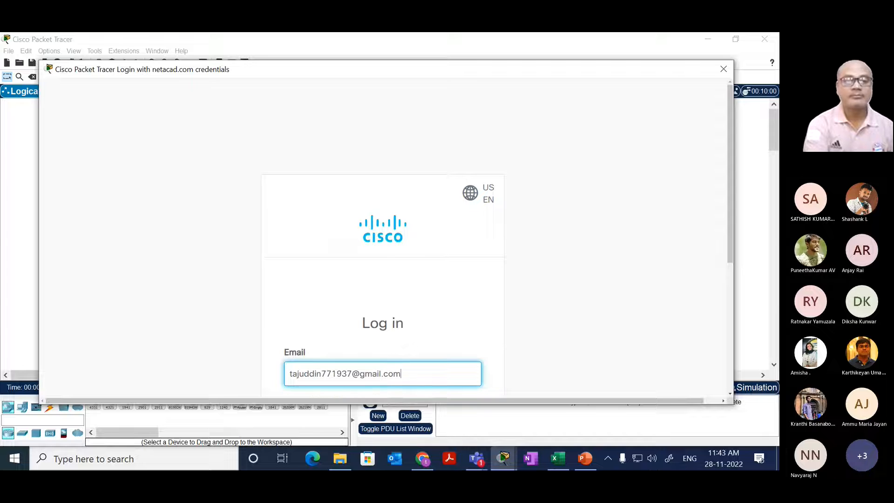
# Step: Submit the login e-mail, enter the account password and log in to the Cisco account
pyautogui.press('Return')
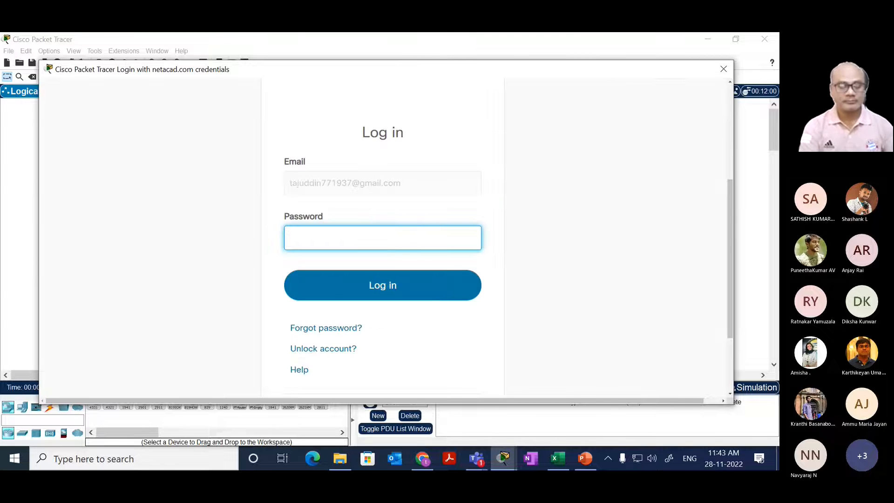
pyautogui.write('•••••••')
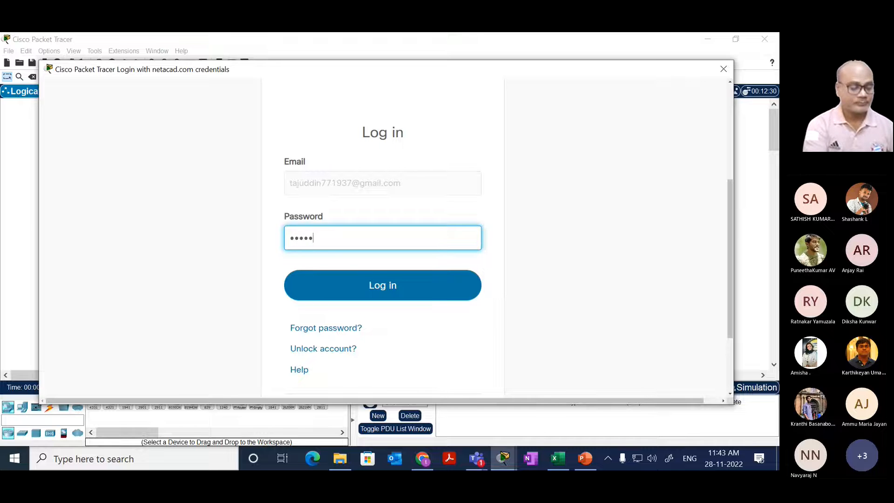
pyautogui.write('•••')
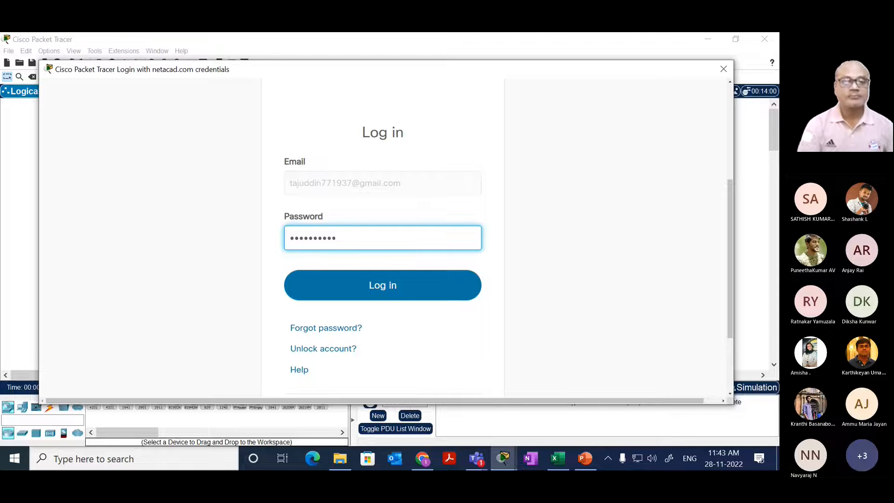
pyautogui.press('Return')
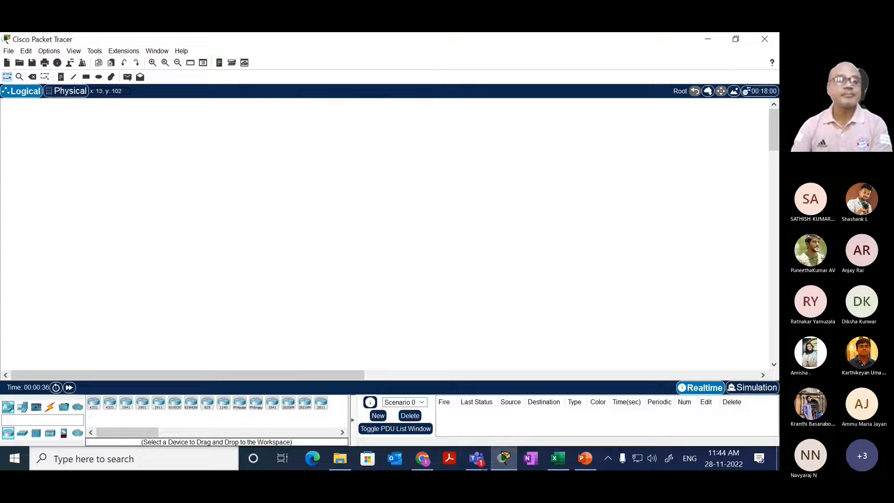
# Step: Browse the saved files to CCNA BATCH -1 > ROUTING LABS and duplicate the LAB-3-EIGRP file there
pyautogui.click(19, 62)
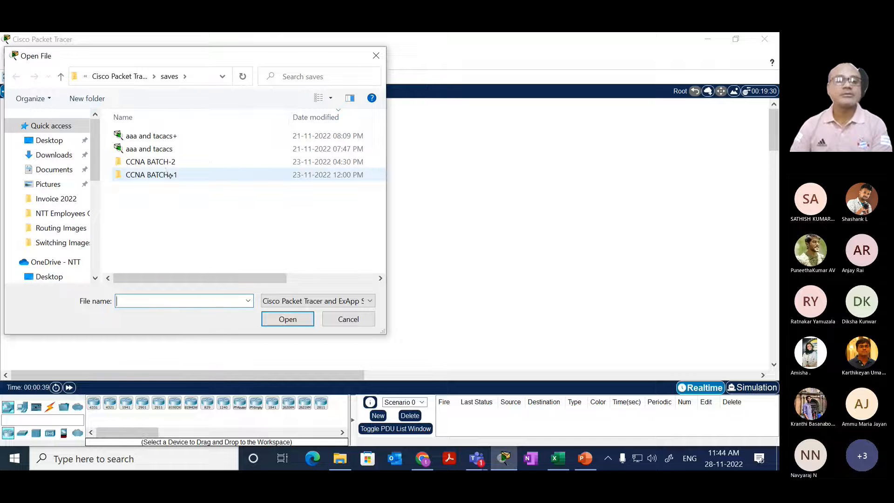
pyautogui.doubleClick(168, 175)
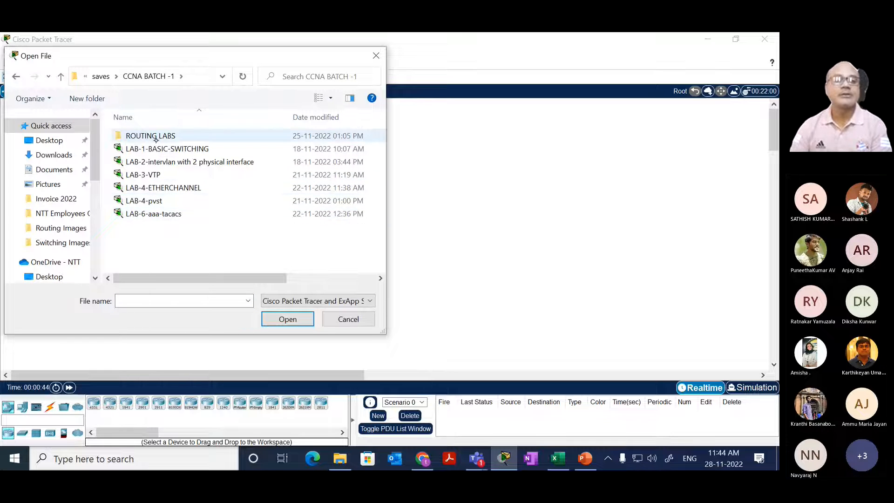
pyautogui.doubleClick(157, 137)
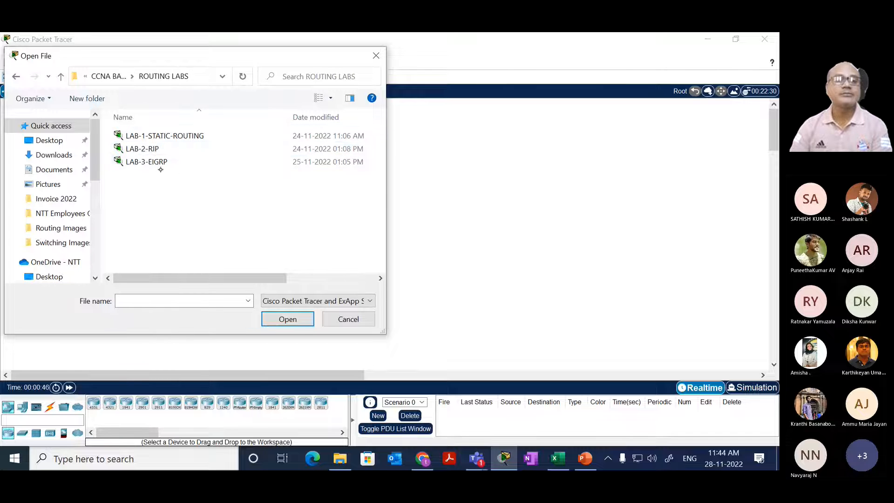
pyautogui.click(160, 163)
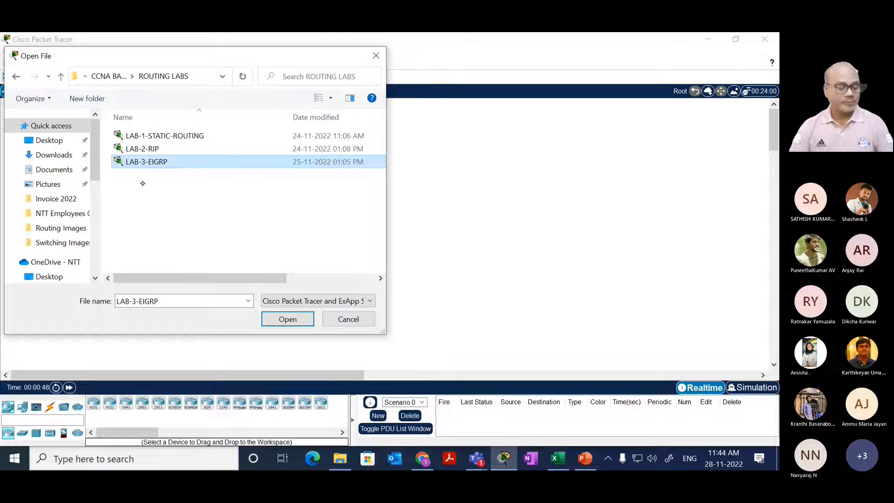
pyautogui.press('ctrl')
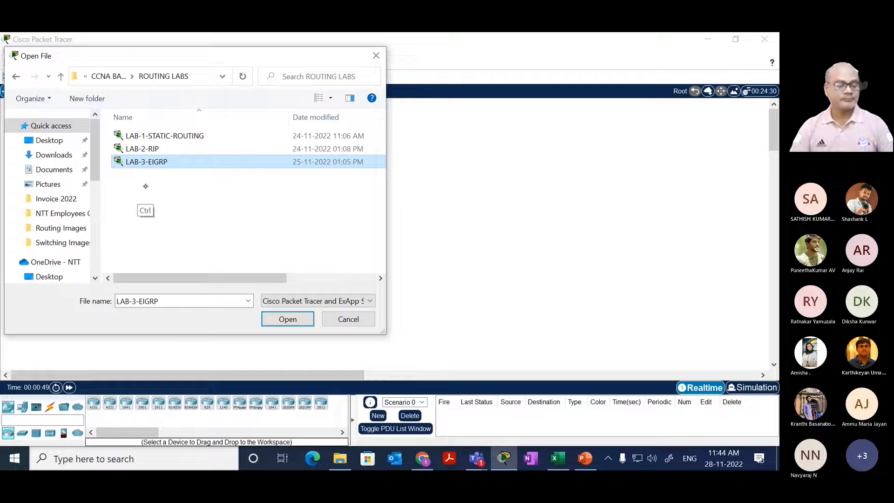
pyautogui.hotkey('ctrl', 'v')
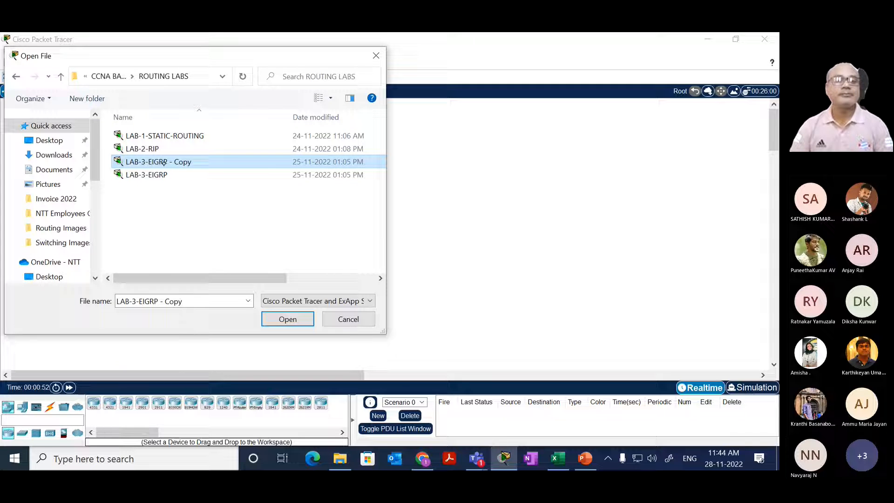
# Step: Rename the copied lab file as LAB-4-OSPF
pyautogui.click(165, 163)
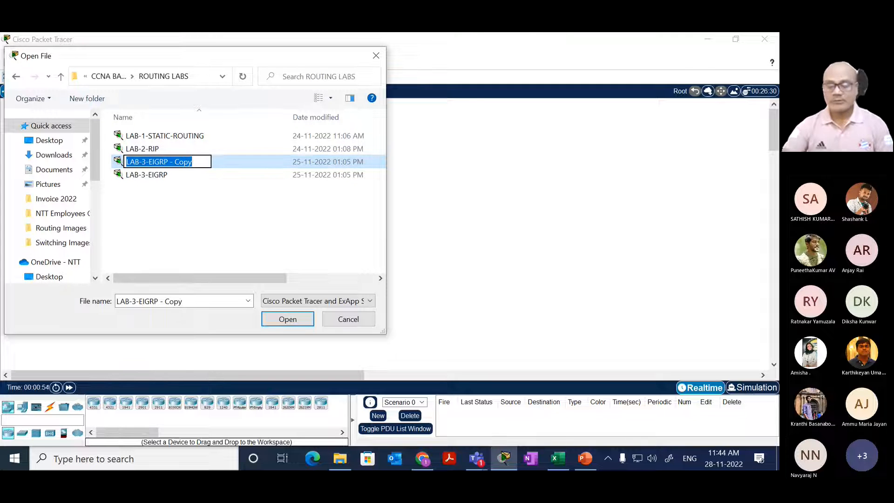
pyautogui.press('Right')
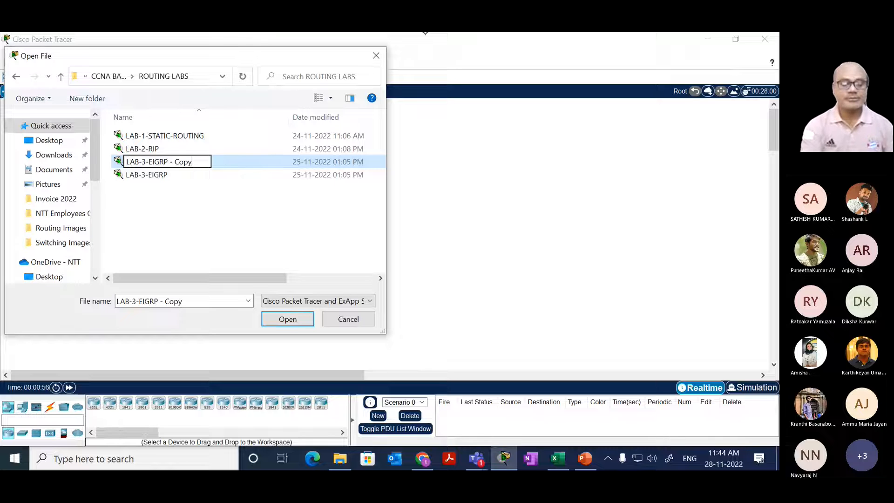
pyautogui.press('BackSpace')
pyautogui.press('BackSpace')
pyautogui.press('BackSpace')
pyautogui.press('BackSpace')
pyautogui.press('BackSpace')
pyautogui.press('BackSpace')
pyautogui.press('BackSpace')
pyautogui.press('BackSpace')
pyautogui.press('BackSpace')
pyautogui.press('BackSpace')
pyautogui.press('BackSpace')
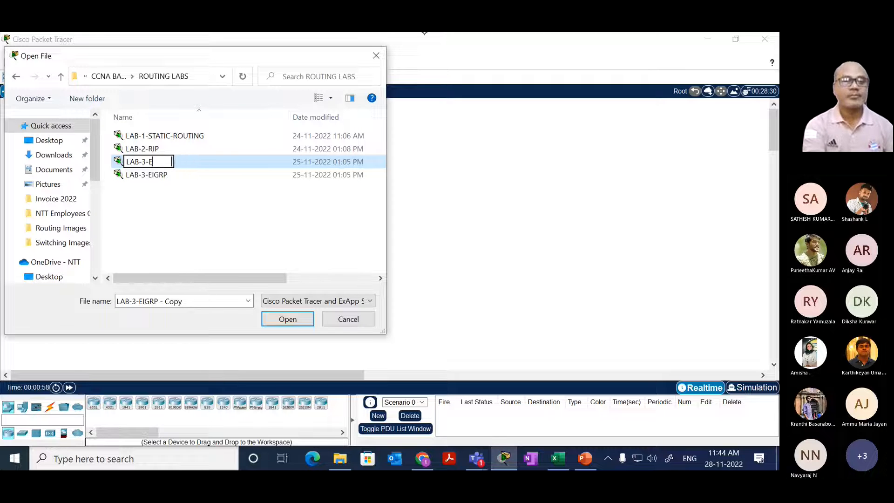
pyautogui.press('BackSpace')
pyautogui.press('BackSpace')
pyautogui.press('BackSpace')
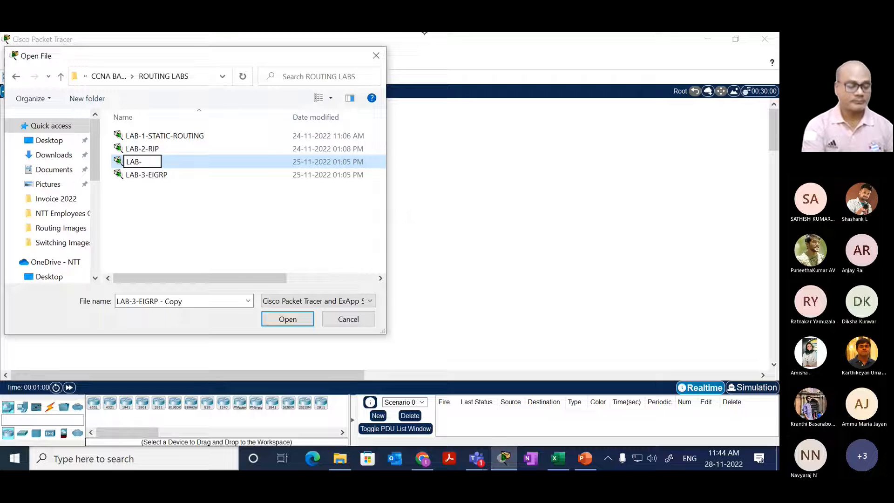
pyautogui.write('4-OSP')
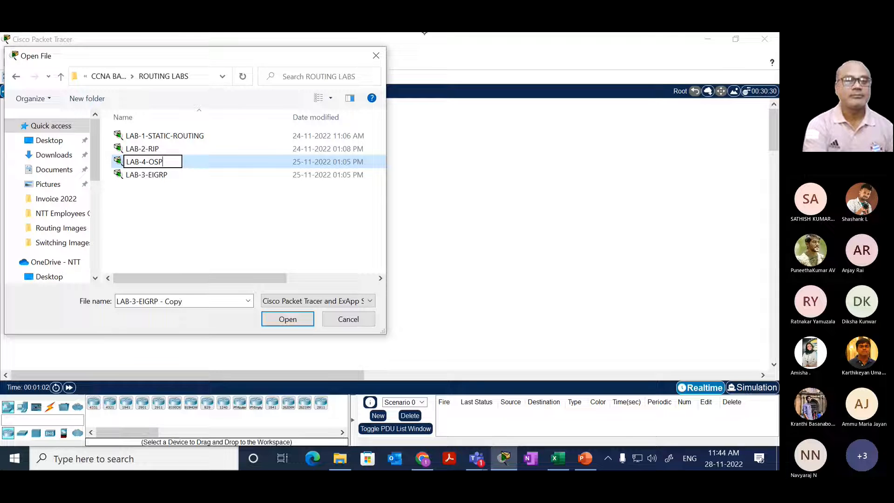
pyautogui.write('F')
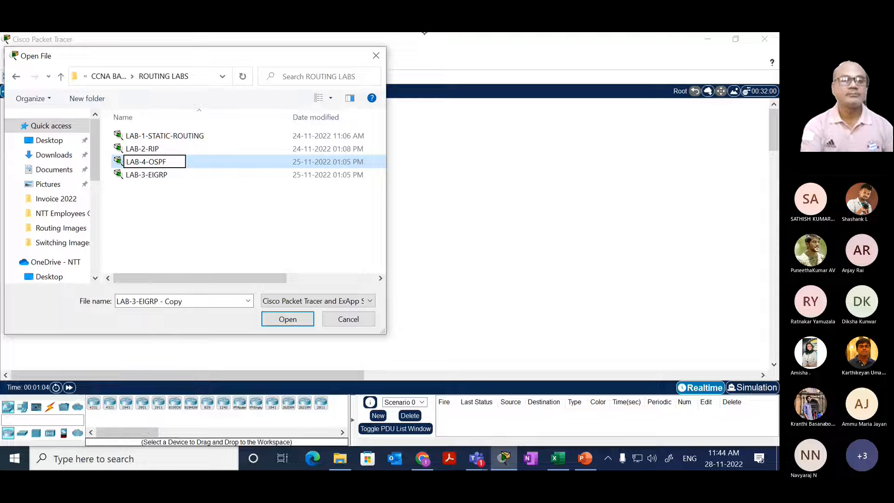
pyautogui.press('Return')
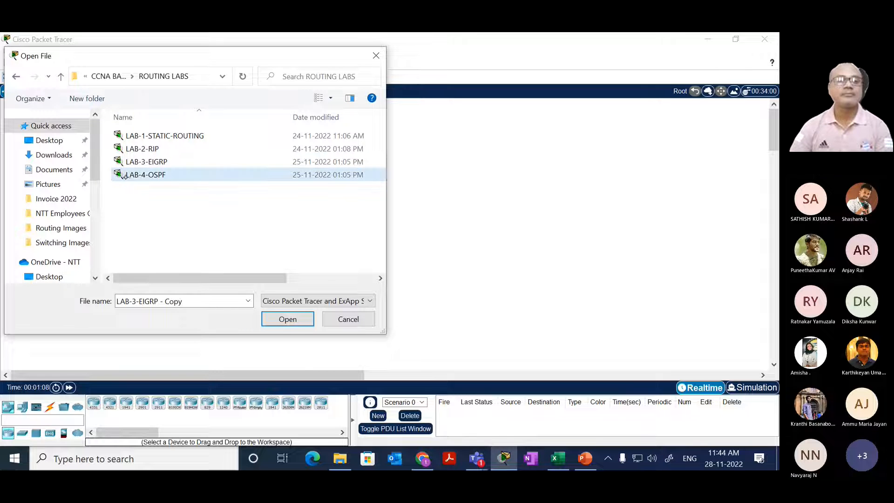
# Step: Open the LAB-4-OSPF file and change the heading note above the topology to OSPF CONFIGURATION
pyautogui.doubleClick(123, 176)
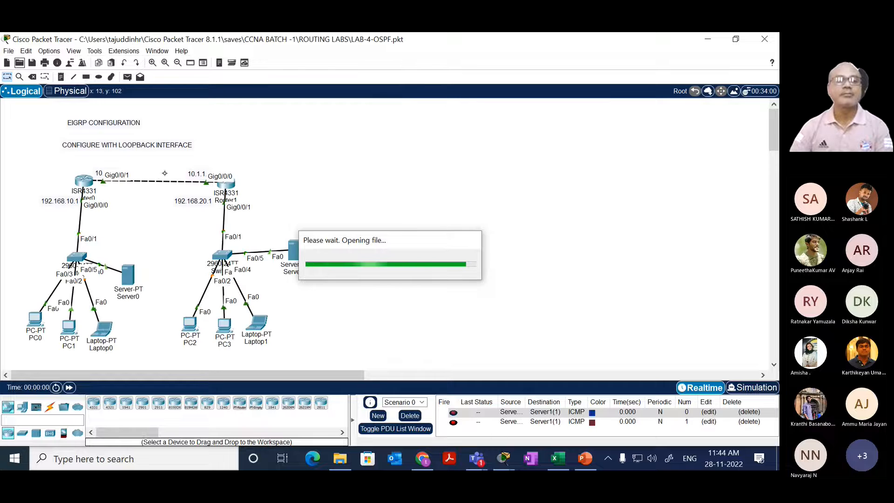
pyautogui.doubleClick(93, 121)
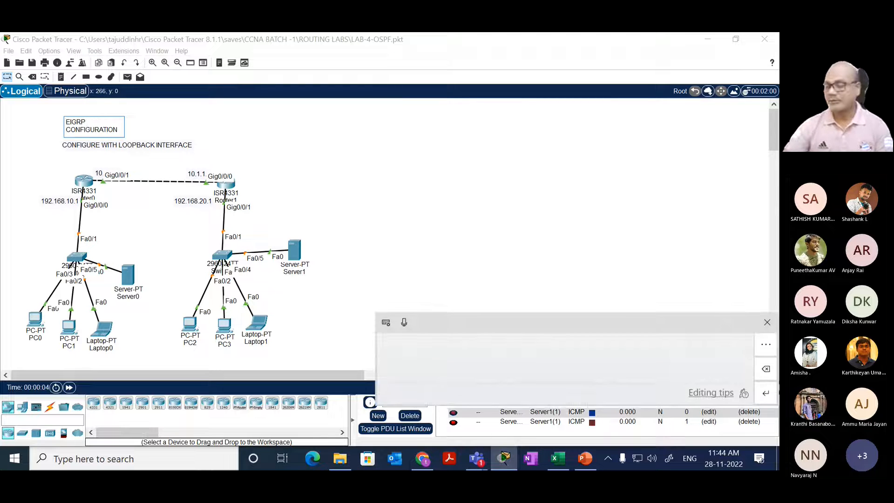
pyautogui.press('BackSpace')
pyautogui.press('BackSpace')
pyautogui.press('BackSpace')
pyautogui.press('BackSpace')
pyautogui.press('BackSpace')
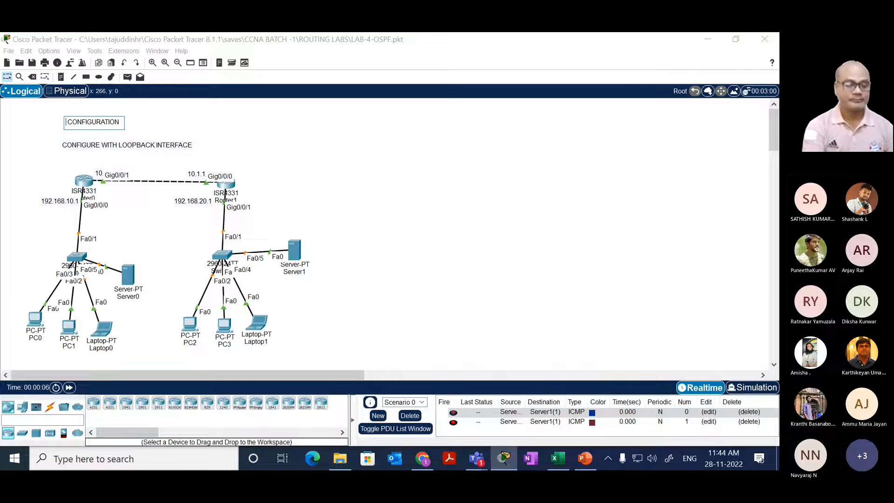
pyautogui.write('OSPF')
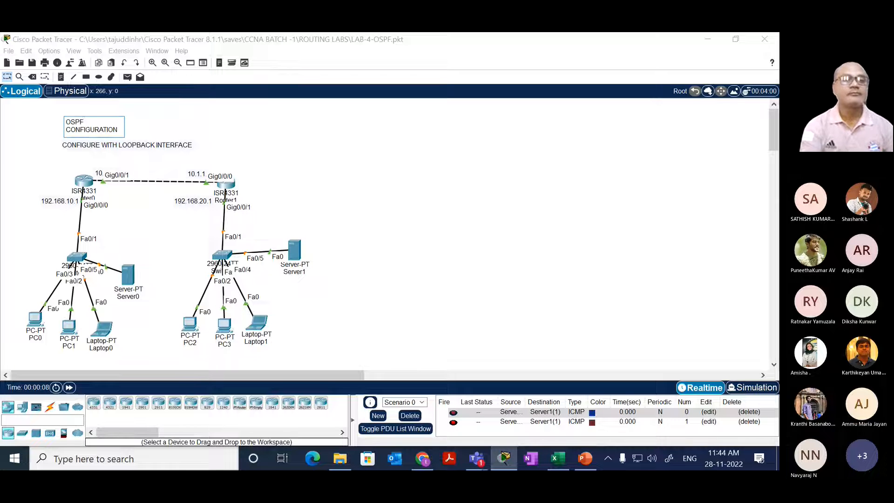
pyautogui.press('Escape')
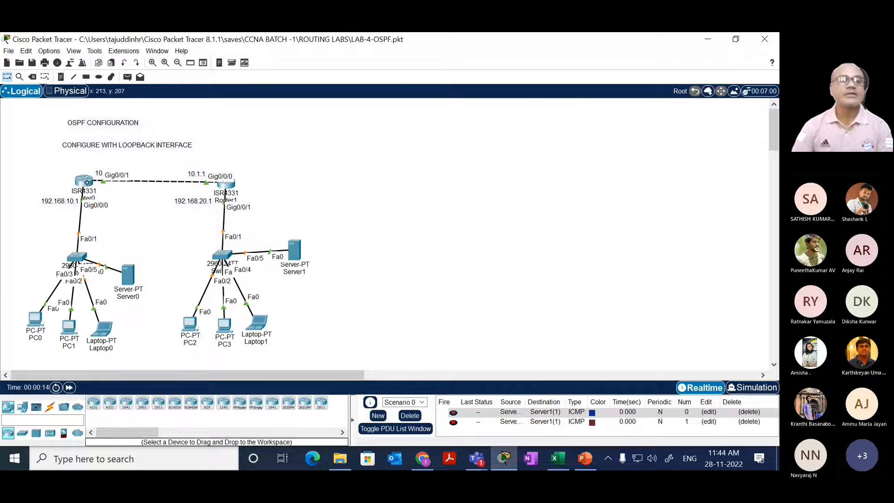
# Step: Open Router0's command-line interface and enlarge its window beside the topology
pyautogui.click(84, 181)
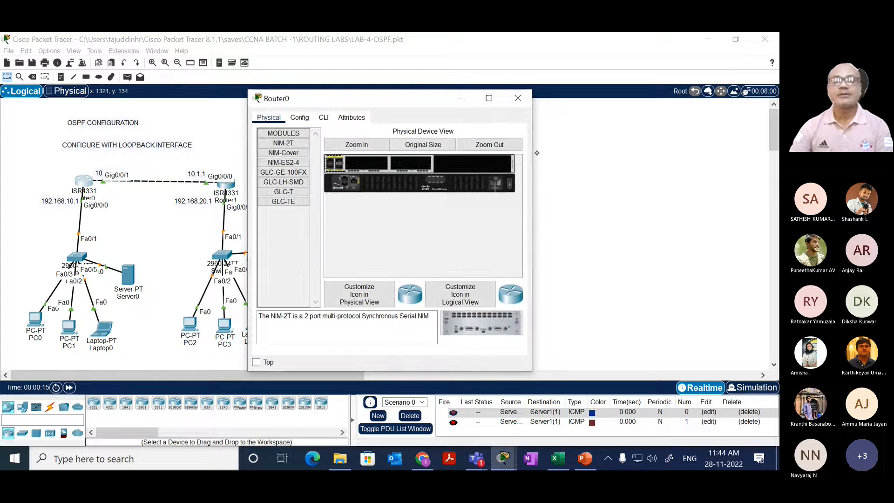
pyautogui.moveTo(531, 149); pyautogui.dragTo(777, 149)
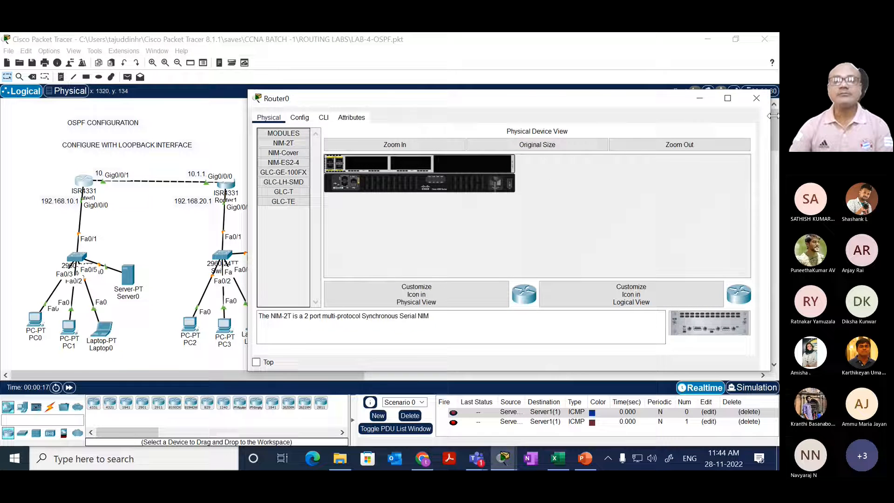
pyautogui.doubleClick(390, 92)
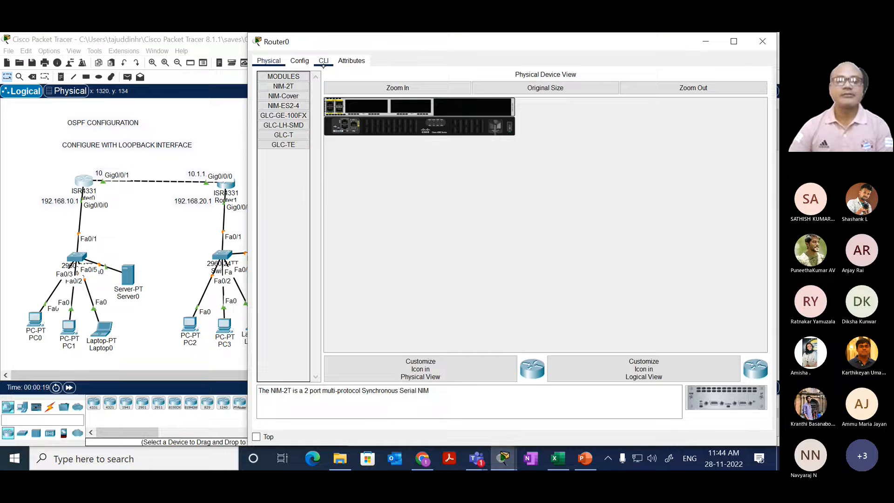
pyautogui.click(324, 61)
pyautogui.moveTo(387, 219); pyautogui.dragTo(360, 243)
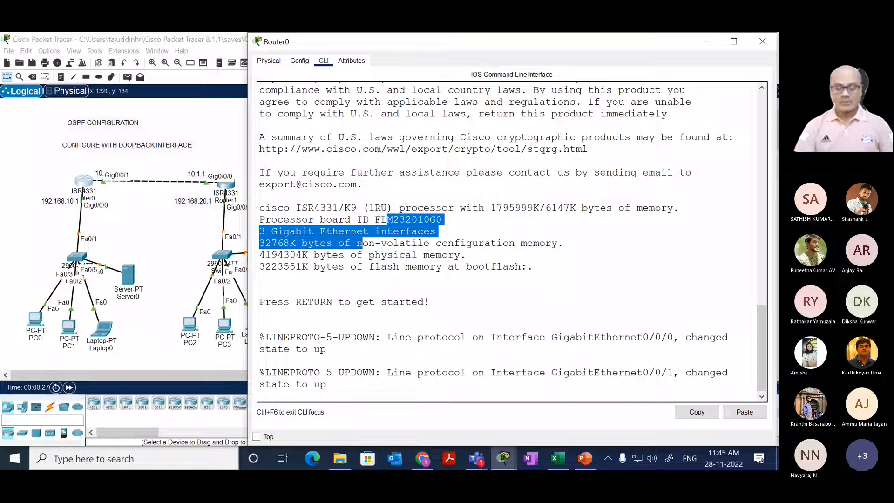
# Step: Start the console session on R1 and enter privileged EXEC mode with enable
pyautogui.press('Return')
pyautogui.press('Return')
pyautogui.write('EN')
pyautogui.press('Tab')
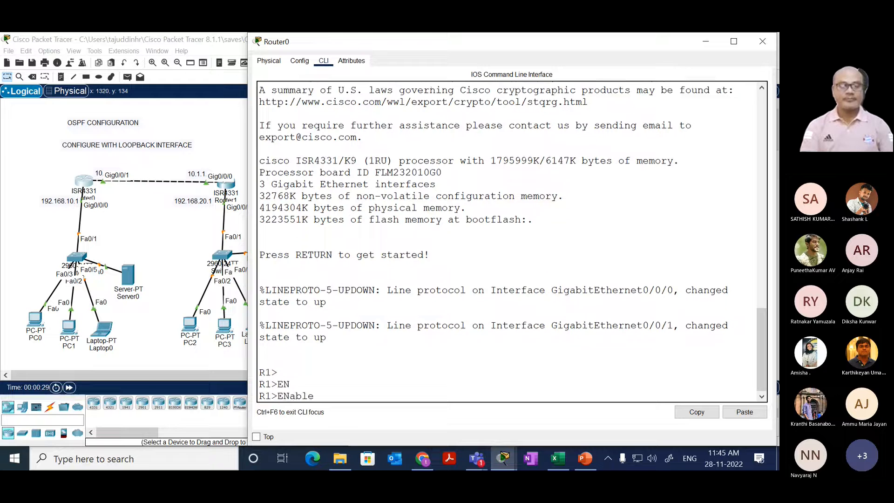
pyautogui.press('Return')
# Step: Display R1's full routing table with show ip route
pyautogui.write('SH')
pyautogui.press('Tab')
pyautogui.write('IP ROU')
pyautogui.press('Tab')
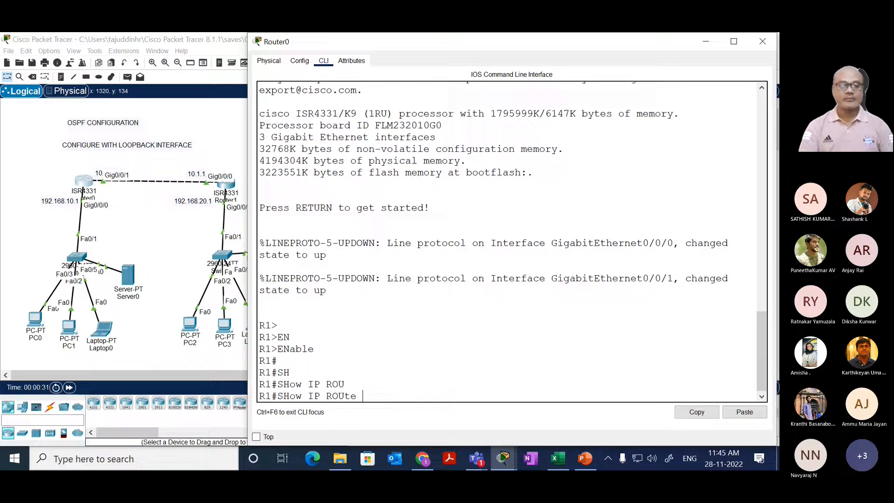
pyautogui.press('Return')
pyautogui.press('space')
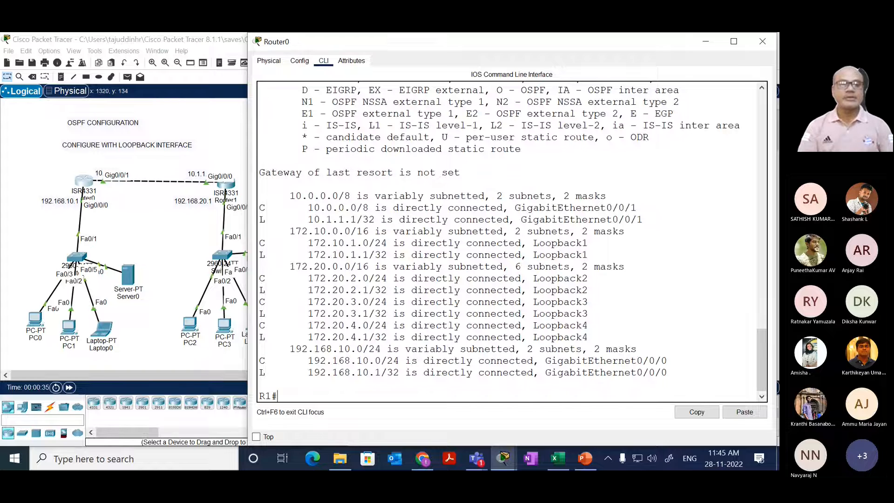
# Step: Check R1 for EIGRP routes by running show ip route eigrp repeatedly
pyautogui.write('sh')
pyautogui.press('Tab')
pyautogui.write('ip rou')
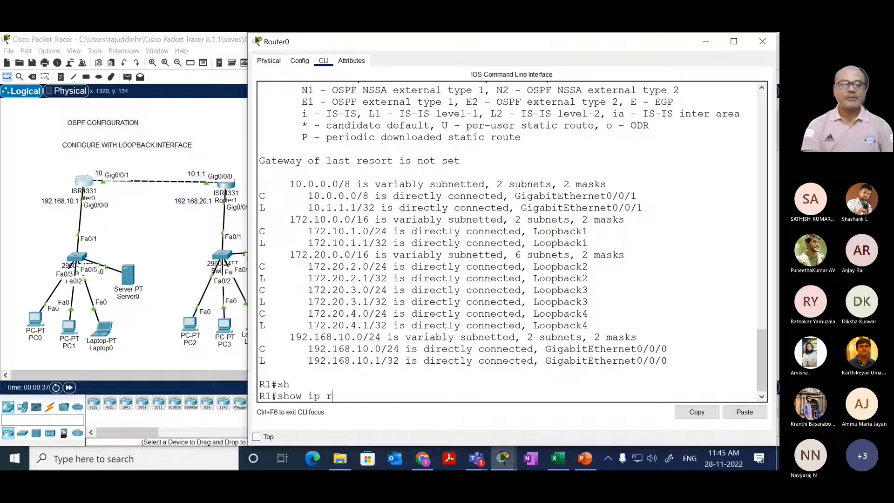
pyautogui.press('Tab')
pyautogui.write('ei')
pyautogui.press('Tab')
pyautogui.press('Return')
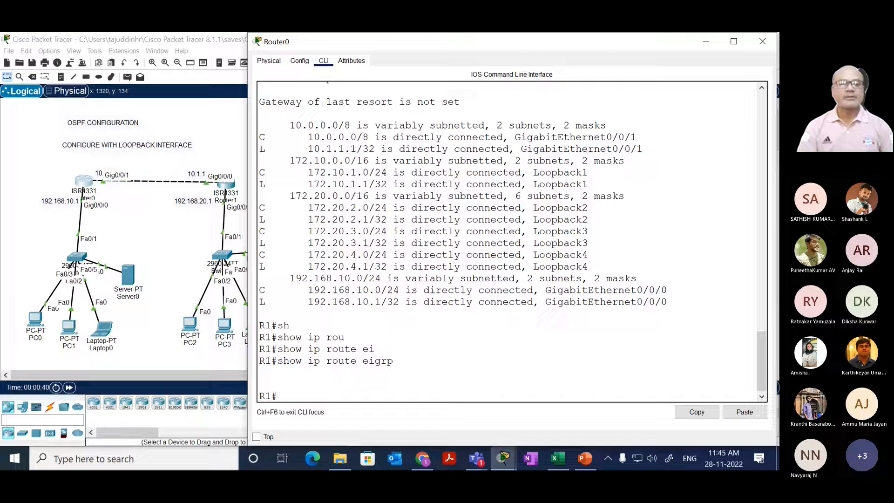
pyautogui.press('Up')
pyautogui.press('Return')
pyautogui.press('Up')
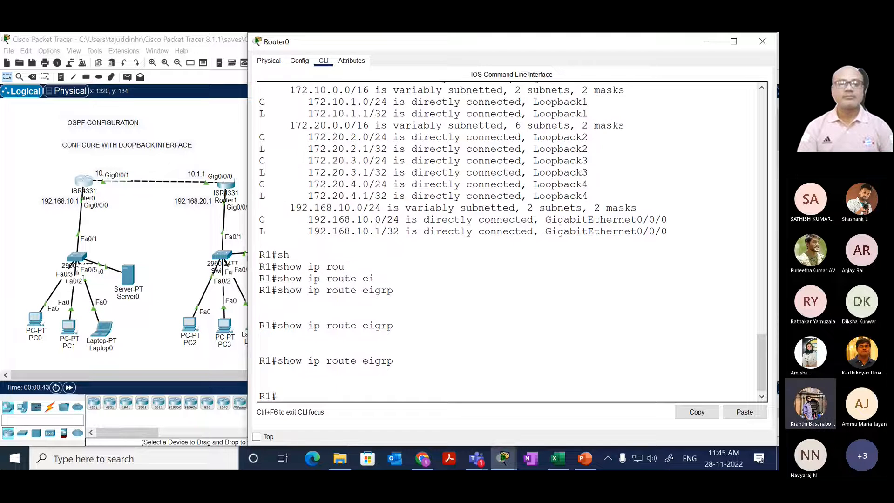
pyautogui.press('Return')
pyautogui.press('Return')
pyautogui.press('Return')
pyautogui.press('Return')
pyautogui.press('Return')
pyautogui.press('Return')
pyautogui.press('Return')
# Step: List R1's interfaces with their IP addresses and status using show ip int brief
pyautogui.write('sh')
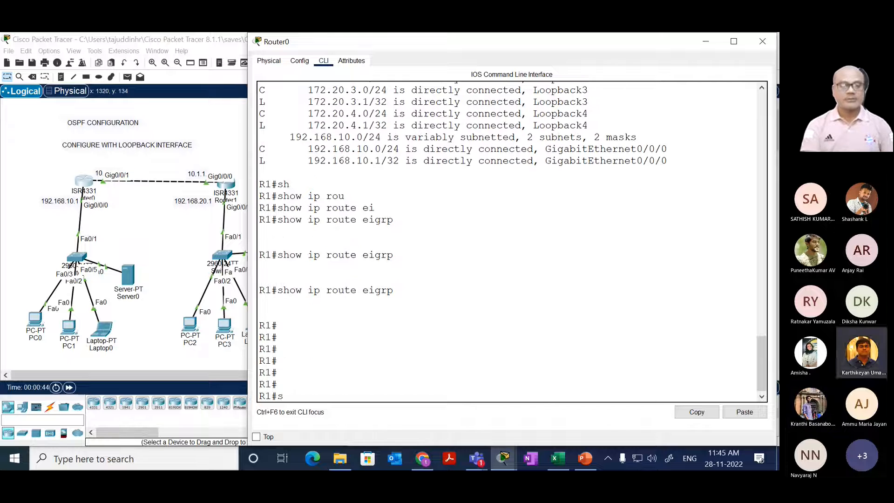
pyautogui.press('Tab')
pyautogui.write('ip int bri')
pyautogui.press('Tab')
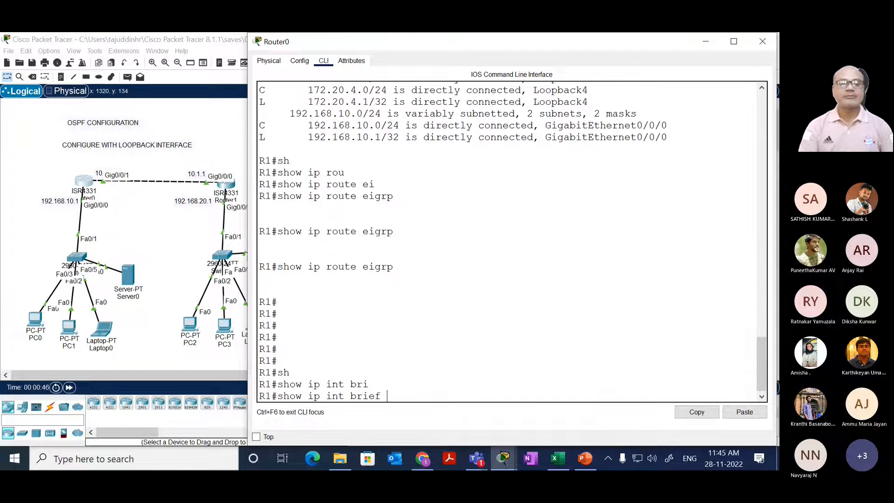
pyautogui.press('Return')
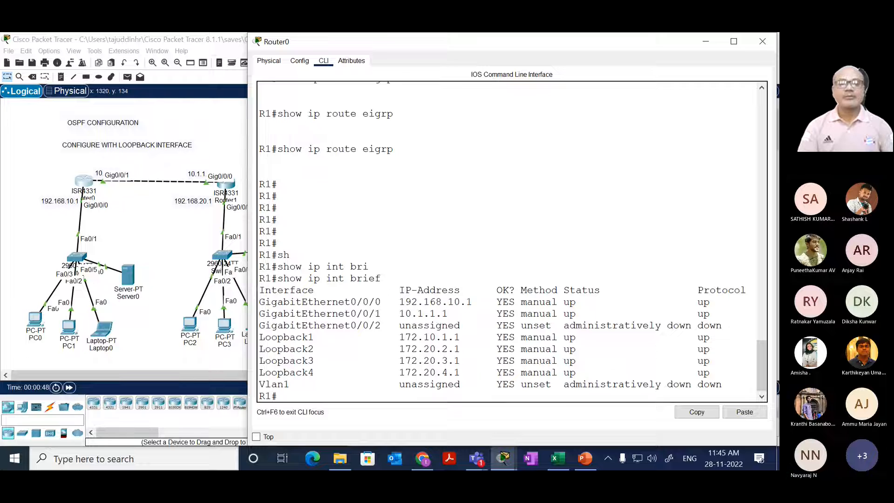
# Step: Check R1 once more for EIGRP routes with show ip route eigrp
pyautogui.press('Up')
pyautogui.press('Up')
pyautogui.press('Return')
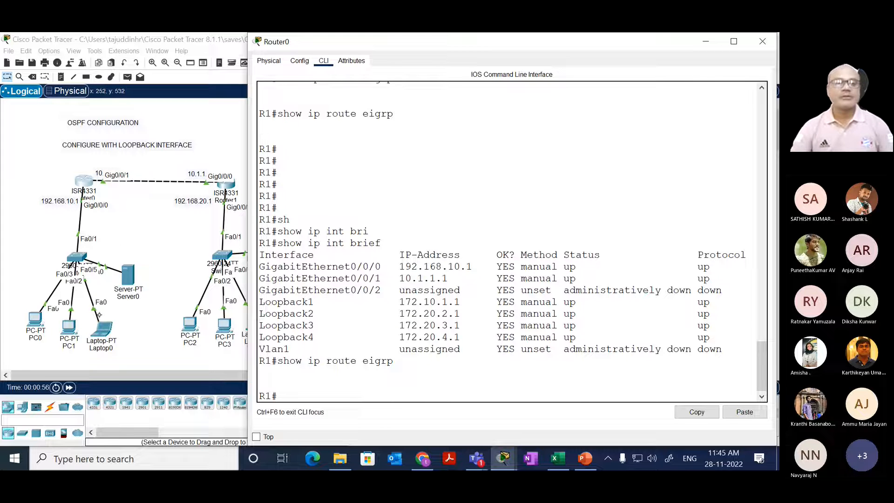
# Step: Open Router1's command-line interface and widen its window
pyautogui.click(145, 242)
pyautogui.click(226, 183)
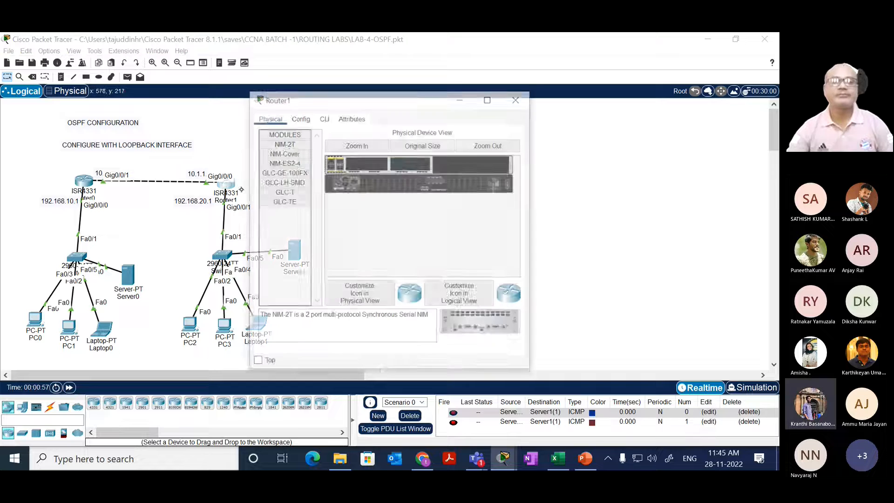
pyautogui.click(324, 117)
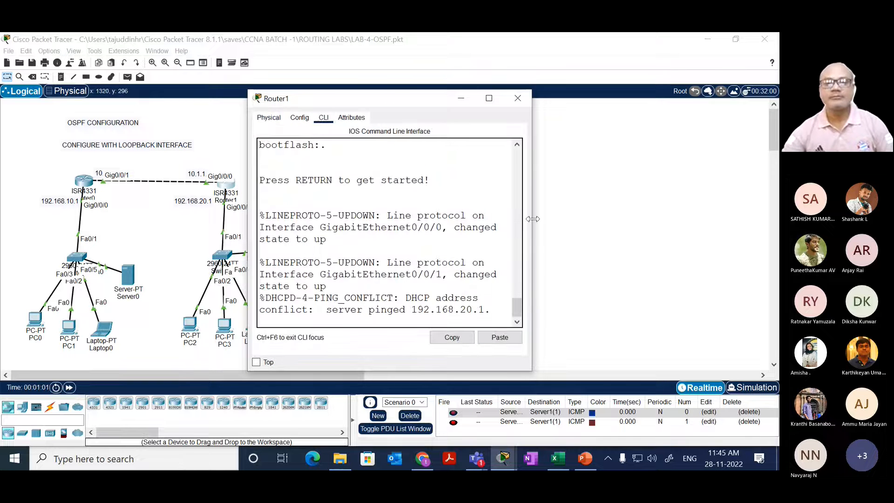
pyautogui.moveTo(536, 219); pyautogui.dragTo(734, 219)
pyautogui.moveTo(449, 250); pyautogui.dragTo(487, 236)
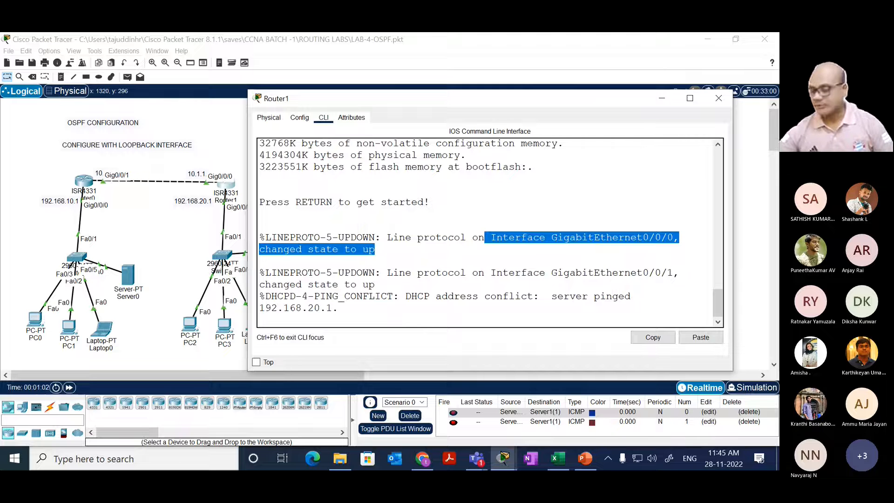
# Step: Start the console session on R2 and enter privileged EXEC mode with enable
pyautogui.press('Return')
pyautogui.press('Return')
pyautogui.press('Return')
pyautogui.write('en')
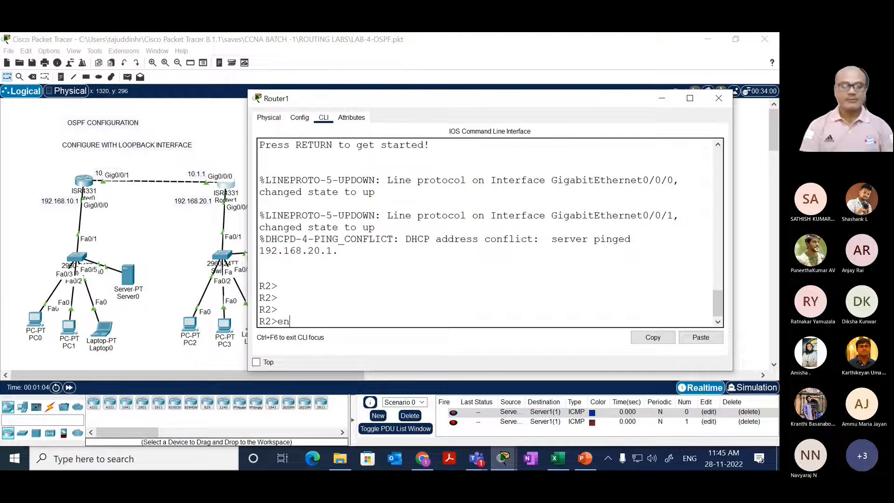
pyautogui.press('Tab')
pyautogui.press('Return')
pyautogui.press('Return')
# Step: Check R2 for EIGRP routes with show ip route eigrp
pyautogui.write('sh')
pyautogui.press('Tab')
pyautogui.write('ip rou')
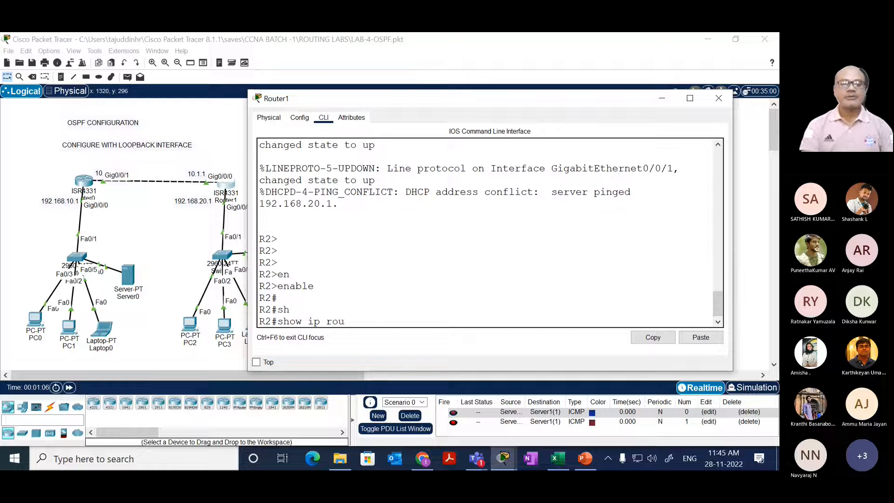
pyautogui.press('Tab')
pyautogui.write('ei')
pyautogui.press('Tab')
pyautogui.press('Return')
# Step: List R2's interfaces with their IP addresses and status using show ip int bri
pyautogui.press('Up')
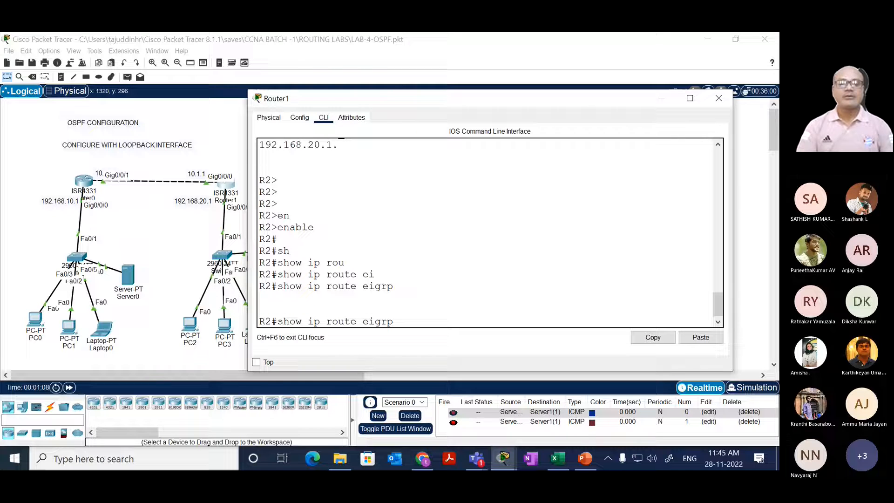
pyautogui.press('BackSpace')
pyautogui.press('BackSpace')
pyautogui.press('BackSpace')
pyautogui.press('BackSpace')
pyautogui.press('BackSpace')
pyautogui.press('BackSpace')
pyautogui.press('BackSpace')
pyautogui.press('BackSpace')
pyautogui.press('BackSpace')
pyautogui.press('BackSpace')
pyautogui.press('BackSpace')
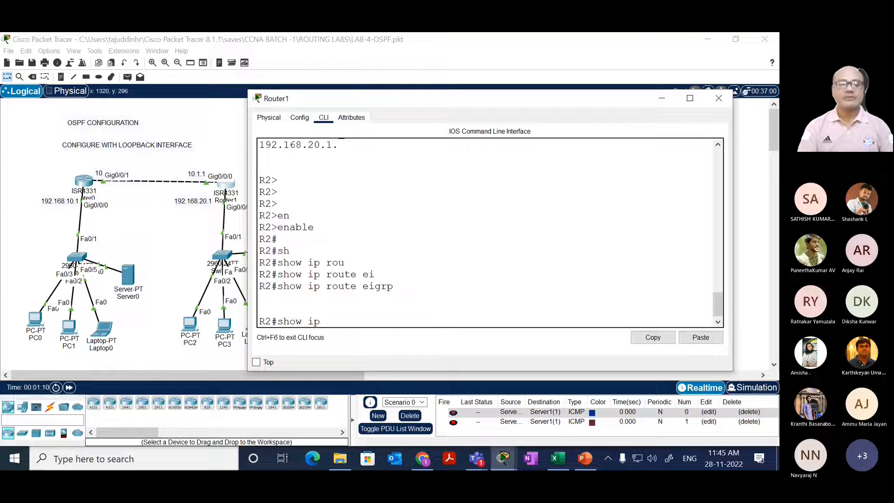
pyautogui.write('int bri')
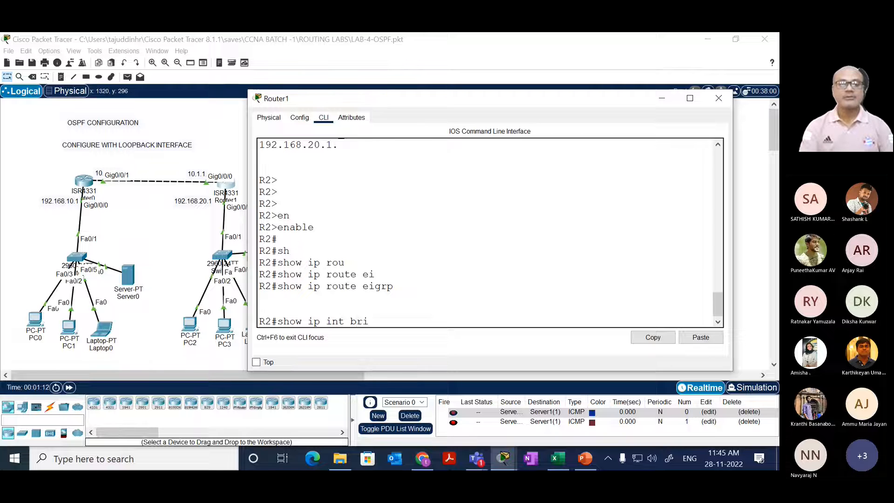
pyautogui.press('Return')
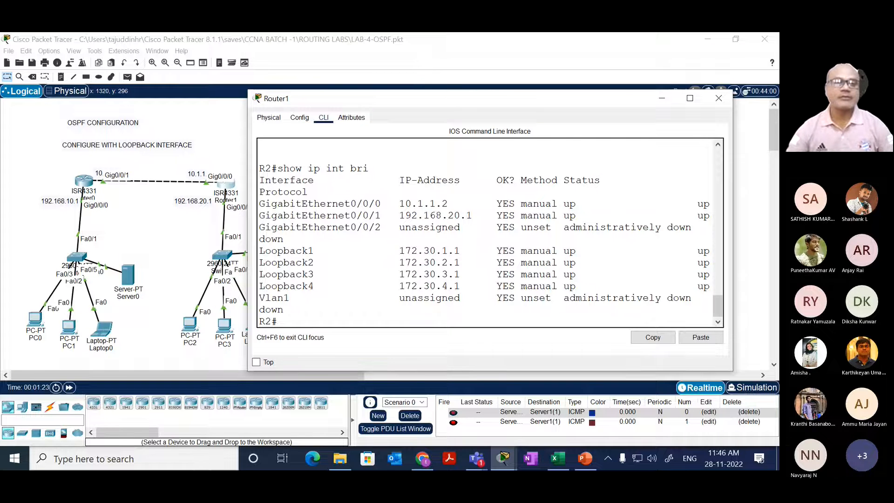
# Step: Return to Router0's console and enter global configuration mode with conf t
pyautogui.click(84, 182)
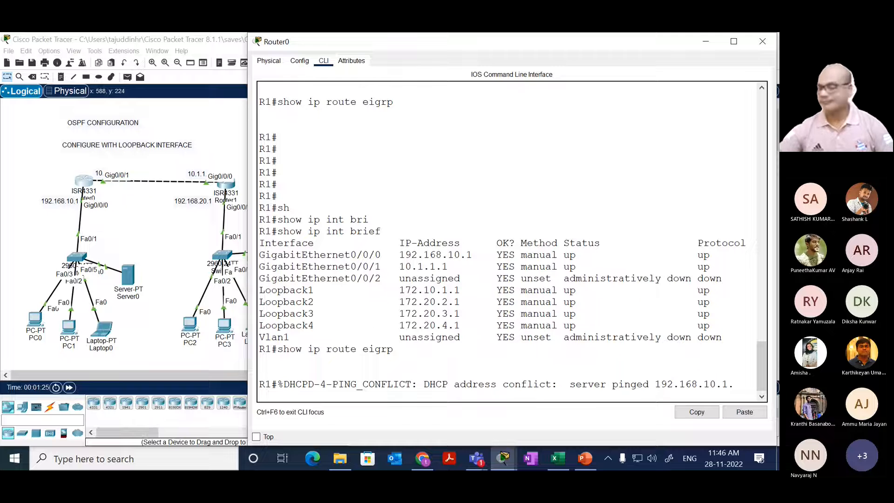
pyautogui.press('Return')
pyautogui.press('Return')
pyautogui.press('Return')
pyautogui.press('Return')
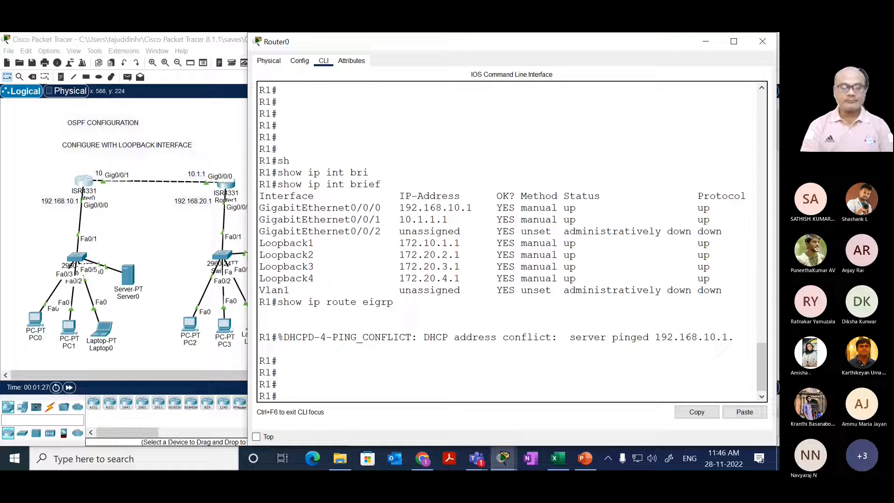
pyautogui.write('sh')
pyautogui.press('Tab')
pyautogui.press('BackSpace')
pyautogui.press('BackSpace')
pyautogui.press('BackSpace')
pyautogui.press('BackSpace')
pyautogui.press('BackSpace')
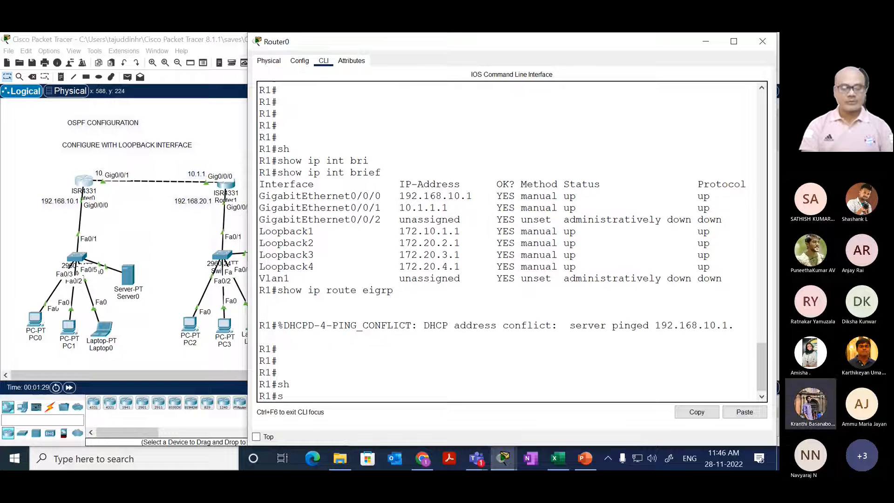
pyautogui.write('conf')
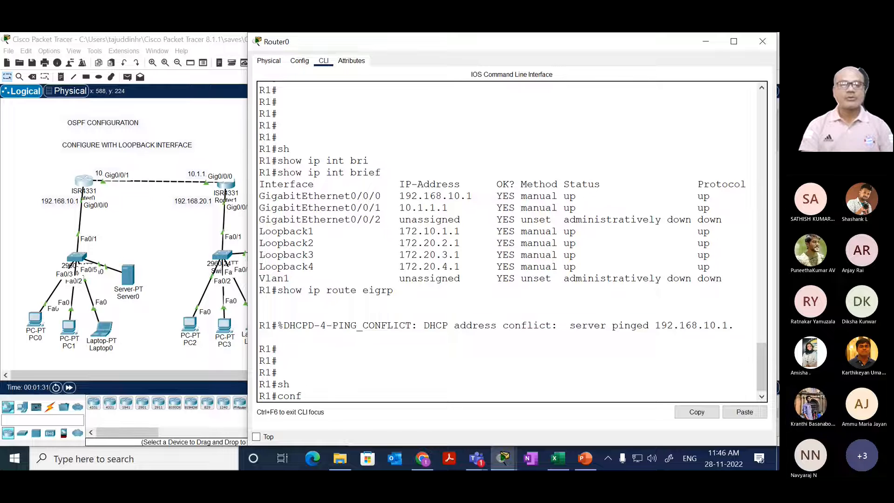
pyautogui.write(' t')
pyautogui.press('Return')
# Step: Look up the allowed process IDs for router ospf and start OSPF process 10 on R1
pyautogui.write('ru')
pyautogui.press('Tab')
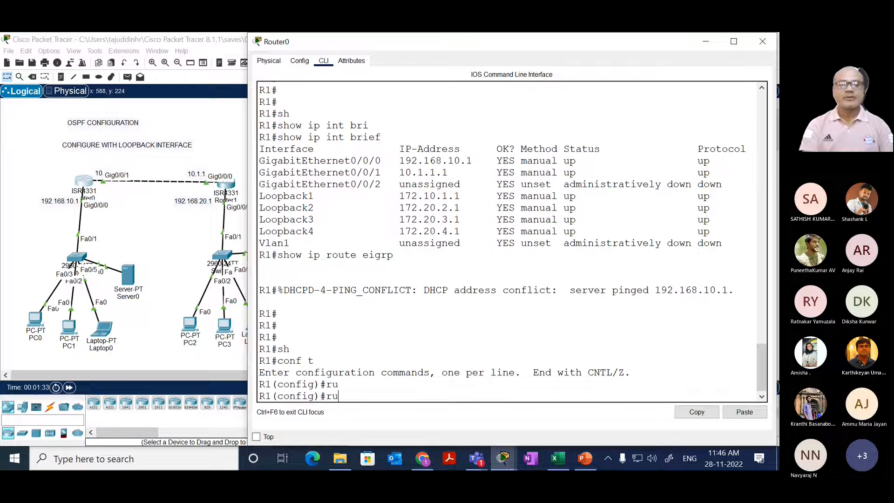
pyautogui.press('BackSpace')
pyautogui.press('BackSpace')
pyautogui.write('router')
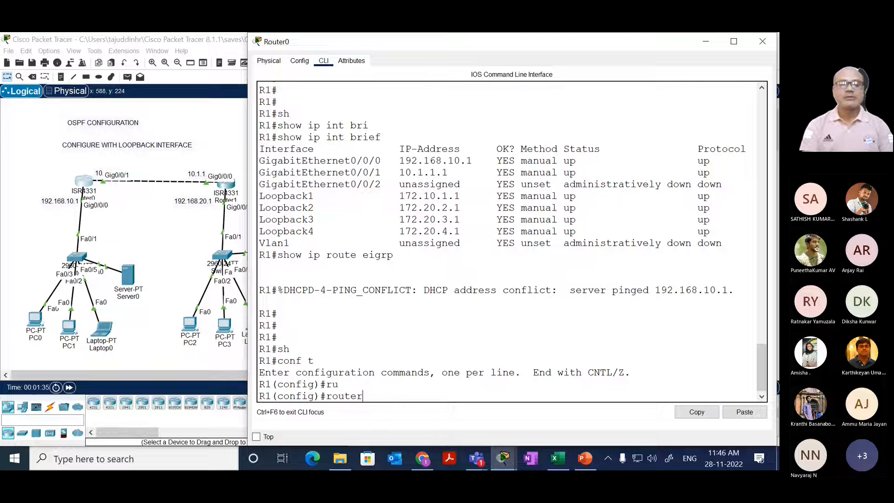
pyautogui.write(' os')
pyautogui.press('BackSpace')
pyautogui.press('BackSpace')
pyautogui.write('os')
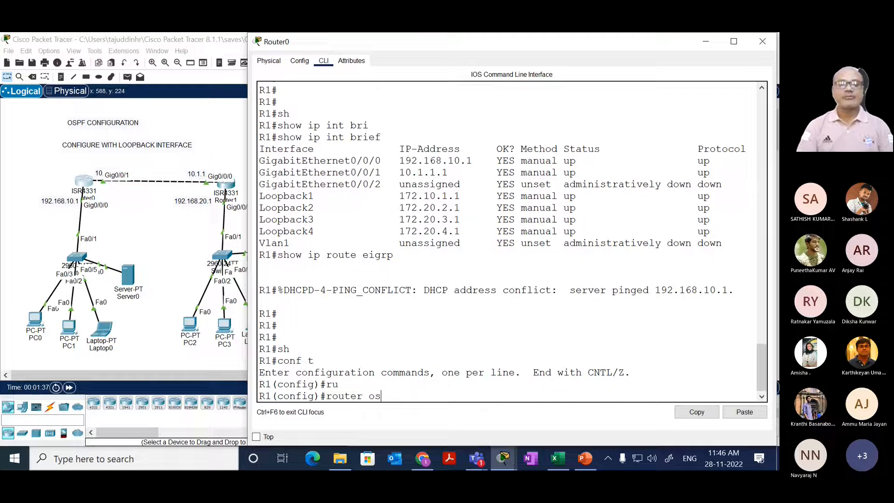
pyautogui.press('Tab')
pyautogui.write('?')
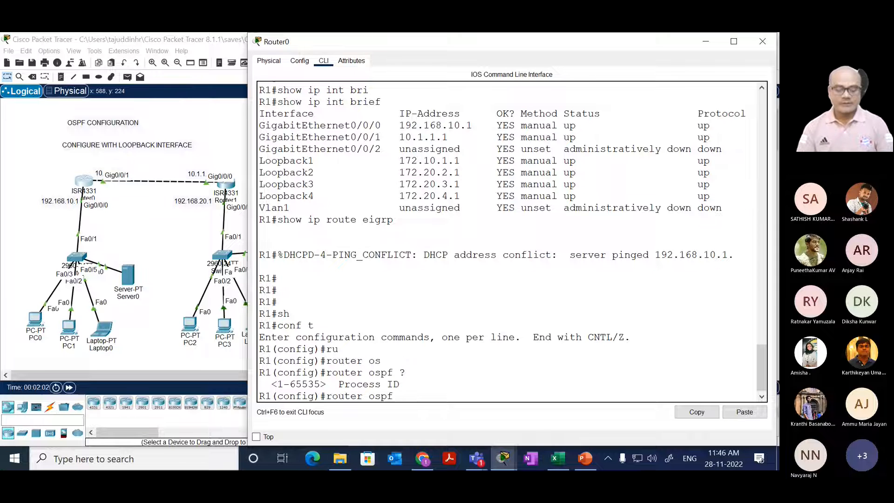
pyautogui.write('10')
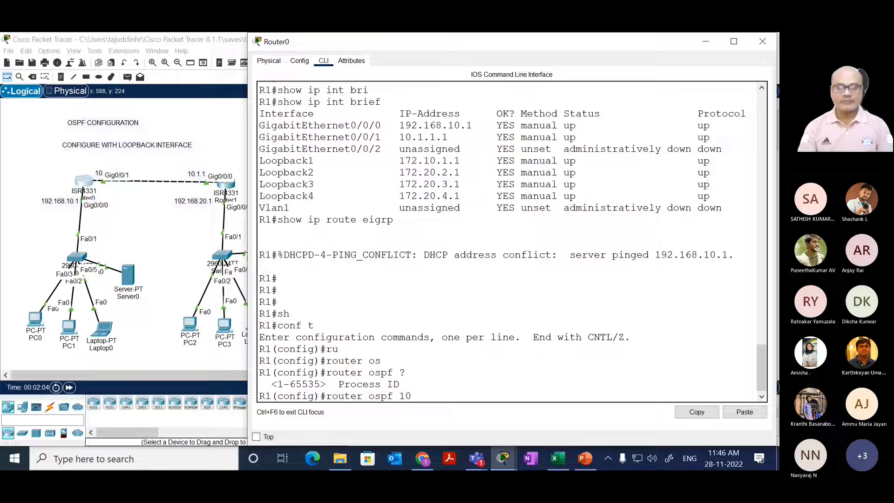
pyautogui.press('Return')
# Step: Write the OSPF network statement for 192.168.10.0 with wildcard mask 0.0.0.255, consulting the inline help for its arguments
pyautogui.write('net')
pyautogui.press('Tab')
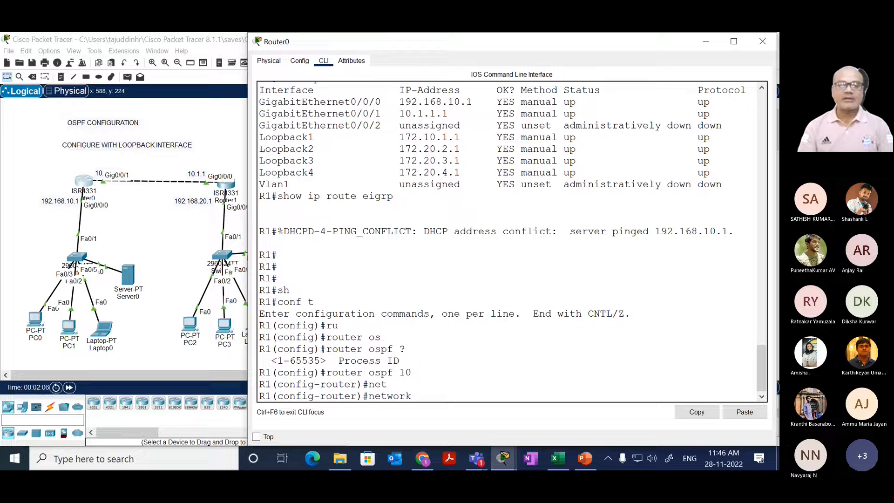
pyautogui.write('?')
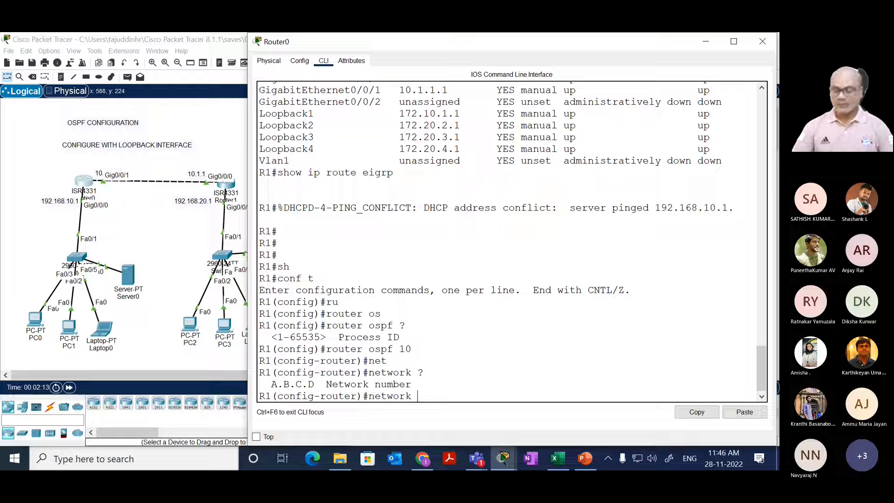
pyautogui.write('192.168')
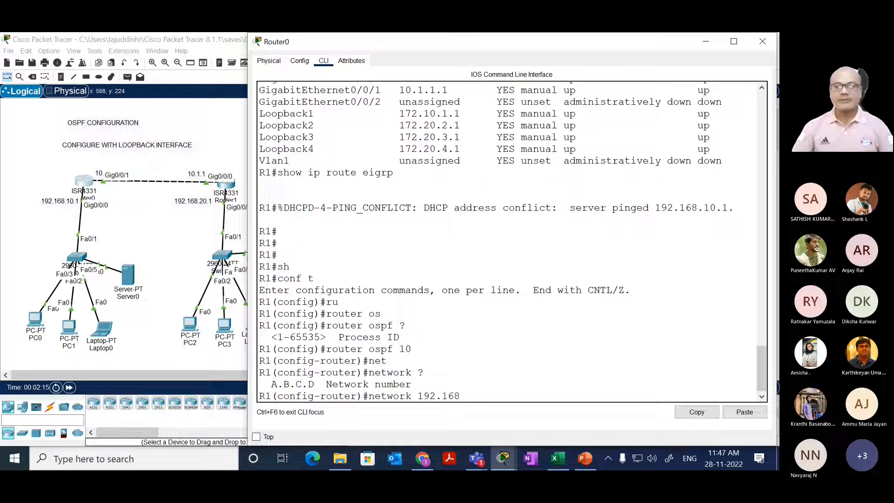
pyautogui.write('.10.0 ')
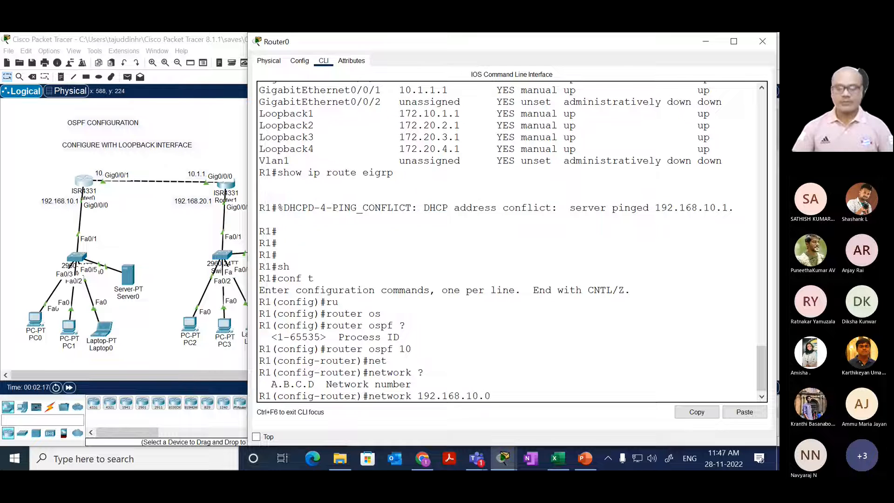
pyautogui.write('?')
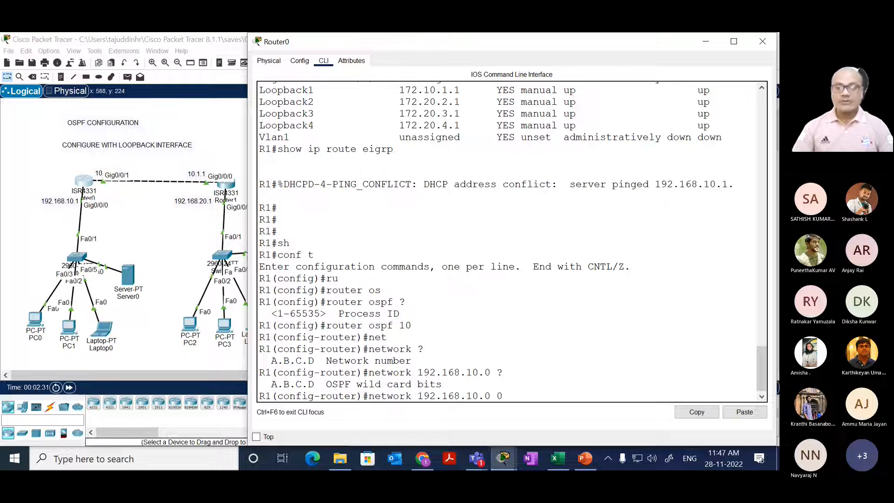
pyautogui.write('.0.0.255')
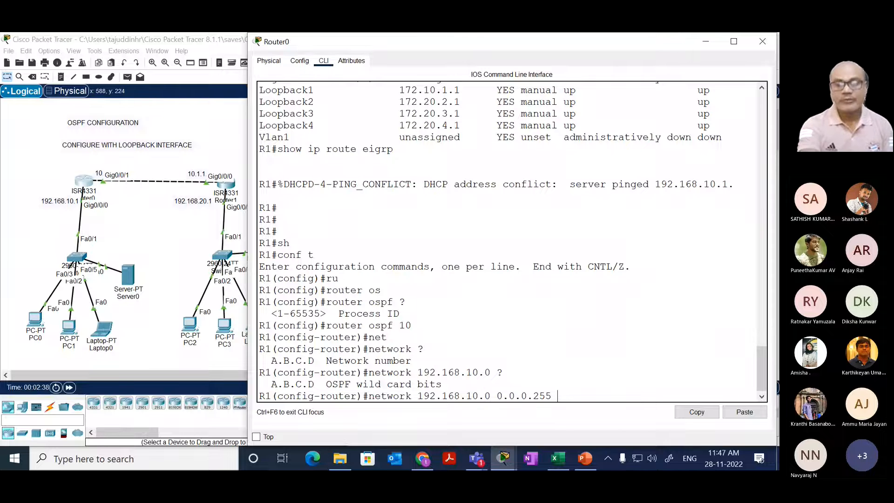
# Step: Switch to the OSPF page in OneNote and underline the handwritten 2.0/8 network in pink ink
pyautogui.press('ctrl+super+Right')
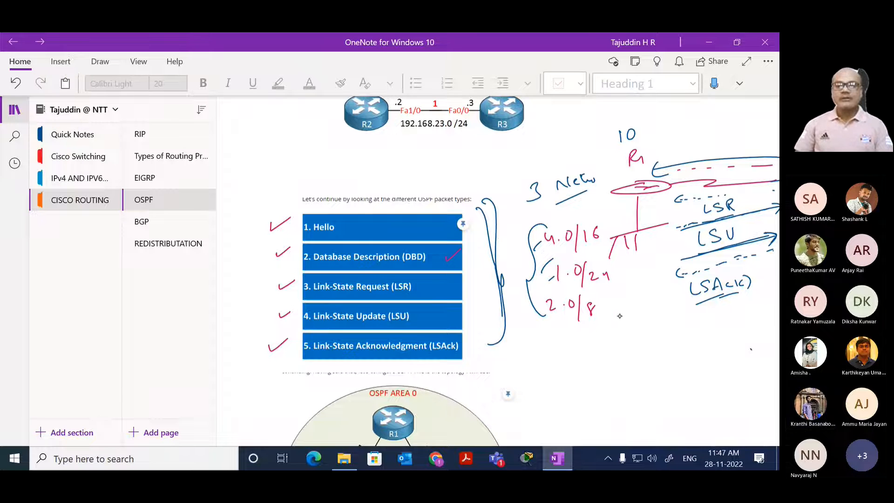
pyautogui.click(93, 62)
pyautogui.click(165, 82)
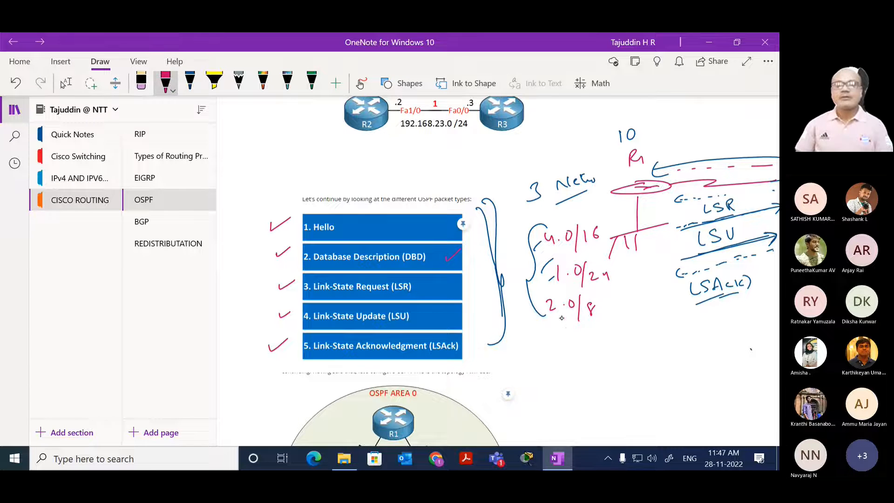
pyautogui.moveTo(562, 329); pyautogui.dragTo(637, 313)
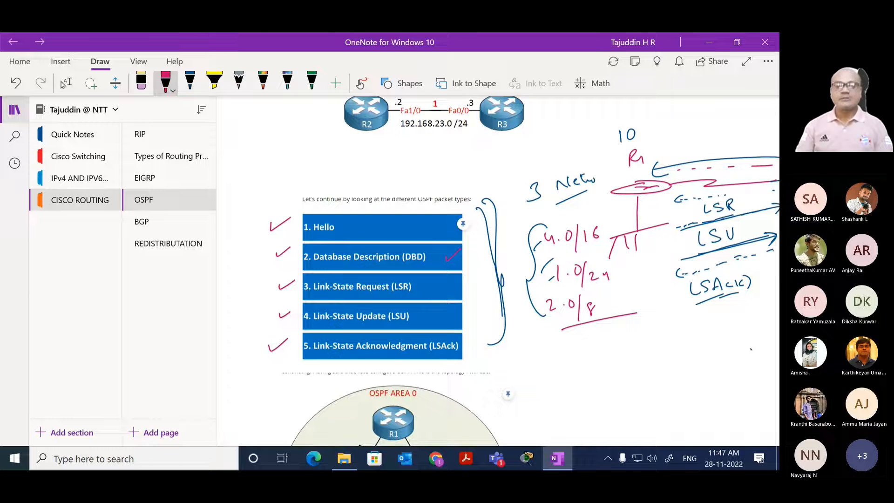
pyautogui.click(65, 83)
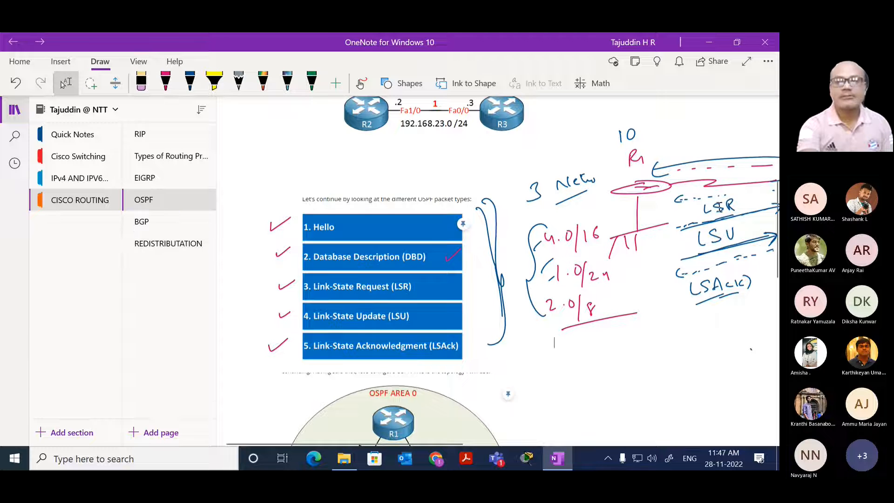
# Step: Show the OSPF notes full screen and ready the pink pen at the blank area below the D-1, D-2 and D-3 sketches
pyautogui.click(747, 62)
pyautogui.scroll(-5, 525, 190)
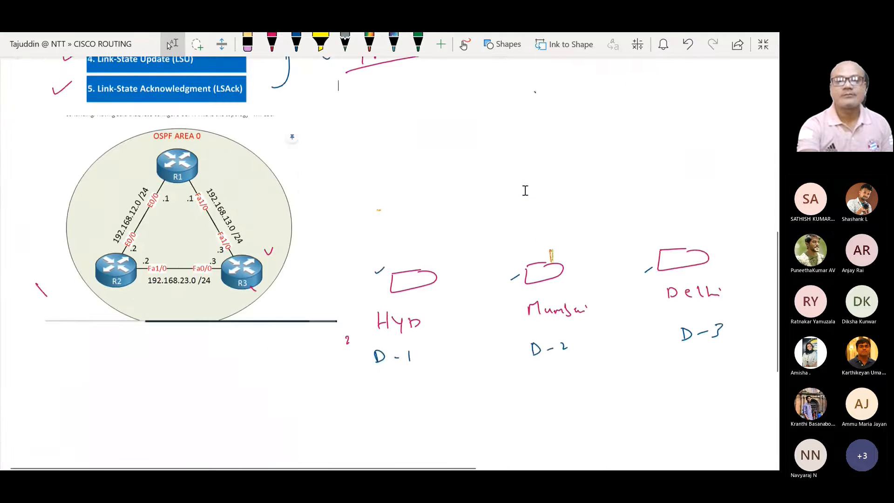
pyautogui.scroll(-6, 525, 190)
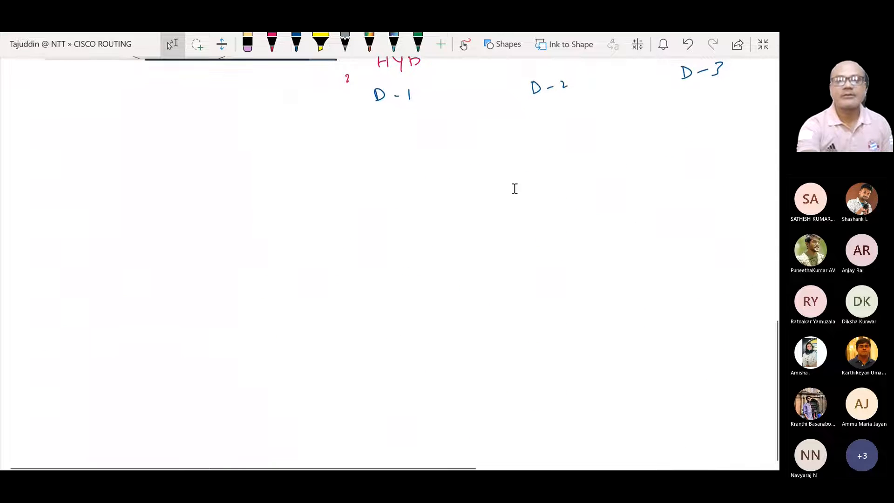
pyautogui.click(272, 44)
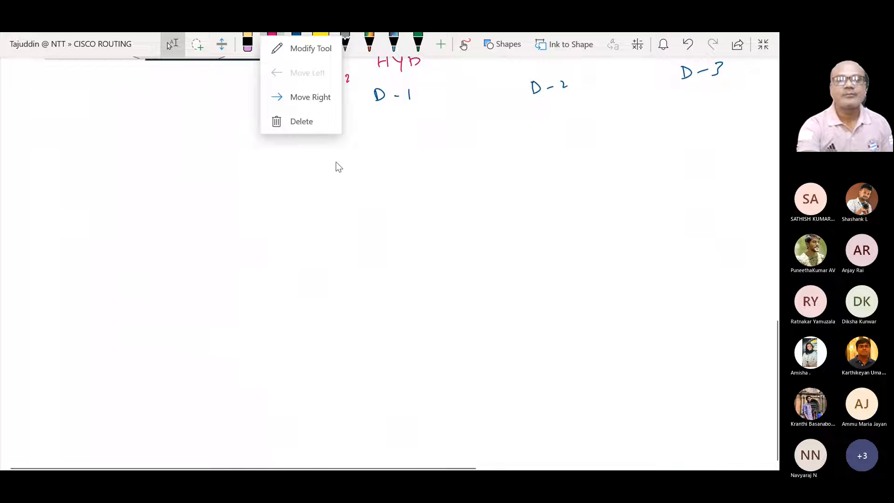
pyautogui.click(273, 38)
pyautogui.rightClick(273, 36)
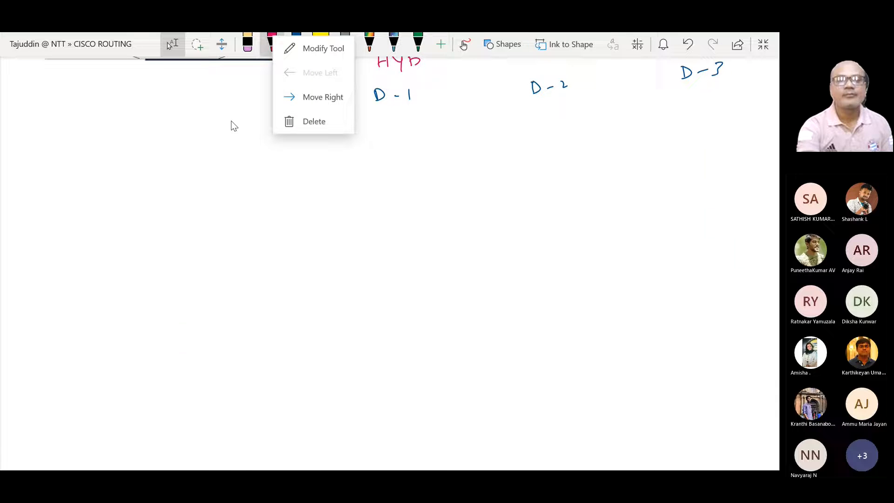
pyautogui.click(232, 126)
pyautogui.click(272, 44)
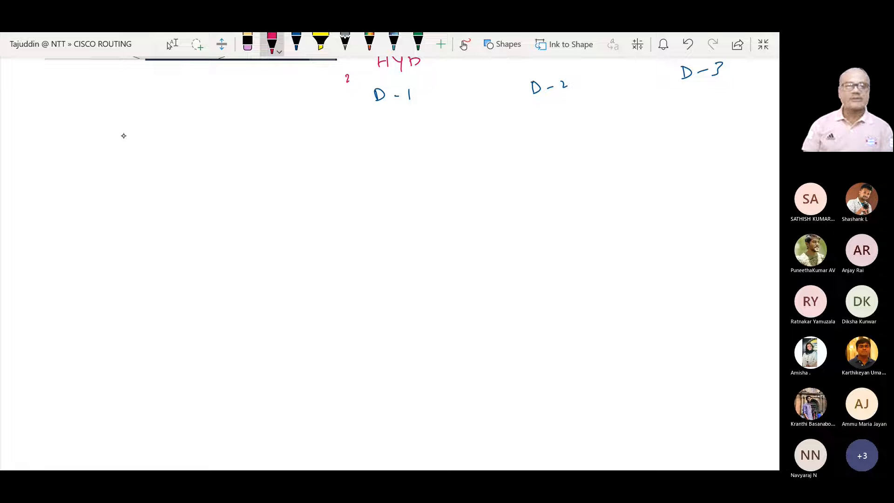
# Step: Handwrite the Class-A row in pink ink: 10.0.0.0/8 with SNM 255.0.0.0 and a trailing dash
pyautogui.moveTo(74, 145)
pyautogui.mouseDown()
pyautogui.moveTo(74, 161)
pyautogui.moveTo(105, 149)
pyautogui.moveTo(103, 157)
pyautogui.mouseUp()
pyautogui.moveTo(113, 153); pyautogui.dragTo(135, 154)
pyautogui.moveTo(128, 151); pyautogui.dragTo(203, 152)
pyautogui.moveTo(214, 139)
pyautogui.mouseDown()
pyautogui.moveTo(213, 152)
pyautogui.moveTo(269, 142)
pyautogui.moveTo(274, 165)
pyautogui.moveTo(291, 154)
pyautogui.mouseUp()
pyautogui.click(262, 146)
pyautogui.moveTo(304, 146)
pyautogui.mouseDown()
pyautogui.moveTo(377, 135)
pyautogui.moveTo(384, 142)
pyautogui.mouseUp()
pyautogui.moveTo(391, 137)
pyautogui.mouseDown()
pyautogui.moveTo(425, 144)
pyautogui.moveTo(448, 140)
pyautogui.moveTo(456, 126)
pyautogui.moveTo(477, 130)
pyautogui.mouseUp()
pyautogui.click(486, 136)
pyautogui.click(509, 137)
pyautogui.moveTo(499, 130); pyautogui.dragTo(551, 135)
pyautogui.moveTo(577, 125); pyautogui.dragTo(576, 134)
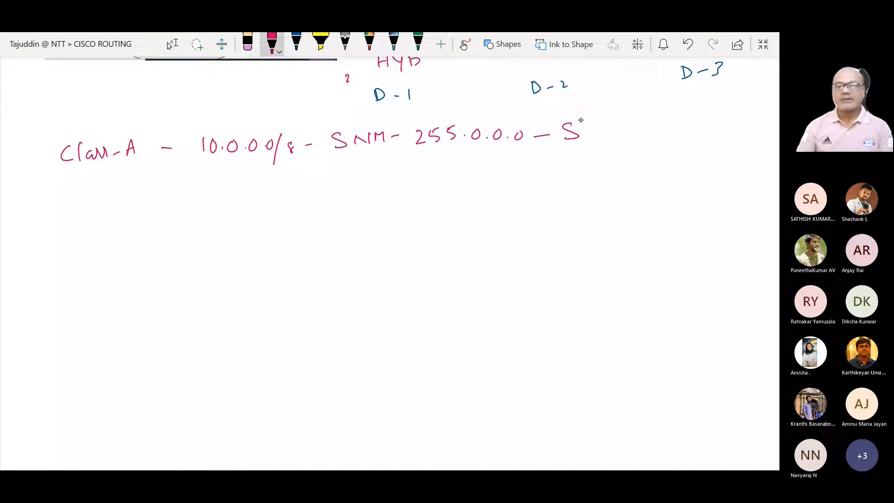
pyautogui.click(247, 44)
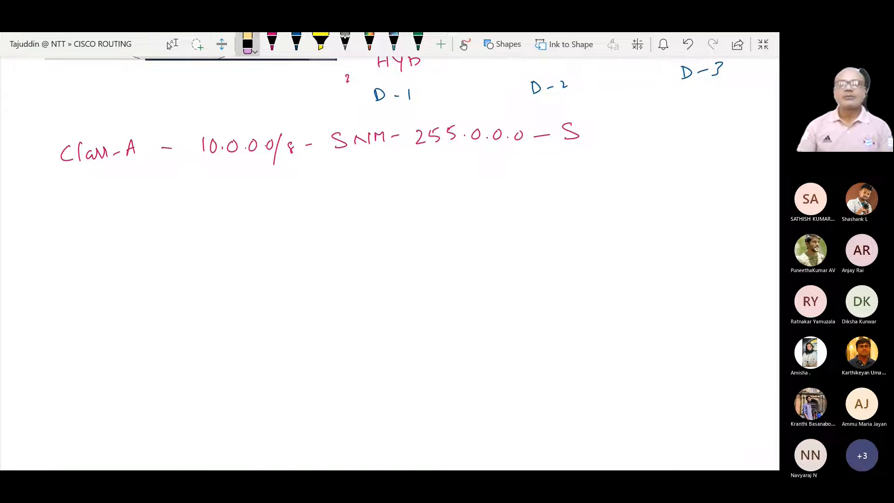
pyautogui.moveTo(582, 139); pyautogui.dragTo(574, 129)
pyautogui.click(272, 43)
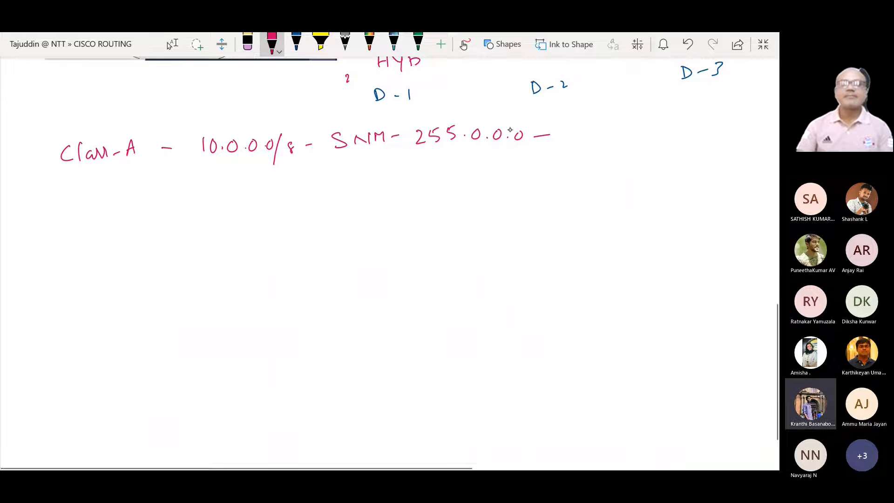
# Step: Write the wildcard mask 0.255.255.255 at the end of the Class-A row and label it WCM above
pyautogui.moveTo(577, 129); pyautogui.dragTo(619, 139)
pyautogui.click(593, 135)
pyautogui.moveTo(620, 124)
pyautogui.mouseDown()
pyautogui.moveTo(630, 124)
pyautogui.moveTo(634, 138)
pyautogui.moveTo(720, 122)
pyautogui.mouseUp()
pyautogui.click(647, 135)
pyautogui.click(671, 126)
pyautogui.click(691, 131)
pyautogui.moveTo(720, 122); pyautogui.dragTo(720, 127)
pyautogui.moveTo(721, 122); pyautogui.dragTo(727, 120)
pyautogui.click(732, 125)
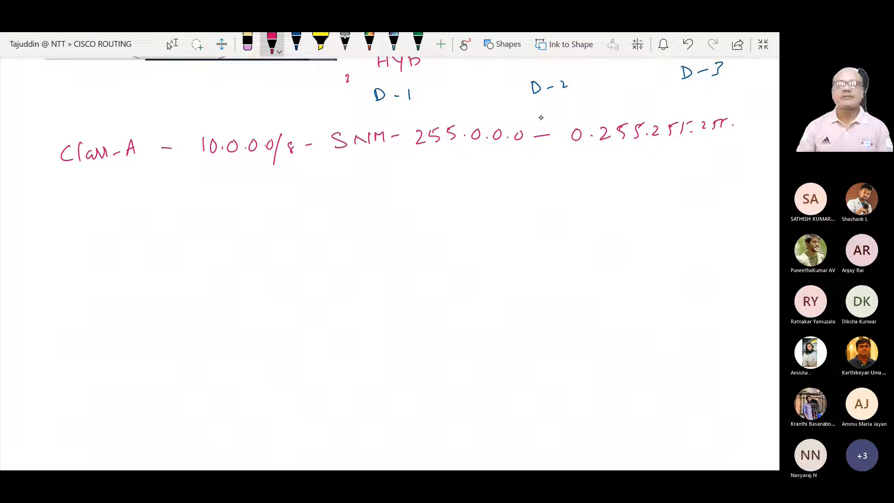
pyautogui.moveTo(539, 116); pyautogui.dragTo(591, 110)
# Step: Write the Class-B row below it: 172.16.0.0/16 with SNM 255.255.0.0
pyautogui.moveTo(71, 194)
pyautogui.mouseDown()
pyautogui.moveTo(74, 205)
pyautogui.moveTo(142, 196)
pyautogui.mouseUp()
pyautogui.moveTo(156, 188)
pyautogui.mouseDown()
pyautogui.moveTo(209, 197)
pyautogui.moveTo(282, 179)
pyautogui.moveTo(278, 200)
pyautogui.mouseUp()
pyautogui.click(234, 184)
pyautogui.click(259, 183)
pyautogui.moveTo(293, 181)
pyautogui.mouseDown()
pyautogui.moveTo(294, 197)
pyautogui.moveTo(371, 170)
pyautogui.moveTo(387, 186)
pyautogui.moveTo(450, 178)
pyautogui.mouseUp()
pyautogui.moveTo(452, 168); pyautogui.dragTo(523, 171)
# Step: Complete the Class-B row with WCM 0.0.255.255
pyautogui.moveTo(533, 170); pyautogui.dragTo(608, 166)
pyautogui.moveTo(614, 168); pyautogui.dragTo(695, 166)
pyautogui.click(673, 165)
pyautogui.moveTo(696, 157); pyautogui.dragTo(702, 155)
pyautogui.moveTo(705, 156)
pyautogui.mouseDown()
pyautogui.moveTo(703, 164)
pyautogui.moveTo(753, 160)
pyautogui.mouseUp()
pyautogui.click(721, 160)
pyautogui.click(756, 152)
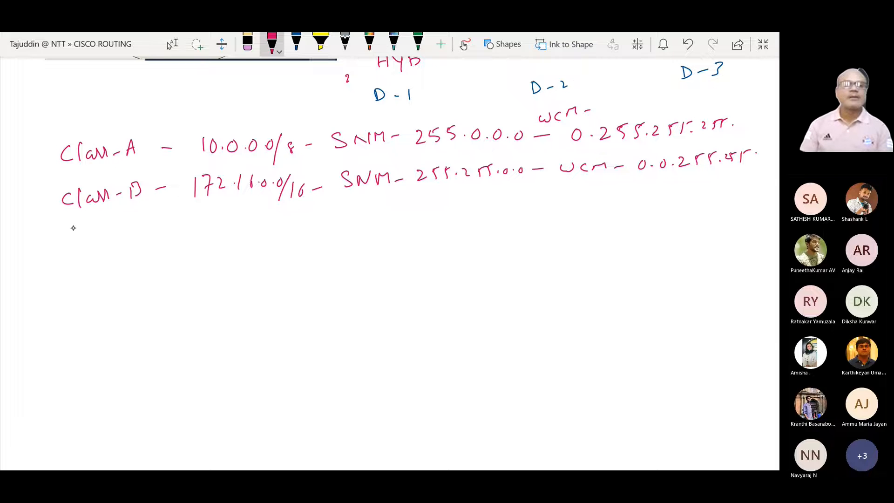
# Step: Write the Class C row: 192.168.1.0/24, a ditto mark for SNM, and the mask 255.255.255.0
pyautogui.moveTo(70, 232)
pyautogui.mouseDown()
pyautogui.moveTo(70, 246)
pyautogui.moveTo(80, 244)
pyautogui.mouseUp()
pyautogui.moveTo(89, 234); pyautogui.dragTo(93, 244)
pyautogui.moveTo(95, 243)
pyautogui.mouseDown()
pyautogui.moveTo(108, 231)
pyautogui.moveTo(139, 238)
pyautogui.mouseUp()
pyautogui.moveTo(149, 232)
pyautogui.mouseDown()
pyautogui.moveTo(238, 235)
pyautogui.moveTo(294, 218)
pyautogui.moveTo(296, 240)
pyautogui.moveTo(313, 235)
pyautogui.mouseUp()
pyautogui.click(235, 230)
pyautogui.moveTo(317, 223); pyautogui.dragTo(342, 224)
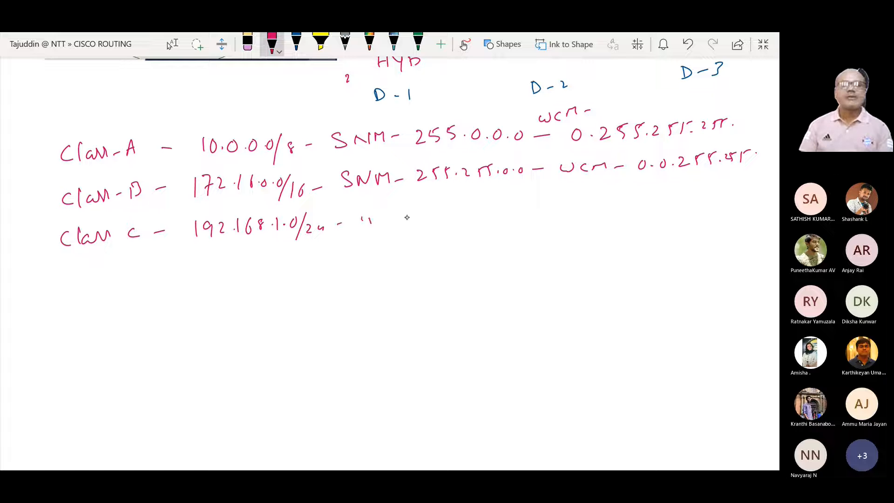
pyautogui.moveTo(430, 208); pyautogui.dragTo(443, 218)
pyautogui.moveTo(458, 204)
pyautogui.mouseDown()
pyautogui.moveTo(452, 218)
pyautogui.moveTo(531, 203)
pyautogui.mouseUp()
# Step: Complete the Class C row with WCM 0.0.0.255 and draw separator lines with a crossed stroke beneath the row
pyautogui.moveTo(543, 208); pyautogui.dragTo(592, 204)
pyautogui.moveTo(603, 204)
pyautogui.mouseDown()
pyautogui.moveTo(678, 194)
pyautogui.moveTo(704, 202)
pyautogui.mouseUp()
pyautogui.moveTo(719, 191); pyautogui.dragTo(729, 200)
pyautogui.moveTo(733, 195); pyautogui.dragTo(754, 187)
pyautogui.moveTo(732, 191); pyautogui.dragTo(738, 190)
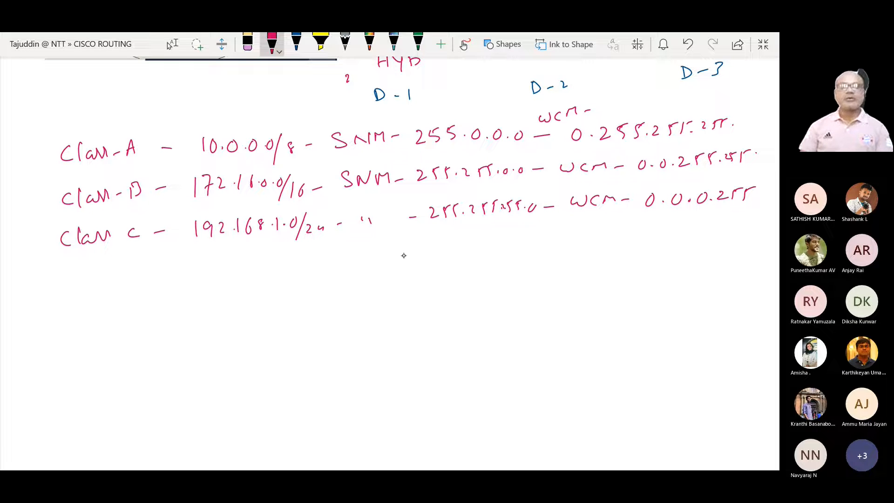
pyautogui.moveTo(232, 261); pyautogui.dragTo(614, 245)
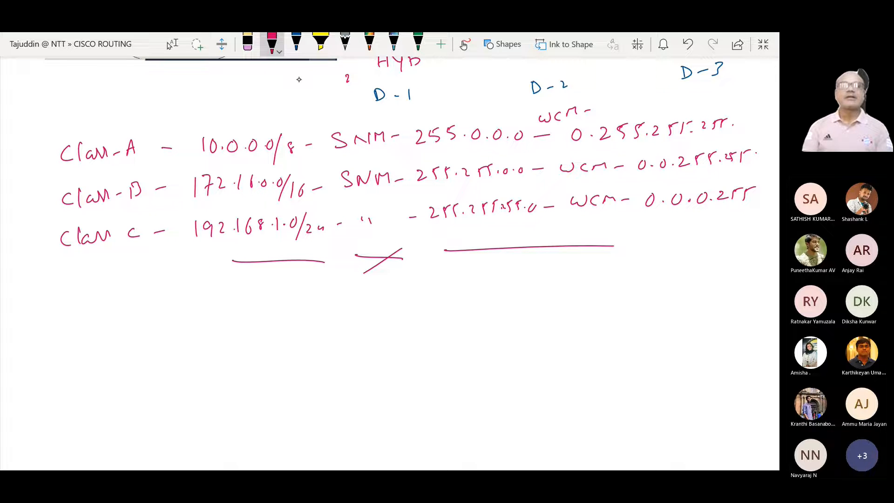
# Step: Start a second Class-C row in blue ink below the separator lines, reading 192.168.10/29
pyautogui.click(296, 43)
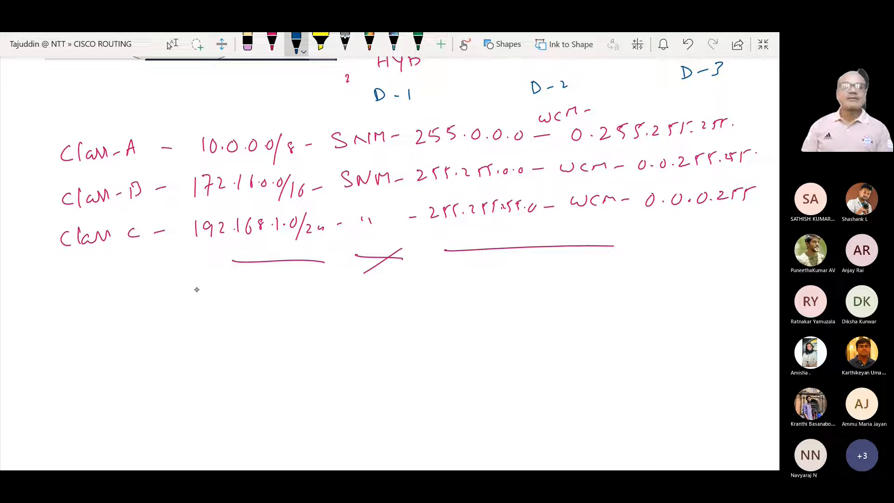
pyautogui.moveTo(80, 296); pyautogui.dragTo(75, 309)
pyautogui.moveTo(91, 289)
pyautogui.mouseDown()
pyautogui.moveTo(89, 309)
pyautogui.moveTo(118, 292)
pyautogui.moveTo(146, 303)
pyautogui.moveTo(169, 293)
pyautogui.mouseUp()
pyautogui.moveTo(203, 281); pyautogui.dragTo(201, 298)
pyautogui.moveTo(221, 285)
pyautogui.mouseDown()
pyautogui.moveTo(216, 297)
pyautogui.moveTo(234, 292)
pyautogui.mouseUp()
pyautogui.moveTo(242, 290); pyautogui.dragTo(250, 295)
pyautogui.moveTo(266, 278)
pyautogui.mouseDown()
pyautogui.moveTo(262, 293)
pyautogui.moveTo(279, 289)
pyautogui.mouseUp()
pyautogui.moveTo(285, 285); pyautogui.dragTo(294, 289)
pyautogui.moveTo(307, 277)
pyautogui.mouseDown()
pyautogui.moveTo(303, 300)
pyautogui.moveTo(324, 298)
pyautogui.mouseUp()
pyautogui.moveTo(332, 287); pyautogui.dragTo(331, 304)
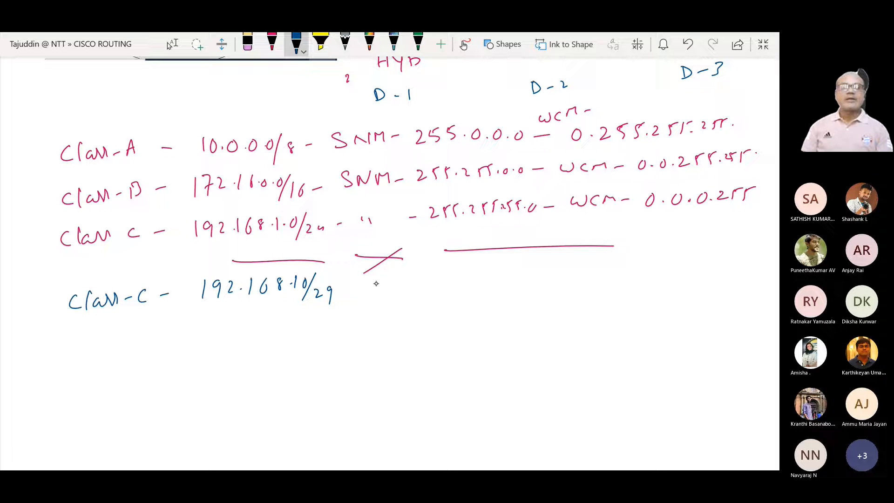
# Step: Complete the blue row with a ditto mark, mask 255.255.255.0 and WCM 0.0.0.255, erasing the surplus end stroke
pyautogui.moveTo(376, 281); pyautogui.dragTo(376, 287)
pyautogui.moveTo(388, 280)
pyautogui.mouseDown()
pyautogui.moveTo(388, 288)
pyautogui.moveTo(501, 281)
pyautogui.mouseUp()
pyautogui.click(470, 280)
pyautogui.moveTo(505, 268)
pyautogui.mouseDown()
pyautogui.moveTo(531, 276)
pyautogui.moveTo(572, 266)
pyautogui.moveTo(725, 263)
pyautogui.mouseUp()
pyautogui.click(698, 264)
pyautogui.click(714, 264)
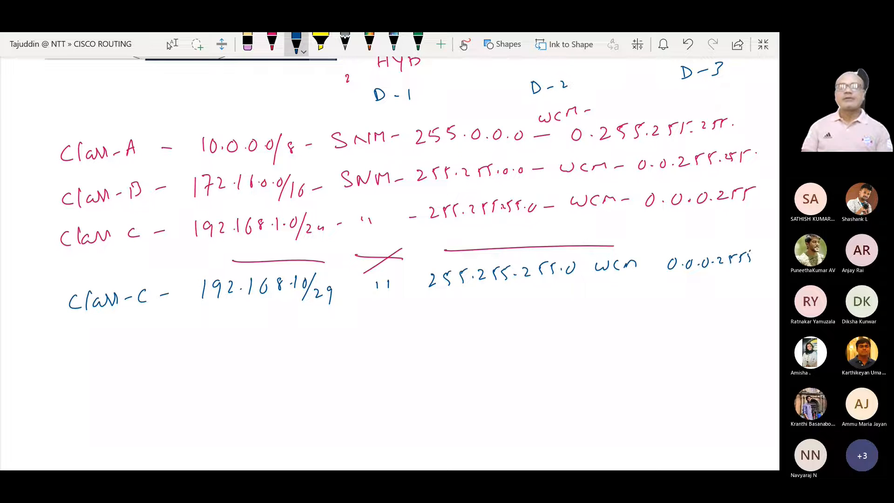
pyautogui.click(247, 43)
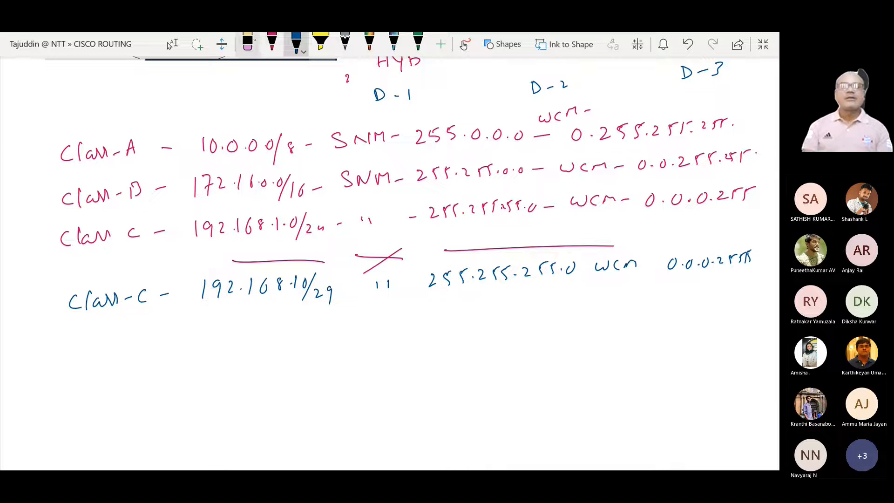
pyautogui.moveTo(753, 256); pyautogui.dragTo(745, 257)
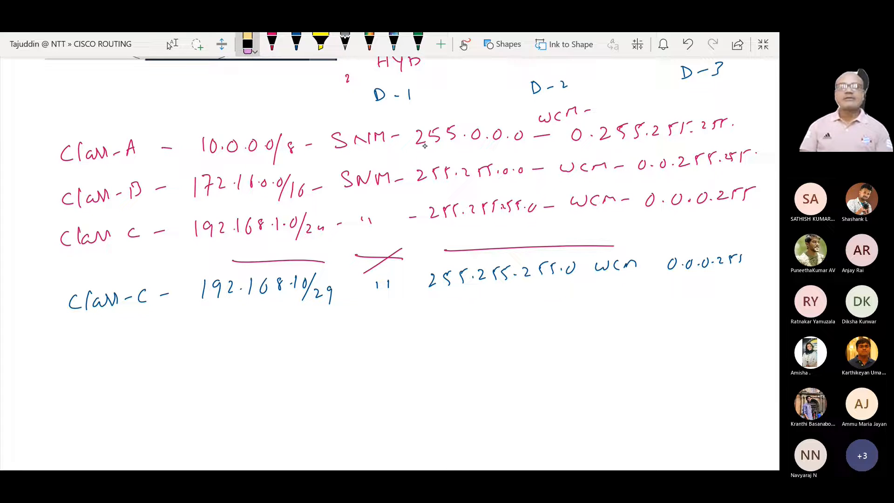
# Step: Write a /29 row in pink ink below the blue row, with a ditto mark and the mask 255.255.255.224
pyautogui.click(272, 43)
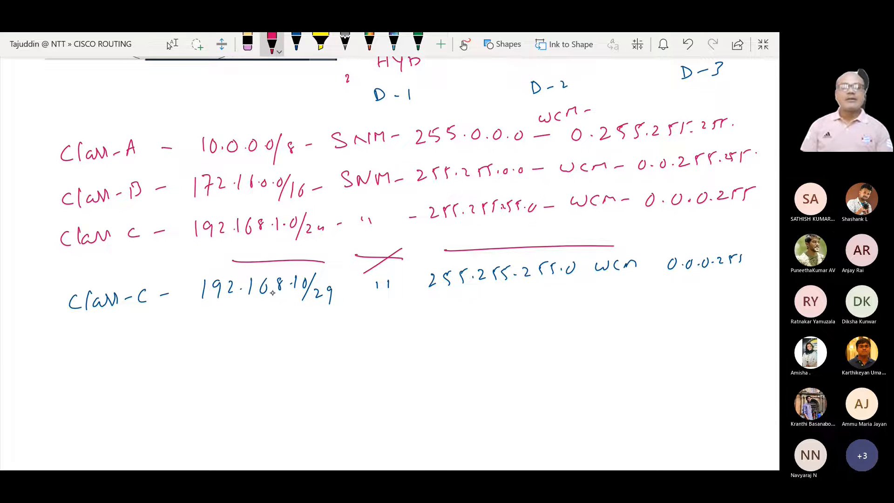
pyautogui.moveTo(309, 320)
pyautogui.mouseDown()
pyautogui.moveTo(304, 343)
pyautogui.moveTo(324, 336)
pyautogui.mouseUp()
pyautogui.moveTo(332, 326)
pyautogui.mouseDown()
pyautogui.moveTo(331, 341)
pyautogui.moveTo(374, 330)
pyautogui.mouseUp()
pyautogui.moveTo(380, 323); pyautogui.dragTo(380, 330)
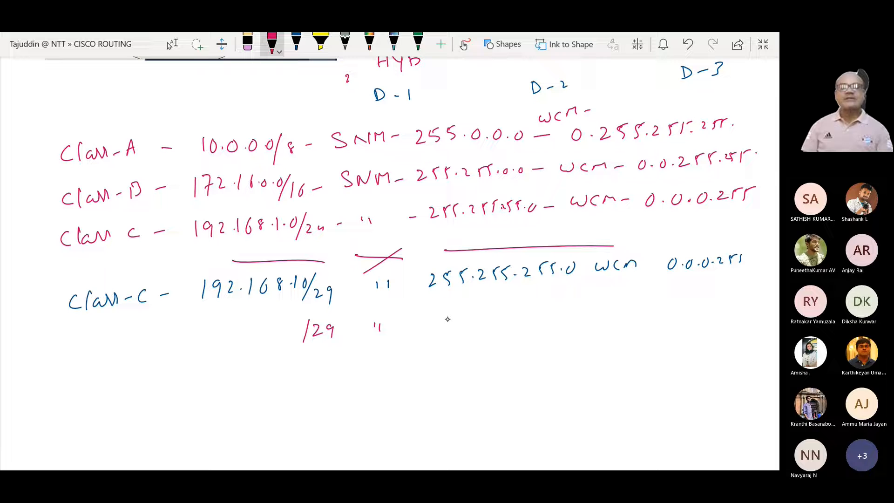
pyautogui.moveTo(429, 313)
pyautogui.mouseDown()
pyautogui.moveTo(437, 325)
pyautogui.moveTo(498, 320)
pyautogui.mouseUp()
pyautogui.click(470, 320)
pyautogui.moveTo(509, 304)
pyautogui.mouseDown()
pyautogui.moveTo(514, 318)
pyautogui.moveTo(540, 313)
pyautogui.mouseUp()
pyautogui.moveTo(543, 306); pyautogui.dragTo(553, 314)
pyautogui.click(567, 311)
pyautogui.moveTo(556, 304)
pyautogui.mouseDown()
pyautogui.moveTo(575, 301)
pyautogui.moveTo(581, 311)
pyautogui.moveTo(630, 303)
pyautogui.mouseUp()
# Step: Complete the pink /29 row with WCM 0.0.0.31, then box and underline that wildcard mask
pyautogui.moveTo(640, 304); pyautogui.dragTo(649, 303)
pyautogui.moveTo(656, 302); pyautogui.dragTo(711, 294)
pyautogui.click(689, 299)
pyautogui.click(704, 298)
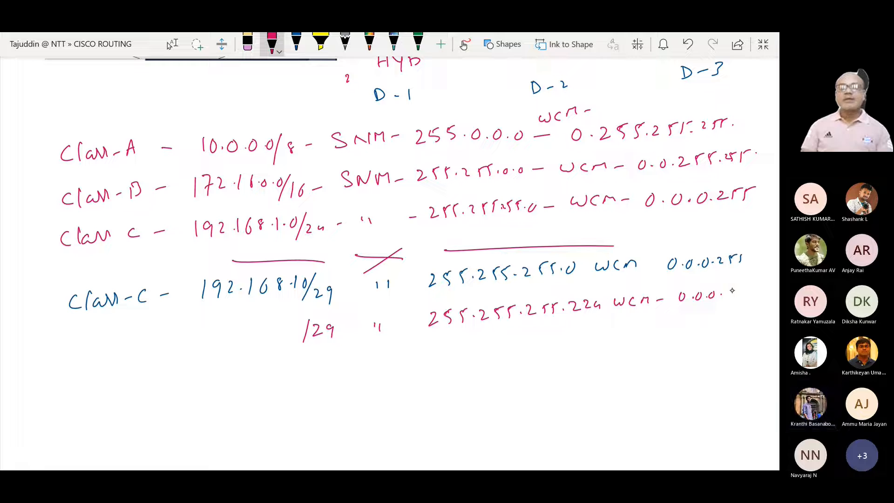
pyautogui.moveTo(733, 285); pyautogui.dragTo(745, 298)
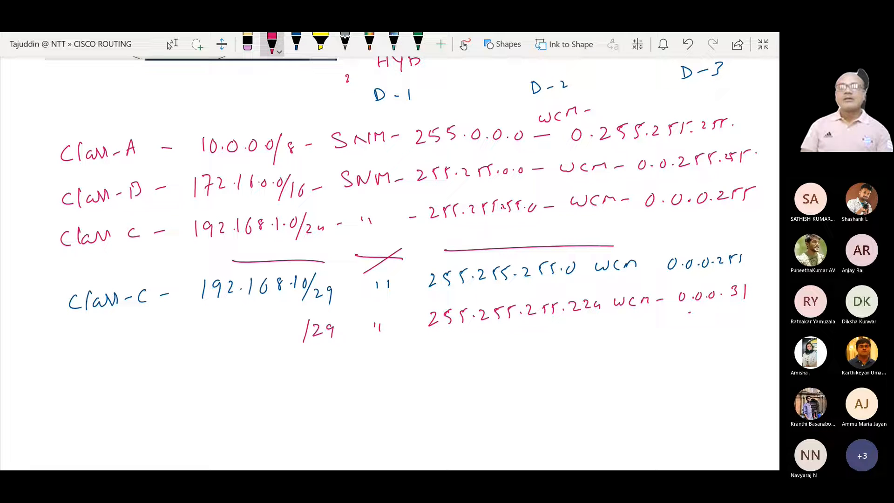
pyautogui.moveTo(689, 311); pyautogui.dragTo(747, 309)
pyautogui.moveTo(680, 312)
pyautogui.mouseDown()
pyautogui.moveTo(678, 285)
pyautogui.moveTo(752, 277)
pyautogui.moveTo(753, 300)
pyautogui.moveTo(742, 308)
pyautogui.mouseUp()
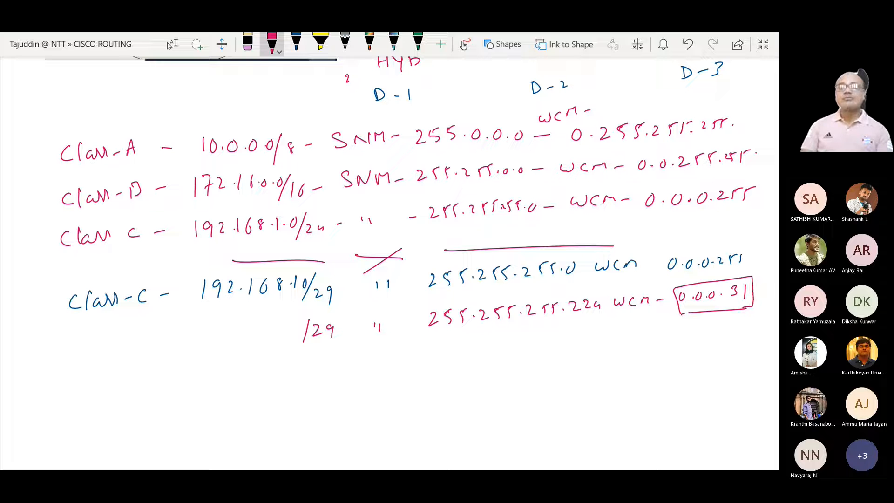
pyautogui.moveTo(681, 315); pyautogui.dragTo(754, 307)
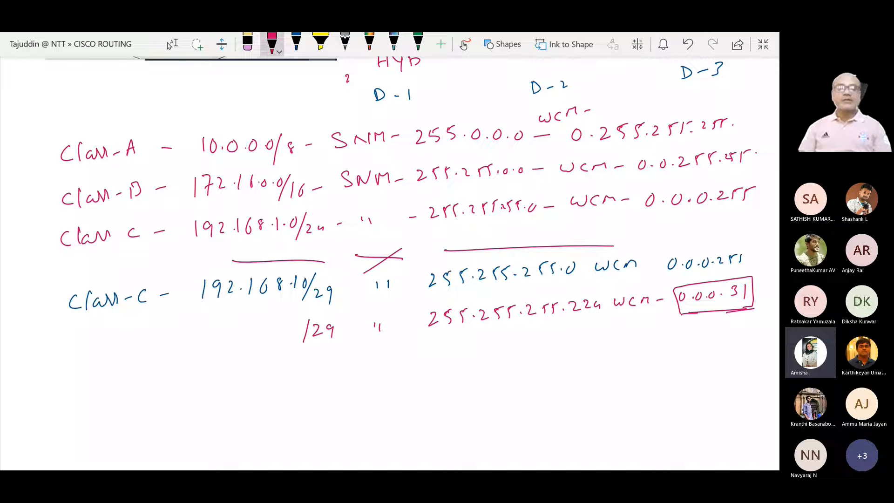
# Step: Draw a curly brace before the Class A, B and C rows and underline the Class C subnet mask and WCM
pyautogui.moveTo(56, 132)
pyautogui.mouseDown()
pyautogui.moveTo(41, 154)
pyautogui.moveTo(48, 249)
pyautogui.mouseUp()
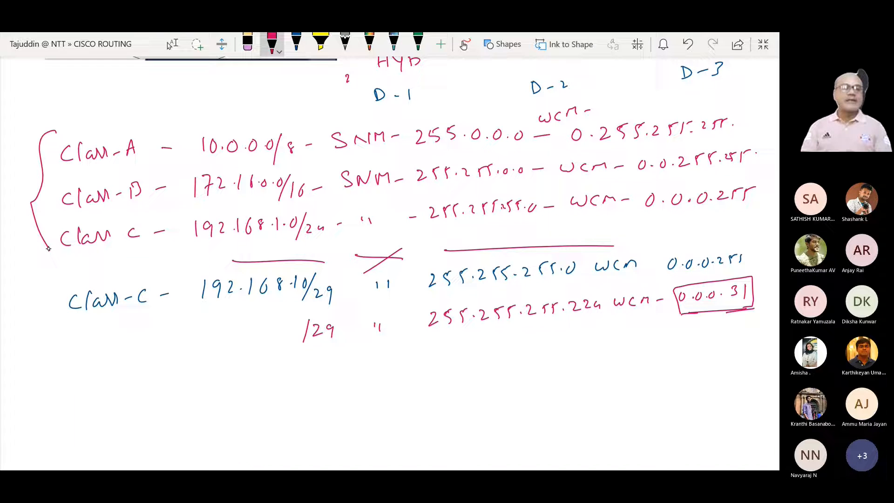
pyautogui.moveTo(436, 237); pyautogui.dragTo(463, 234)
pyautogui.moveTo(600, 230); pyautogui.dragTo(653, 228)
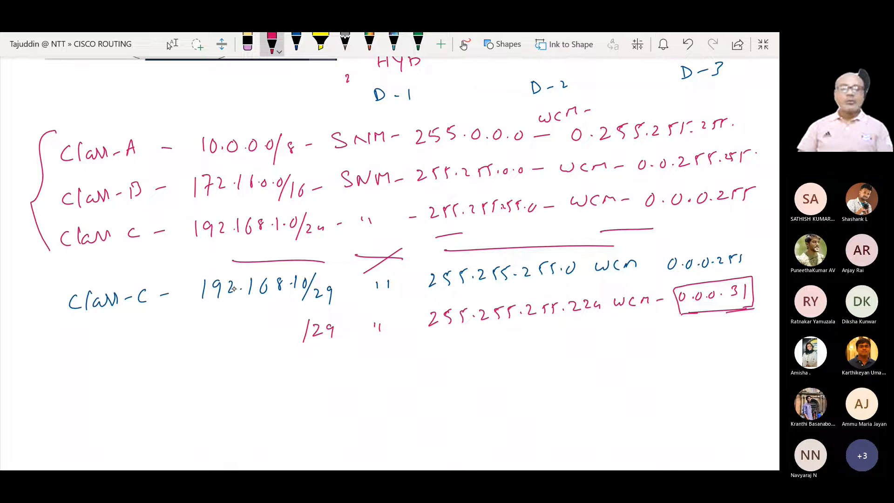
# Step: Add /27, /19 and /11 below /29 with ditto marks in the mask columns, and underline the boxed 0.0.0.31 again
pyautogui.moveTo(309, 350)
pyautogui.mouseDown()
pyautogui.moveTo(298, 375)
pyautogui.moveTo(317, 357)
pyautogui.moveTo(322, 367)
pyautogui.mouseUp()
pyautogui.moveTo(326, 354)
pyautogui.mouseDown()
pyautogui.moveTo(329, 369)
pyautogui.moveTo(297, 413)
pyautogui.moveTo(328, 400)
pyautogui.moveTo(328, 414)
pyautogui.moveTo(298, 452)
pyautogui.moveTo(322, 446)
pyautogui.mouseUp()
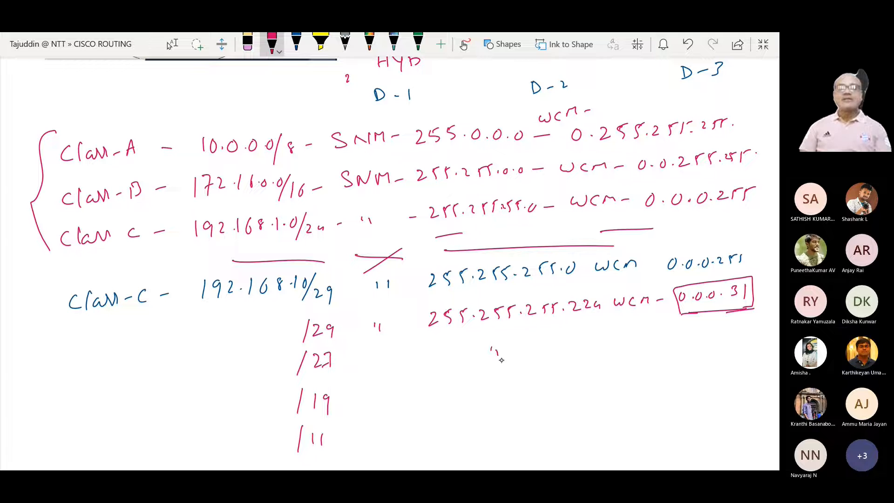
pyautogui.moveTo(694, 373); pyautogui.dragTo(694, 377)
pyautogui.moveTo(700, 372); pyautogui.dragTo(701, 378)
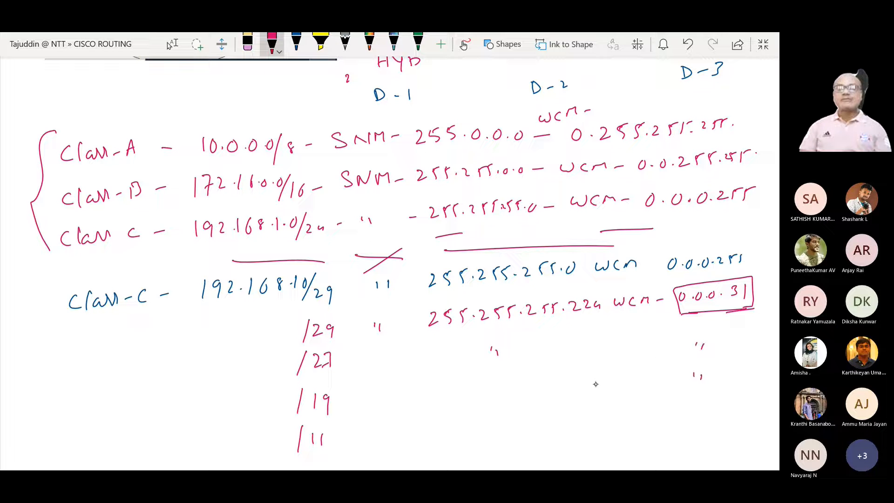
pyautogui.moveTo(496, 383); pyautogui.dragTo(497, 387)
pyautogui.moveTo(501, 383); pyautogui.dragTo(502, 389)
pyautogui.moveTo(487, 428); pyautogui.dragTo(488, 432)
pyautogui.moveTo(493, 428); pyautogui.dragTo(494, 434)
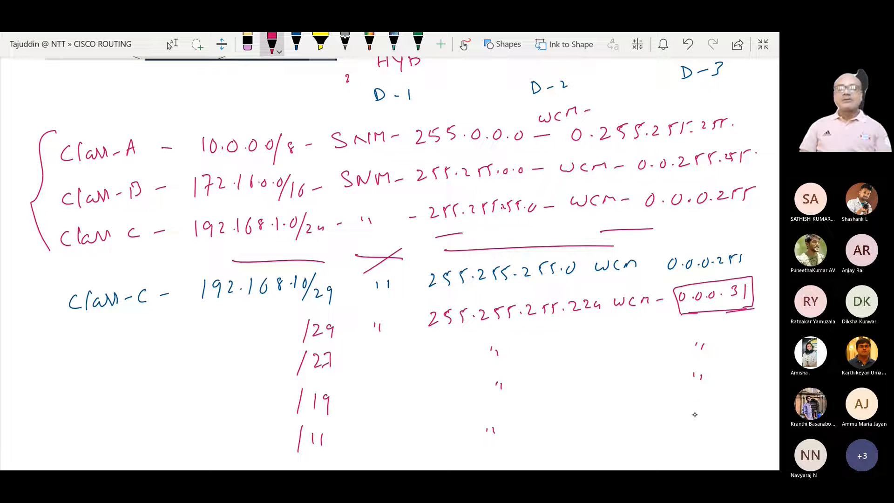
pyautogui.moveTo(697, 407); pyautogui.dragTo(697, 413)
pyautogui.moveTo(703, 407); pyautogui.dragTo(704, 413)
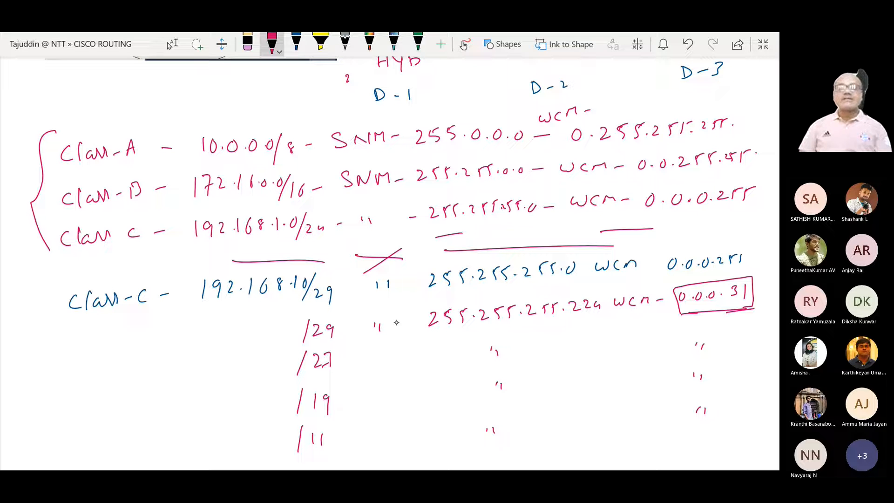
pyautogui.moveTo(698, 313); pyautogui.dragTo(750, 311)
# Step: Mark both sides of the /29, /27, /19 and /11 prefixes with dashes and annotate them with a bracket and the underlined label CIDR
pyautogui.moveTo(285, 331); pyautogui.dragTo(294, 330)
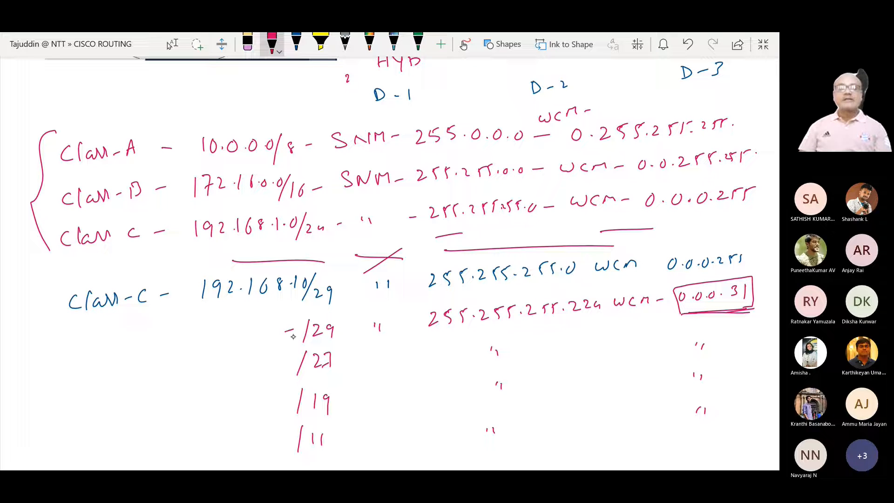
pyautogui.moveTo(282, 365); pyautogui.dragTo(289, 363)
pyautogui.moveTo(279, 403); pyautogui.dragTo(286, 402)
pyautogui.moveTo(278, 438); pyautogui.dragTo(283, 436)
pyautogui.moveTo(341, 339); pyautogui.dragTo(348, 335)
pyautogui.moveTo(339, 403); pyautogui.dragTo(345, 399)
pyautogui.moveTo(337, 436); pyautogui.dragTo(345, 430)
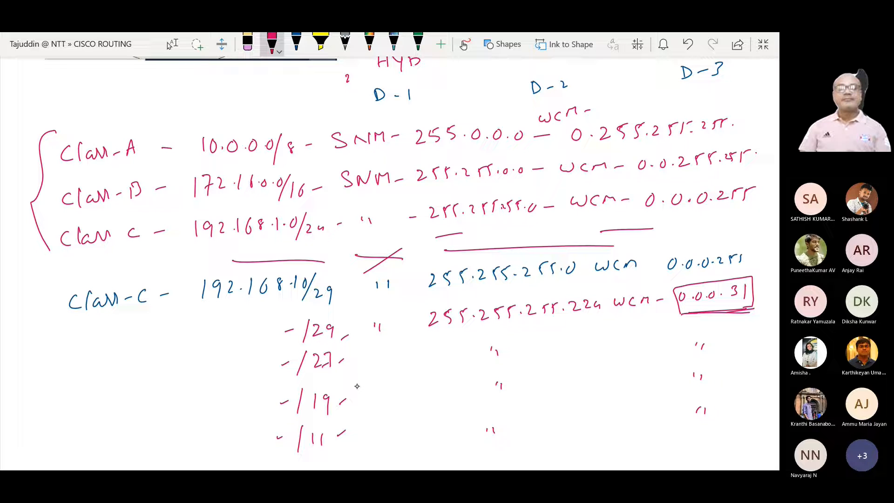
pyautogui.moveTo(349, 322); pyautogui.dragTo(357, 416)
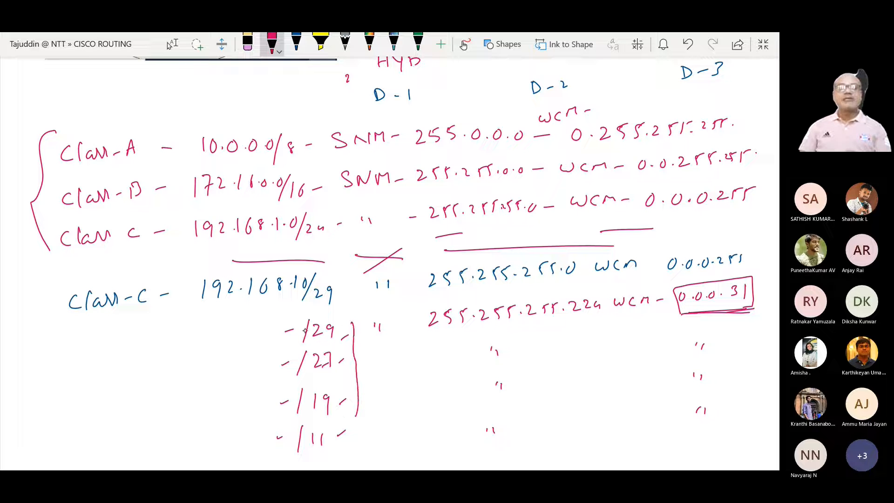
pyautogui.moveTo(323, 309); pyautogui.dragTo(372, 315)
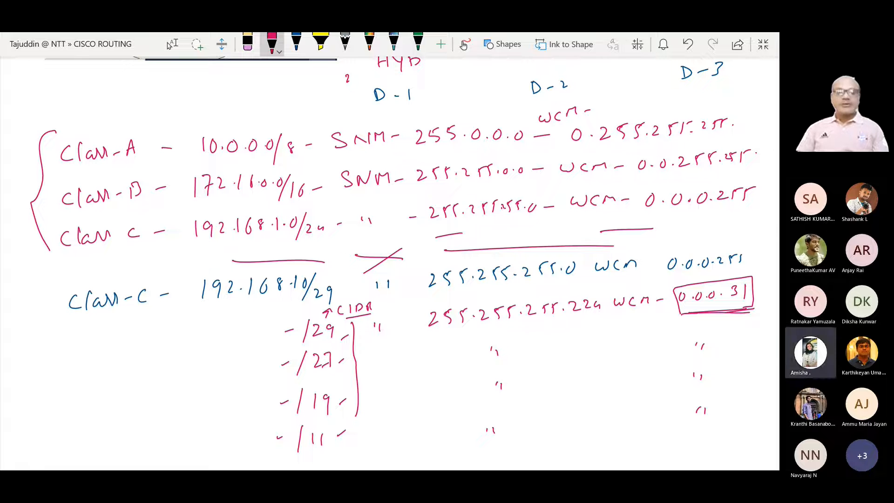
# Step: Switch back to the R1 CLI in Packet Tracer and highlight GigabitEthernet0/0/0's IP address in the interface summary
pyautogui.press('ctrl+super+Left')
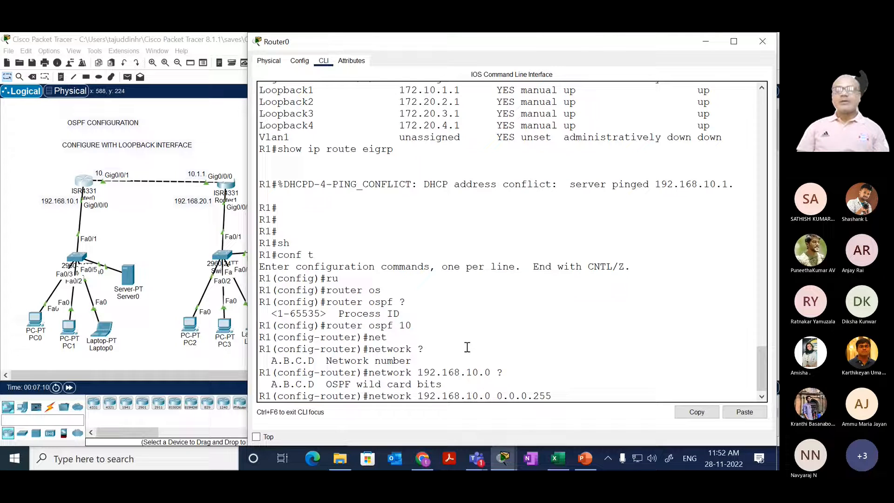
pyautogui.moveTo(762, 359); pyautogui.dragTo(763, 343)
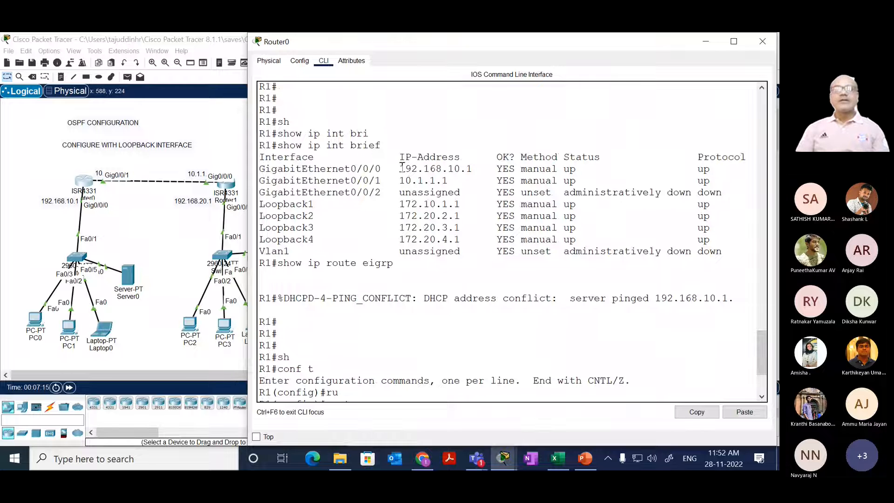
pyautogui.moveTo(400, 168); pyautogui.dragTo(475, 168)
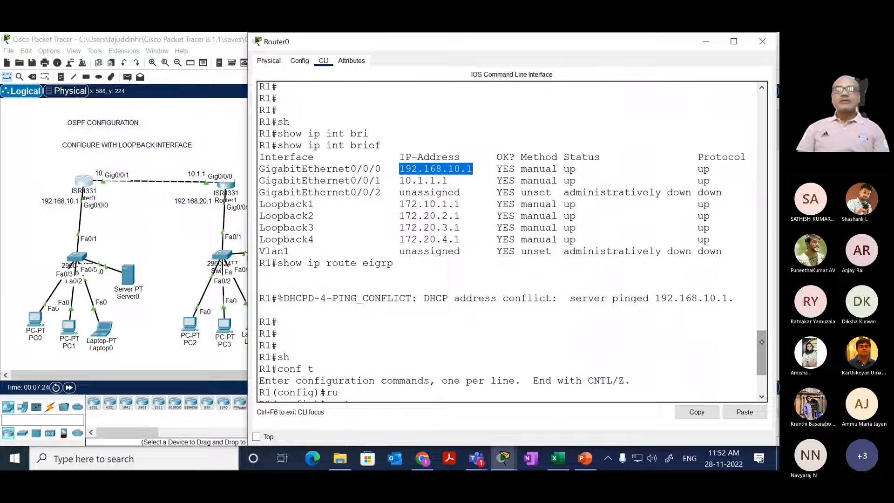
# Step: Return to the pending network 192.168.10.0 0.0.0.255 statement on R1 and request help on what follows the wildcard mask
pyautogui.moveTo(762, 343); pyautogui.dragTo(762, 362)
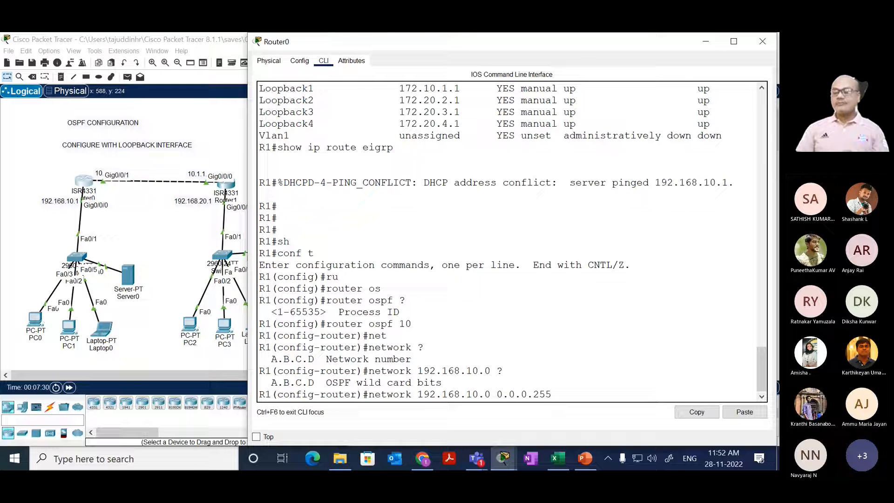
pyautogui.click(557, 393)
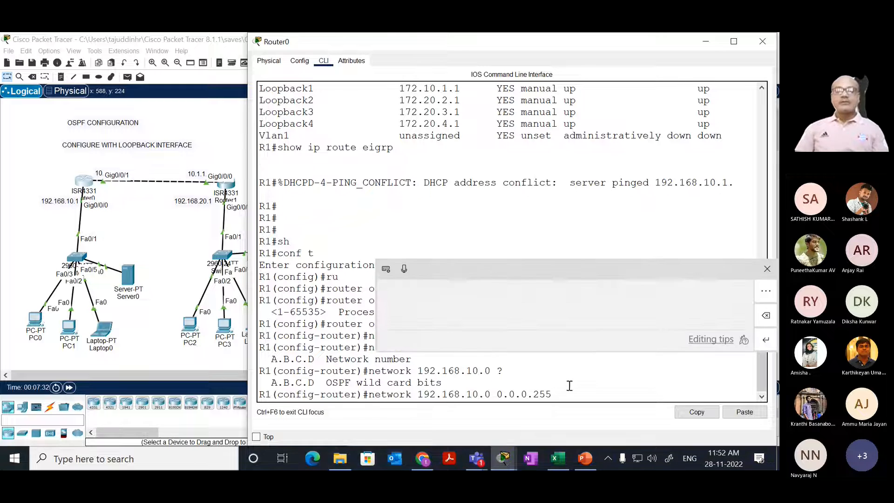
pyautogui.click(767, 264)
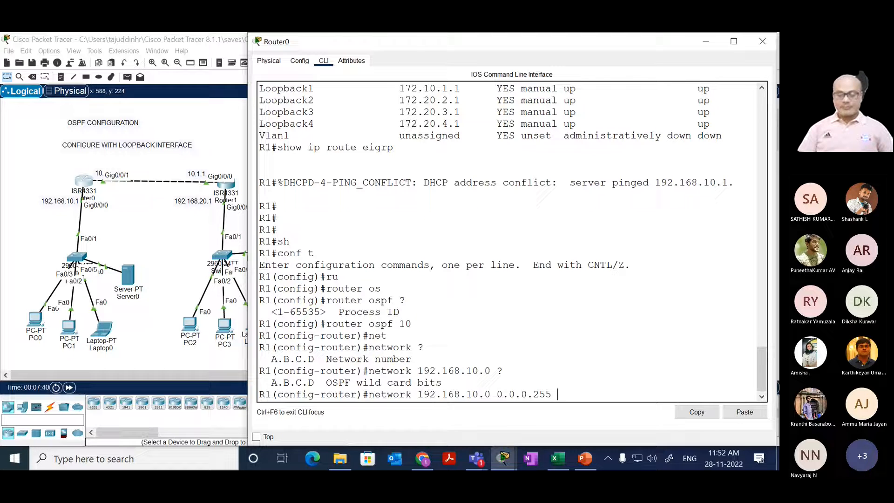
pyautogui.write('?')
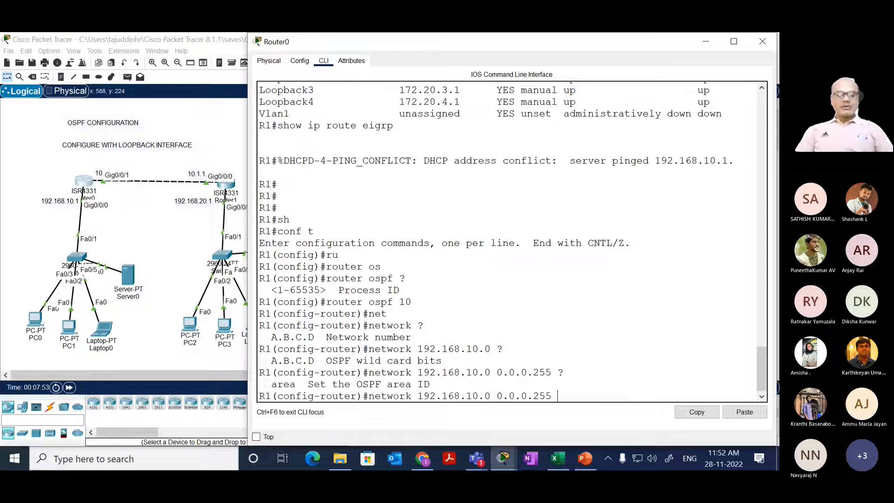
# Step: Request help on the area keyword's values in the network statement and highlight the decimal area ID range and the keyword
pyautogui.write('ar')
pyautogui.press('Tab')
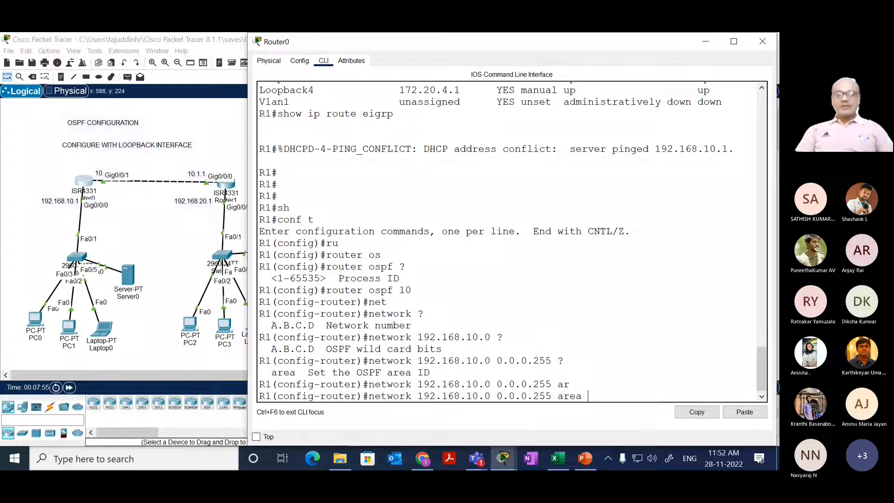
pyautogui.write('?')
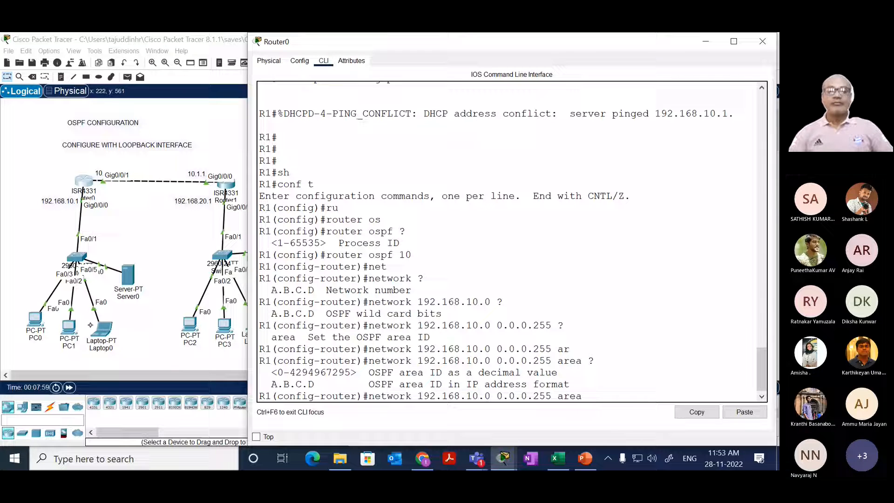
pyautogui.moveTo(268, 371); pyautogui.dragTo(357, 373)
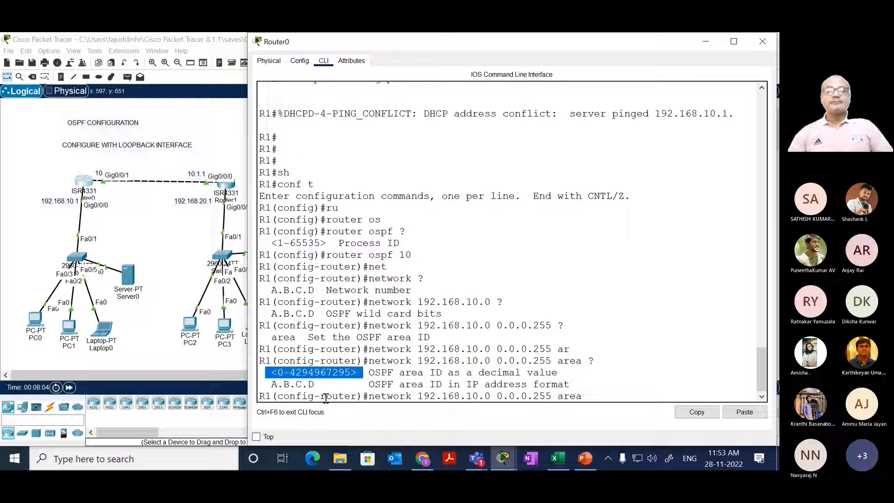
pyautogui.doubleClick(578, 396)
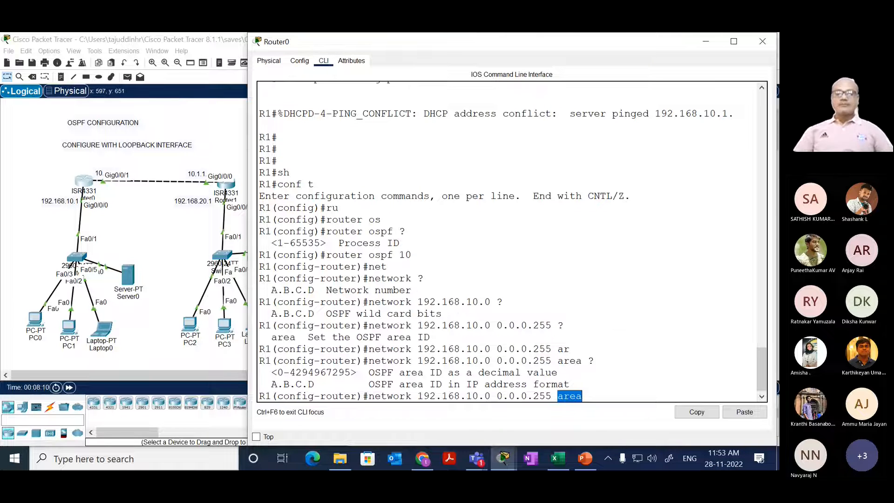
# Step: Try to submit network 192.168.10.0 0.0.0.255 on R1 without the area keyword
pyautogui.press('Up')
pyautogui.press('Down')
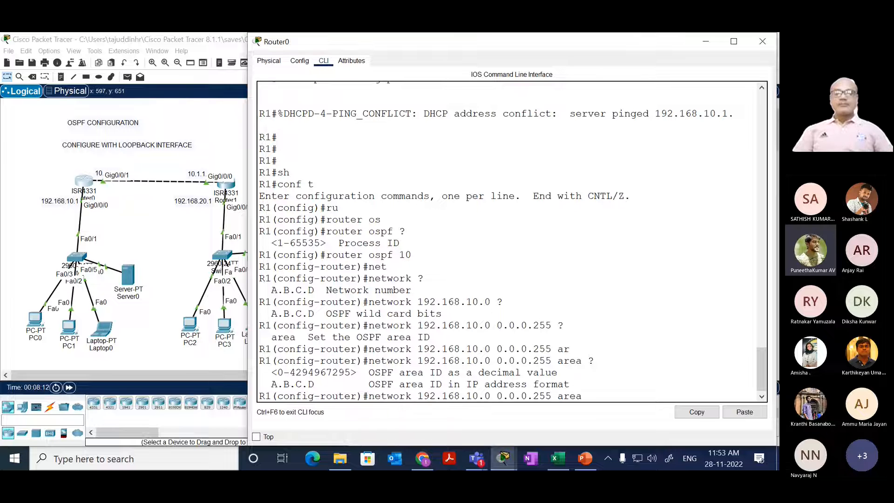
pyautogui.press('BackSpace')
pyautogui.press('BackSpace')
pyautogui.press('BackSpace')
pyautogui.press('BackSpace')
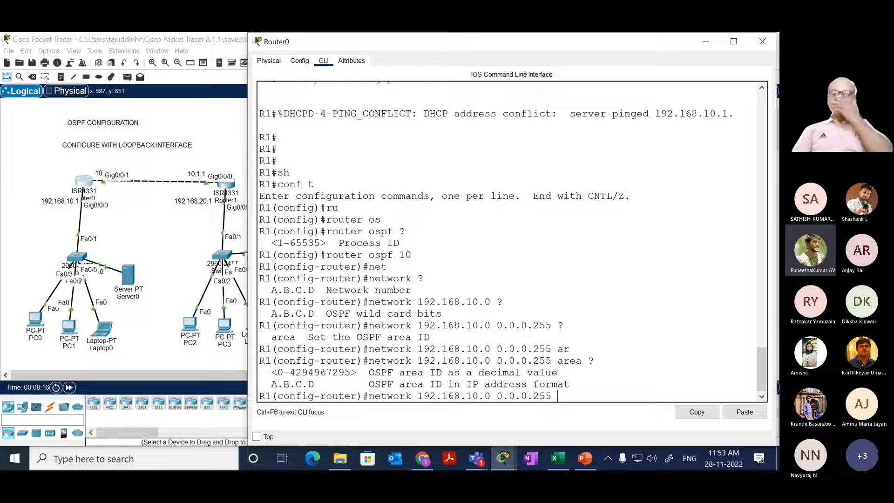
pyautogui.press('Return')
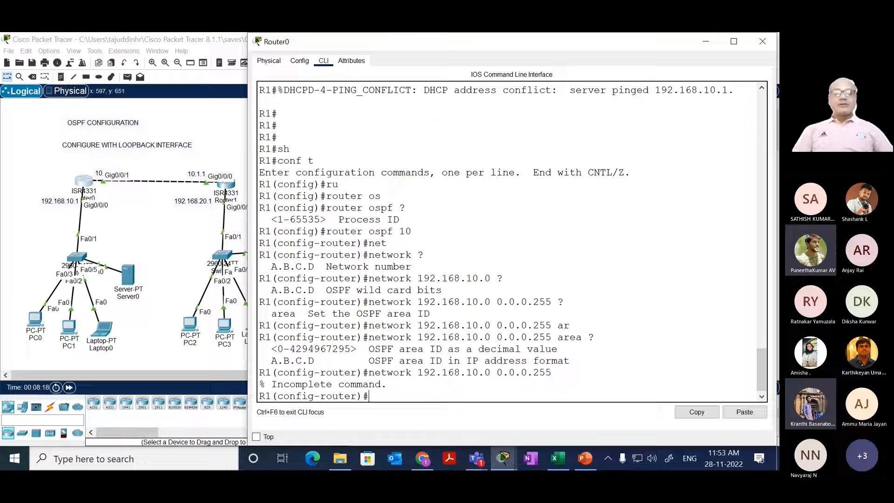
# Step: Add network 192.168.10.0 with wildcard mask 0.0.0.255 in area 0 to R1's OSPF process 10
pyautogui.press('Up')
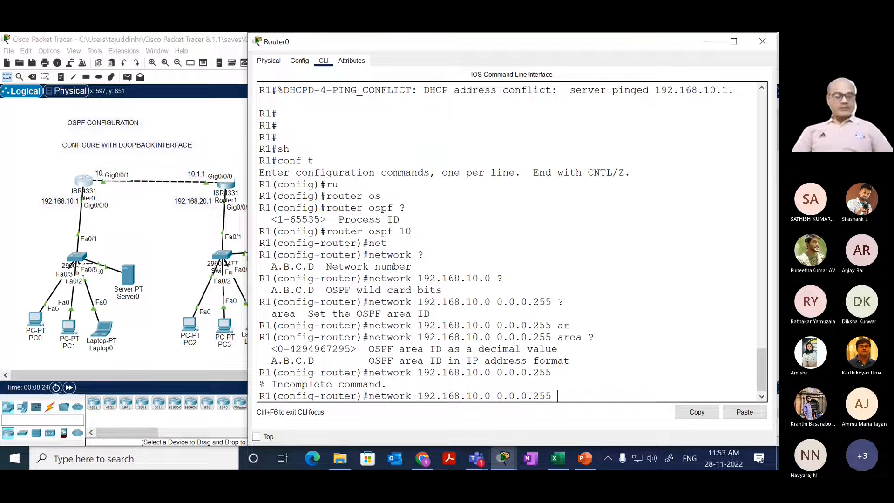
pyautogui.write('ar')
pyautogui.press('Tab')
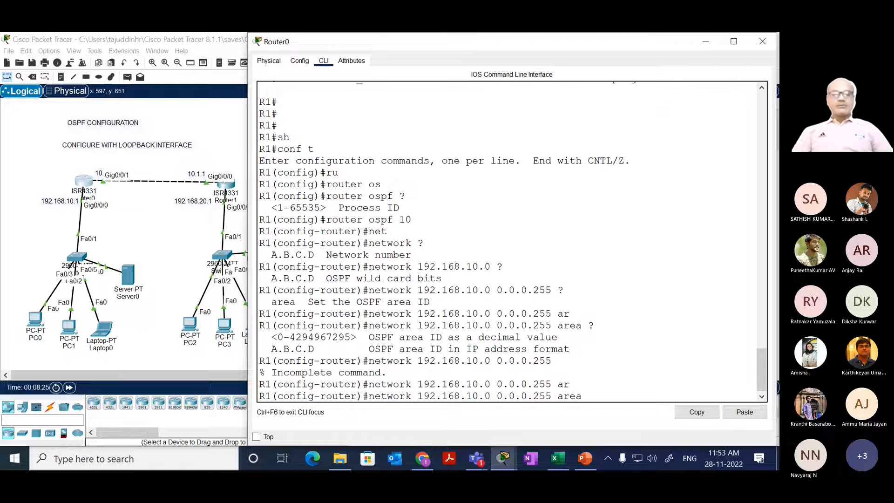
pyautogui.write('0')
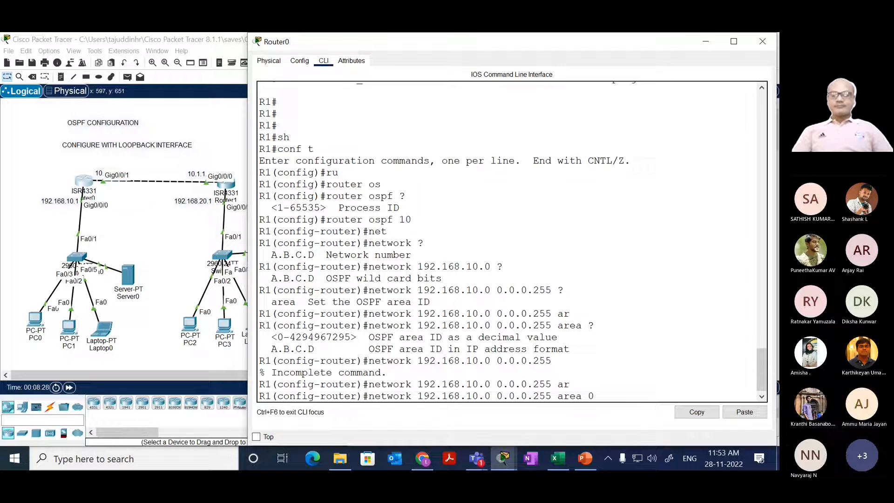
pyautogui.press('Return')
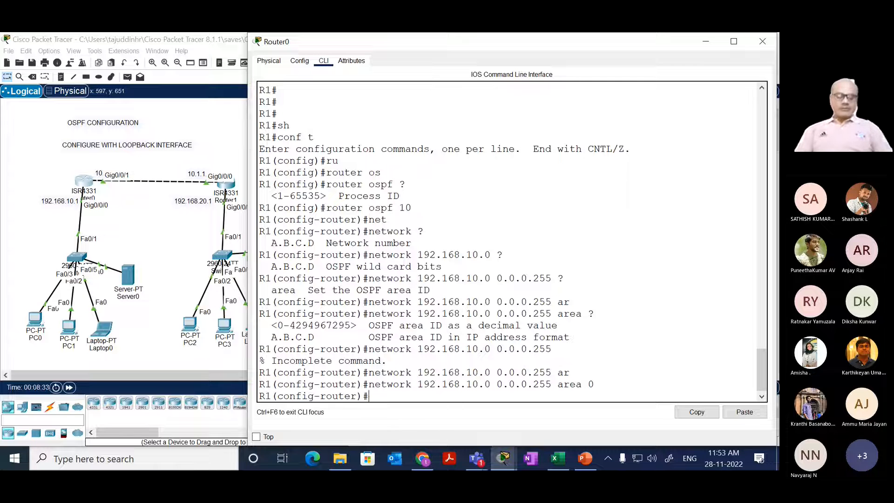
# Step: Add network 10.0.0.0 with wildcard mask 0.255.255.255 in area 0 to R1's OSPF process 10
pyautogui.write('net')
pyautogui.press('Tab')
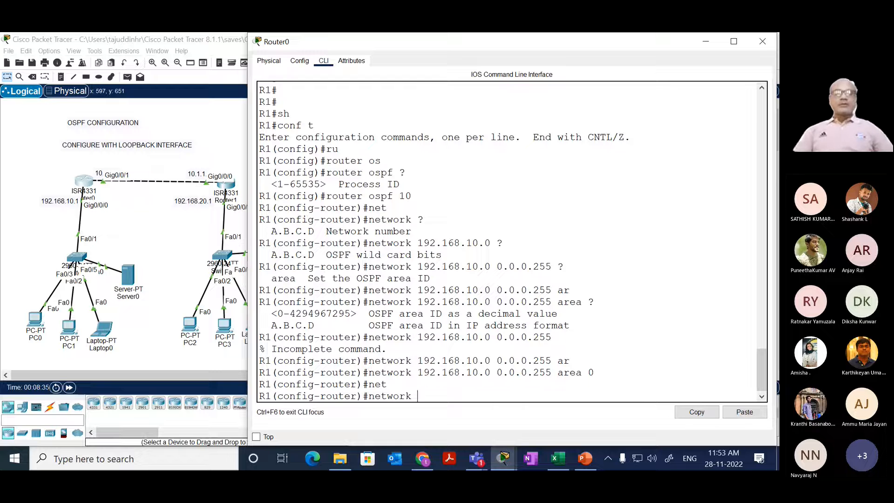
pyautogui.write('10.0.0.0')
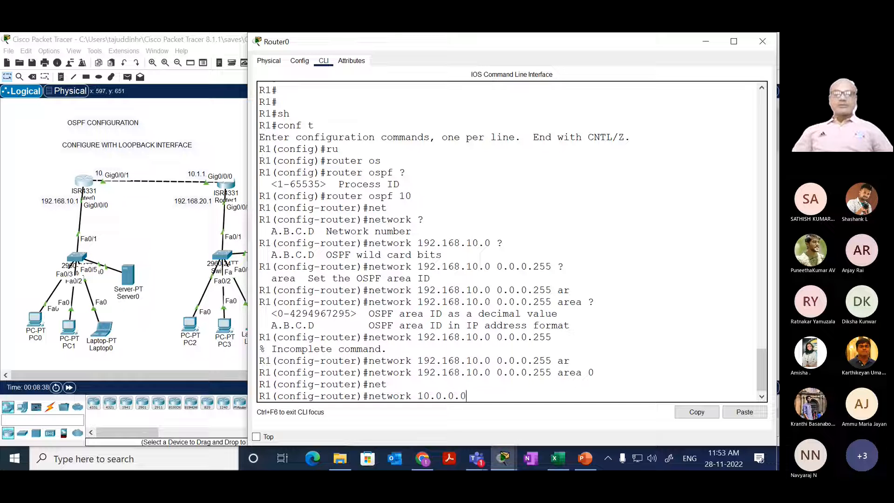
pyautogui.hotkey('alt', 'space')
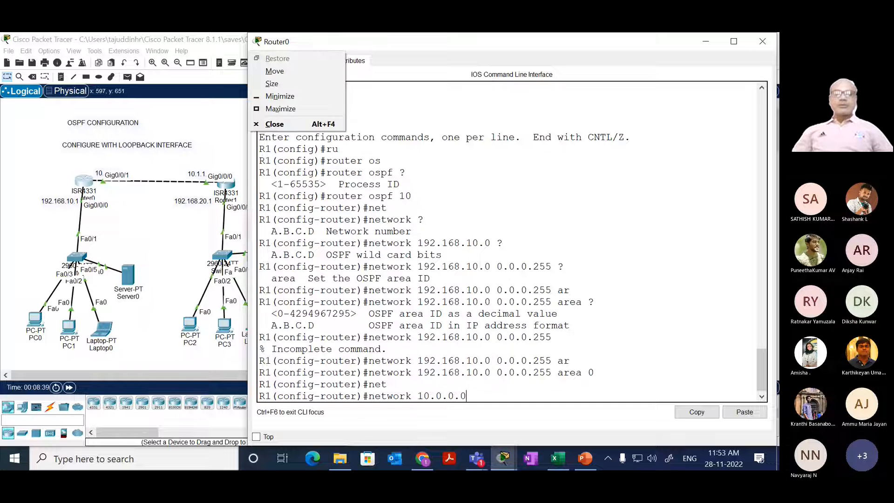
pyautogui.press('Escape')
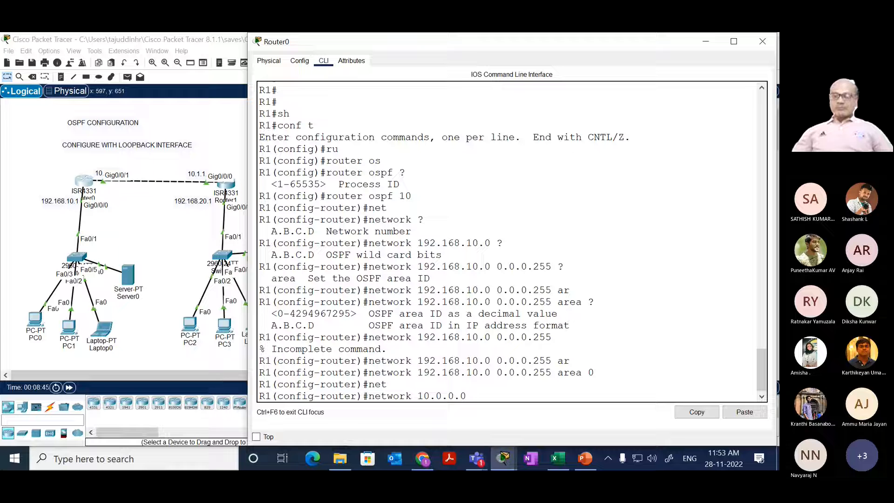
pyautogui.write('0.')
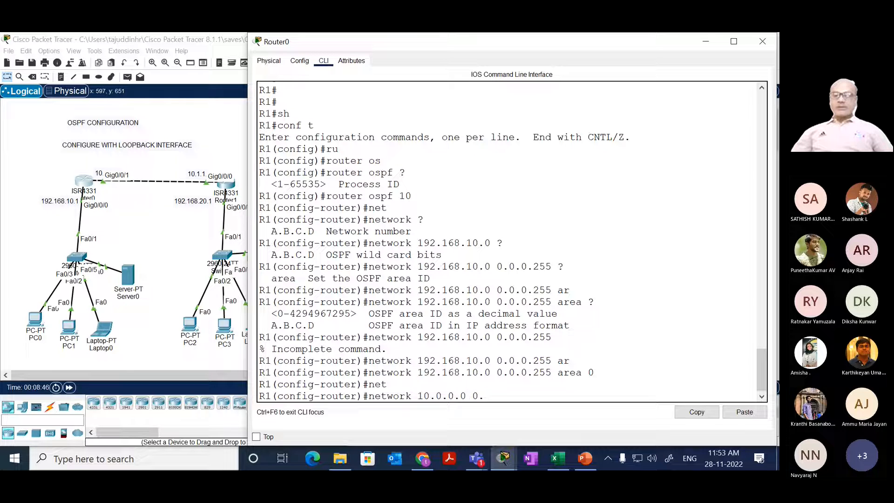
pyautogui.write('255.2555.')
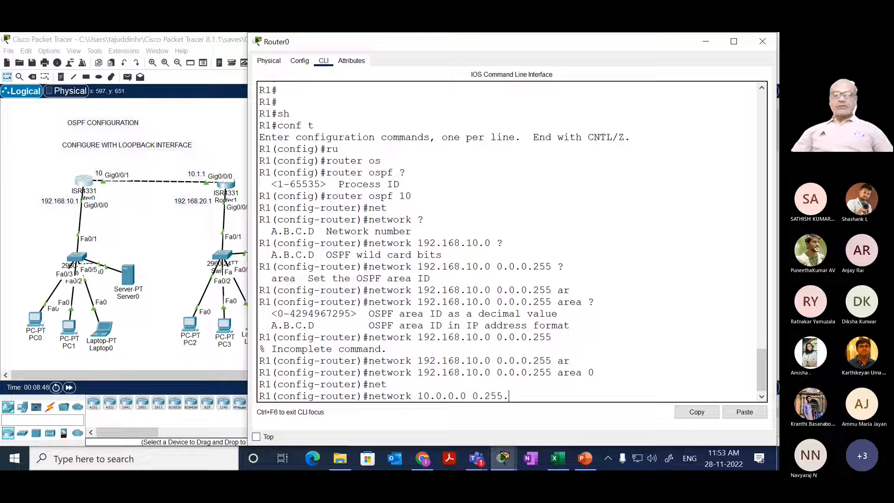
pyautogui.press('BackSpace')
pyautogui.press('BackSpace')
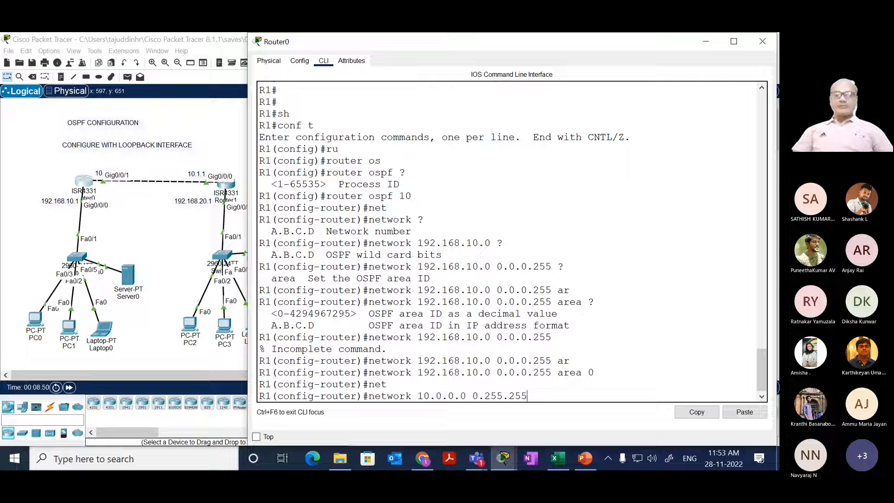
pyautogui.write('.255')
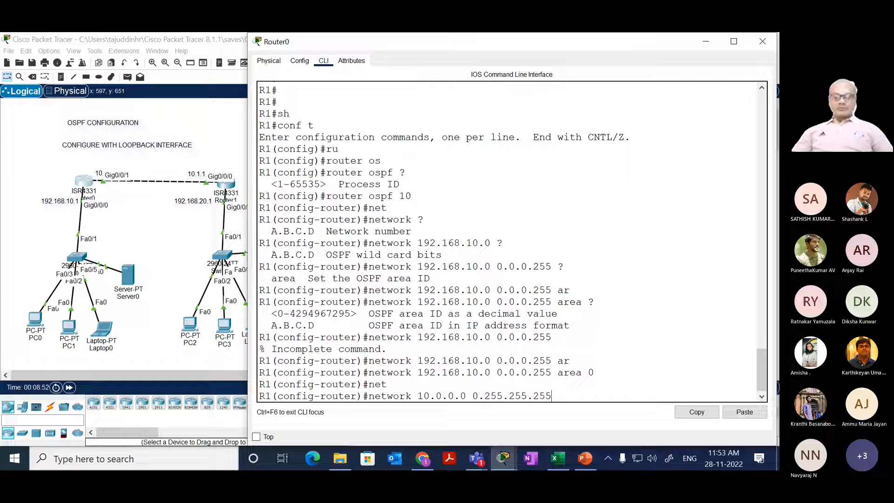
pyautogui.write(' ar')
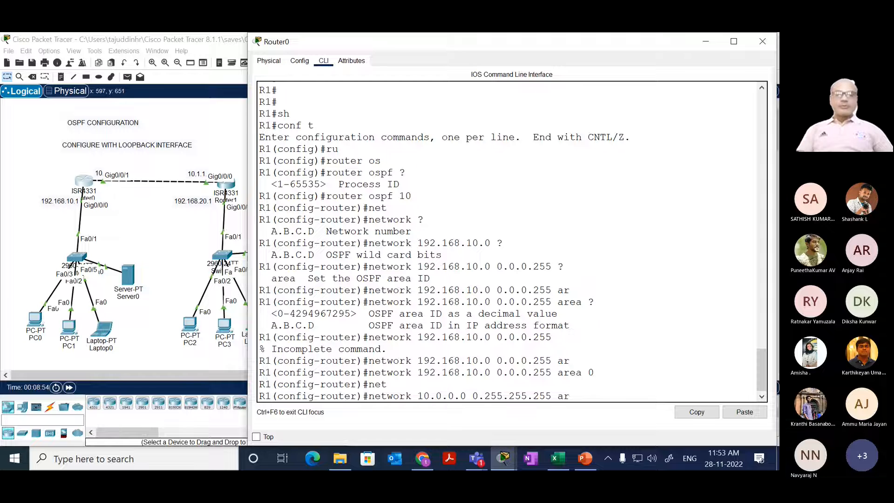
pyautogui.press('Tab')
pyautogui.write('0')
pyautogui.press('Return')
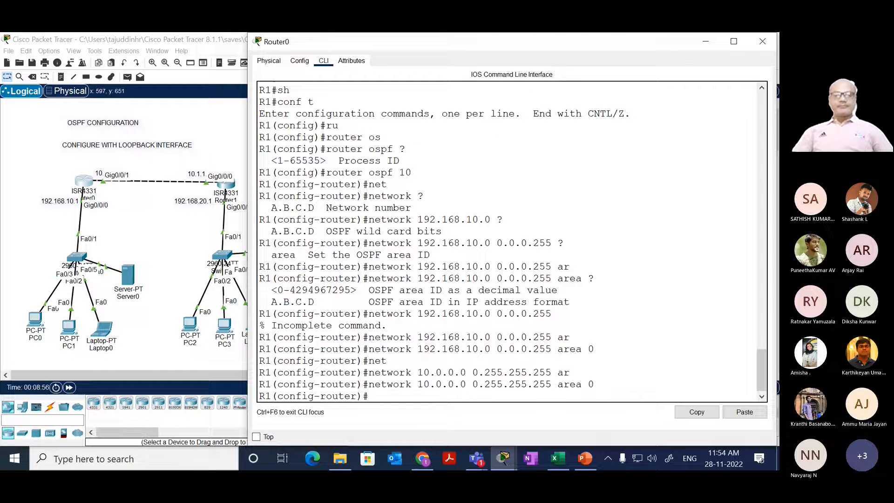
# Step: End R1's router configuration mode and return to privileged EXEC mode
pyautogui.press('Return')
pyautogui.press('Return')
pyautogui.write('ebd')
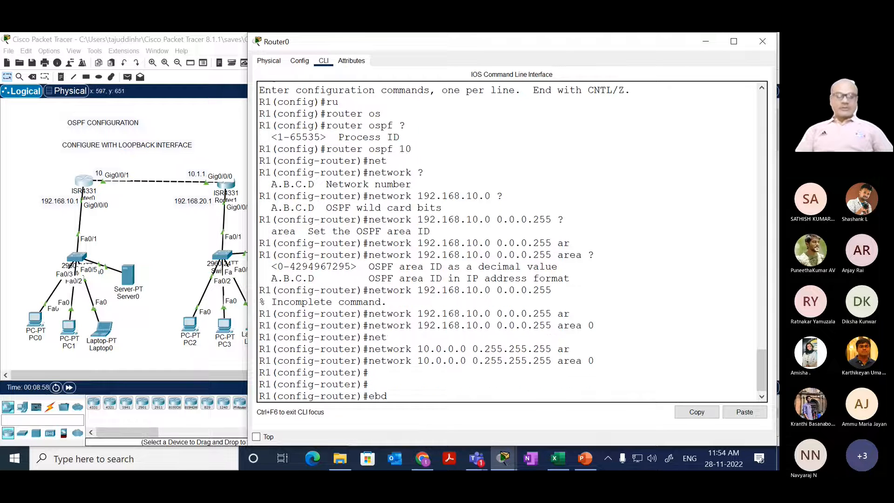
pyautogui.press('Return')
pyautogui.press('Return')
pyautogui.press('Return')
pyautogui.press('Return')
pyautogui.write('end')
pyautogui.press('Return')
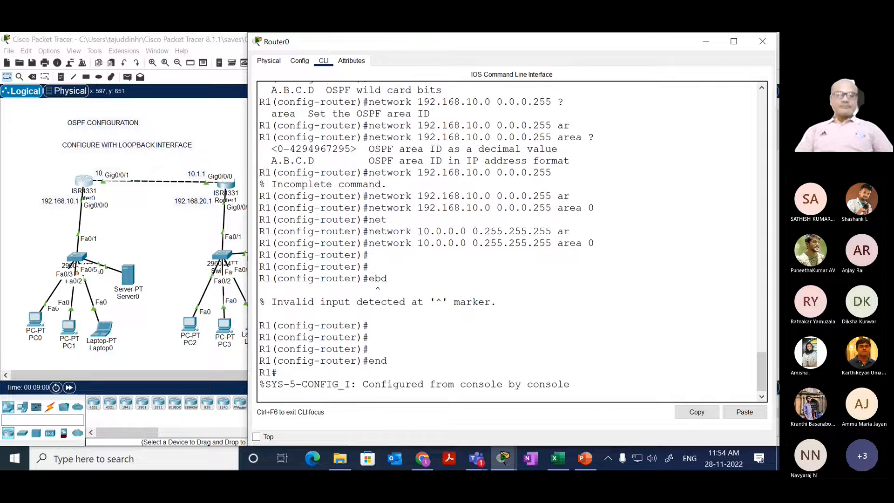
# Step: Display R1's full IP routing table and highlight the O - OSPF entry in the code legend
pyautogui.press('Return')
pyautogui.press('Return')
pyautogui.write('sh')
pyautogui.press('Tab')
pyautogui.write('ip r')
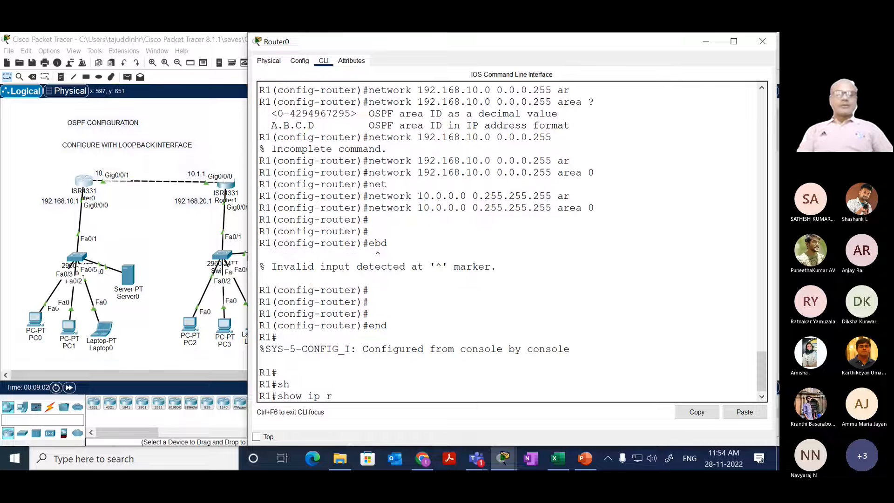
pyautogui.write('ou')
pyautogui.press('Tab')
pyautogui.press('Return')
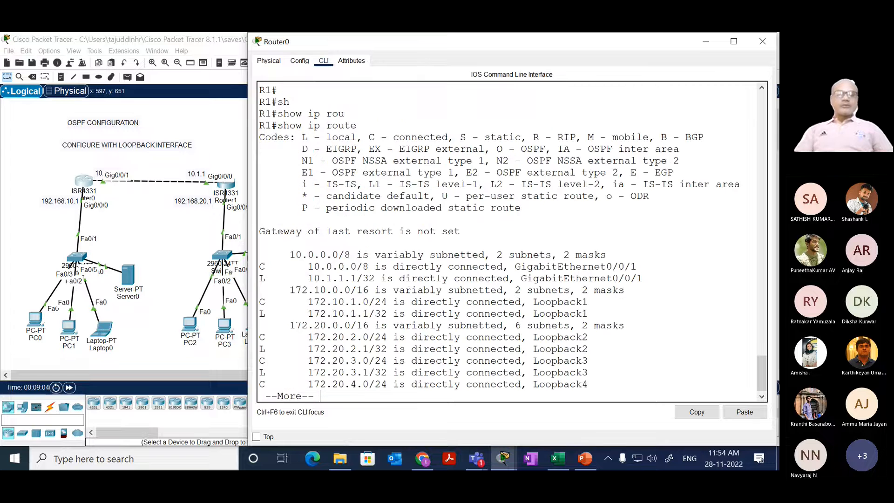
pyautogui.press('space')
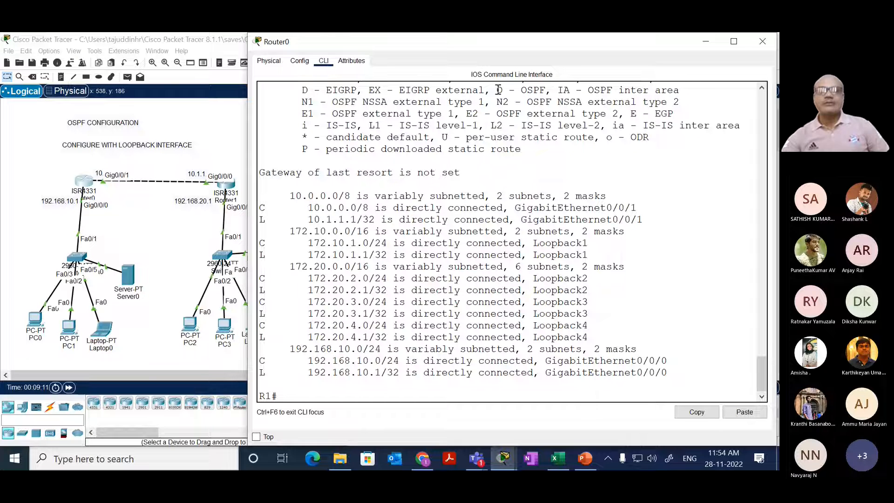
pyautogui.moveTo(498, 90); pyautogui.dragTo(553, 89)
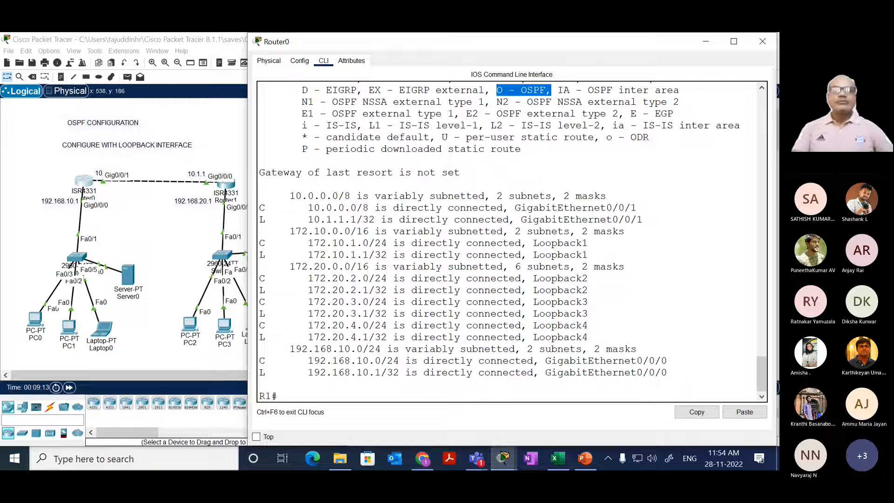
# Step: Display only the OSPF routes in R1's routing table with show ip route ospf
pyautogui.press('Up')
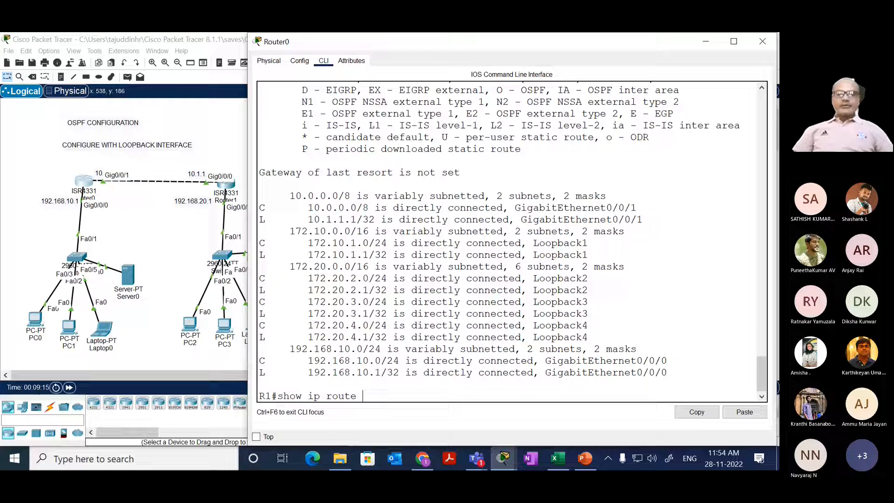
pyautogui.write('os')
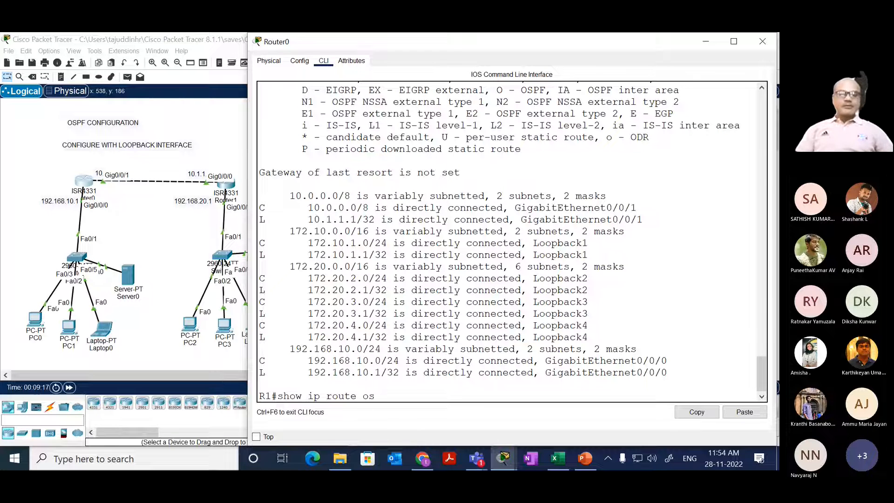
pyautogui.press('Tab')
pyautogui.press('Return')
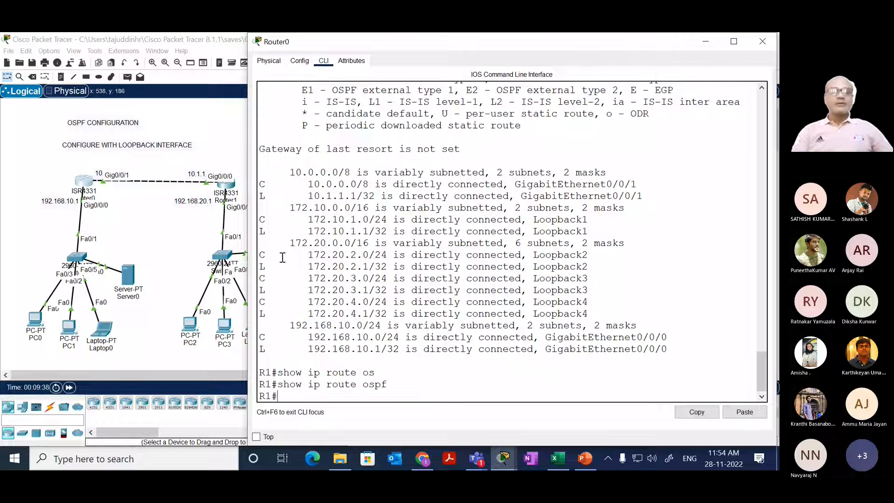
# Step: Open Router1's command line and highlight the Loopback1 entry in R2's interface summary
pyautogui.click(222, 185)
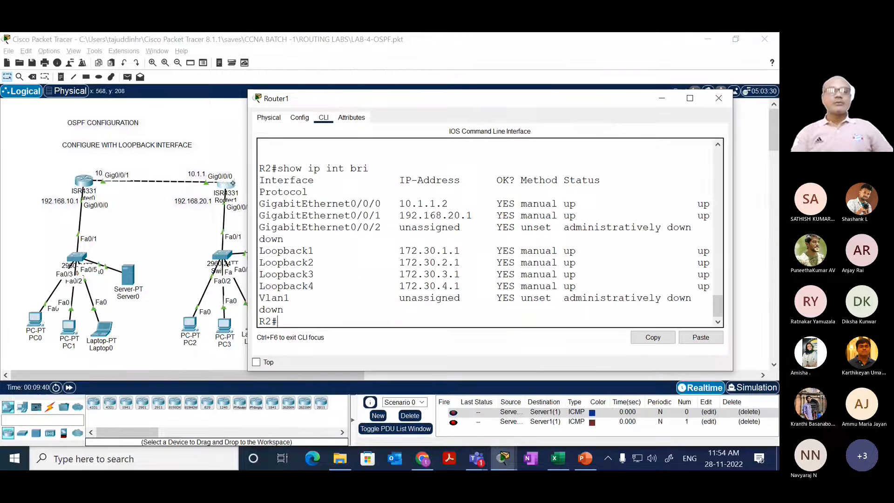
pyautogui.moveTo(376, 282); pyautogui.dragTo(369, 250)
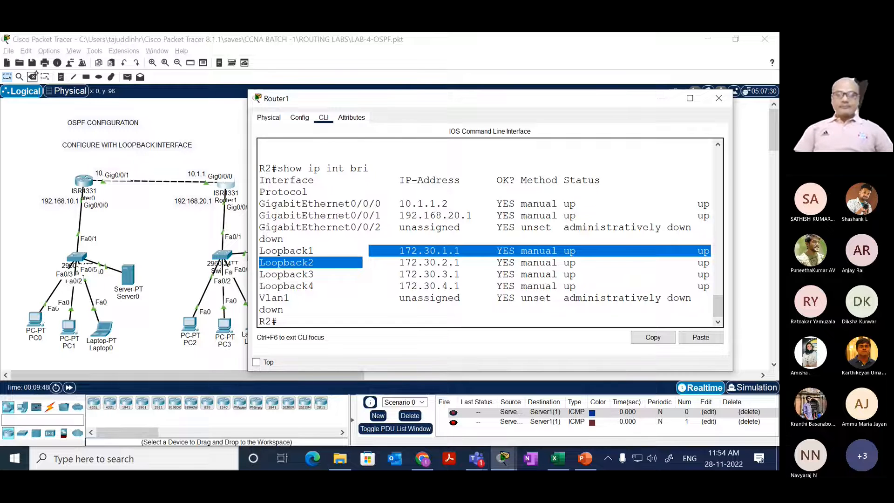
pyautogui.press('Return')
pyautogui.press('Return')
pyautogui.press('Return')
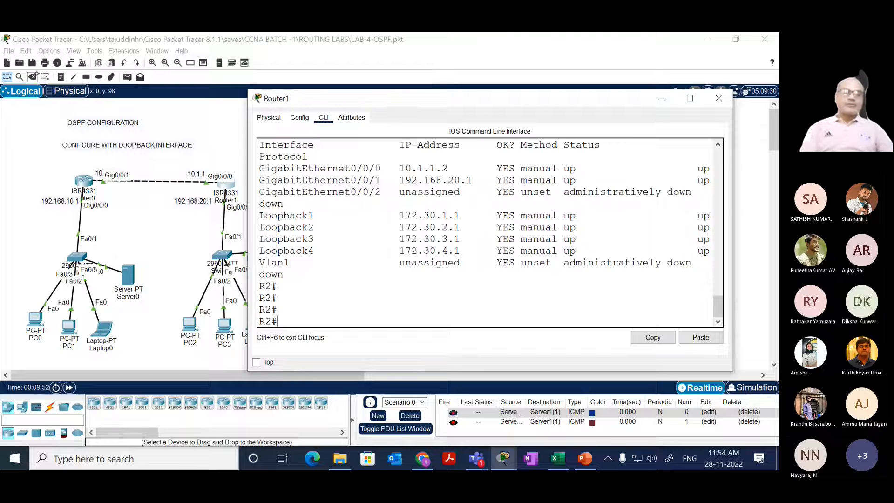
# Step: Enter global configuration mode on R2
pyautogui.write('con ft')
pyautogui.press('Return')
pyautogui.write('conf t')
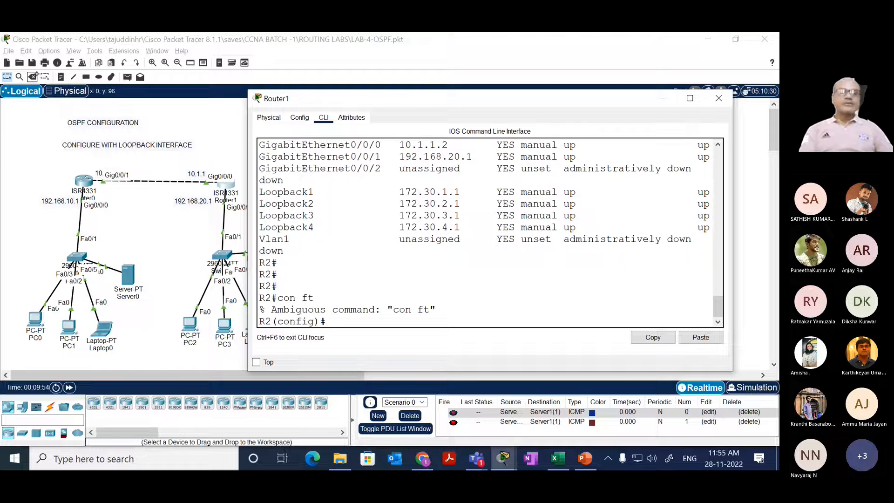
pyautogui.press('Return')
# Step: Start OSPF routing process 10 on R2
pyautogui.write('rou')
pyautogui.press('Tab')
pyautogui.write('os')
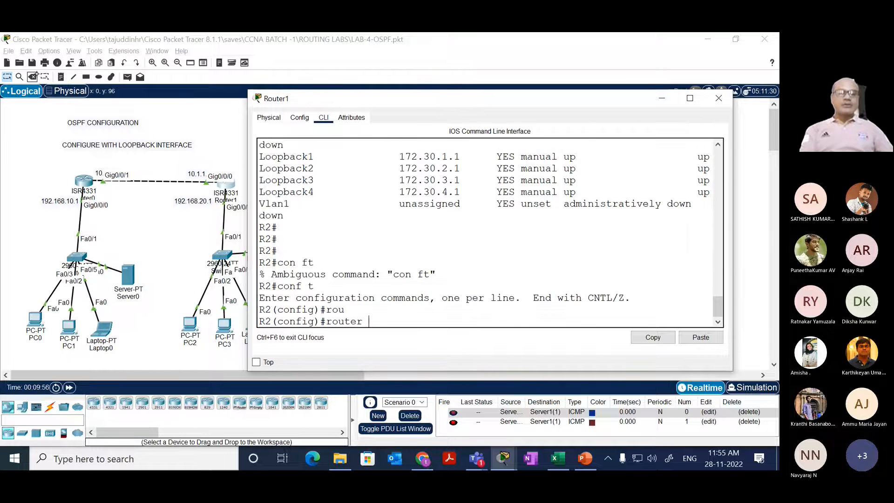
pyautogui.press('Tab')
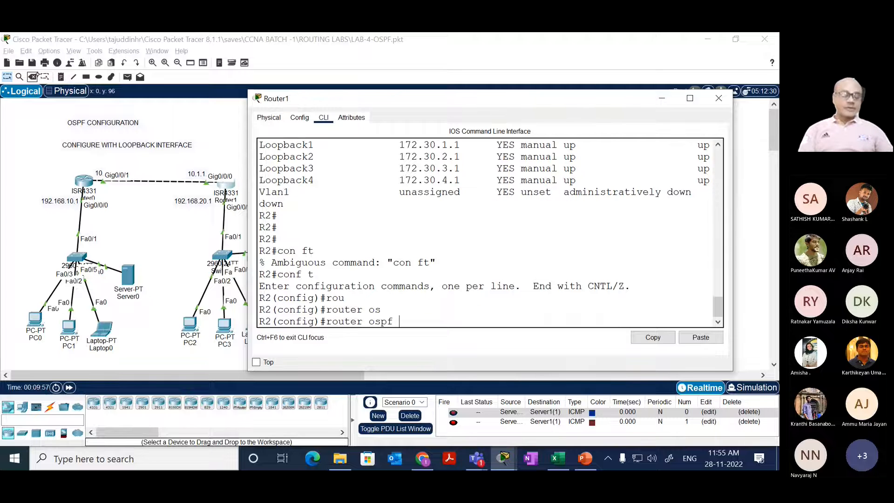
pyautogui.write('1')
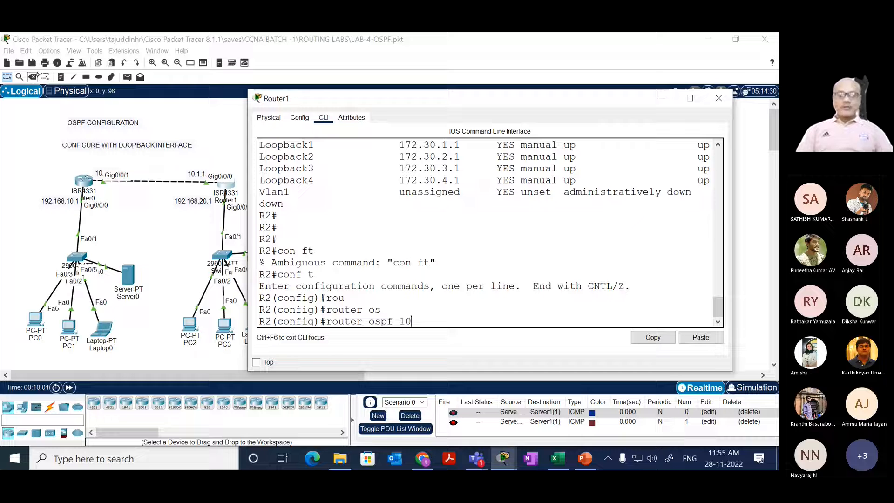
pyautogui.write('0')
pyautogui.press('Return')
# Step: Add network 192.168.20.0 with wildcard mask 0.0.0.255 in area 0 to R2's OSPF process 10
pyautogui.write('net')
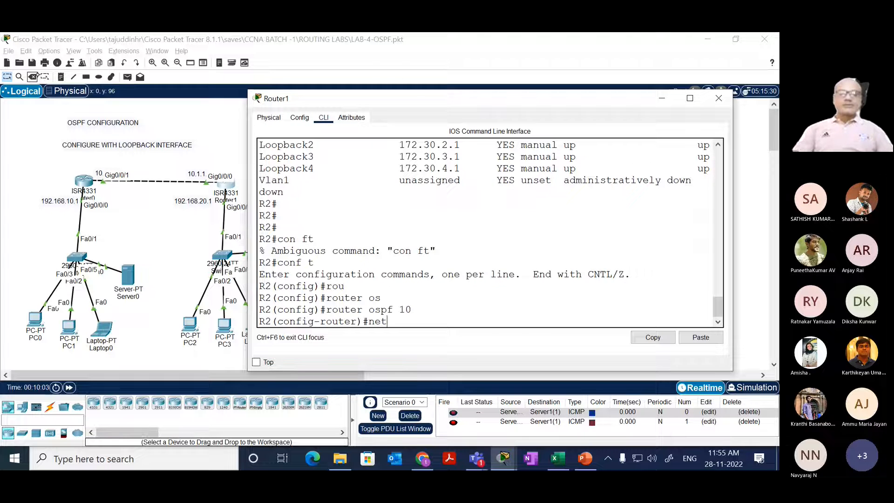
pyautogui.press('Tab')
pyautogui.write('192')
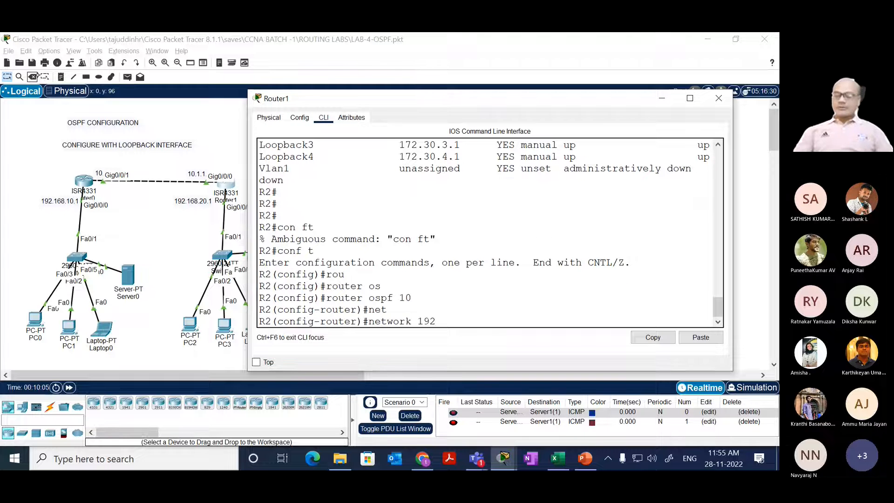
pyautogui.write('.168.20.0')
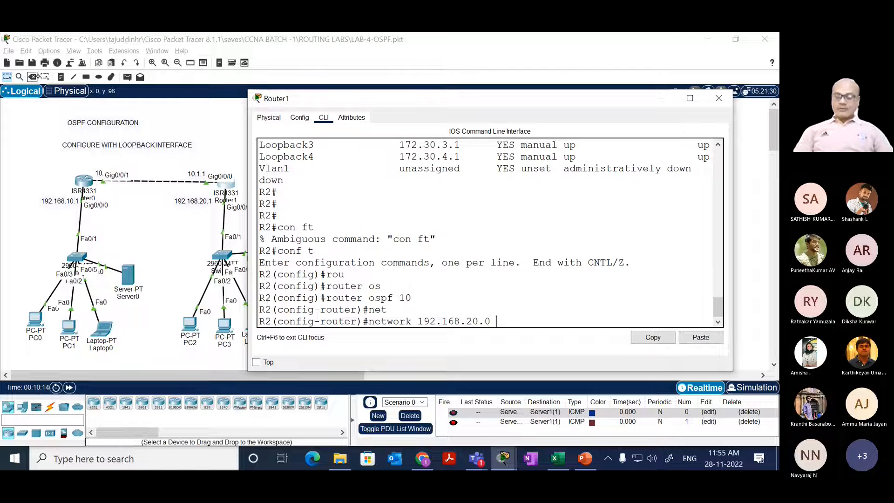
pyautogui.write('0.0.0.255')
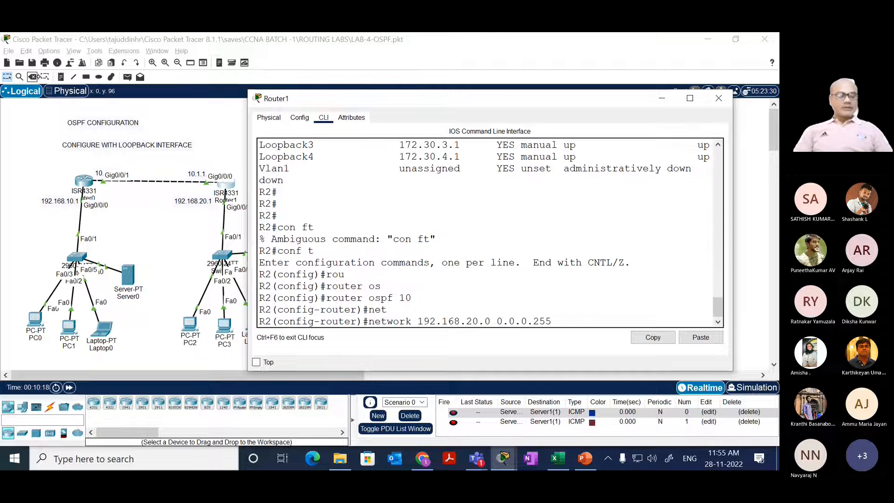
pyautogui.write(' ar')
pyautogui.press('Tab')
pyautogui.write('0')
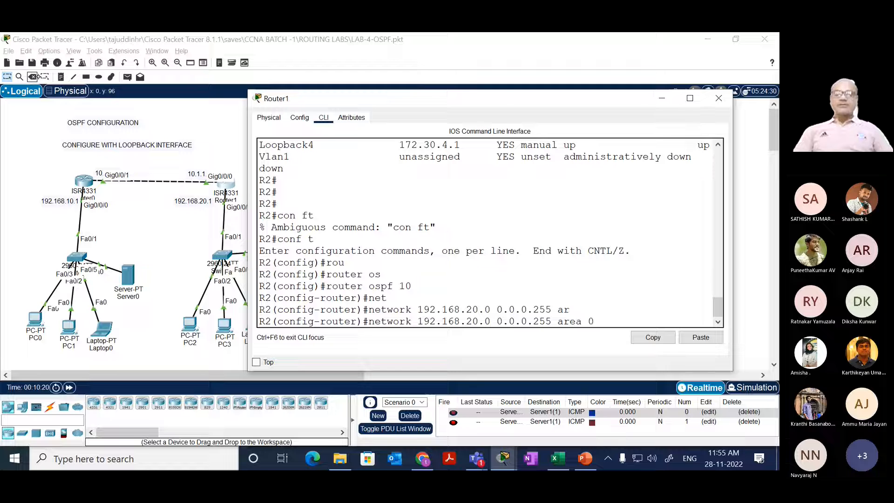
pyautogui.press('Return')
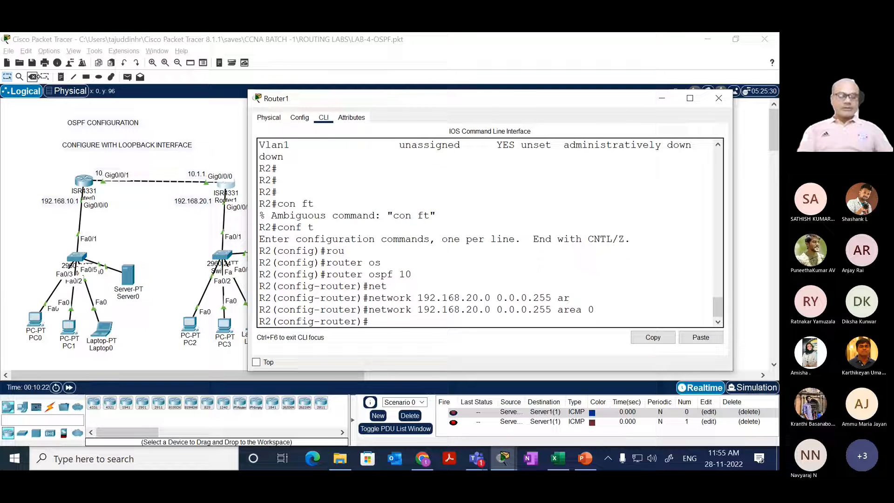
# Step: Add network 10.0.0.0 with wildcard mask 0.255.255.255 in area 0 to R2's OSPF process 10
pyautogui.write('net')
pyautogui.press('Tab')
pyautogui.write('10.')
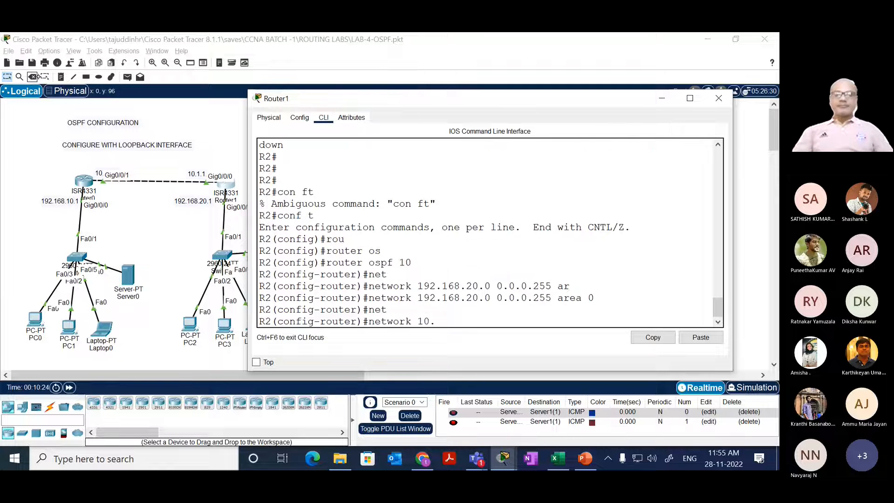
pyautogui.write('0.0.0')
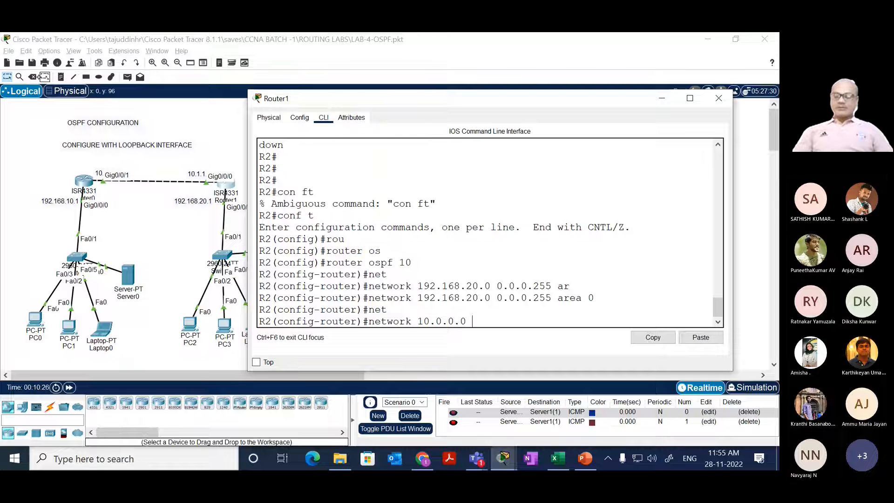
pyautogui.write(' 0.255.')
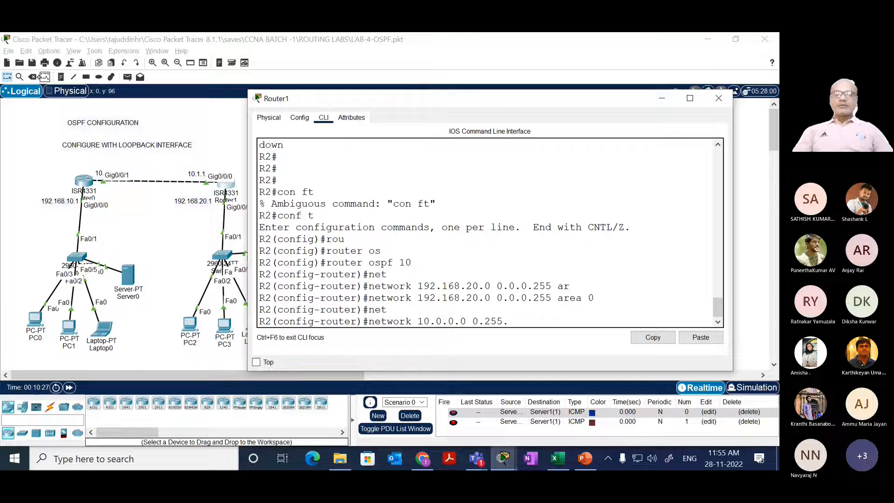
pyautogui.write('255.255')
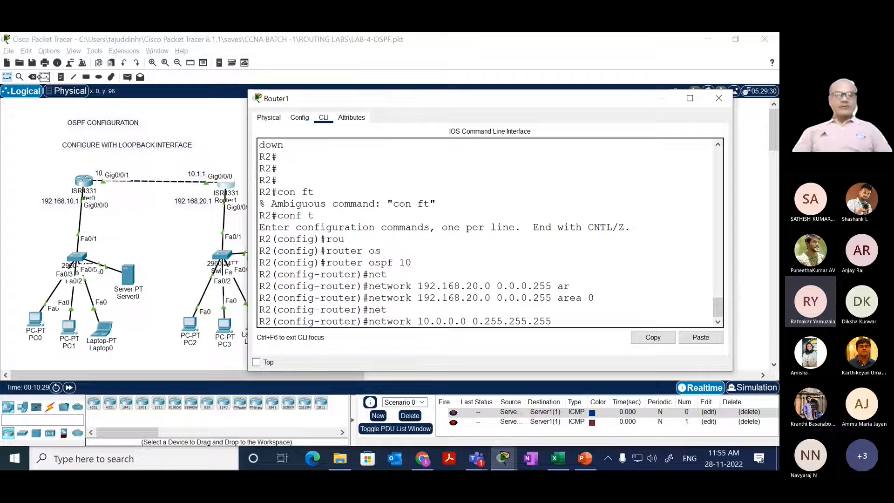
pyautogui.write(' ar')
pyautogui.press('Tab')
pyautogui.write('0')
pyautogui.press('Return')
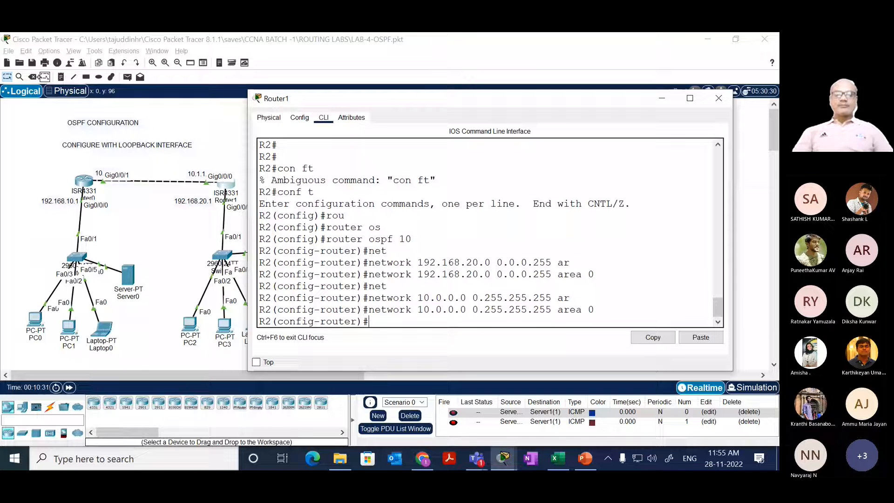
# Step: End R2's router configuration mode and return to privileged EXEC mode
pyautogui.write('end')
pyautogui.press('Return')
pyautogui.press('Return')
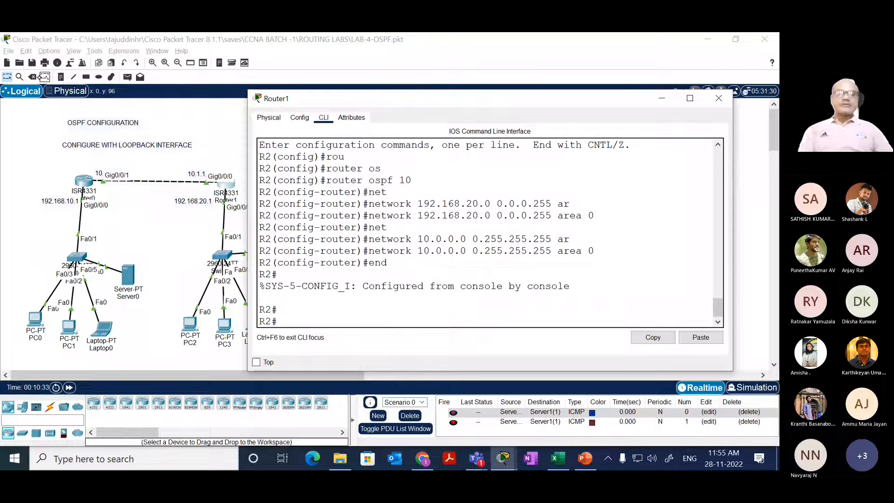
pyautogui.press('Return')
# Step: Display only the OSPF routes in R2's routing table with show ip route ospf
pyautogui.write('sh')
pyautogui.press('Tab')
pyautogui.write('ip rou')
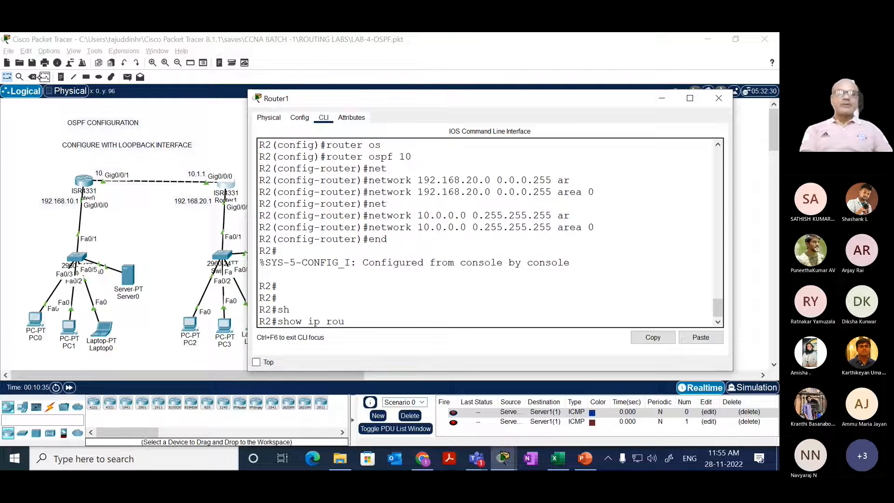
pyautogui.press('Tab')
pyautogui.write('os')
pyautogui.press('Tab')
pyautogui.press('Return')
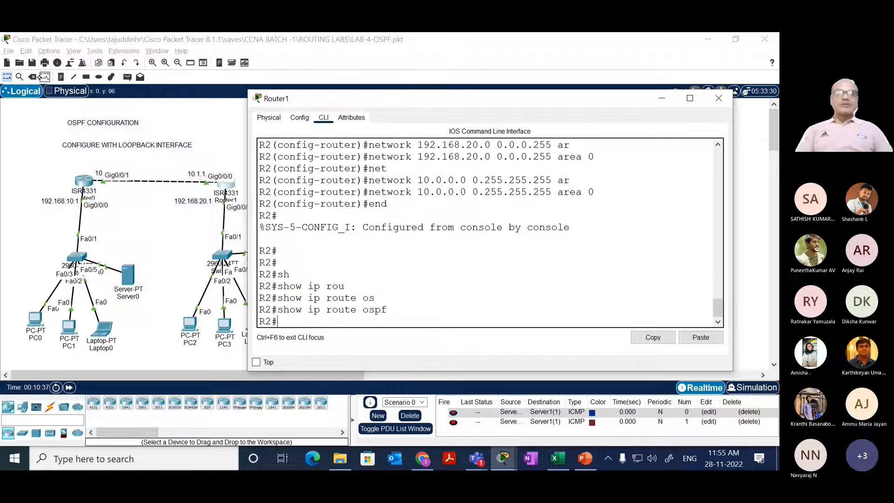
# Step: Display R2's full IP routing table with show ip route
pyautogui.press('Up')
pyautogui.press('BackSpace')
pyautogui.press('BackSpace')
pyautogui.press('BackSpace')
pyautogui.press('BackSpace')
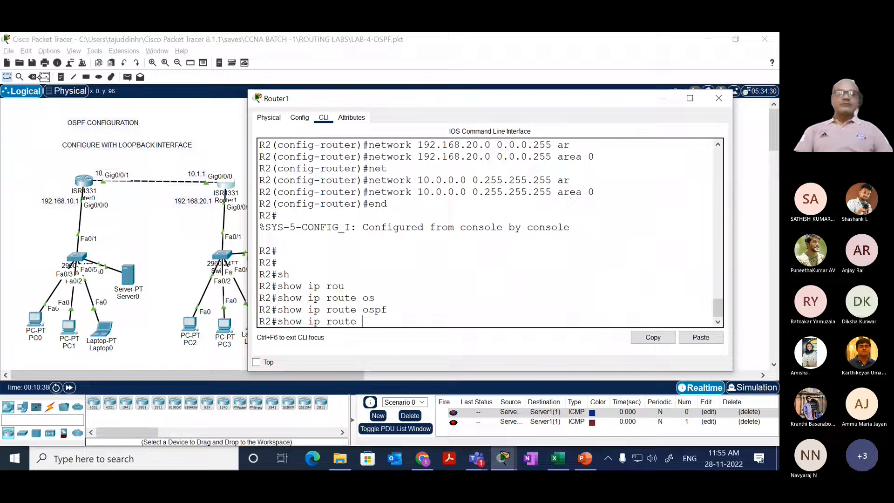
pyautogui.press('Return')
pyautogui.press('space')
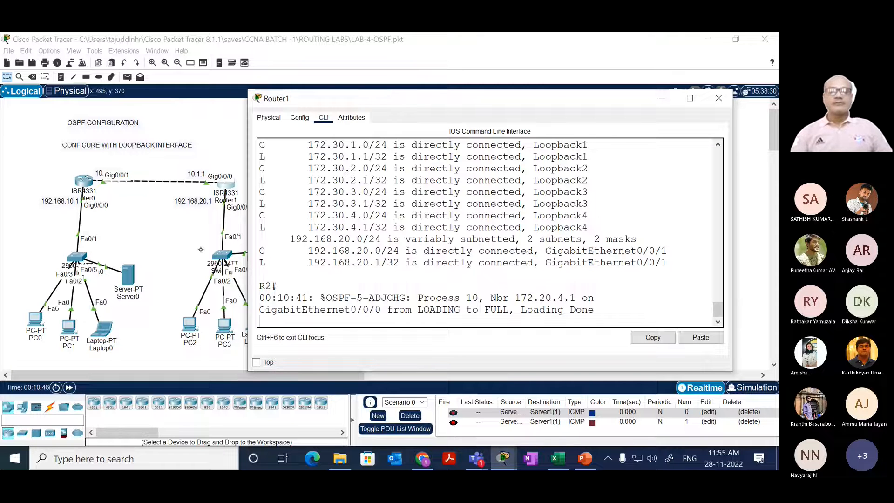
# Step: Highlight the OSPF-5-ADJCHG message on R2 and display the full IP routing table again
pyautogui.moveTo(320, 298); pyautogui.dragTo(544, 317)
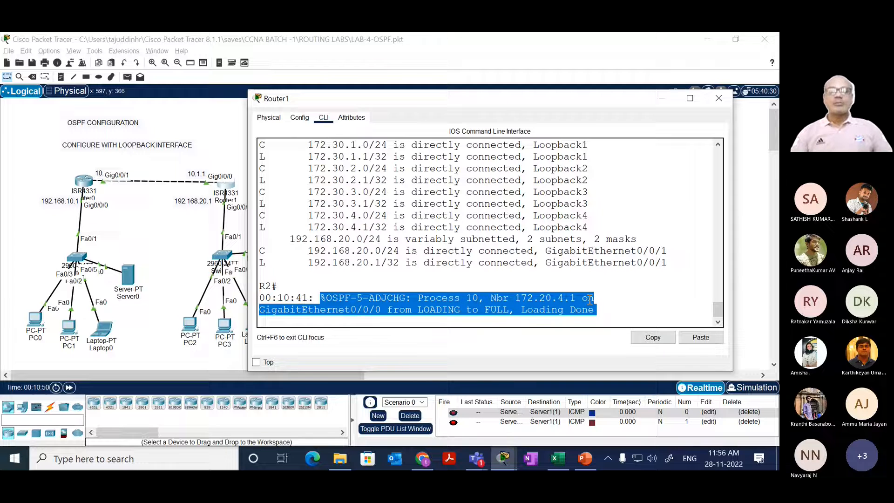
pyautogui.press('Return')
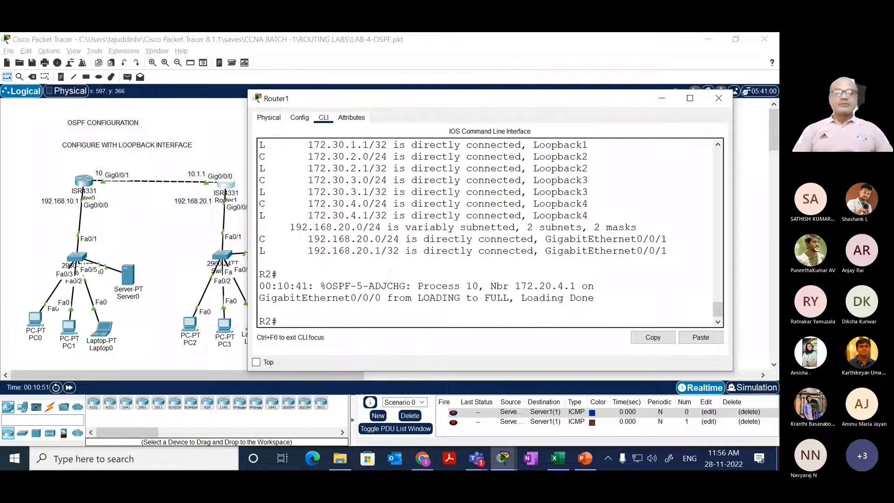
pyautogui.press('Return')
pyautogui.press('Up')
pyautogui.press('Return')
pyautogui.press('space')
# Step: List R2's OSPF routes again with show ip route ospf
pyautogui.press('Up')
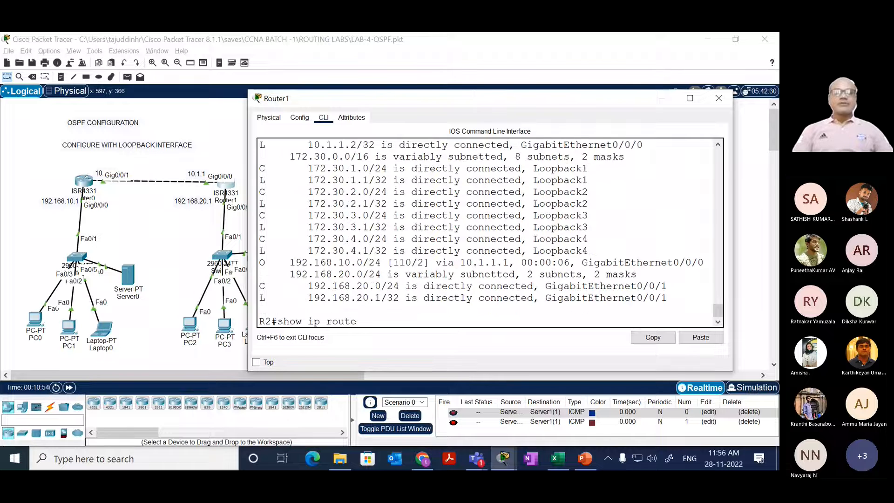
pyautogui.write('os')
pyautogui.press('Tab')
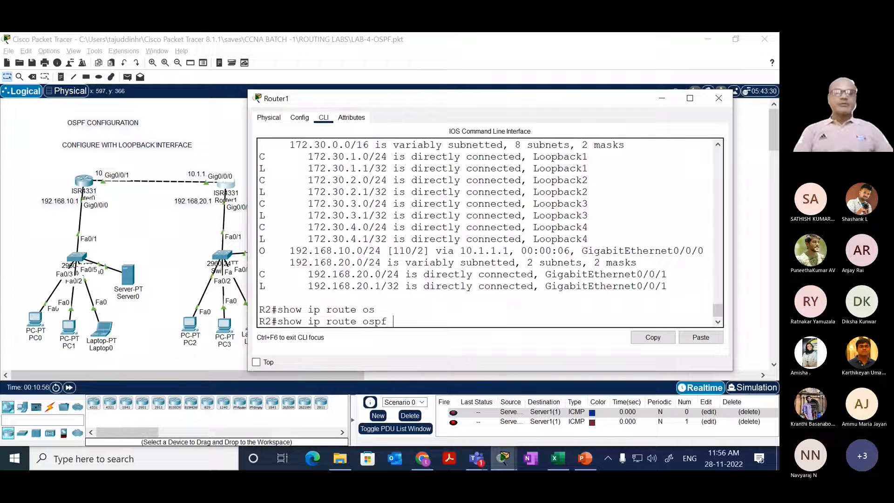
pyautogui.press('Return')
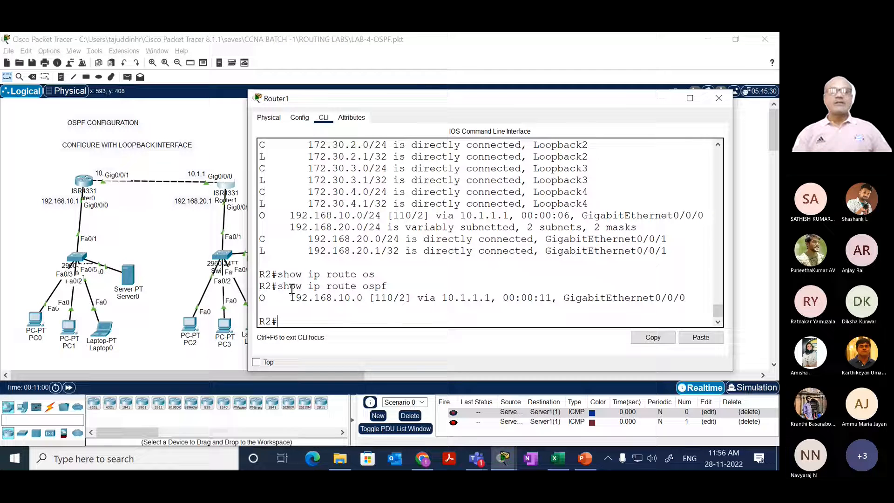
# Step: Highlight the metric after the administrative distance in R2's OSPF route to 192.168.10.0
pyautogui.moveTo(257, 297); pyautogui.dragTo(394, 298)
pyautogui.click(376, 302)
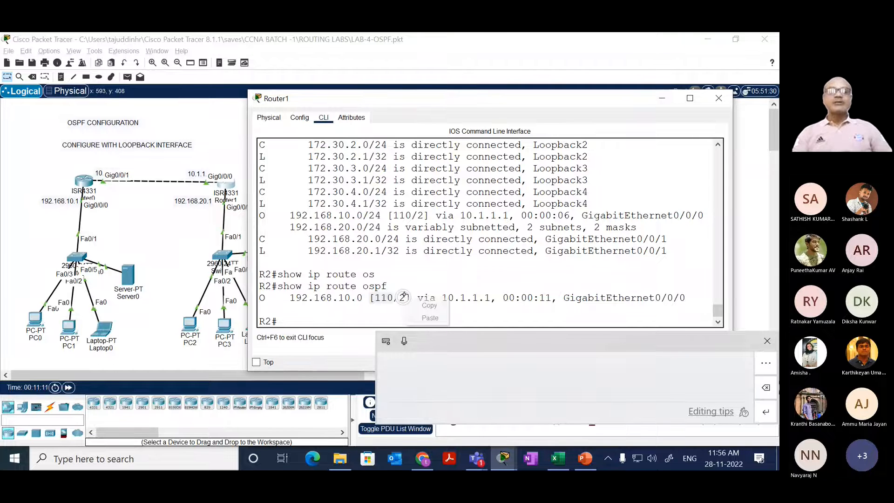
pyautogui.moveTo(406, 299); pyautogui.dragTo(395, 299)
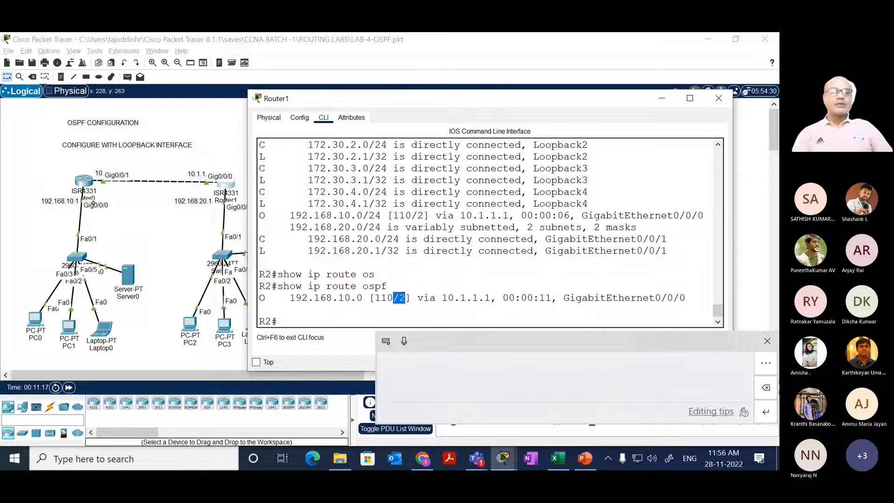
# Step: Return to R1's command line, dismiss the handwriting input panel and examine the OSPF-5-ADJCHG message
pyautogui.click(85, 181)
pyautogui.moveTo(590, 255); pyautogui.dragTo(320, 278)
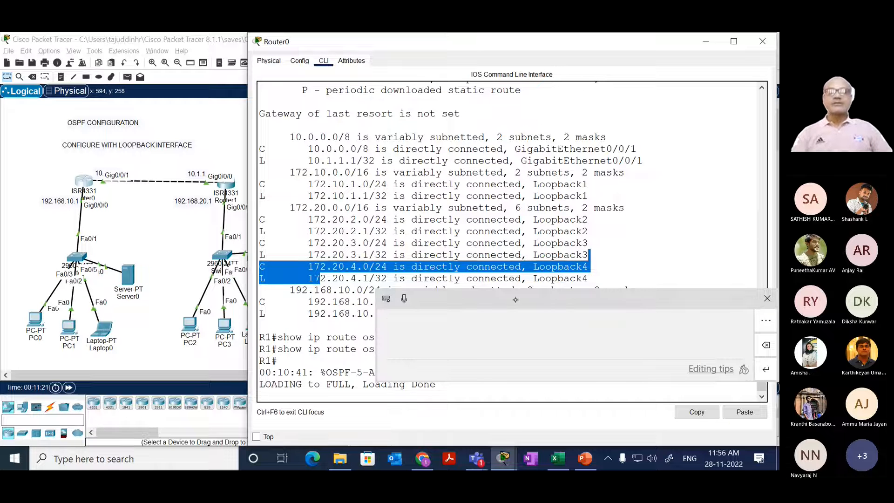
pyautogui.click(767, 298)
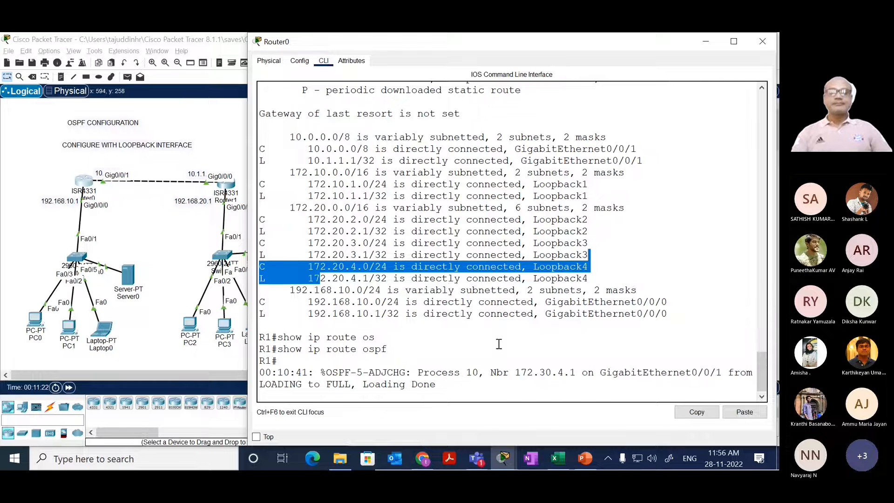
pyautogui.moveTo(357, 372); pyautogui.dragTo(398, 378)
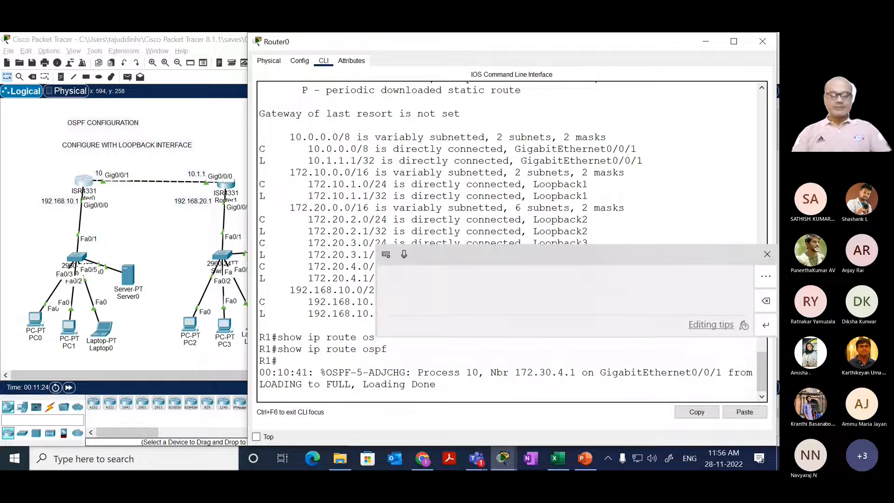
# Step: Display R1's OSPF routes again with show ip route ospf
pyautogui.press('Return')
pyautogui.press('Return')
pyautogui.press('Return')
pyautogui.press('Up')
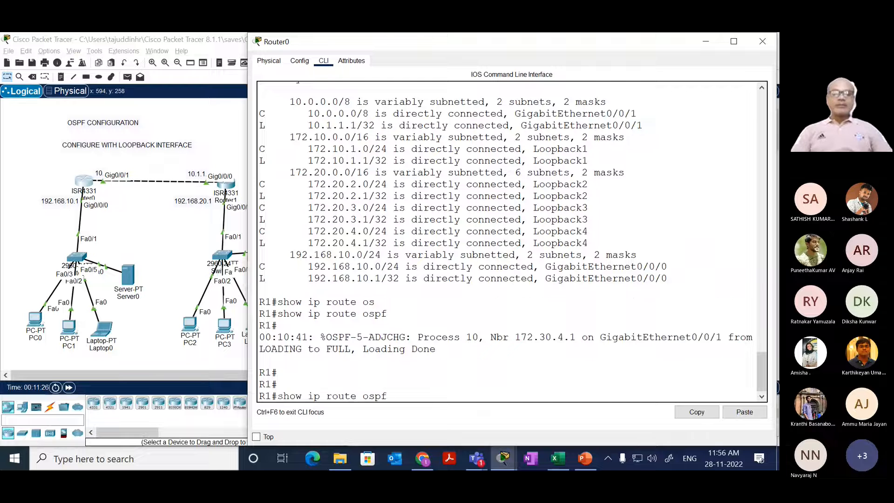
pyautogui.press('Return')
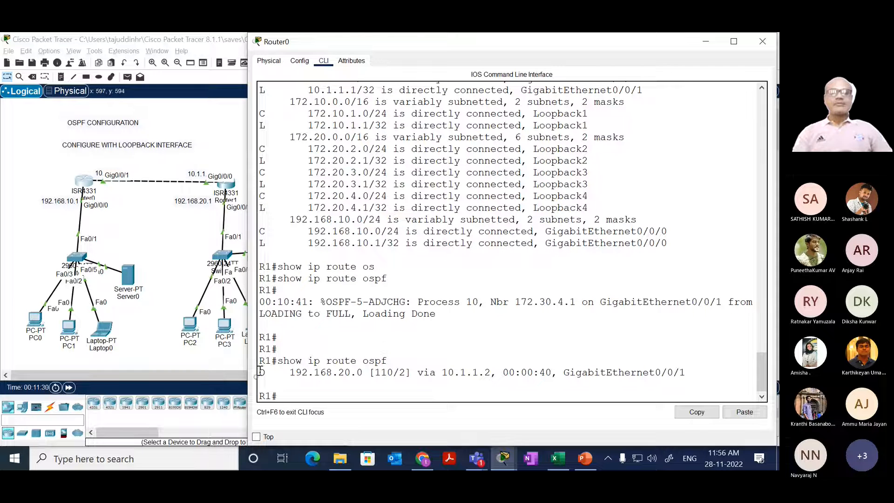
# Step: Highlight R1's OSPF route to 192.168.20.0 and its outgoing interface in the routing output
pyautogui.moveTo(259, 373); pyautogui.dragTo(442, 377)
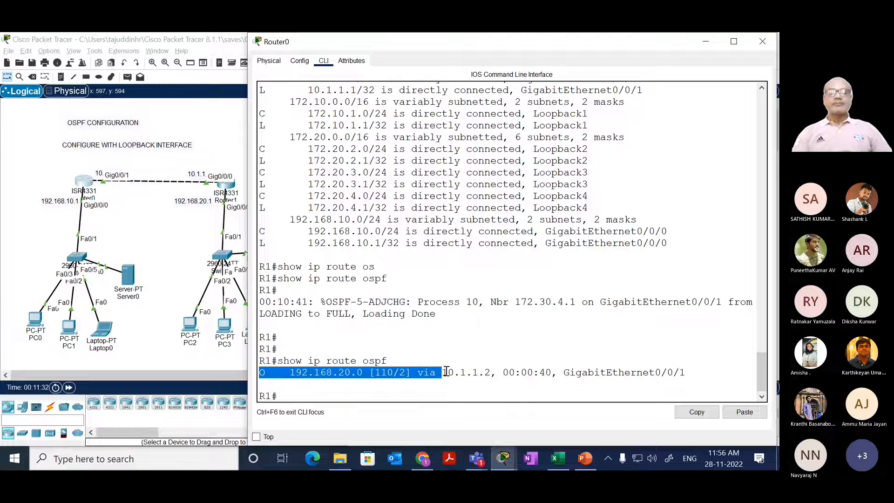
pyautogui.moveTo(561, 372); pyautogui.dragTo(697, 372)
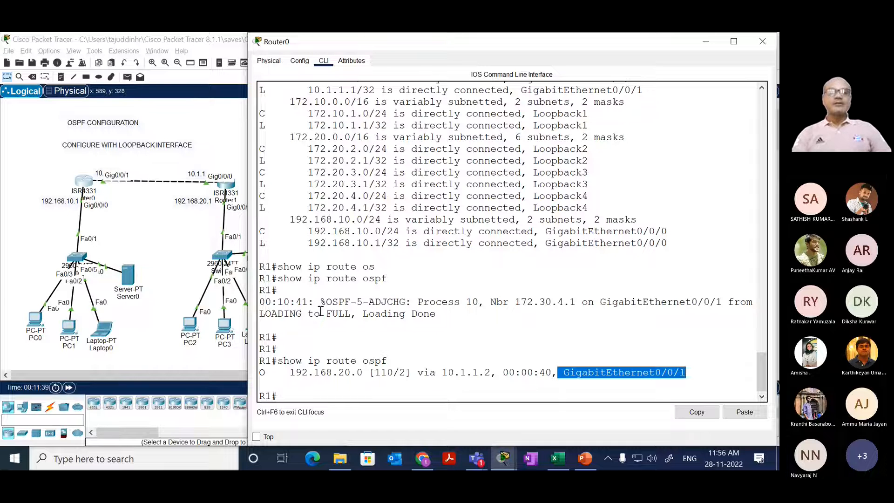
pyautogui.moveTo(345, 313); pyautogui.dragTo(278, 337)
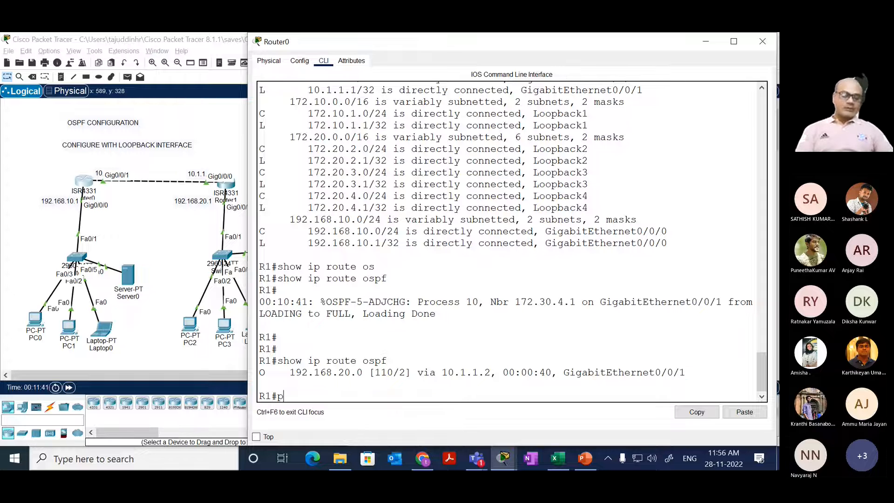
# Step: Ping 192.168.20.1 from R1 to test reachability of R2's LAN gateway
pyautogui.write('ping')
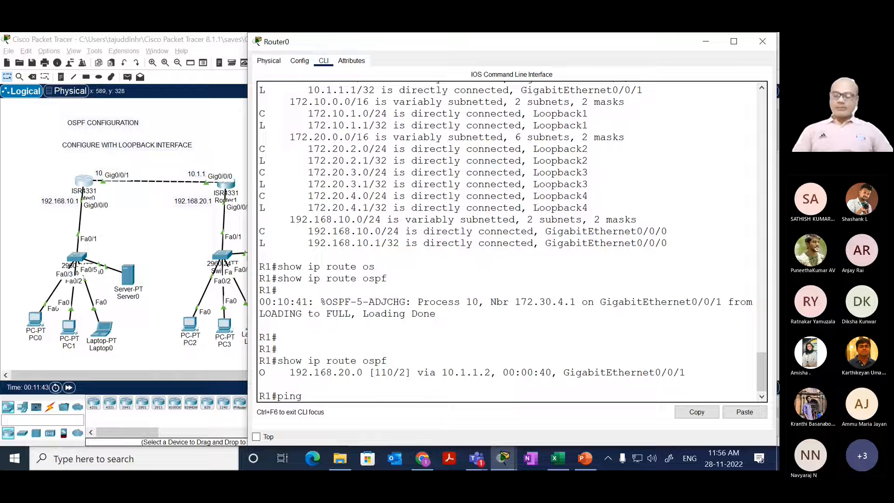
pyautogui.write(' 192.168')
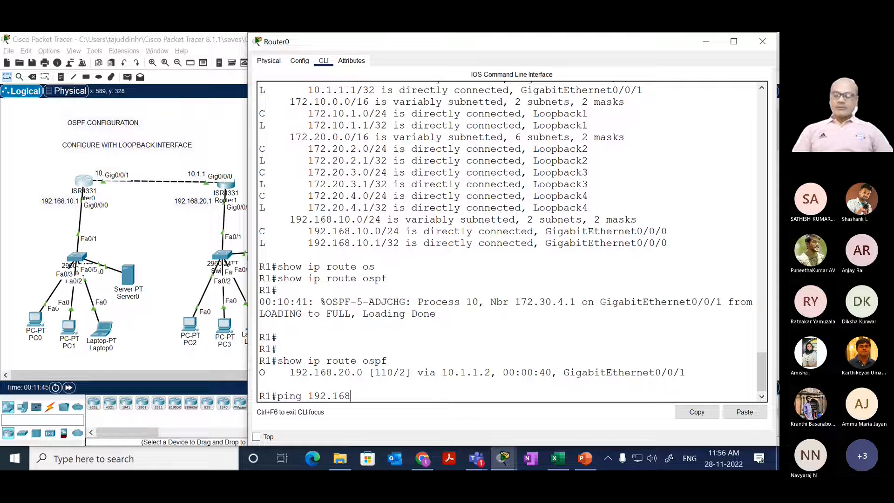
pyautogui.write('.20.1')
pyautogui.press('Return')
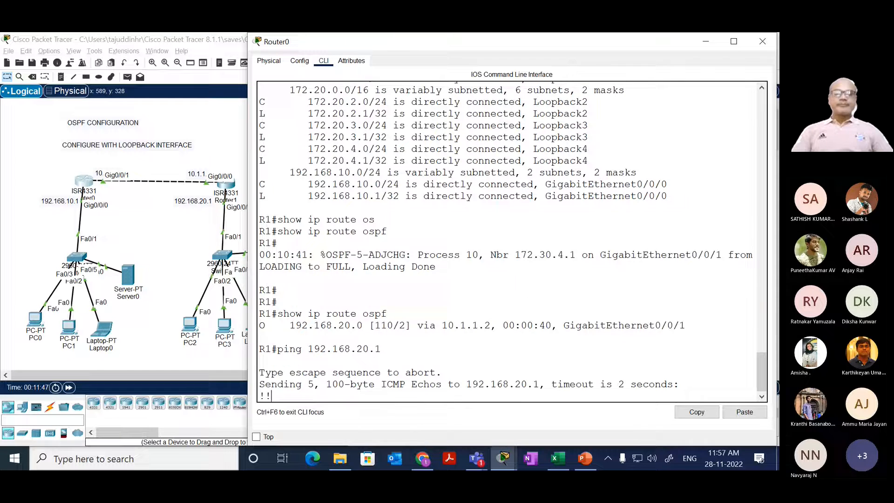
# Step: Ping the loopback-range address 172.20.1.1 from R1
pyautogui.write('ping 192.168.2')
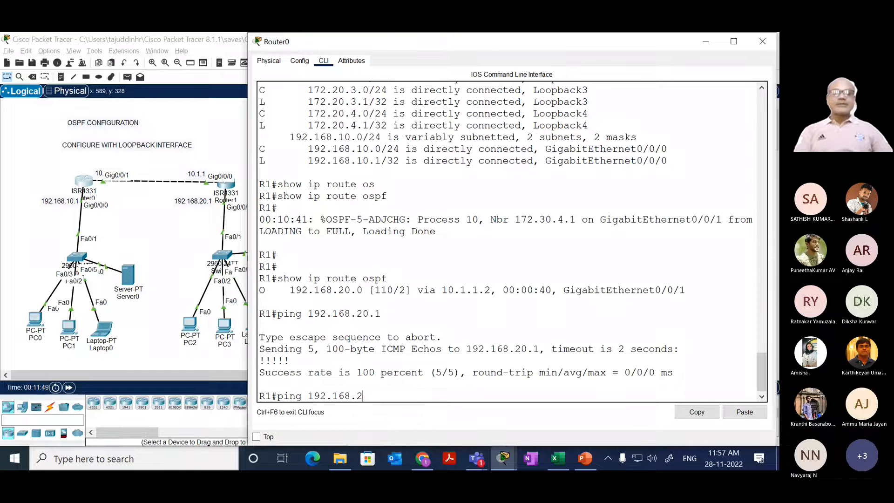
pyautogui.press('BackSpace')
pyautogui.press('BackSpace')
pyautogui.press('BackSpace')
pyautogui.press('BackSpace')
pyautogui.press('BackSpace')
pyautogui.press('BackSpace')
pyautogui.press('BackSpace')
pyautogui.press('BackSpace')
pyautogui.press('BackSpace')
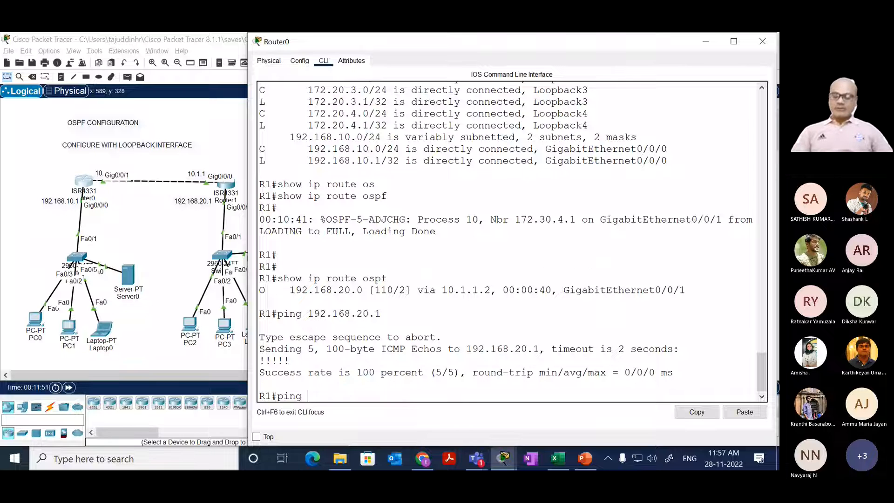
pyautogui.write('172')
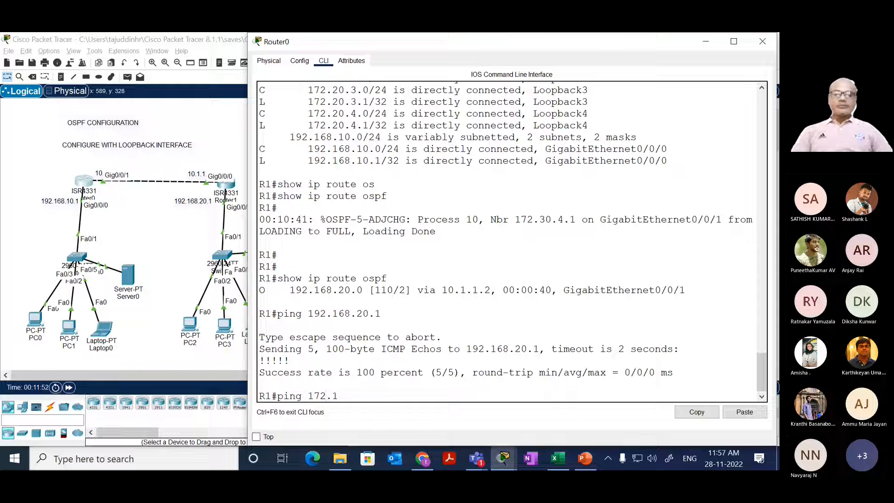
pyautogui.write('.1')
pyautogui.press('BackSpace')
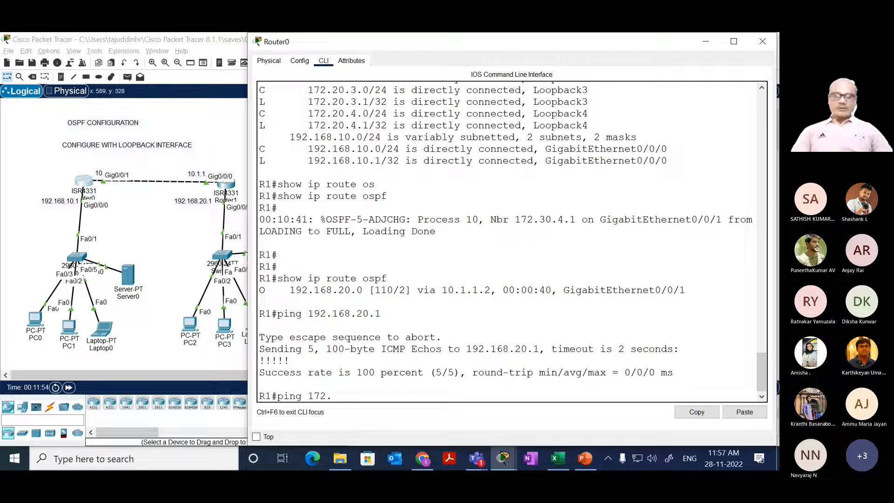
pyautogui.write('20.1.1')
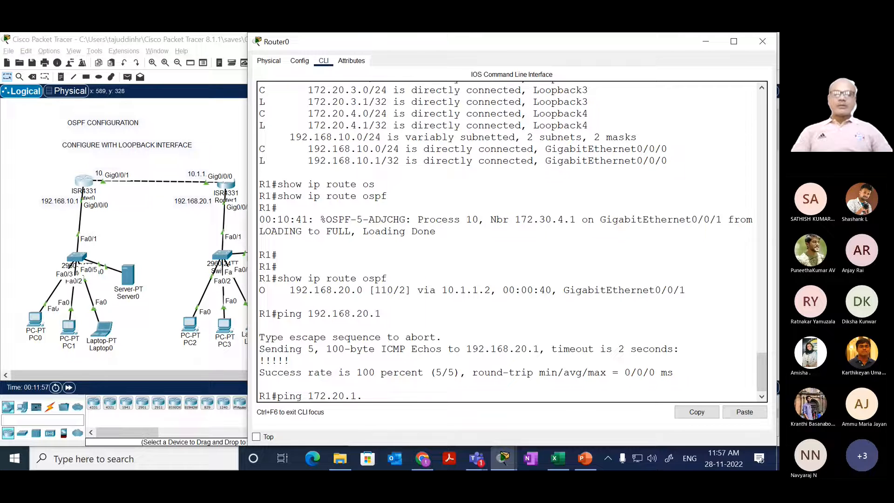
pyautogui.press('Return')
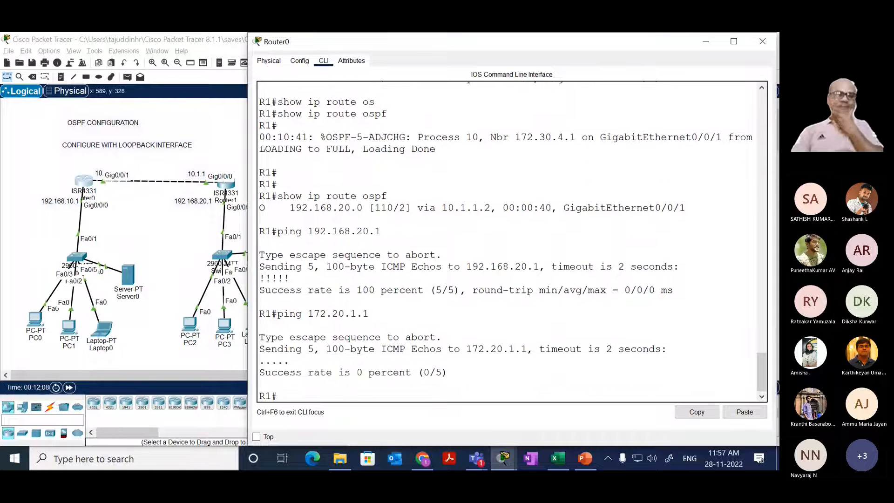
# Step: Rerun show ip route ospf on R1 and highlight the learned destination network
pyautogui.press('Up')
pyautogui.press('Up')
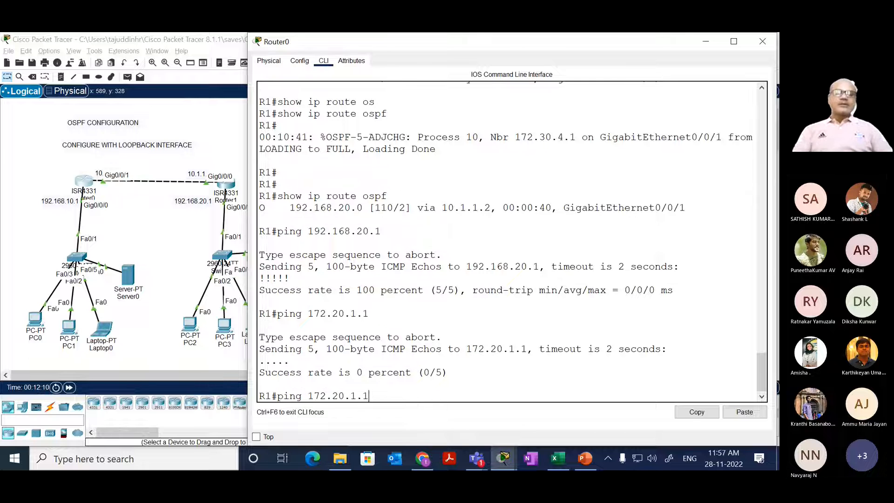
pyautogui.press('Up')
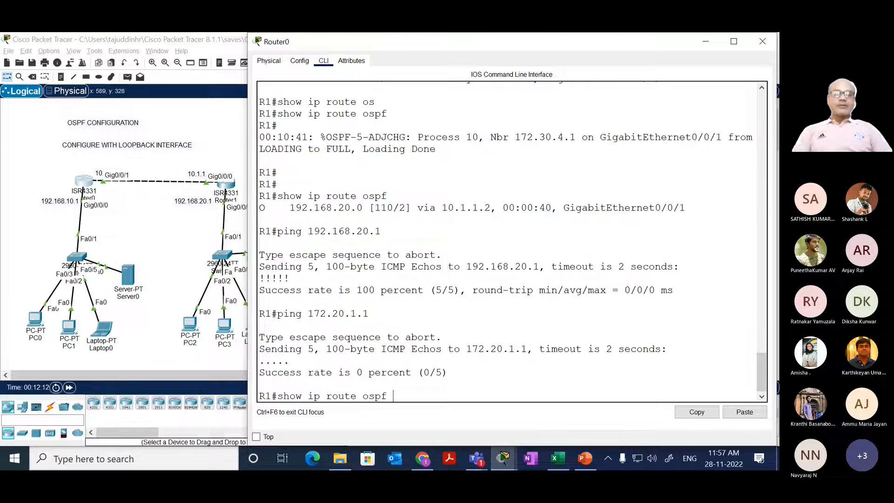
pyautogui.press('Return')
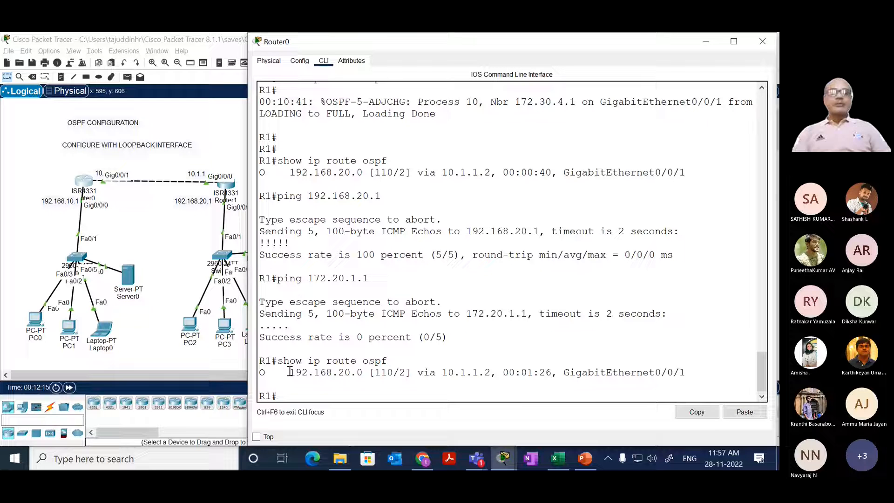
pyautogui.moveTo(291, 373); pyautogui.dragTo(363, 371)
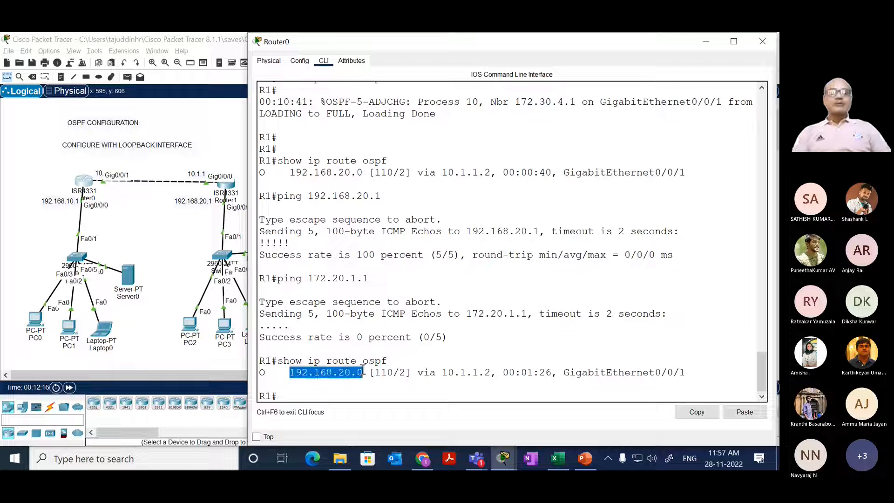
pyautogui.click(328, 384)
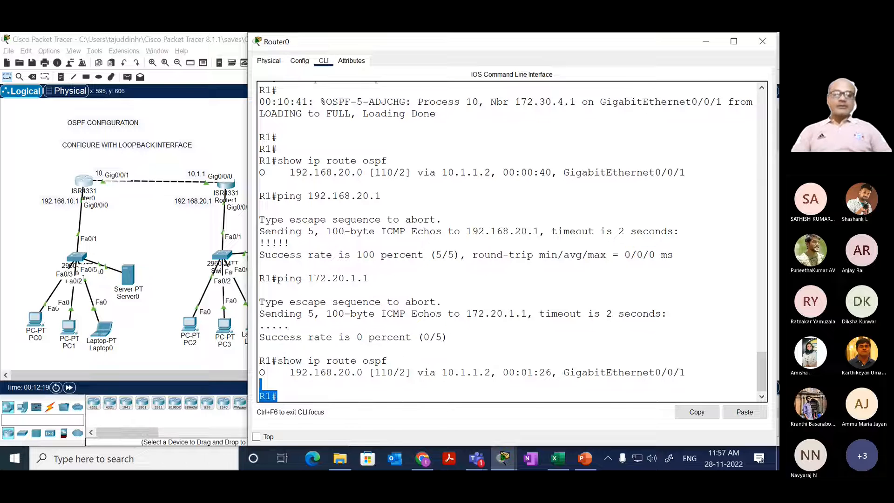
# Step: Display R1's OSPF neighbors with show ip ospf neighbor
pyautogui.press('Return')
pyautogui.press('Return')
pyautogui.press('Return')
pyautogui.press('Return')
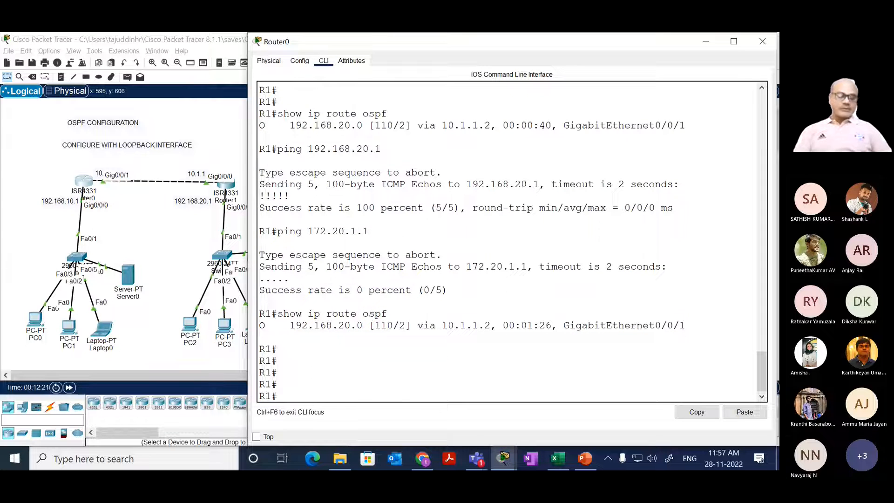
pyautogui.write('sh')
pyautogui.press('Tab')
pyautogui.write('ip')
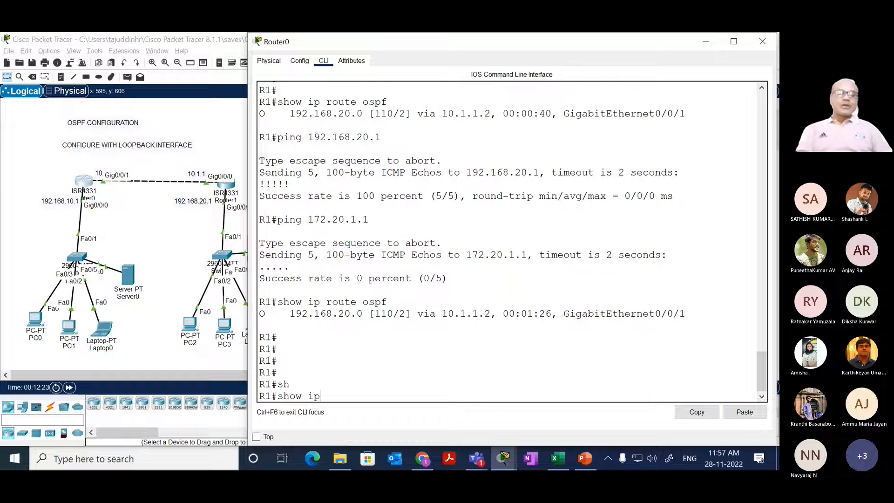
pyautogui.write(' os')
pyautogui.press('Tab')
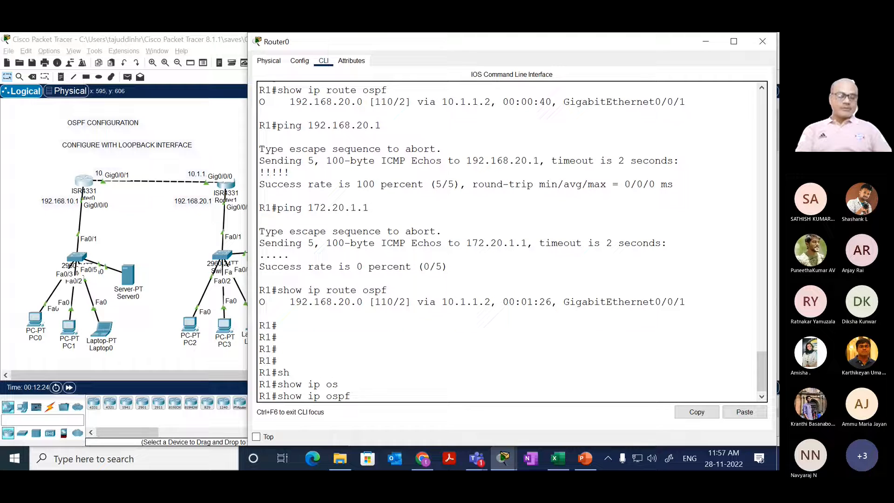
pyautogui.write('ne')
pyautogui.press('Tab')
pyautogui.press('Return')
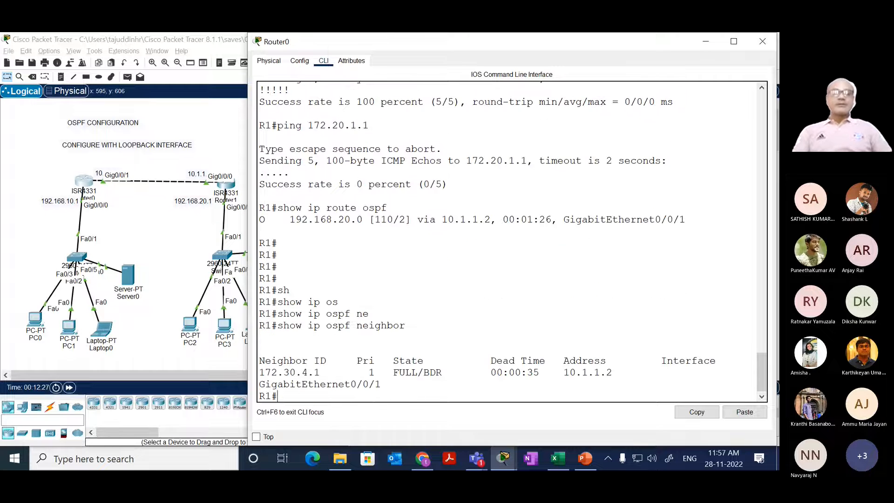
# Step: Highlight R1's OSPF neighbor entry, dismissing the handwriting panel, and widen the router window so the entry fits on one line
pyautogui.doubleClick(263, 372)
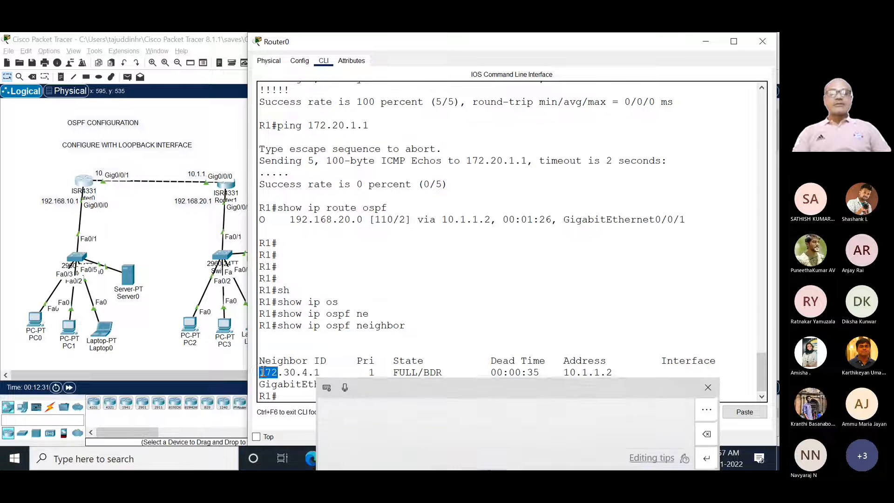
pyautogui.rightClick(263, 372)
pyautogui.click(304, 360)
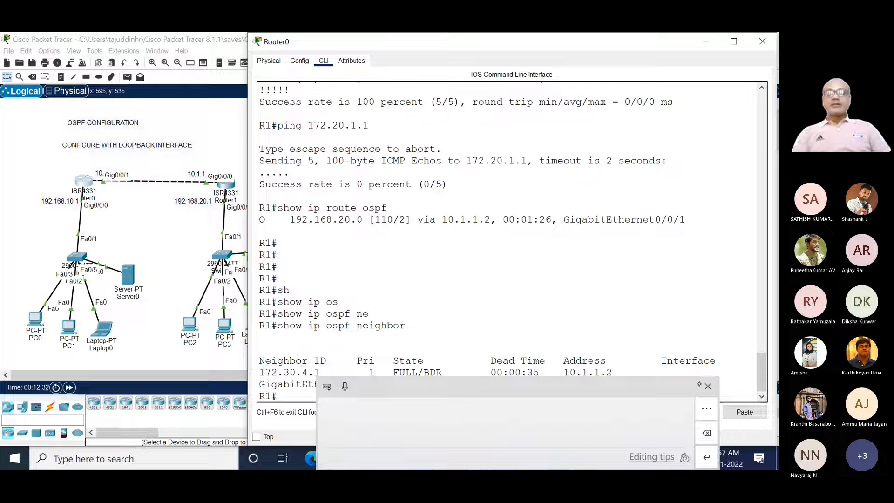
pyautogui.click(708, 386)
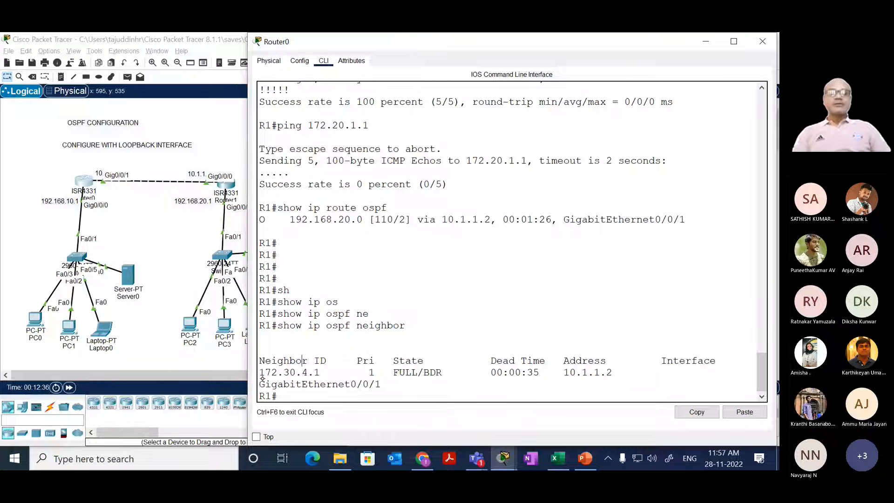
pyautogui.moveTo(260, 372); pyautogui.dragTo(381, 385)
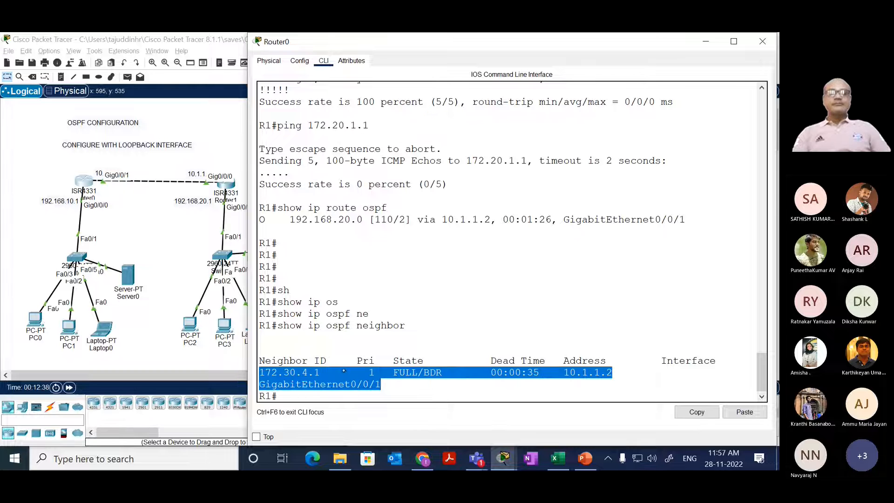
pyautogui.moveTo(248, 360); pyautogui.dragTo(211, 363)
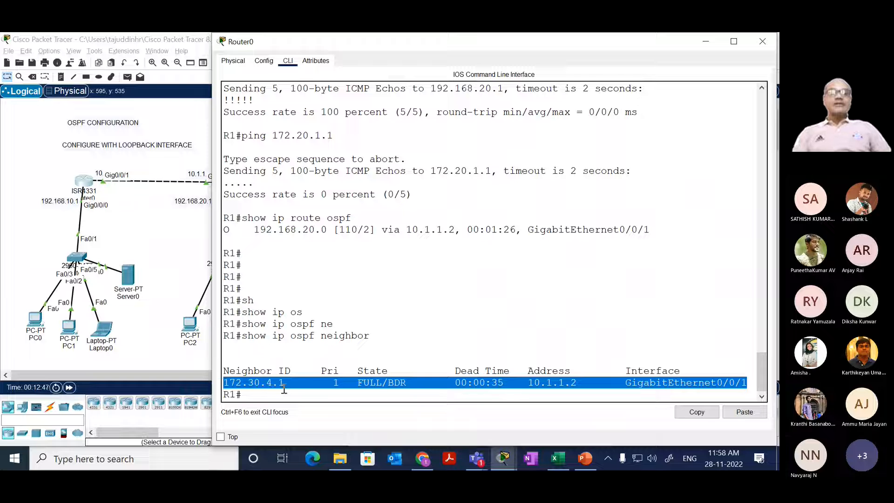
# Step: Try completing show ip ospf with a keyword starting with "top", and list the available show ip ospf options with ?
pyautogui.press('Up')
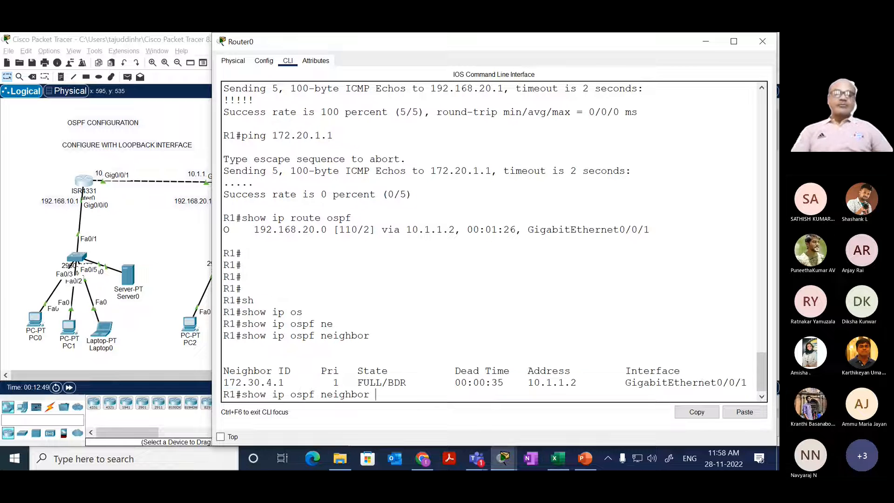
pyautogui.press('BackSpace')
pyautogui.press('BackSpace')
pyautogui.press('BackSpace')
pyautogui.press('BackSpace')
pyautogui.press('BackSpace')
pyautogui.press('BackSpace')
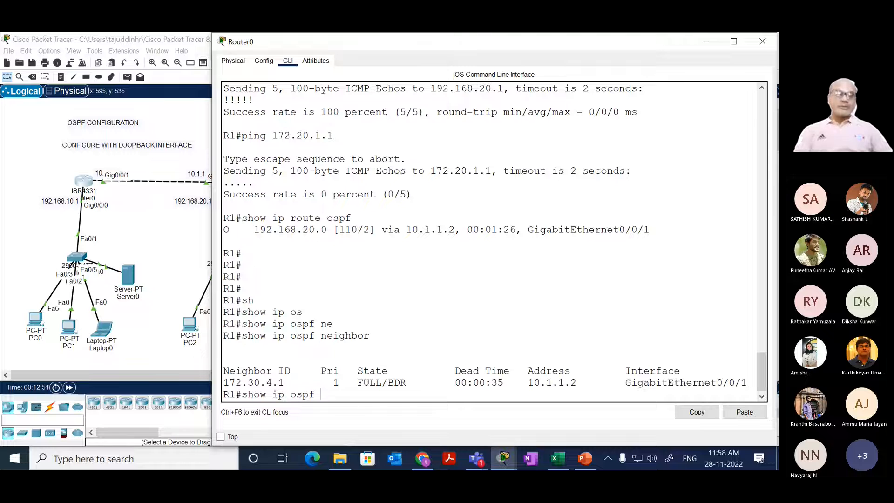
pyautogui.write('to')
pyautogui.press('Tab')
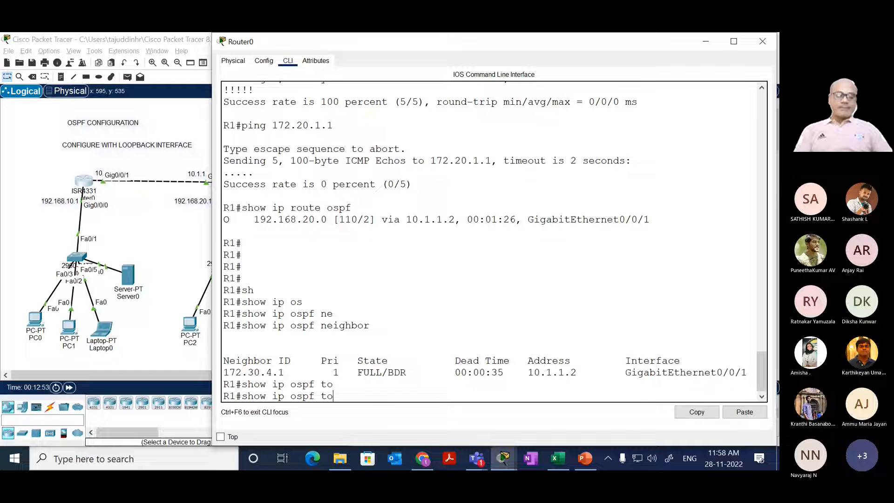
pyautogui.press('Tab')
pyautogui.press('BackSpace')
pyautogui.press('BackSpace')
pyautogui.press('BackSpace')
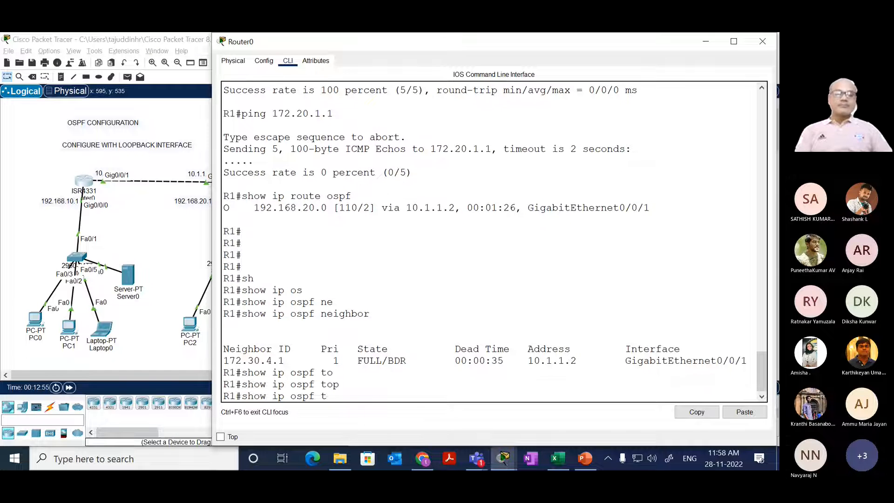
pyautogui.write('?')
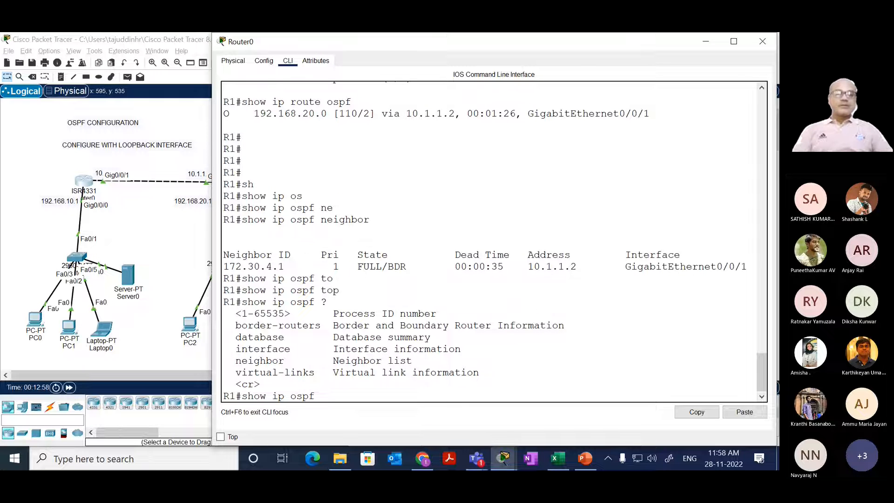
pyautogui.write('da')
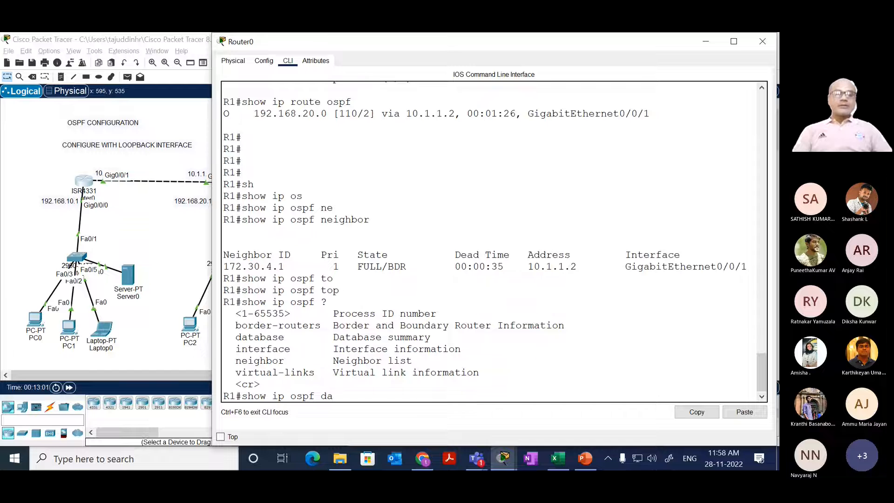
# Step: Display R1's OSPF link-state database with show ip ospf database
pyautogui.press('Tab')
pyautogui.press('Return')
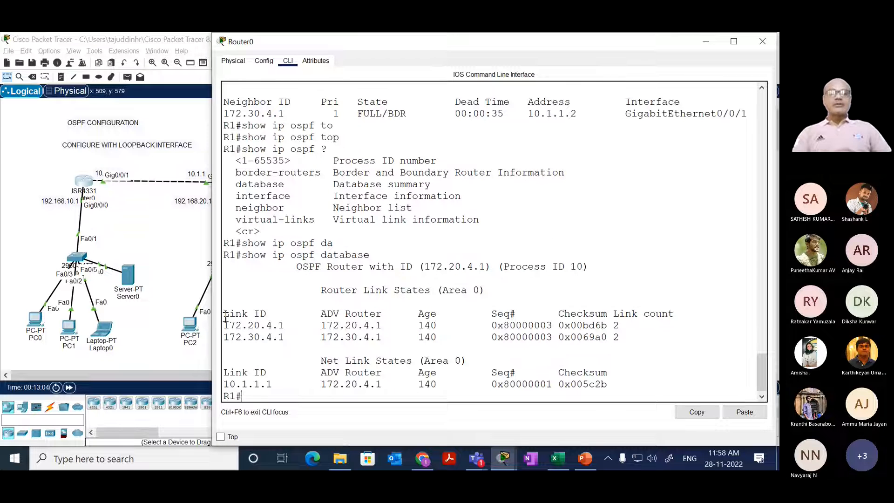
# Step: Highlight the Router Link States table and the Net Link States entry in R1's OSPF database output, dismissing the handwriting panel
pyautogui.moveTo(224, 315); pyautogui.dragTo(632, 344)
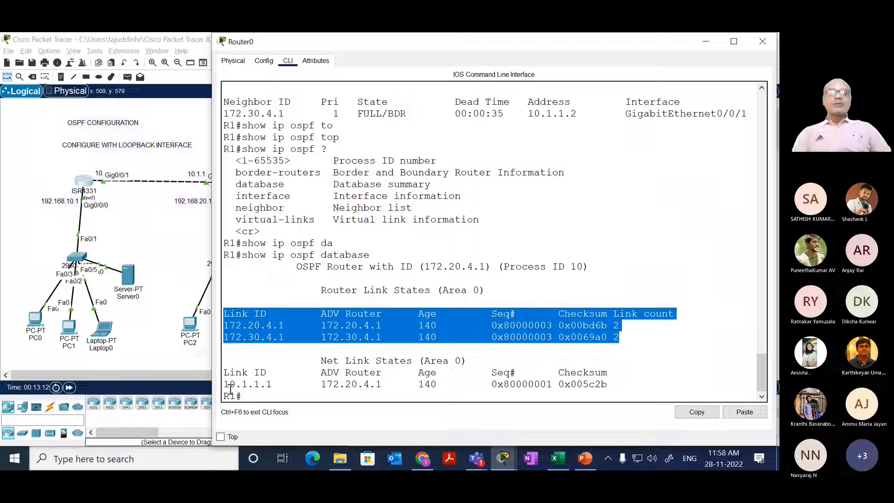
pyautogui.moveTo(226, 384); pyautogui.dragTo(312, 378)
pyautogui.click(310, 376)
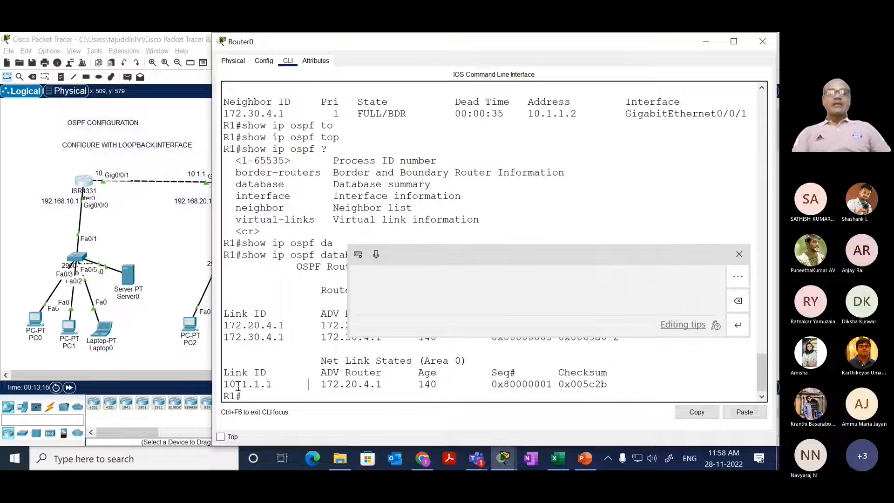
pyautogui.moveTo(228, 385); pyautogui.dragTo(608, 383)
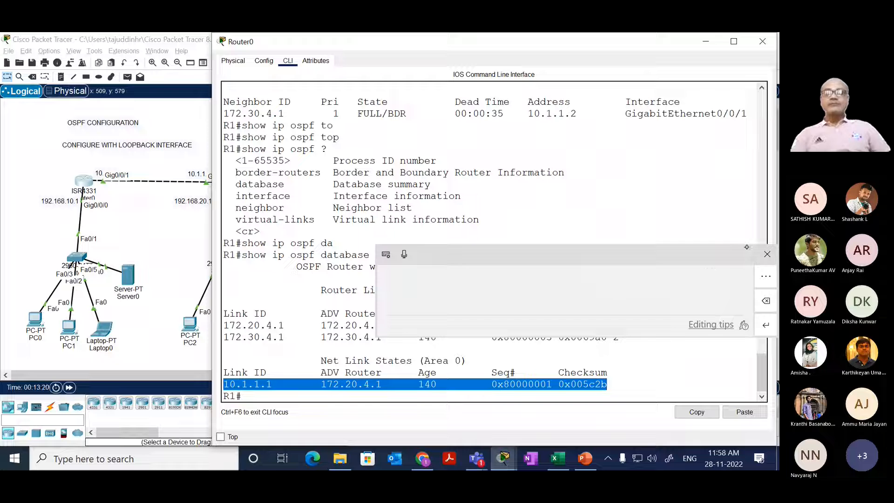
pyautogui.click(760, 254)
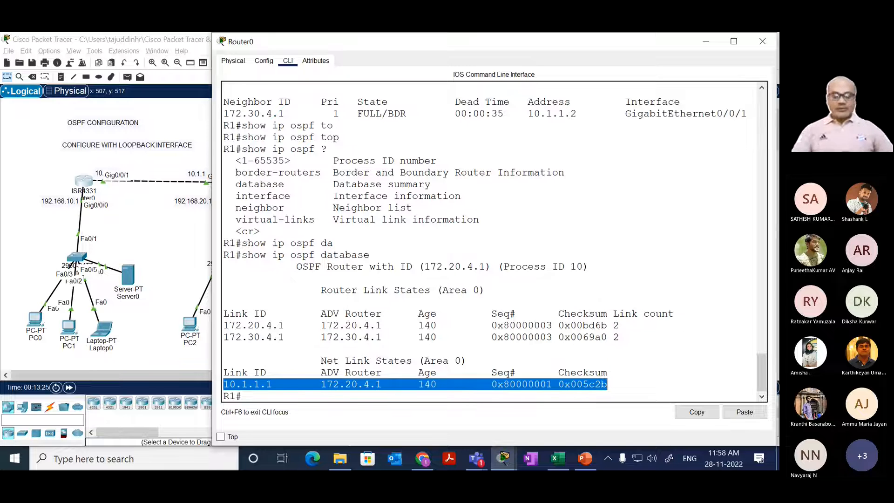
# Step: List the available show ip ospf options on R1 again with ?
pyautogui.press('Return')
pyautogui.press('Up')
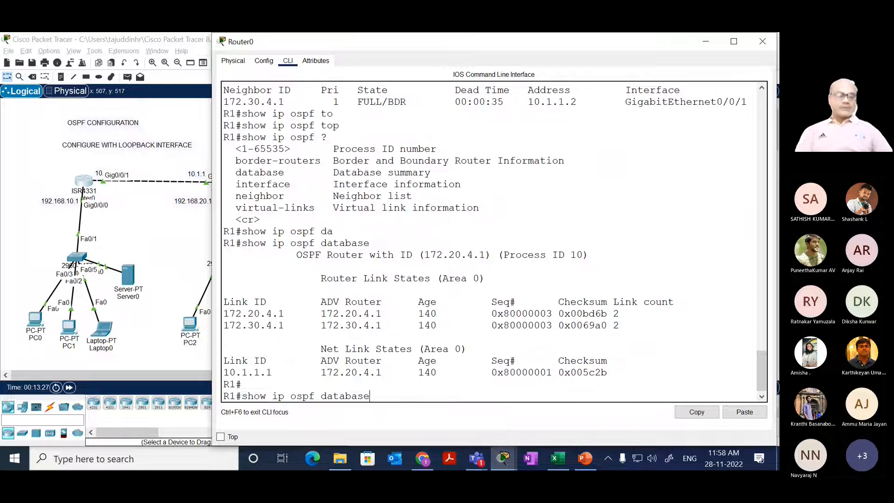
pyautogui.press('BackSpace')
pyautogui.press('BackSpace')
pyautogui.press('BackSpace')
pyautogui.press('BackSpace')
pyautogui.press('BackSpace')
pyautogui.press('BackSpace')
pyautogui.press('BackSpace')
pyautogui.press('BackSpace')
pyautogui.write('?')
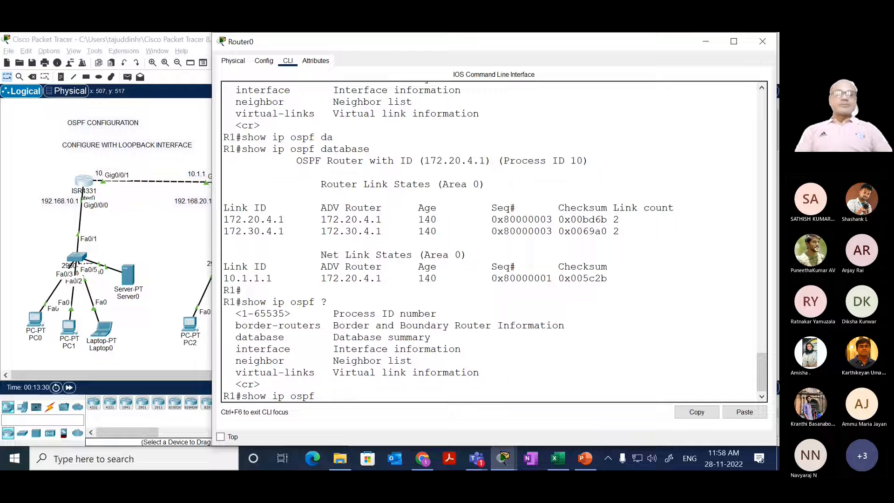
pyautogui.write('int')
# Step: Display R1's OSPF interface details with show ip ospf interface
pyautogui.press('Tab')
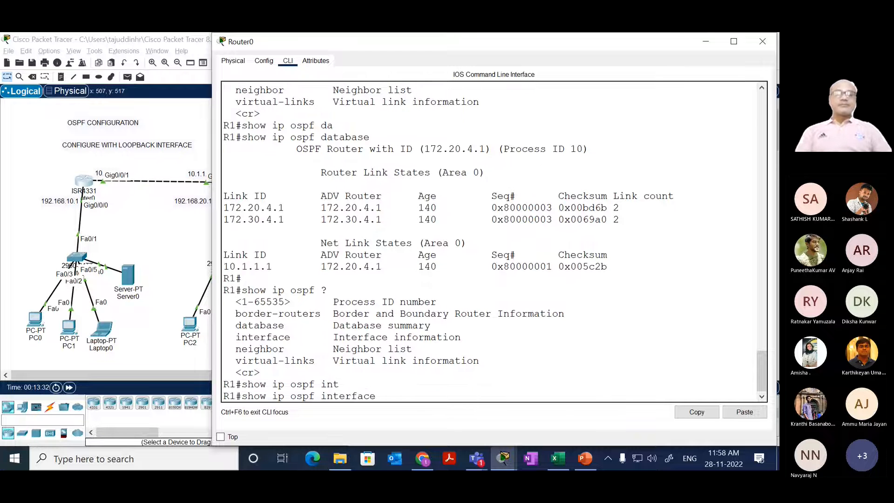
pyautogui.press('Return')
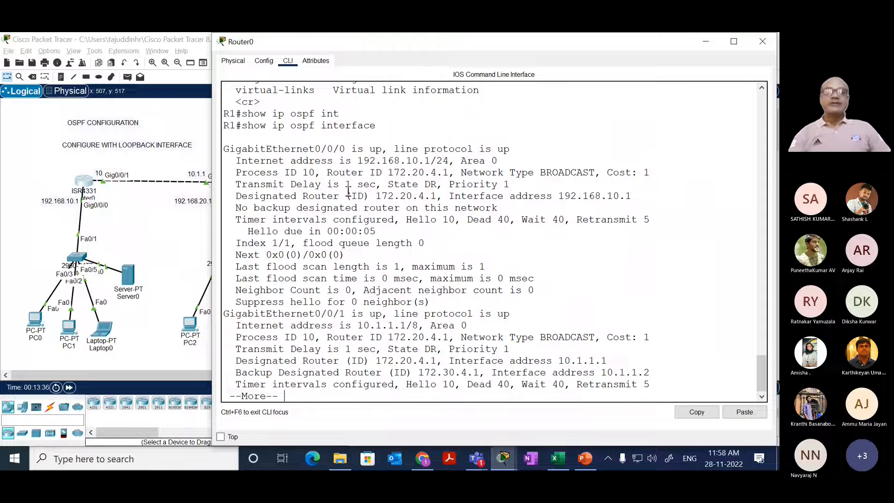
# Step: Highlight the area, process ID and router ID of GigabitEthernet0/0/0, then return to R1's CLI after viewing the topology
pyautogui.moveTo(352, 160); pyautogui.dragTo(461, 161)
pyautogui.click(497, 161)
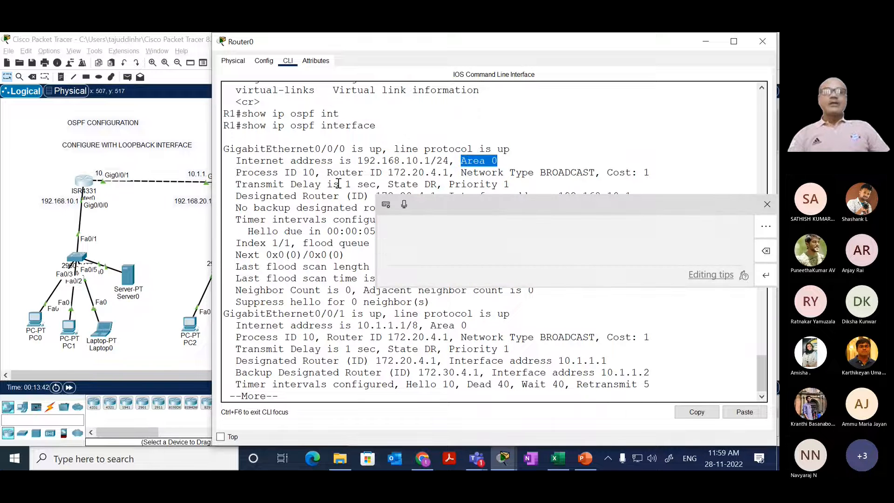
pyautogui.doubleClick(309, 172)
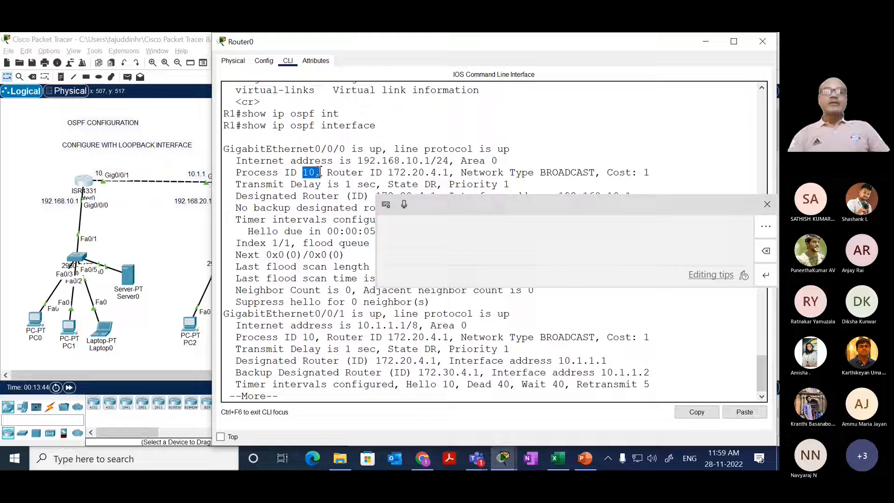
pyautogui.moveTo(327, 172); pyautogui.dragTo(451, 172)
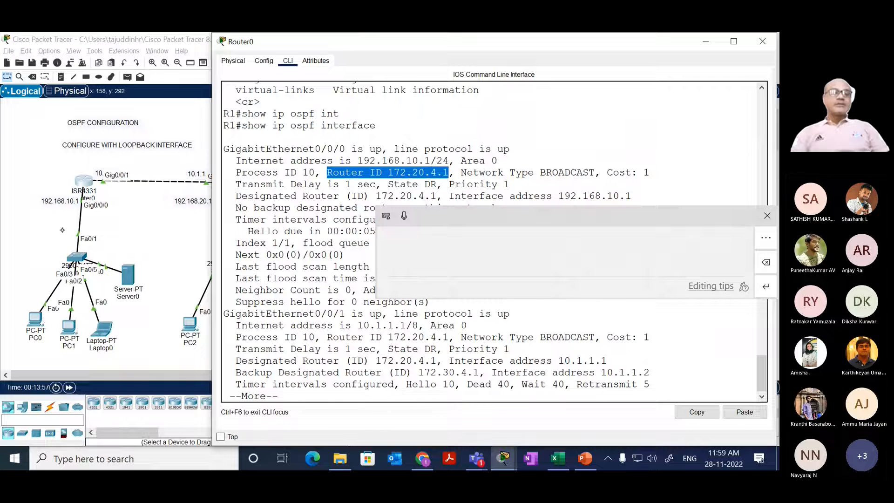
pyautogui.click(120, 232)
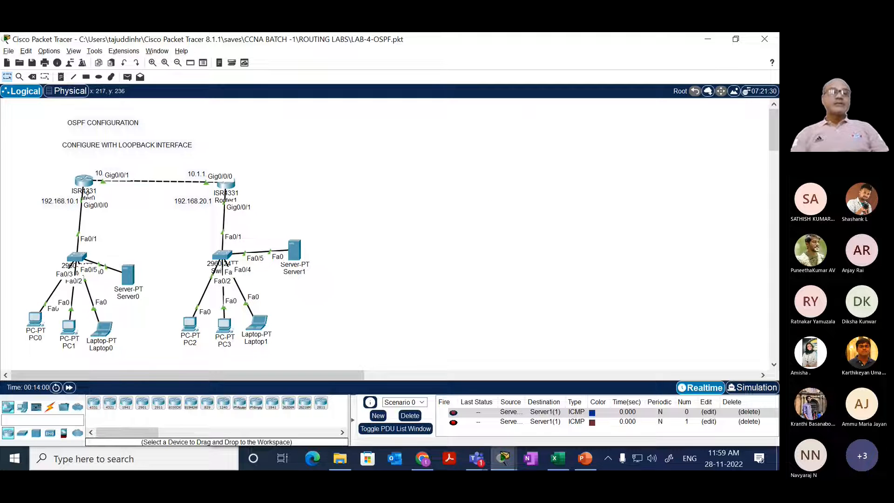
pyautogui.click(84, 184)
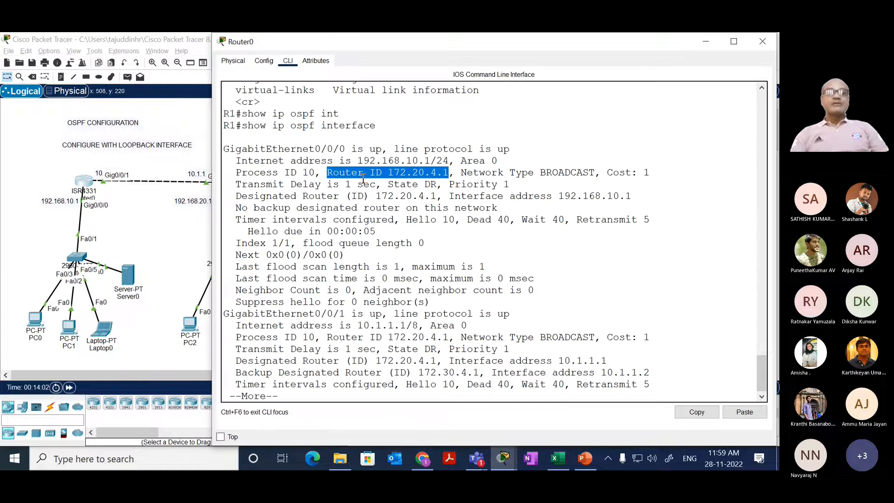
# Step: Highlight GigabitEthernet0/0/0's router ID, state and priority, close the handwriting panel, and page to the end of the interface output
pyautogui.moveTo(327, 173); pyautogui.dragTo(454, 174)
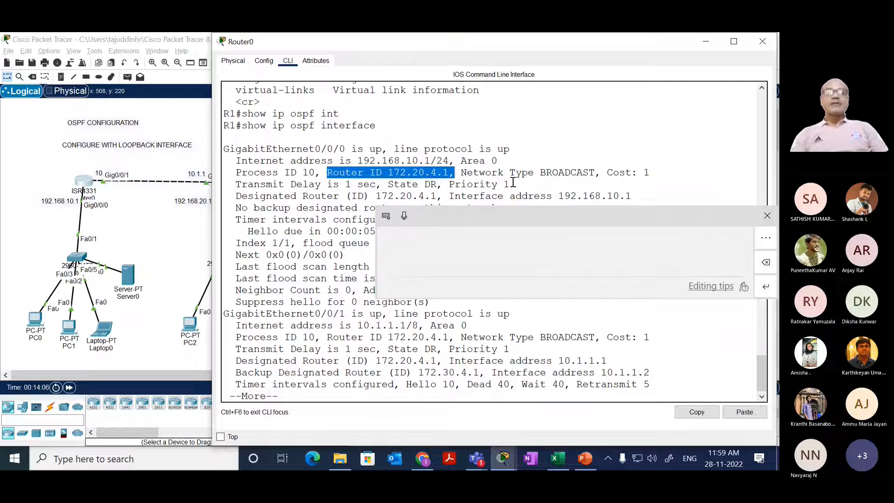
pyautogui.moveTo(509, 185); pyautogui.dragTo(444, 181)
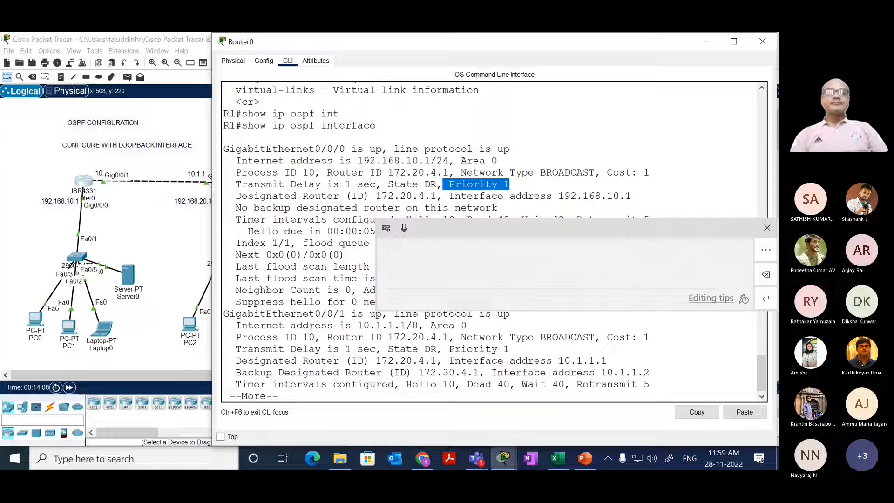
pyautogui.click(404, 227)
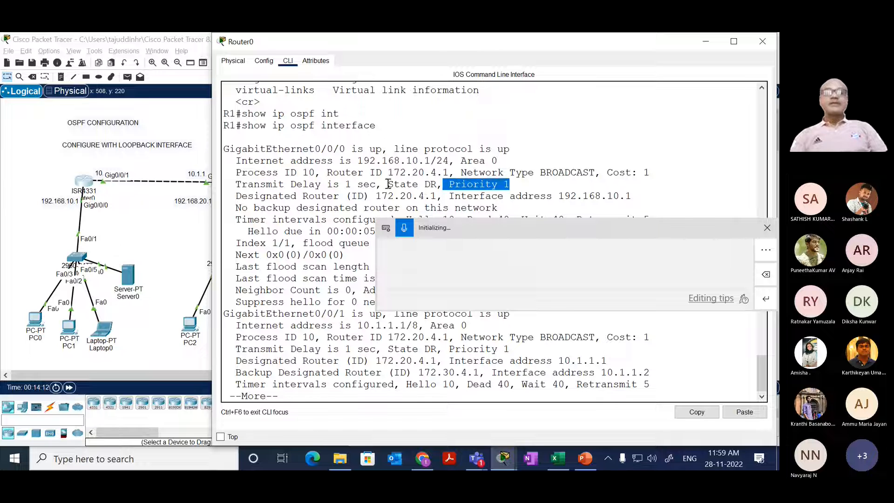
pyautogui.moveTo(388, 184); pyautogui.dragTo(511, 185)
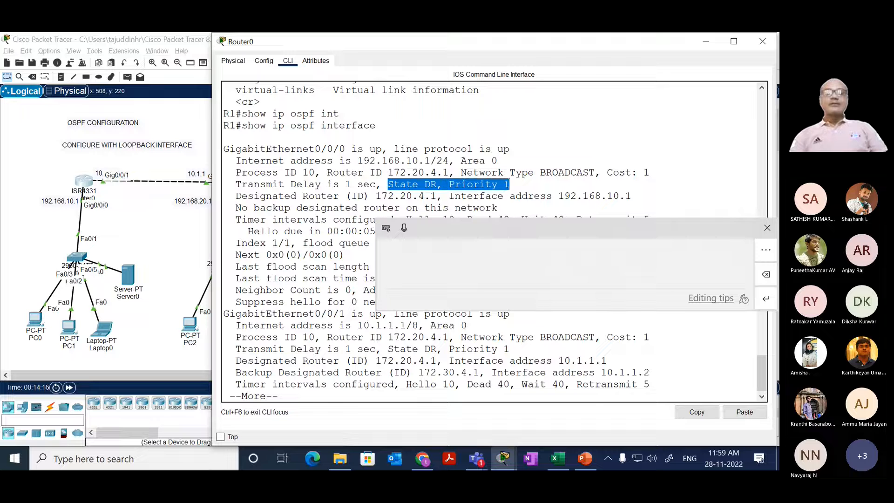
pyautogui.click(305, 234)
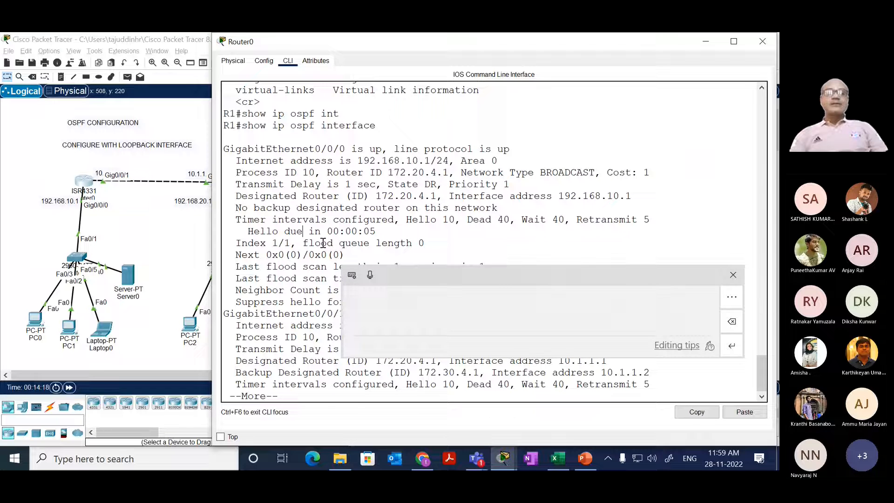
pyautogui.click(300, 288)
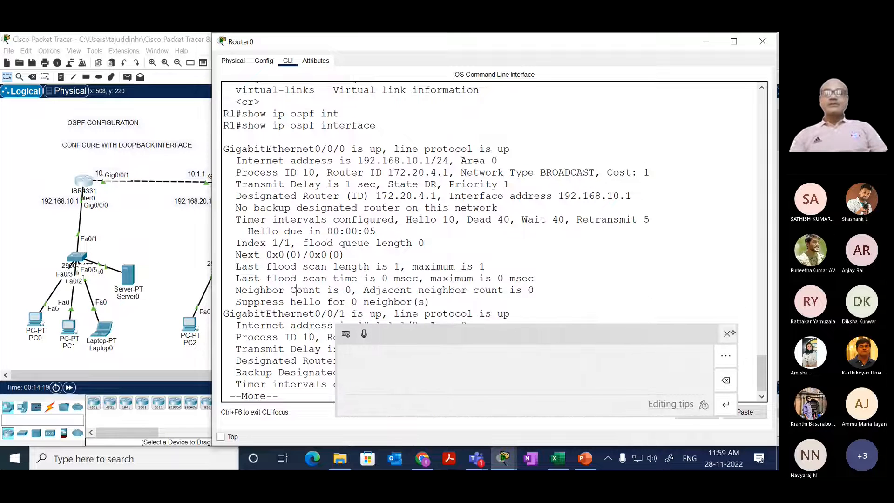
pyautogui.click(727, 334)
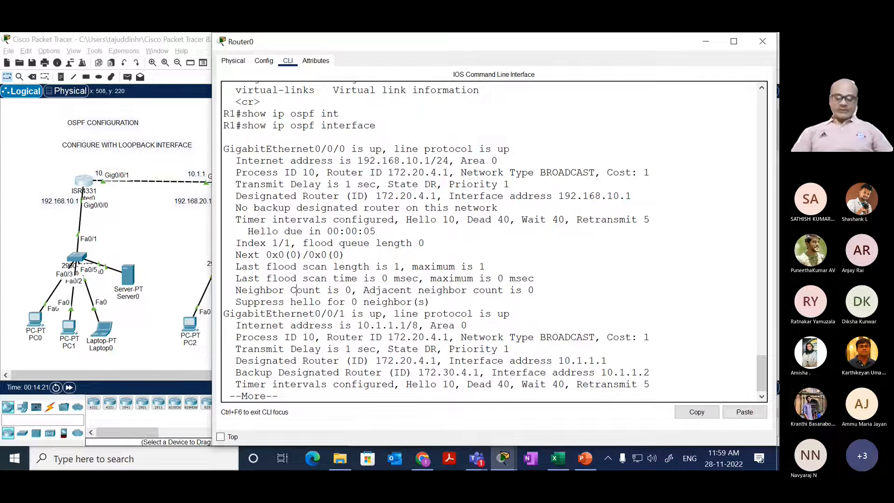
pyautogui.press('space')
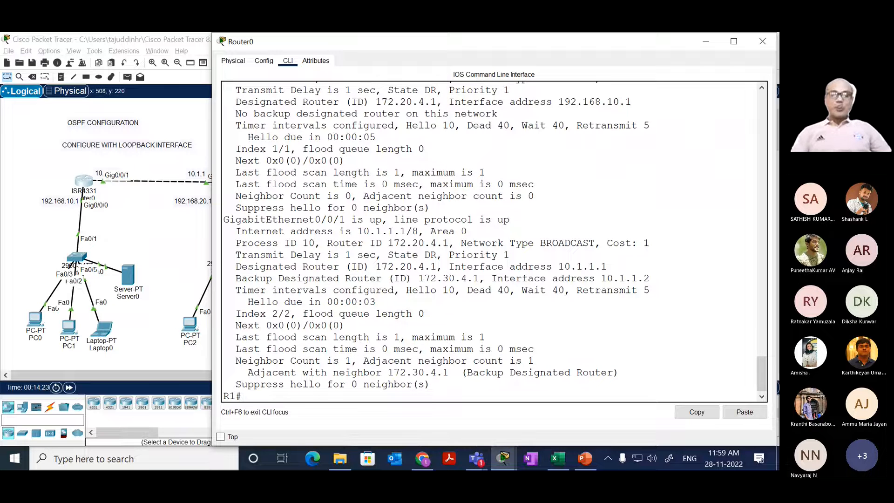
# Step: Switch to R2's CLI, discard the recalled command, and ping 192.168.10.1
pyautogui.click(132, 238)
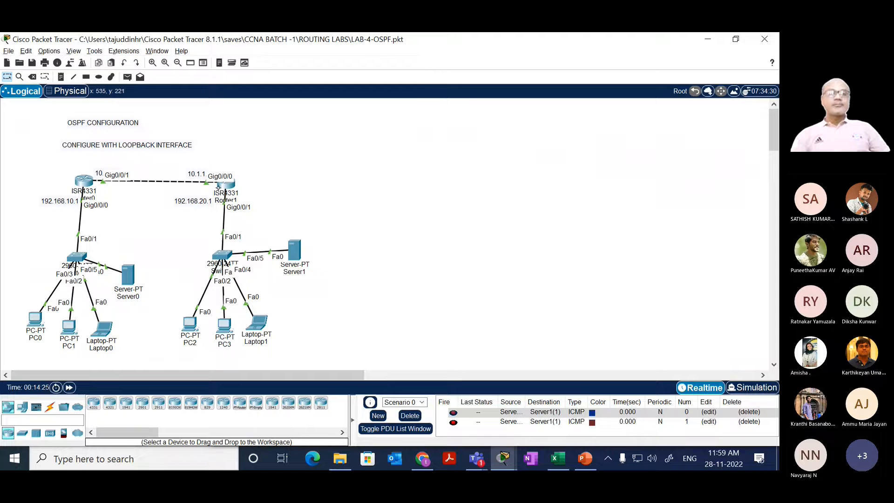
pyautogui.click(218, 188)
pyautogui.moveTo(320, 227); pyautogui.dragTo(352, 214)
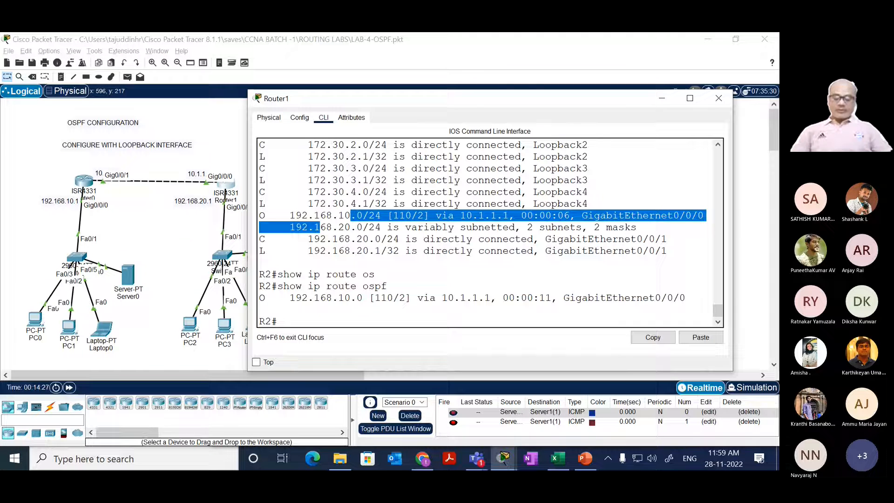
pyautogui.press('Up')
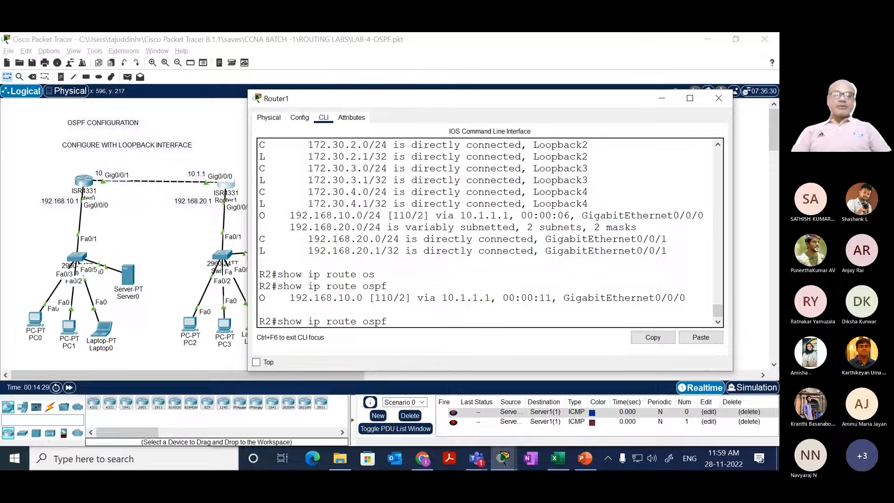
pyautogui.press('BackSpace')
pyautogui.press('BackSpace')
pyautogui.press('BackSpace')
pyautogui.press('BackSpace')
pyautogui.press('BackSpace')
pyautogui.press('BackSpace')
pyautogui.press('BackSpace')
pyautogui.press('BackSpace')
pyautogui.press('BackSpace')
pyautogui.press('BackSpace')
pyautogui.press('BackSpace')
pyautogui.press('BackSpace')
pyautogui.press('BackSpace')
pyautogui.press('BackSpace')
pyautogui.press('BackSpace')
pyautogui.press('BackSpace')
pyautogui.press('BackSpace')
pyautogui.press('BackSpace')
pyautogui.write('pi')
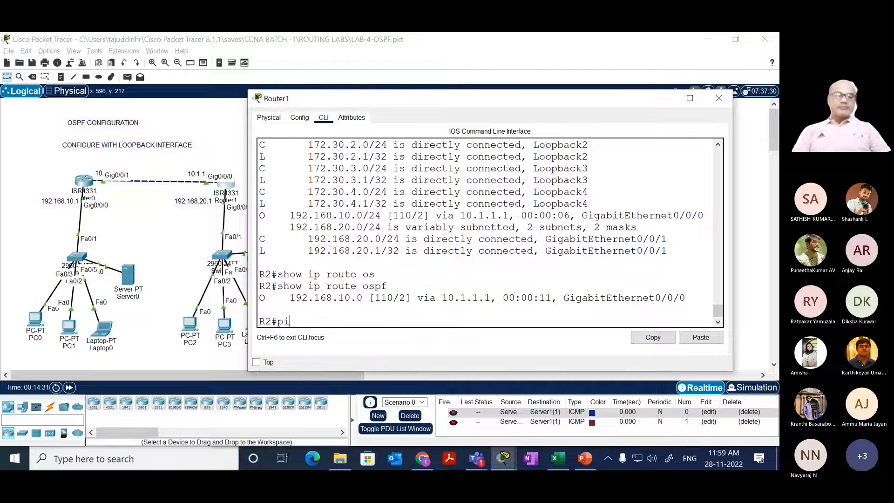
pyautogui.write('m=ng')
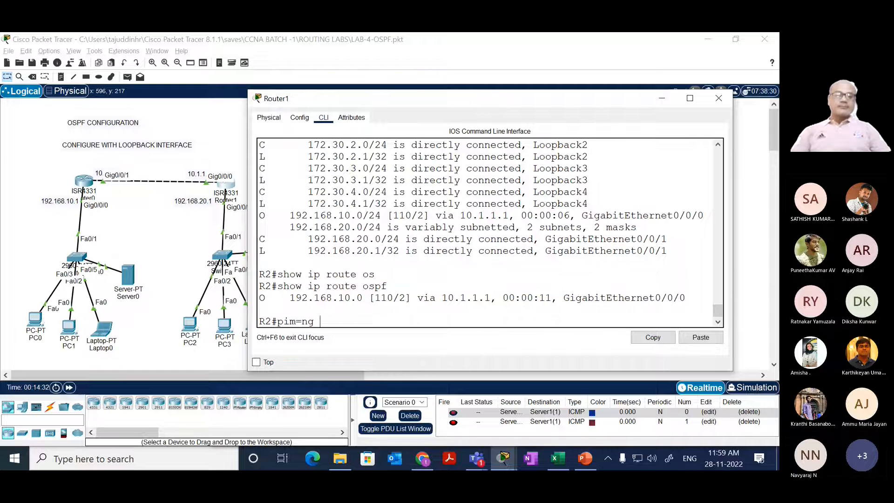
pyautogui.press('BackSpace')
pyautogui.press('BackSpace')
pyautogui.press('BackSpace')
pyautogui.press('BackSpace')
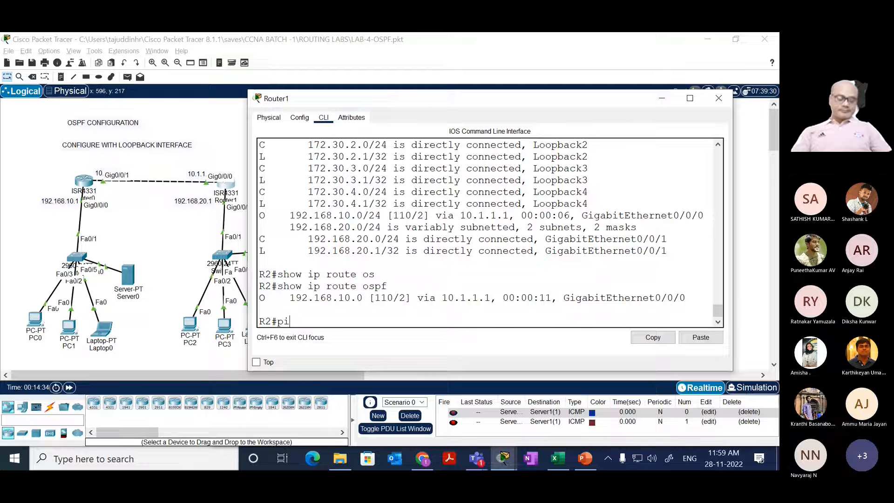
pyautogui.write('ng')
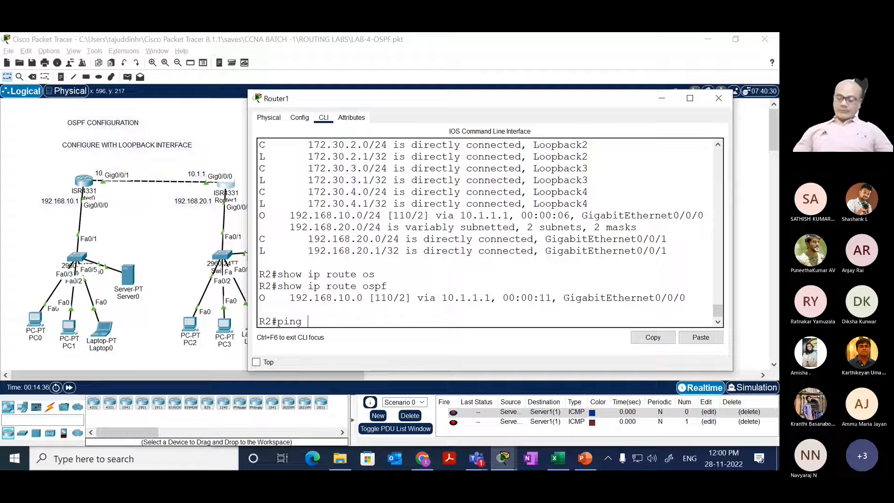
pyautogui.write(' 192.168')
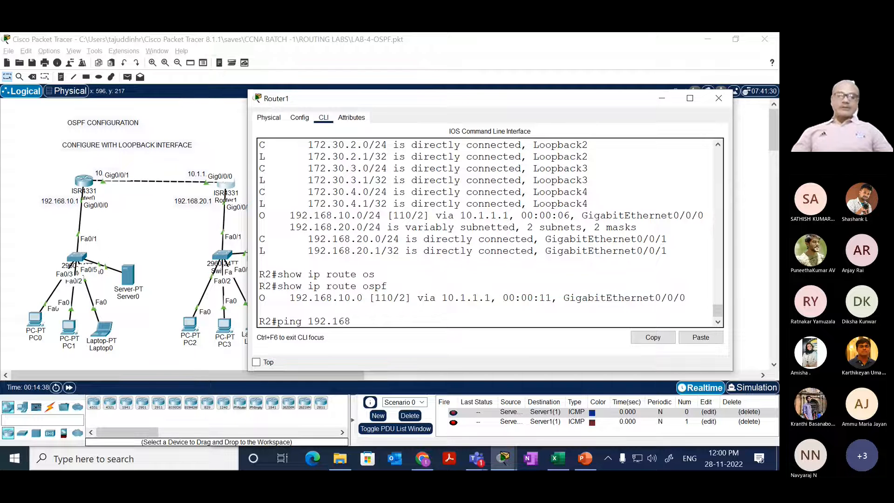
pyautogui.write('.10.1')
pyautogui.press('Return')
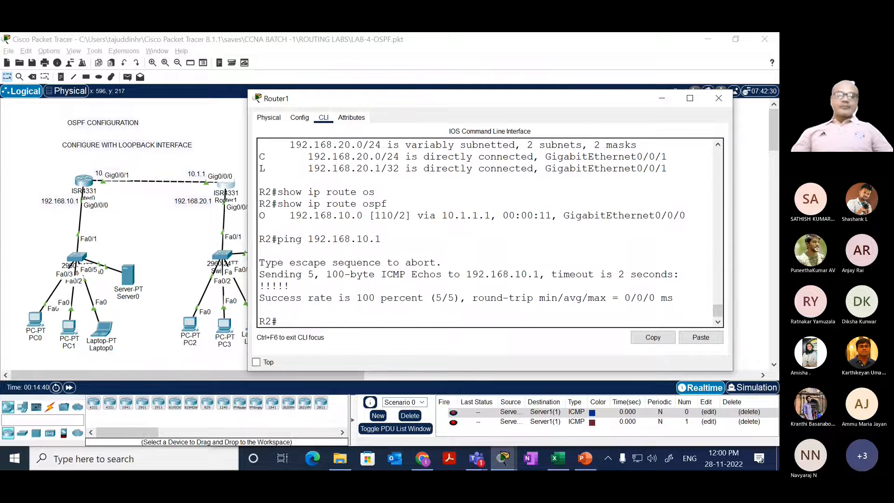
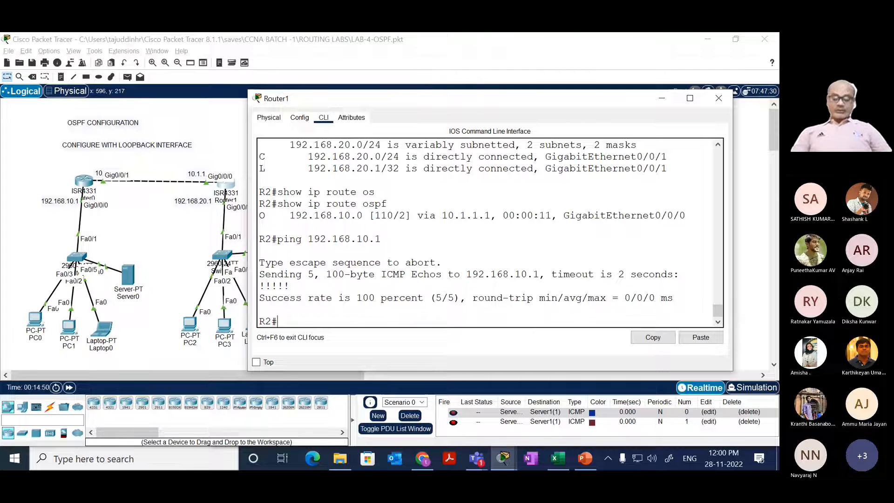
# Step: Ping 192.168.10.2 and 192.168.10.3 from R2's CLI
pyautogui.press('Up')
pyautogui.press('BackSpace')
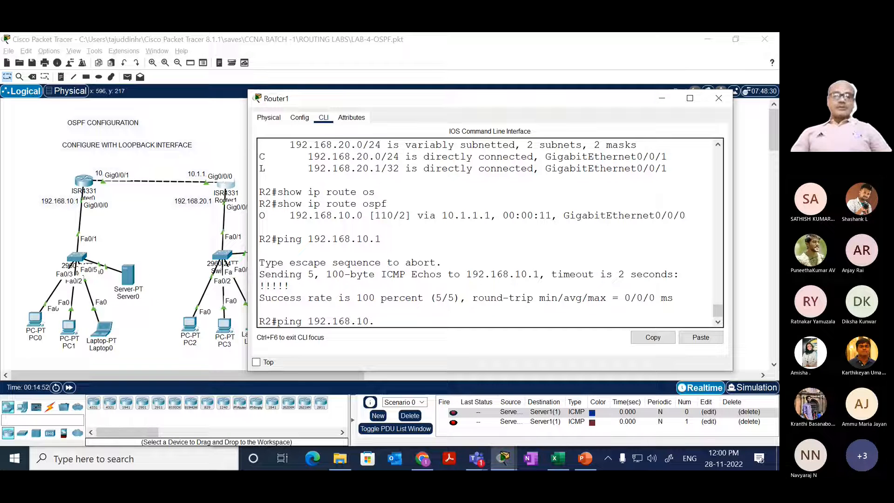
pyautogui.write('2')
pyautogui.press('Return')
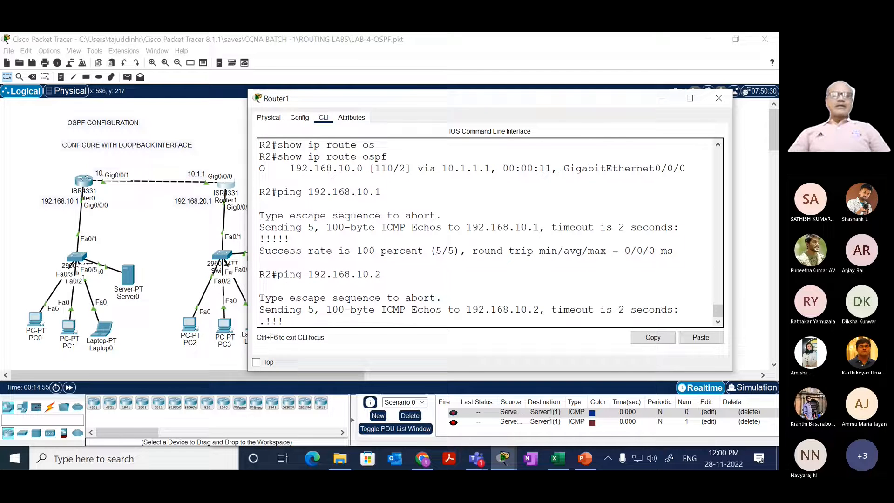
pyautogui.press('Up')
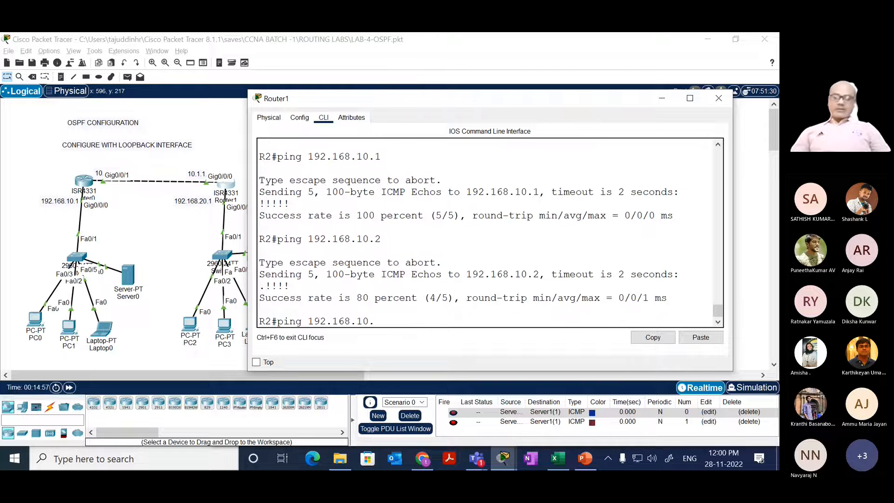
pyautogui.write('3')
pyautogui.press('Return')
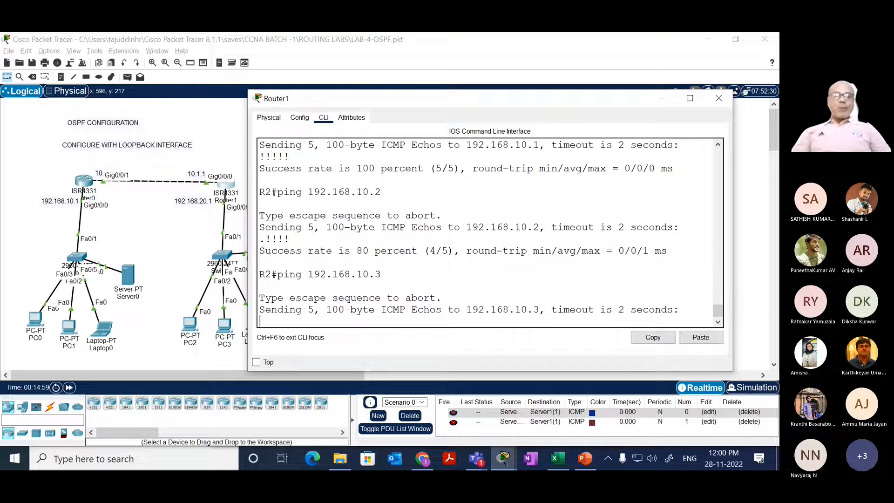
# Step: Ping 192.168.10.4 and 192.168.10.5 from R2's CLI
pyautogui.press('Up')
pyautogui.press('BackSpace')
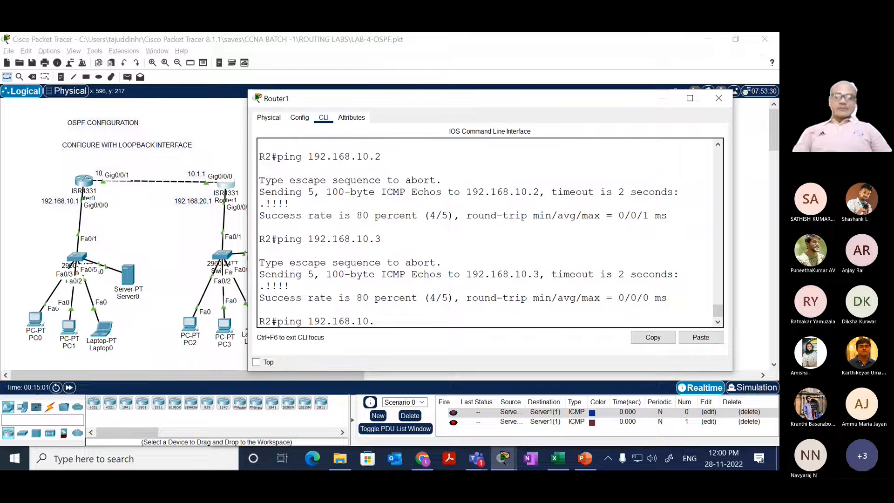
pyautogui.write('4')
pyautogui.press('Return')
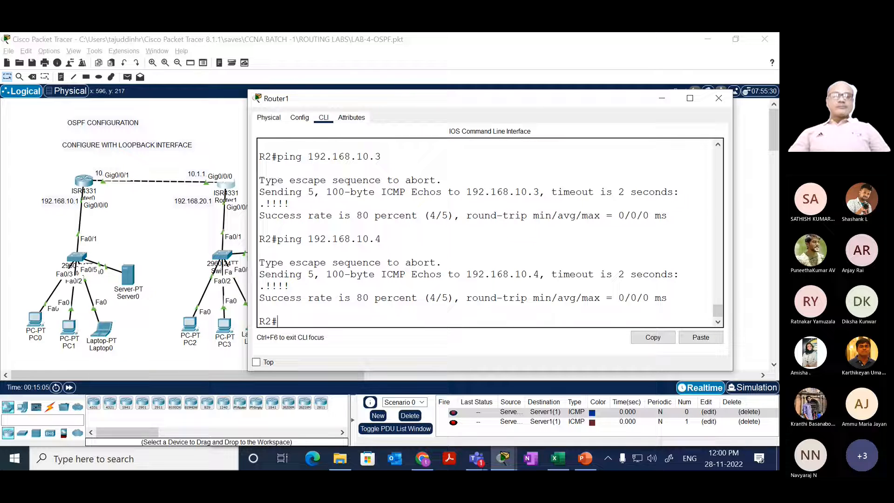
pyautogui.press('Up')
pyautogui.press('BackSpace')
pyautogui.write('68.10.6')
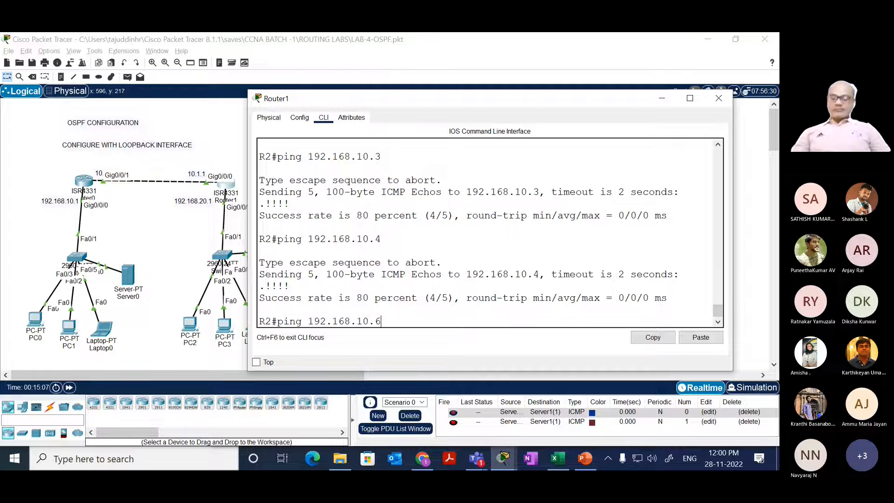
pyautogui.press('BackSpace')
pyautogui.write('5')
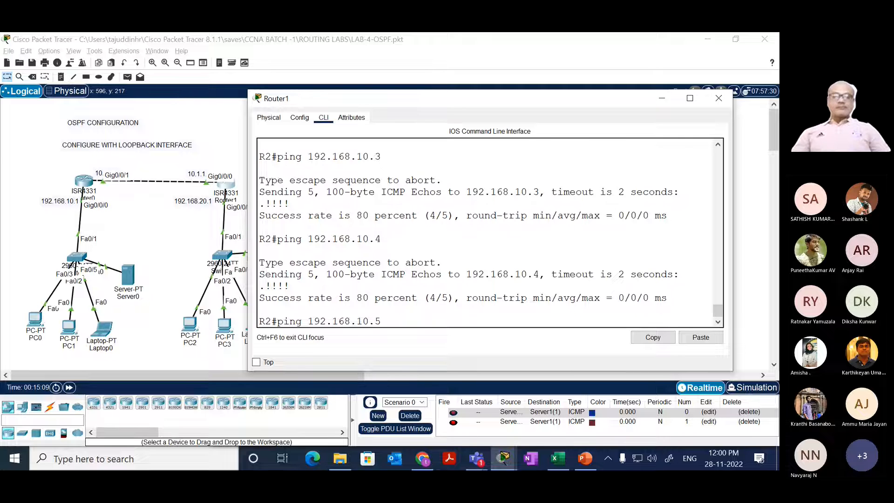
pyautogui.press('Return')
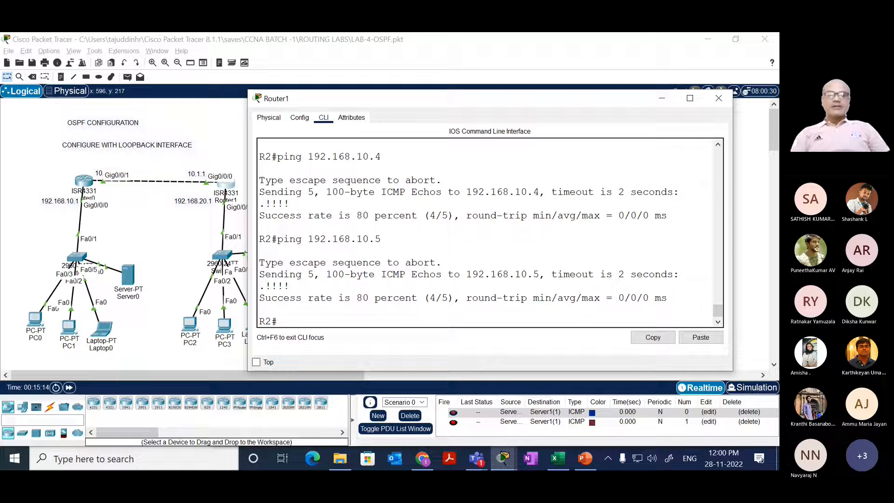
# Step: Return to the topology workspace, delete Scenario 0 with its simulated PDUs, and save the lab file
pyautogui.click(177, 248)
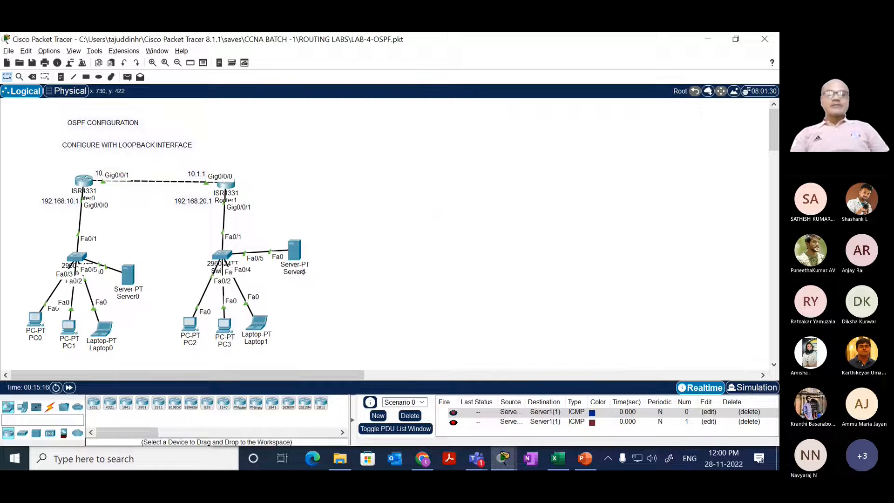
pyautogui.click(410, 416)
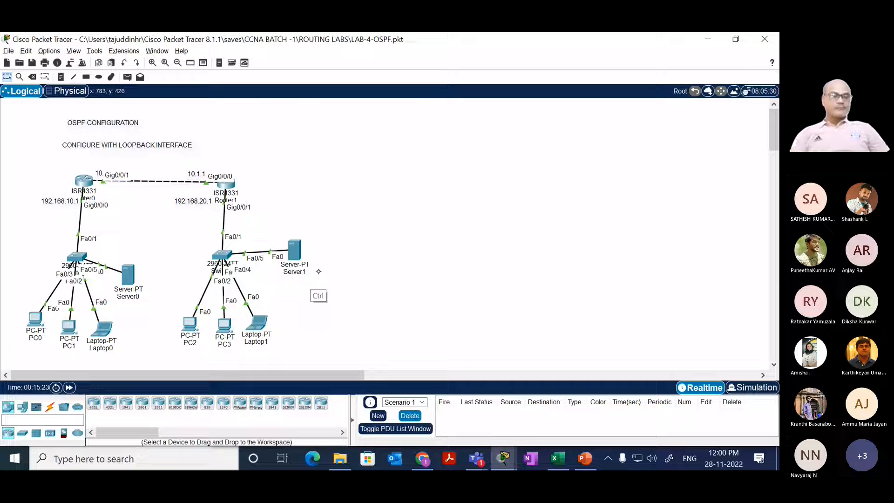
pyautogui.hotkey('ctrl', 's')
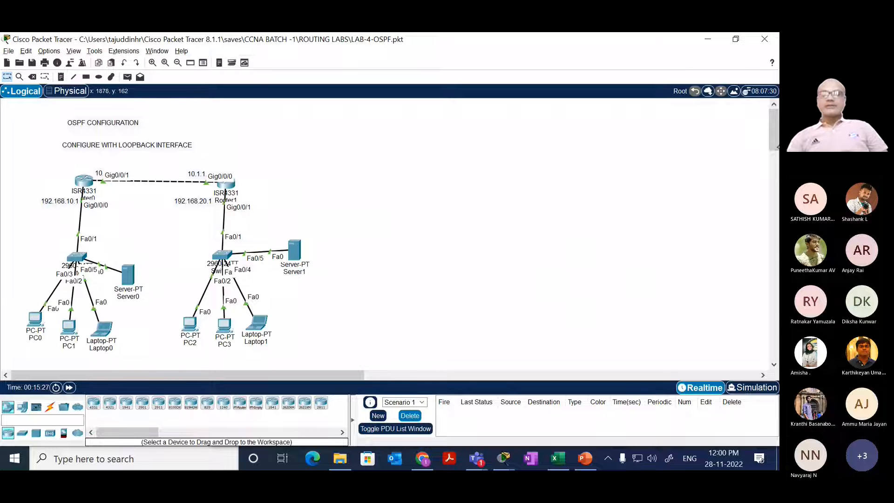
# Step: Retitle the three-router topology's note as OSPF CONFIGURATION USING 3 ROUTERS WITH LOOPBACKS
pyautogui.scroll(-3, 769, 149)
pyautogui.moveTo(769, 150); pyautogui.dragTo(772, 184)
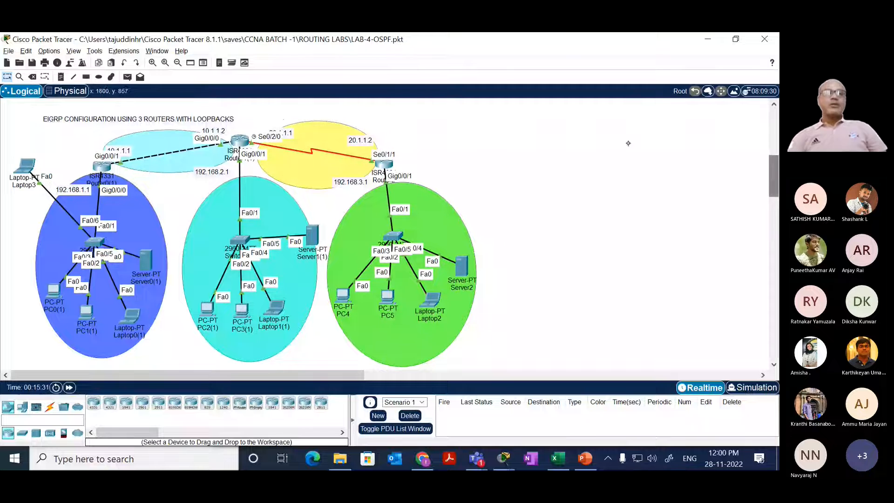
pyautogui.doubleClick(139, 120)
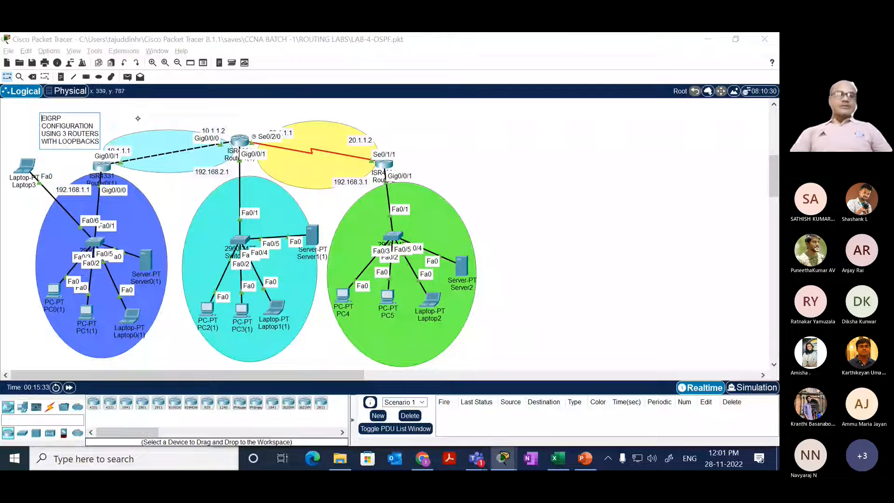
pyautogui.press('Delete')
pyautogui.press('Delete')
pyautogui.press('Delete')
pyautogui.press('Delete')
pyautogui.press('Delete')
pyautogui.press('Delete')
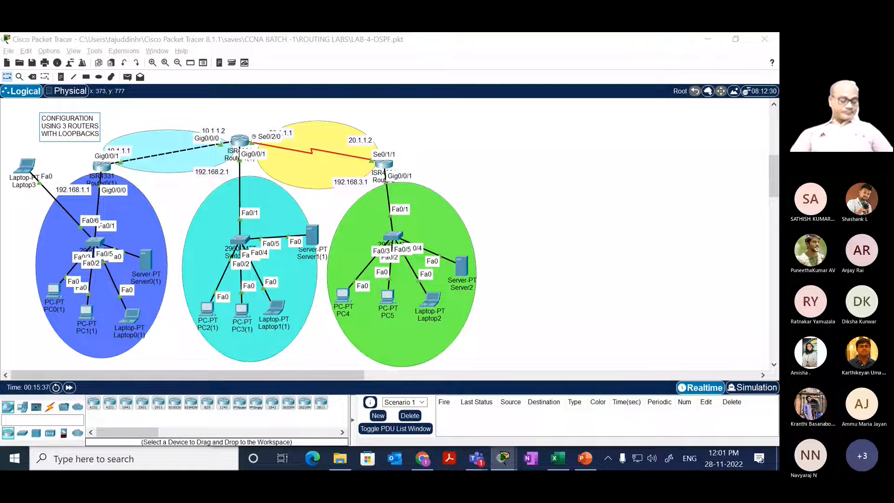
pyautogui.write('OSP')
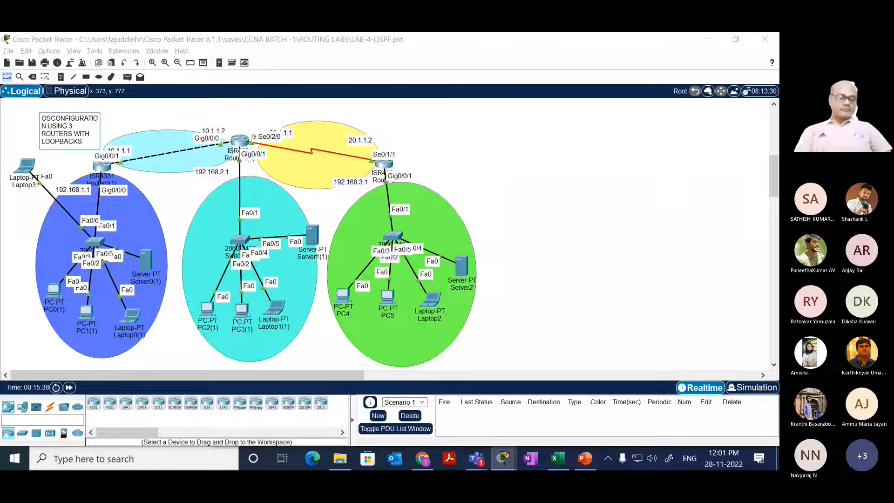
pyautogui.write('F')
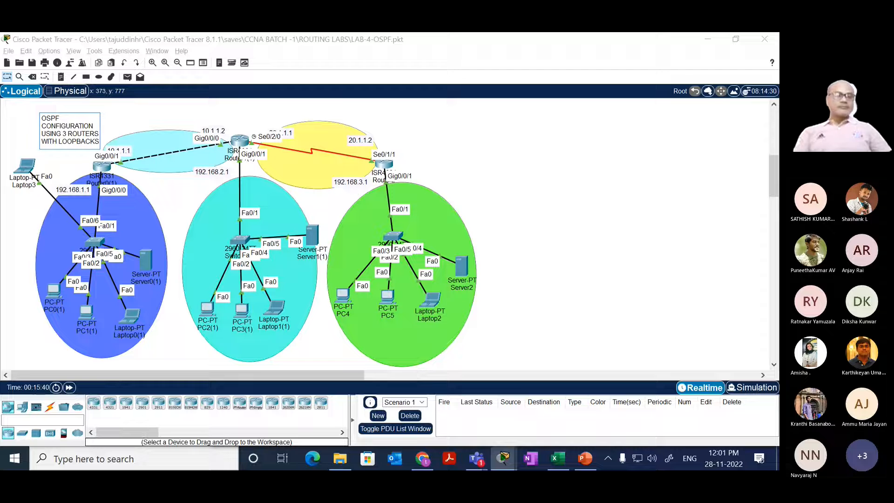
pyautogui.click(152, 113)
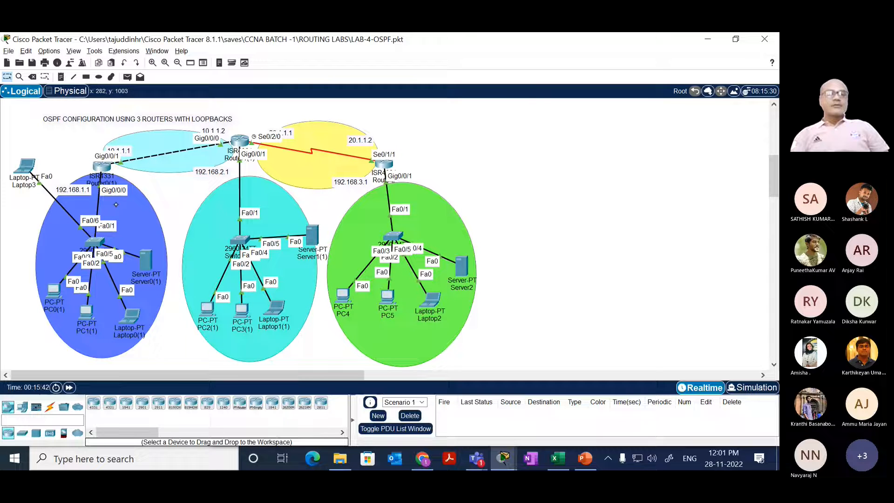
# Step: Open the CLI of Router0(1) in the three-router topology and enlarge its window
pyautogui.click(101, 167)
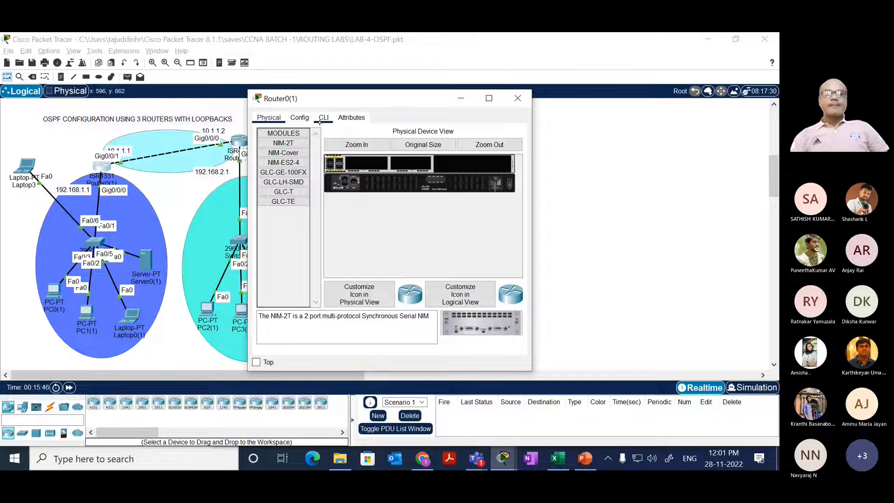
pyautogui.click(324, 118)
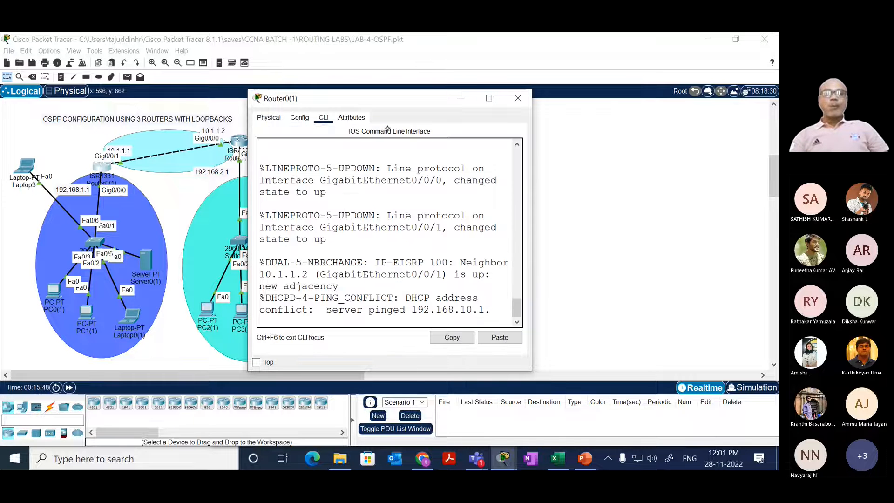
pyautogui.moveTo(531, 195); pyautogui.dragTo(779, 212)
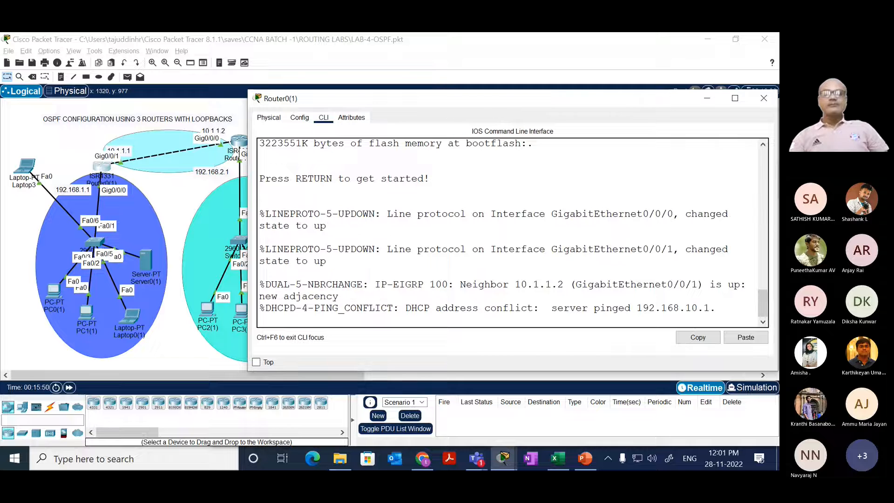
pyautogui.moveTo(445, 93); pyautogui.dragTo(447, 44)
pyautogui.moveTo(428, 321); pyautogui.dragTo(428, 424)
pyautogui.moveTo(400, 329); pyautogui.dragTo(433, 288)
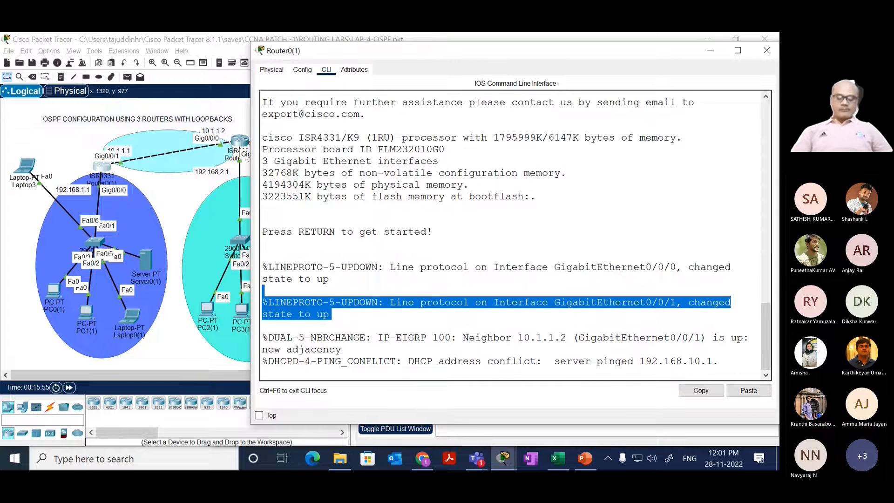
# Step: Start Router0(1)'s console session and enter privileged EXEC mode with enable
pyautogui.press('Return')
pyautogui.press('Return')
pyautogui.press('Return')
pyautogui.press('Return')
pyautogui.press('Return')
pyautogui.write('E')
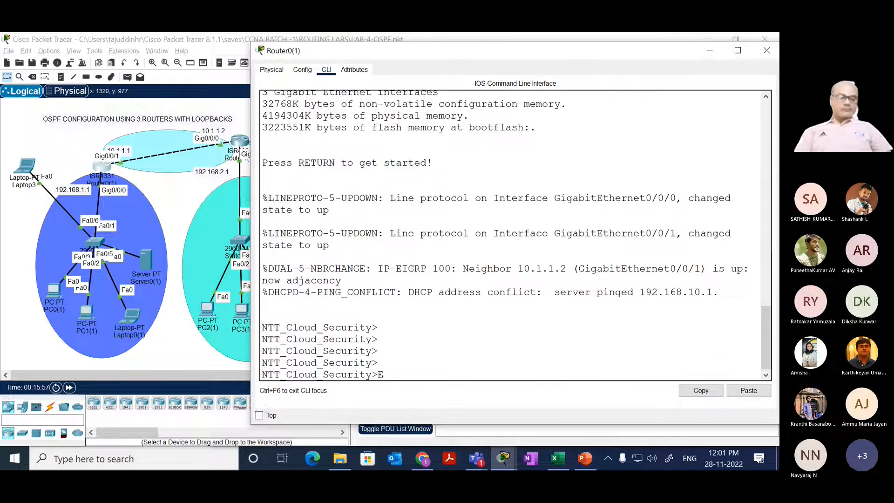
pyautogui.write('N')
pyautogui.press('Tab')
pyautogui.press('Return')
pyautogui.press('Return')
pyautogui.press('Return')
pyautogui.press('Return')
# Step: Display Router0(1)'s EIGRP routes with show ip route eigrp
pyautogui.write('SH')
pyautogui.press('Tab')
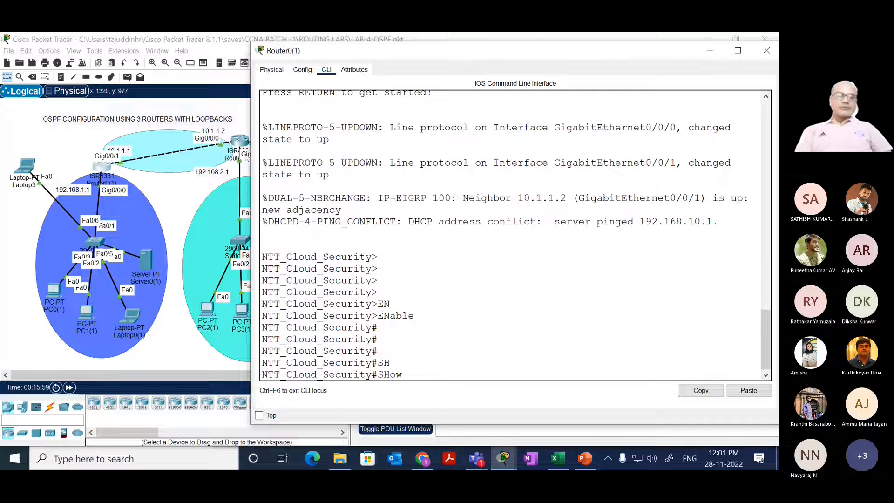
pyautogui.write('IP ROU')
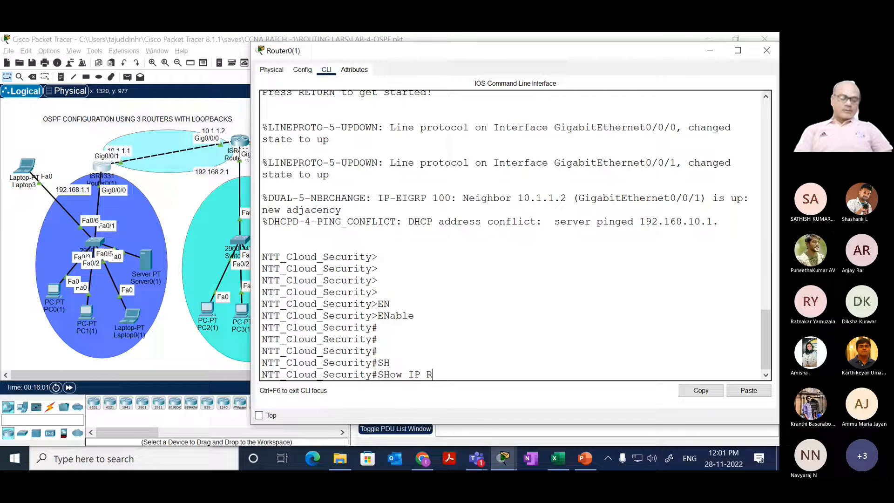
pyautogui.press('Tab')
pyautogui.write('EI')
pyautogui.press('Tab')
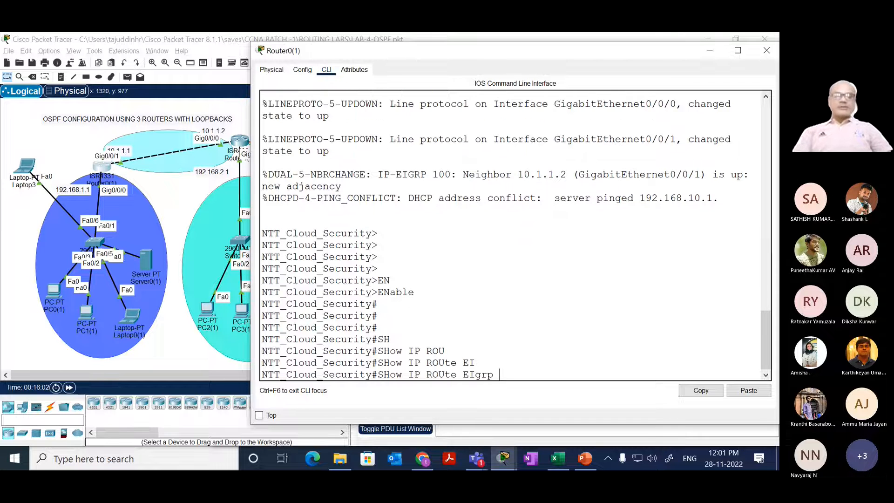
pyautogui.press('Return')
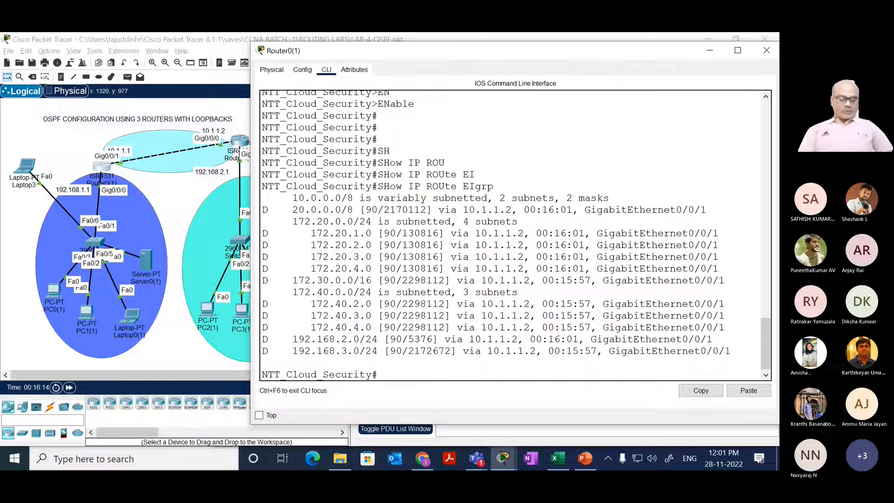
# Step: Enter global configuration mode on Router0(1) with conf t
pyautogui.write('O')
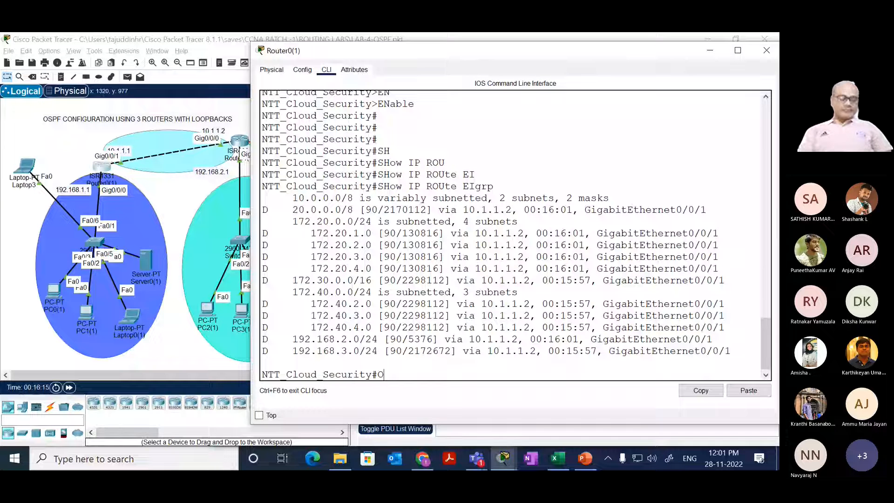
pyautogui.press('BackSpace')
pyautogui.write('conf ')
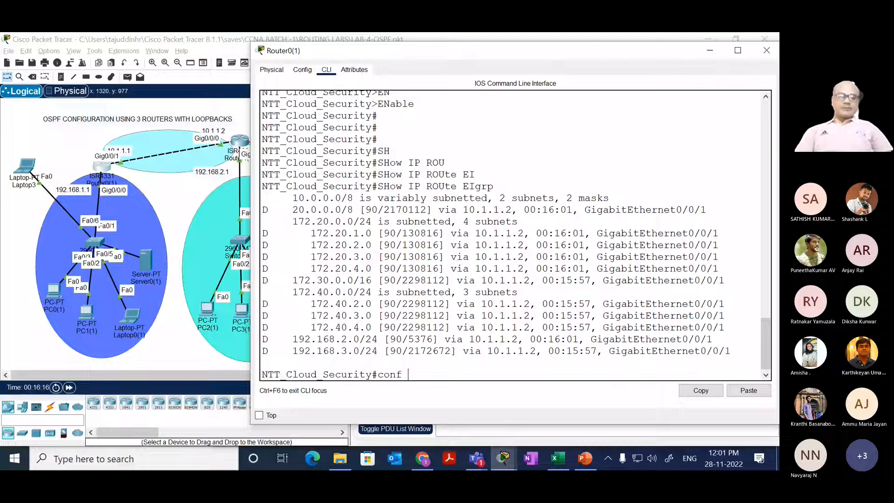
pyautogui.write('t]')
pyautogui.press('Return')
pyautogui.press('BackSpace')
pyautogui.press('Return')
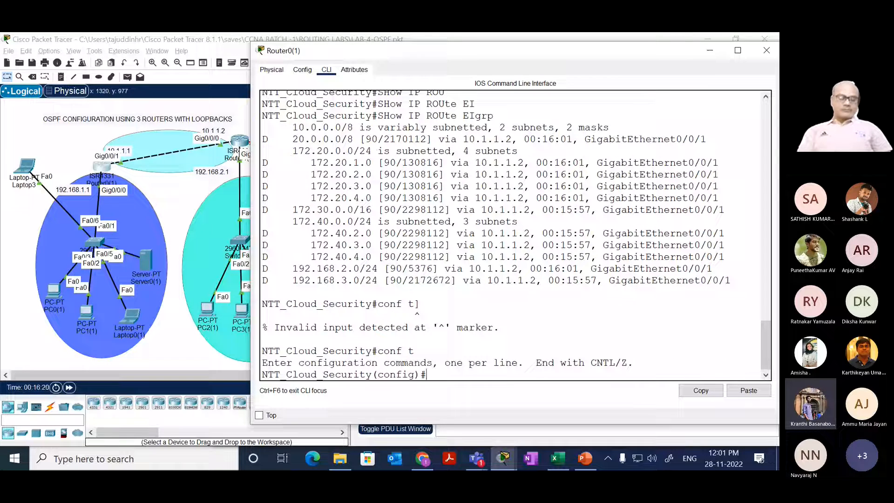
# Step: Remove EIGRP process 100 from Router0(1) with no router eigrp 100
pyautogui.write('no router ei')
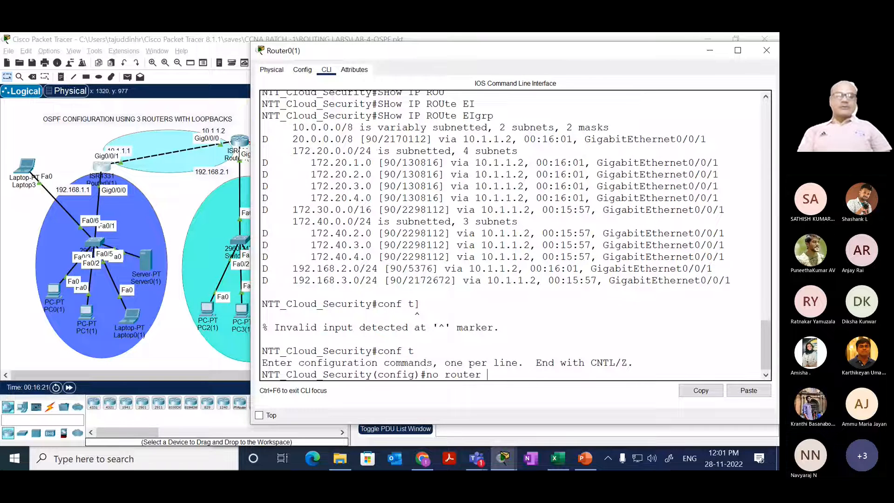
pyautogui.press('Tab')
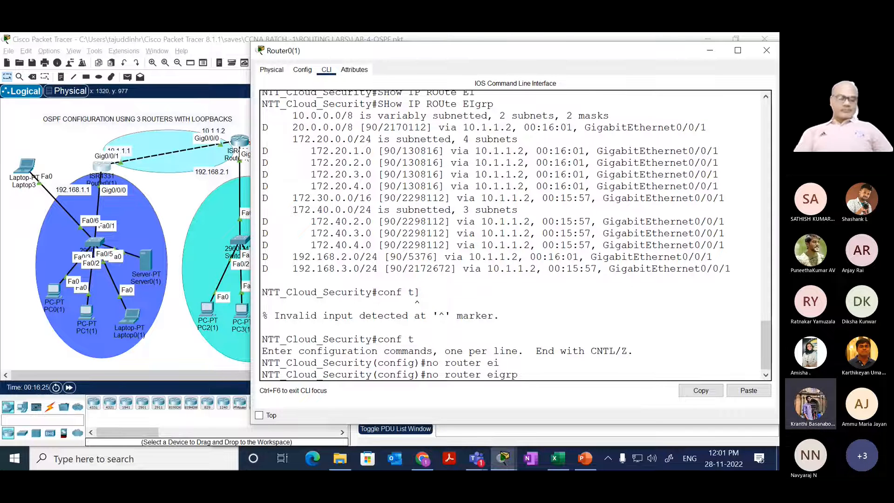
pyautogui.write('100')
pyautogui.press('Return')
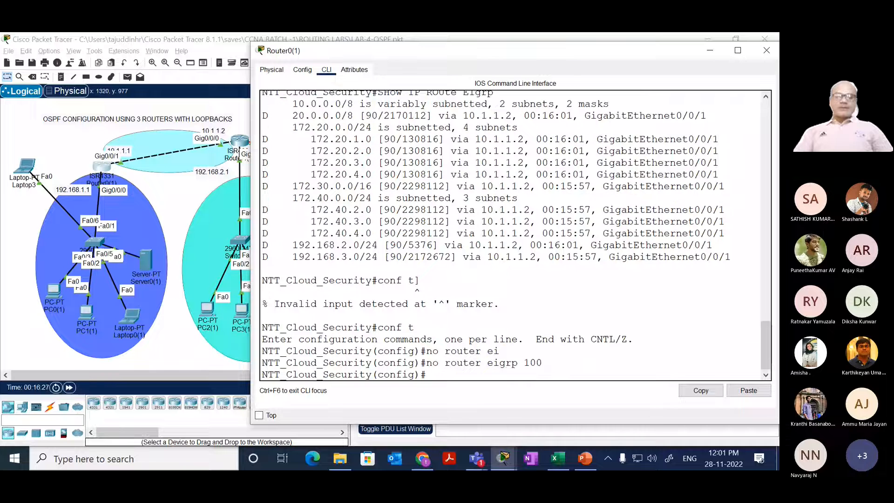
pyautogui.press('Return')
pyautogui.press('Return')
pyautogui.press('Return')
pyautogui.press('Return')
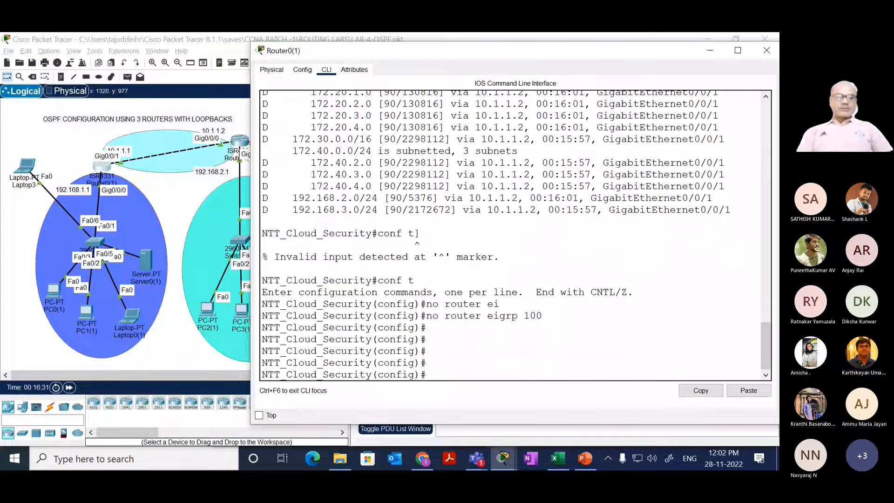
# Step: Check Router0(1)'s EIGRP routes from global configuration mode with do sh ip rou ei
pyautogui.write('do sh ip ')
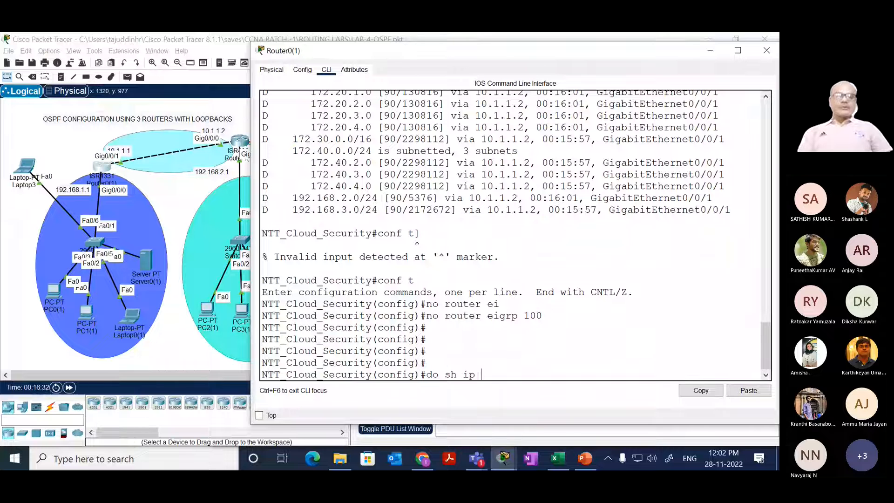
pyautogui.write('rou ei')
pyautogui.press('Return')
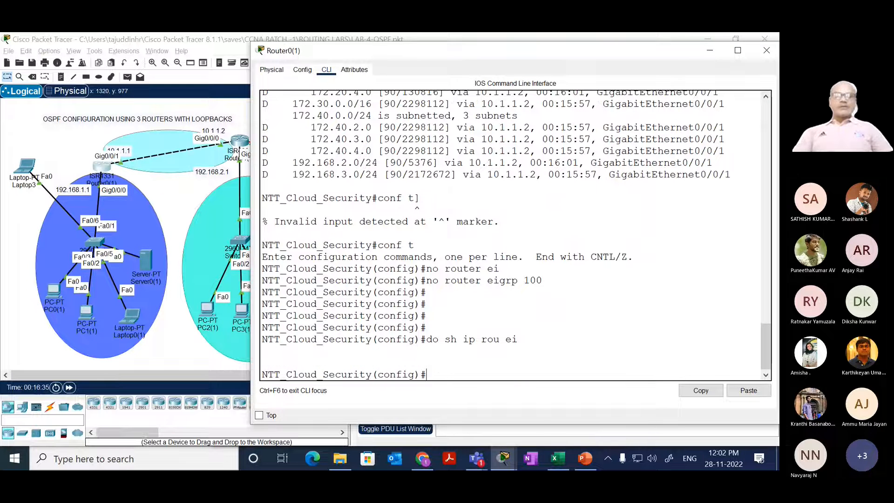
pyautogui.press('Return')
pyautogui.press('Return')
pyautogui.press('Return')
pyautogui.press('Return')
pyautogui.press('Return')
pyautogui.press('Return')
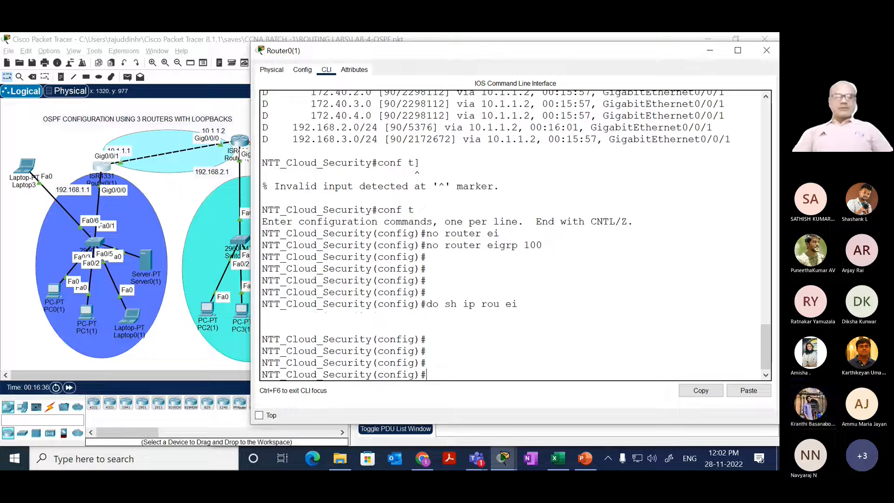
# Step: Return Router0(1) to privileged EXEC mode with end and display its EIGRP routes with show ip route eigrp
pyautogui.write('end')
pyautogui.press('Return')
pyautogui.press('Return')
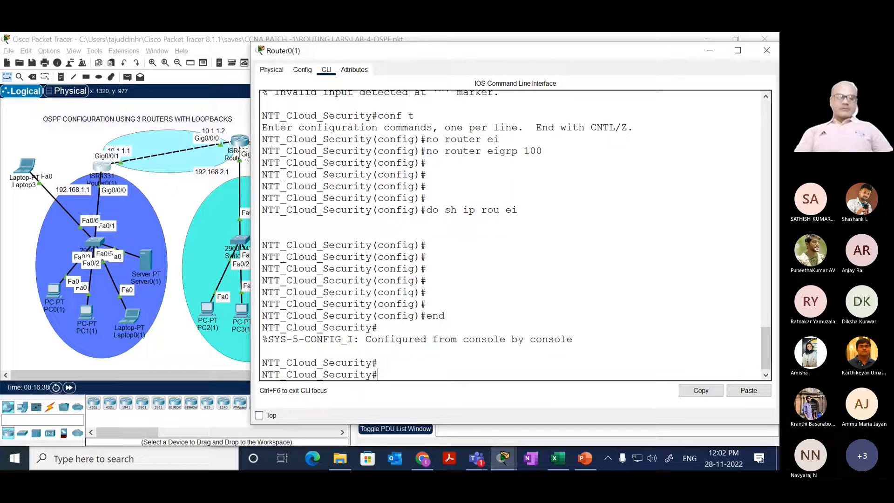
pyautogui.write('SHow IP ROUte EIgrp')
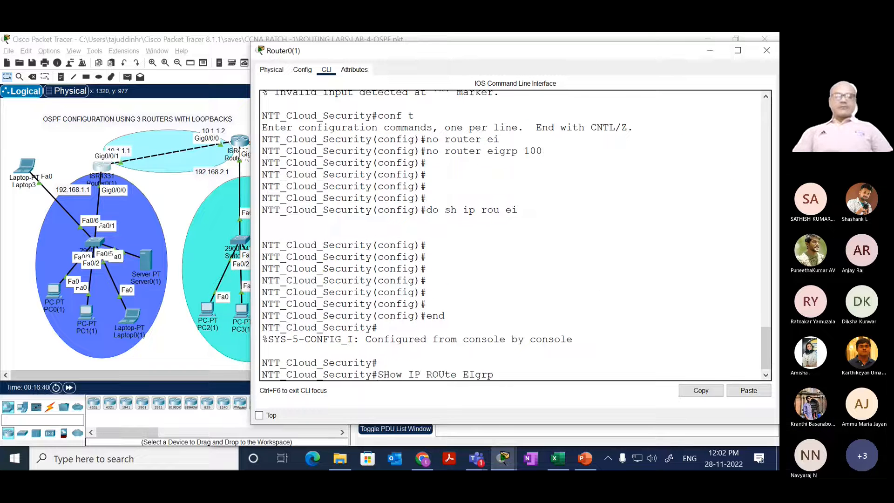
pyautogui.press('Return')
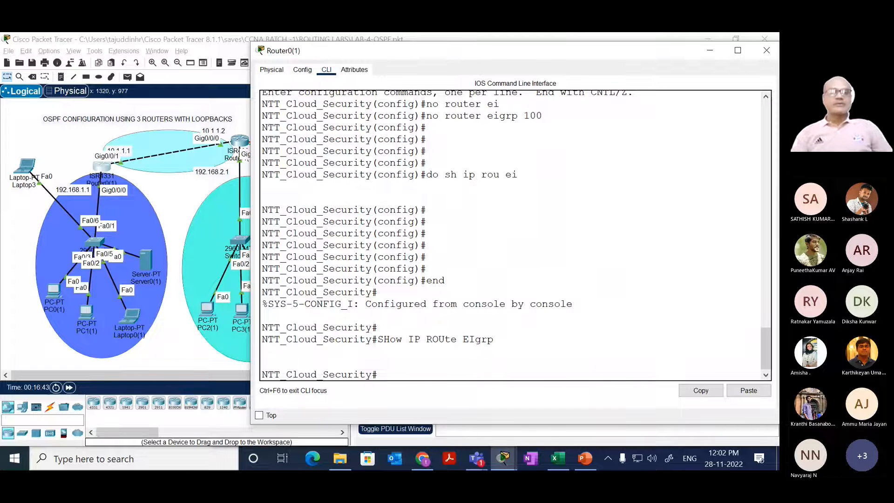
# Step: Open Router1(1)'s command-line interface and widen its window
pyautogui.click(184, 193)
pyautogui.click(239, 142)
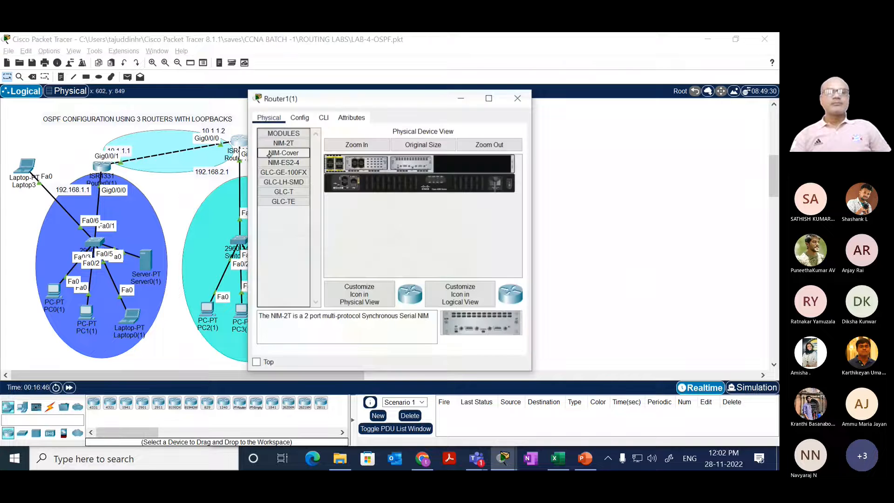
pyautogui.click(324, 117)
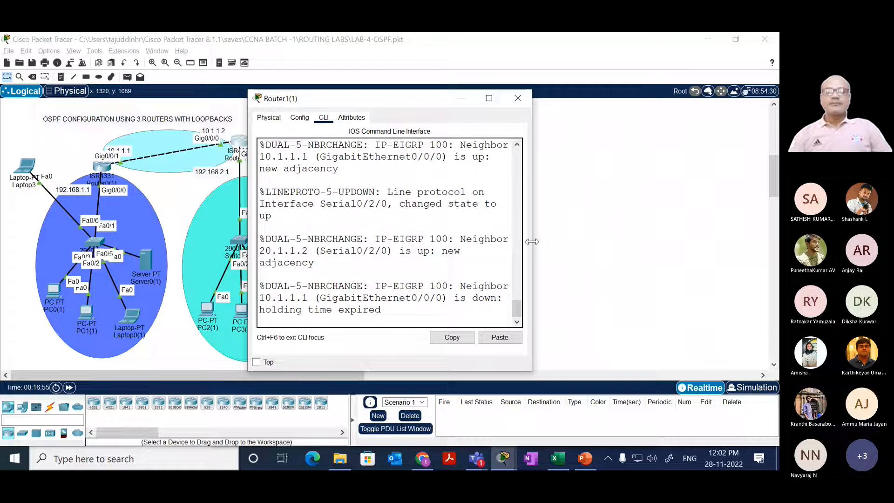
pyautogui.moveTo(532, 241); pyautogui.dragTo(778, 242)
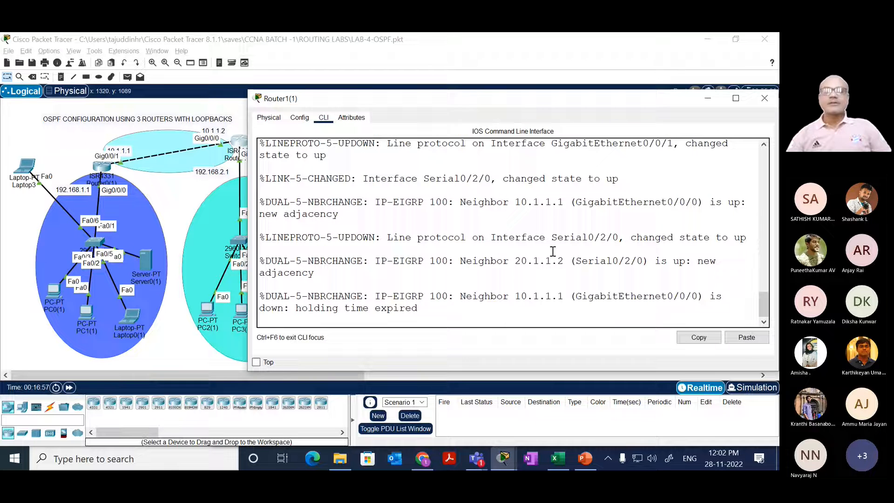
# Step: Start Router1(1)'s console session and enter privileged EXEC mode with en
pyautogui.tripleClick(554, 251)
pyautogui.press('Return')
pyautogui.press('Return')
pyautogui.press('Return')
pyautogui.press('Return')
pyautogui.press('Return')
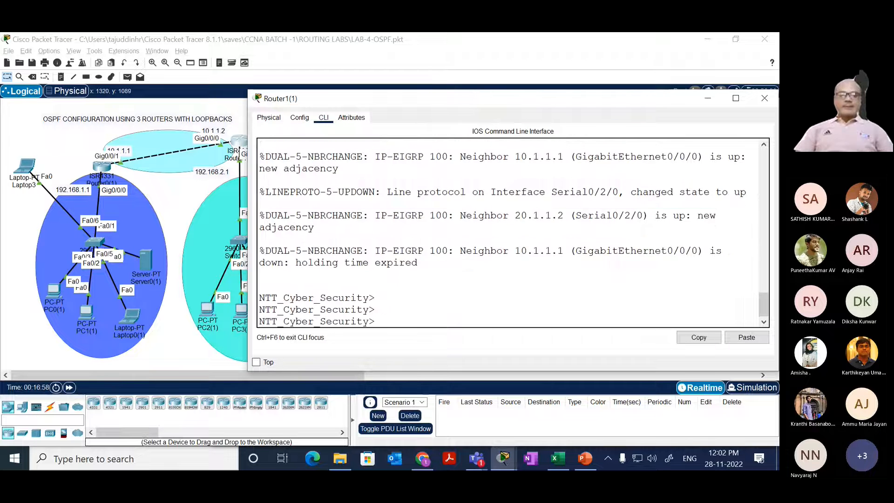
pyautogui.write('en')
pyautogui.press('Return')
pyautogui.press('Return')
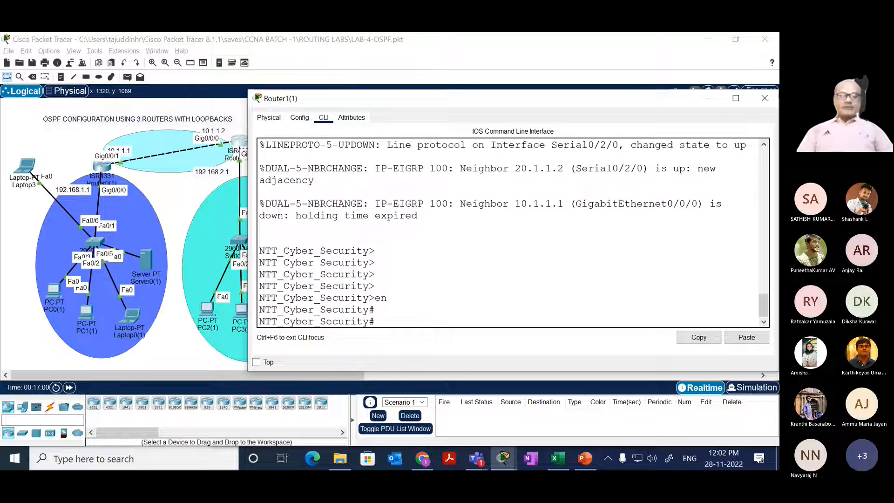
# Step: Display Router1(1)'s full routing table with show ip route
pyautogui.write('sh')
pyautogui.press('Tab')
pyautogui.write('ip rou')
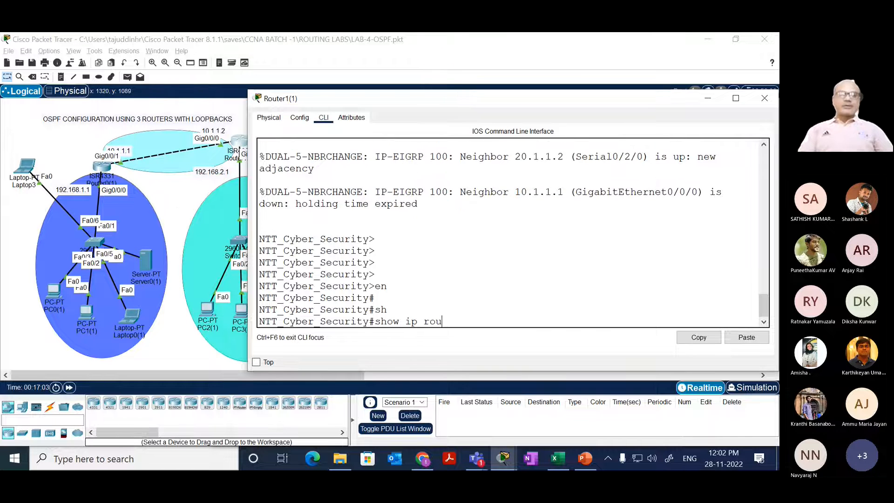
pyautogui.press('Tab')
pyautogui.press('Return')
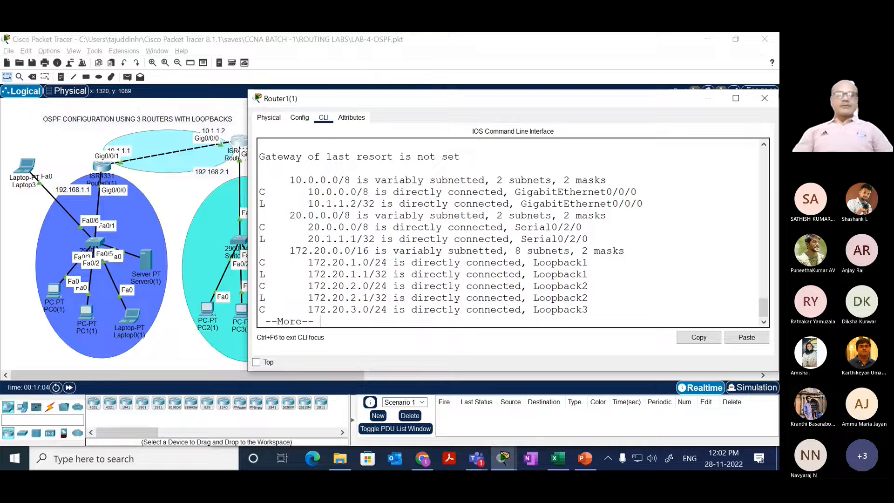
pyautogui.press('space')
# Step: Display only Router1(1)'s EIGRP routes with show ip route eigrp
pyautogui.press('Up')
pyautogui.write('e')
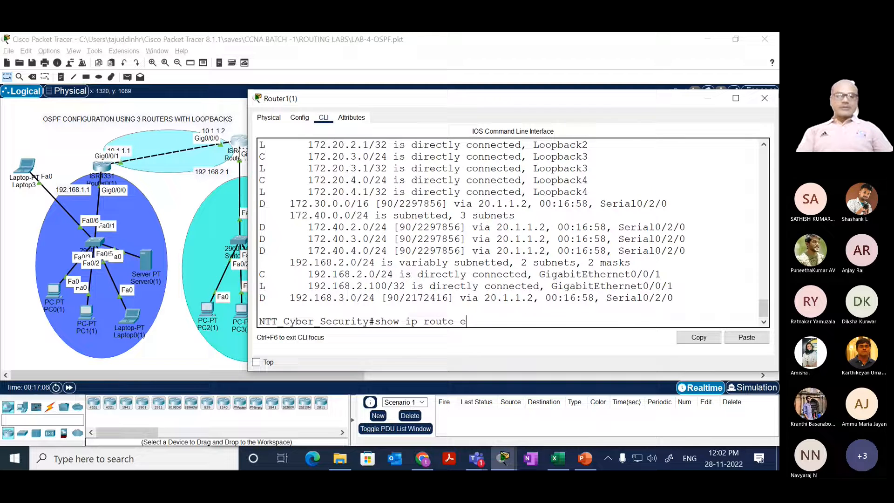
pyautogui.write('i')
pyautogui.press('Tab')
pyautogui.press('Return')
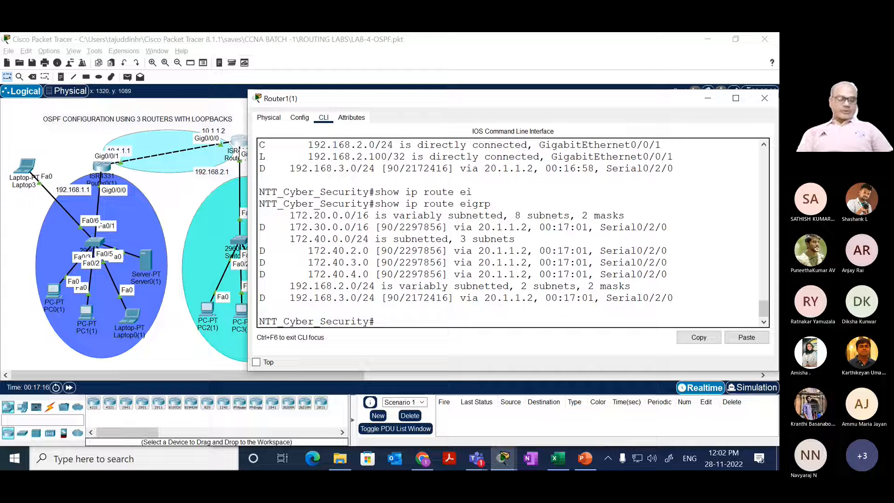
# Step: Enter Router1(1)'s EIGRP 100 configuration mode with conf t and router eigrp 100, and leave it with end
pyautogui.write('conf t')
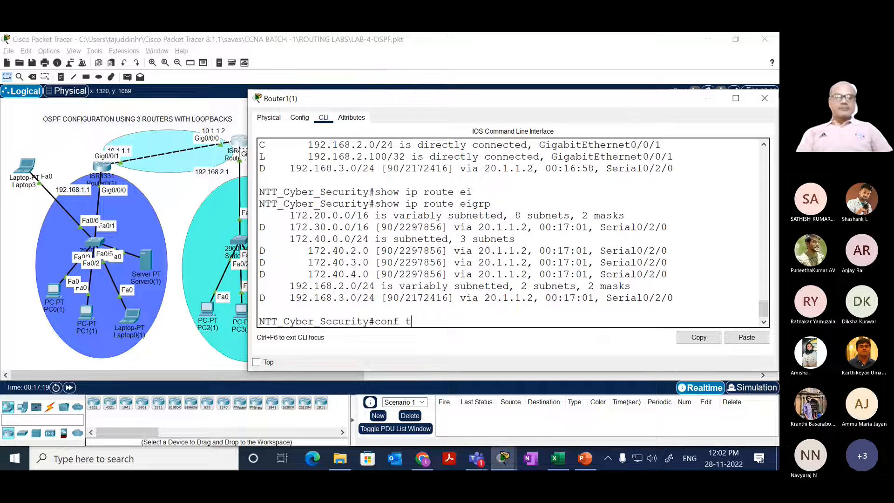
pyautogui.press('Return')
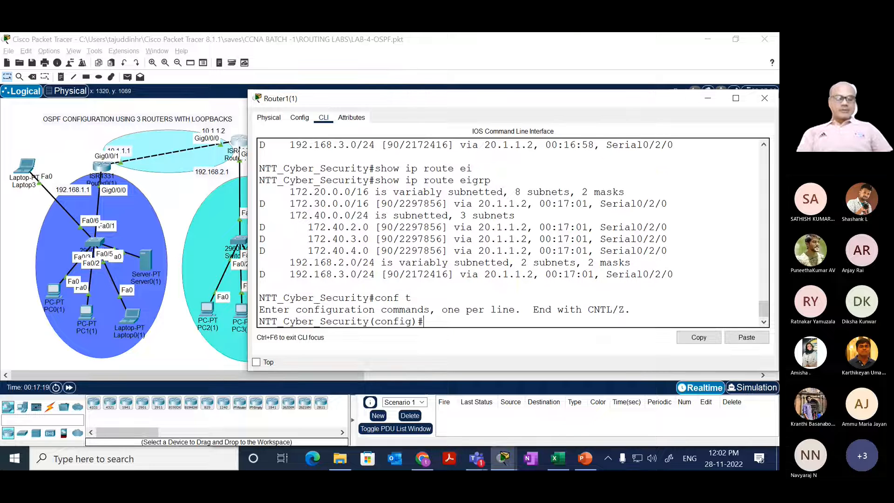
pyautogui.write('ruter e')
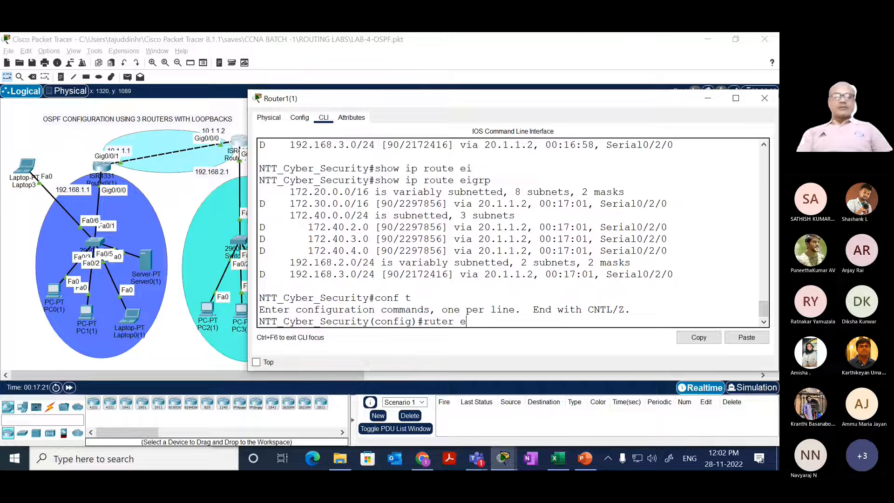
pyautogui.press('BackSpace')
pyautogui.press('BackSpace')
pyautogui.press('BackSpace')
pyautogui.press('BackSpace')
pyautogui.press('BackSpace')
pyautogui.press('BackSpace')
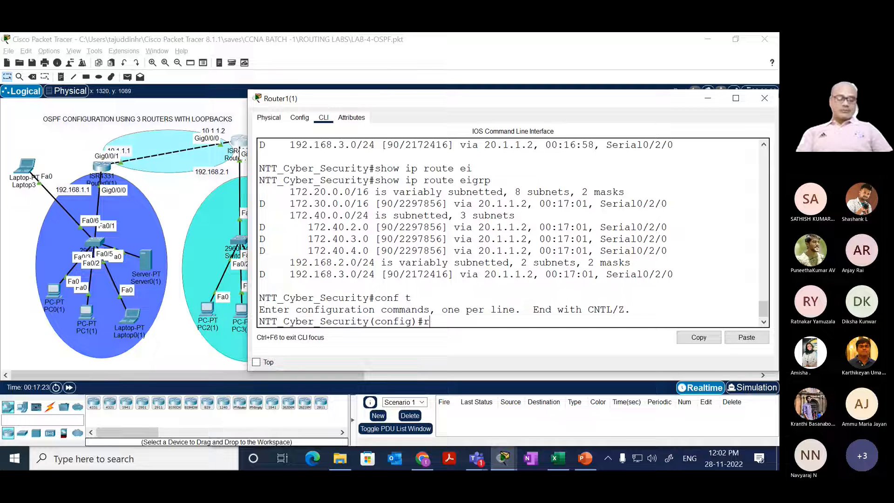
pyautogui.write('outer ei')
pyautogui.press('Tab')
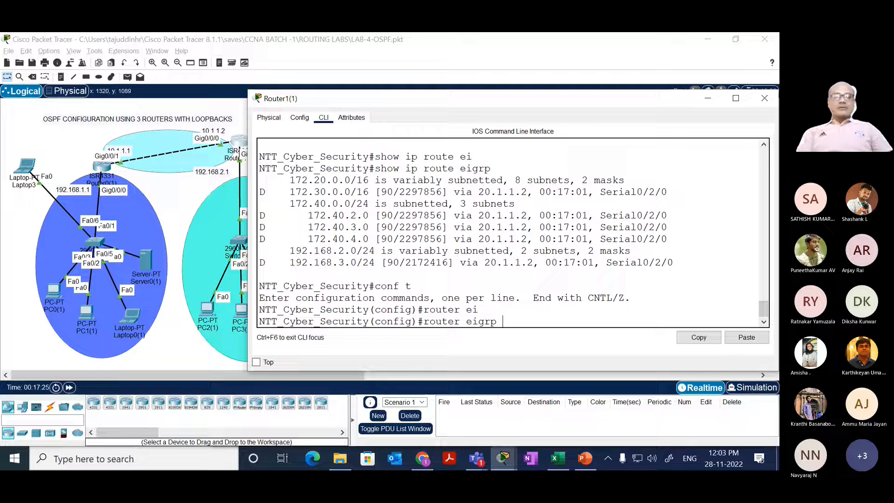
pyautogui.write('100')
pyautogui.press('Return')
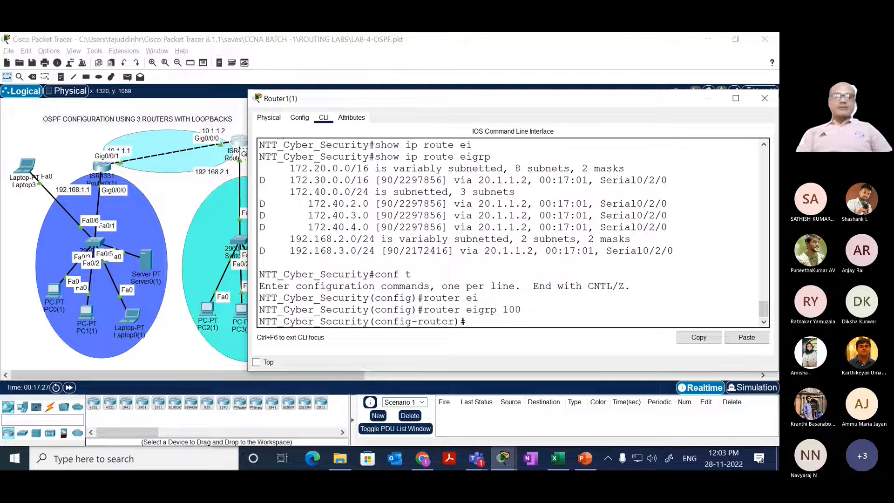
pyautogui.press('Return')
pyautogui.press('Return')
pyautogui.write('end')
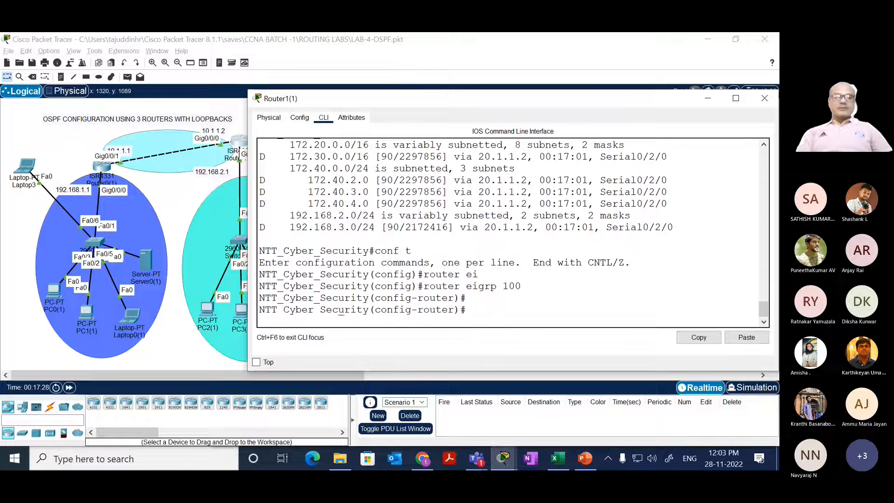
pyautogui.press('Return')
pyautogui.press('Return')
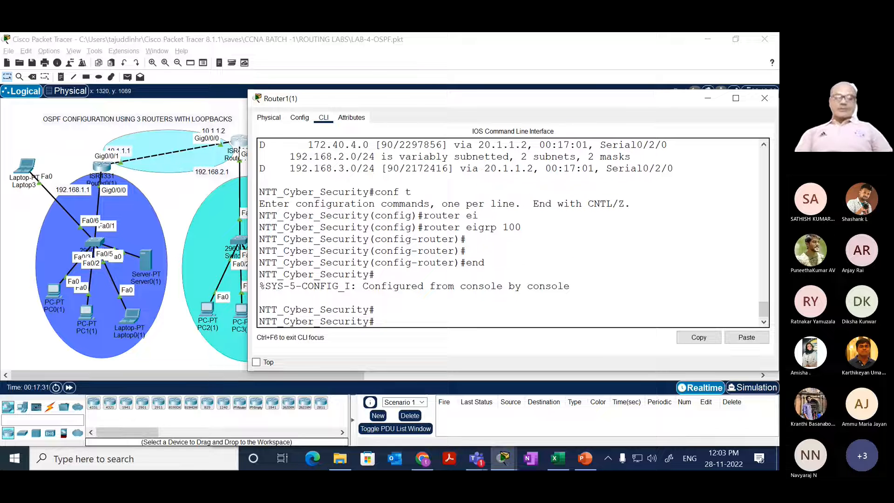
# Step: Recheck Router1(1)'s EIGRP routes with show ip route eigrp
pyautogui.write('show ip route eigrp')
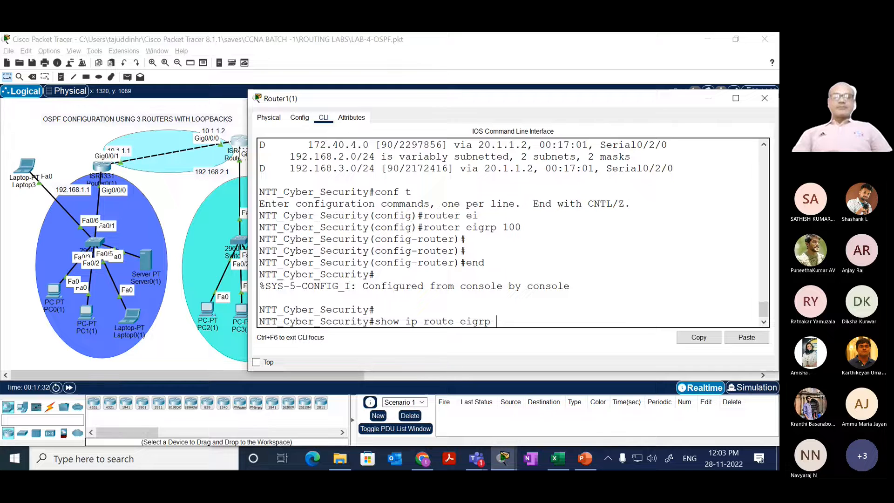
pyautogui.press('Return')
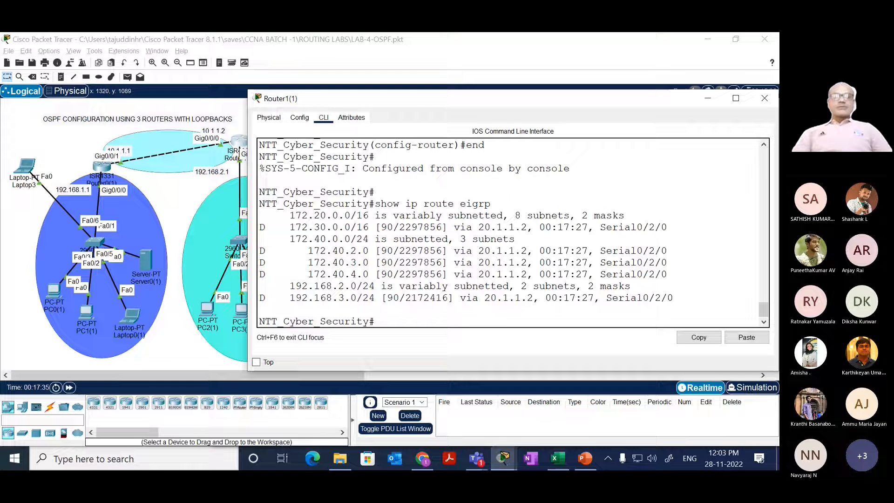
pyautogui.press('Up')
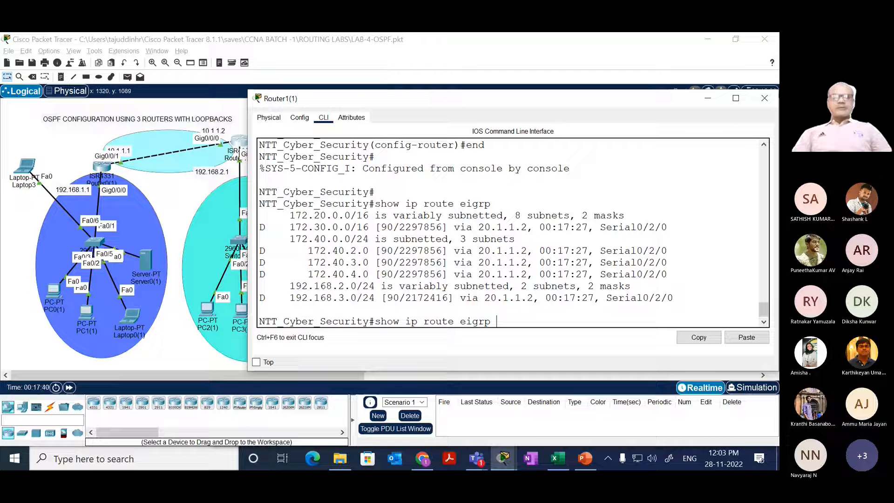
pyautogui.press('BackSpace')
pyautogui.press('BackSpace')
pyautogui.press('BackSpace')
pyautogui.press('BackSpace')
pyautogui.press('BackSpace')
pyautogui.press('BackSpace')
pyautogui.press('BackSpace')
pyautogui.press('BackSpace')
pyautogui.press('BackSpace')
pyautogui.press('BackSpace')
pyautogui.press('BackSpace')
pyautogui.press('BackSpace')
pyautogui.press('BackSpace')
pyautogui.press('BackSpace')
pyautogui.press('BackSpace')
pyautogui.press('BackSpace')
pyautogui.press('BackSpace')
pyautogui.press('BackSpace')
pyautogui.press('BackSpace')
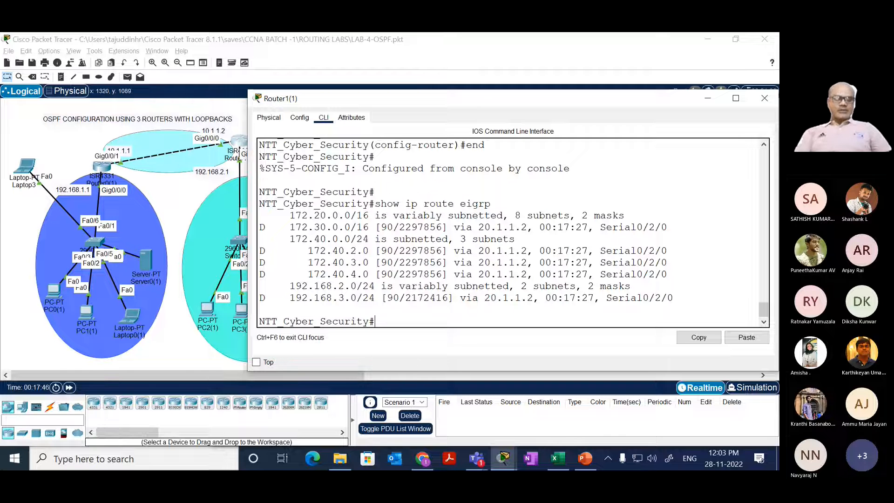
# Step: Display Router1(1)'s running configuration and examine the networks listed under router eigrp 100
pyautogui.write('sh')
pyautogui.press('Tab')
pyautogui.write('ru')
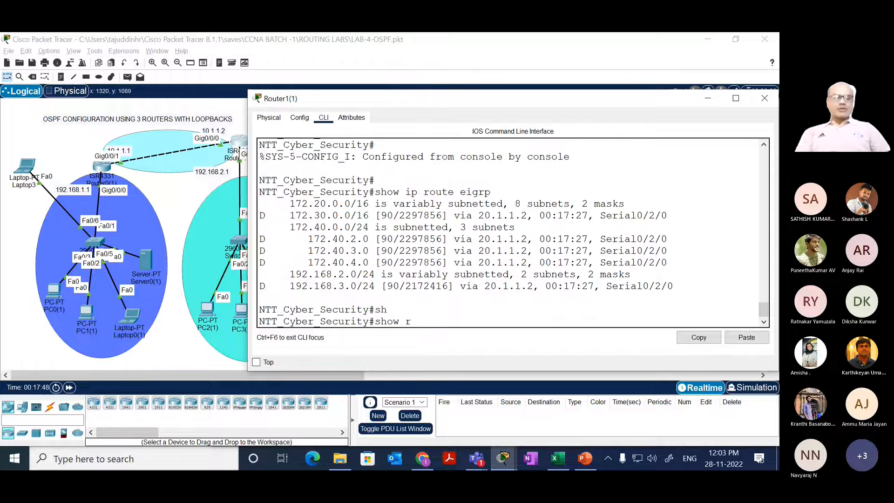
pyautogui.press('Tab')
pyautogui.press('Return')
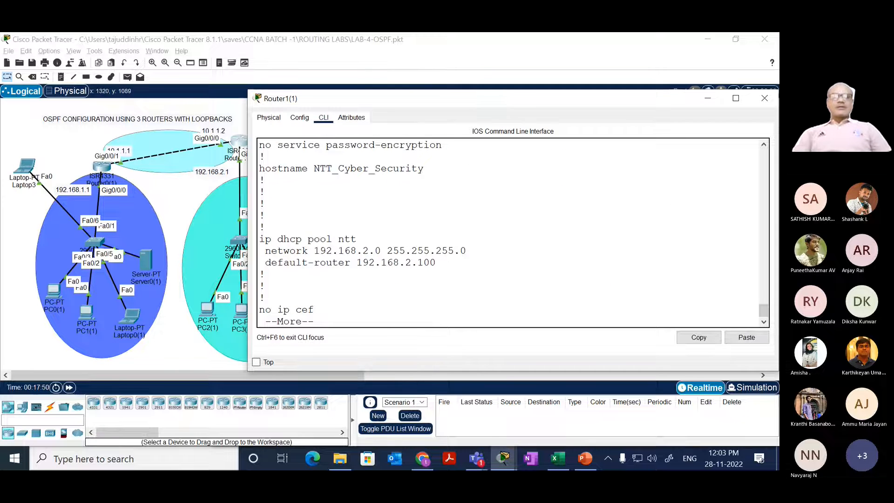
pyautogui.press('space')
pyautogui.press('space')
pyautogui.press('space')
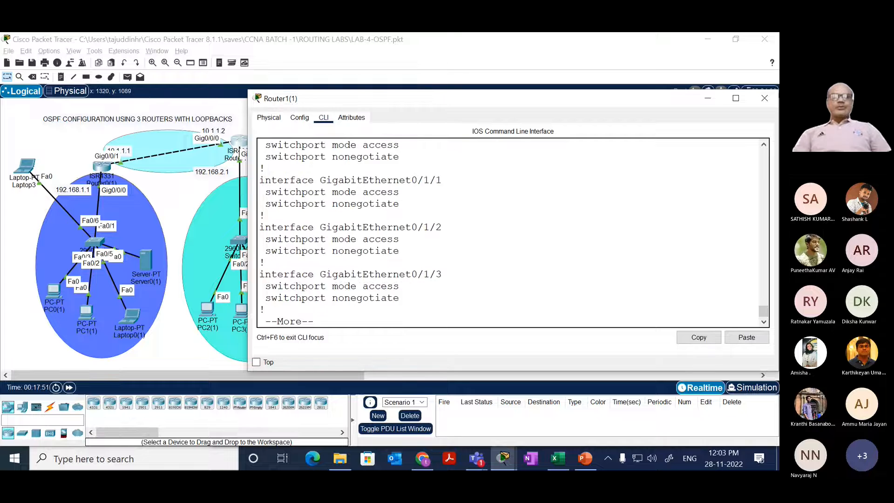
pyautogui.press('space')
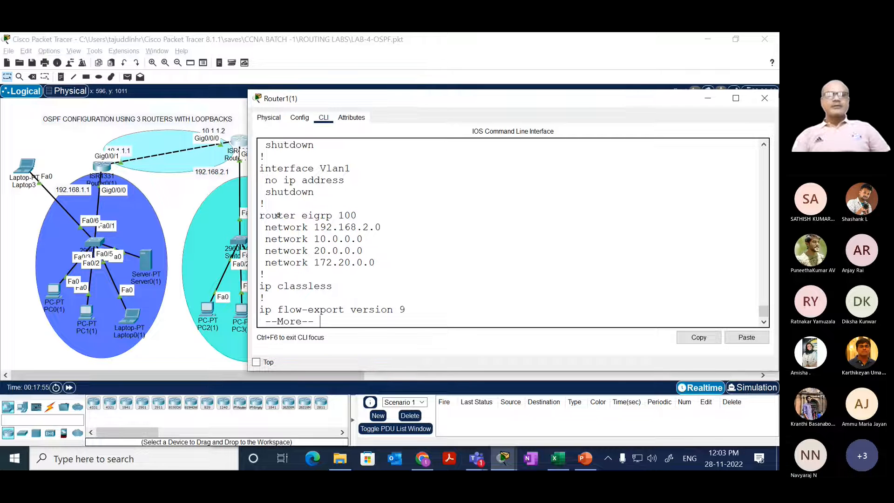
pyautogui.press('Return')
pyautogui.press('Return')
pyautogui.press('Return')
pyautogui.press('Return')
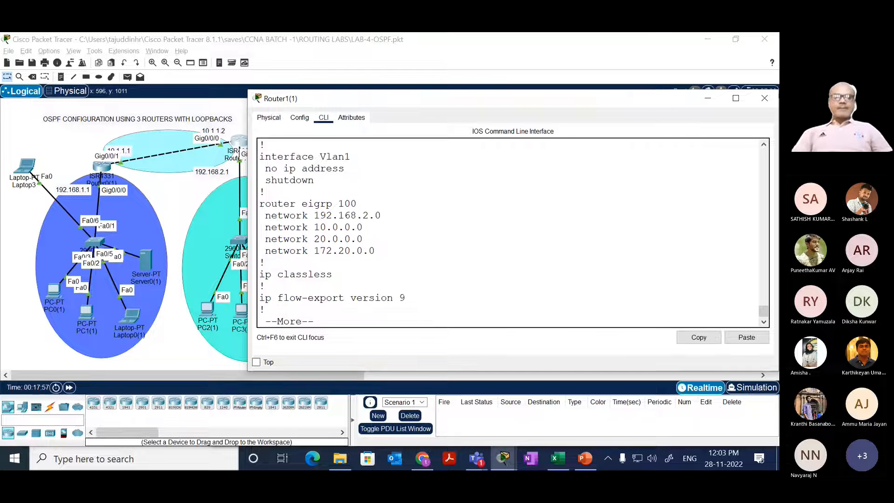
pyautogui.press('space')
pyautogui.press('space')
pyautogui.press('space')
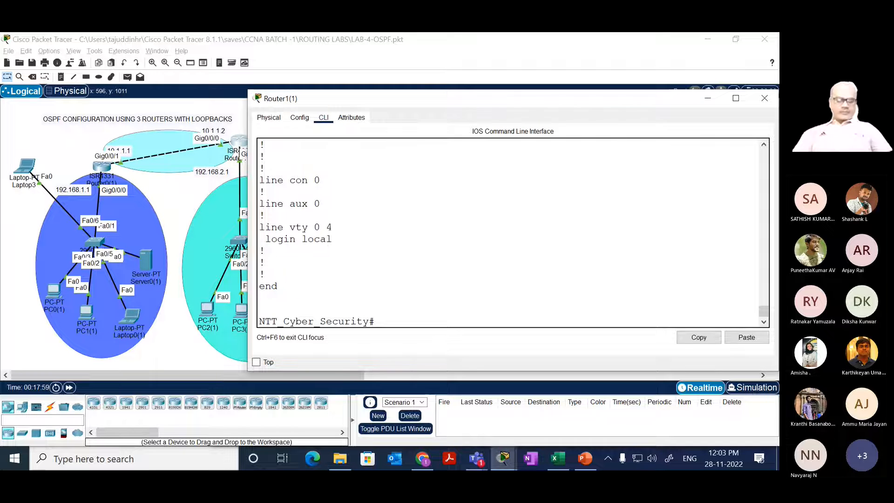
# Step: Save Router1(1)'s configuration with write
pyautogui.write('wri')
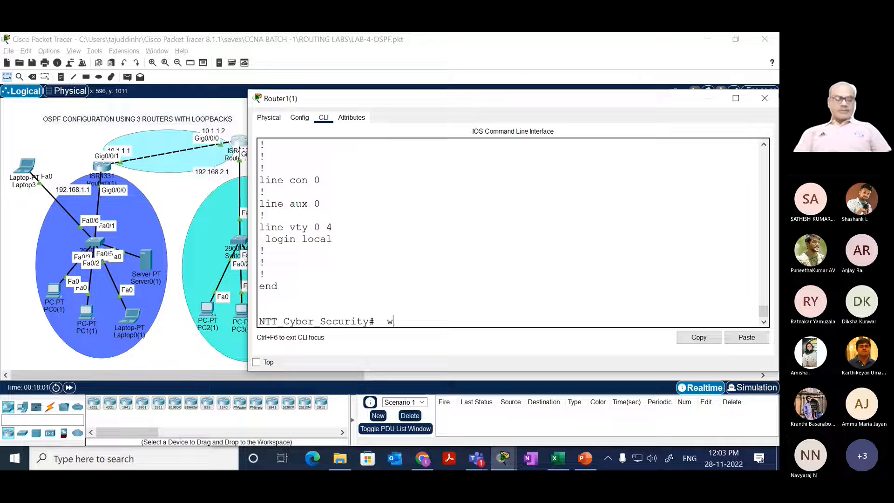
pyautogui.press('Tab')
pyautogui.press('Return')
pyautogui.press('Return')
pyautogui.press('Return')
pyautogui.press('Return')
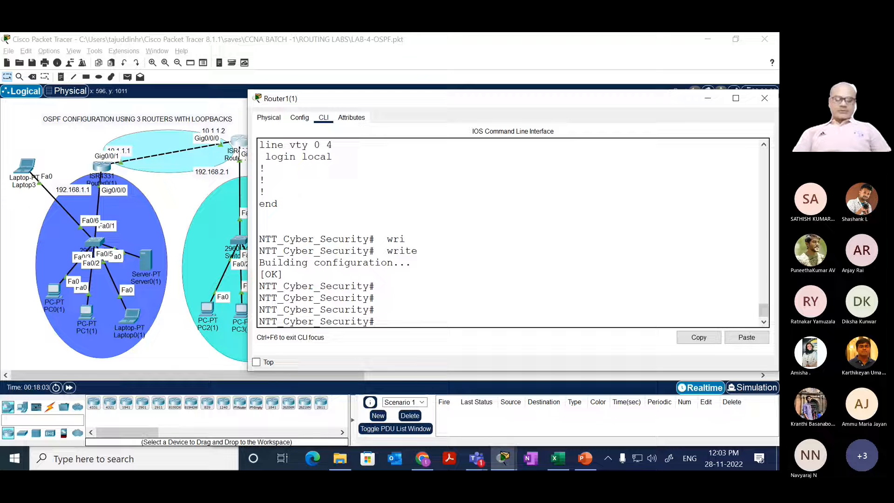
# Step: List Router1(1)'s EIGRP routes again with show ip route eigrp
pyautogui.press('Up')
pyautogui.press('Up')
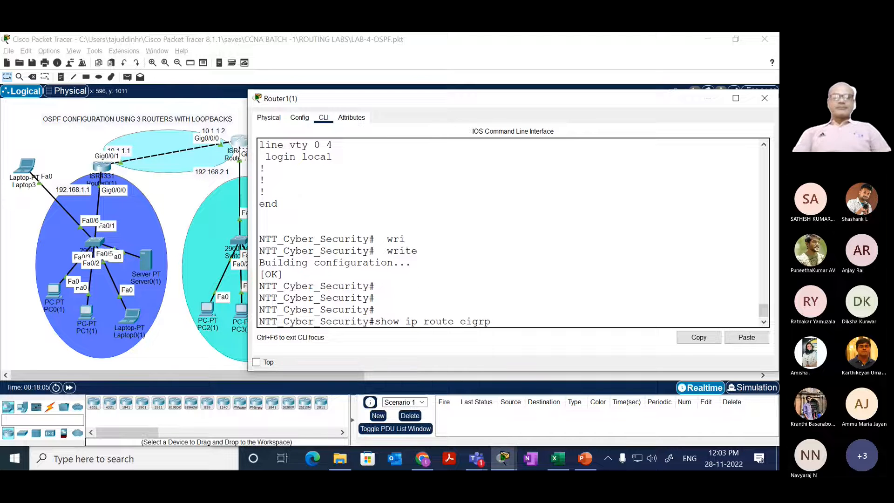
pyautogui.press('Return')
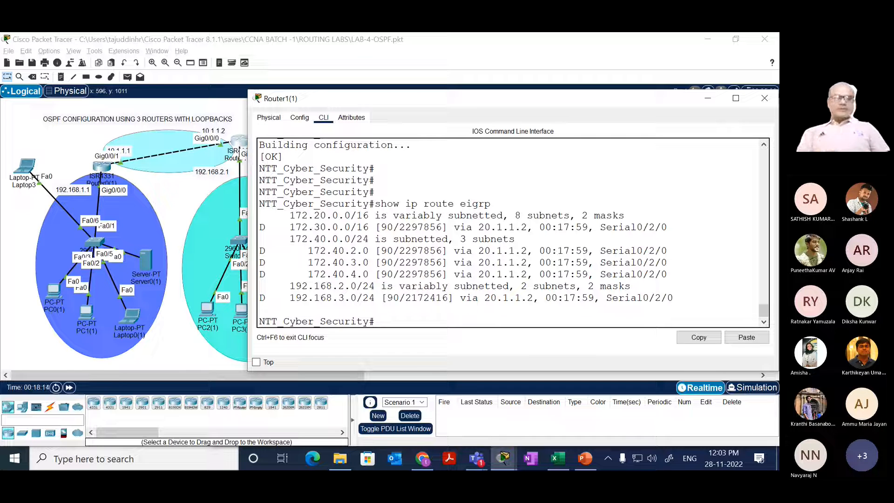
# Step: Remove EIGRP 100 from Router1(1) in global configuration mode with no router eigrp 100, and leave with end
pyautogui.write('conf t')
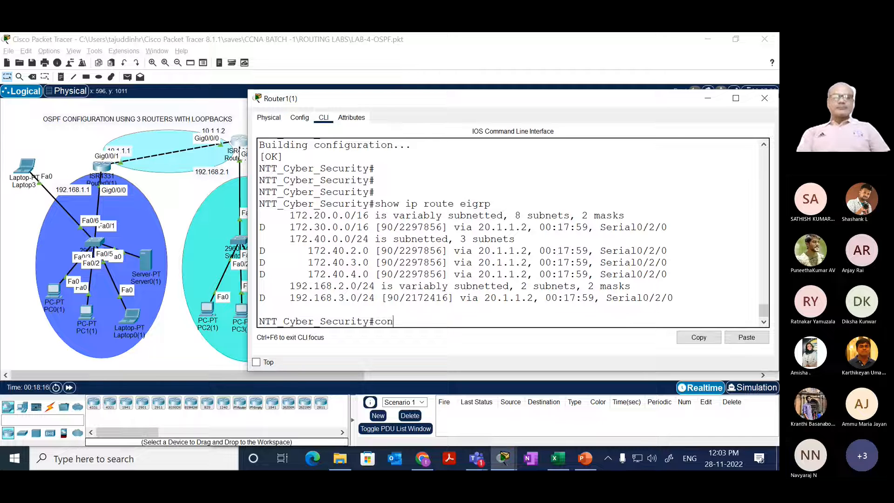
pyautogui.press('Return')
pyautogui.write('no r')
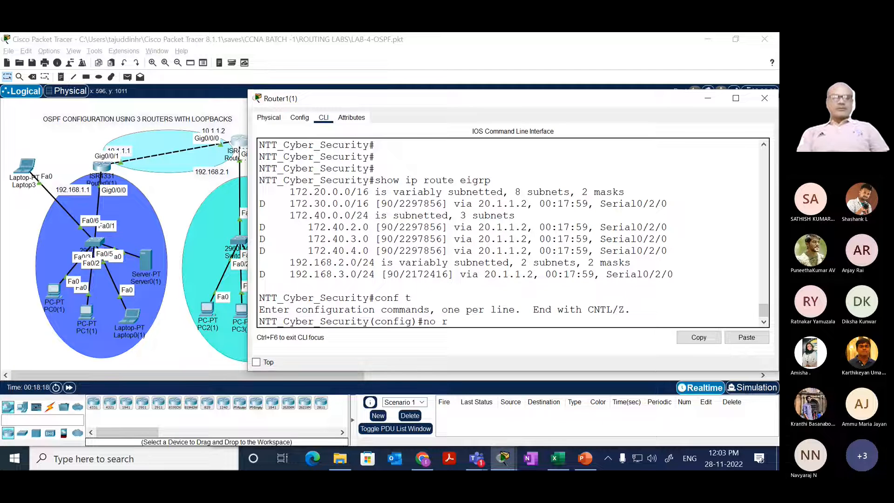
pyautogui.write('outere')
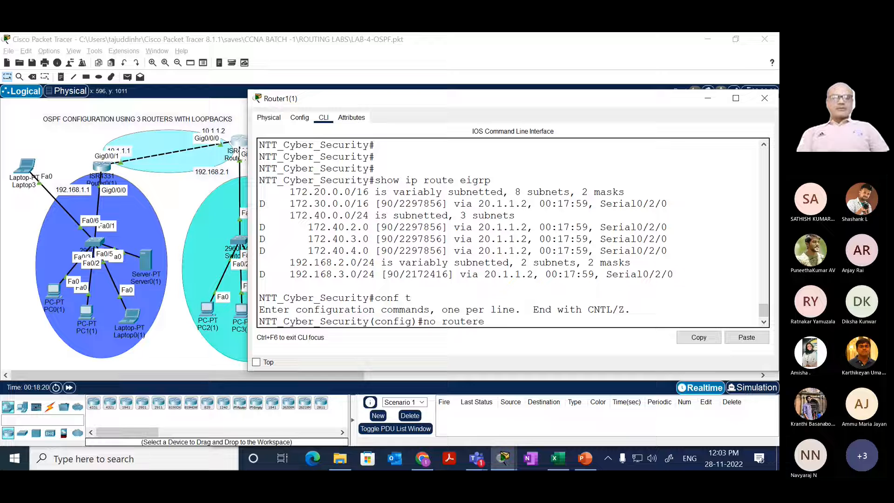
pyautogui.write('=')
pyautogui.press('BackSpace')
pyautogui.press('BackSpace')
pyautogui.write('edi')
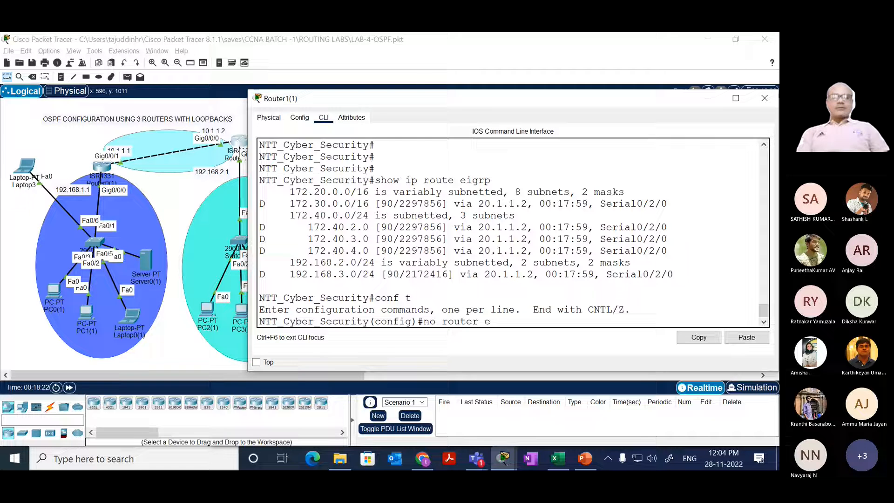
pyautogui.press('Tab')
pyautogui.press('BackSpace')
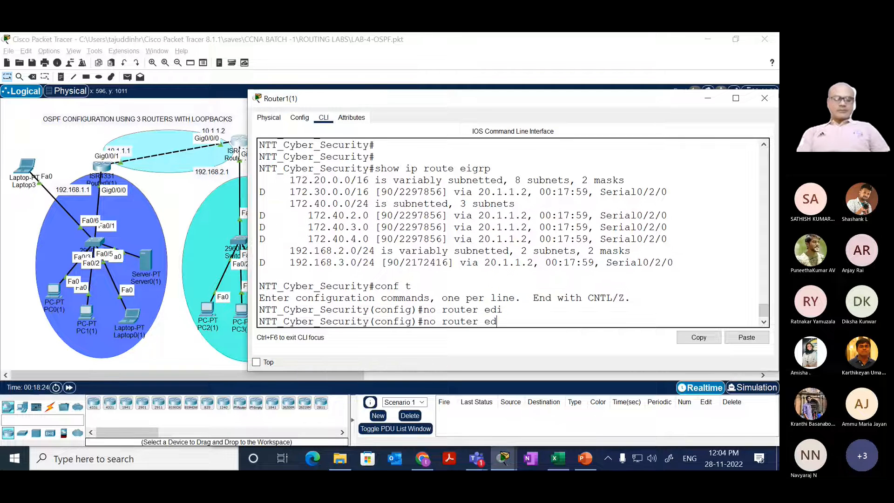
pyautogui.press('BackSpace')
pyautogui.write('iG')
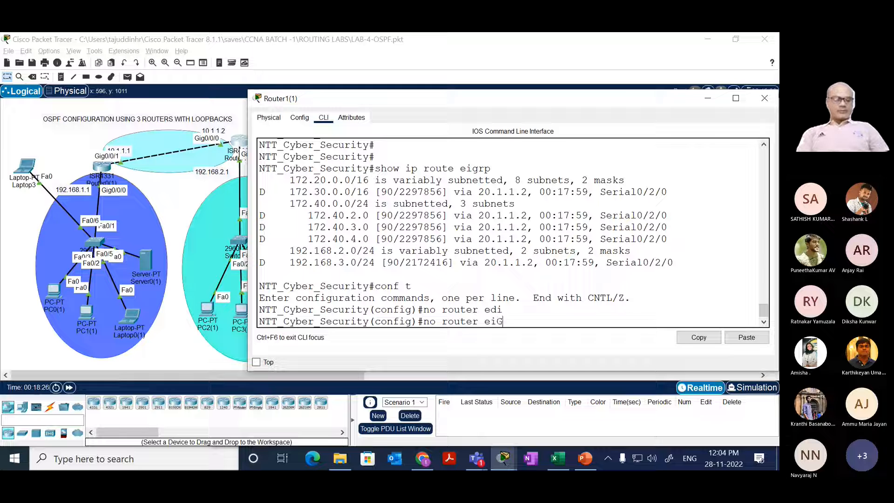
pyautogui.write('RP ')
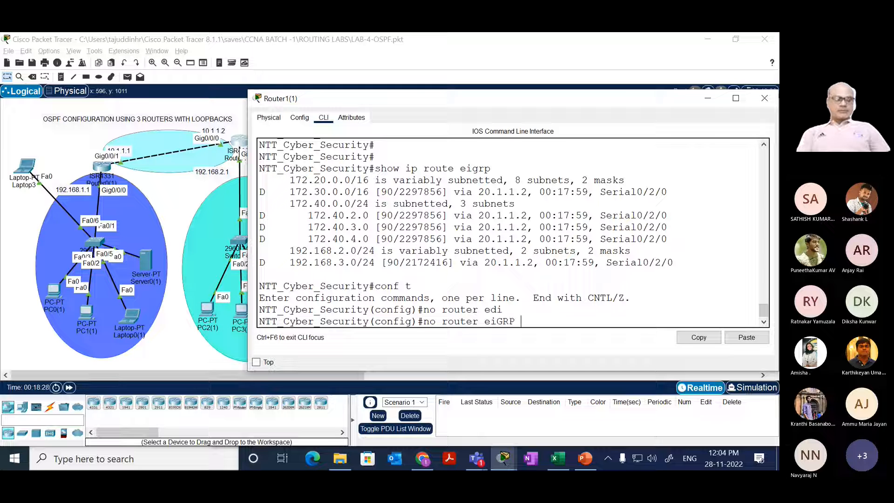
pyautogui.write('100')
pyautogui.press('Return')
pyautogui.press('Return')
pyautogui.press('Return')
pyautogui.press('Return')
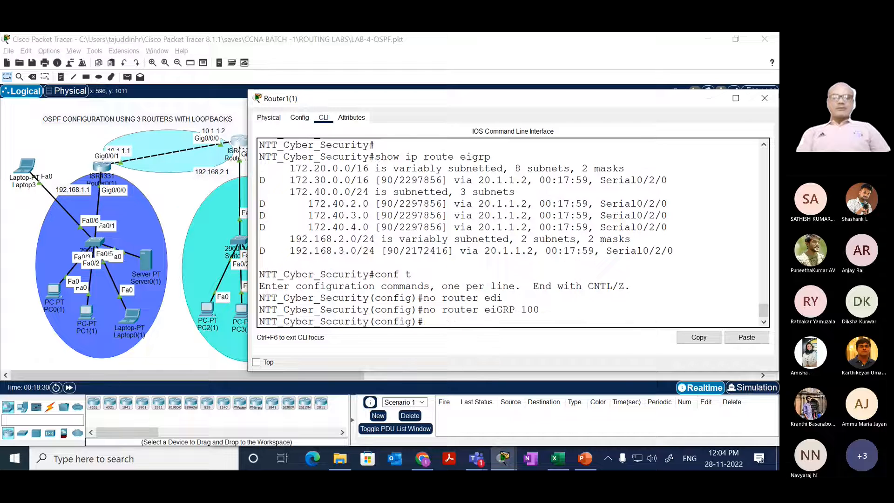
pyautogui.write('END')
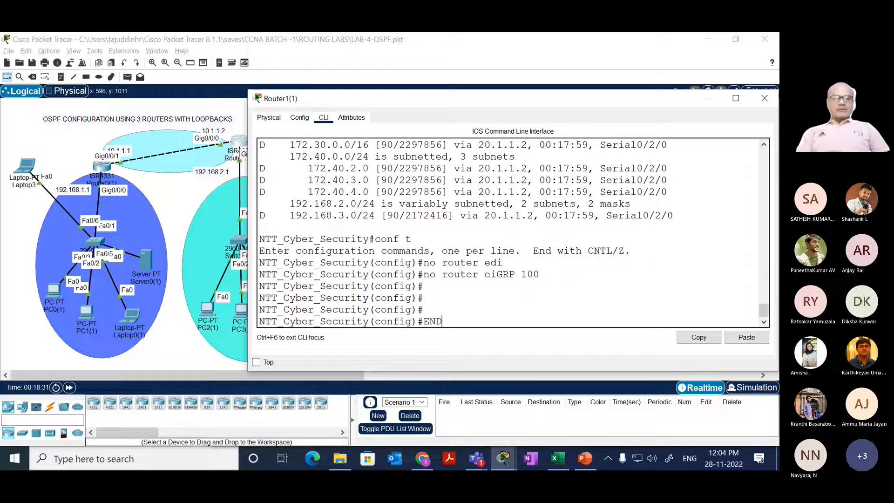
pyautogui.press('Return')
# Step: Check Router1(1) for remaining EIGRP routes with show ip route eigrp
pyautogui.write('show ip route eigrp')
pyautogui.press('Return')
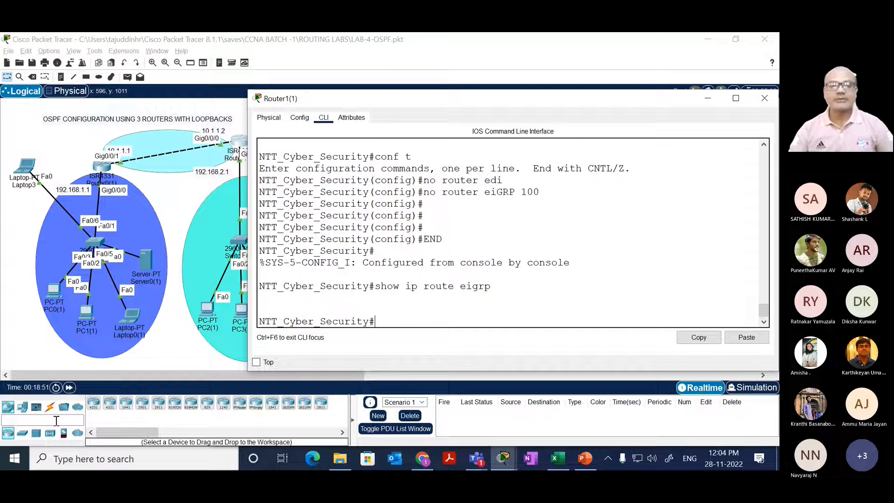
# Step: Return to the topology, open Router2's command line and widen its window
pyautogui.click(172, 204)
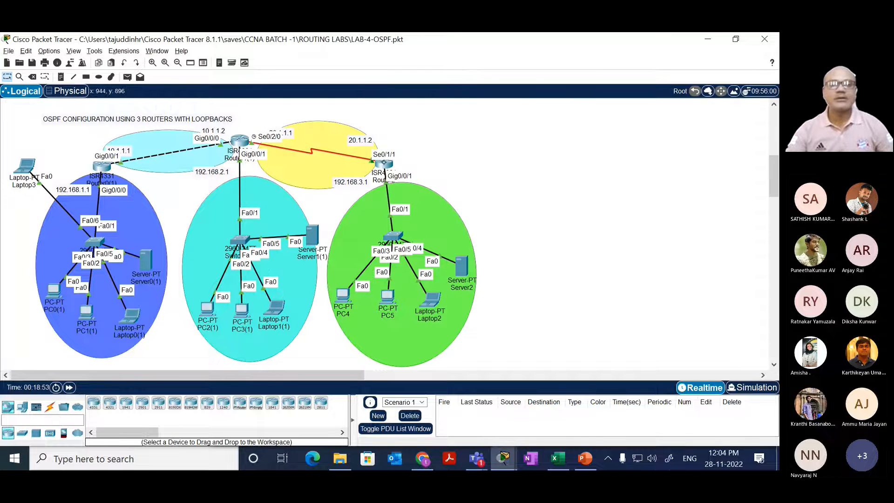
pyautogui.click(383, 163)
pyautogui.click(325, 118)
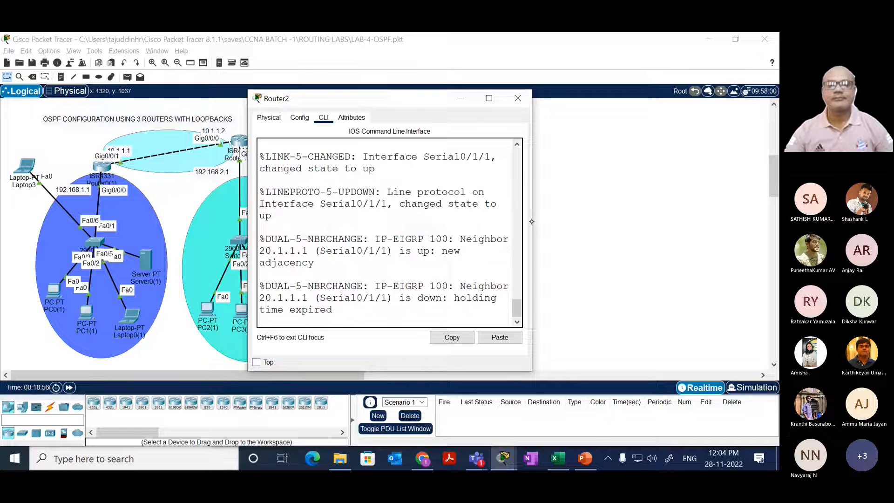
pyautogui.moveTo(531, 222); pyautogui.dragTo(777, 222)
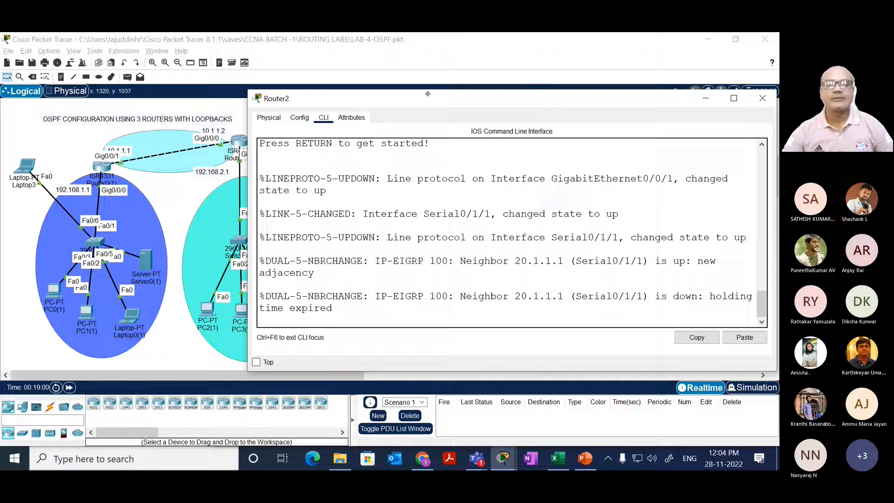
pyautogui.moveTo(427, 99); pyautogui.dragTo(426, 91)
pyautogui.moveTo(622, 214); pyautogui.dragTo(328, 183)
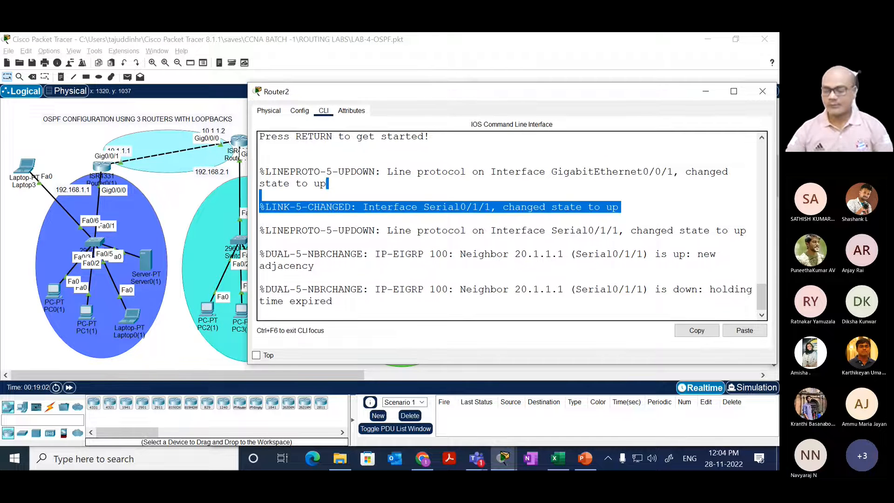
# Step: Start the Router2 console session and enter privileged mode with enable
pyautogui.press('Return')
pyautogui.press('Return')
pyautogui.press('Return')
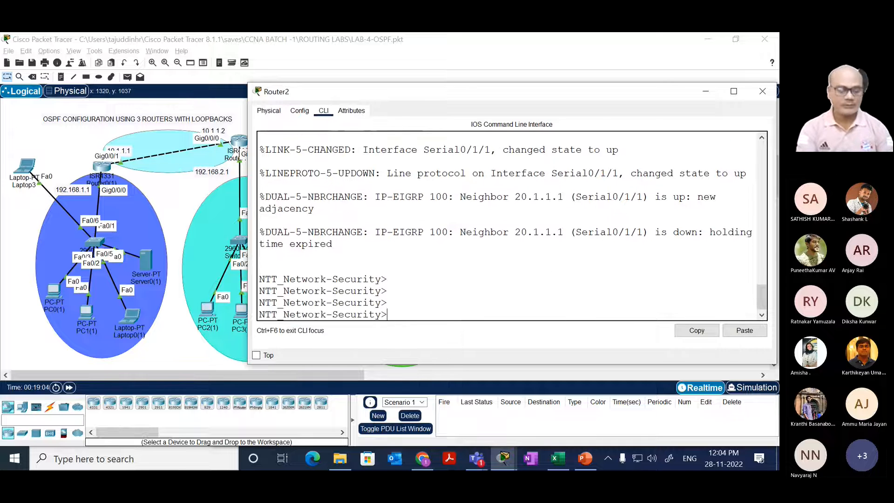
pyautogui.write('EN')
pyautogui.press('Tab')
pyautogui.press('Return')
# Step: Display Router2's EIGRP routes with show ip route eigrp
pyautogui.press('Return')
pyautogui.write('SH')
pyautogui.press('Tab')
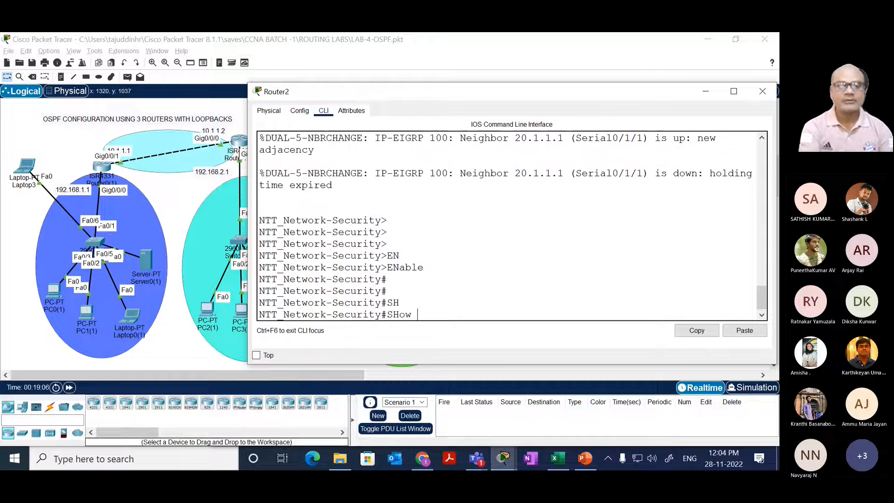
pyautogui.write('IP ROU')
pyautogui.press('Tab')
pyautogui.write('EI')
pyautogui.press('Tab')
pyautogui.press('Return')
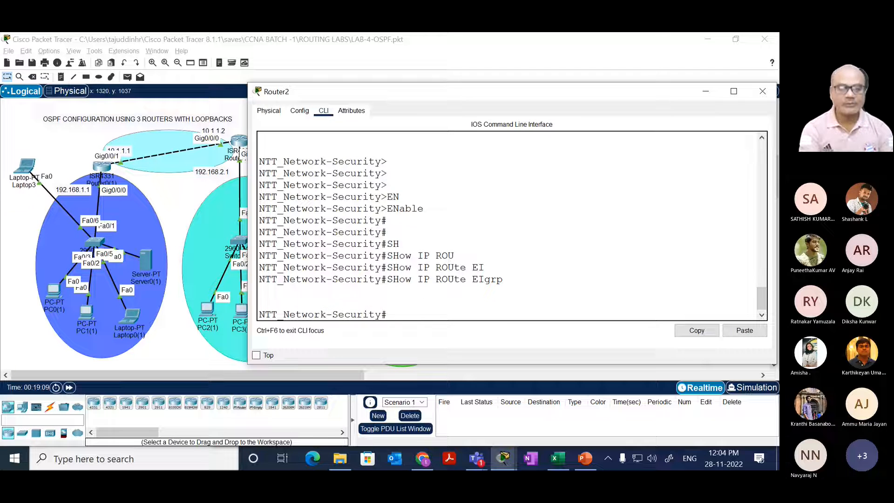
# Step: Remove EIGRP 100 from Router2 using conf t and no router eigrp 100, and leave configuration mode with end
pyautogui.write('conf t')
pyautogui.press('Return')
pyautogui.write('no')
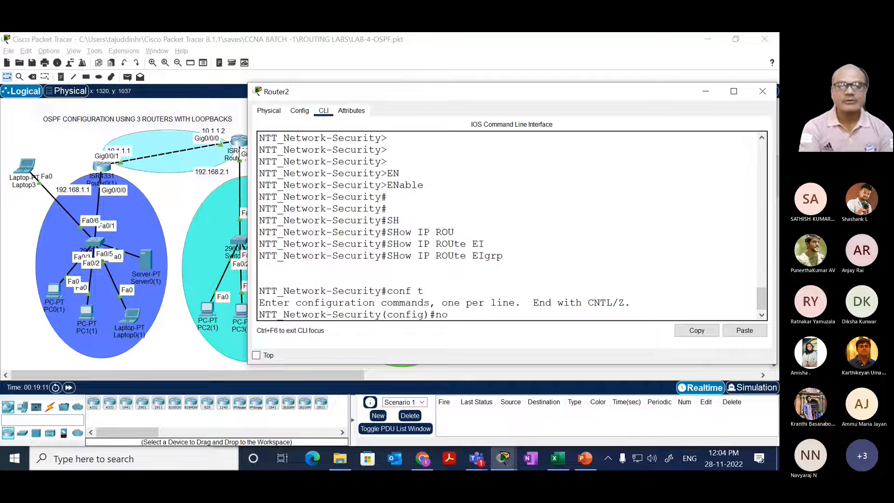
pyautogui.write(' router ei')
pyautogui.press('Tab')
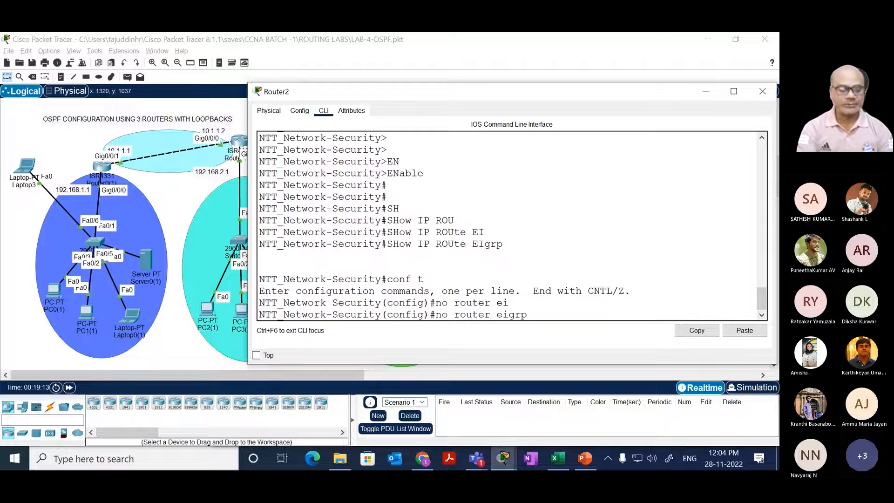
pyautogui.write('100')
pyautogui.press('Return')
pyautogui.press('Return')
pyautogui.press('Return')
pyautogui.write('end')
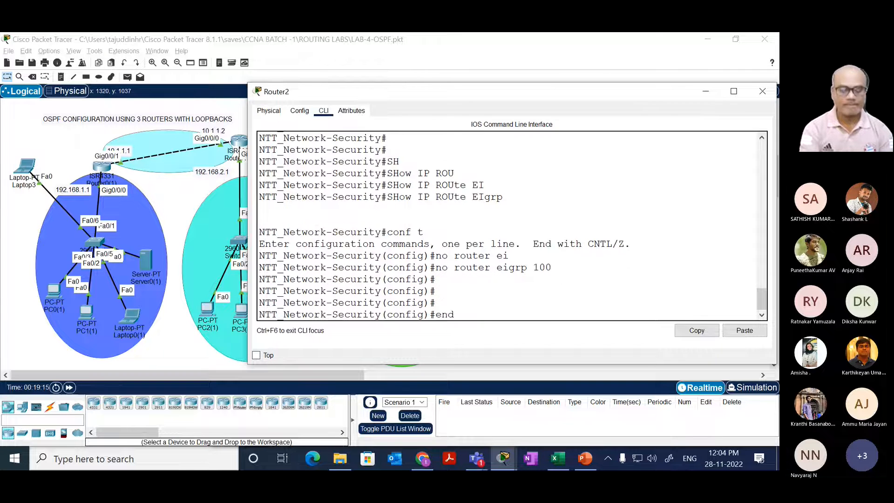
pyautogui.press('Return')
pyautogui.press('Return')
# Step: Recheck Router2 for EIGRP routes with show ip route eigrp
pyautogui.press('Return')
pyautogui.write('sh')
pyautogui.press('Tab')
pyautogui.write('ip rou')
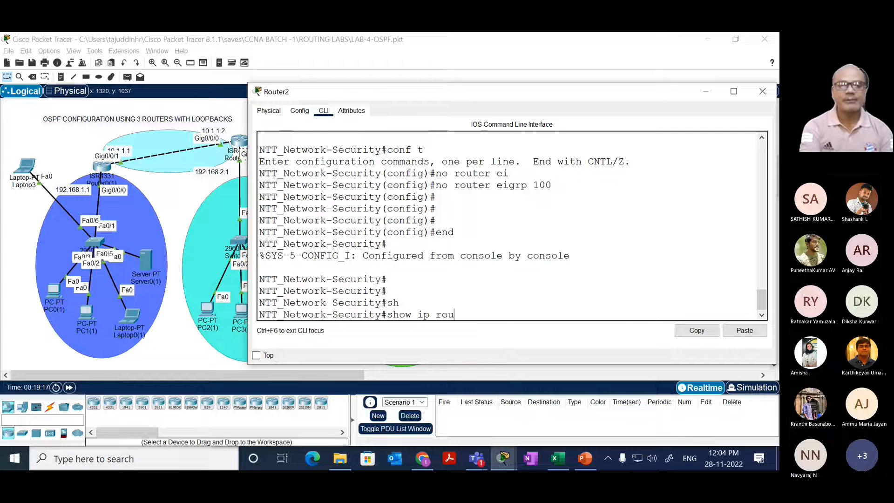
pyautogui.press('Tab')
pyautogui.write('ei')
pyautogui.press('Tab')
pyautogui.press('Return')
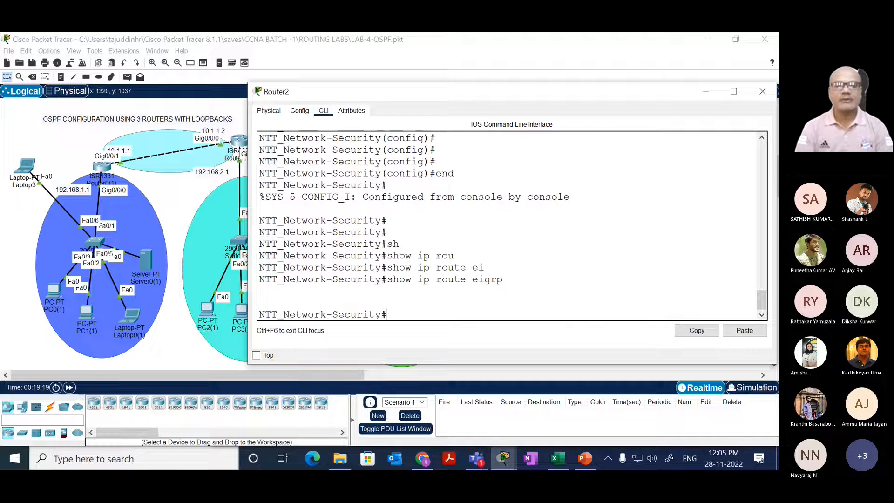
# Step: List Router2's interfaces and their IP addresses with show ip int brief
pyautogui.write('sh')
pyautogui.press('Tab')
pyautogui.write('ip int')
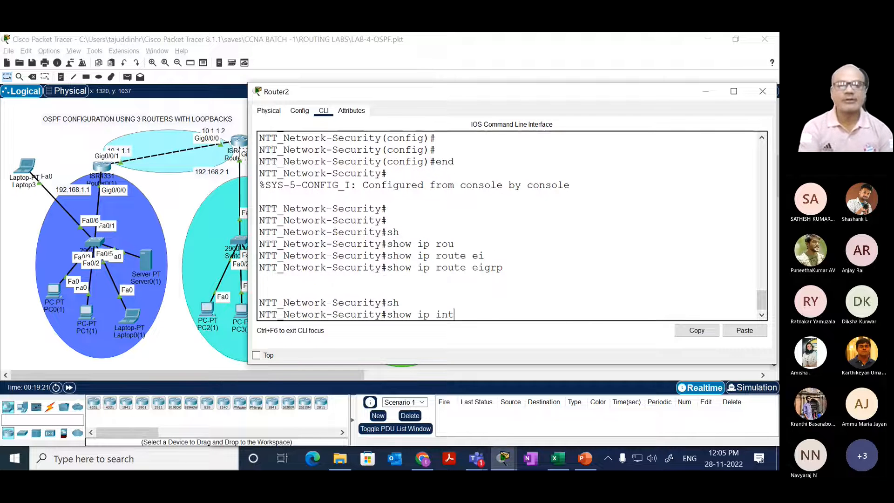
pyautogui.write(' brief')
pyautogui.press('Tab')
pyautogui.press('Return')
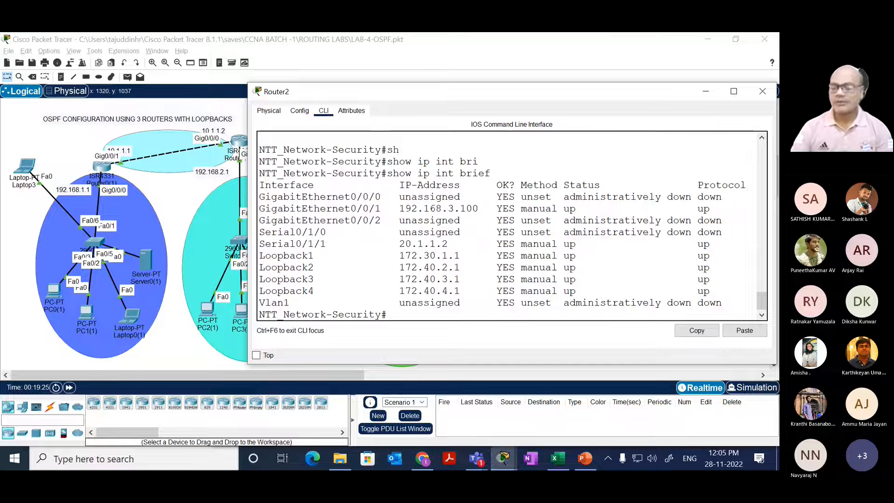
# Step: Switch to Router1(1)'s command line and list its interfaces with show ip int br
pyautogui.click(241, 140)
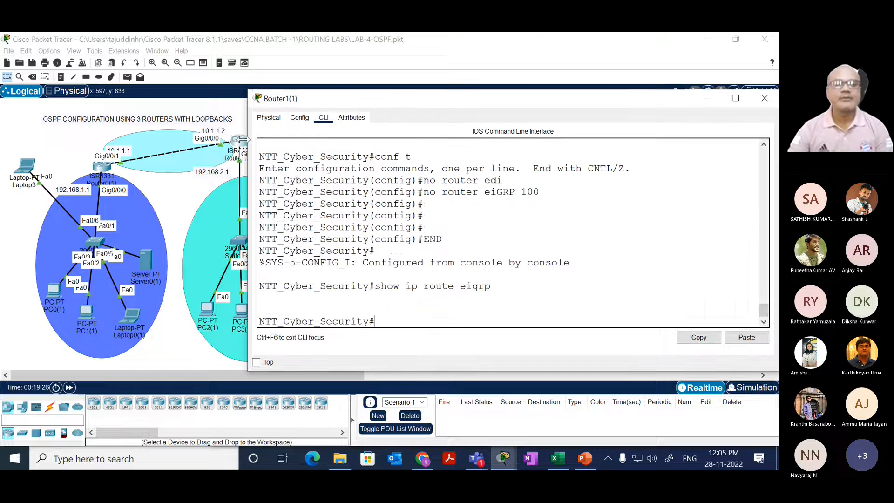
pyautogui.write('sh')
pyautogui.press('Tab')
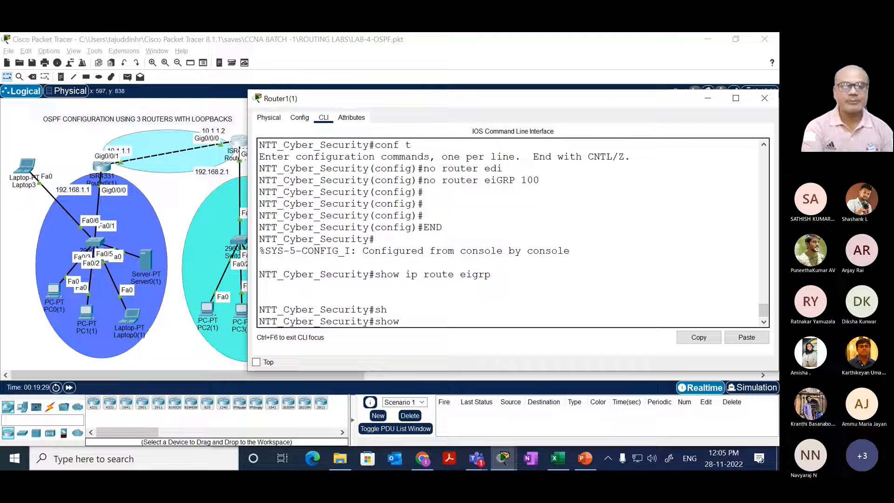
pyautogui.write('ip int br')
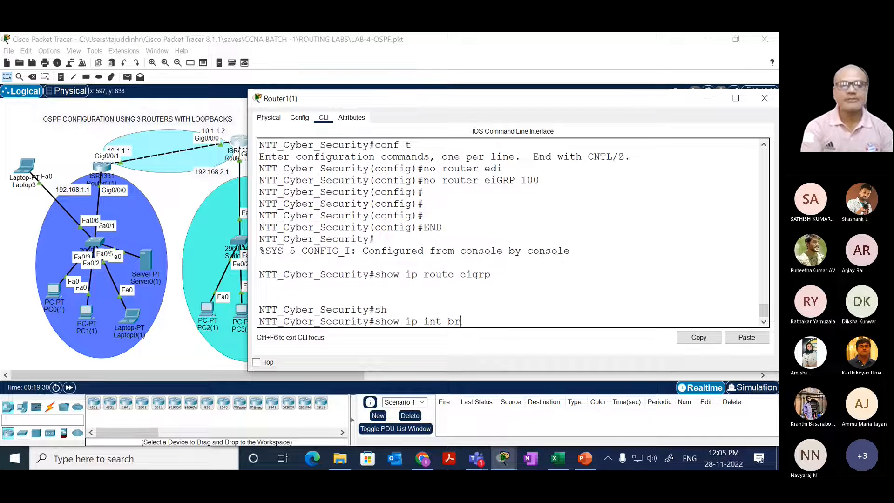
pyautogui.press('Return')
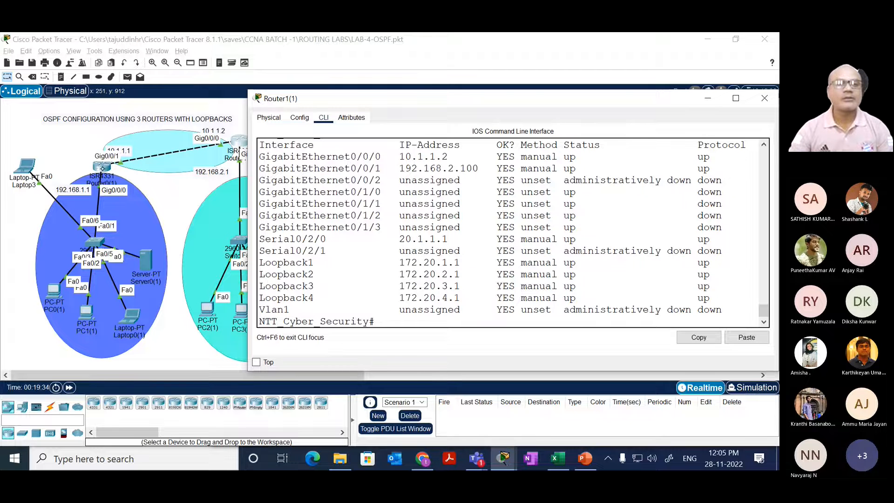
# Step: Switch to Router0(1)'s command line and check for EIGRP routes with show ip route eigrp
pyautogui.click(99, 166)
pyautogui.moveTo(329, 257); pyautogui.dragTo(384, 244)
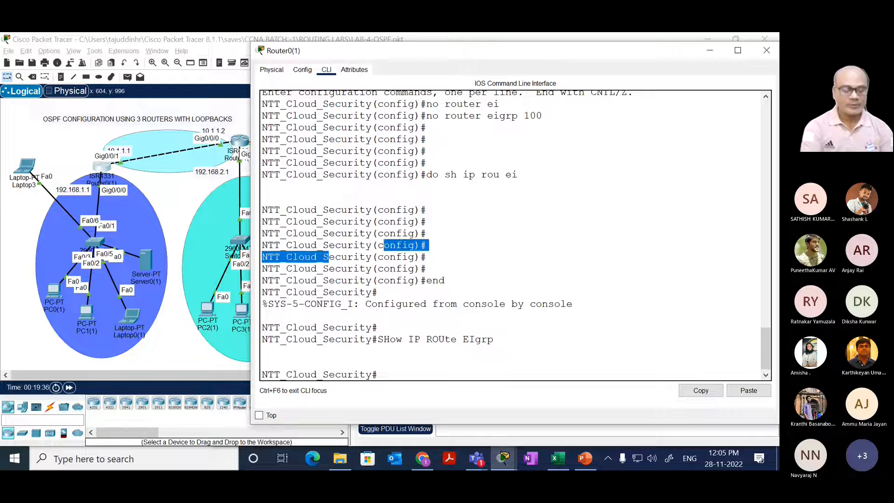
pyautogui.write('sh')
pyautogui.press('Tab')
pyautogui.write('ip rou')
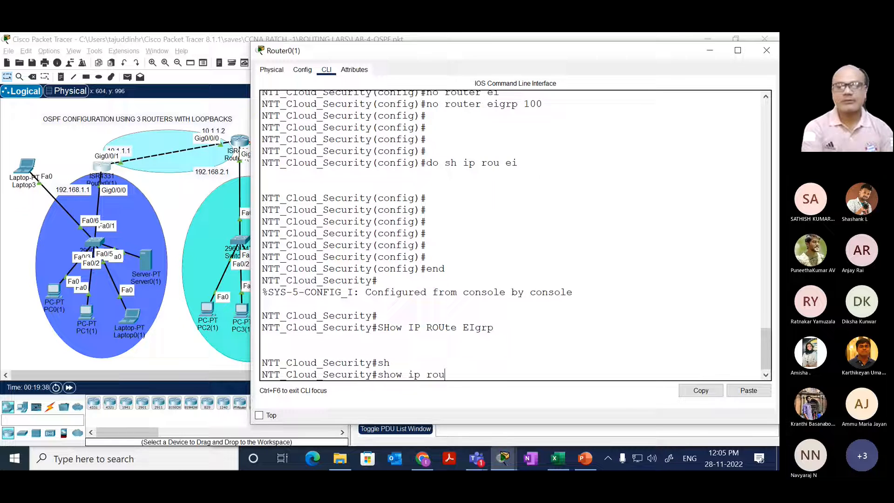
pyautogui.press('Tab')
pyautogui.write('ei')
pyautogui.press('Tab')
pyautogui.press('Return')
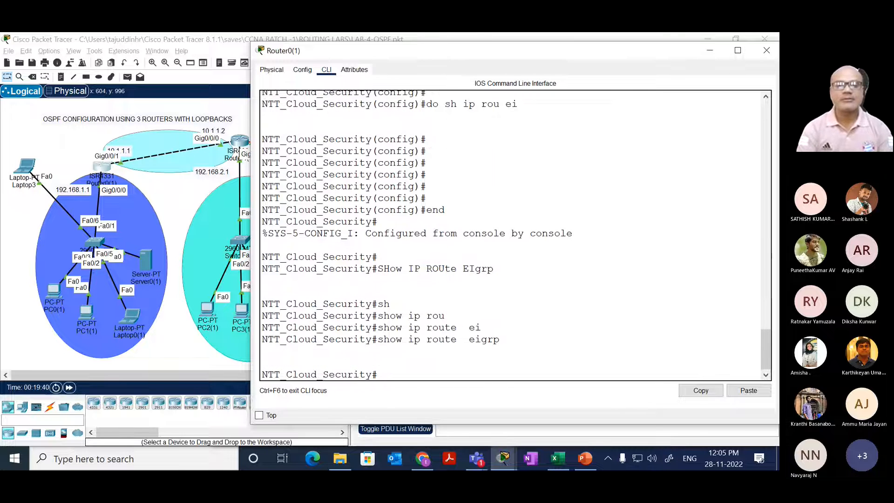
# Step: List Router0(1)'s interfaces and their IP addresses with show ip int brief
pyautogui.write('sh')
pyautogui.press('Tab')
pyautogui.write('ip int bri')
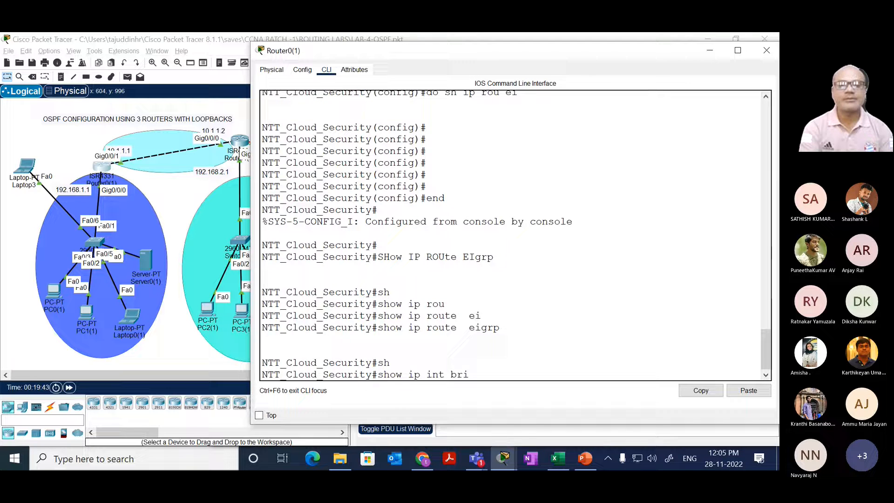
pyautogui.press('Tab')
pyautogui.press('Return')
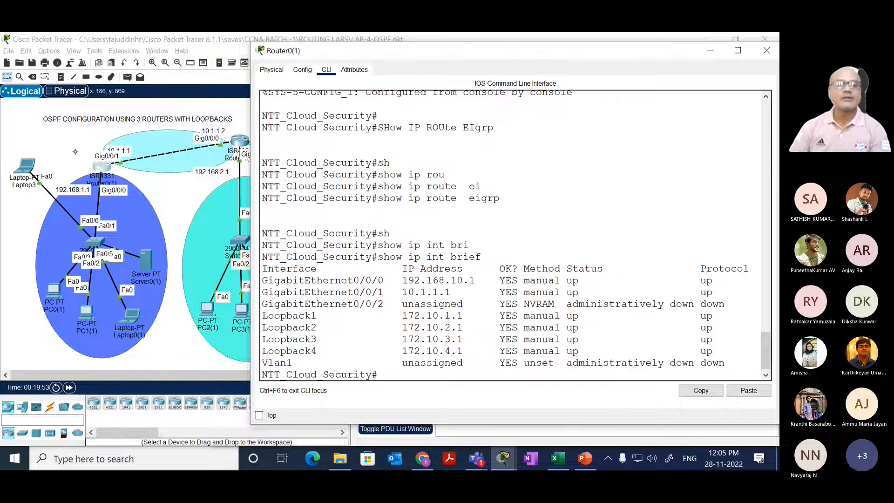
# Step: Change the 192.168.1.1 label below Router0(1) to 192.168.10.1/24 and move it clear of the Gig0/0/0 label
pyautogui.click(75, 151)
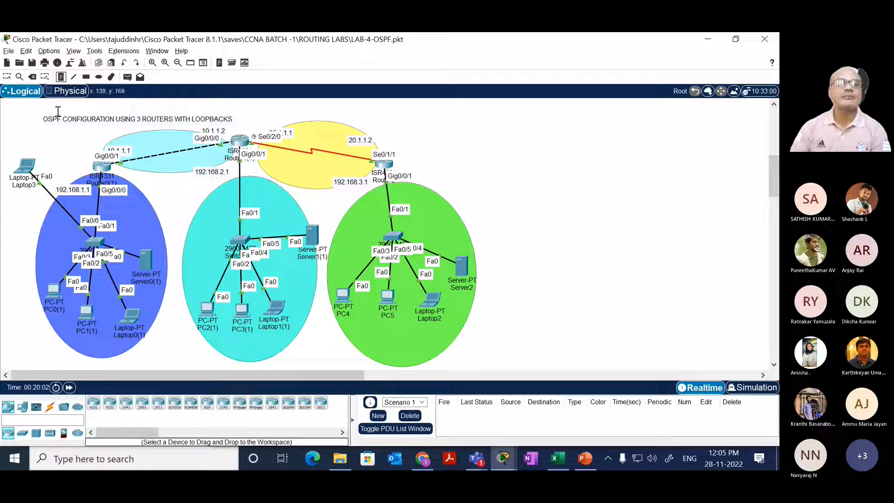
pyautogui.click(77, 189)
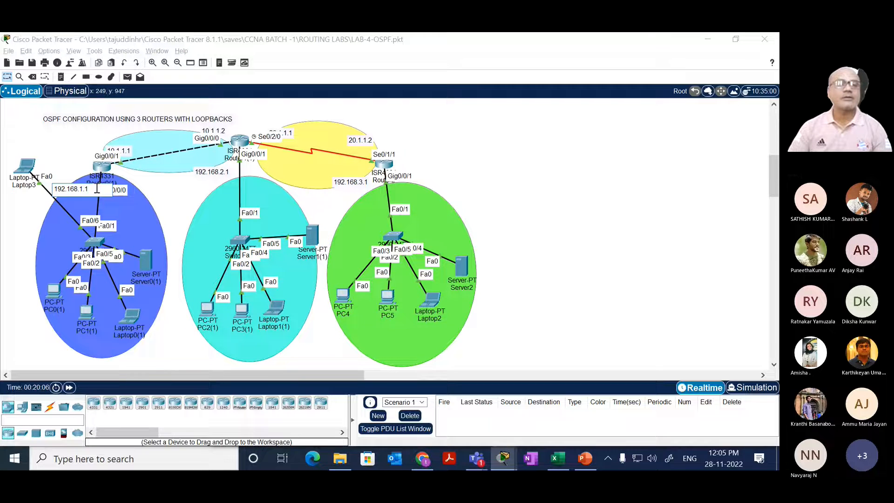
pyautogui.press('BackSpace')
pyautogui.press('BackSpace')
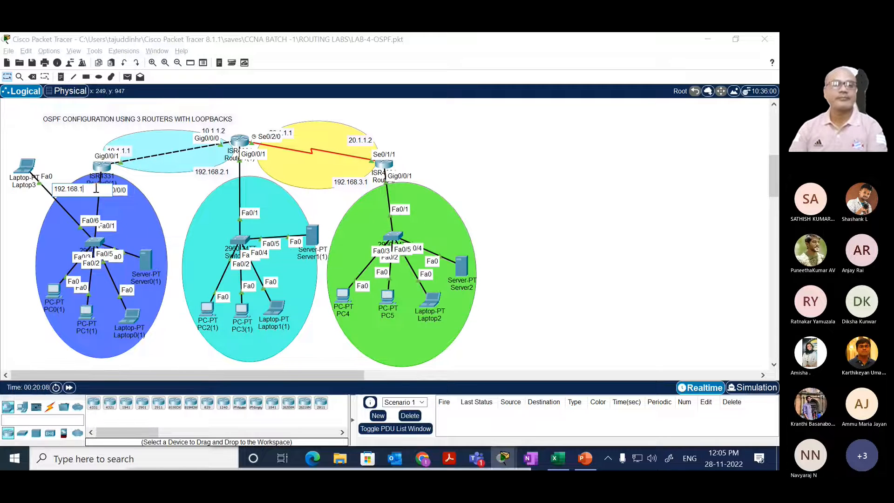
pyautogui.press('BackSpace')
pyautogui.write('10.')
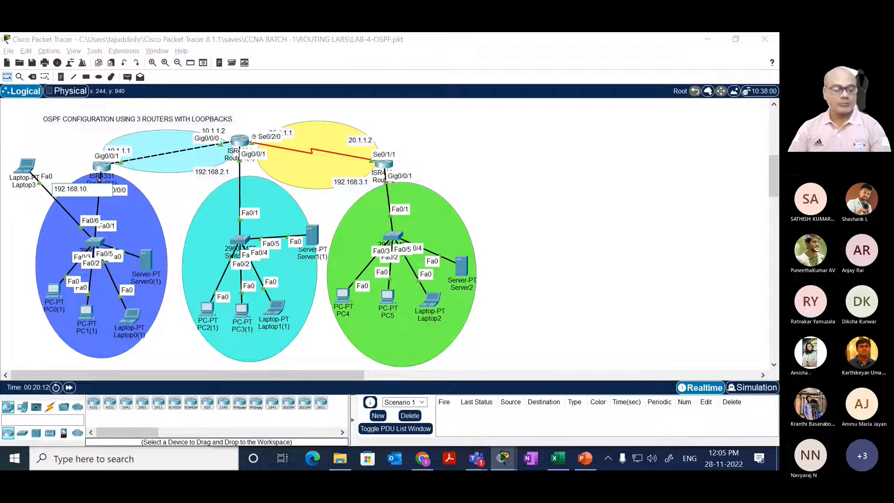
pyautogui.write('1')
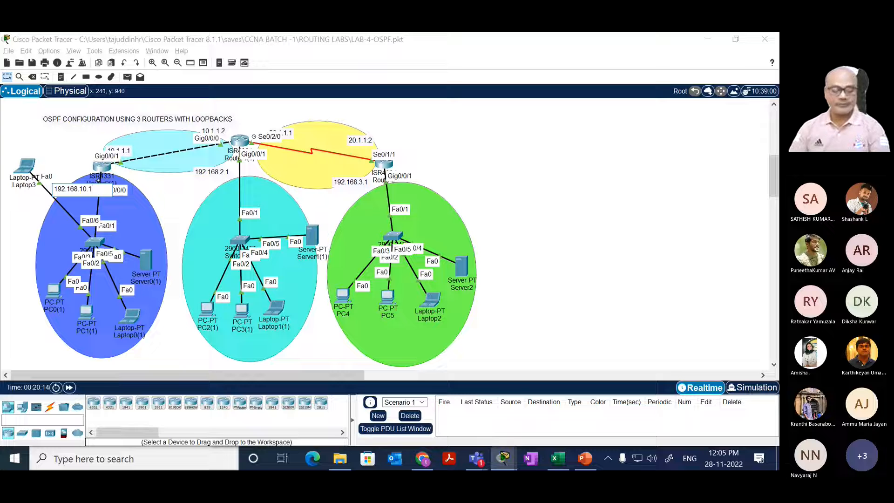
pyautogui.write('/2')
pyautogui.click(98, 182)
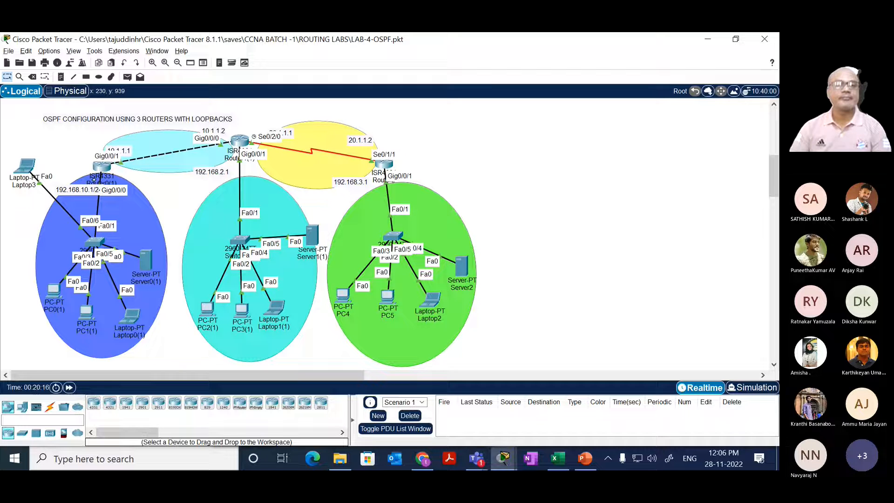
pyautogui.moveTo(90, 190); pyautogui.dragTo(85, 194)
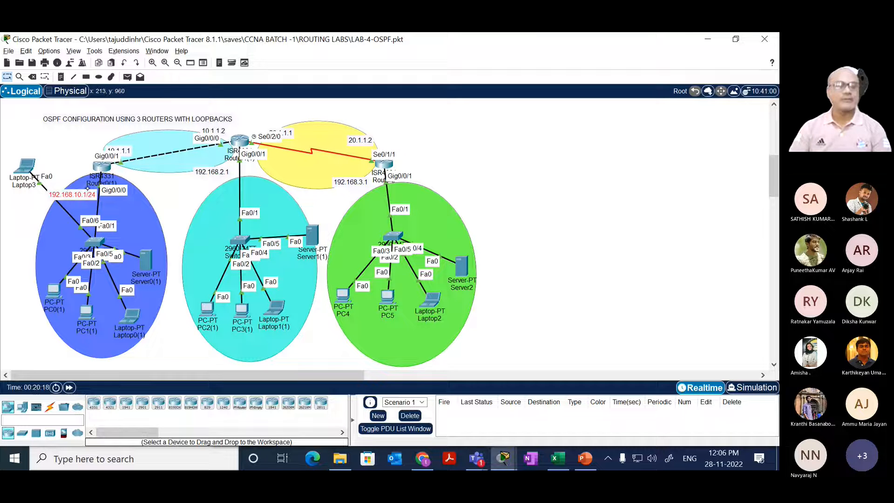
pyautogui.click(102, 166)
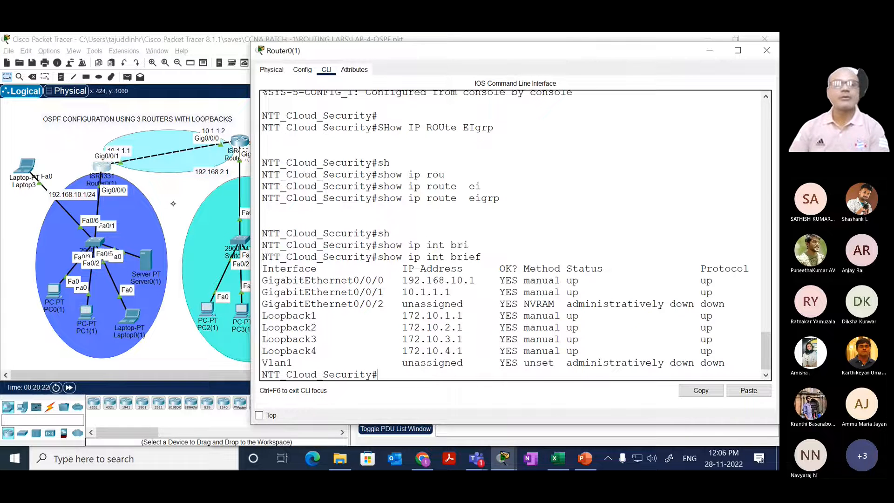
pyautogui.click(181, 165)
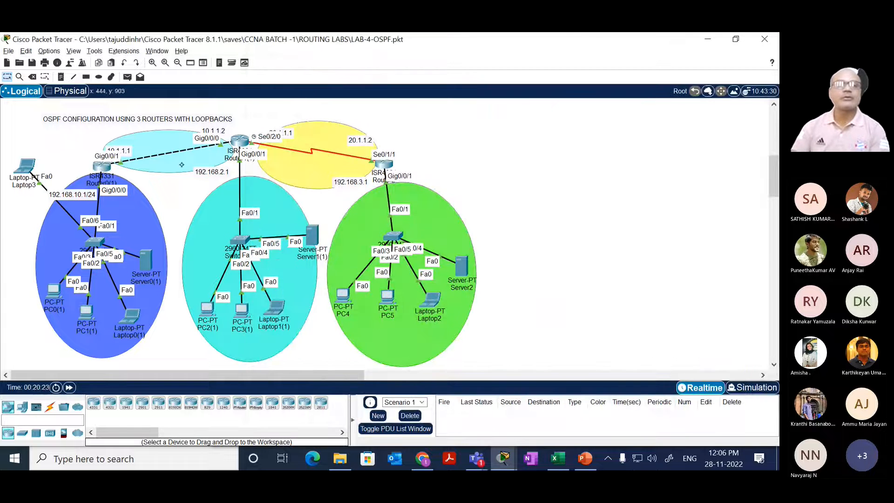
# Step: Delete the cyan ellipse behind the Router0(1)–Router1(1) link and the yellow ellipse behind the Router1(1)–Router2 link
pyautogui.doubleClick(168, 135)
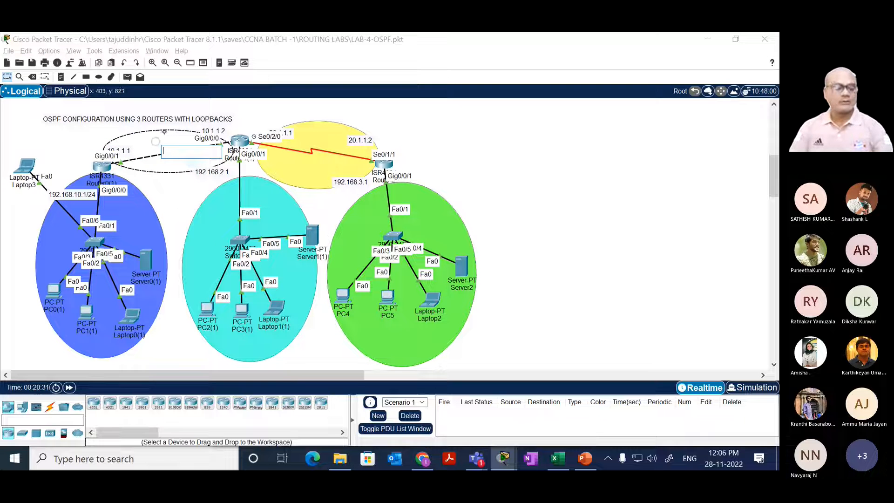
pyautogui.click(161, 136)
pyautogui.moveTo(148, 138); pyautogui.dragTo(152, 127)
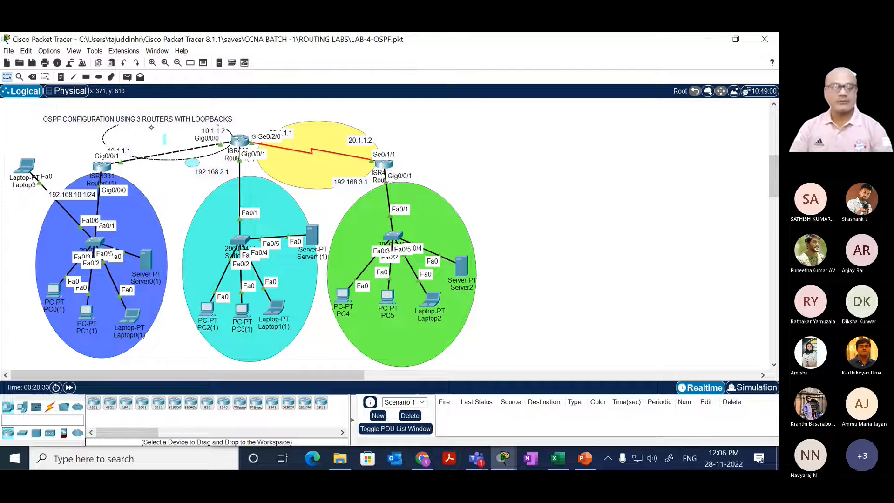
pyautogui.press('Delete')
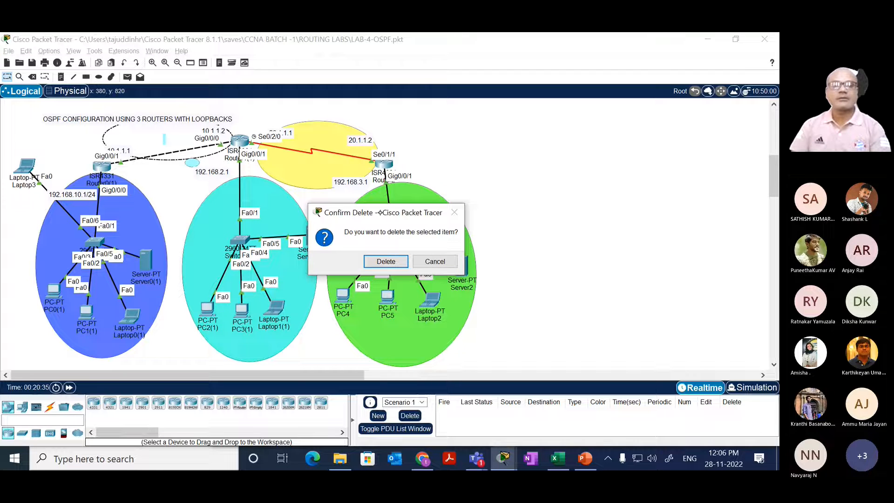
pyautogui.click(386, 262)
pyautogui.click(317, 172)
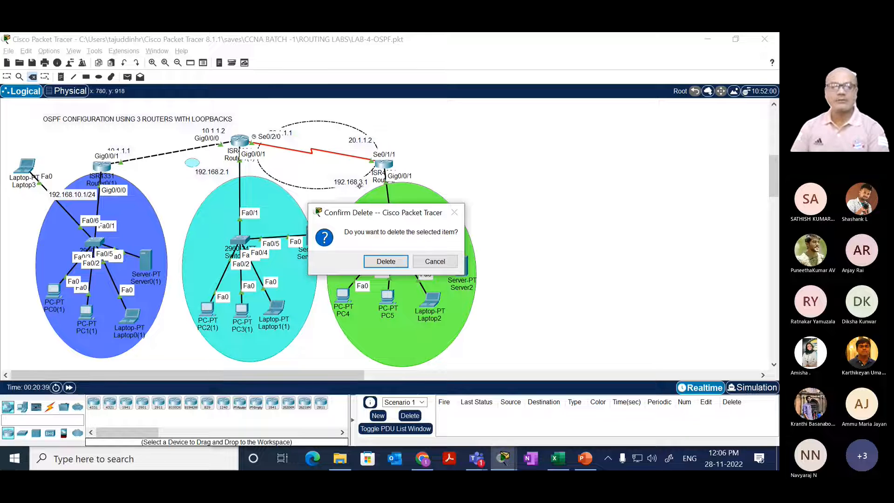
pyautogui.press('Return')
pyautogui.press('Escape')
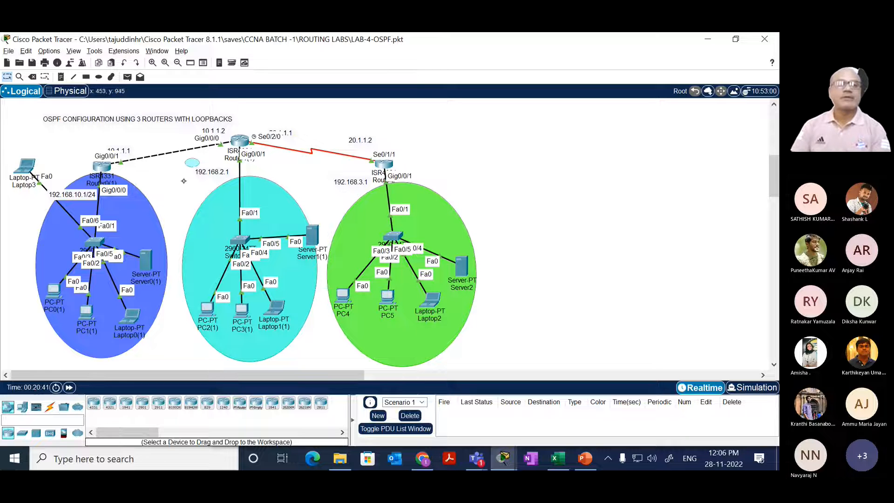
pyautogui.press('n')
pyautogui.click(187, 161)
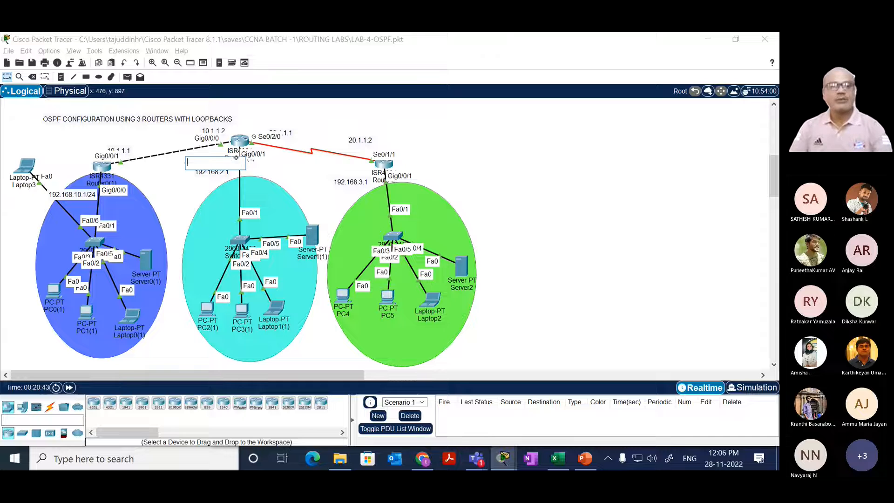
pyautogui.click(236, 158)
# Step: Draw an outlined ellipse filled with light green #c5ffbe that encloses Router1(1) and its whole LAN
pyautogui.click(99, 78)
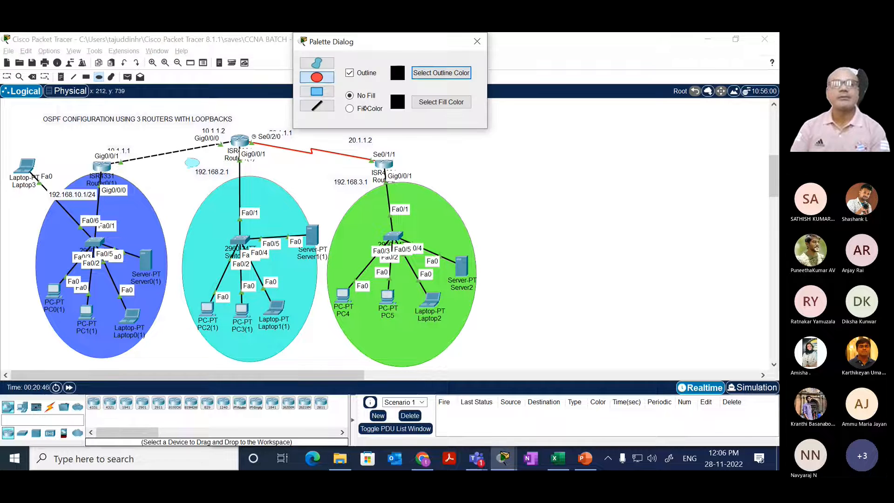
pyautogui.click(364, 108)
pyautogui.click(441, 102)
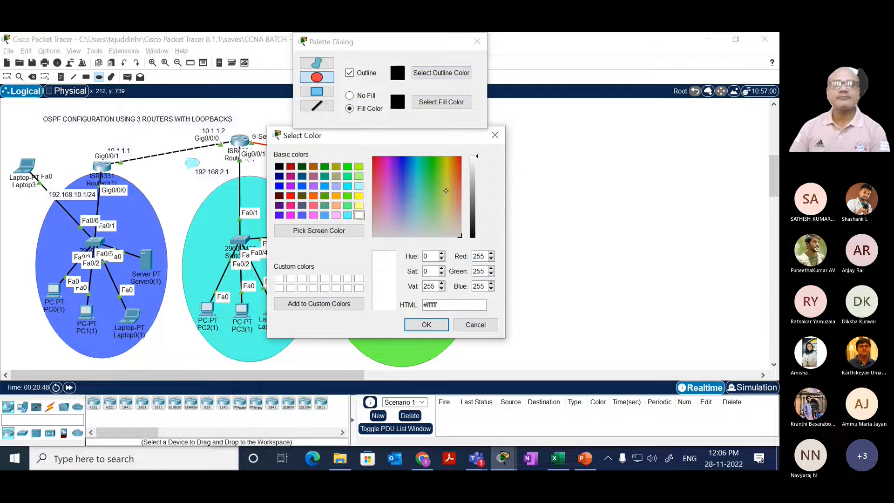
pyautogui.click(432, 216)
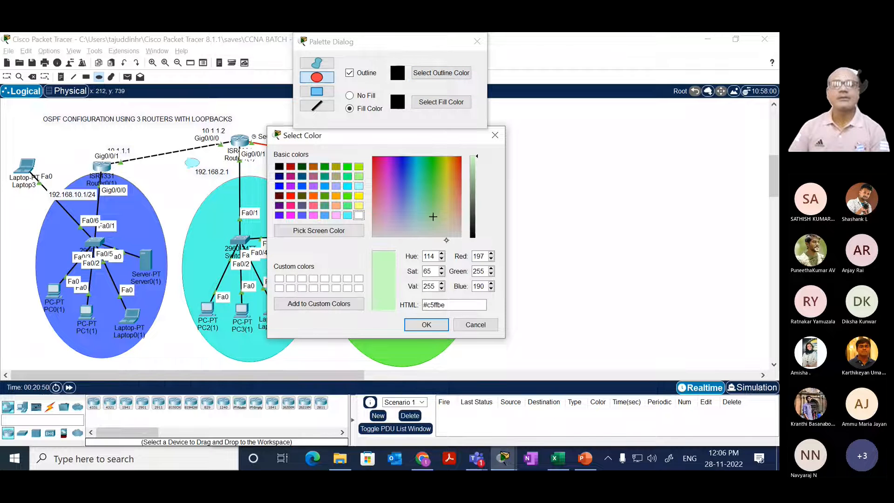
pyautogui.click(427, 324)
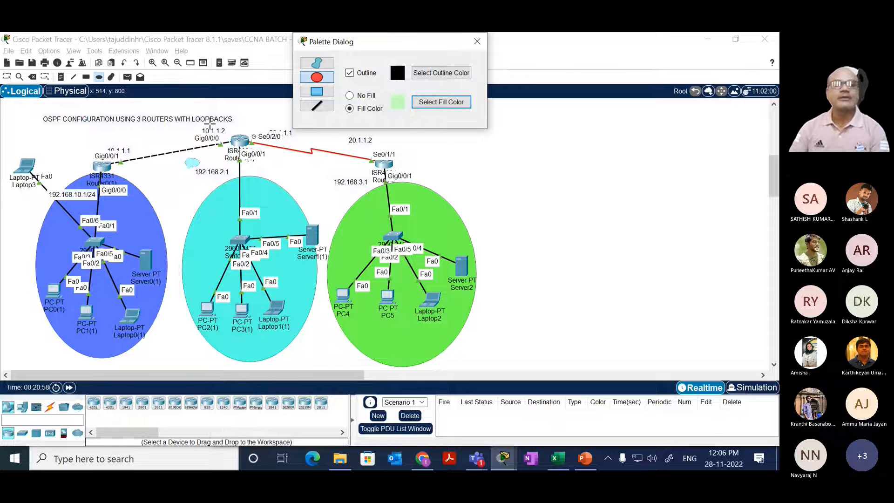
pyautogui.click(184, 125)
pyautogui.moveTo(185, 125); pyautogui.dragTo(314, 371)
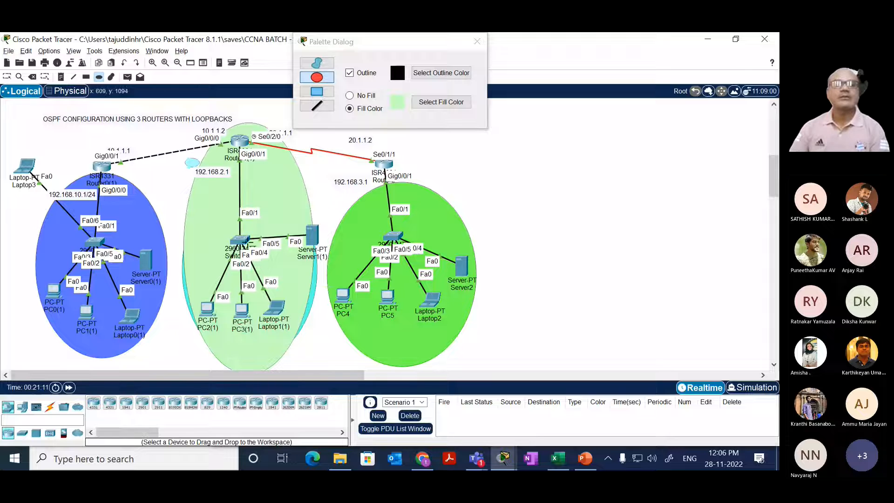
pyautogui.press('Escape')
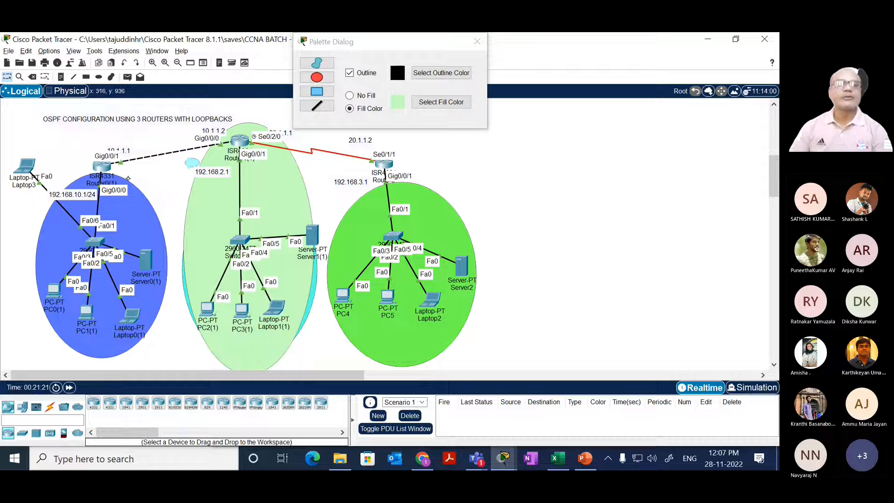
# Step: Open Router0(1)'s command line and enter global configuration mode with conf t
pyautogui.click(102, 166)
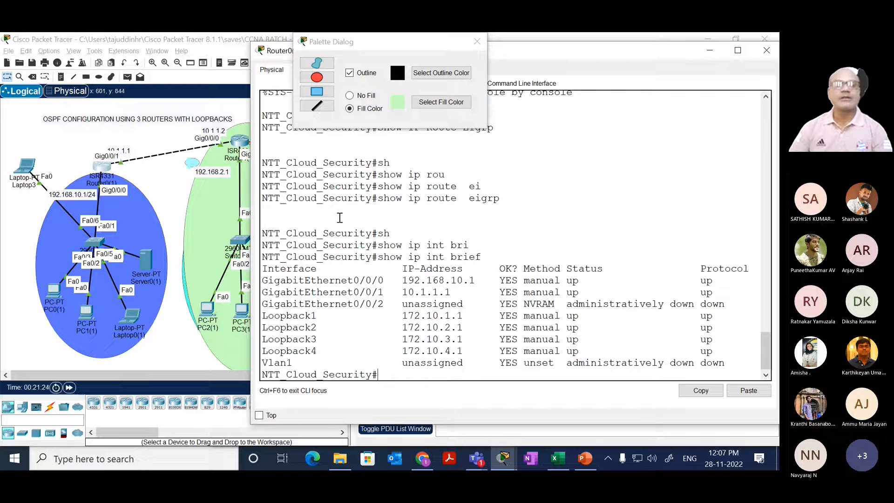
pyautogui.moveTo(338, 213); pyautogui.dragTo(353, 197)
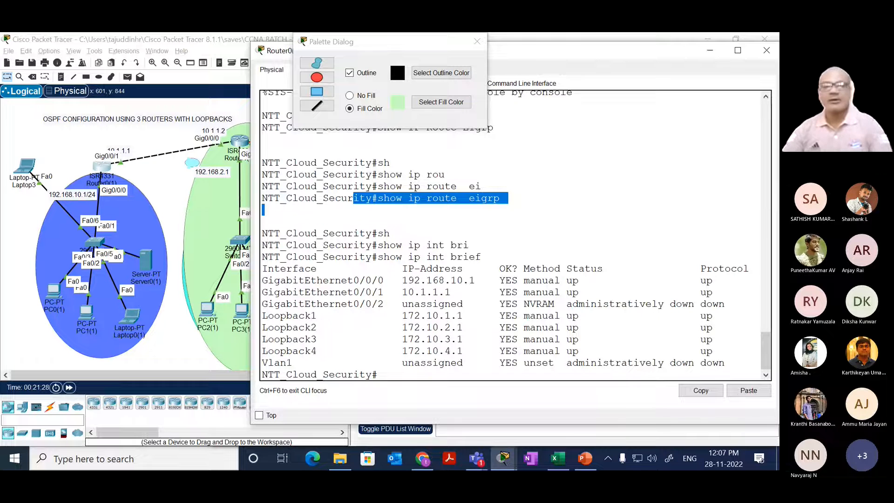
pyautogui.press('Return')
pyautogui.press('Return')
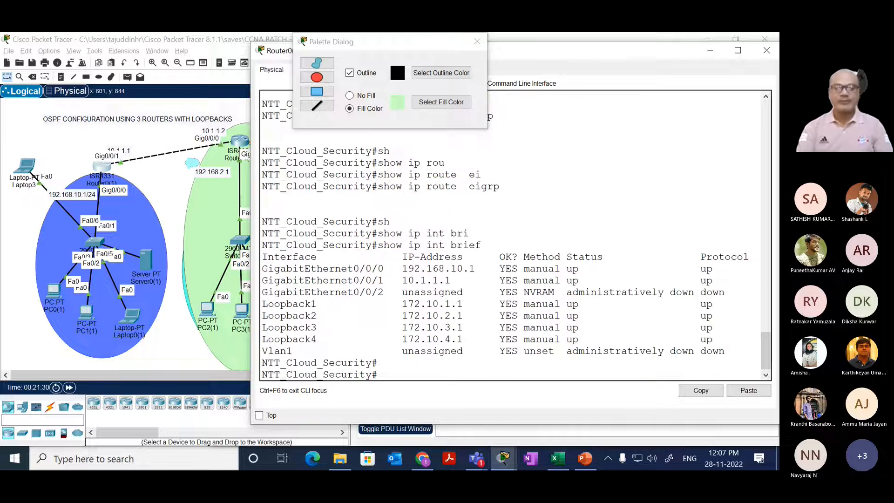
pyautogui.write('con ft')
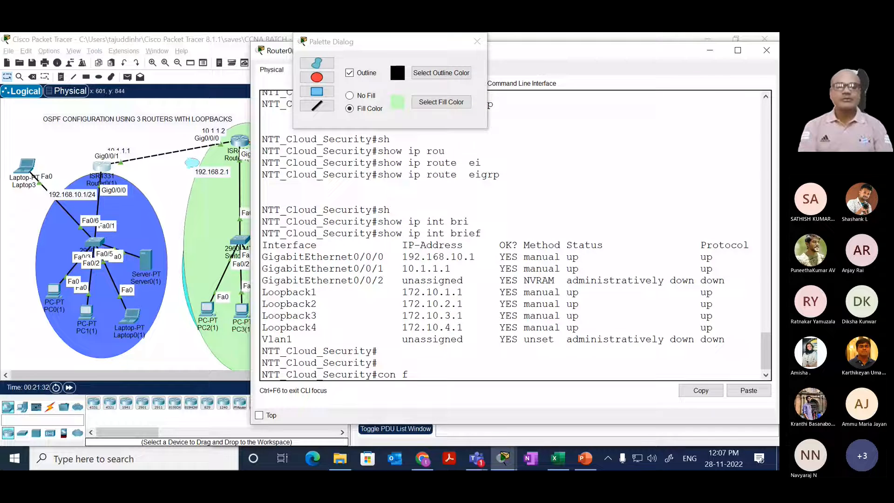
pyautogui.press('Return')
pyautogui.write('con t')
pyautogui.press('BackSpace')
pyautogui.press('BackSpace')
pyautogui.press('BackSpace')
pyautogui.press('BackSpace')
pyautogui.press('BackSpace')
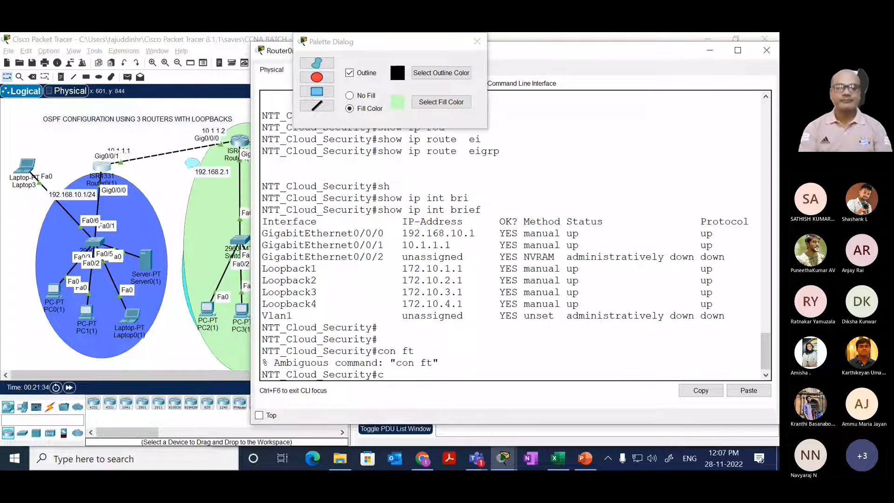
pyautogui.write('conf t')
pyautogui.press('Return')
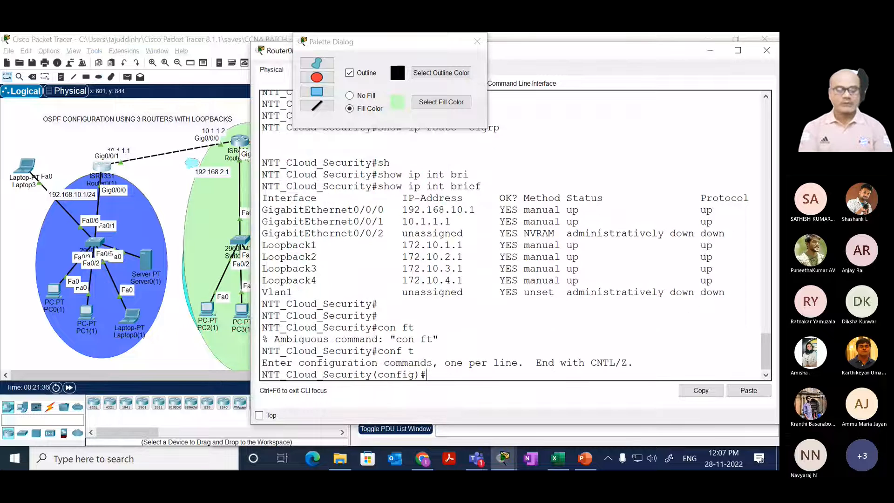
# Step: Start OSPF process 10 on Router0(1) with router ospf 10
pyautogui.write('router os')
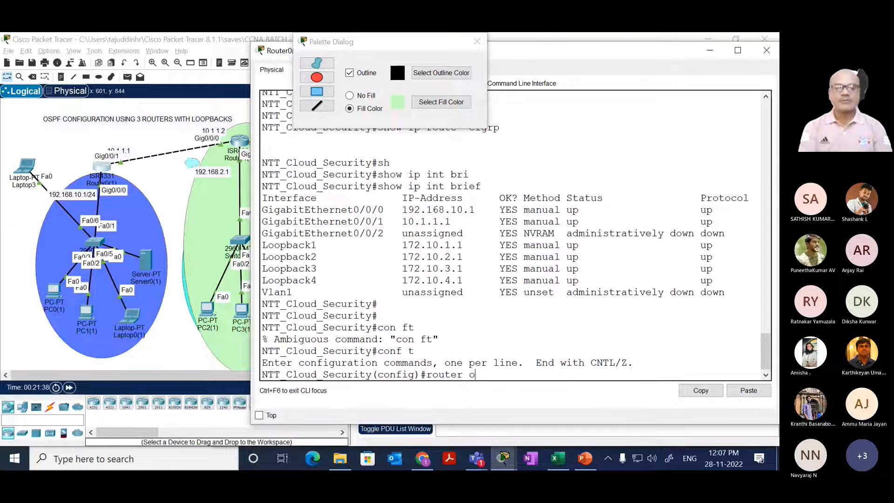
pyautogui.press('Tab')
pyautogui.write('10')
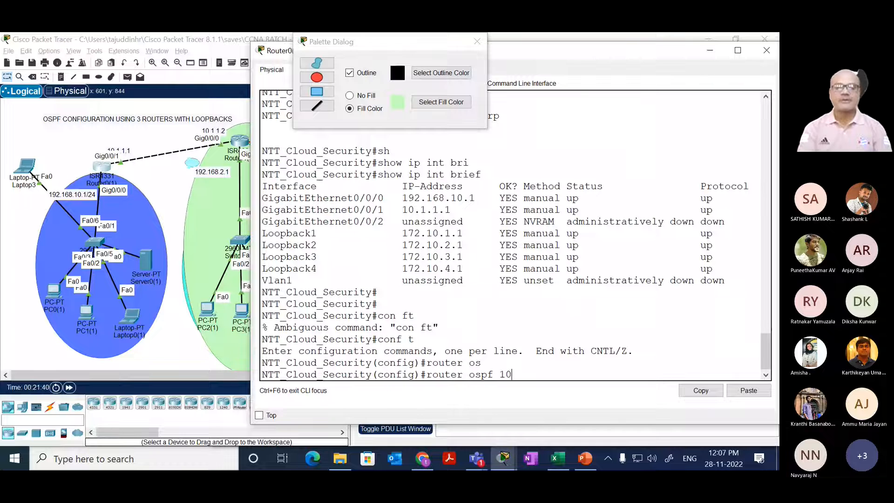
pyautogui.press('Return')
# Step: Try to advertise network 192.168.10.0 with wildcard mask 0.0.0.255 in Router0(1)'s OSPF process without giving an area
pyautogui.write('net')
pyautogui.press('Tab')
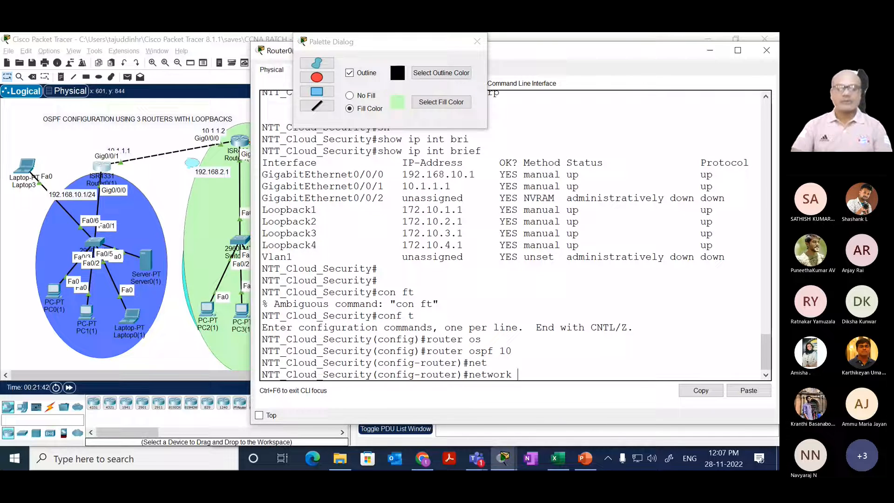
pyautogui.write('192.16')
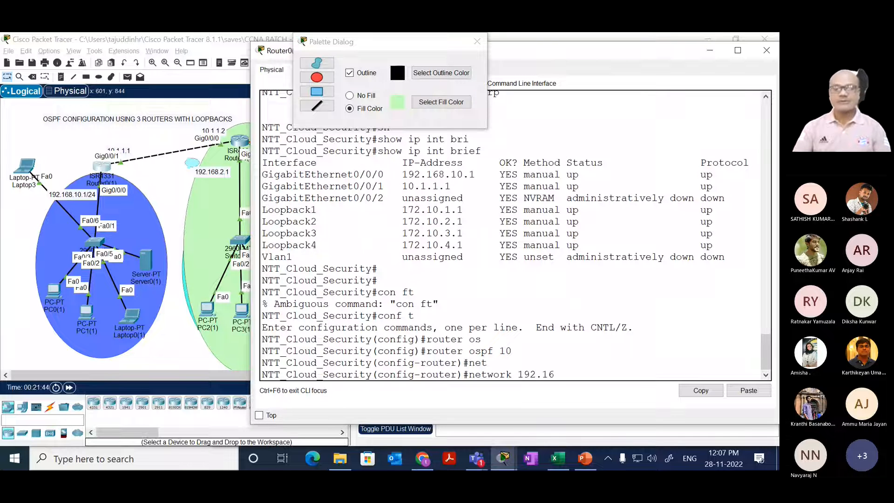
pyautogui.write('8.10')
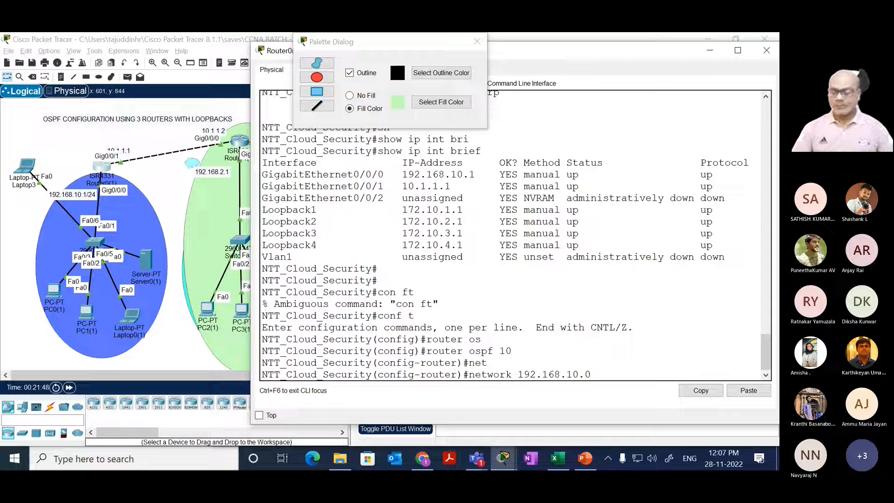
pyautogui.write('.0 ')
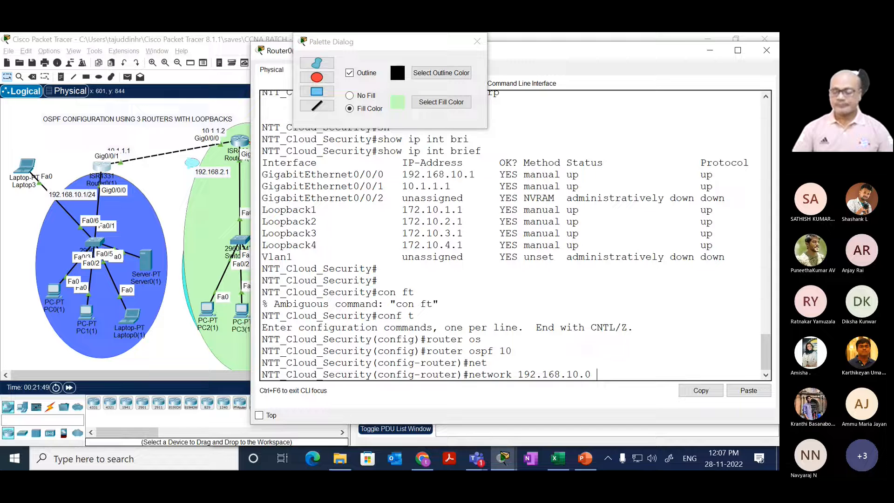
pyautogui.write('0.0.0.255')
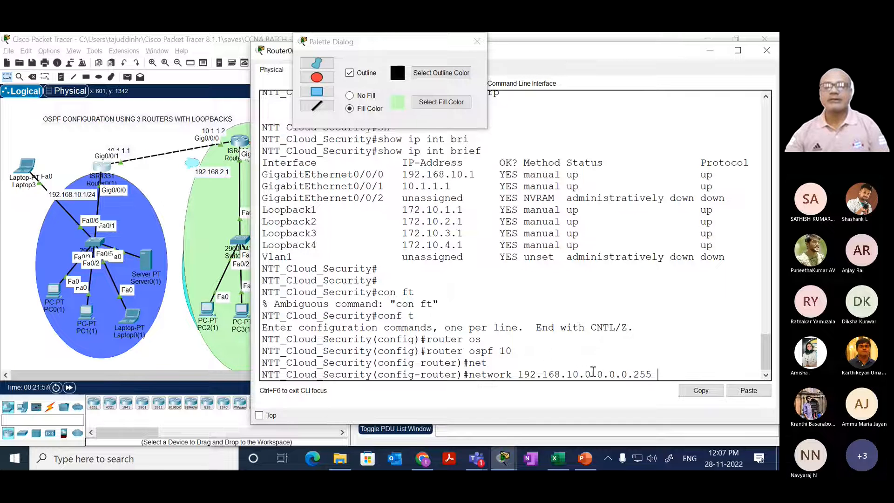
pyautogui.moveTo(593, 372); pyautogui.dragTo(676, 367)
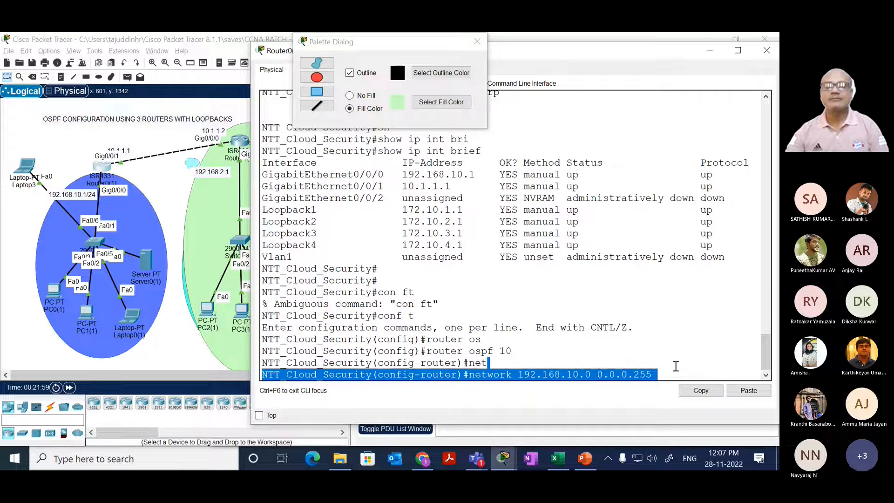
pyautogui.click(623, 360)
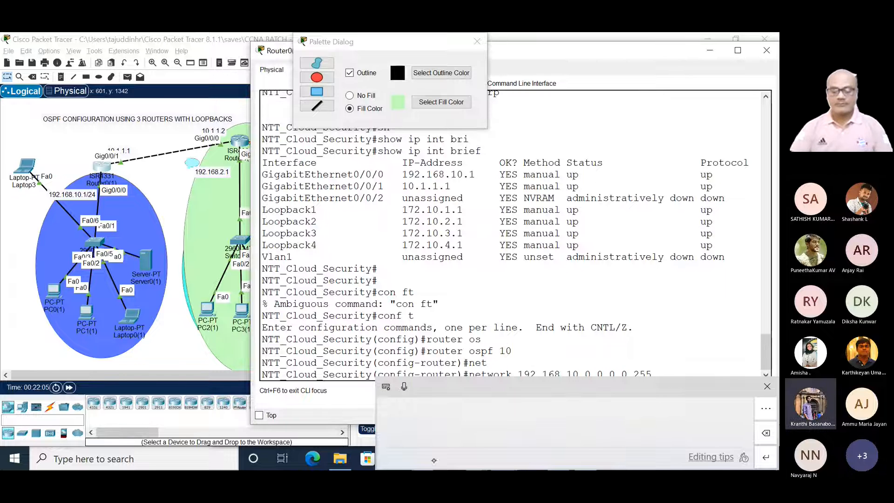
pyautogui.press('Return')
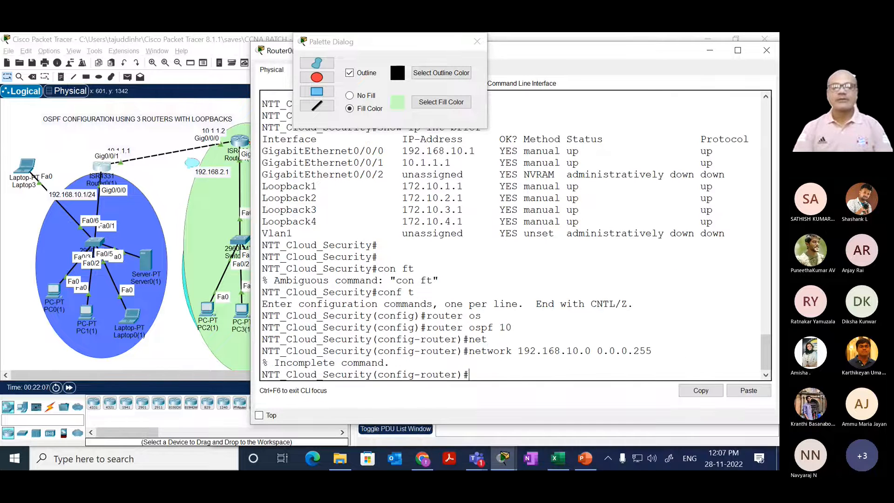
# Step: Advertise network 192.168.10.0 0.0.0.255 in area 1 on Router0(1), listing the accepted area ID formats before entering the area
pyautogui.write('ar')
pyautogui.press('Tab')
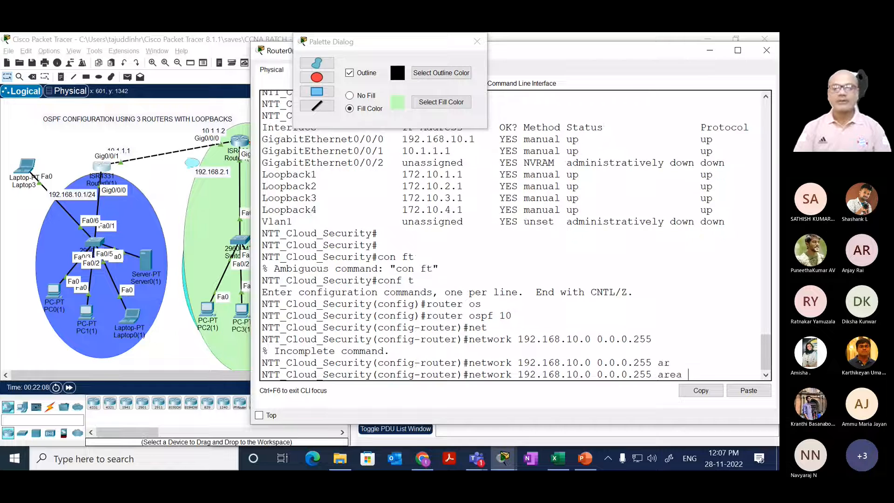
pyautogui.write('?')
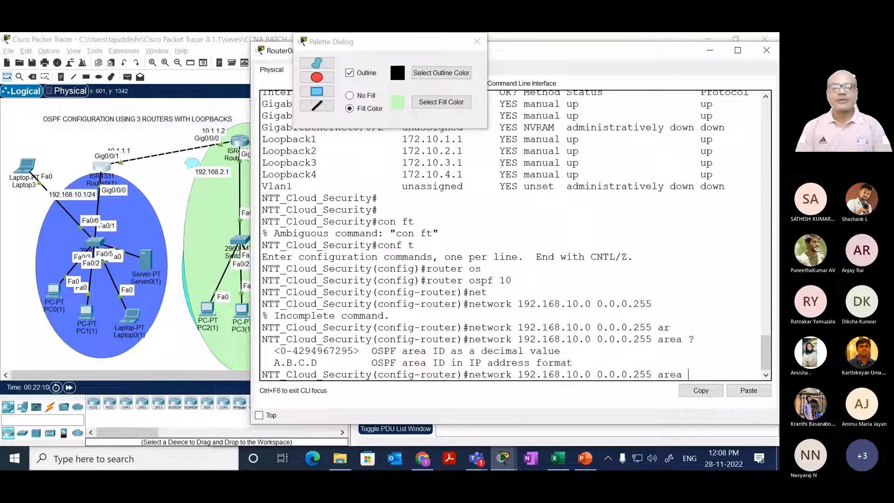
pyautogui.write('1')
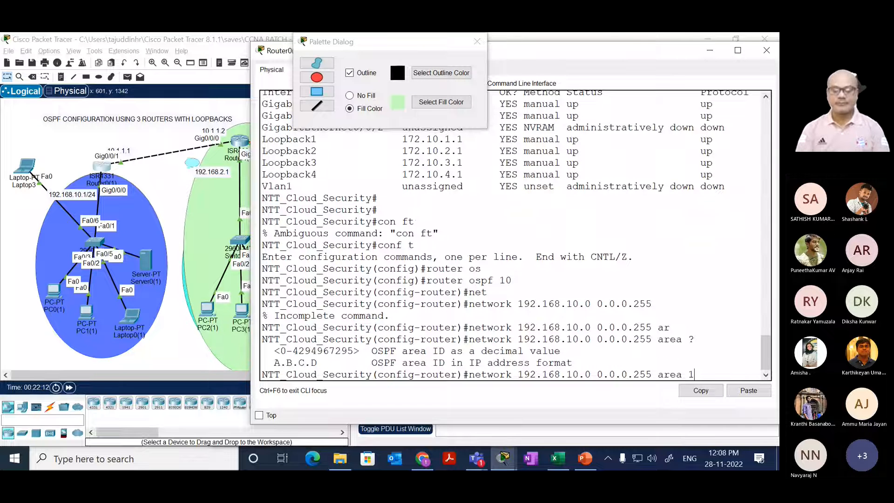
pyautogui.press('Return')
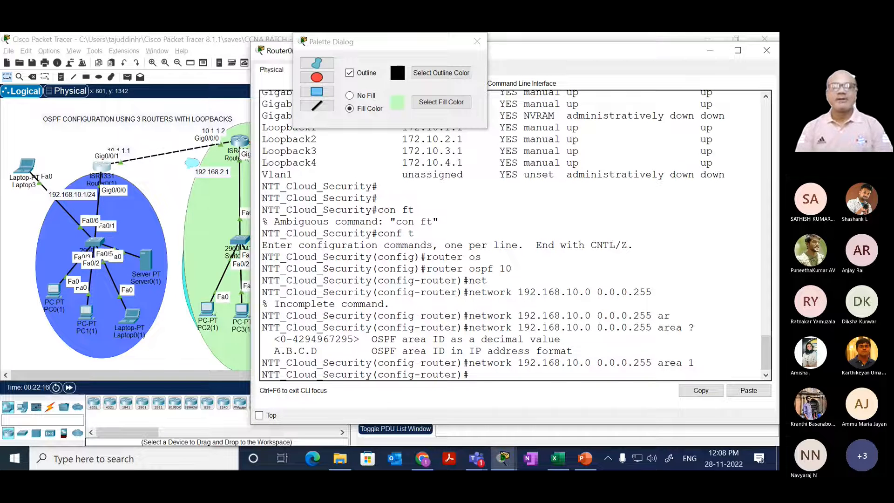
# Step: Advertise network 10.0.0.0 0.255.255.255 in area 1 on Router0(1) and leave configuration mode with end
pyautogui.write('net')
pyautogui.press('Tab')
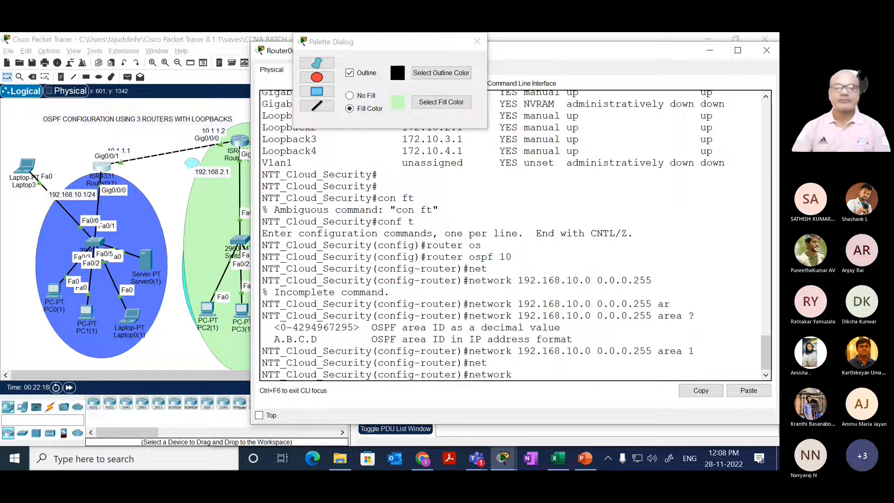
pyautogui.write('10.0.0.0')
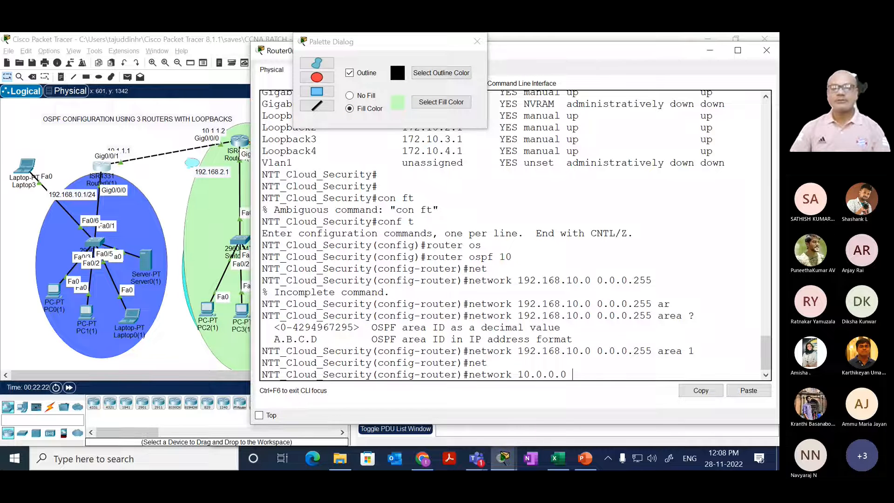
pyautogui.write(' 0.')
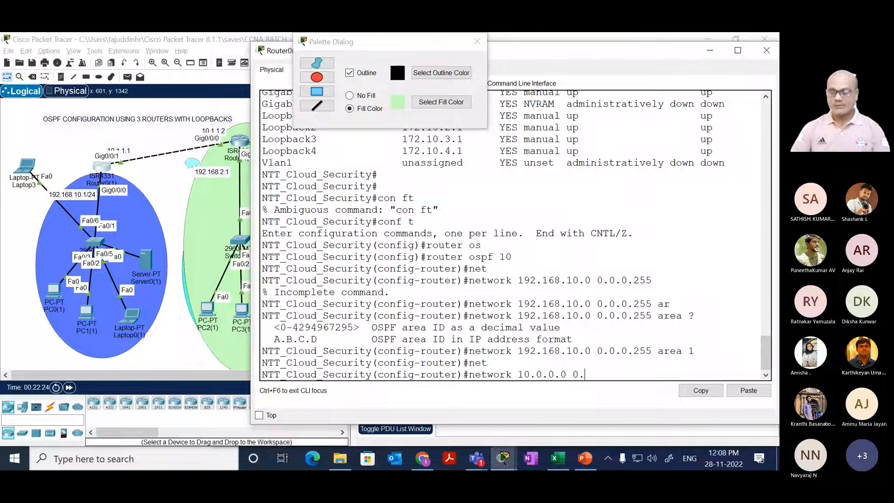
pyautogui.write('255.255.')
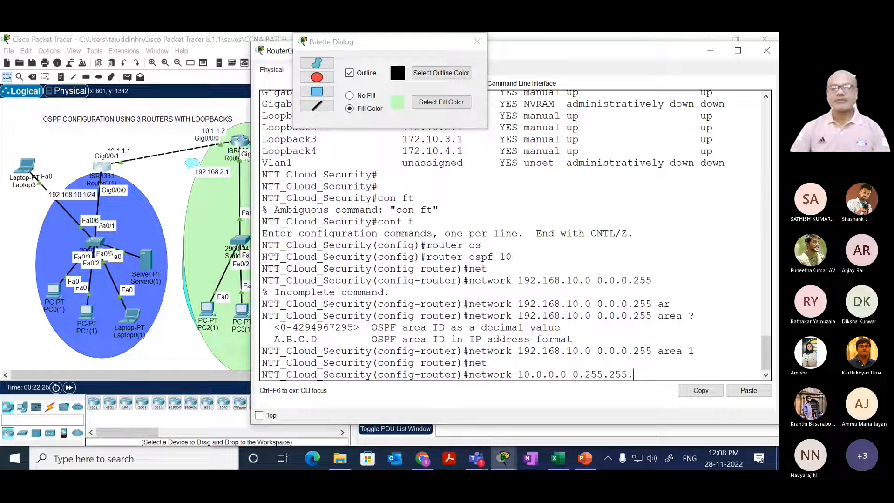
pyautogui.write('255 ar')
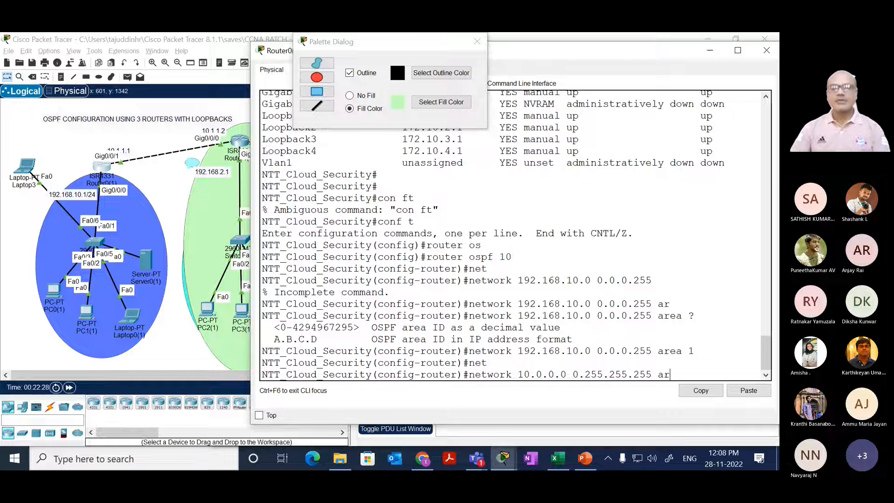
pyautogui.press('Tab')
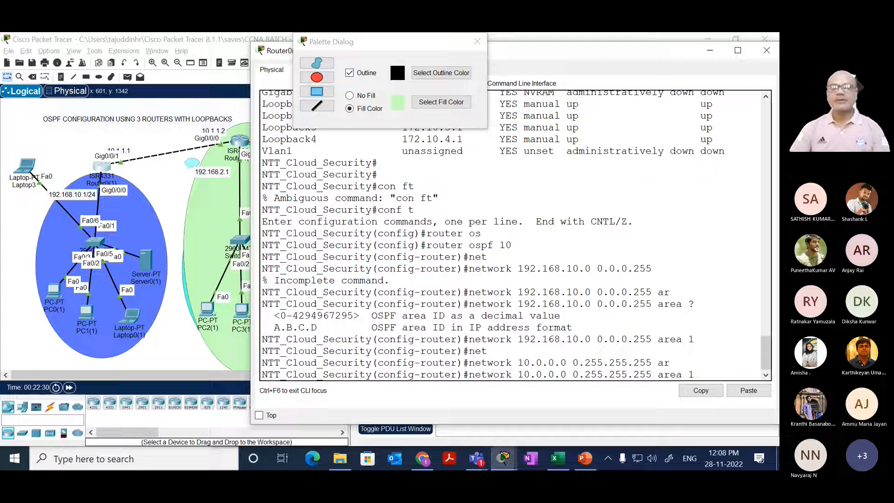
pyautogui.write('1')
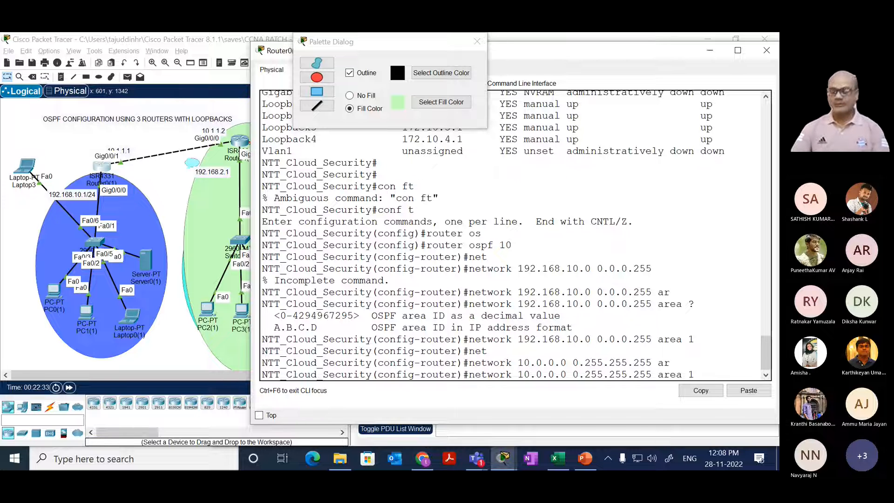
pyautogui.press('Return')
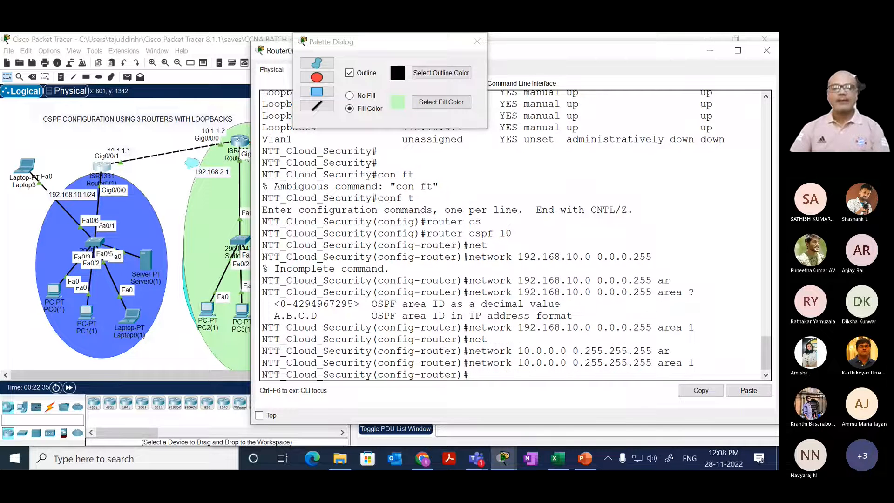
pyautogui.press('Return')
pyautogui.press('Return')
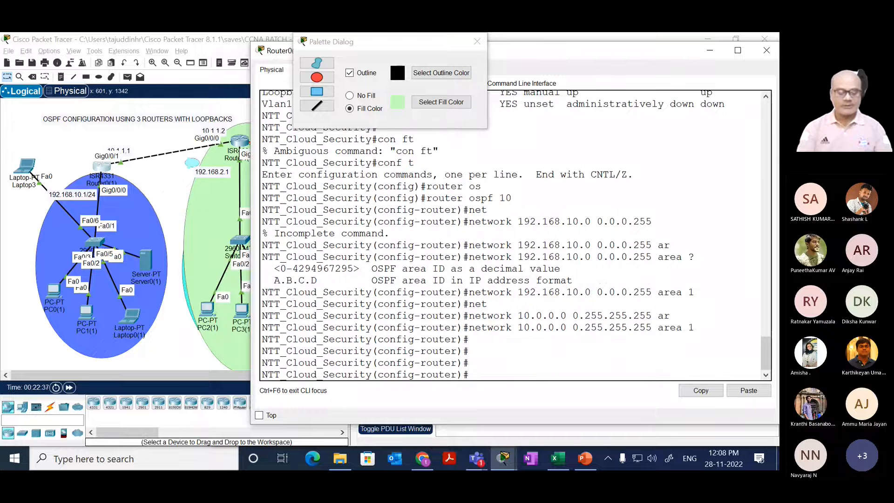
pyautogui.write('end')
pyautogui.press('Return')
# Step: Check Router0(1)'s OSPF-learned routes with show ip route ospf
pyautogui.write('show')
pyautogui.press('Tab')
pyautogui.write('iprou')
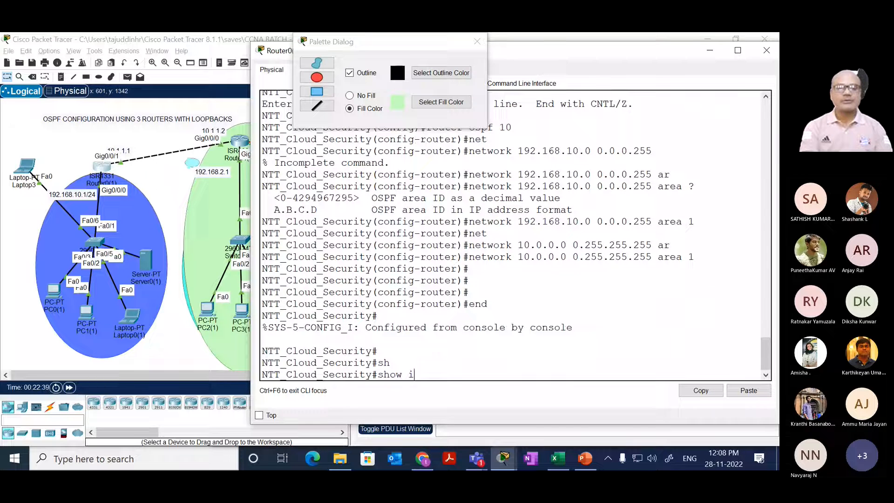
pyautogui.press('Tab')
pyautogui.press('BackSpace')
pyautogui.press('BackSpace')
pyautogui.press('BackSpace')
pyautogui.write('rou')
pyautogui.press('Tab')
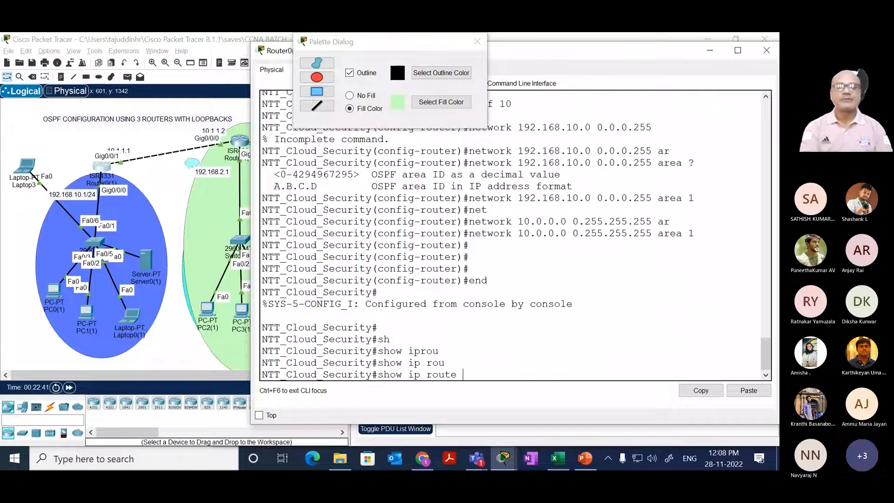
pyautogui.write('ospf')
pyautogui.press('Tab')
pyautogui.press('Return')
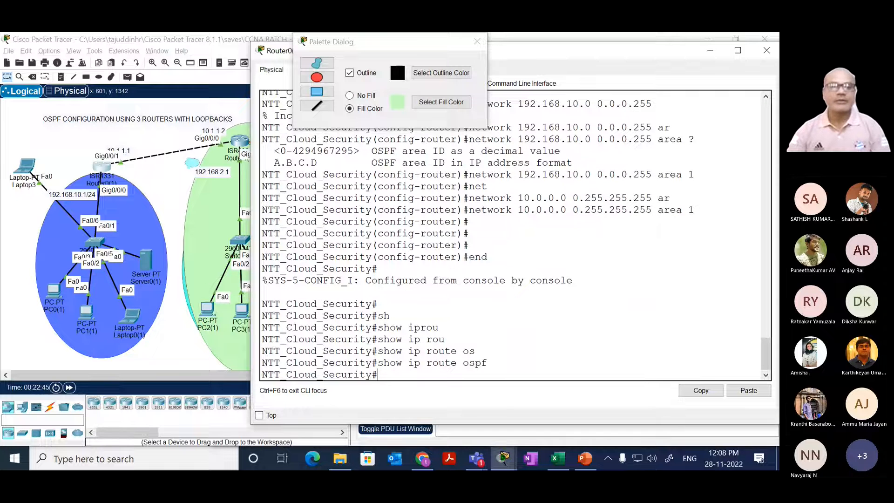
# Step: Open Router1(1)'s command line and enter global configuration mode with conf t
pyautogui.click(151, 188)
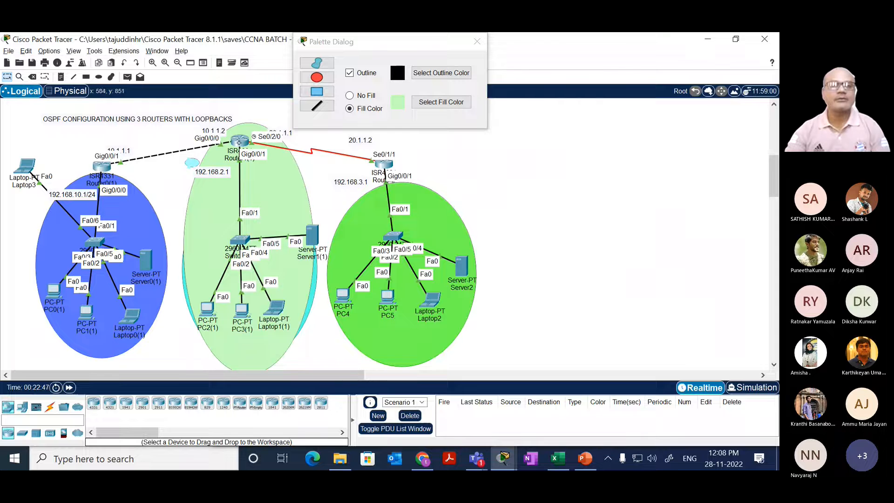
pyautogui.click(239, 141)
pyautogui.moveTo(315, 254); pyautogui.dragTo(363, 239)
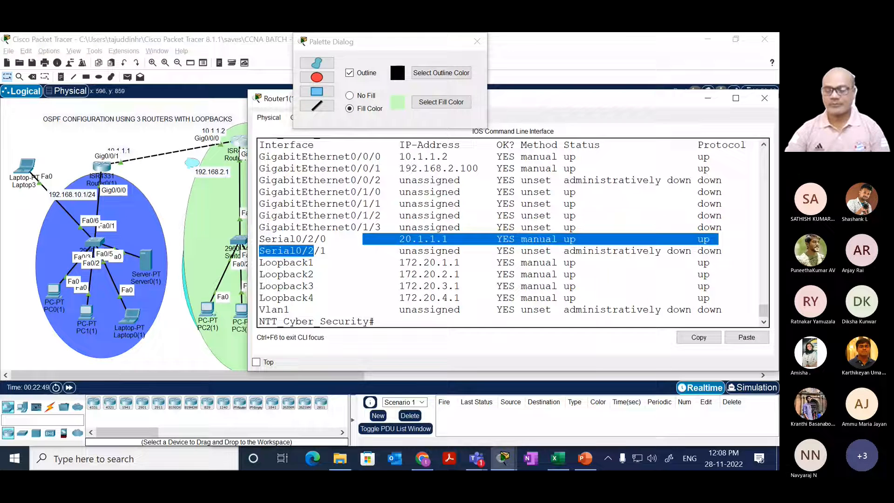
pyautogui.press('Return')
pyautogui.press('Return')
pyautogui.press('Return')
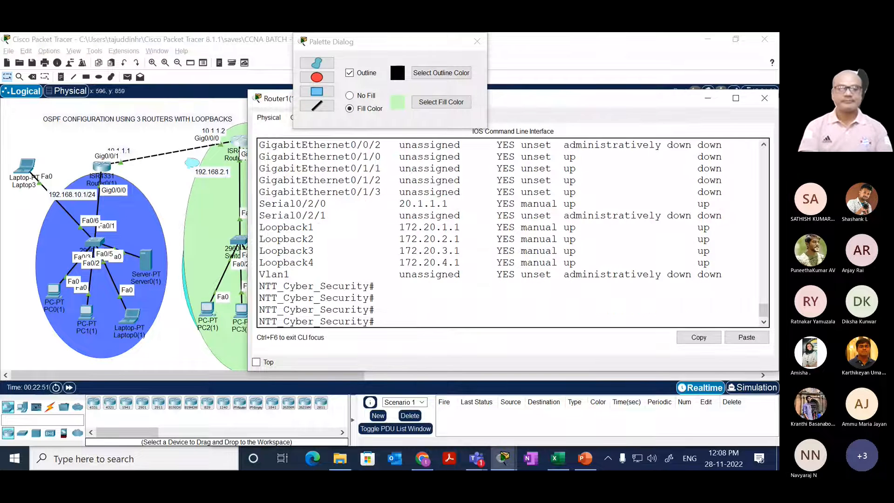
pyautogui.write('conf t')
pyautogui.press('Return')
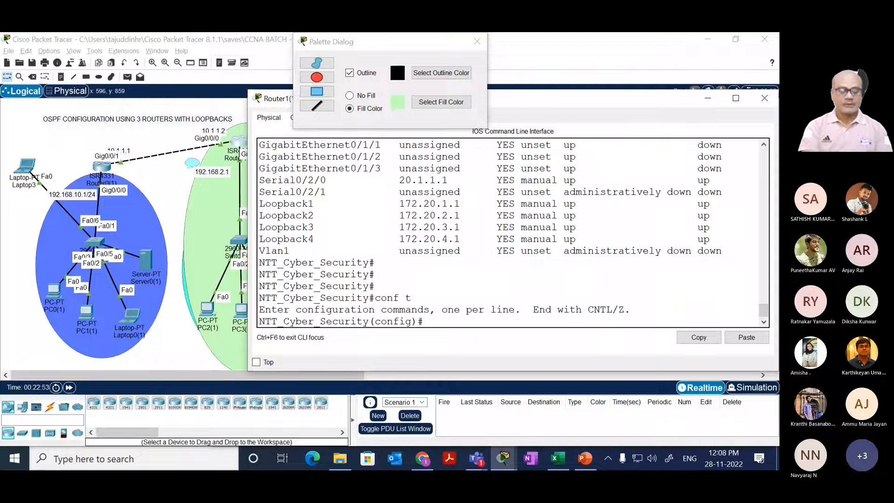
# Step: Start OSPF process 10 on Router1(1) with router ospf 10
pyautogui.write('router so')
pyautogui.press('Tab')
pyautogui.press('BackSpace')
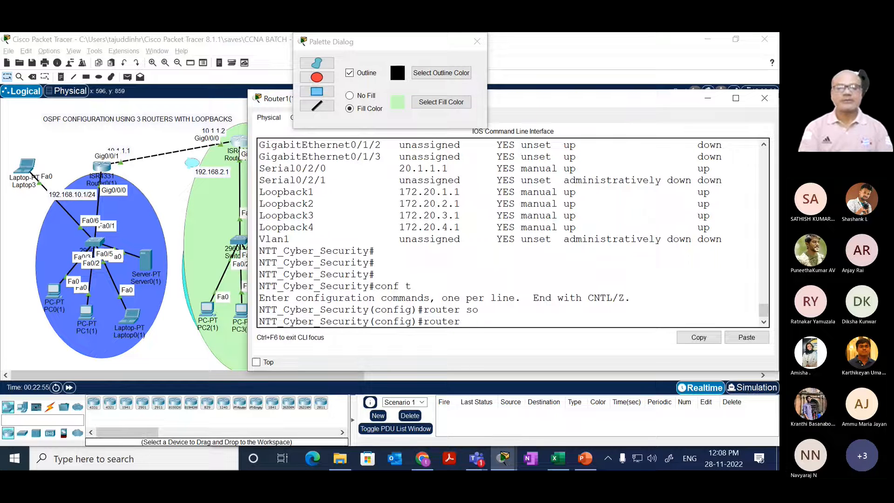
pyautogui.write('os')
pyautogui.press('Tab')
pyautogui.write('10')
pyautogui.press('Return')
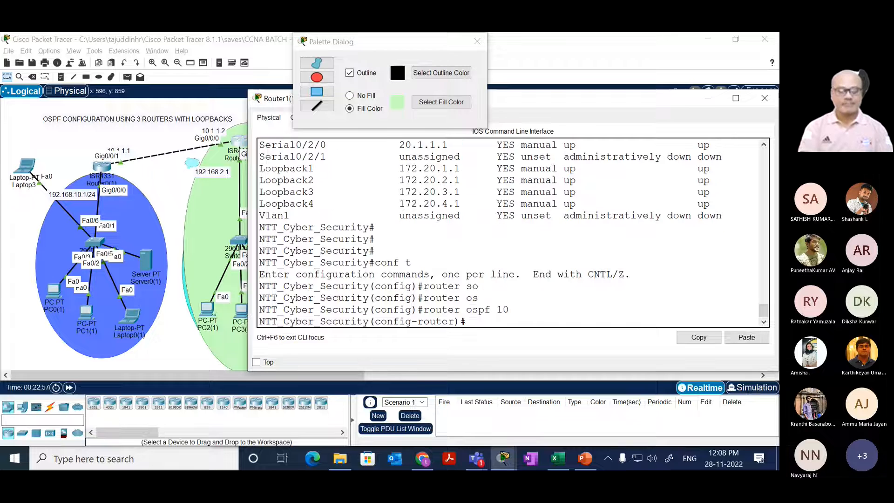
# Step: Advertise network 192.168.2.0 with wildcard mask 0.0.0.255 in area 0 on Router1(1)
pyautogui.write('net')
pyautogui.press('Tab')
pyautogui.write('192.168.')
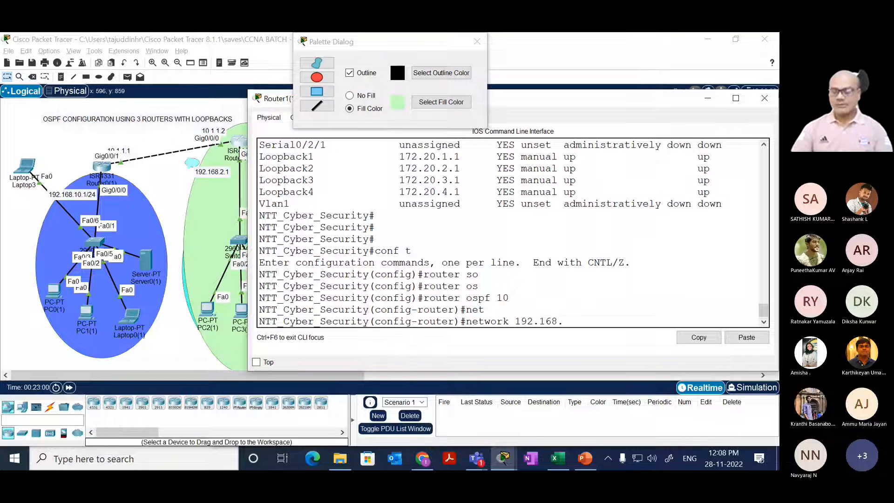
pyautogui.write('2.0')
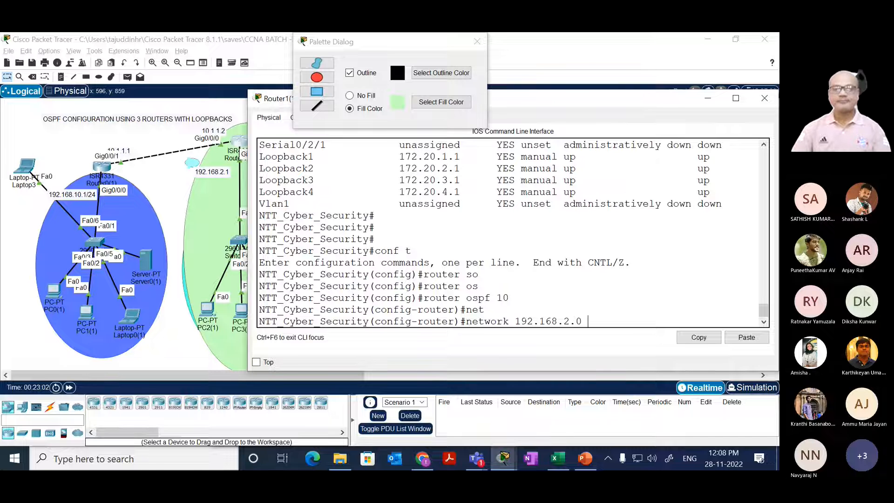
pyautogui.write(' 0.0.0.25')
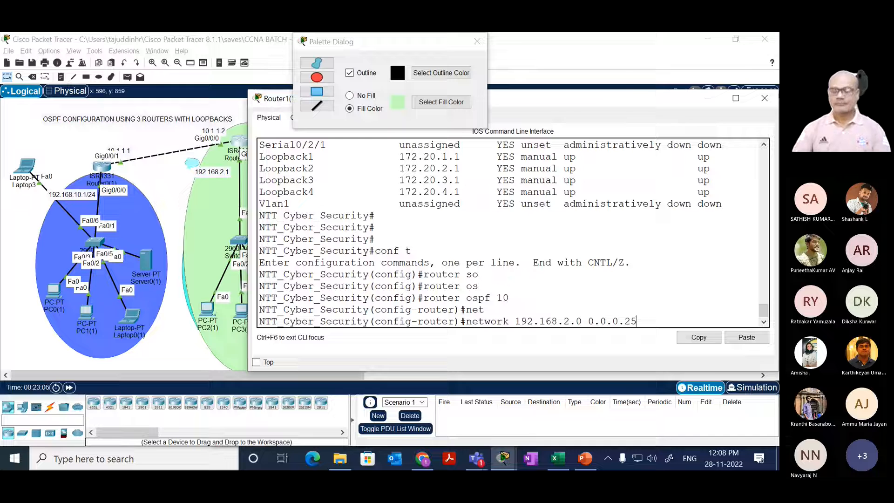
pyautogui.write('5 ar')
pyautogui.press('Tab')
pyautogui.write('0')
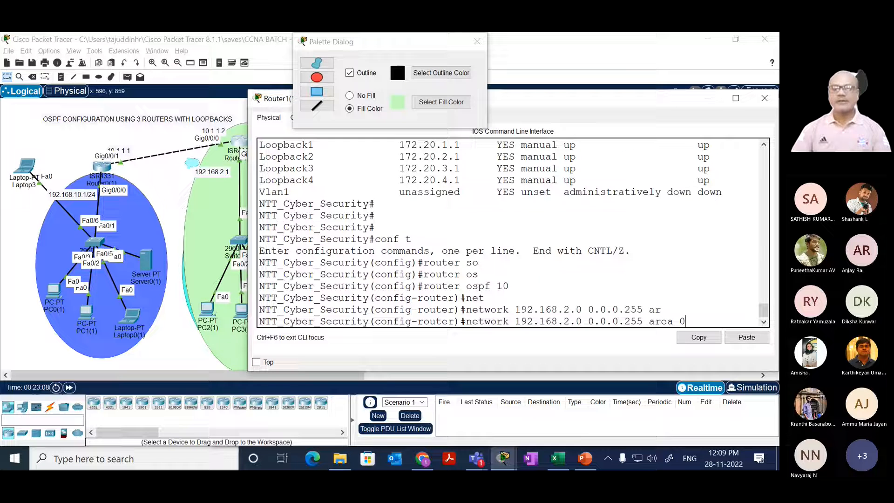
pyautogui.press('Return')
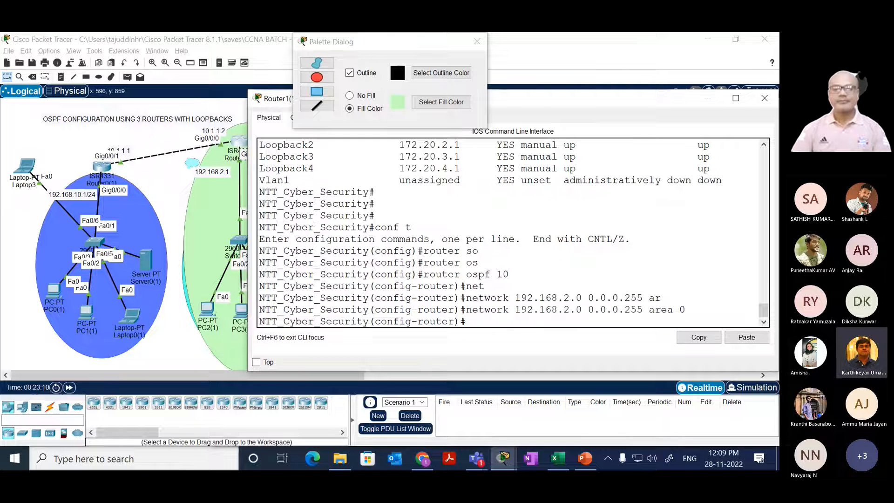
# Step: Advertise network 10.0.0.0 with wildcard mask 0.255.255.255 in area 0 on Router1(1)
pyautogui.write('net')
pyautogui.press('Tab')
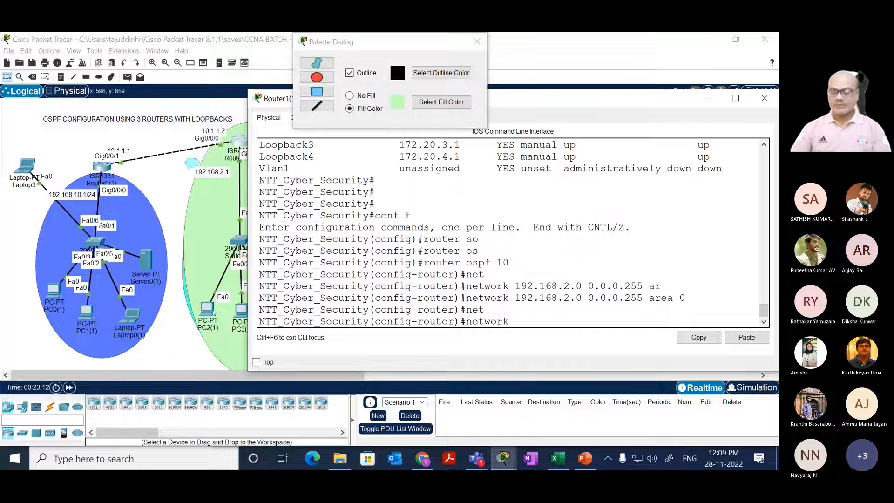
pyautogui.write('10.0.0.')
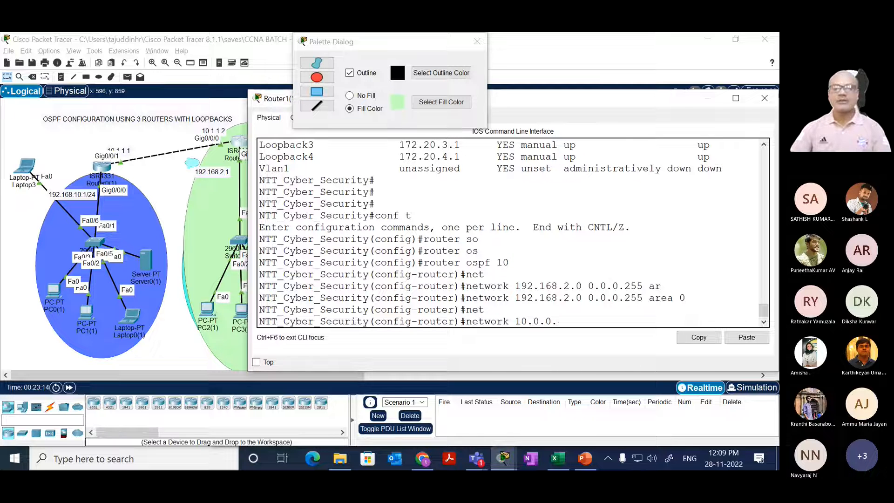
pyautogui.write('0 ')
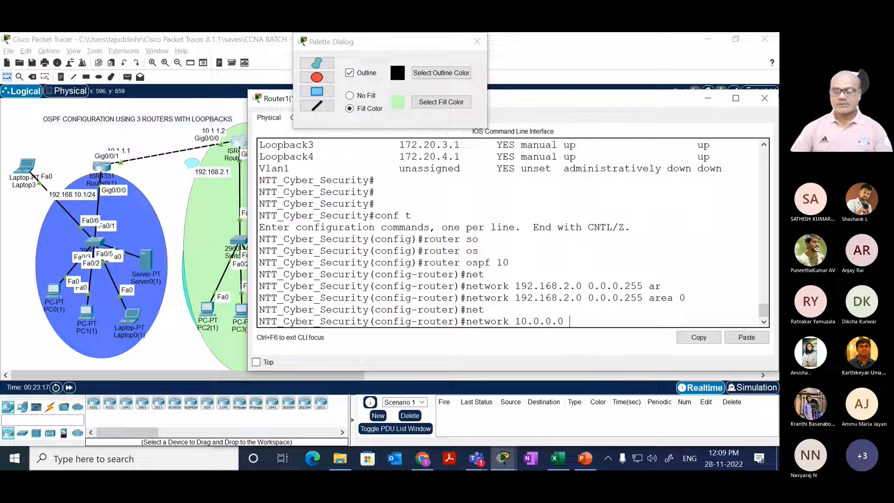
pyautogui.write('0.255.3')
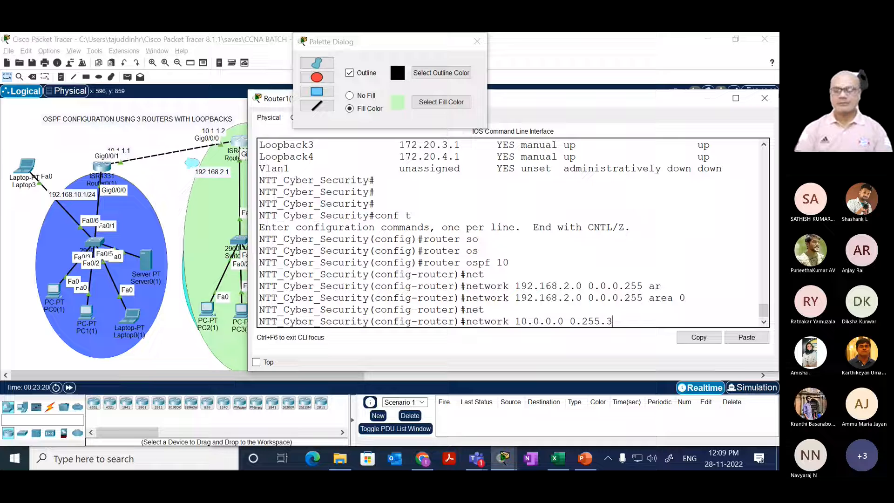
pyautogui.press('BackSpace')
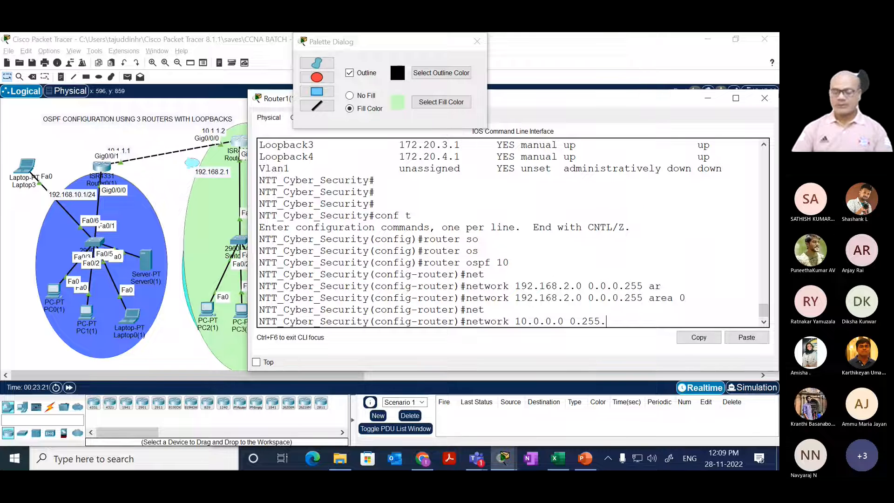
pyautogui.write('255.255')
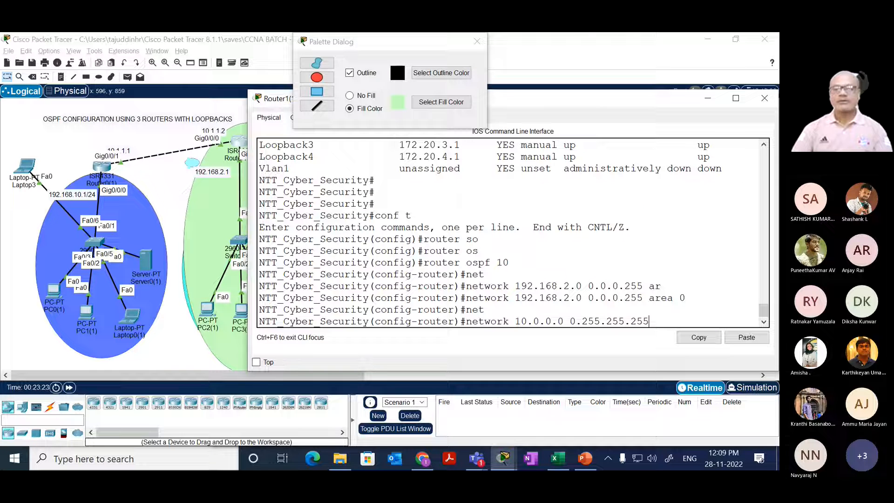
pyautogui.write(' ar')
pyautogui.press('Tab')
pyautogui.write('0')
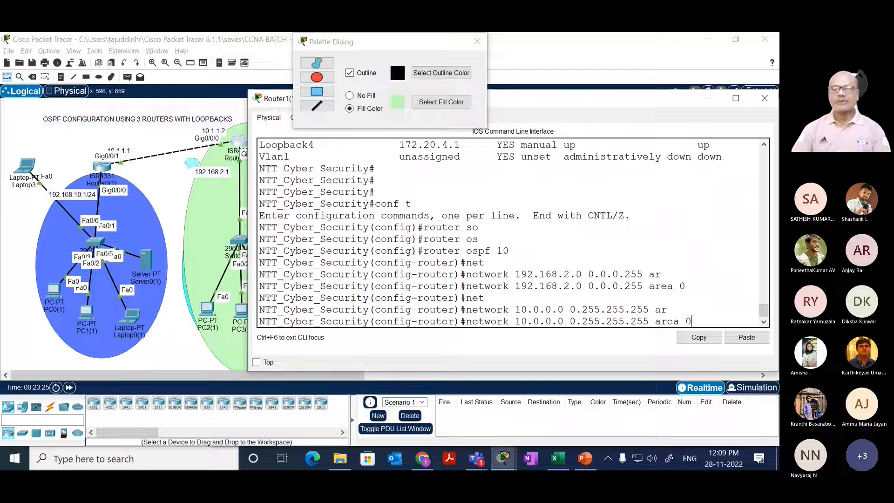
pyautogui.press('Return')
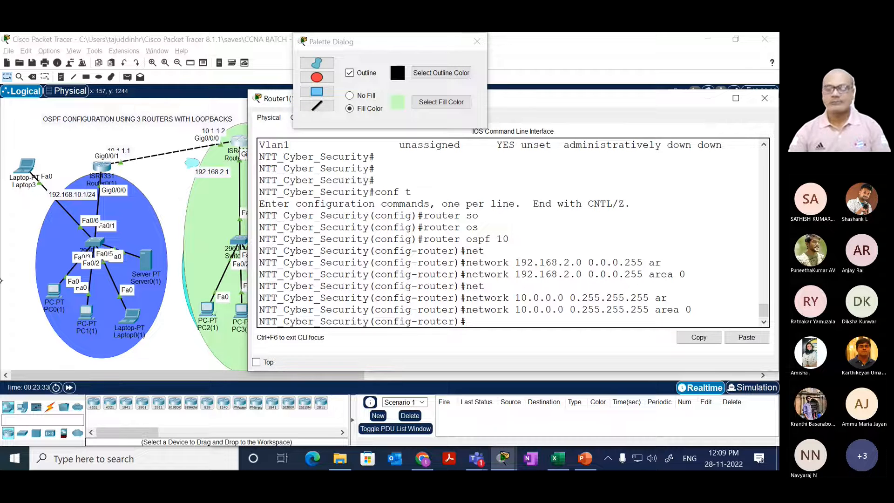
# Step: Return to the topology, close the Palette Dialog and shift Router1(1) slightly down and to the right
pyautogui.click(163, 182)
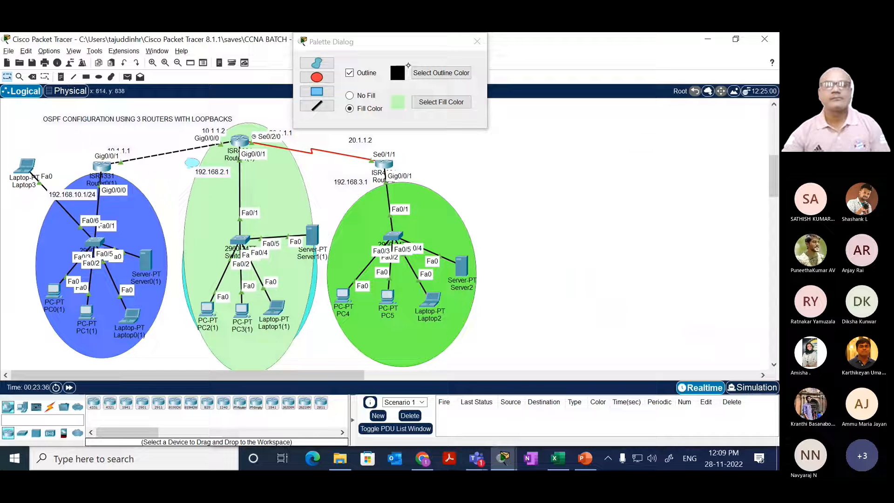
pyautogui.click(477, 41)
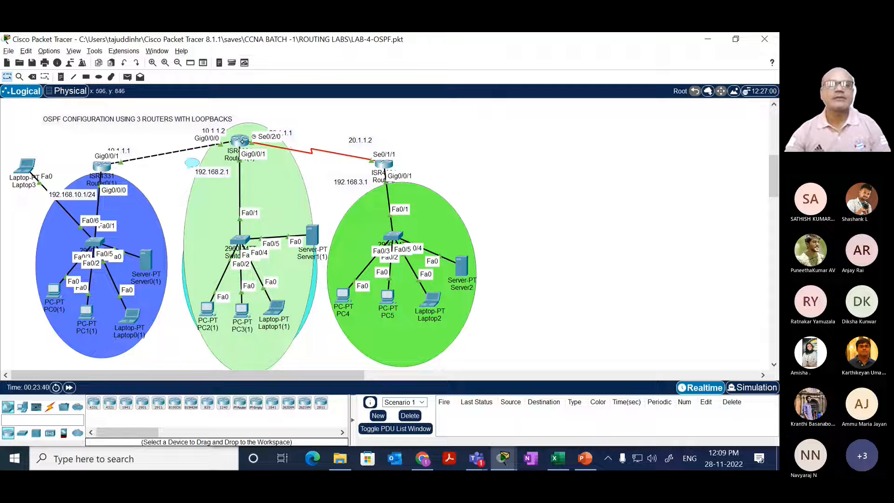
pyautogui.moveTo(242, 141); pyautogui.dragTo(249, 149)
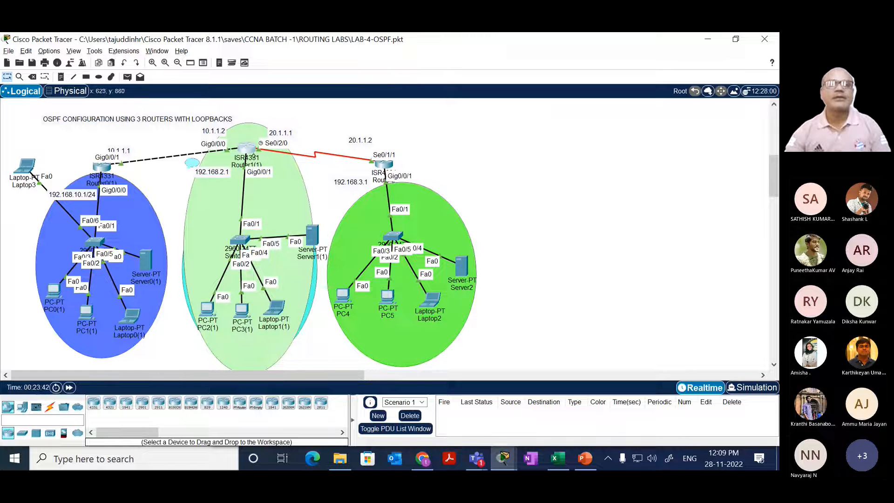
# Step: Reopen Router1(1)'s command line and advertise network 20.0.0.0 with wildcard mask 0.255.255.255 in area 0
pyautogui.click(248, 148)
pyautogui.moveTo(319, 239); pyautogui.dragTo(359, 215)
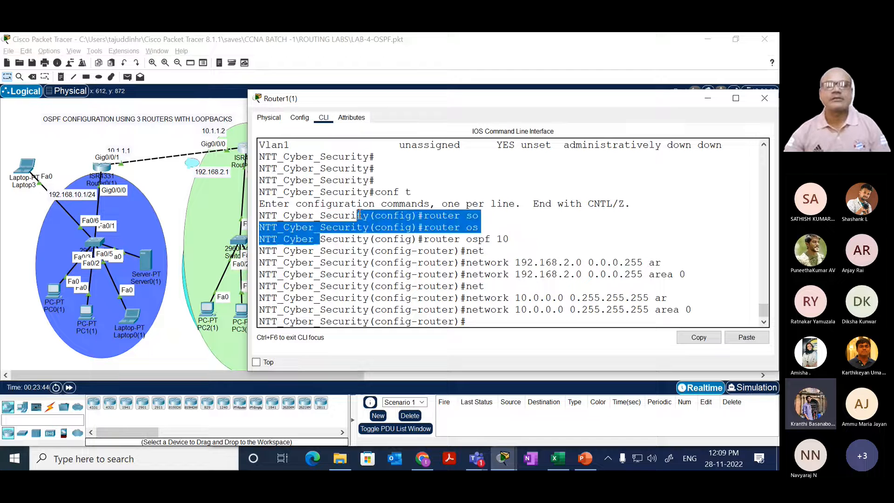
pyautogui.press('Return')
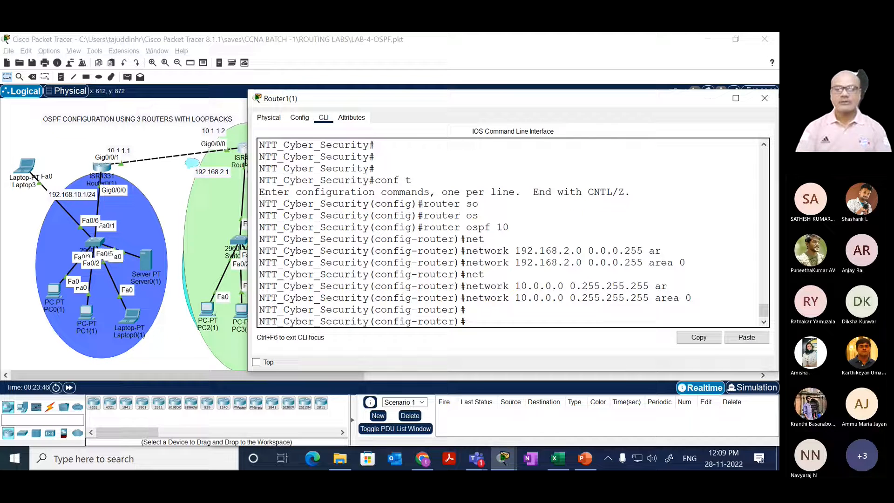
pyautogui.press('Return')
pyautogui.write('net')
pyautogui.press('Tab')
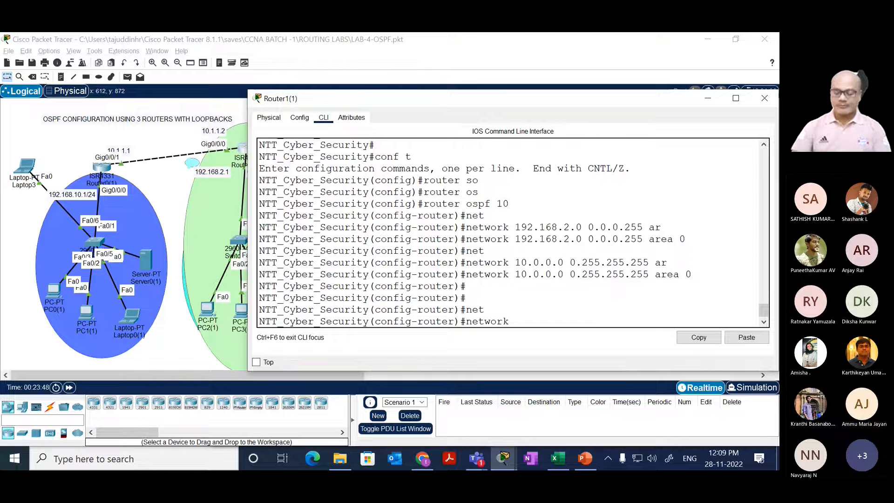
pyautogui.write('20.0.0.0')
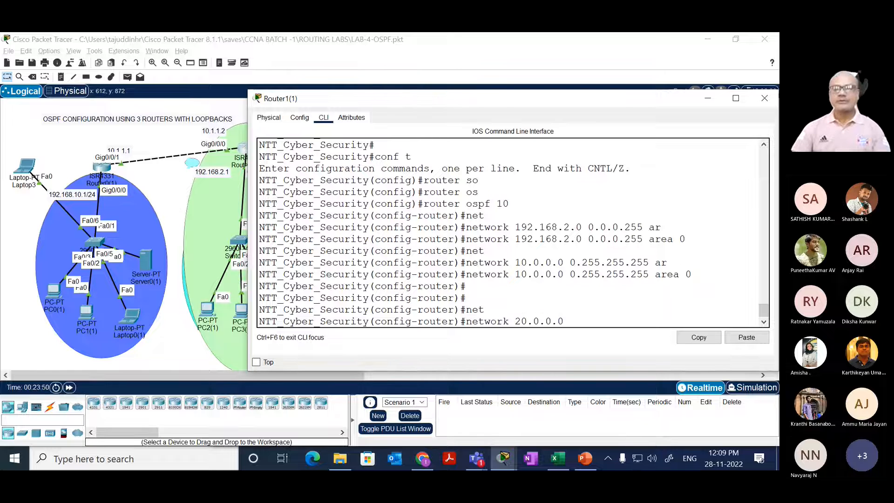
pyautogui.write(' 0.255.2')
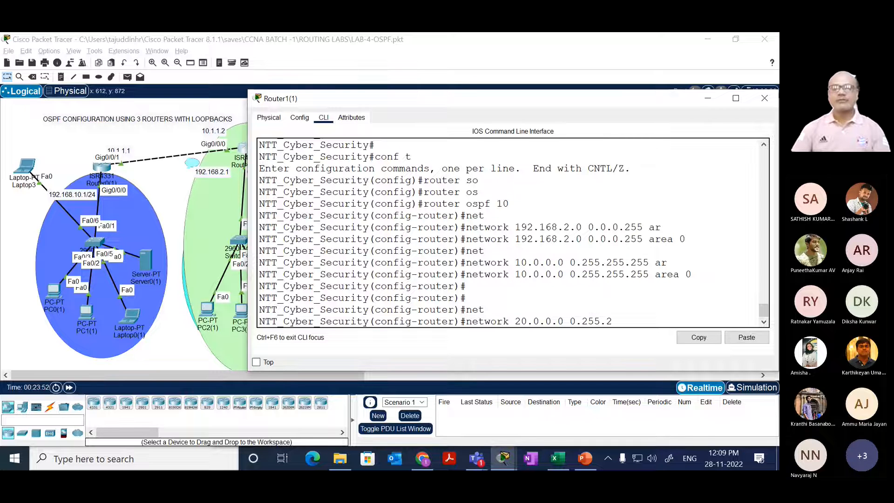
pyautogui.write('55.255')
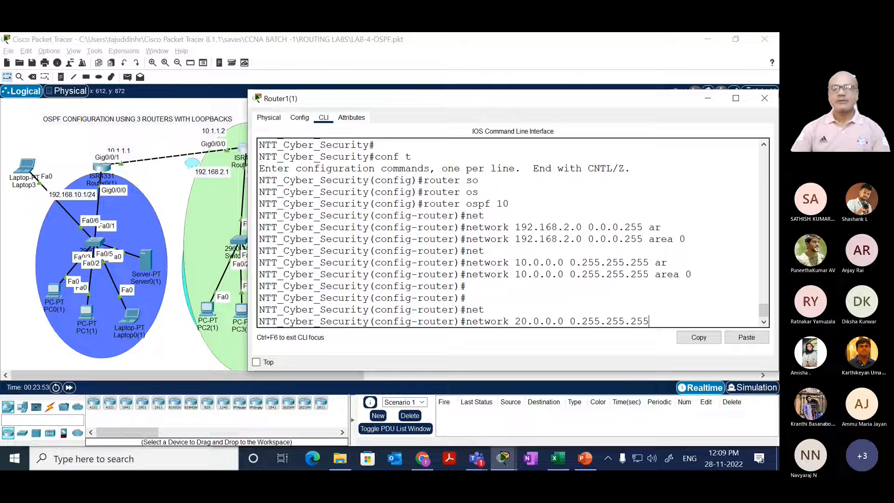
pyautogui.write(' ar')
pyautogui.press('Tab')
pyautogui.write('0')
pyautogui.press('Return')
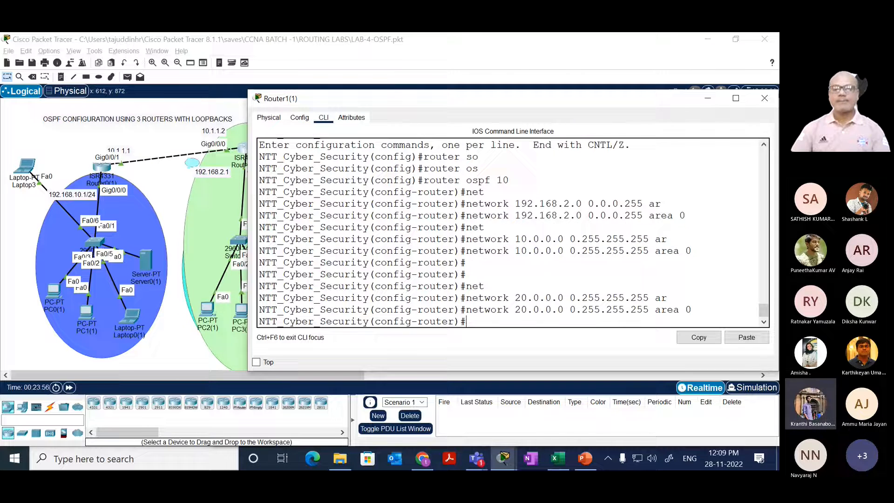
# Step: Leave configuration mode on Router1(1) with end, returning to the privileged prompt
pyautogui.press('Return')
pyautogui.press('Return')
pyautogui.press('Return')
pyautogui.write('end')
pyautogui.press('Return')
pyautogui.press('Return')
pyautogui.press('Return')
pyautogui.press('Return')
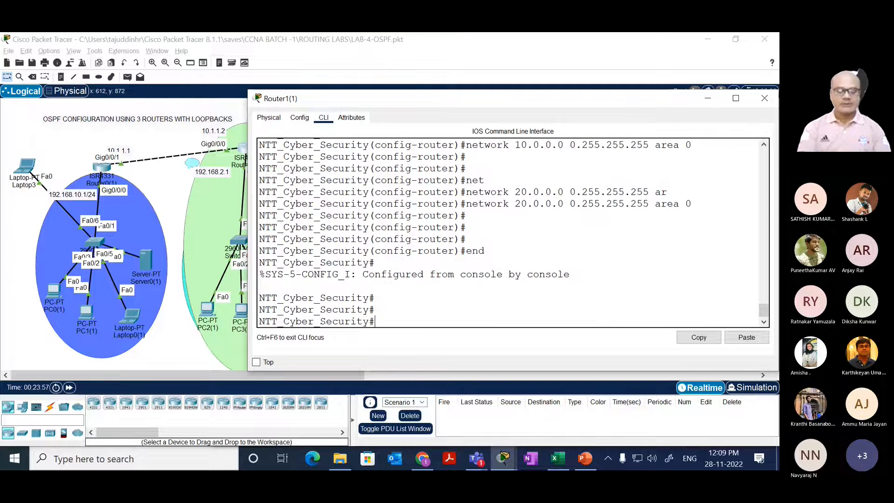
# Step: Check Router1(1)'s OSPF-learned routes with show ip route ospf
pyautogui.write('sh')
pyautogui.press('Tab')
pyautogui.write('ip rou')
pyautogui.press('Tab')
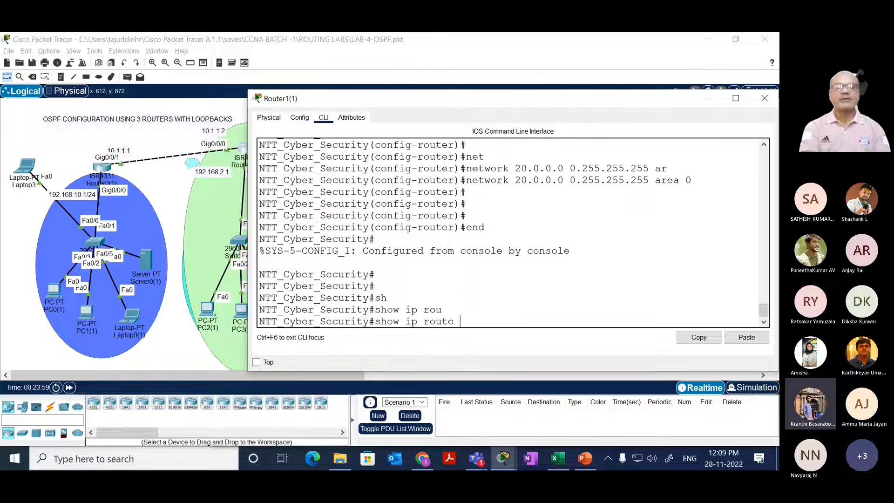
pyautogui.write('os')
pyautogui.press('Tab')
pyautogui.press('Return')
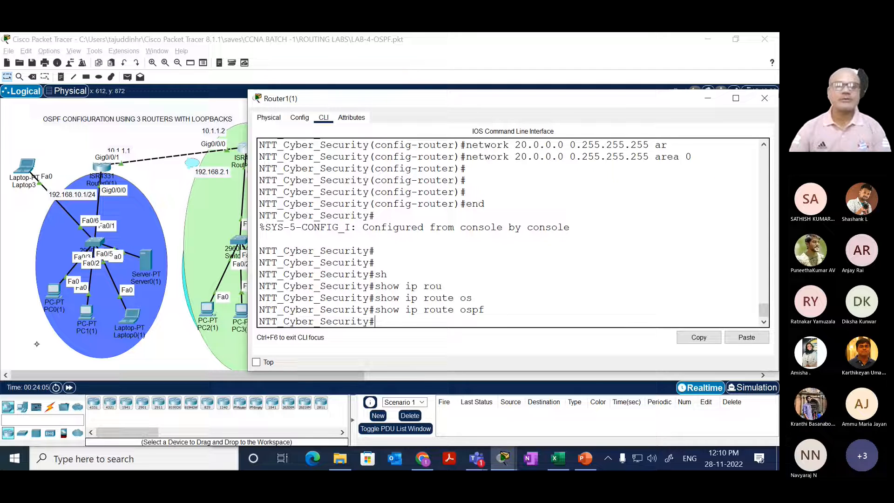
# Step: Open Router2's command line and enter global configuration mode with conf t
pyautogui.click(160, 179)
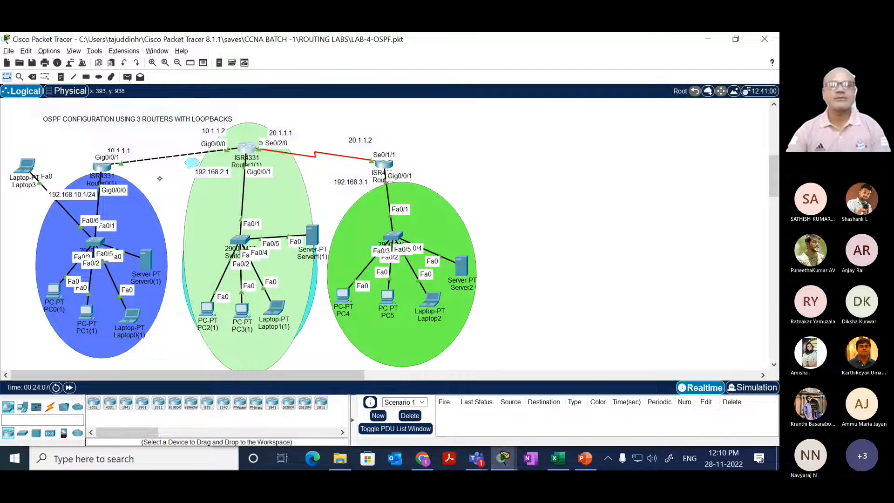
pyautogui.click(383, 165)
pyautogui.moveTo(344, 232); pyautogui.dragTo(393, 219)
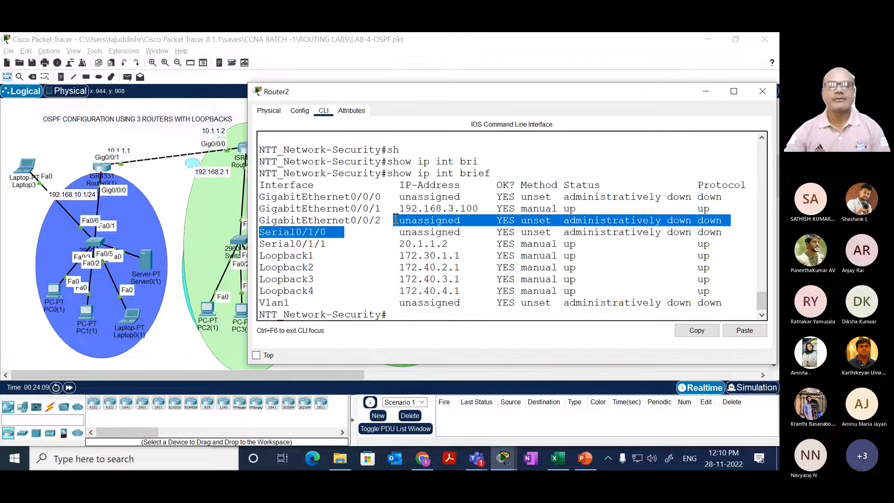
pyautogui.press('Return')
pyautogui.press('Return')
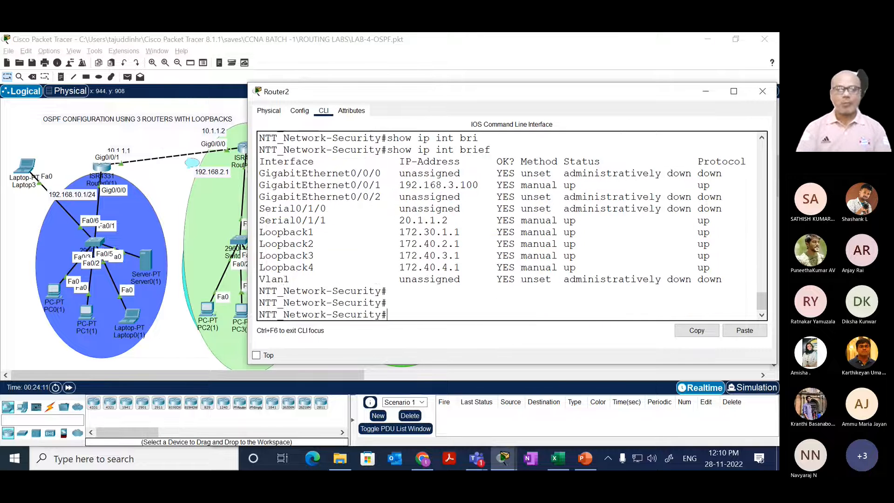
pyautogui.write('conf t')
pyautogui.press('Return')
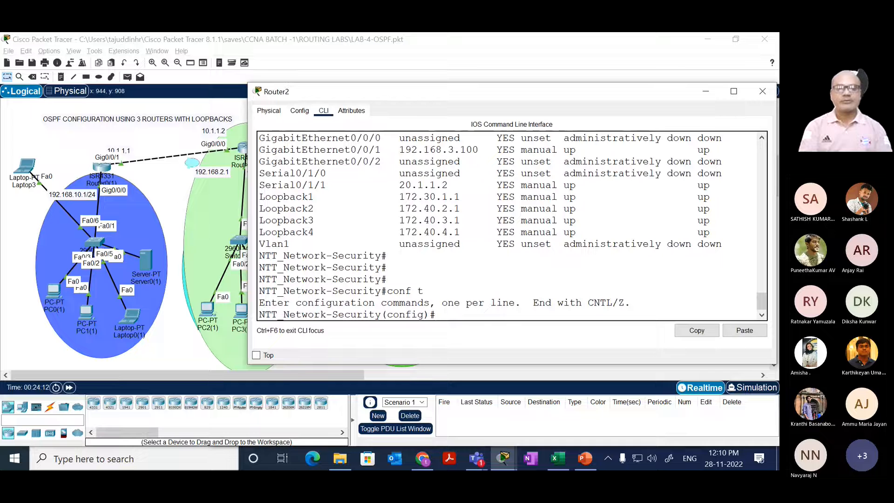
# Step: Start OSPF process 10 on Router2 with router ospf 10
pyautogui.write('router')
pyautogui.press('Tab')
pyautogui.write('os')
pyautogui.press('Tab')
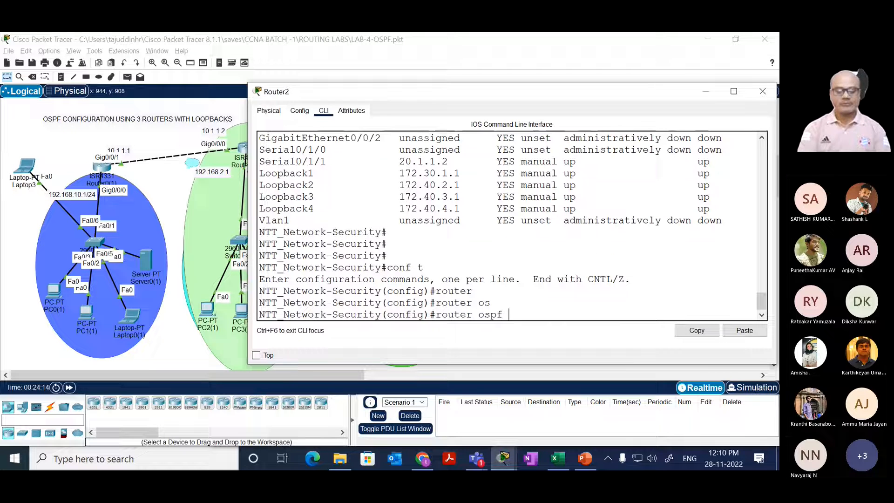
pyautogui.write('10')
pyautogui.press('Return')
# Step: Advertise network 192.168.3.0 with wildcard mask 0.0.0.255 in area 2 on Router2
pyautogui.write('net')
pyautogui.press('Tab')
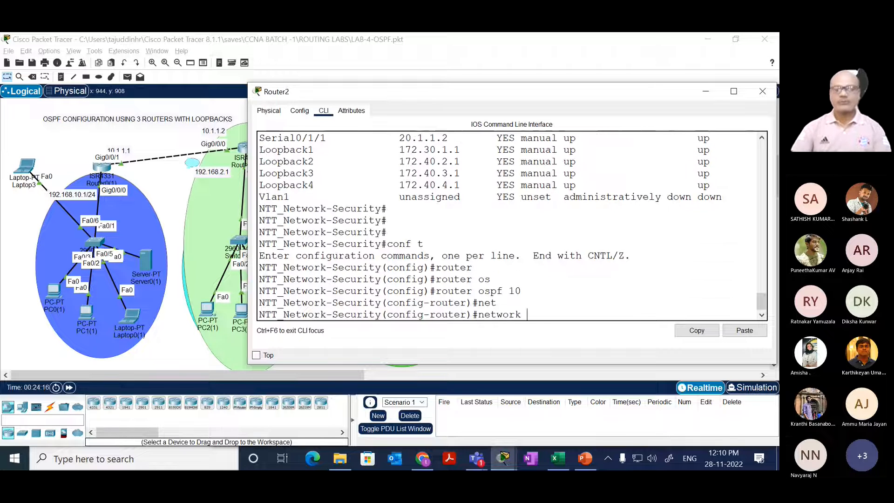
pyautogui.write('192.3168.')
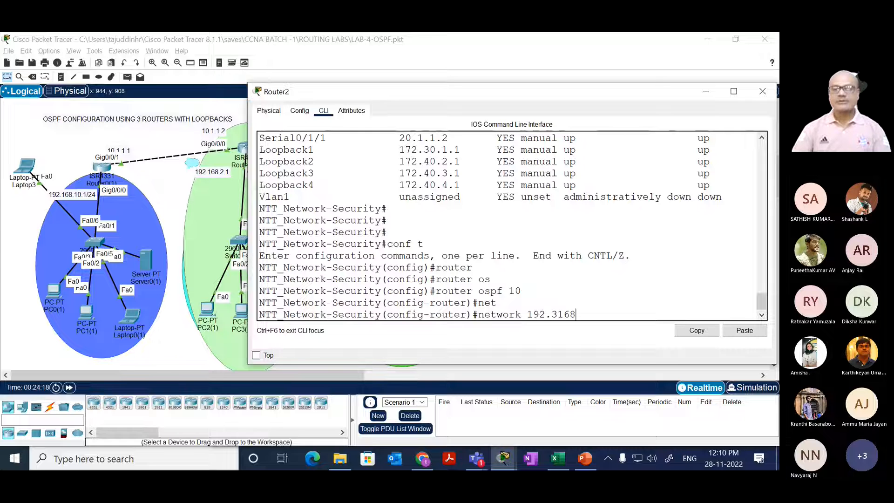
pyautogui.press('BackSpace')
pyautogui.press('BackSpace')
pyautogui.press('BackSpace')
pyautogui.press('BackSpace')
pyautogui.press('BackSpace')
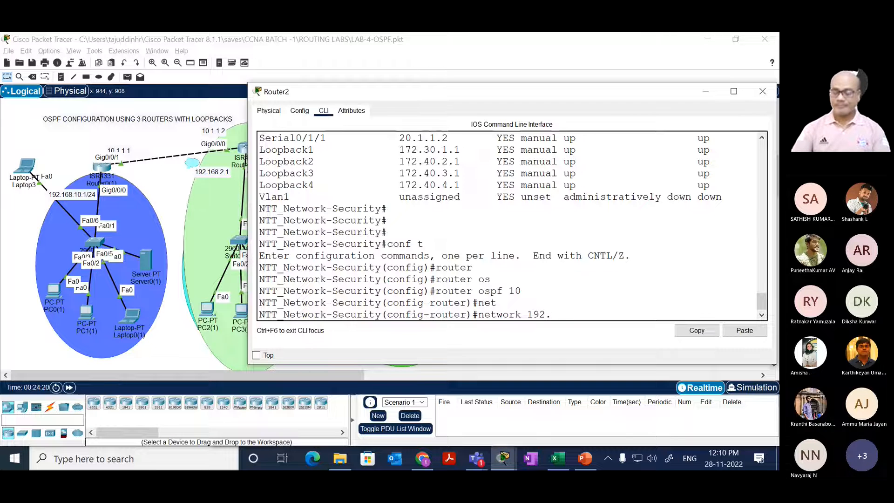
pyautogui.write('168.3.0')
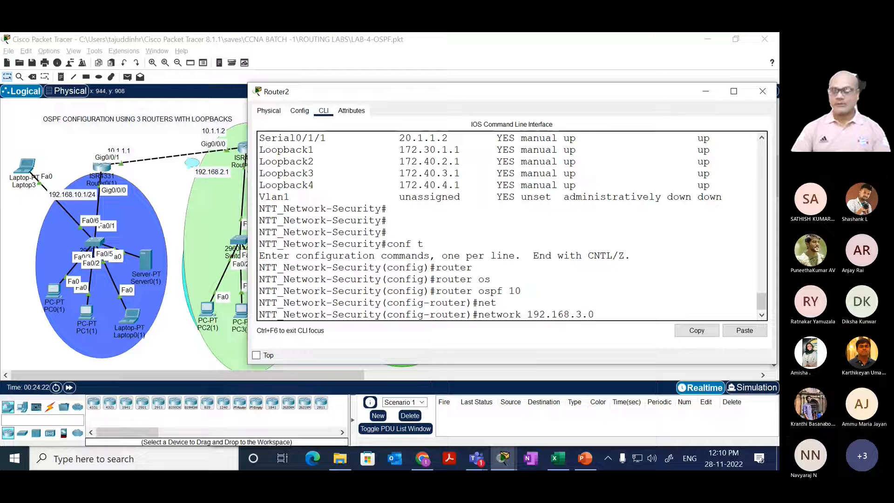
pyautogui.write(' 0')
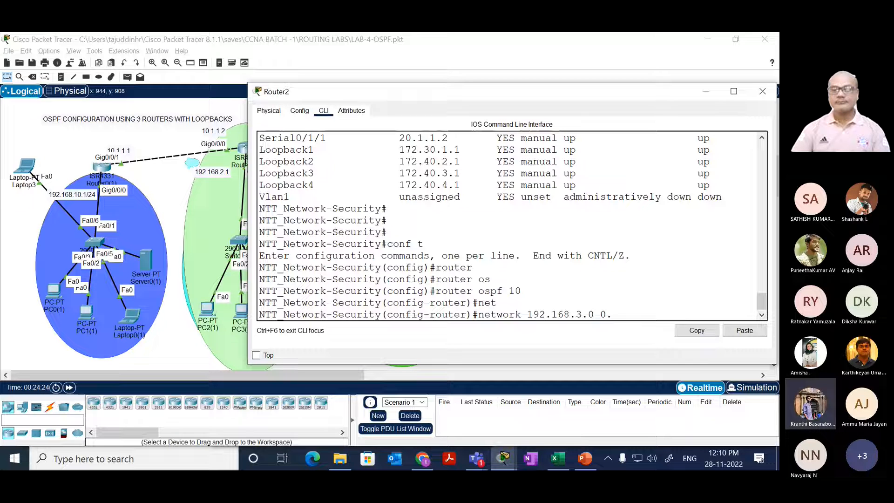
pyautogui.write('.0.0.25')
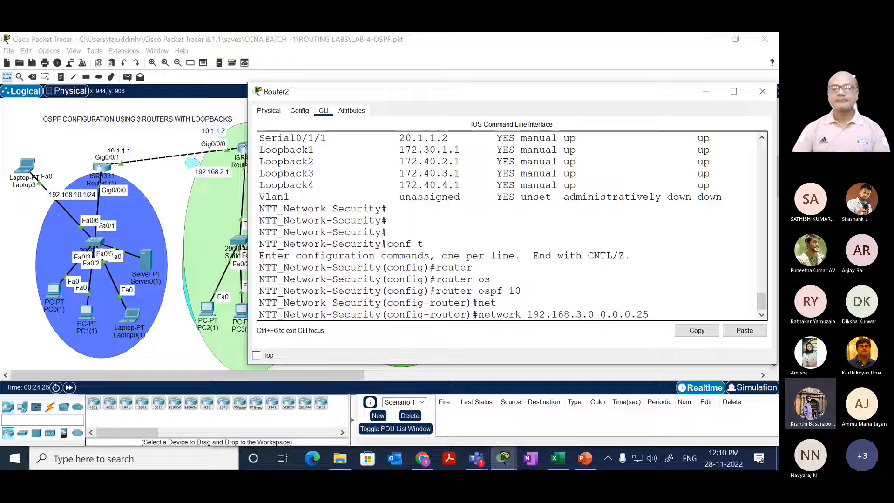
pyautogui.write('5 ar')
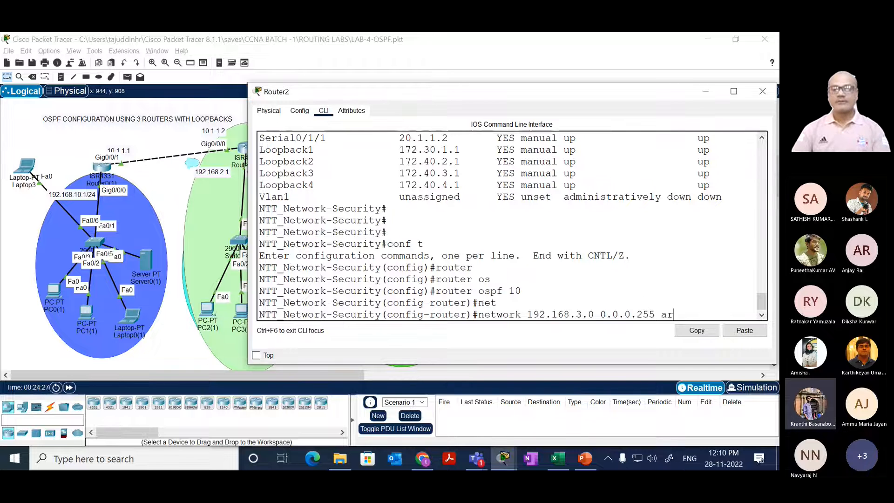
pyautogui.press('Tab')
pyautogui.write('2')
pyautogui.press('Return')
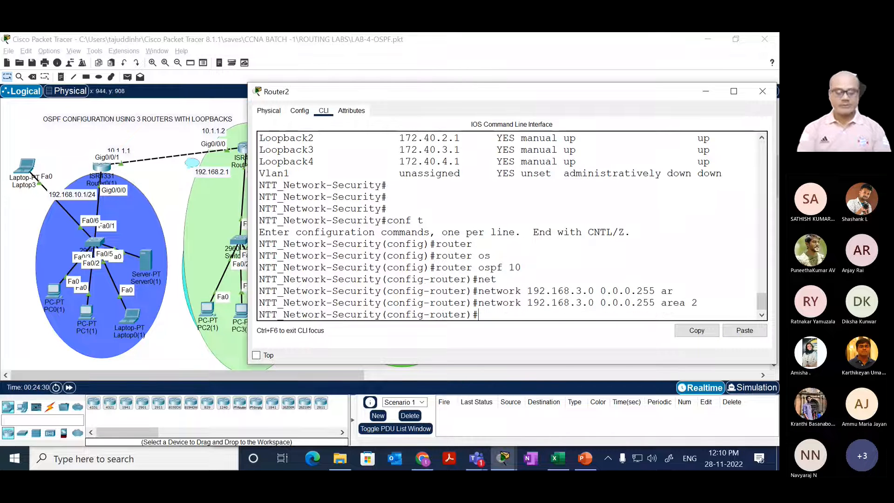
# Step: Advertise network 20.0.0.0 with wildcard mask 0.255.255.255 in area 2 on Router2, and leave configuration mode
pyautogui.write('net')
pyautogui.press('Tab')
pyautogui.write('20.0.0.0')
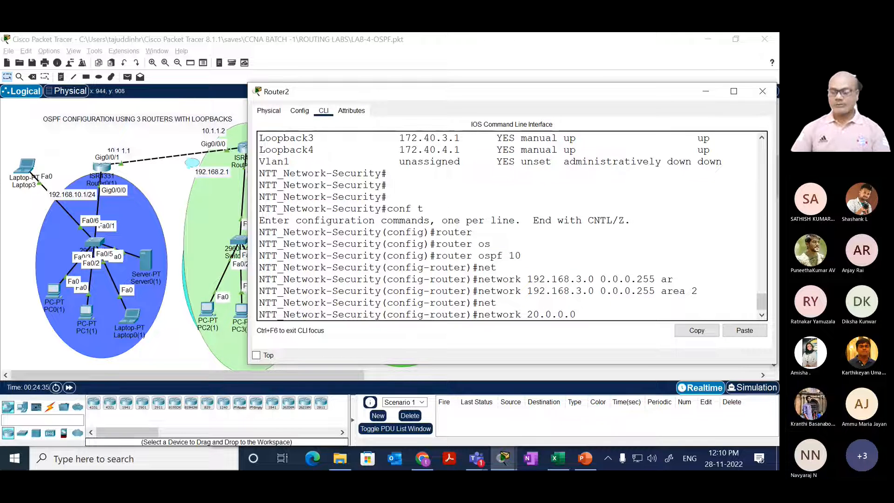
pyautogui.write(' 0.255.')
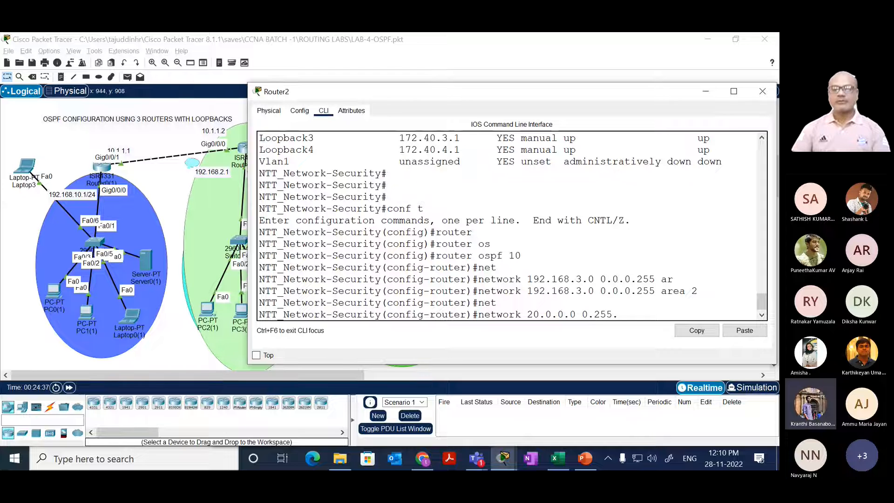
pyautogui.write('255.255 ar')
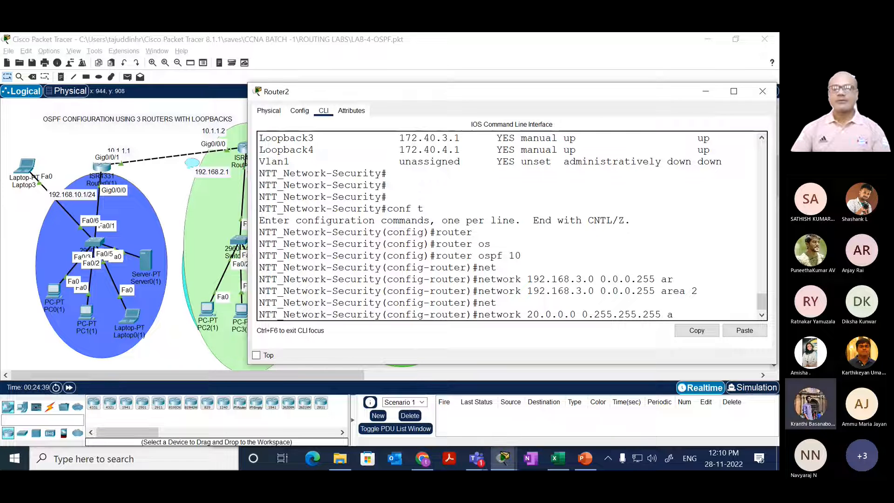
pyautogui.press('Tab')
pyautogui.write('2')
pyautogui.press('Return')
pyautogui.press('Return')
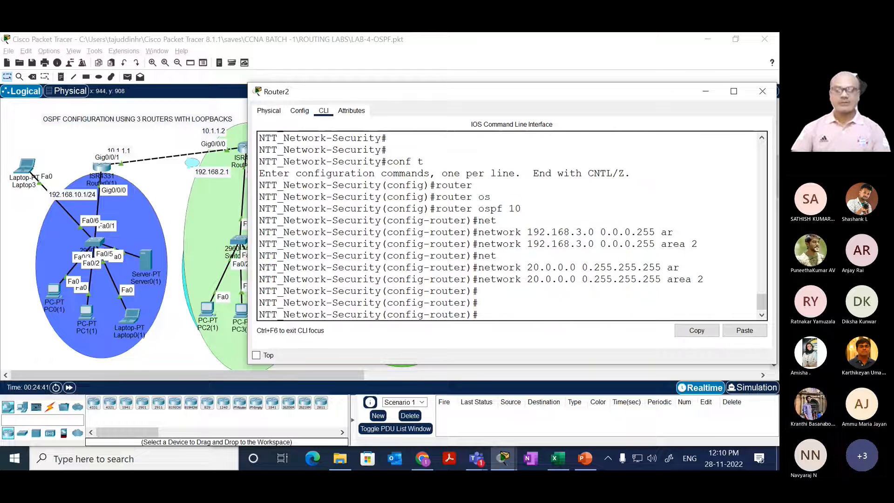
pyautogui.write('end')
pyautogui.press('Return')
pyautogui.press('Return')
# Step: Check Router2's OSPF-learned routes with show ip route ospf
pyautogui.write('sh')
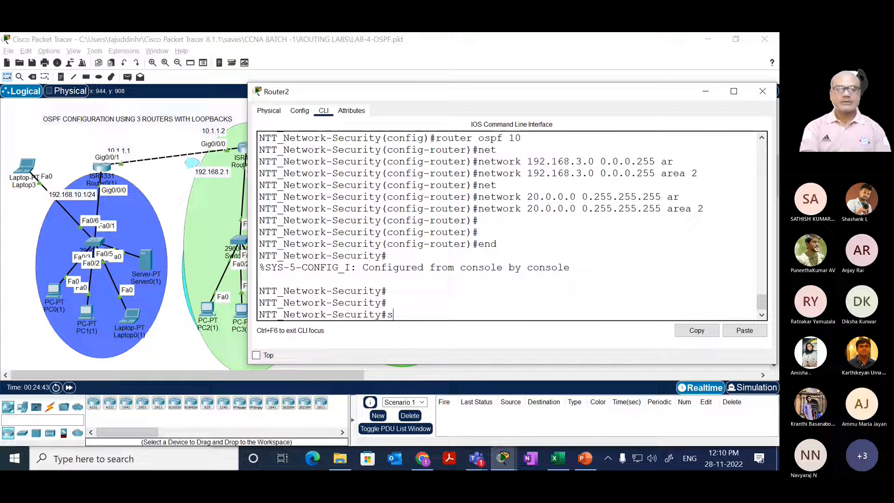
pyautogui.press('Tab')
pyautogui.write('ip rou')
pyautogui.press('Tab')
pyautogui.write('os')
pyautogui.press('Tab')
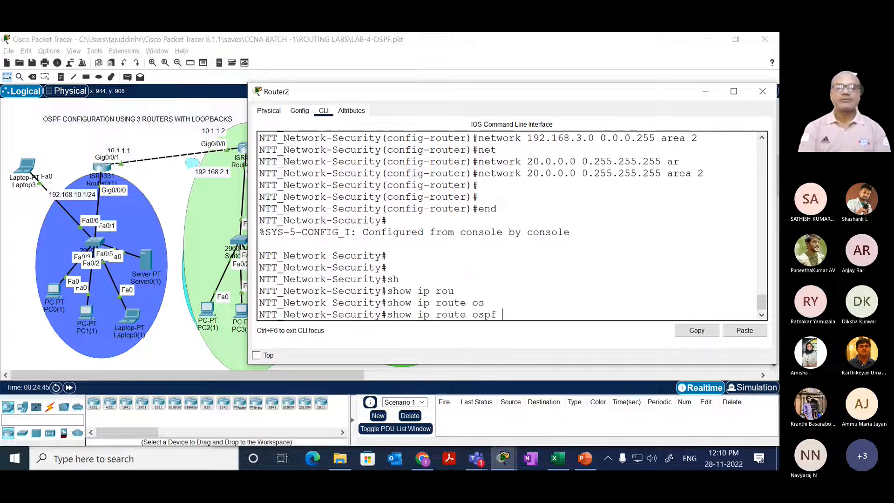
pyautogui.press('Return')
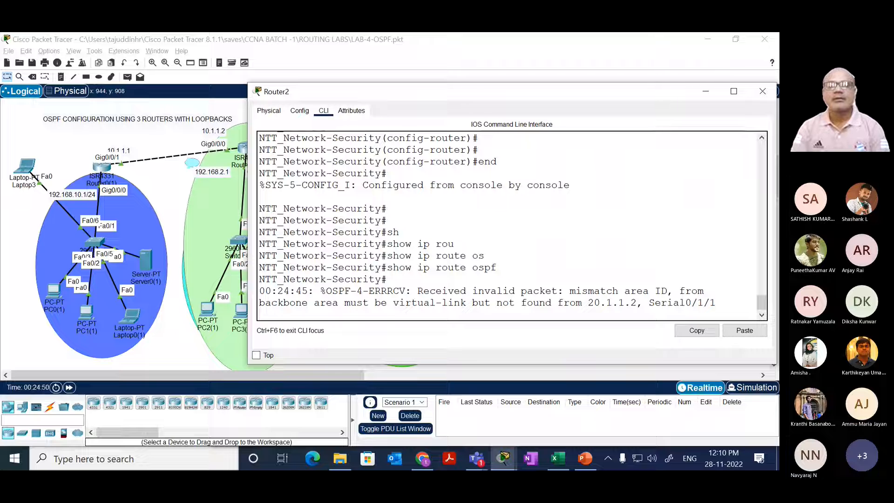
pyautogui.press('Return')
pyautogui.press('Return')
pyautogui.press('Return')
pyautogui.press('Return')
pyautogui.press('Return')
pyautogui.press('Return')
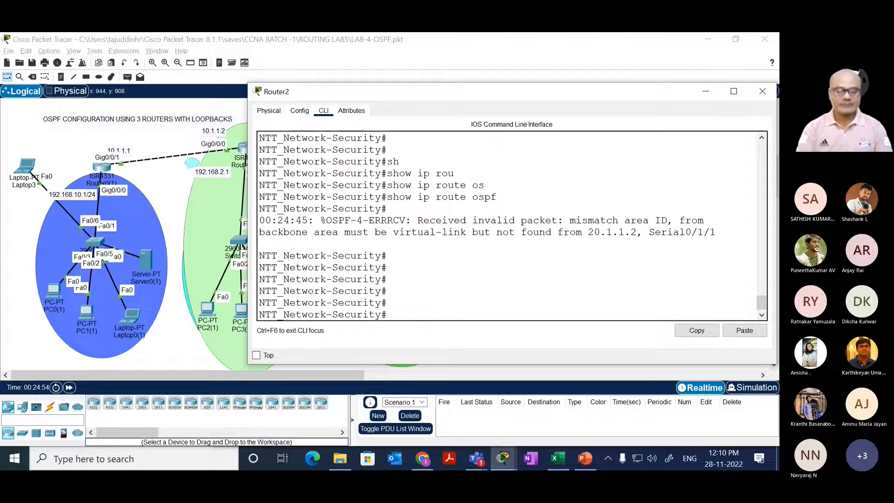
# Step: Run show ip route ospf once more on Router2
pyautogui.press('Up')
pyautogui.press('Return')
pyautogui.press('Return')
pyautogui.press('Return')
pyautogui.press('Return')
pyautogui.press('Return')
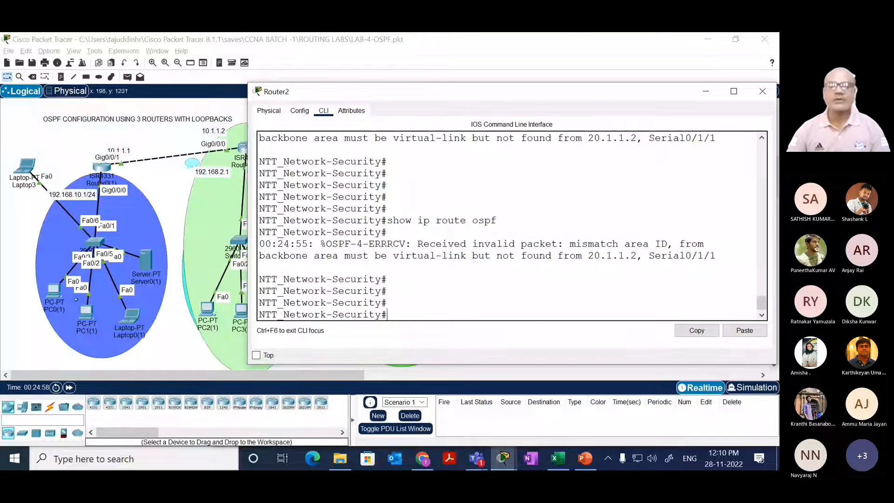
# Step: Return to Router1(1)'s command line and recheck its OSPF routes with show ip route ospf
pyautogui.click(123, 211)
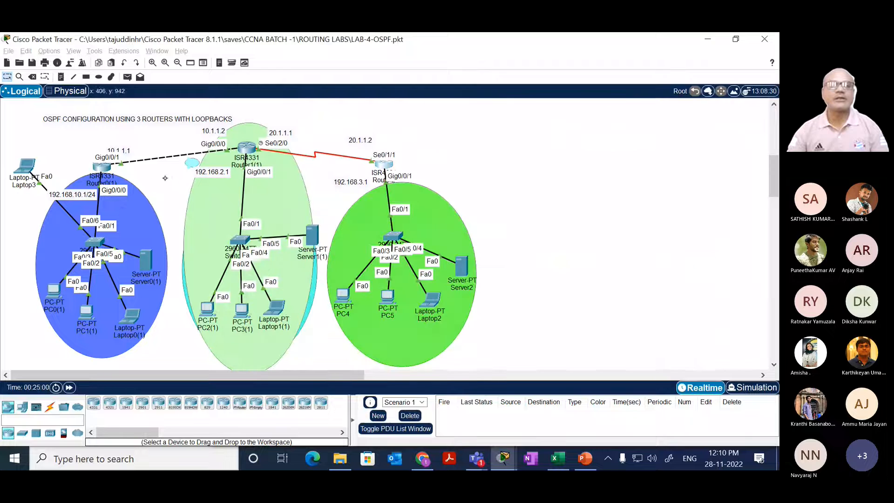
pyautogui.click(246, 149)
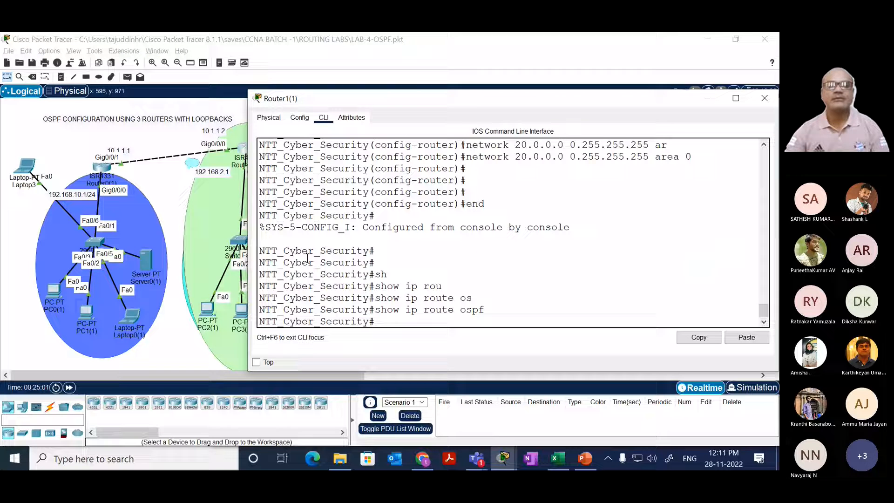
pyautogui.moveTo(307, 263); pyautogui.dragTo(344, 251)
pyautogui.press('Return')
pyautogui.press('Return')
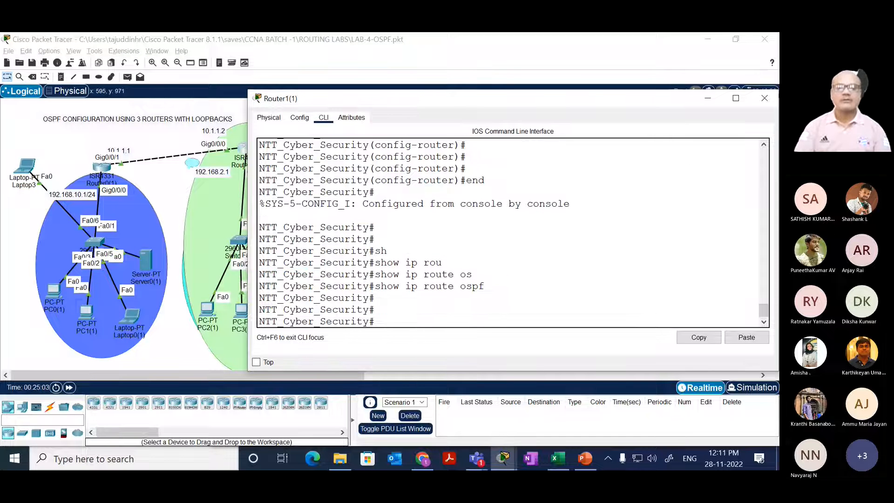
pyautogui.press('Up')
pyautogui.press('Return')
pyautogui.press('Up')
pyautogui.press('Return')
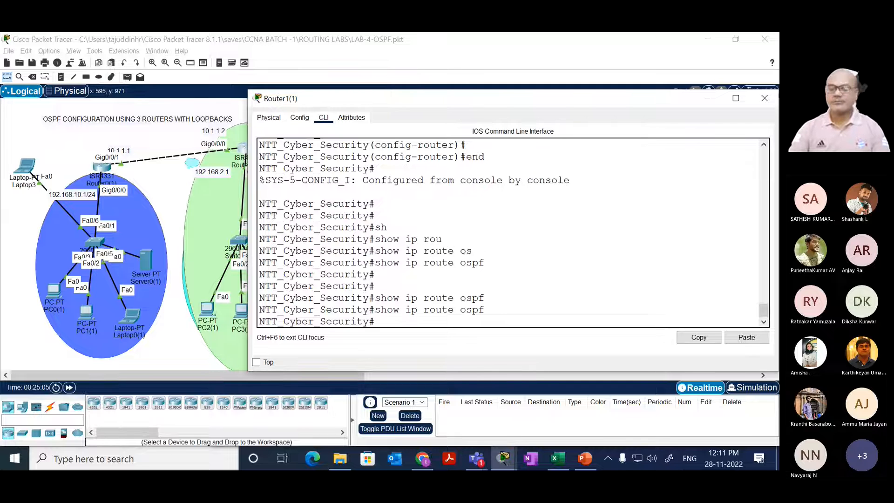
# Step: Open Router0(1)'s command line and check its OSPF routes with show ip route ospf
pyautogui.click(102, 167)
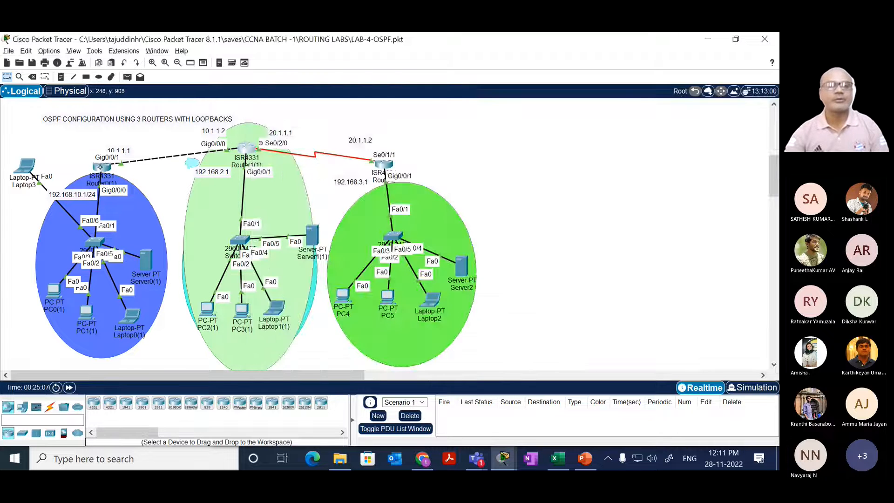
pyautogui.moveTo(335, 222); pyautogui.dragTo(292, 245)
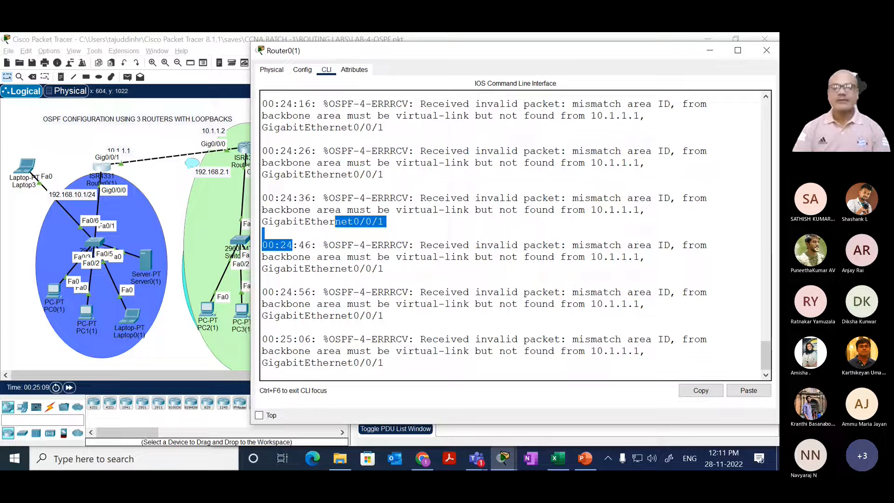
pyautogui.press('Return')
pyautogui.press('Return')
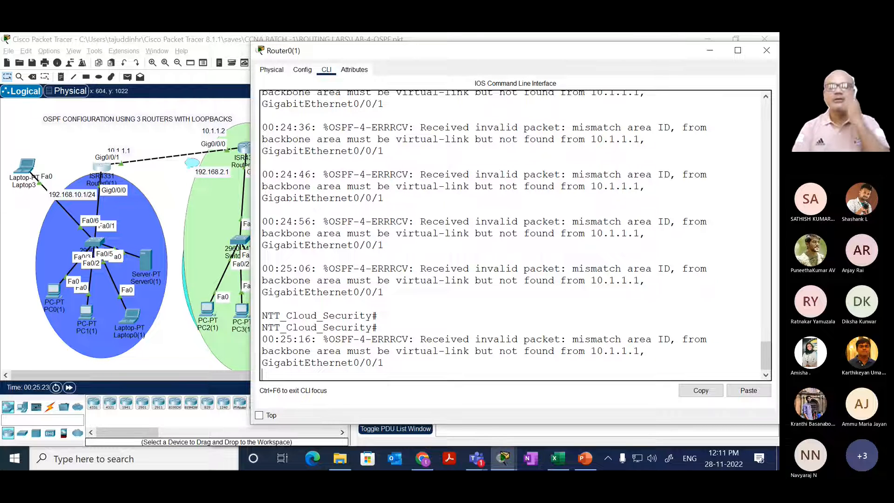
pyautogui.press('Return')
pyautogui.press('Return')
pyautogui.press('Return')
pyautogui.press('Return')
pyautogui.write('show ip route ospf')
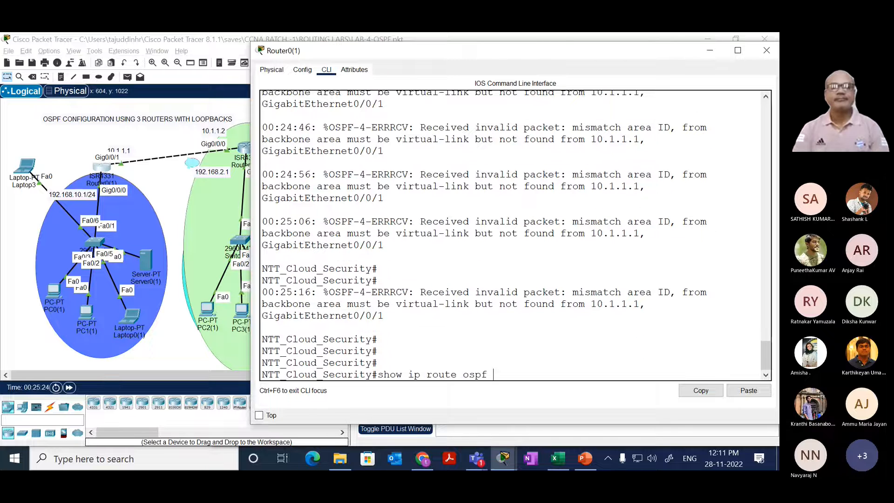
pyautogui.press('Return')
# Step: Repeat the show ip route ospf check on Router0(1)
pyautogui.press('Return')
pyautogui.press('Return')
pyautogui.press('Return')
pyautogui.press('Return')
pyautogui.press('Return')
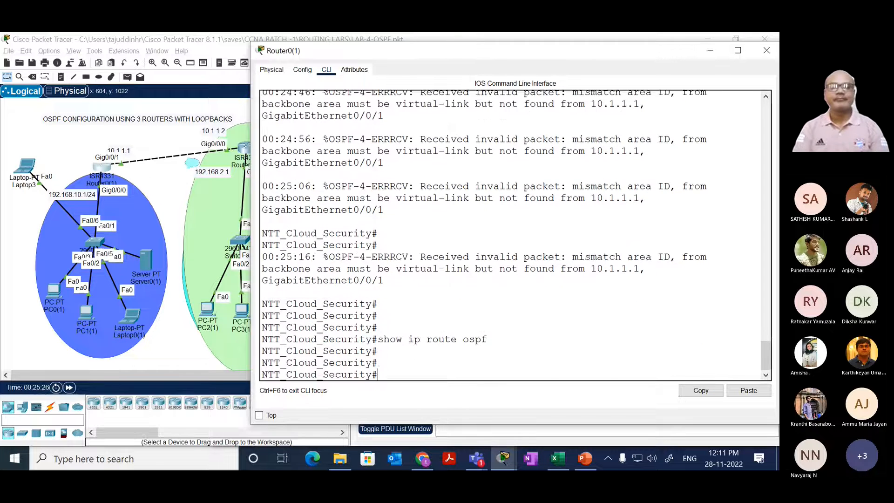
pyautogui.press('Return')
pyautogui.press('Return')
pyautogui.press('Return')
pyautogui.press('Return')
pyautogui.write('show ip route ospf')
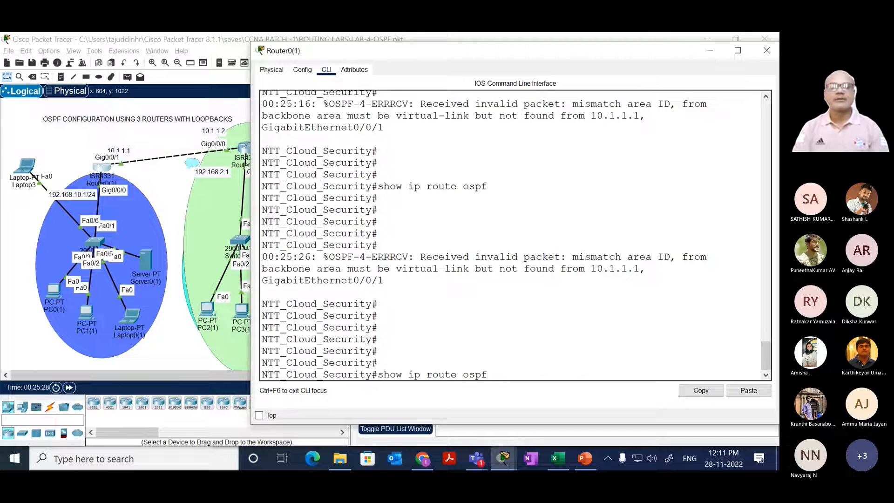
pyautogui.press('Return')
pyautogui.press('Up')
pyautogui.press('Return')
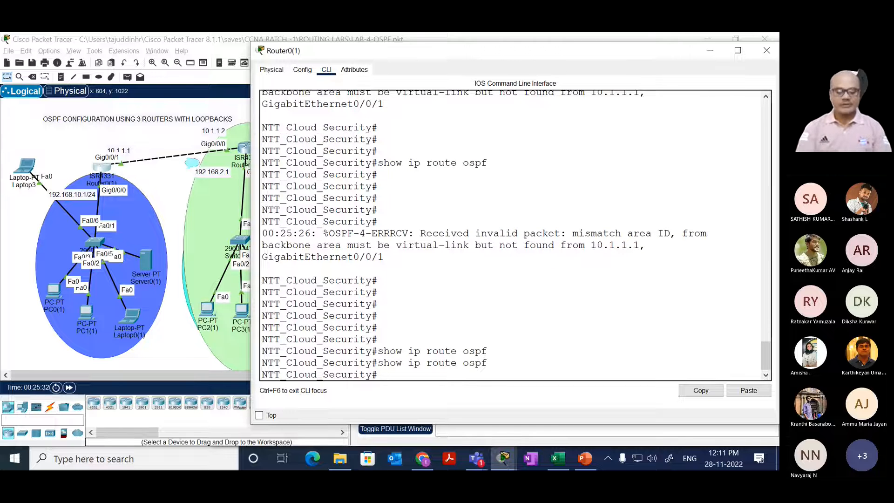
# Step: Enter global configuration mode on Router0(1) and open OSPF process 10 with router ospf 10
pyautogui.write('conf t')
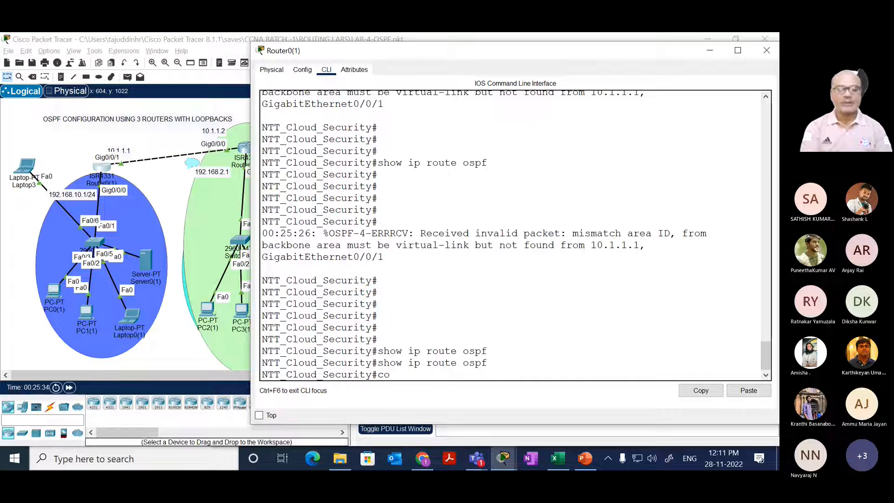
pyautogui.press('Return')
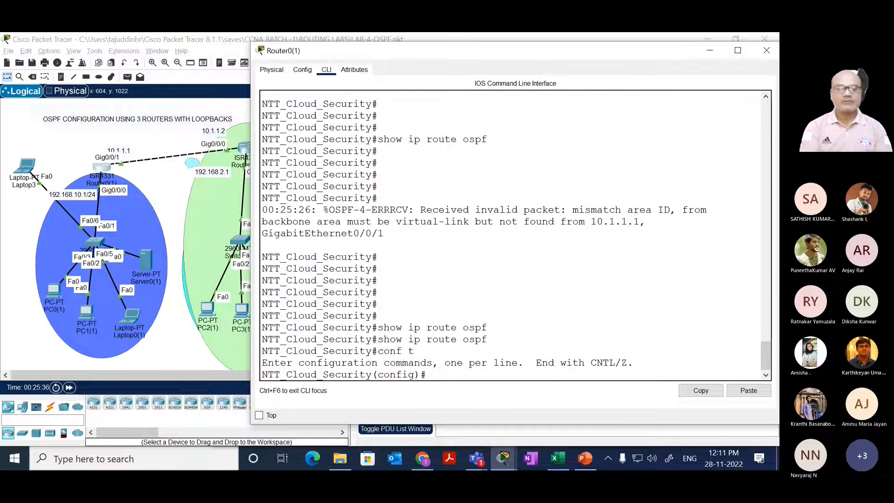
pyautogui.write('router')
pyautogui.press('Return')
pyautogui.press('Return')
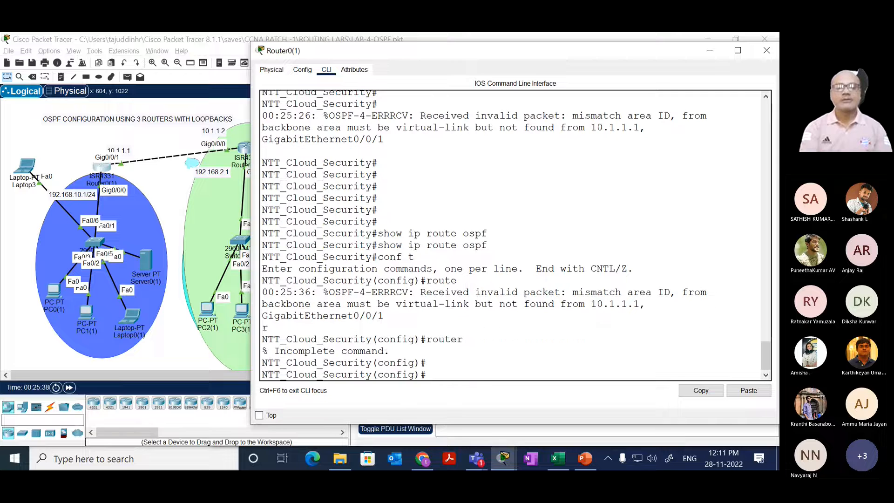
pyautogui.write('router os')
pyautogui.press('Tab')
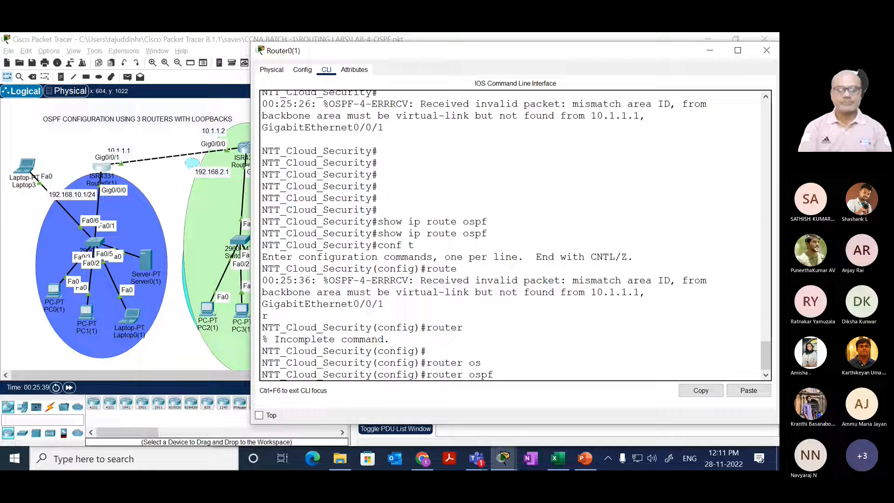
pyautogui.write('10')
pyautogui.press('Return')
# Step: List the commands available in Router0(1)'s OSPF router configuration mode
pyautogui.write('vi')
pyautogui.press('Tab')
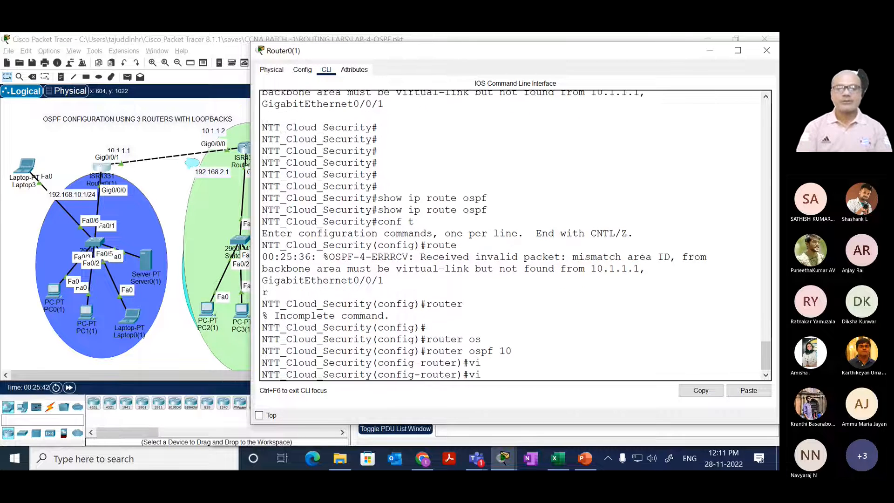
pyautogui.press('BackSpace')
pyautogui.write('?')
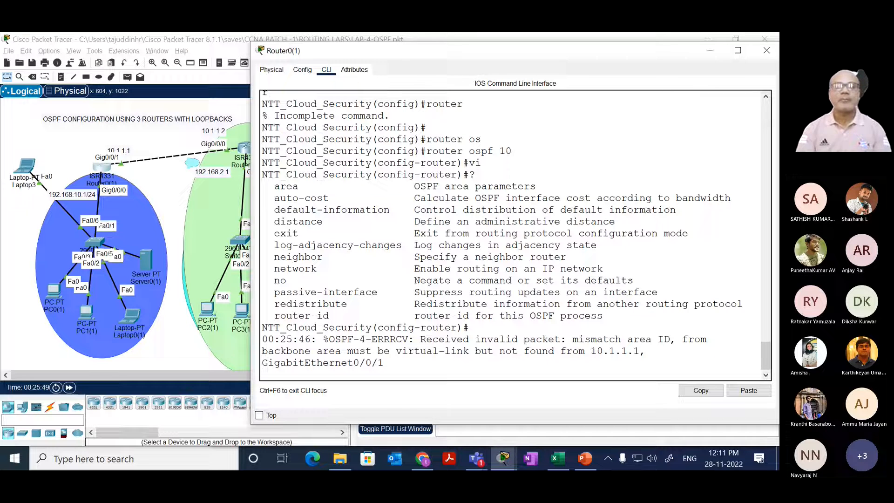
pyautogui.press('Return')
pyautogui.press('Return')
pyautogui.press('Return')
pyautogui.press('Return')
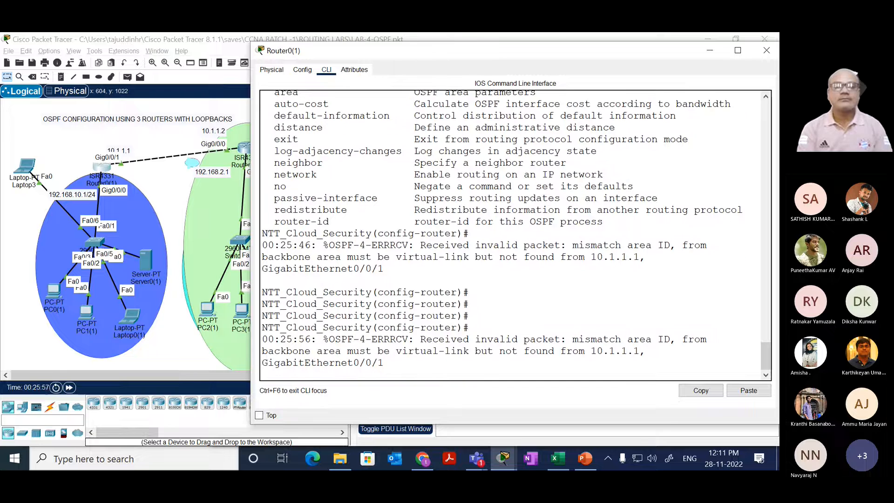
# Step: Look up the router-id syntax on Router0(1) and try to enter an ID starting with 20.1.1
pyautogui.write('rou')
pyautogui.press('Tab')
pyautogui.write('?')
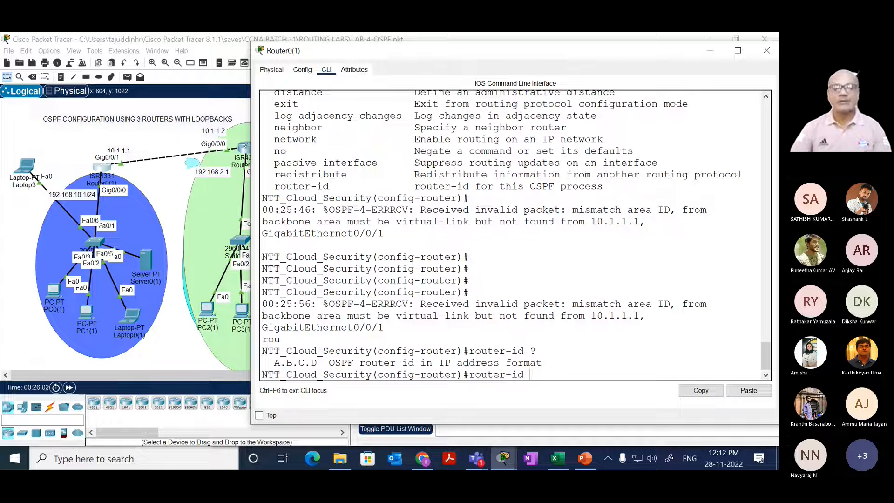
pyautogui.write('20..1')
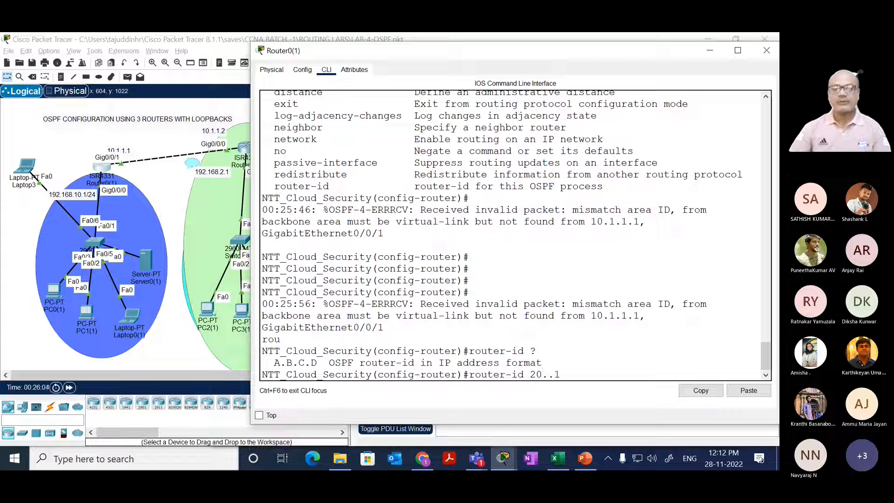
pyautogui.press('BackSpace')
pyautogui.press('BackSpace')
pyautogui.write('1.1')
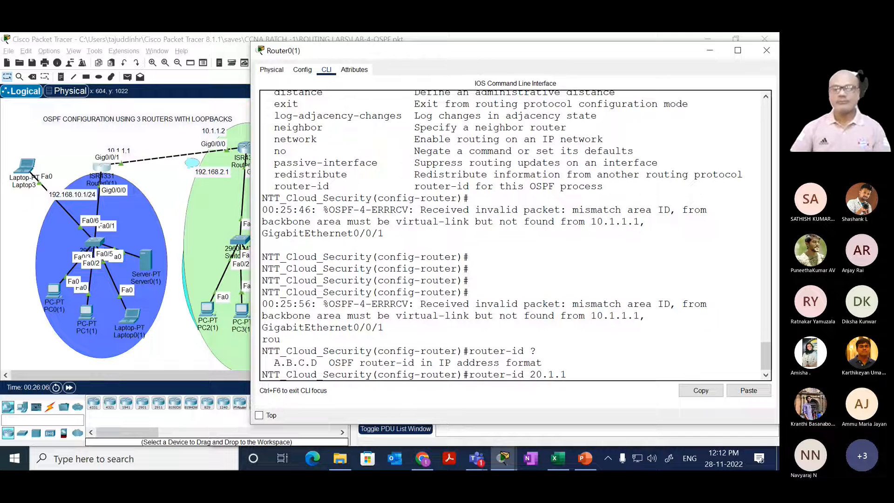
pyautogui.write('.')
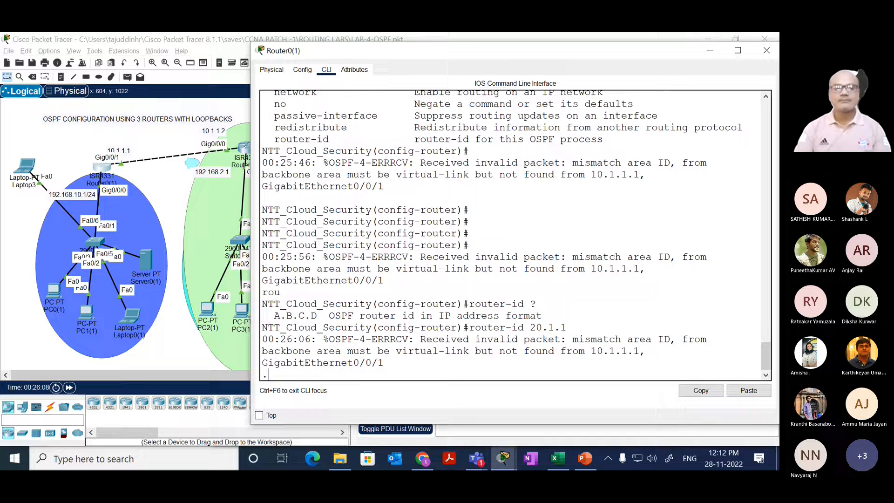
pyautogui.press('Return')
pyautogui.press('Return')
pyautogui.press('Return')
pyautogui.press('Return')
# Step: Check the options following router-id 20.1.1.2 on Router0(1), and leave configuration mode without applying the command
pyautogui.press('Up')
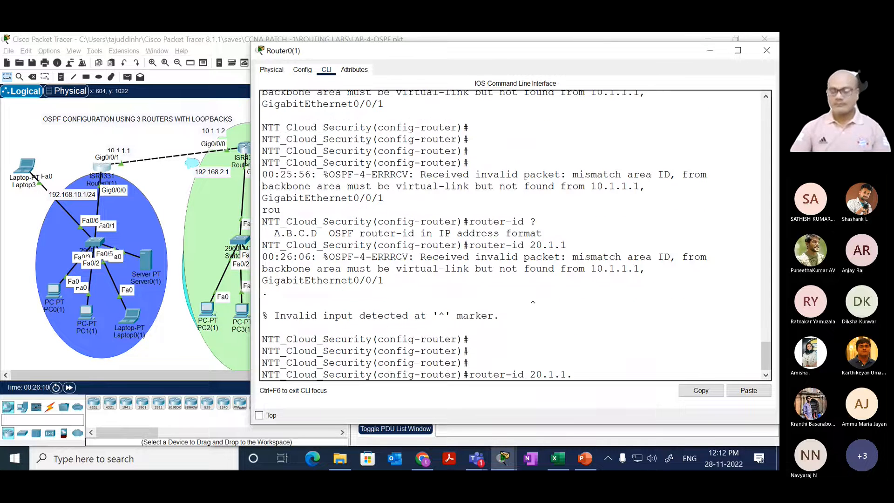
pyautogui.write('2 ?')
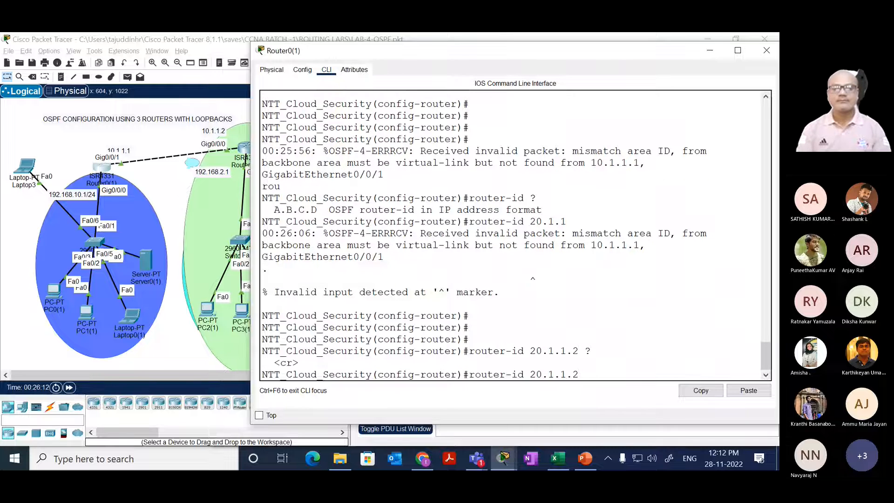
pyautogui.press('BackSpace')
pyautogui.press('BackSpace')
pyautogui.press('BackSpace')
pyautogui.press('BackSpace')
pyautogui.press('BackSpace')
pyautogui.press('BackSpace')
pyautogui.press('BackSpace')
pyautogui.press('BackSpace')
pyautogui.press('BackSpace')
pyautogui.press('BackSpace')
pyautogui.press('BackSpace')
pyautogui.press('BackSpace')
pyautogui.press('BackSpace')
pyautogui.press('BackSpace')
pyautogui.press('BackSpace')
pyautogui.press('BackSpace')
pyautogui.press('BackSpace')
pyautogui.press('BackSpace')
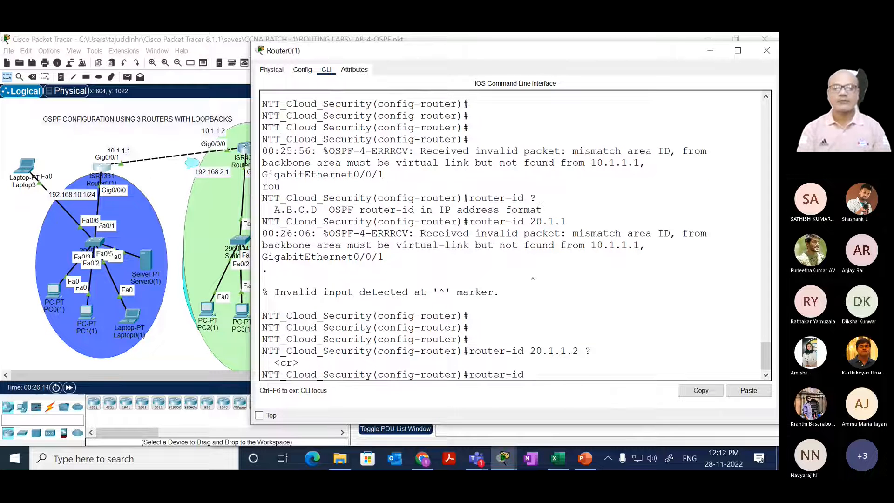
pyautogui.write('end')
pyautogui.press('Return')
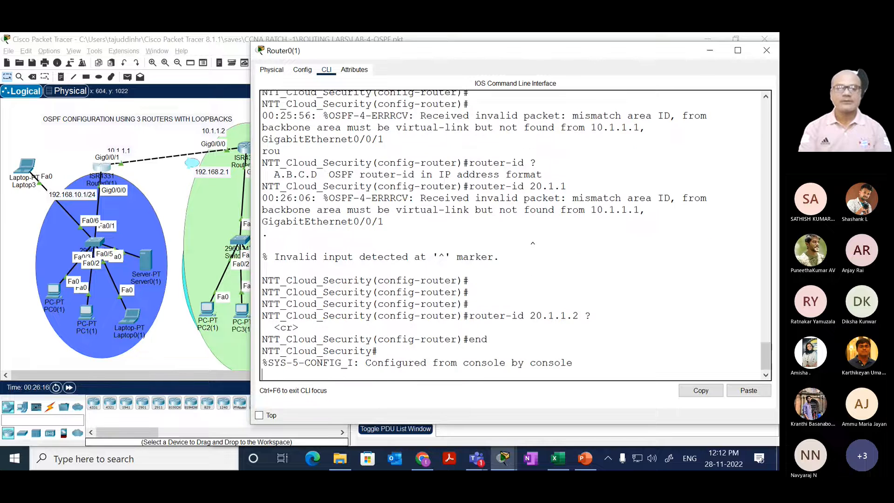
# Step: Show the OSPF routes on Router0(1) with show ip route ospf
pyautogui.press('Return')
pyautogui.press('Return')
pyautogui.press('Return')
pyautogui.press('Return')
pyautogui.write('show ip rou')
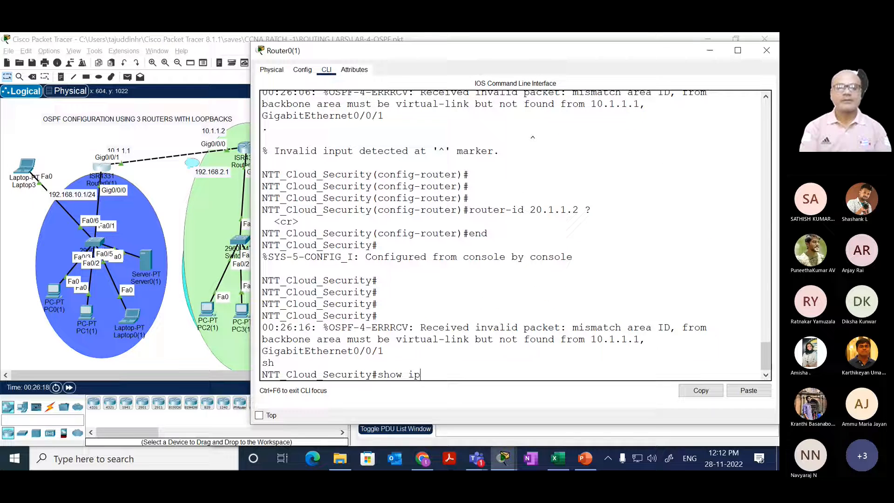
pyautogui.press('Tab')
pyautogui.write('os')
pyautogui.press('Tab')
pyautogui.press('Return')
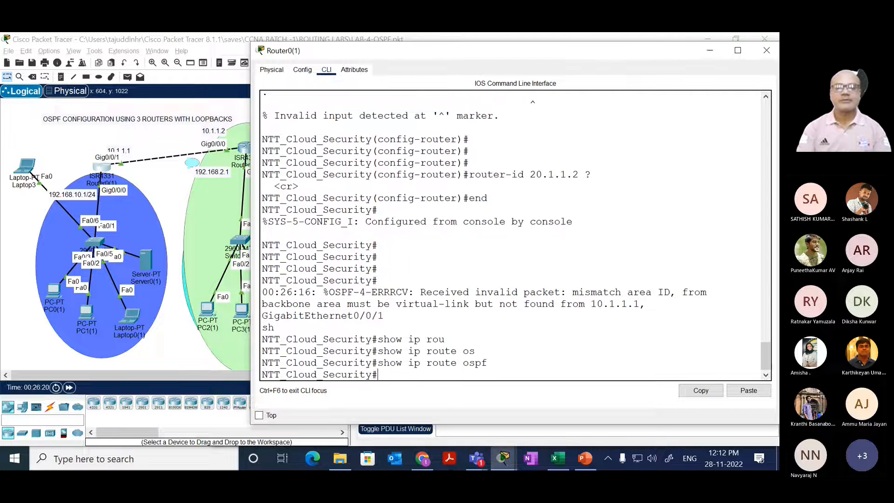
# Step: Display Router0(1)'s complete routing table with show ip route
pyautogui.press('Return')
pyautogui.press('Return')
pyautogui.write('sh')
pyautogui.press('Tab')
pyautogui.write('ip rou')
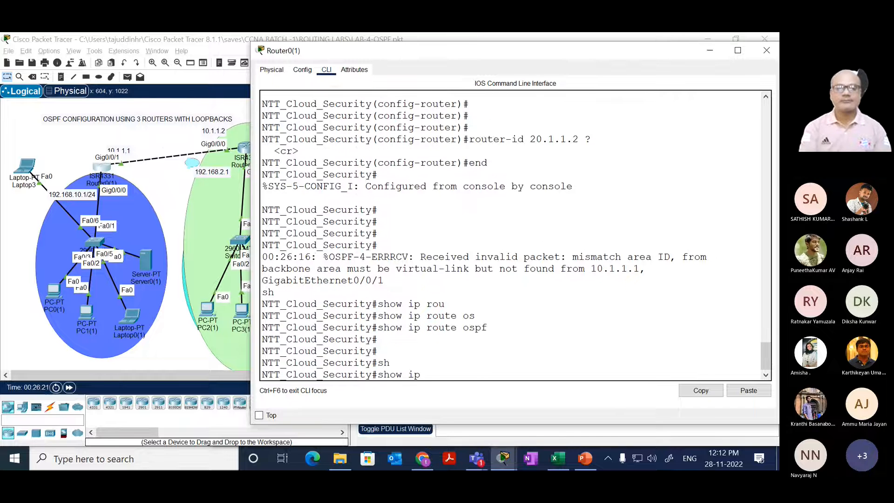
pyautogui.press('Tab')
pyautogui.press('Return')
pyautogui.press('space')
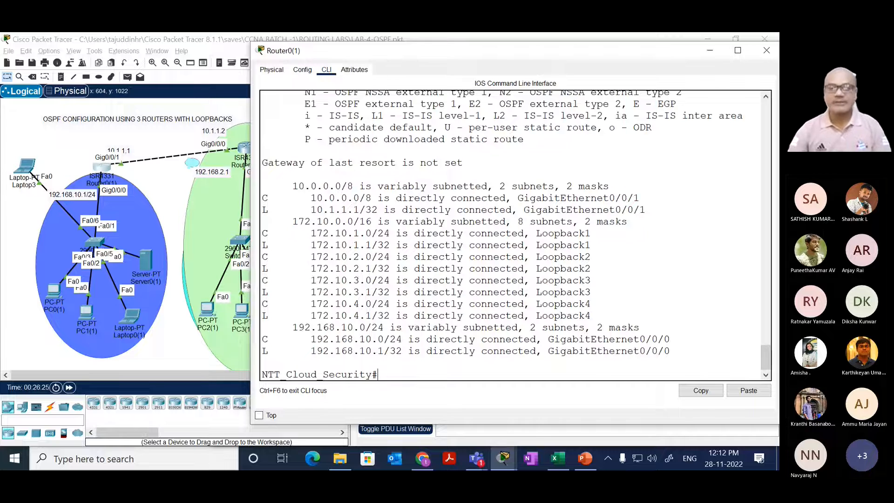
# Step: Switch to Router1(1)'s command line and enter global configuration mode with conf t
pyautogui.click(183, 177)
pyautogui.click(245, 148)
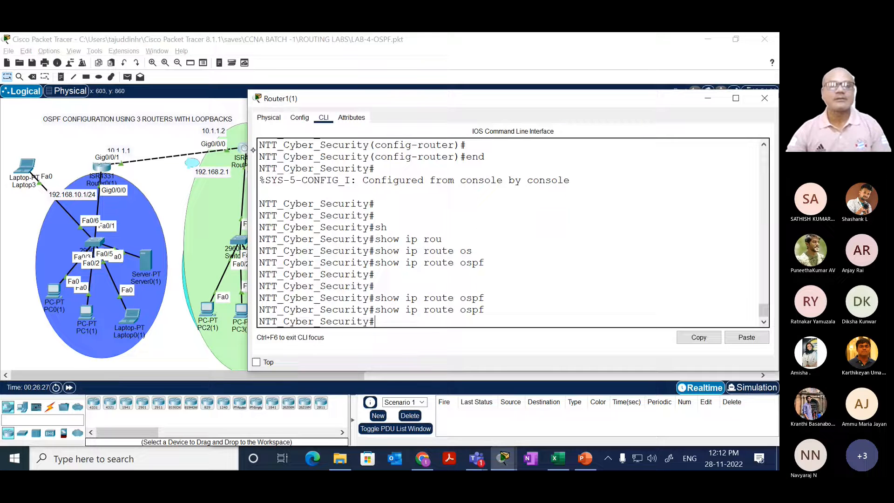
pyautogui.moveTo(302, 251); pyautogui.dragTo(339, 227)
pyautogui.press('Return')
pyautogui.press('Return')
pyautogui.press('Return')
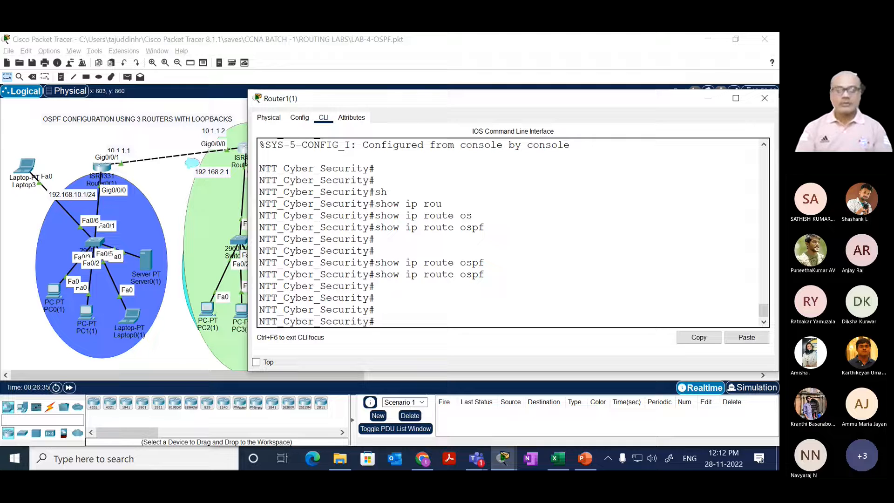
pyautogui.press('Return')
pyautogui.press('Return')
pyautogui.write('con ft')
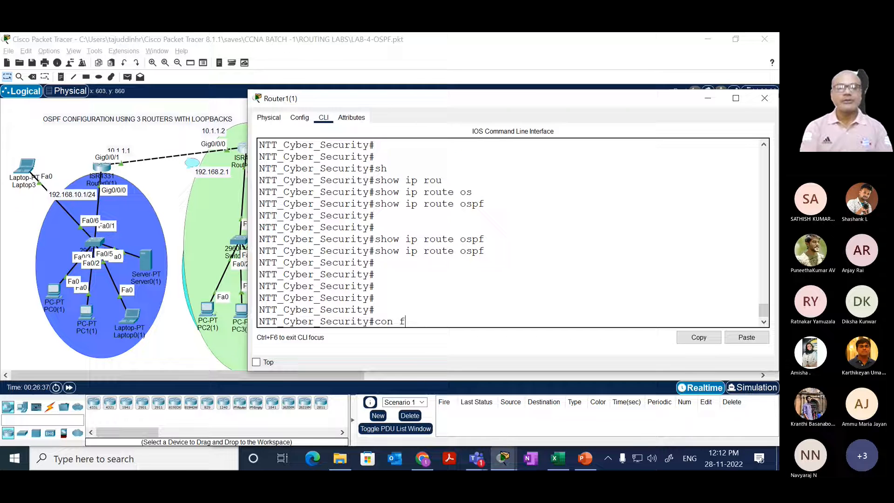
pyautogui.press('Return')
pyautogui.write('conf t')
pyautogui.press('Return')
# Step: Open OSPF process 10 on Router1(1) with router ospf 10
pyautogui.write('r')
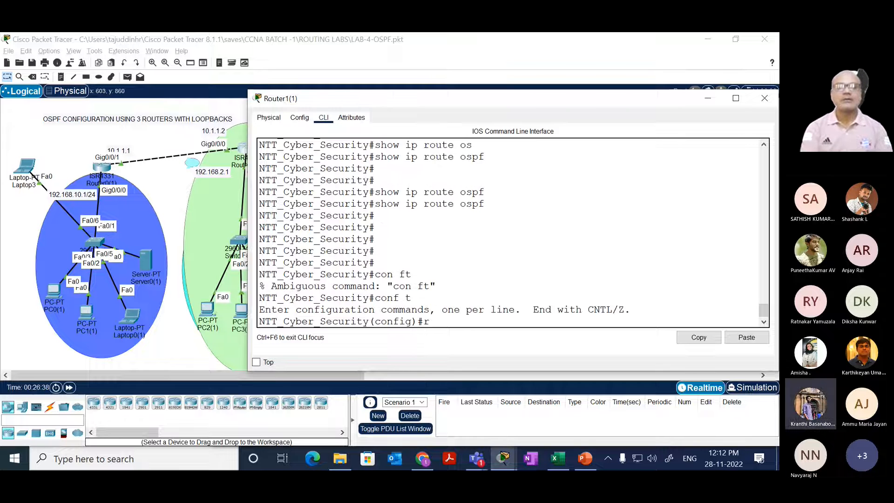
pyautogui.write('outer')
pyautogui.press('Tab')
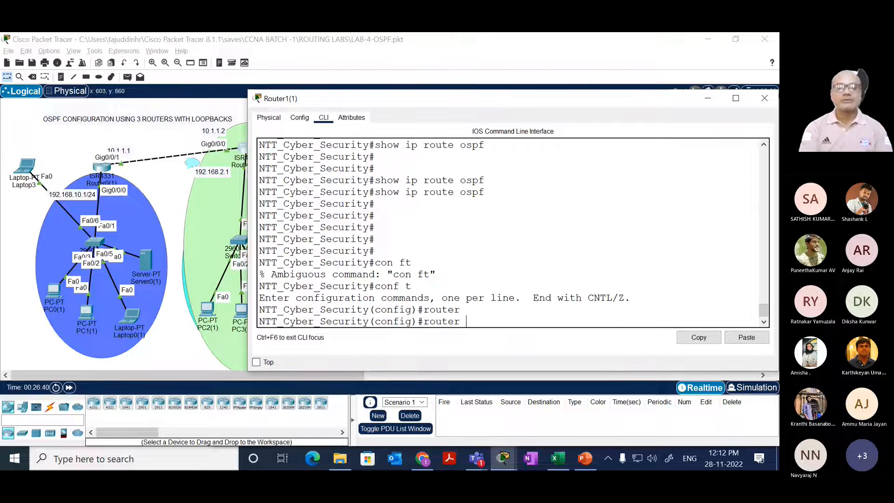
pyautogui.write('os')
pyautogui.press('Tab')
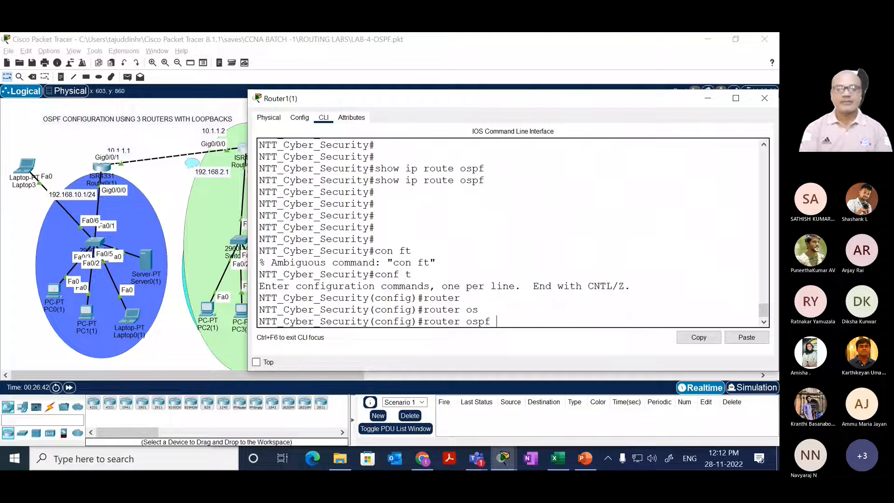
pyautogui.write('10')
pyautogui.press('Return')
pyautogui.press('Return')
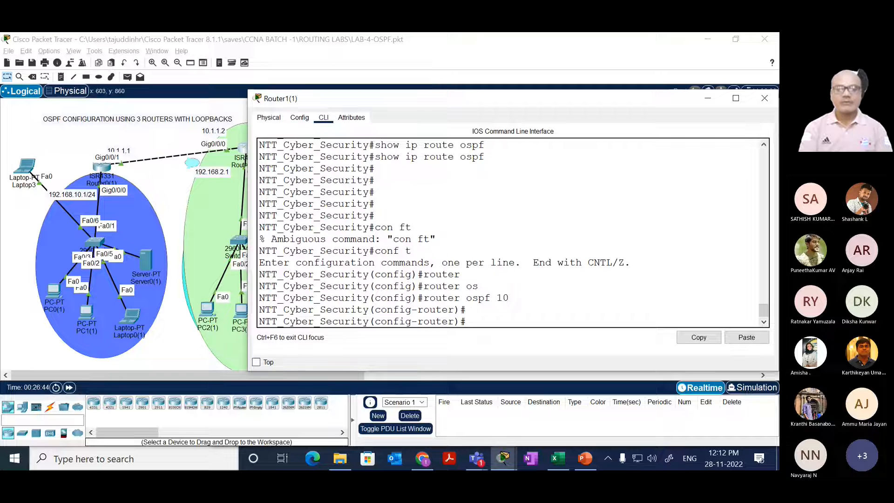
# Step: Remove network 10.0.0.0 0.255.255.255 area 1 from Router1(1)'s OSPF process and return to privileged mode
pyautogui.write('no net')
pyautogui.press('Tab')
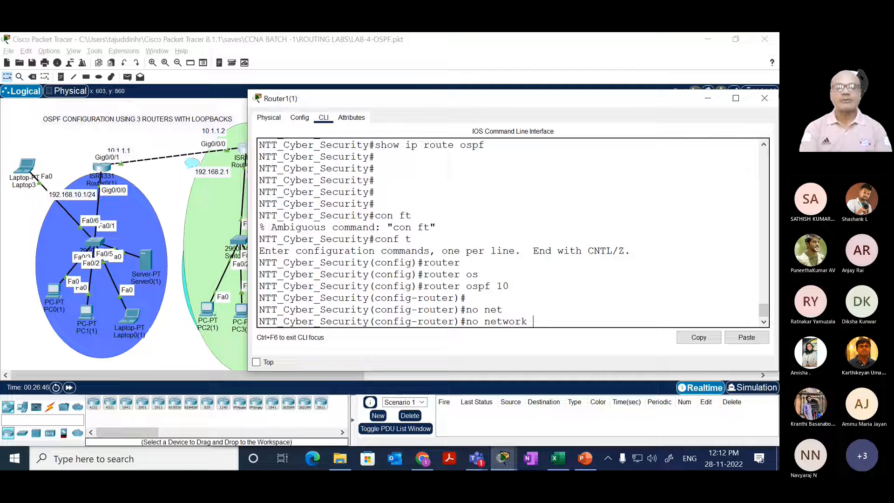
pyautogui.write('10.')
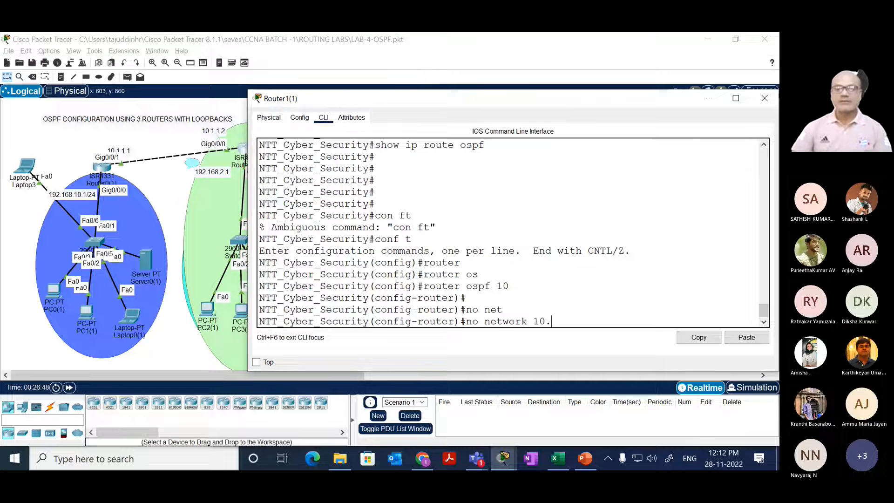
pyautogui.write('0.0.0')
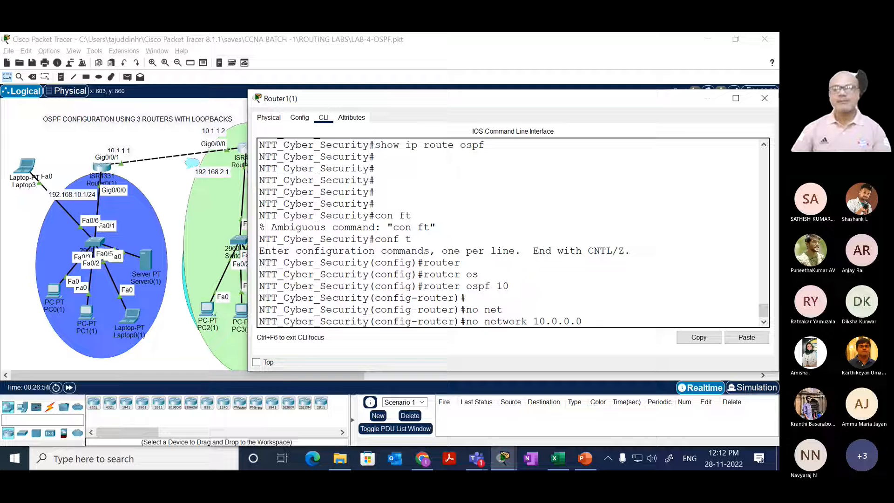
pyautogui.write('0.255.')
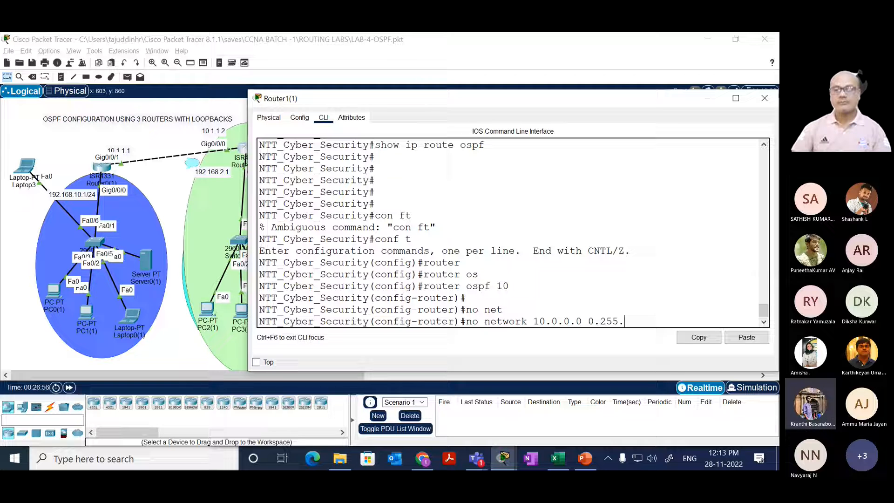
pyautogui.write('255.255 ar')
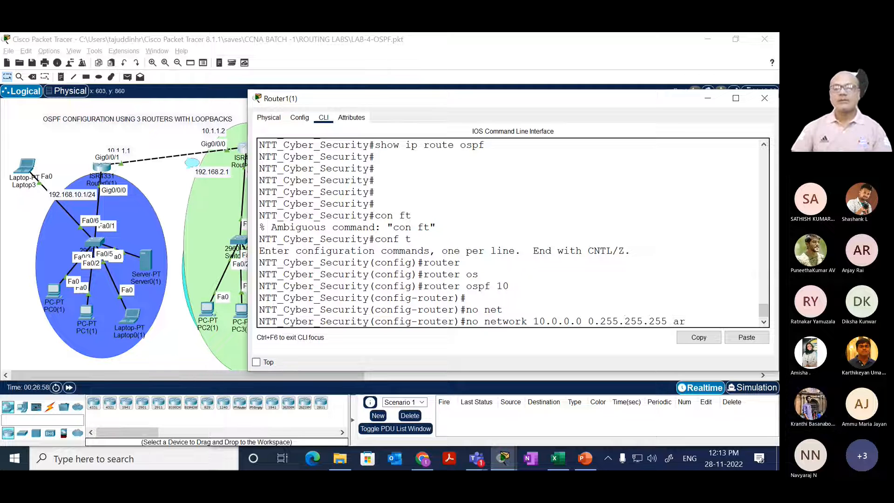
pyautogui.press('Tab')
pyautogui.write('1')
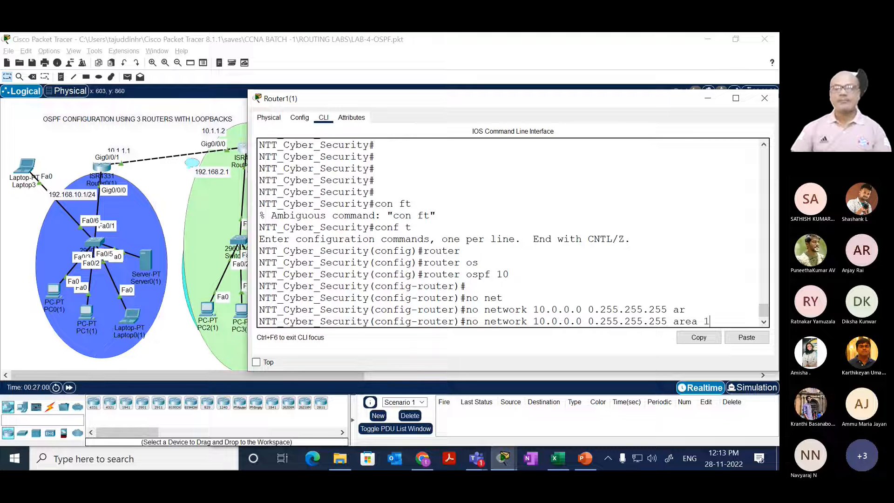
pyautogui.press('Return')
pyautogui.press('Return')
pyautogui.press('Return')
pyautogui.write('end')
pyautogui.press('Return')
pyautogui.press('Return')
pyautogui.press('Return')
pyautogui.press('Return')
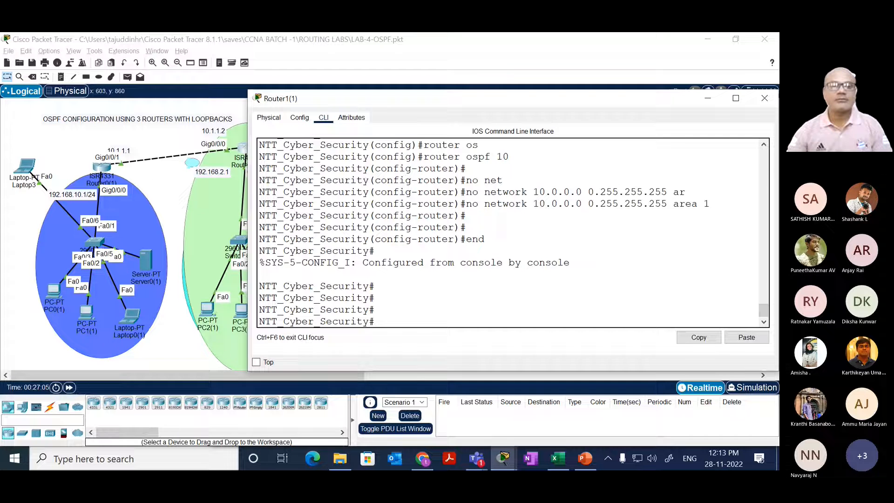
# Step: Switch from Router1(1) to Router2's command line and bring up a fresh prompt
pyautogui.click(163, 181)
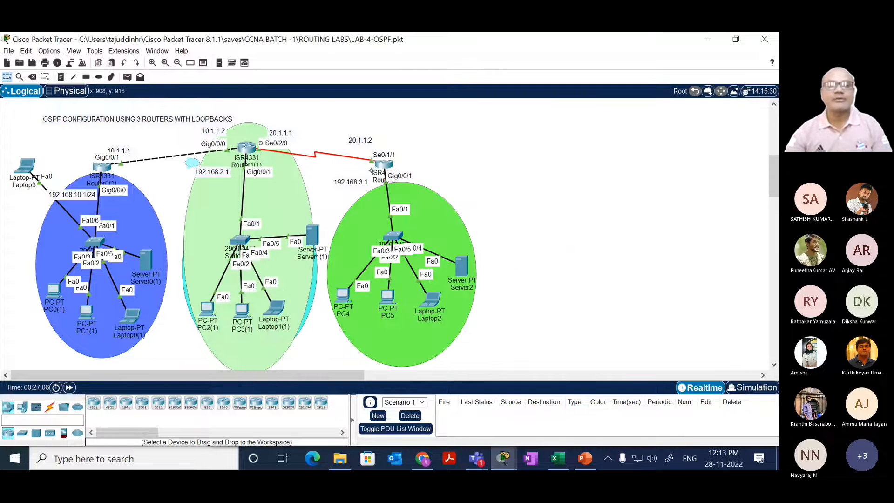
pyautogui.click(378, 167)
pyautogui.moveTo(412, 221); pyautogui.dragTo(363, 255)
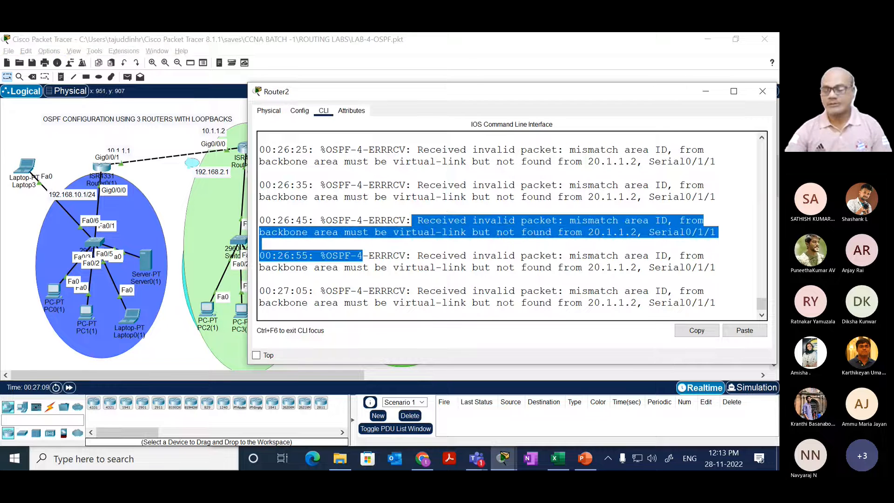
pyautogui.press('Return')
pyautogui.press('Return')
pyautogui.press('Return')
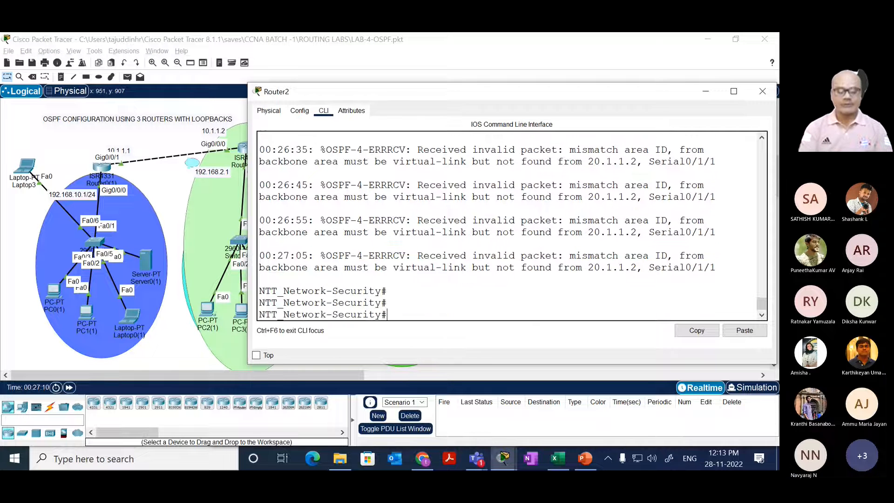
# Step: Enter global configuration mode on Router2 and open OSPF process 10 with router ospf 10
pyautogui.write('c')
pyautogui.press('BackSpace')
pyautogui.write('c')
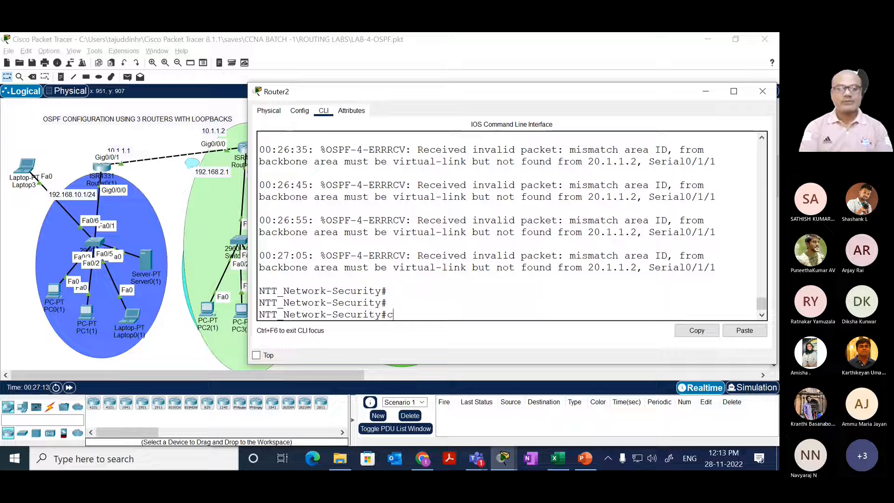
pyautogui.write('onf t')
pyautogui.press('Return')
pyautogui.write('rou')
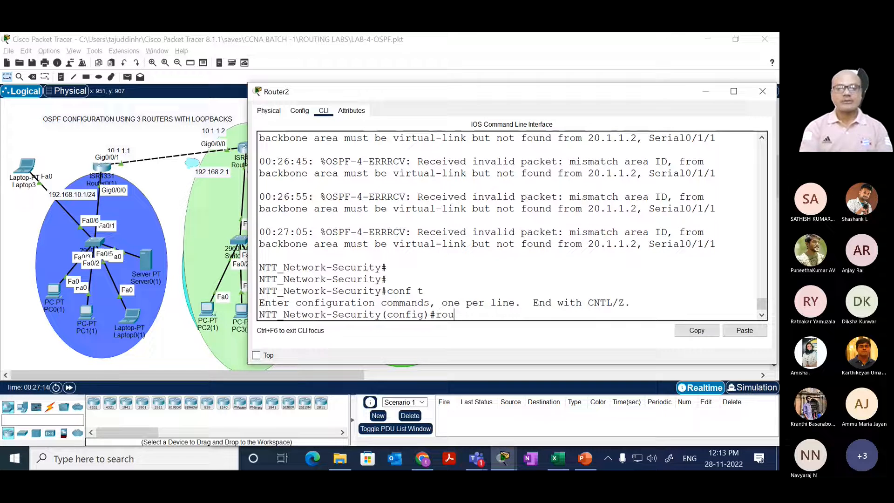
pyautogui.write('ter ospf 10')
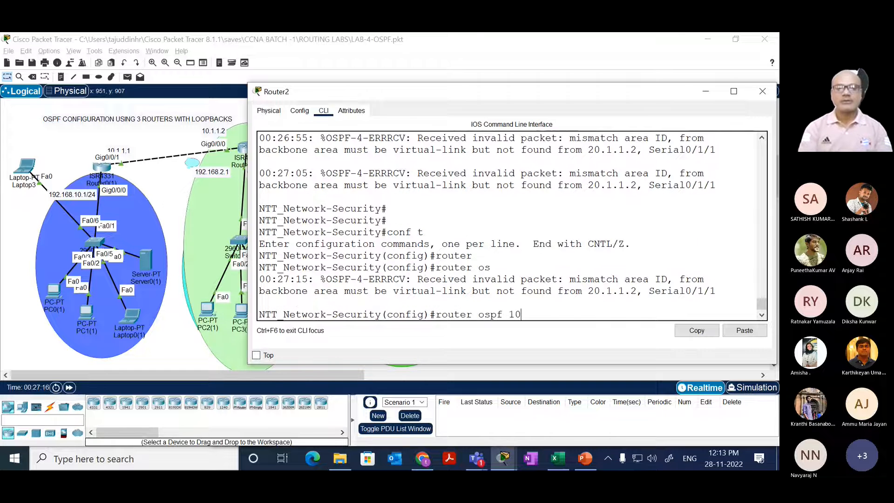
pyautogui.press('Return')
pyautogui.press('Return')
pyautogui.press('Return')
# Step: Remove network 20.0.0.0 0.255.255.255 area 2 from Router2's OSPF process
pyautogui.write('no ne')
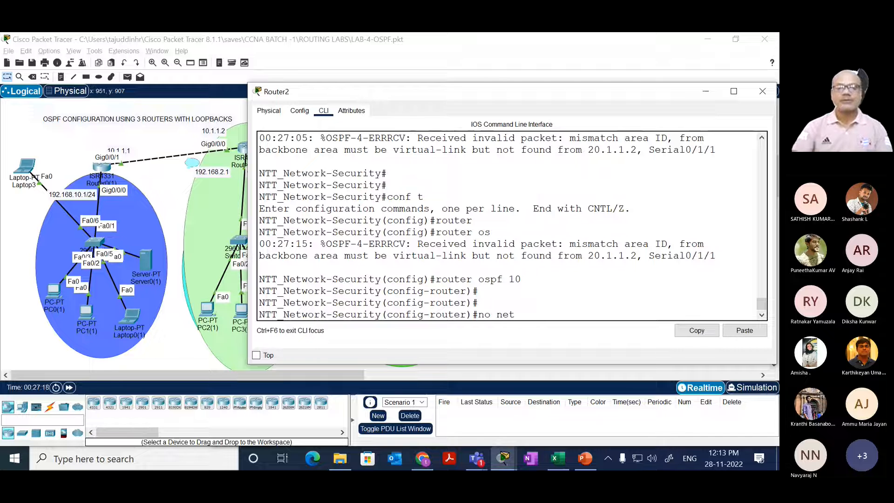
pyautogui.write('t')
pyautogui.press('Tab')
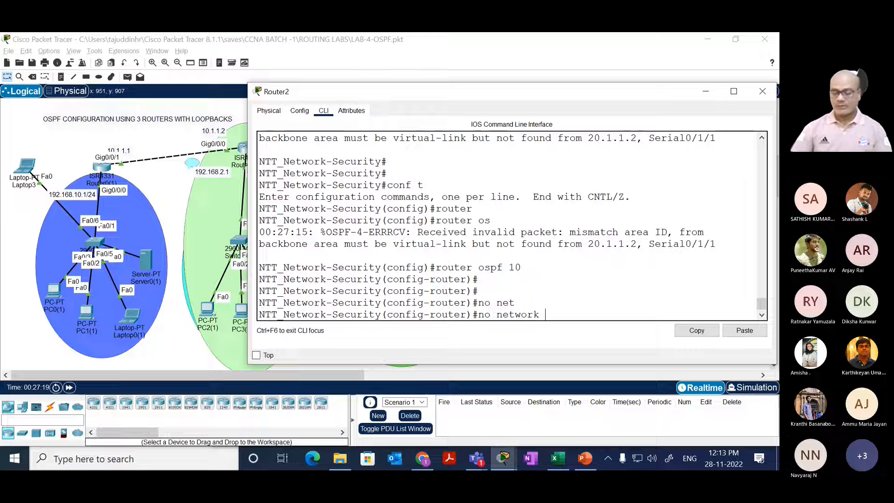
pyautogui.write('20.0.0.0 0.255.255.255 ar')
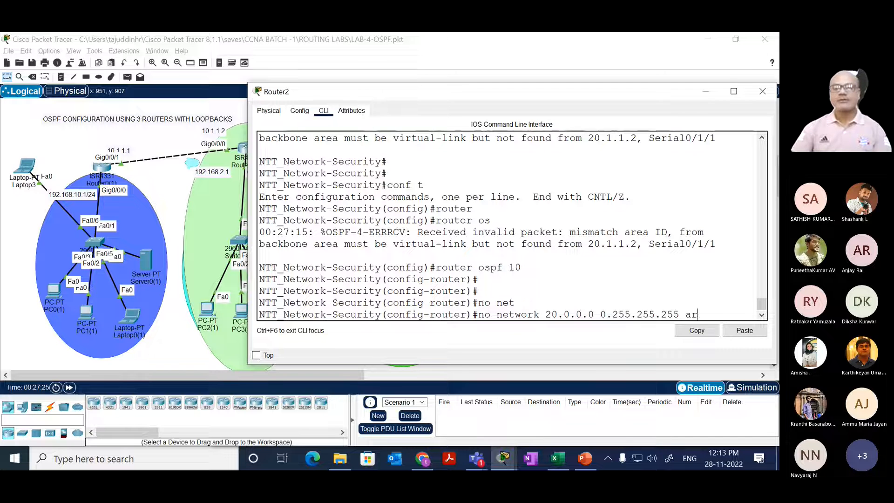
pyautogui.press('Tab')
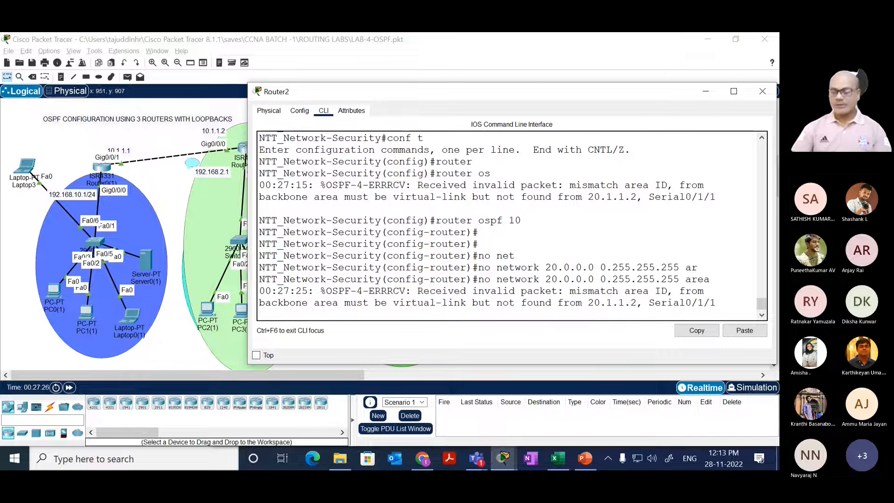
pyautogui.write('2')
pyautogui.press('Return')
pyautogui.press('Return')
pyautogui.press('Return')
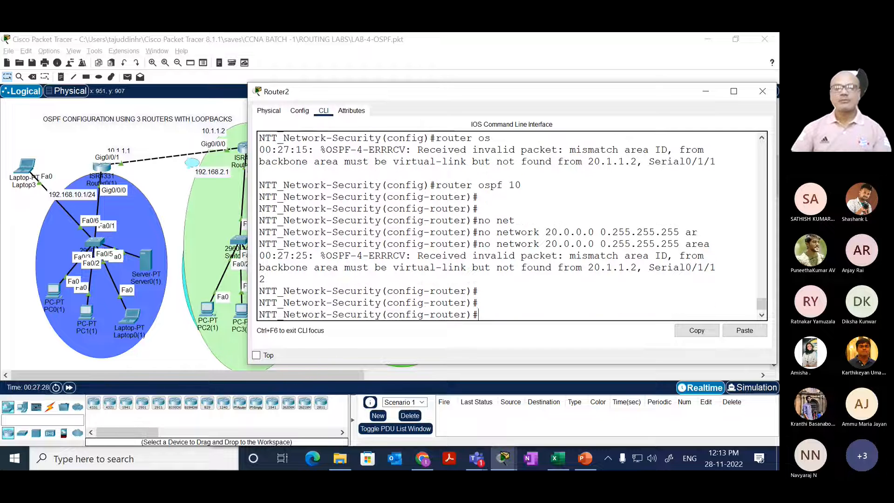
# Step: Reissue no network 20.0.0.0 0.255.255.255 area 2 on Router2 and leave configuration mode
pyautogui.press('Up')
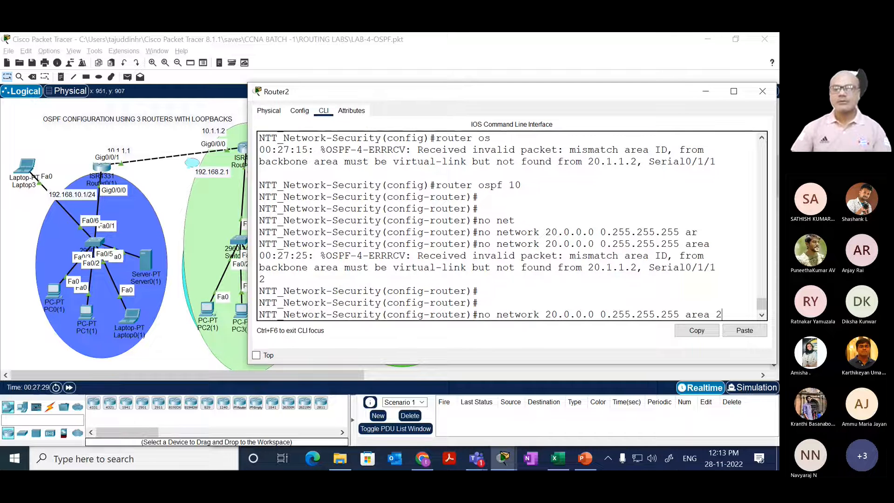
pyautogui.press('Return')
pyautogui.press('Return')
pyautogui.press('Return')
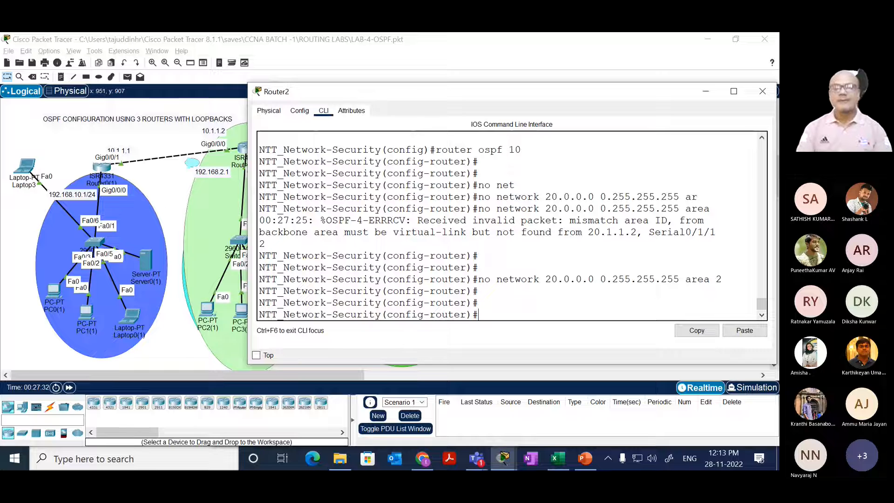
pyautogui.write('end')
pyautogui.press('Return')
pyautogui.press('Return')
pyautogui.press('Return')
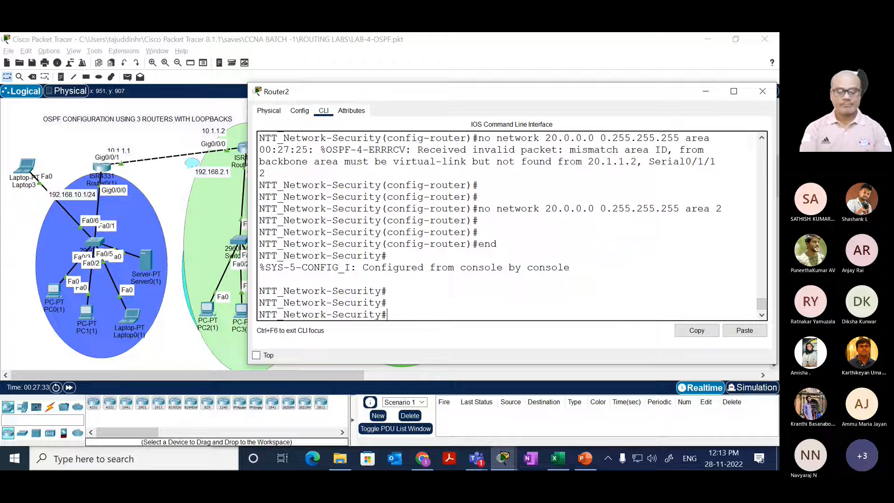
# Step: Show the OSPF routes on Router2 with show ip route ospf, and close its window
pyautogui.write('sh')
pyautogui.press('Tab')
pyautogui.write('ip rou')
pyautogui.press('Tab')
pyautogui.write('os')
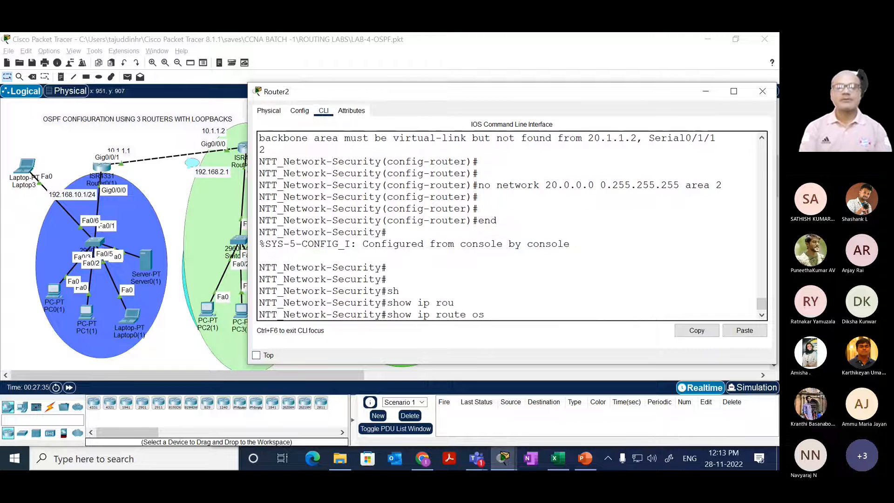
pyautogui.press('Tab')
pyautogui.press('Return')
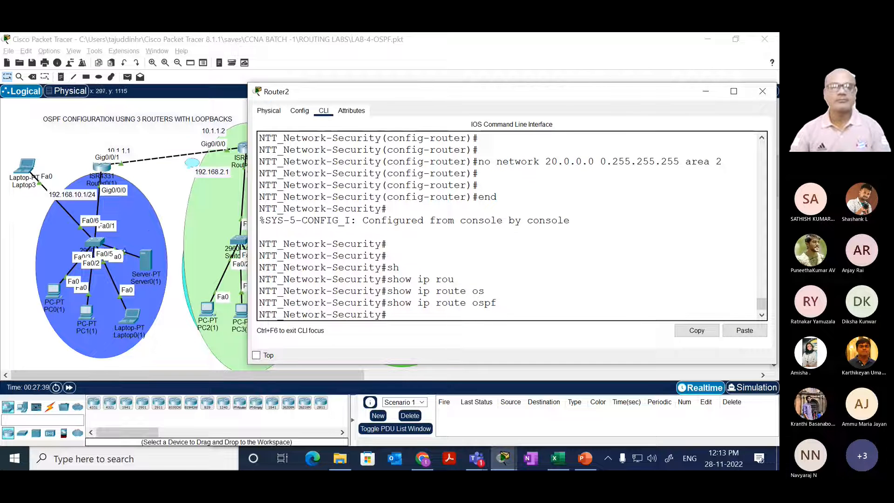
pyautogui.click(762, 92)
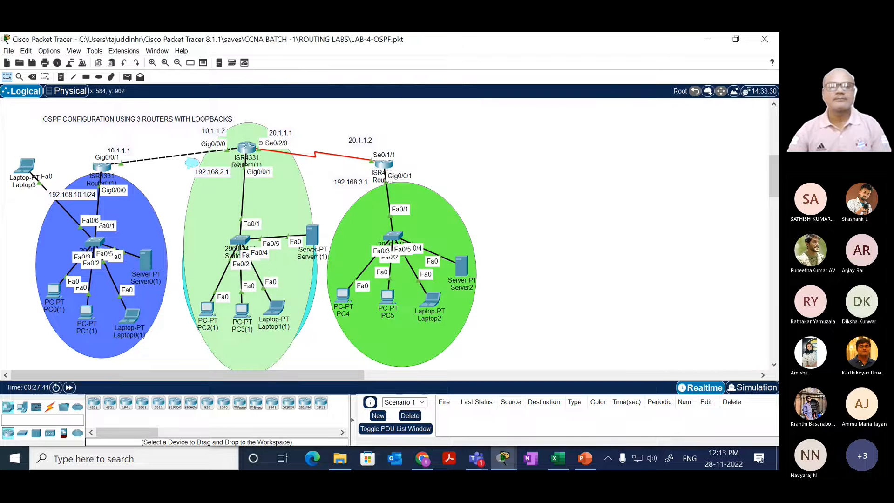
# Step: Display the running configuration on Router1(1) and page through it to examine the OSPF 10 network statements
pyautogui.click(242, 147)
pyautogui.moveTo(296, 252); pyautogui.dragTo(345, 227)
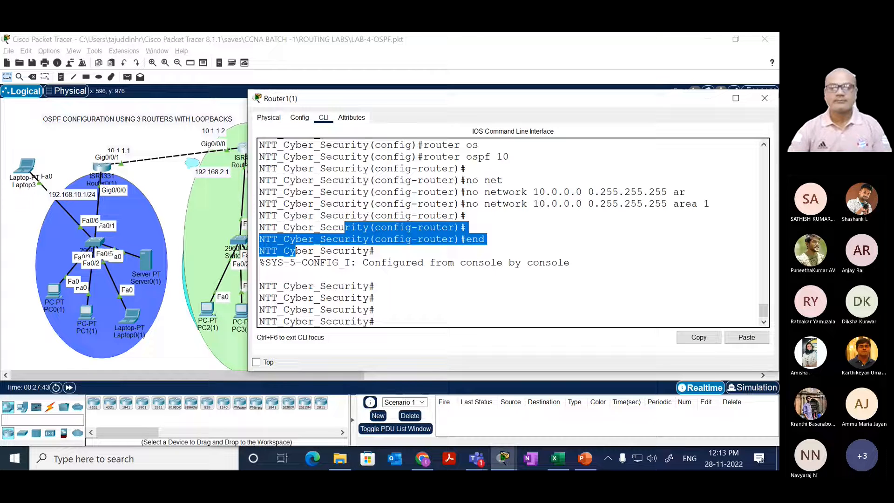
pyautogui.press('Return')
pyautogui.press('Return')
pyautogui.press('Return')
pyautogui.write('sh')
pyautogui.press('Tab')
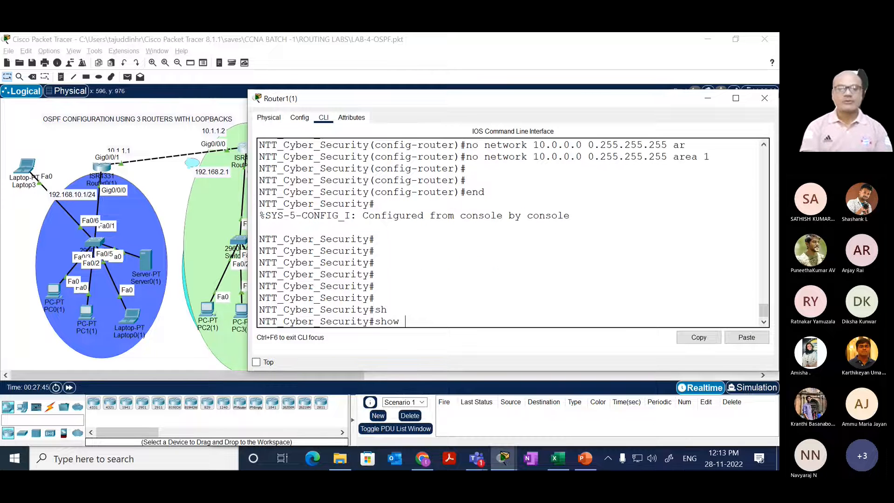
pyautogui.write('ru')
pyautogui.press('Tab')
pyautogui.press('Return')
pyautogui.press('space')
pyautogui.press('space')
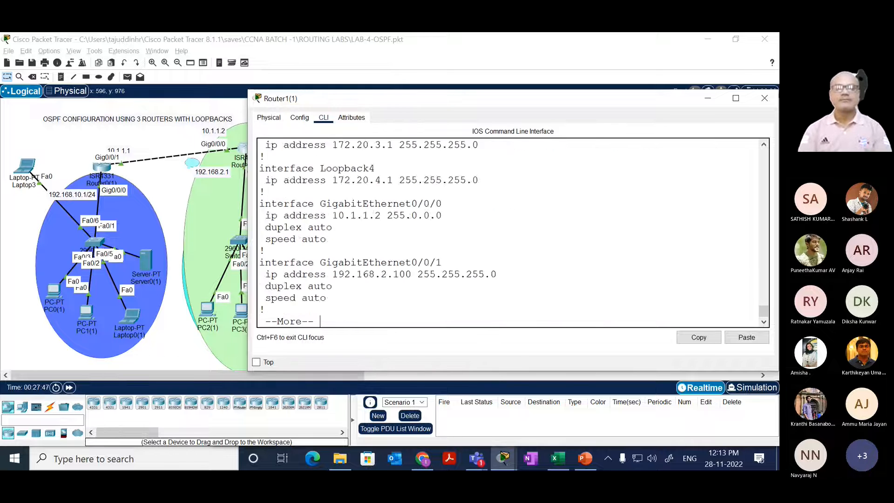
pyautogui.press('space')
pyautogui.press('space')
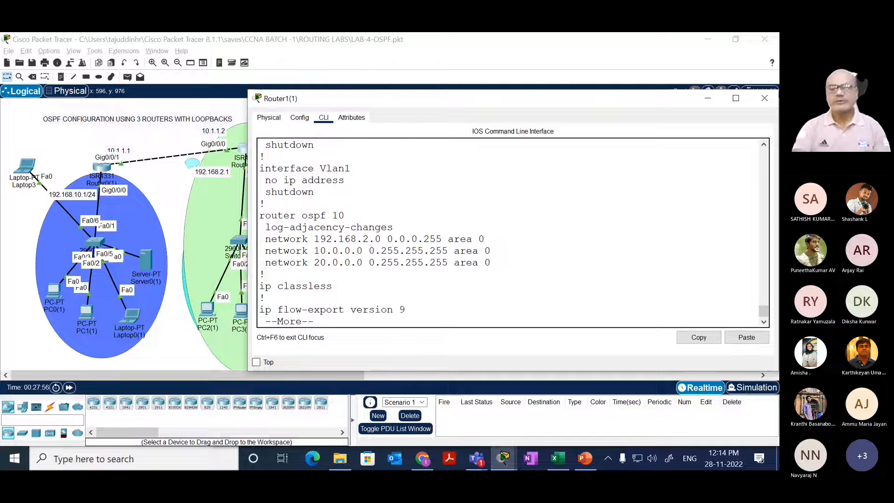
pyautogui.press('space')
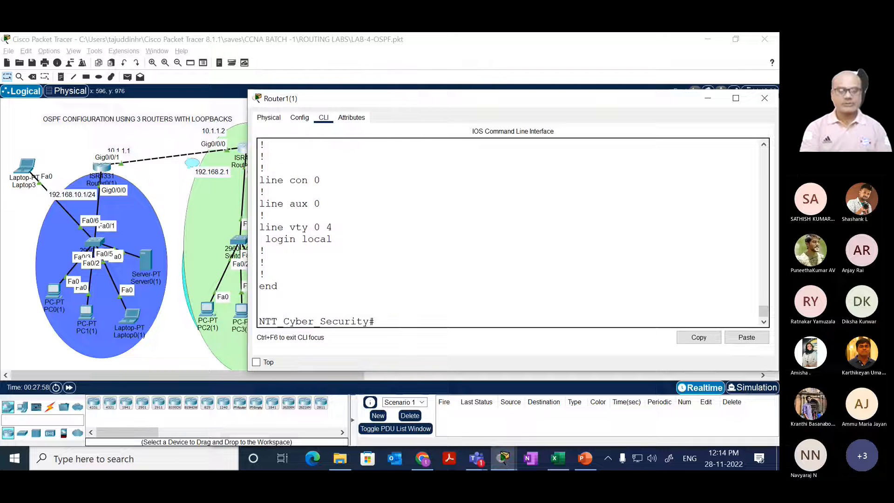
# Step: List the interface addresses and status on Router1(1) with show ip int brief
pyautogui.write('sh')
pyautogui.press('Tab')
pyautogui.write('ip int bri')
pyautogui.press('Tab')
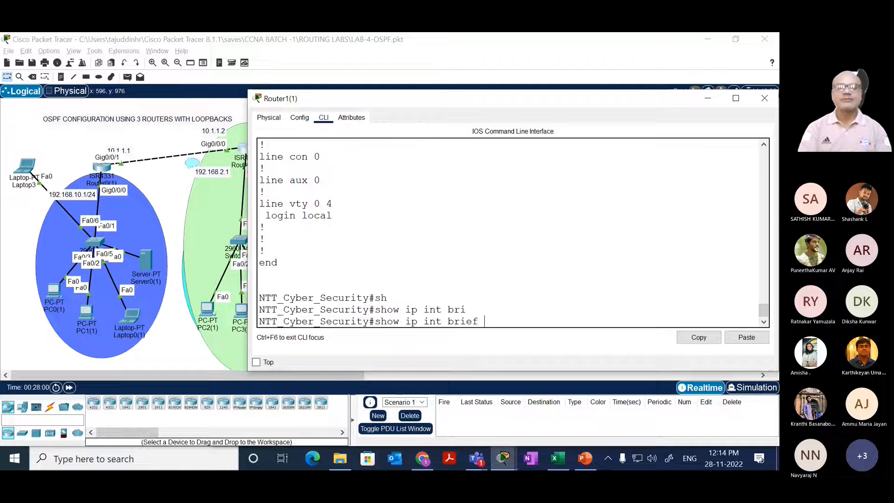
pyautogui.press('Return')
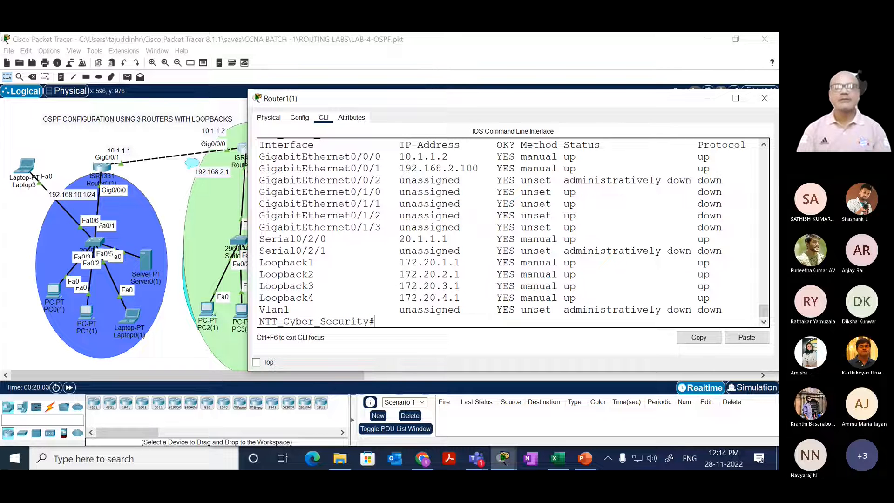
# Step: Rerun show running-config on Router1(1) to recheck the area assignments under router ospf 10
pyautogui.press('Up')
pyautogui.press('Up')
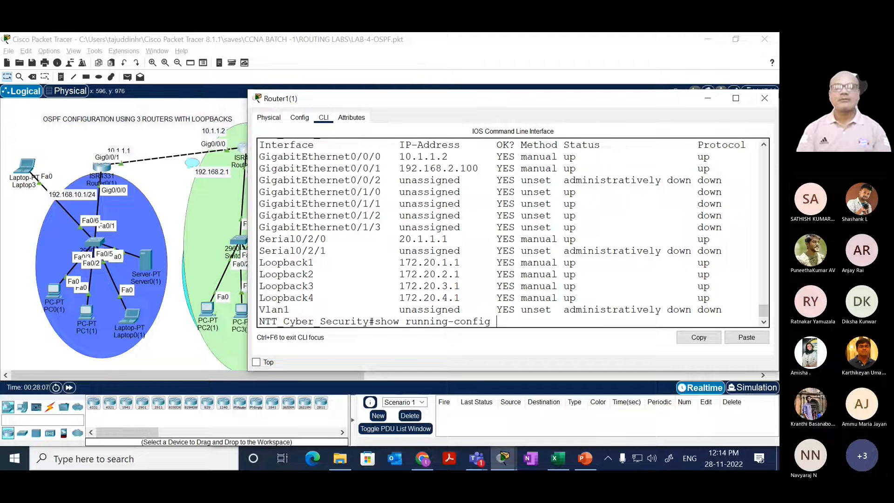
pyautogui.press('Return')
pyautogui.press('space')
pyautogui.press('space')
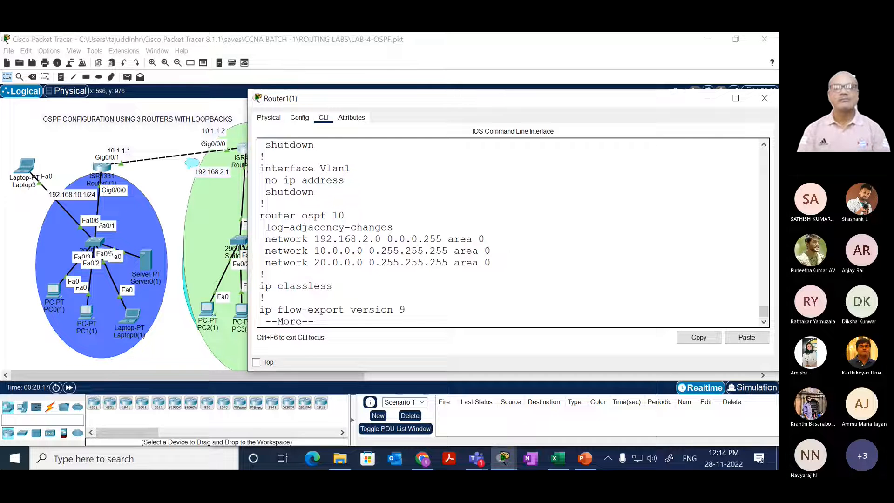
pyautogui.press('space')
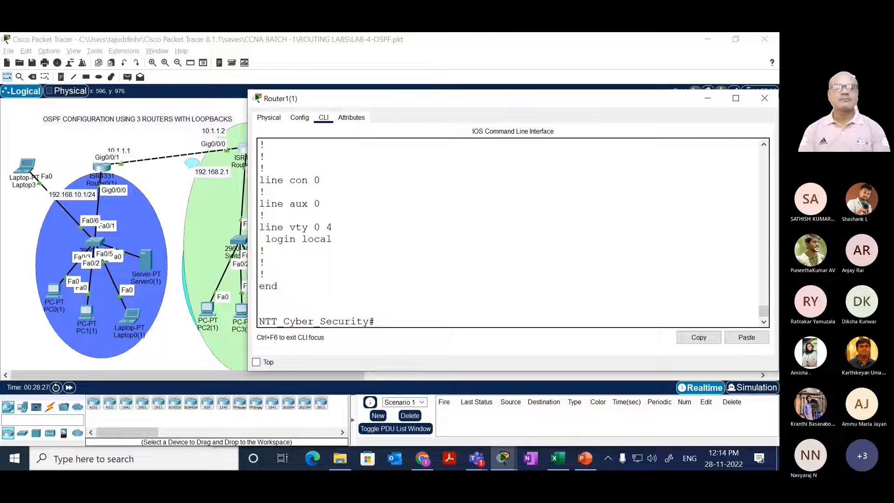
pyautogui.press('Return')
pyautogui.press('Return')
pyautogui.press('Return')
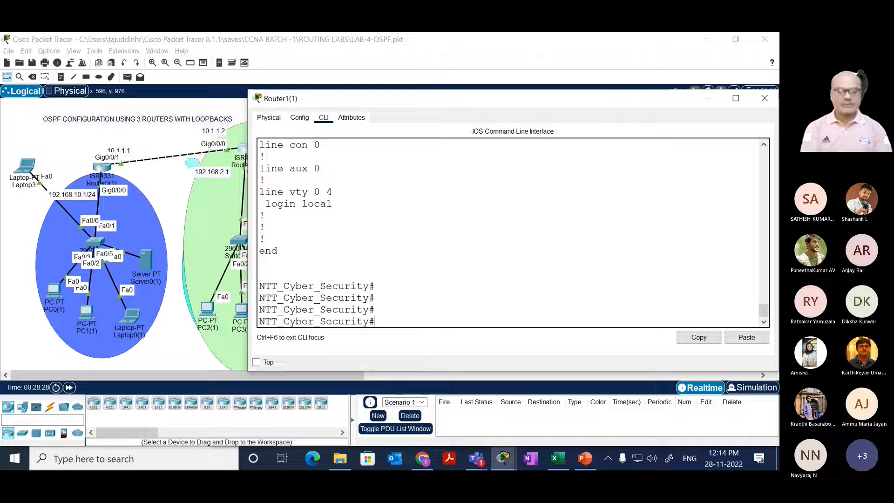
pyautogui.write('sh')
pyautogui.press('Tab')
pyautogui.press('Return')
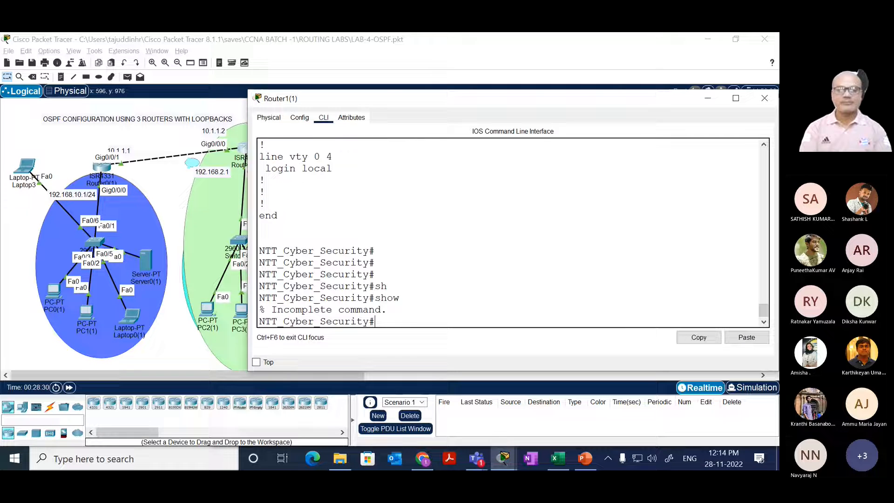
pyautogui.press('Return')
pyautogui.press('Return')
pyautogui.press('Return')
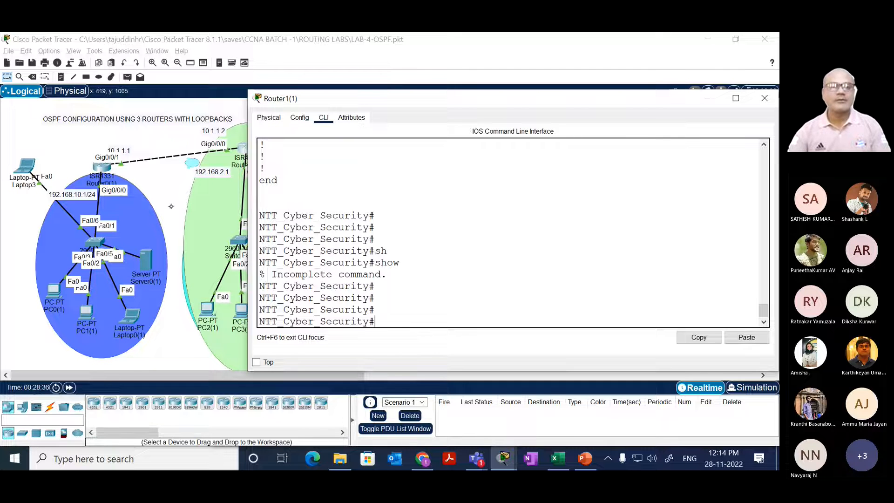
# Step: Return to Router2's command line and rerun show ip route ospf
pyautogui.click(166, 191)
pyautogui.click(383, 164)
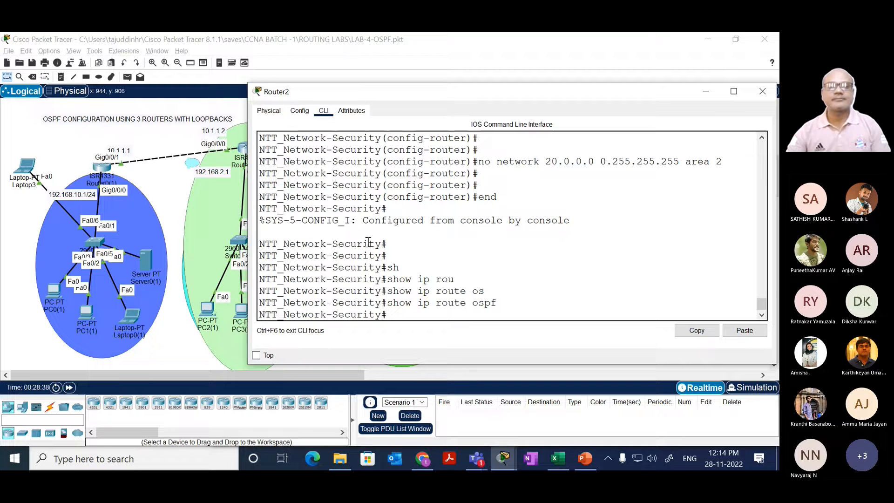
pyautogui.moveTo(356, 244); pyautogui.dragTo(387, 229)
pyautogui.press('Up')
pyautogui.press('Return')
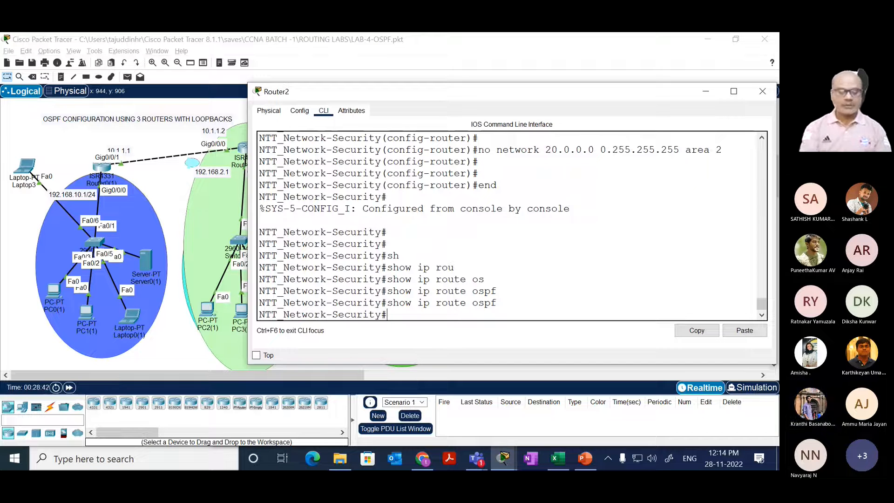
# Step: Display Router2's running configuration with show running-config and page through to its end
pyautogui.write('sh')
pyautogui.press('Tab')
pyautogui.write('ru')
pyautogui.press('Tab')
pyautogui.press('Return')
pyautogui.press('space')
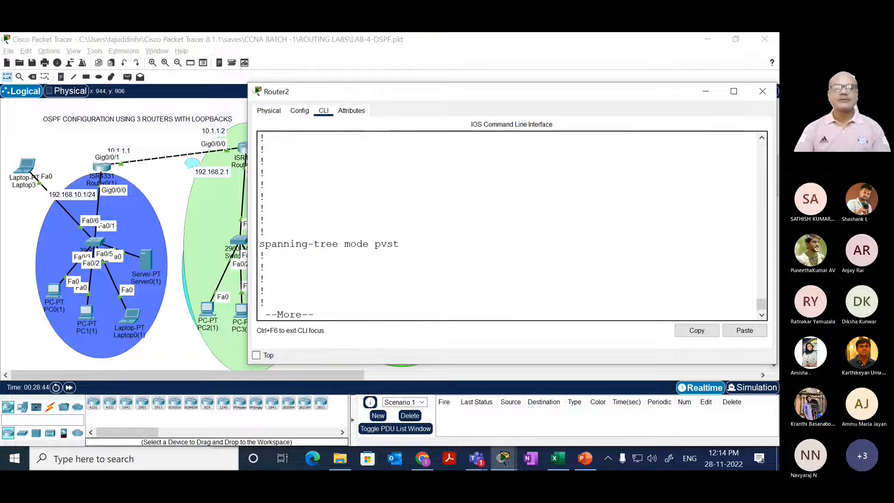
pyautogui.press('space')
pyautogui.press('space')
pyautogui.press('space')
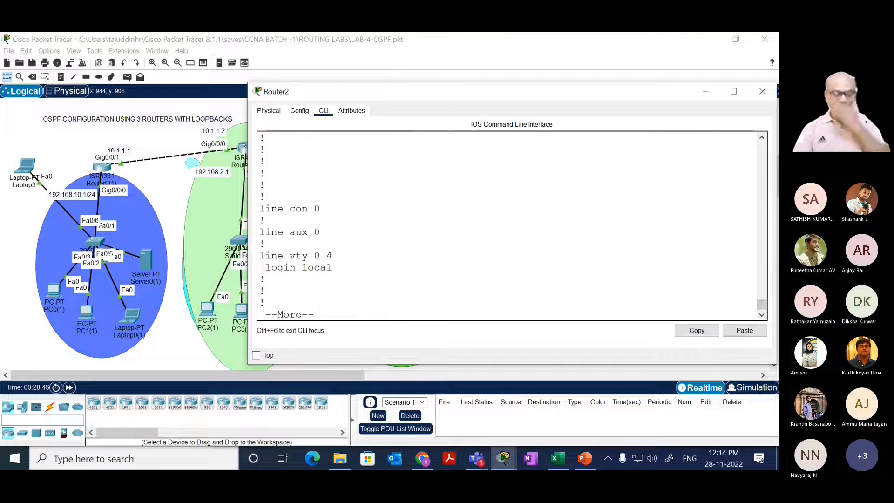
pyautogui.press('space')
# Step: Rerun show running-config on Router2 and examine the network statements in its router ospf 10 section
pyautogui.press('Up')
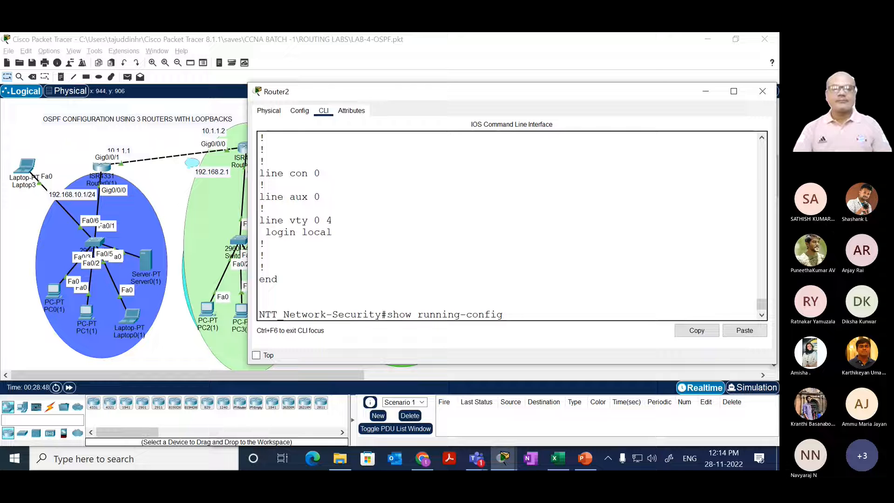
pyautogui.press('Return')
pyautogui.press('space')
pyautogui.press('space')
pyautogui.press('space')
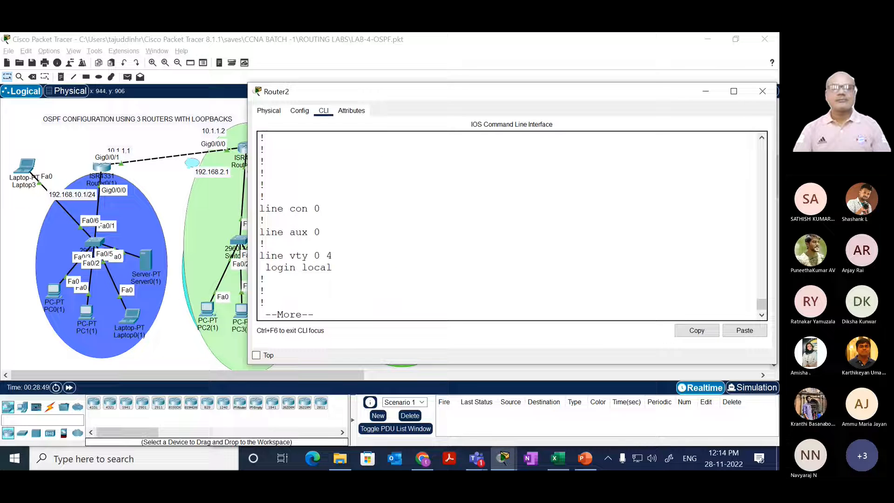
pyautogui.press('space')
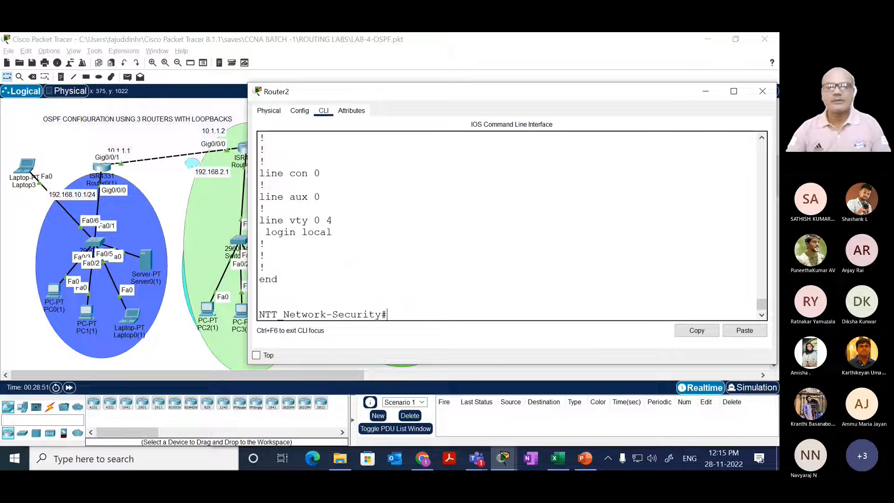
pyautogui.moveTo(762, 304); pyautogui.dragTo(765, 295)
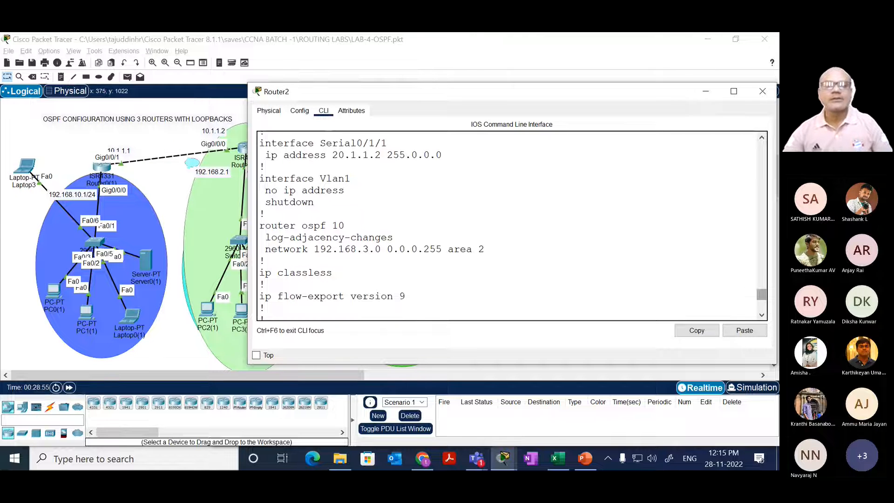
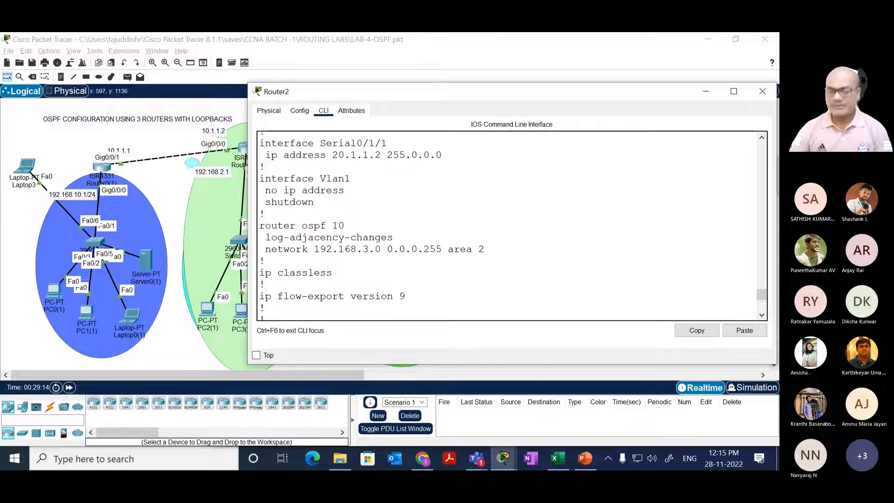
# Step: Finish paging Router2's running configuration to the prompt, and look back at its router ospf 10 section
pyautogui.moveTo(306, 284); pyautogui.dragTo(345, 260)
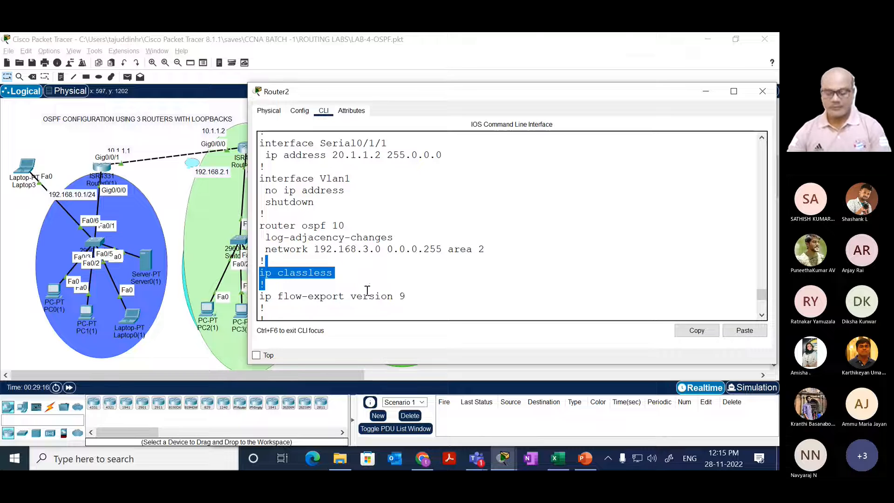
pyautogui.press('Return')
pyautogui.press('Return')
pyautogui.press('Return')
pyautogui.press('Return')
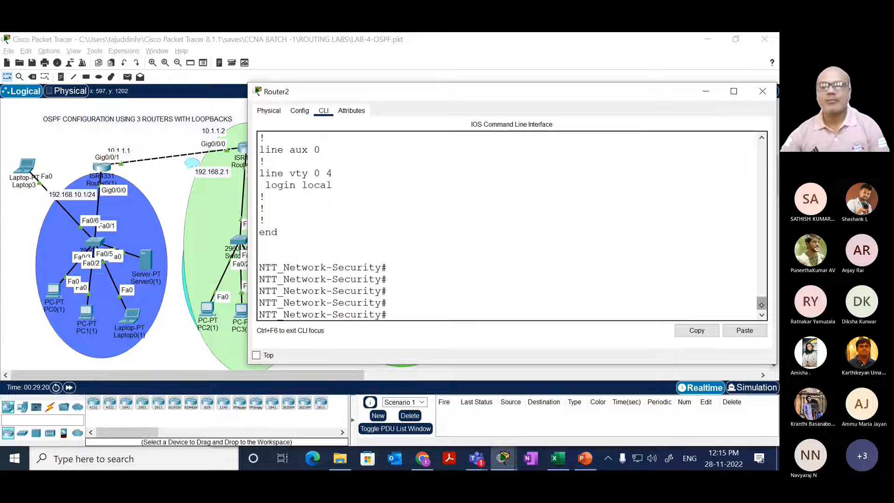
pyautogui.moveTo(762, 305); pyautogui.dragTo(750, 278)
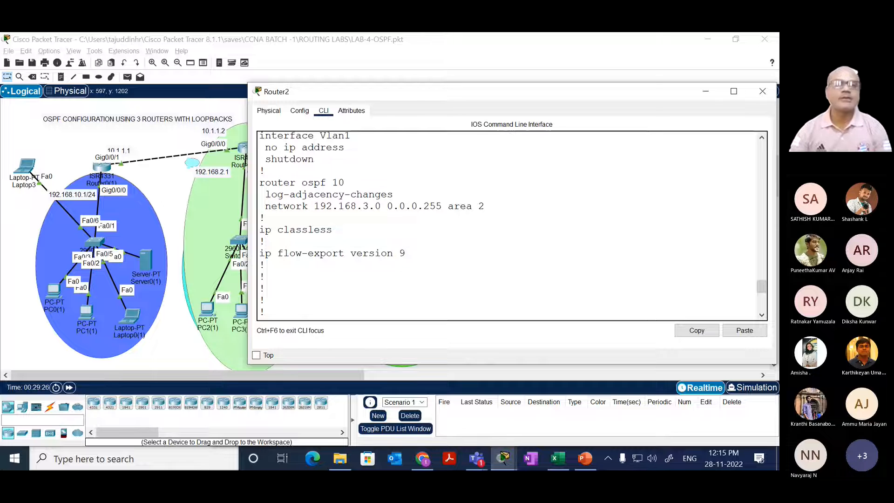
# Step: Switch to Router0(1)'s command line and rerun show ip route ospf
pyautogui.click(101, 169)
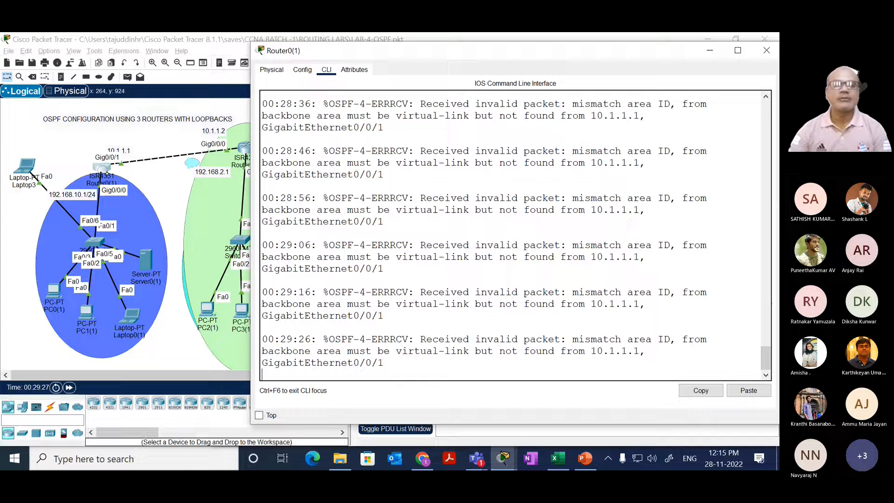
pyautogui.press('Return')
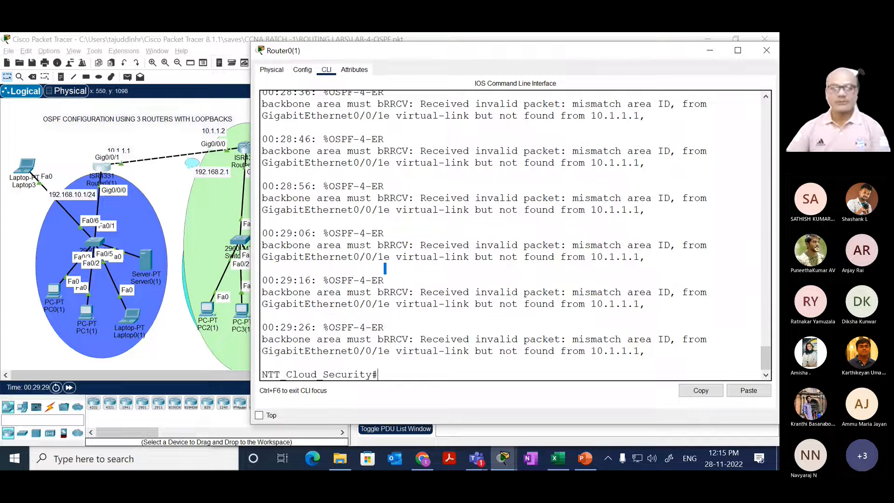
pyautogui.press('Return')
pyautogui.press('Return')
pyautogui.press('Up')
pyautogui.press('Return')
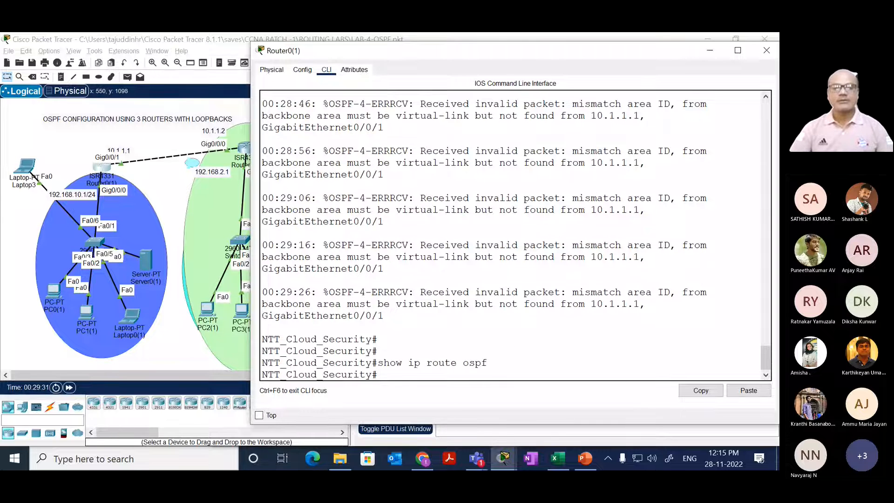
# Step: Display Router0(1)'s running configuration with sh run and examine the network statements under router ospf 10
pyautogui.press('Up')
pyautogui.press('Up')
pyautogui.press('Down')
pyautogui.press('Up')
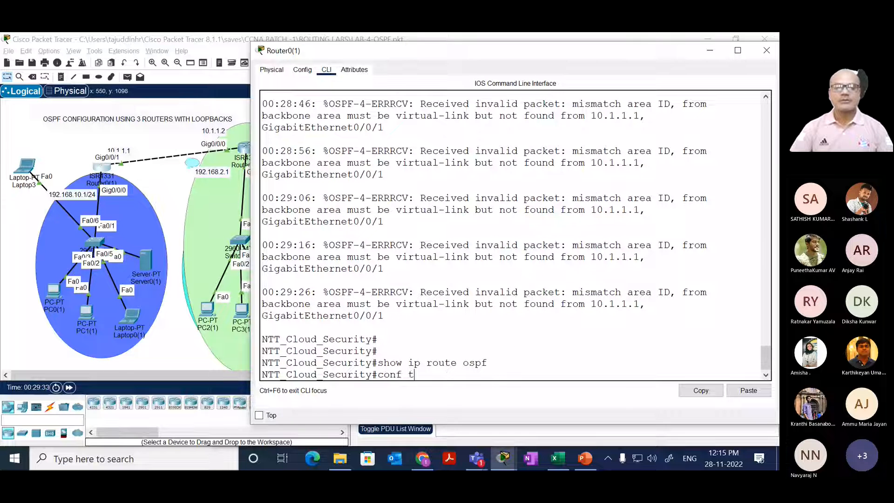
pyautogui.press('BackSpace')
pyautogui.press('BackSpace')
pyautogui.press('BackSpace')
pyautogui.press('BackSpace')
pyautogui.press('BackSpace')
pyautogui.press('BackSpace')
pyautogui.write('sh run')
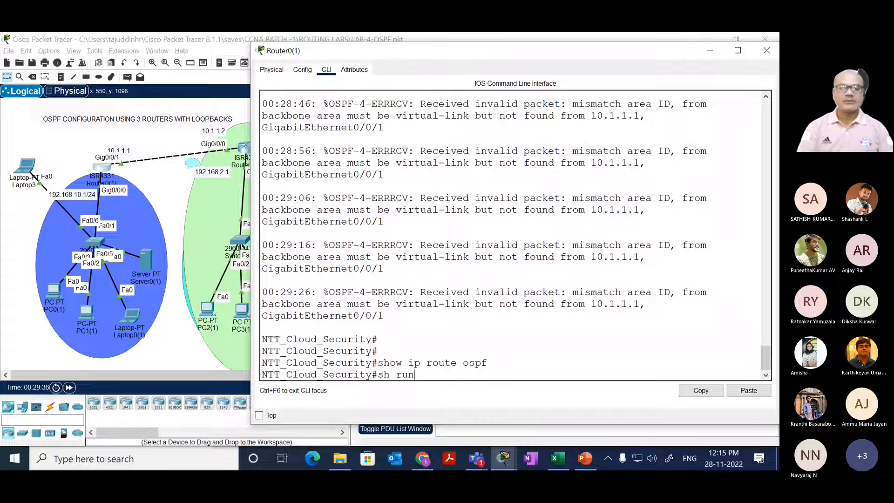
pyautogui.press('Return')
pyautogui.press('space')
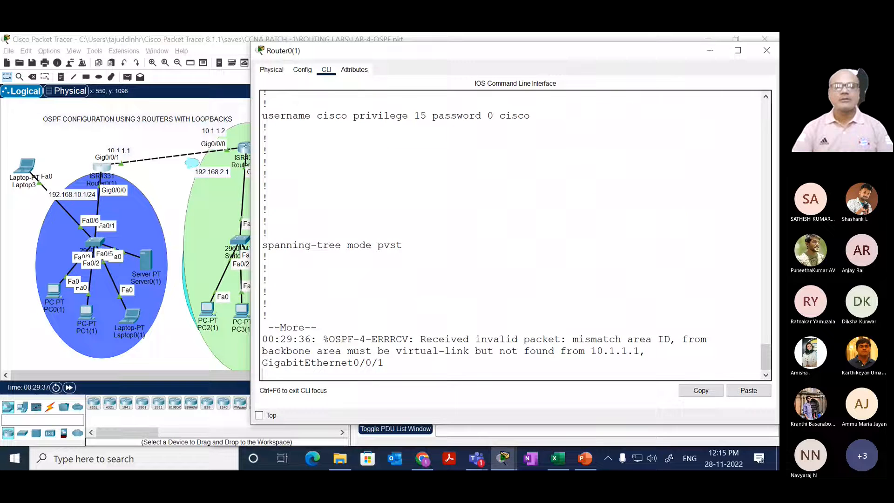
pyautogui.press('space')
pyautogui.press('space')
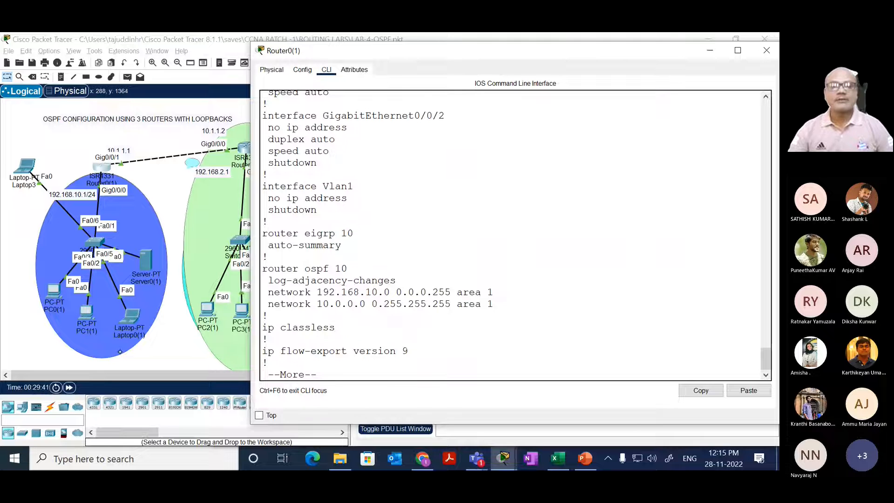
pyautogui.moveTo(268, 292)
pyautogui.mouseDown()
pyautogui.moveTo(326, 304)
pyautogui.moveTo(501, 306)
pyautogui.moveTo(413, 295)
pyautogui.moveTo(268, 304)
pyautogui.mouseUp()
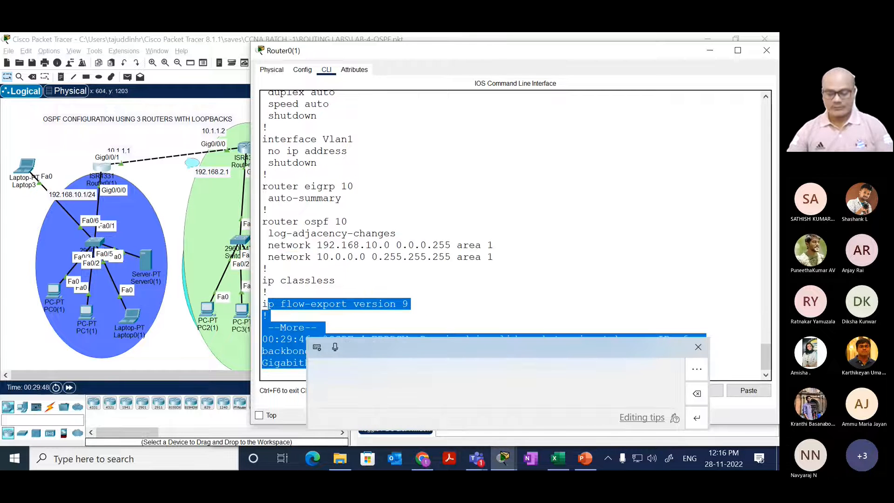
# Step: Page through the rest of Router0(1)'s running configuration until the command prompt returns
pyautogui.press('Return')
pyautogui.press('Return')
pyautogui.press('Return')
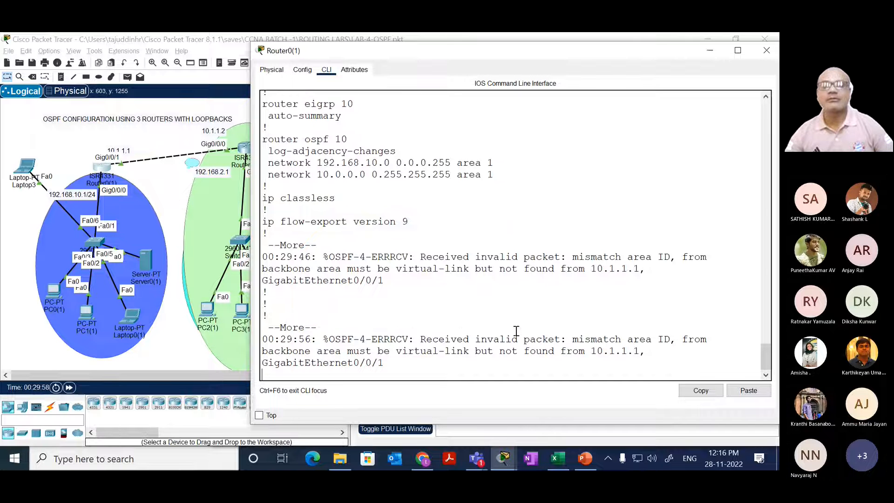
pyautogui.moveTo(373, 305); pyautogui.dragTo(451, 313)
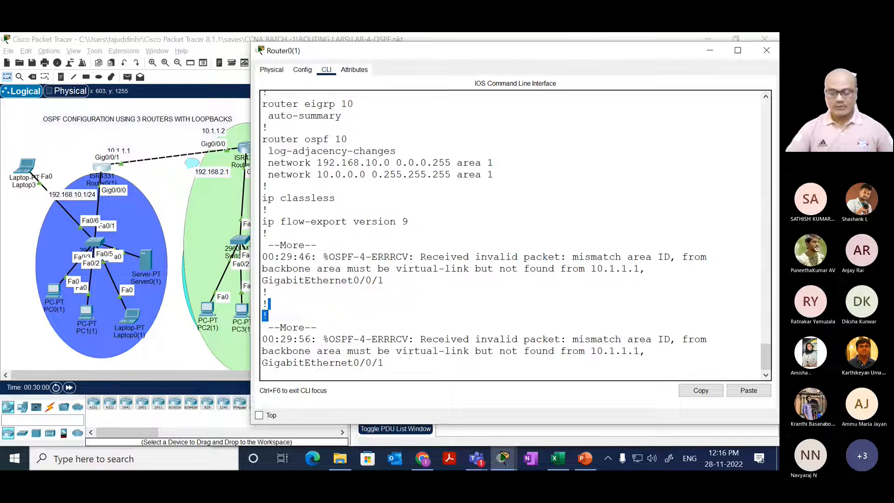
pyautogui.press('Return')
pyautogui.press('Return')
pyautogui.press('space')
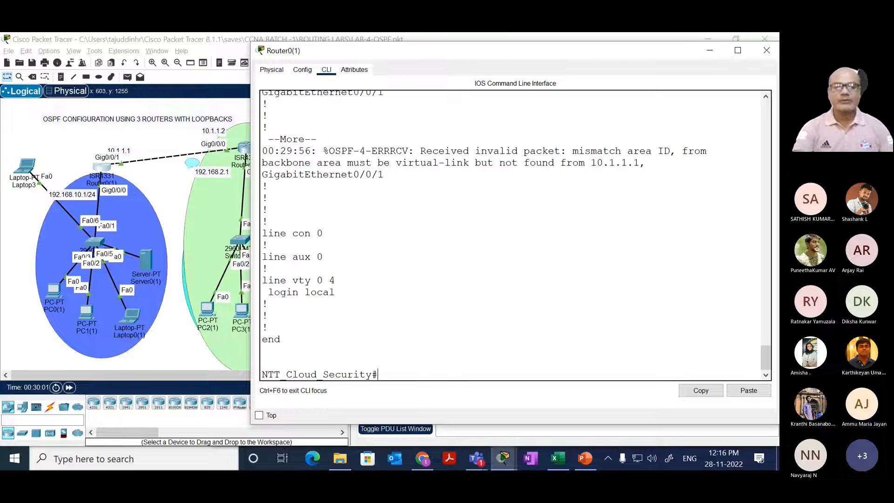
# Step: Enter global configuration mode on Router0(1) and open the OSPF process with router ospf 10
pyautogui.write('conf t')
pyautogui.press('Return')
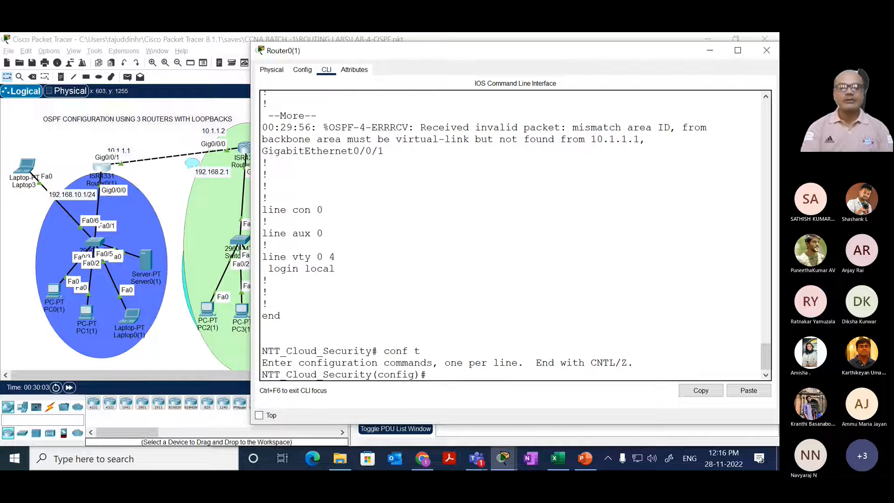
pyautogui.write('router os')
pyautogui.press('Tab')
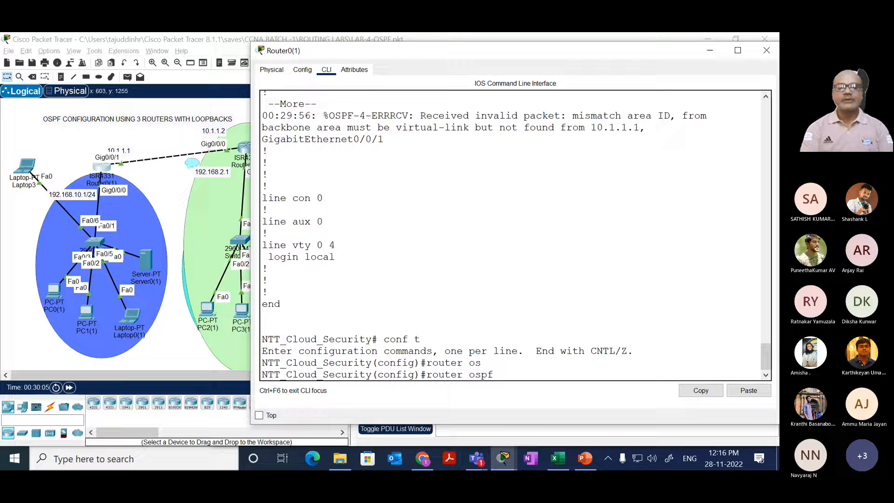
pyautogui.write('10\\')
pyautogui.press('Return')
pyautogui.write('noend')
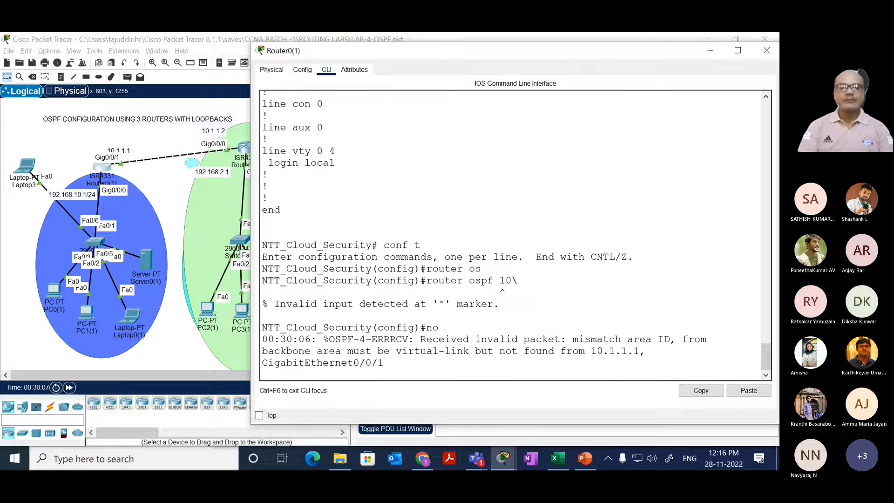
pyautogui.press('BackSpace')
pyautogui.press('BackSpace')
pyautogui.press('BackSpace')
pyautogui.write('router-id 20.1.1.')
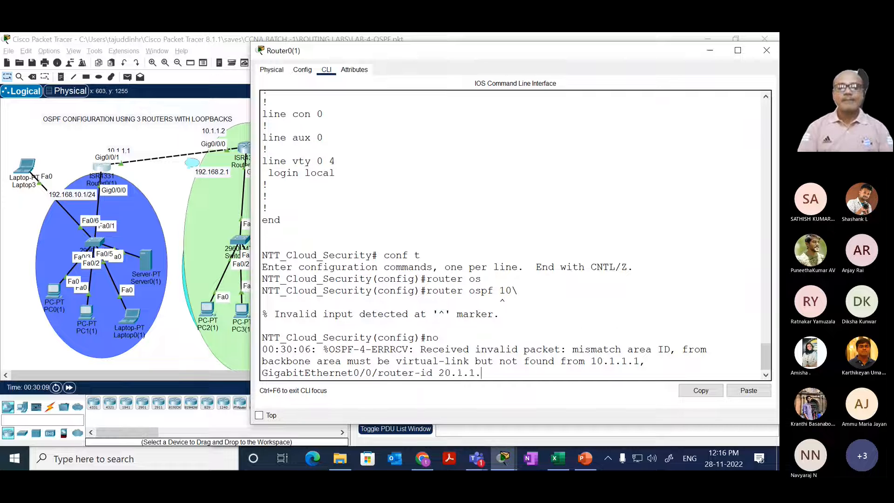
pyautogui.press('BackSpace')
pyautogui.press('BackSpace')
pyautogui.press('BackSpace')
pyautogui.press('BackSpace')
pyautogui.press('BackSpace')
pyautogui.press('BackSpace')
pyautogui.press('BackSpace')
pyautogui.press('BackSpace')
pyautogui.press('BackSpace')
pyautogui.press('BackSpace')
pyautogui.press('BackSpace')
pyautogui.write('ospf 10')
pyautogui.press('Return')
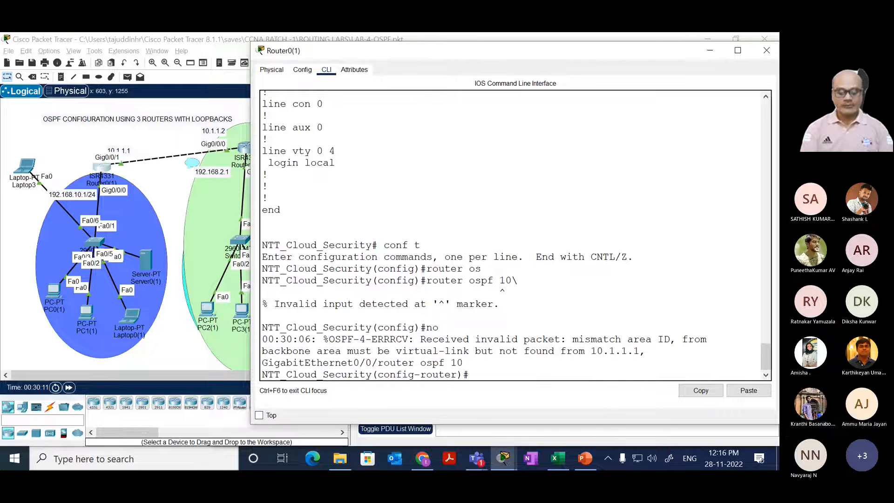
# Step: Remove network 10.0.0.0 0.255.255.255 area 1 from Router0(1)'s OSPF process and return to privileged mode
pyautogui.write('no net')
pyautogui.press('Tab')
pyautogui.write('1')
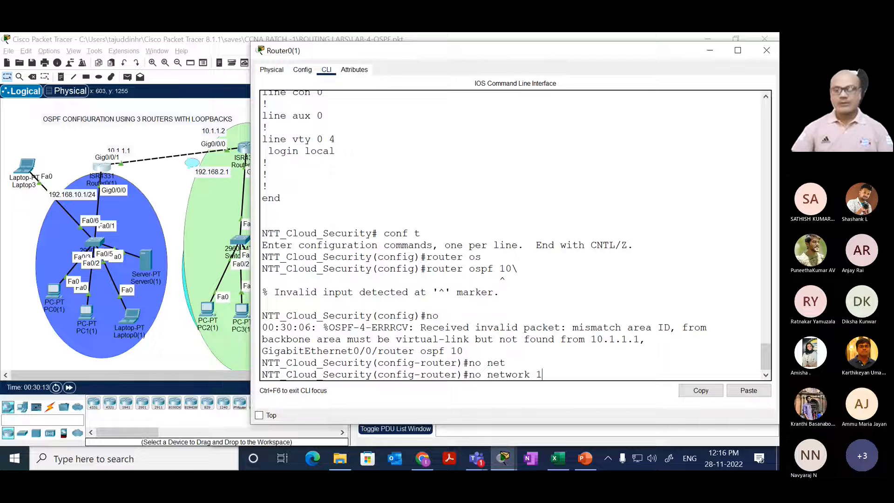
pyautogui.write('0.0.0.0')
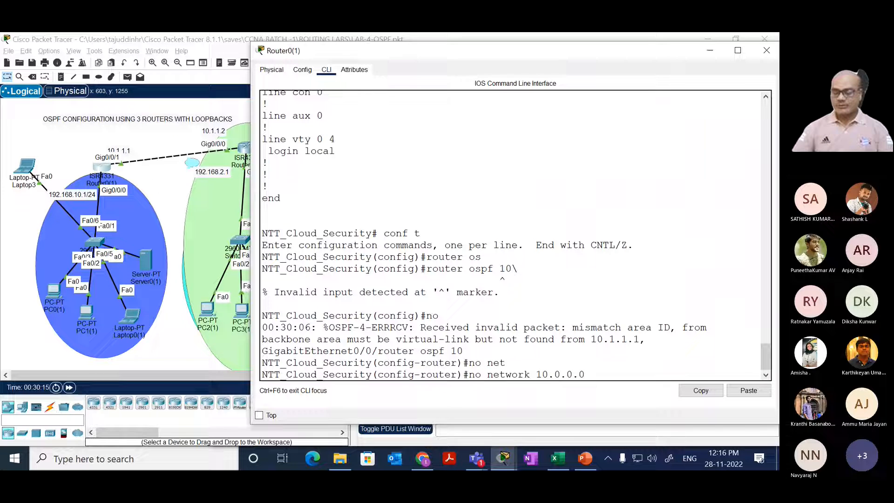
pyautogui.write(' 0')
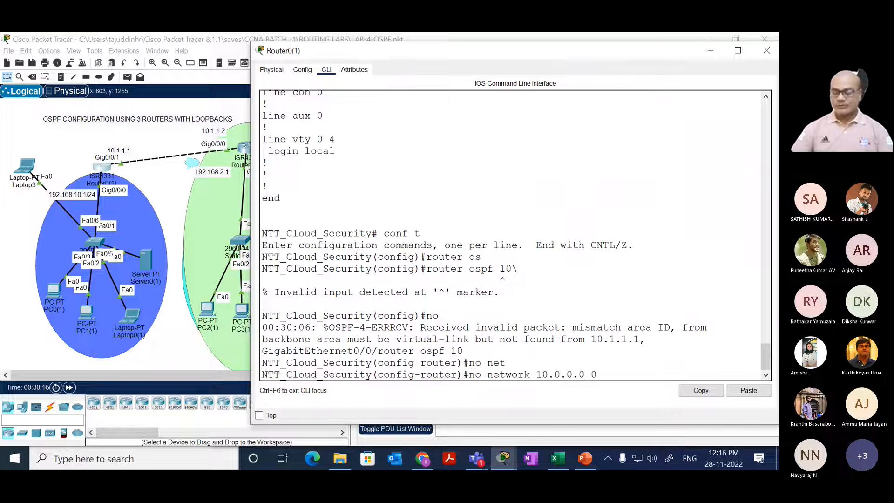
pyautogui.press('Return')
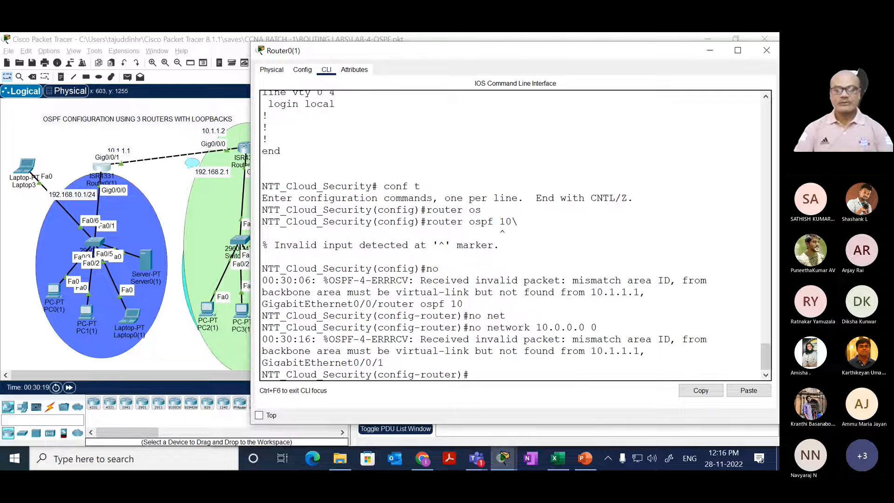
pyautogui.write('.255')
pyautogui.press('Return')
pyautogui.press('Return')
pyautogui.press('Return')
pyautogui.press('Return')
pyautogui.press('Up')
pyautogui.write('.2')
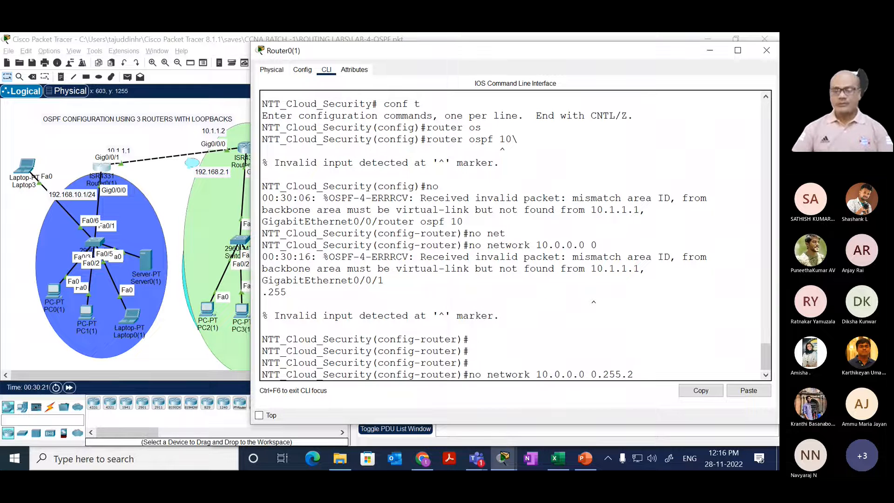
pyautogui.write('55.255 ar')
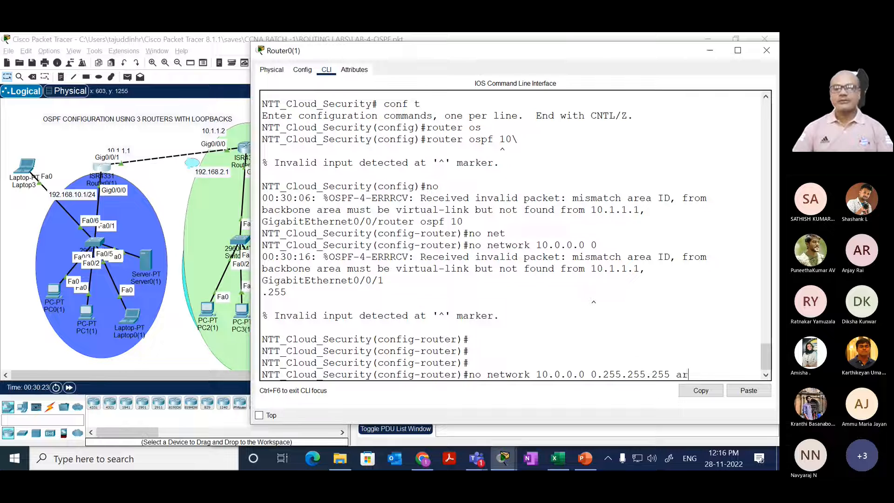
pyautogui.press('Tab')
pyautogui.write('1')
pyautogui.press('Return')
pyautogui.press('Return')
pyautogui.press('Return')
pyautogui.press('Return')
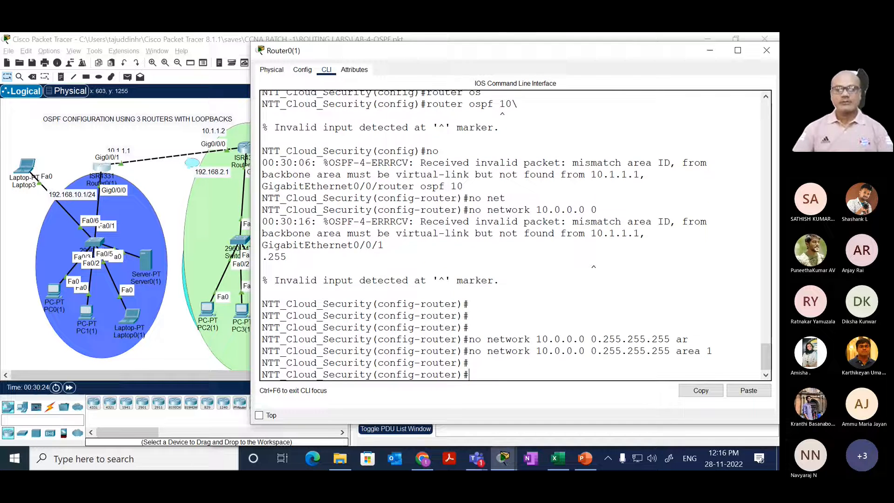
pyautogui.write('end')
pyautogui.press('Return')
pyautogui.press('Return')
pyautogui.press('Return')
# Step: Run show ip route ospf on Router0(1) to check the OSPF routes without the 10.0.0.0 network statement
pyautogui.write('sh')
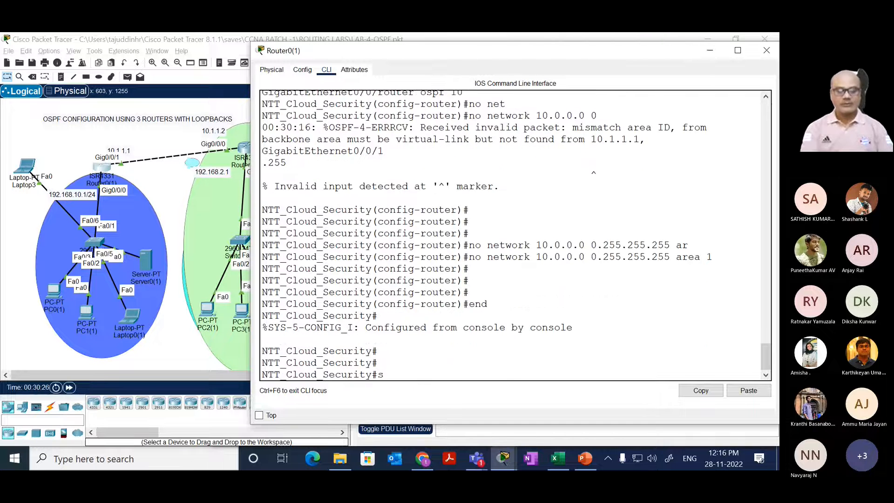
pyautogui.press('Tab')
pyautogui.write('i prou')
pyautogui.press('Tab')
pyautogui.press('BackSpace')
pyautogui.press('BackSpace')
pyautogui.press('BackSpace')
pyautogui.press('BackSpace')
pyautogui.press('BackSpace')
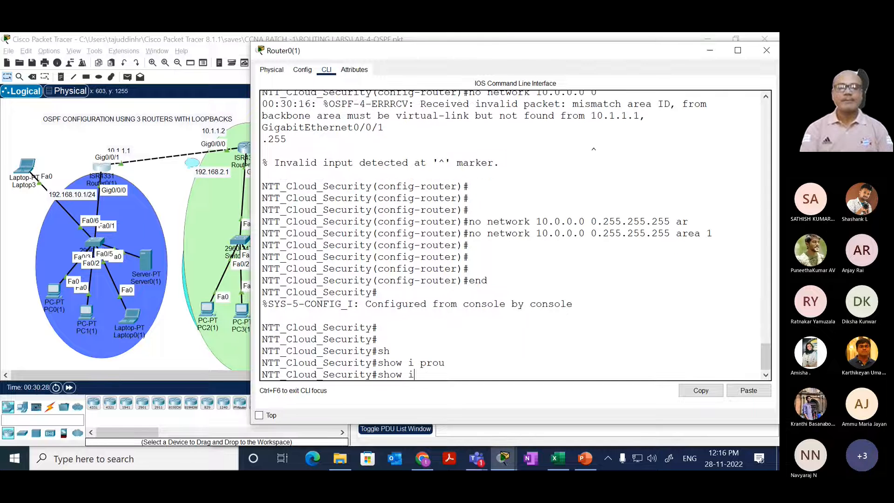
pyautogui.write('p rou')
pyautogui.press('Tab')
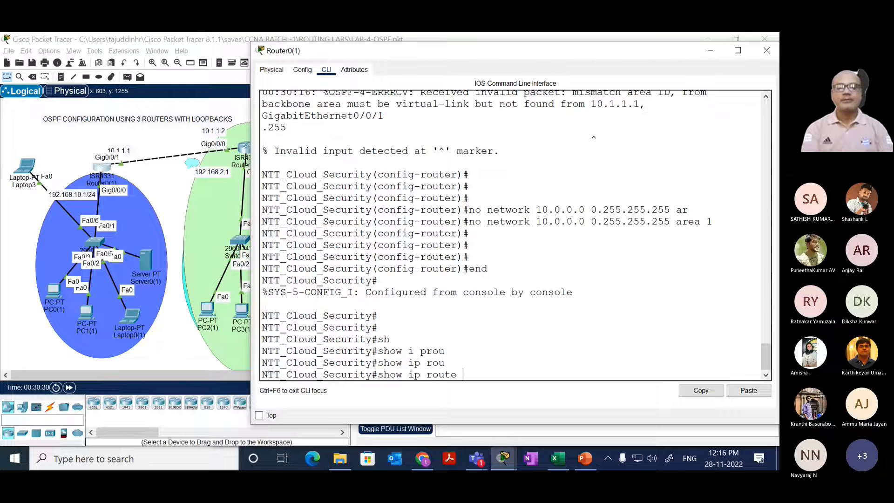
pyautogui.write('os')
pyautogui.press('Tab')
pyautogui.press('Return')
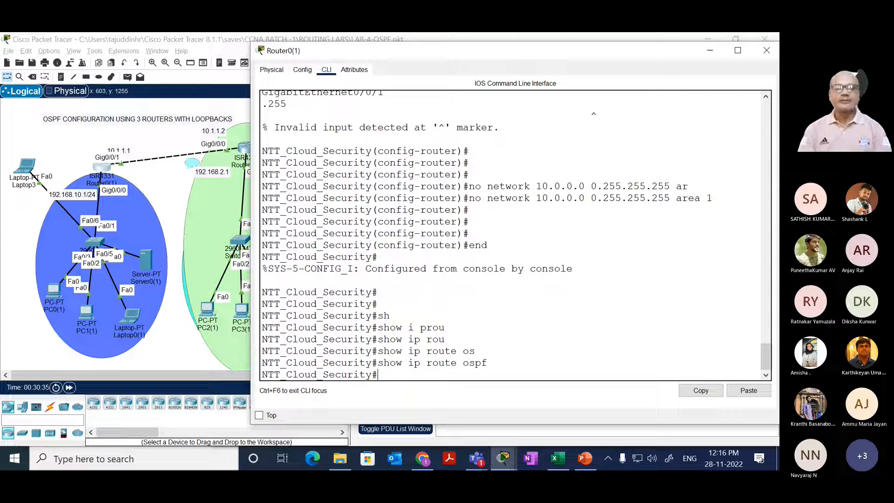
# Step: Run show running-config on Router0(1) and page through it to recheck the router ospf 10 network statements
pyautogui.write('sh')
pyautogui.press('Tab')
pyautogui.write('ru')
pyautogui.press('Tab')
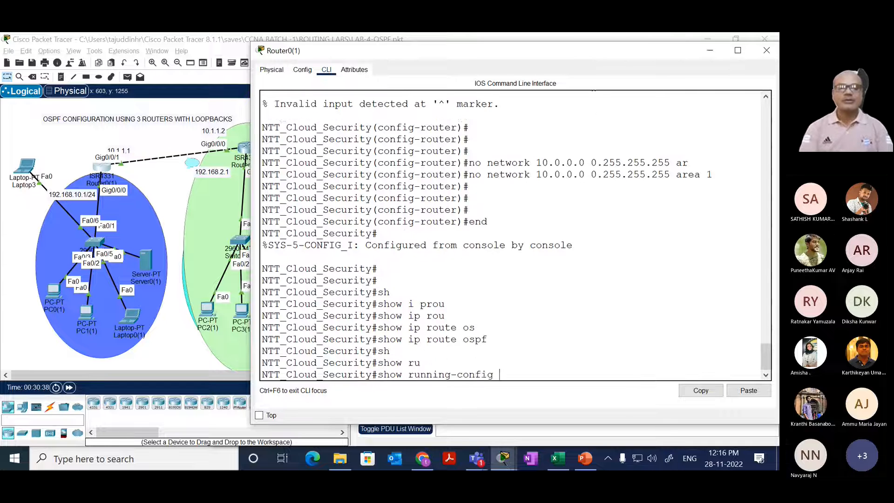
pyautogui.press('Return')
pyautogui.press('space')
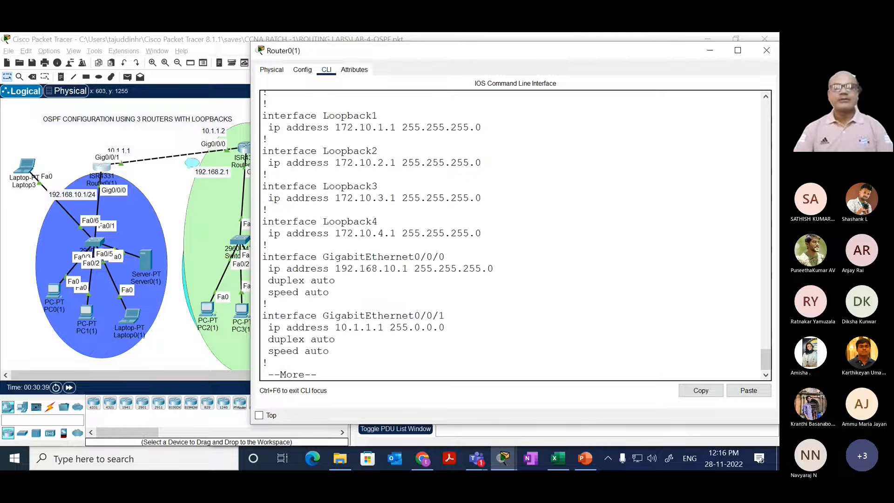
pyautogui.press('space')
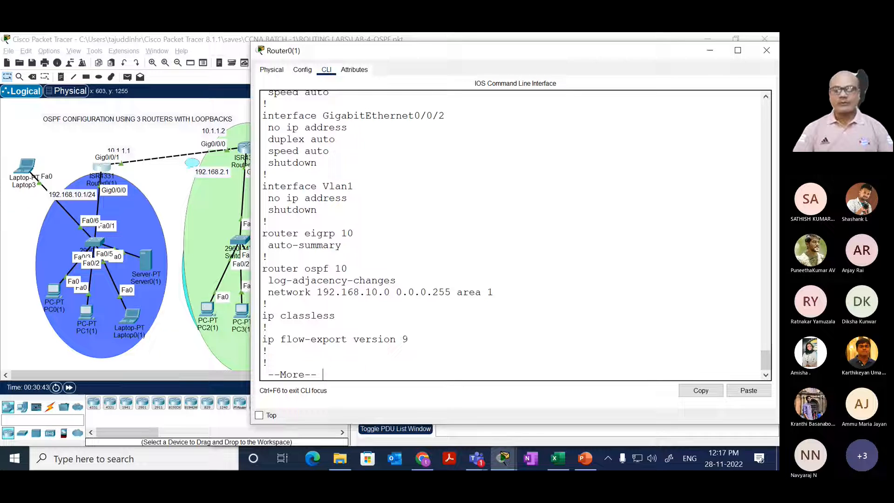
pyautogui.press('space')
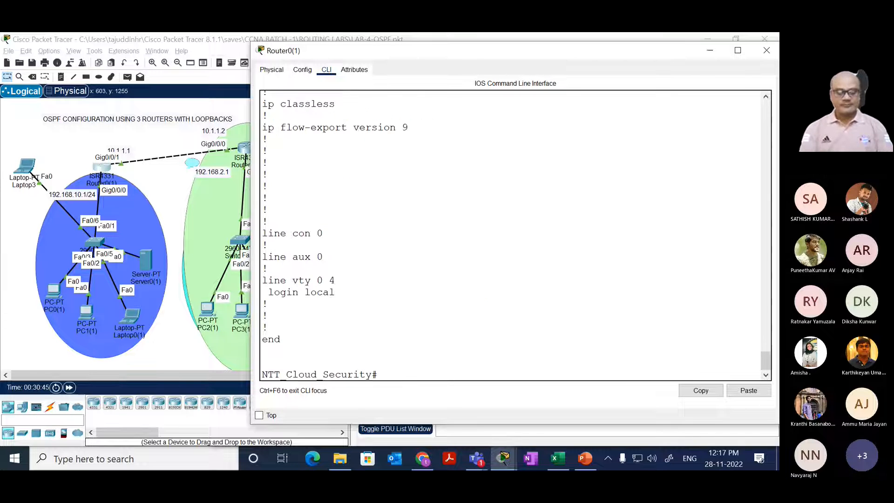
# Step: Run show ip int brief on Router0(1) to check its interface addresses and status
pyautogui.write('sh')
pyautogui.press('Tab')
pyautogui.write('ip int bri')
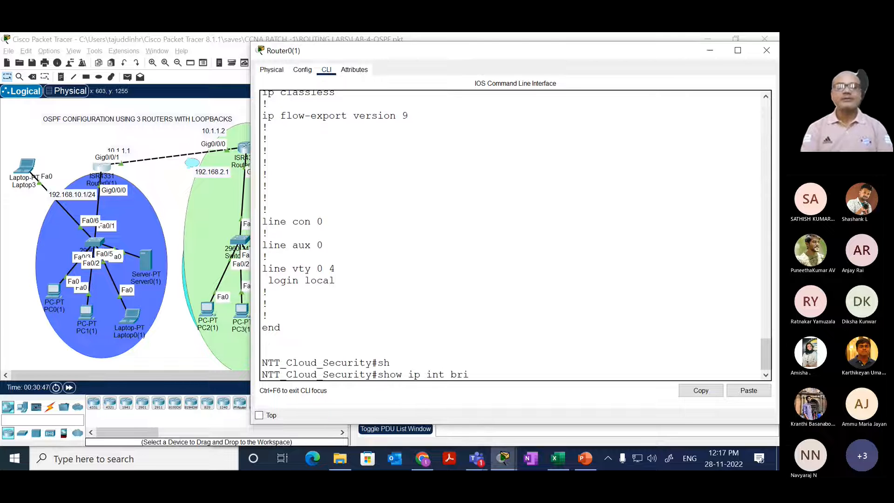
pyautogui.press('Tab')
pyautogui.press('Return')
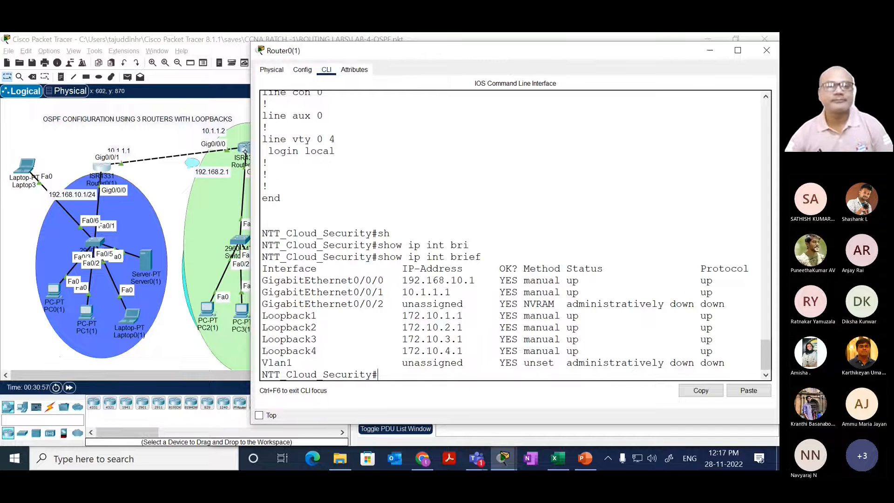
# Step: Bring up Router1(1)'s CLI and run show ip route ospf to check its OSPF routes
pyautogui.click(243, 149)
pyautogui.moveTo(344, 274); pyautogui.dragTo(375, 286)
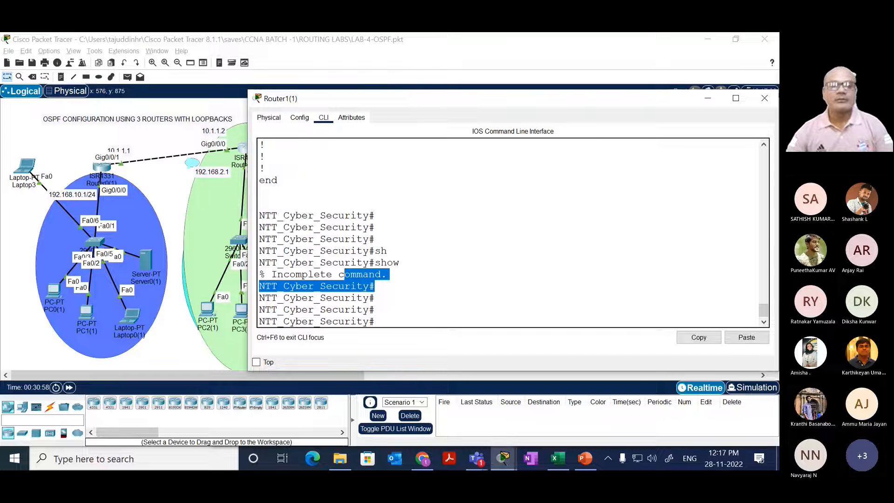
pyautogui.press('Return')
pyautogui.press('Return')
pyautogui.press('Return')
pyautogui.press('Return')
pyautogui.write('sh')
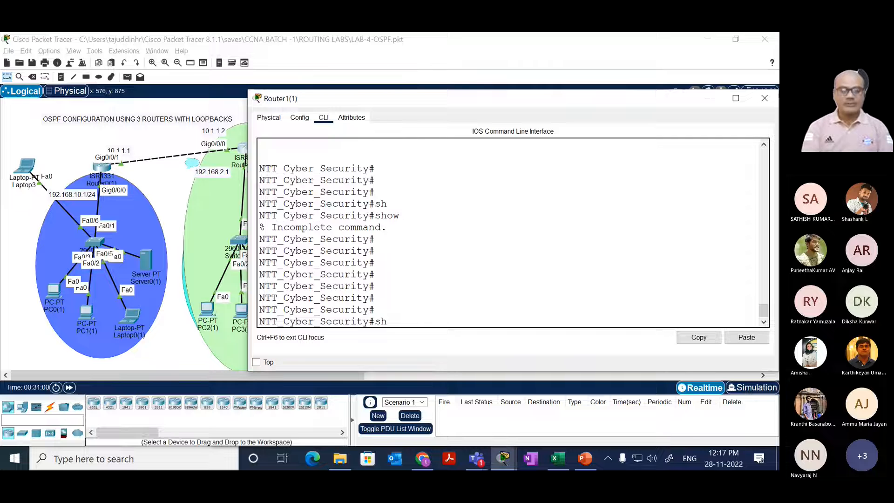
pyautogui.press('Tab')
pyautogui.write('ip')
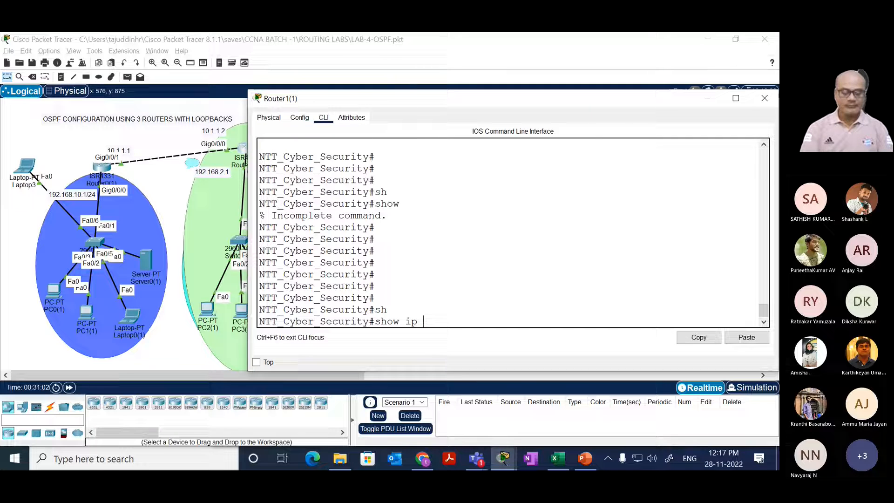
pyautogui.write(' rou')
pyautogui.press('Tab')
pyautogui.write('os')
pyautogui.press('Tab')
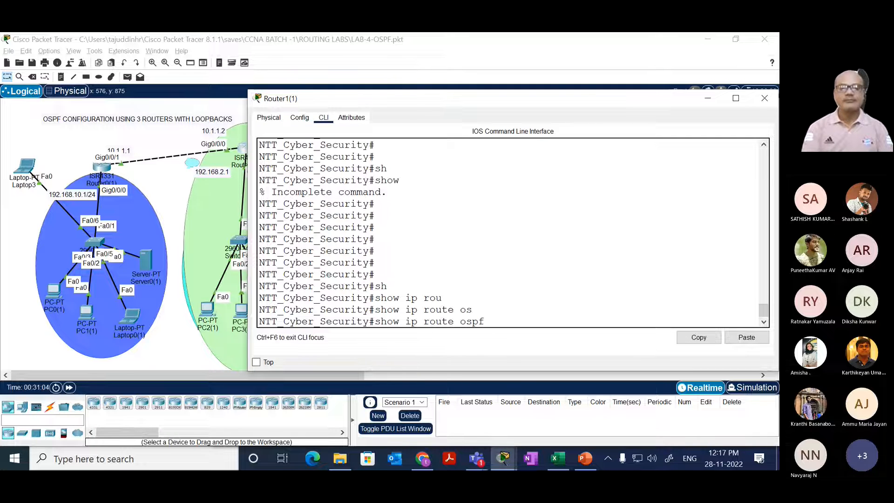
pyautogui.write('e')
pyautogui.press('BackSpace')
pyautogui.press('Return')
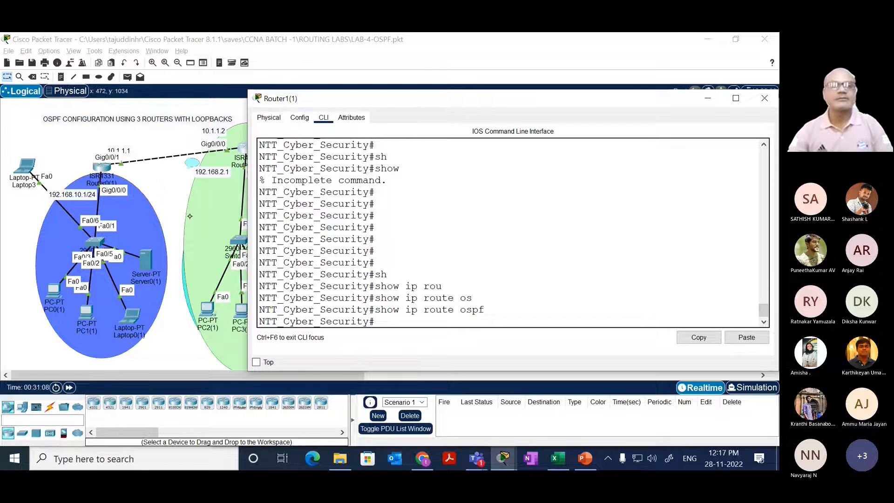
# Step: Bring up Router2's CLI and rerun show ip route ospf to check its OSPF routes
pyautogui.click(176, 208)
pyautogui.click(383, 168)
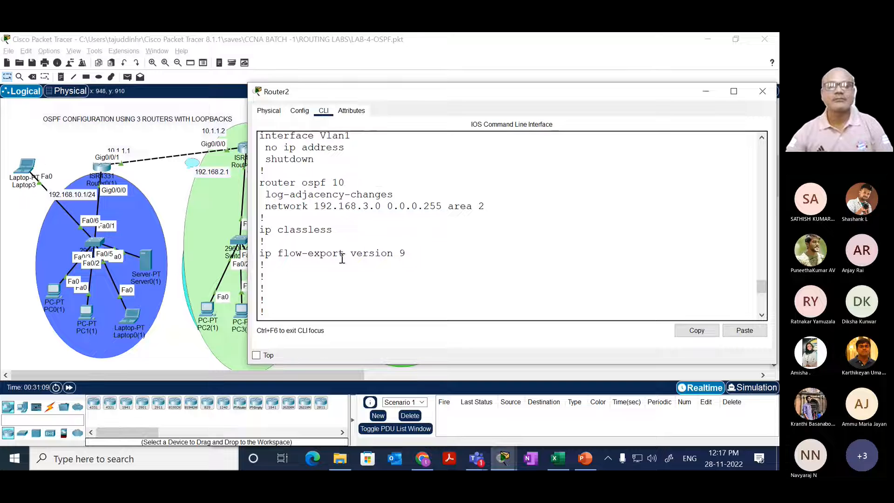
pyautogui.moveTo(259, 239); pyautogui.dragTo(267, 265)
pyautogui.press('Return')
pyautogui.press('Return')
pyautogui.press('Return')
pyautogui.press('Return')
pyautogui.press('Return')
pyautogui.press('Return')
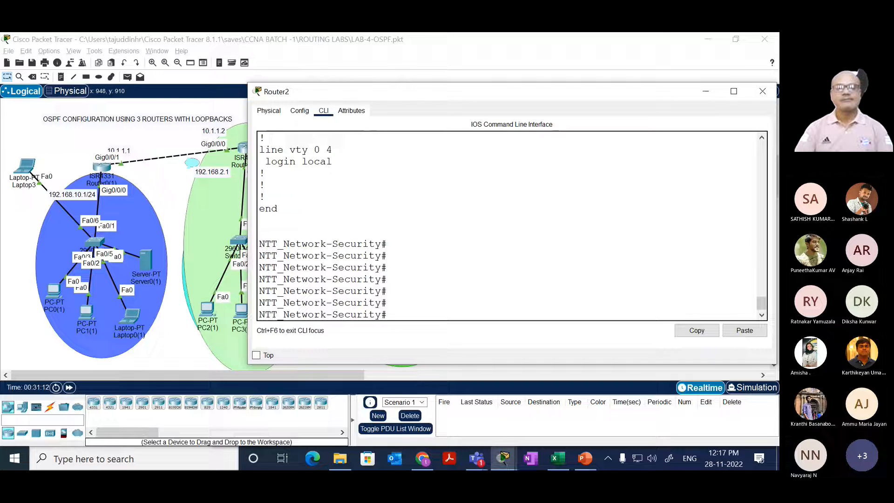
pyautogui.press('Up')
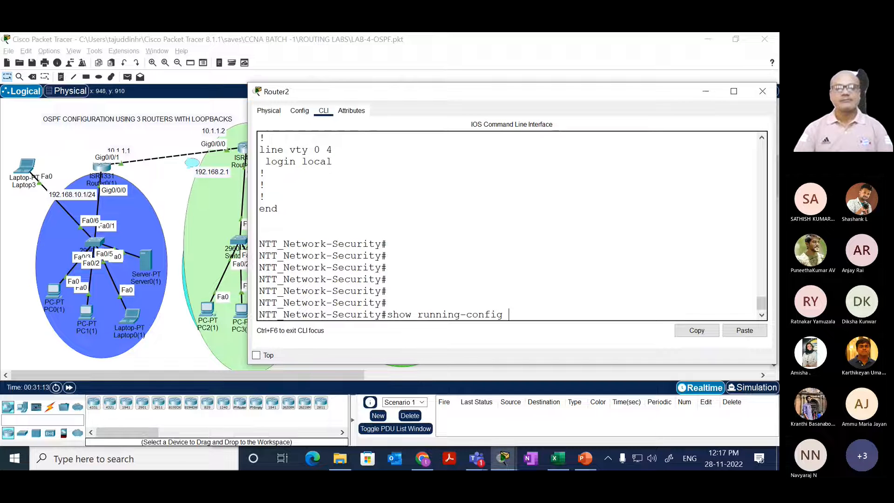
pyautogui.press('Down')
pyautogui.press('Up')
pyautogui.press('Up')
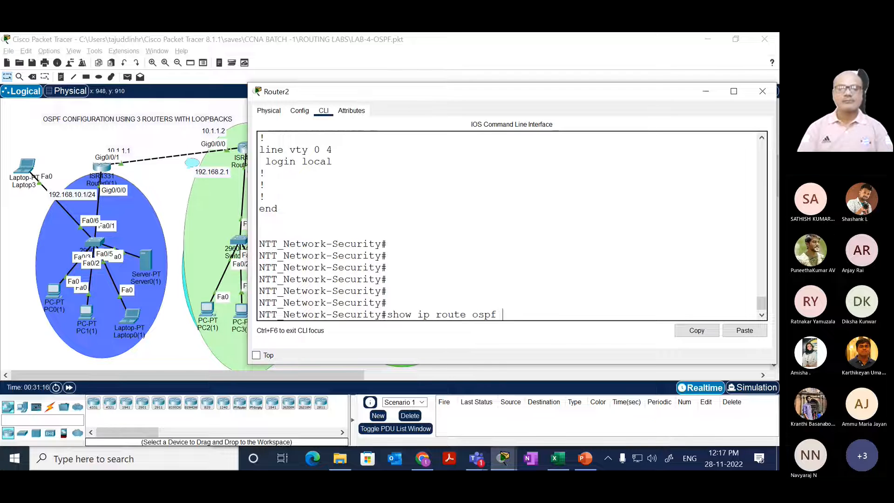
pyautogui.press('Return')
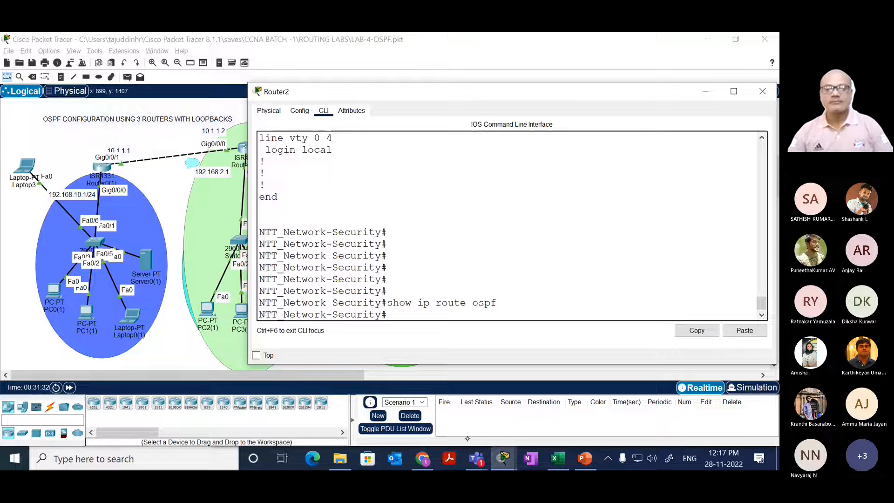
# Step: Switch to the Teams meeting window, close its transcript pane and dismiss the recording and transcription notice
pyautogui.moveTo(477, 459)
pyautogui.click(440, 393)
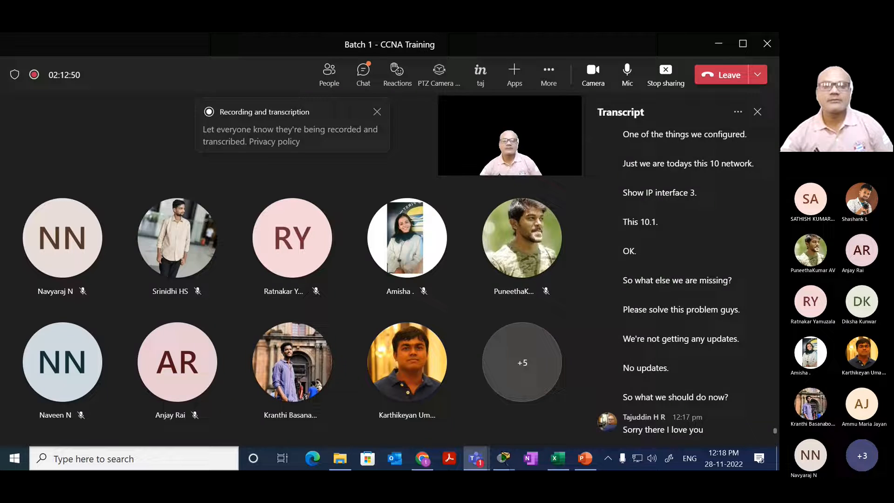
pyautogui.click(757, 112)
pyautogui.click(475, 111)
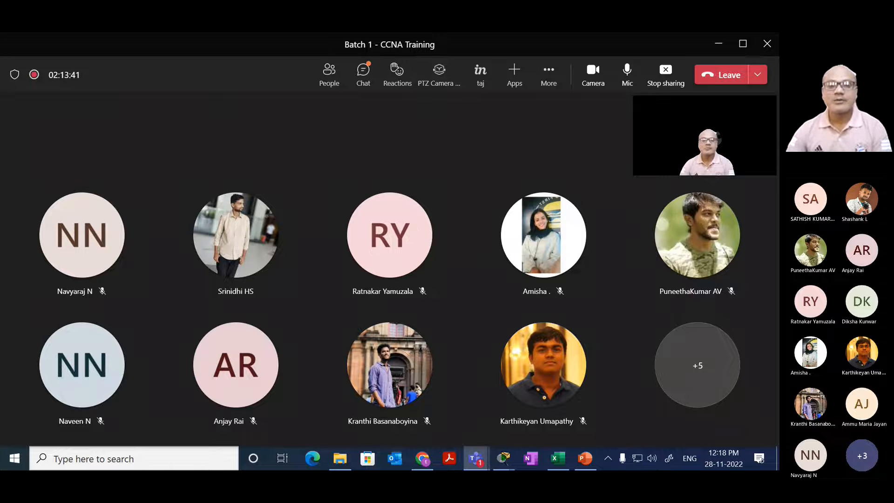
# Step: Return to Packet Tracer, run show running-config on Router1(1) and highlight the three network statements under router ospf 10
pyautogui.click(502, 458)
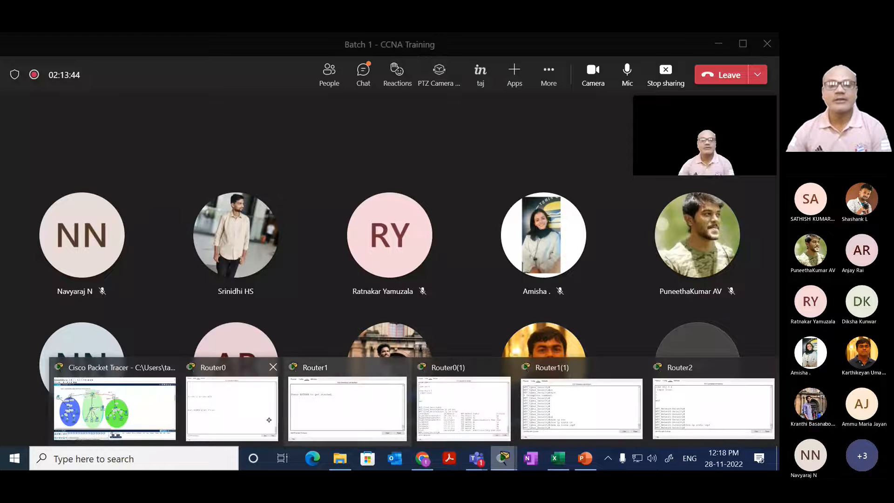
pyautogui.click(116, 408)
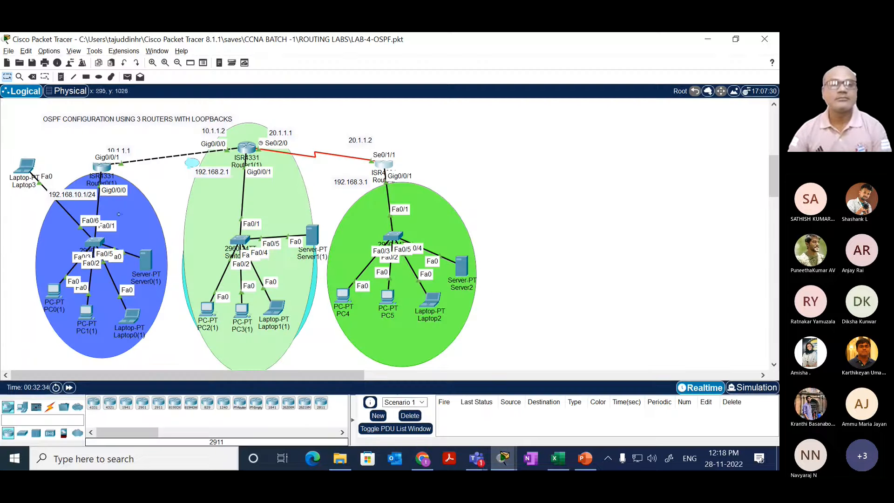
pyautogui.click(246, 149)
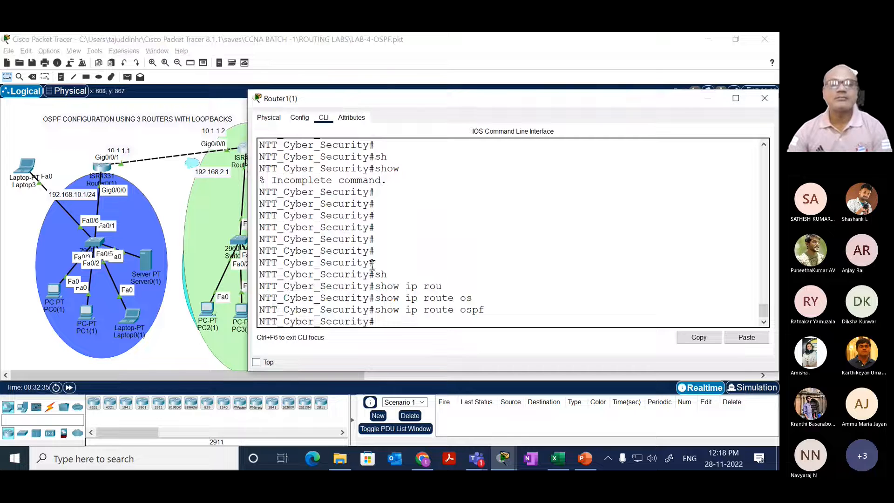
pyautogui.moveTo(376, 285); pyautogui.dragTo(413, 250)
pyautogui.press('Return')
pyautogui.press('Return')
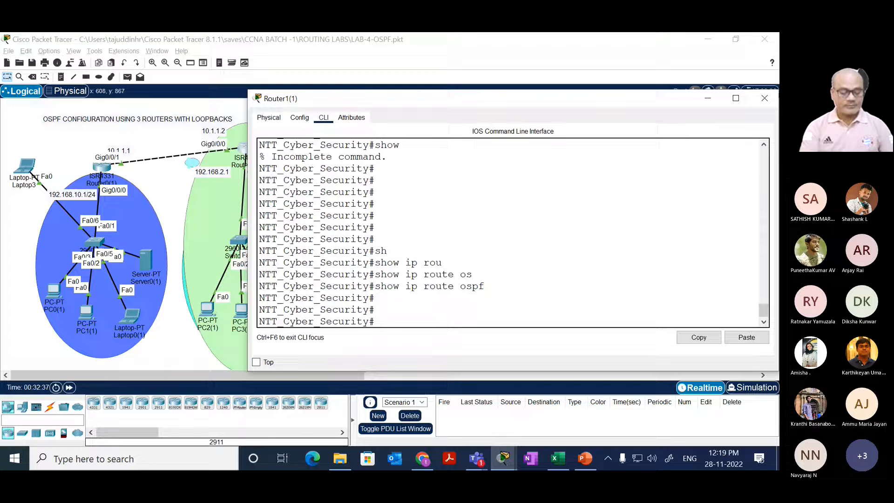
pyautogui.write('sh')
pyautogui.press('Tab')
pyautogui.write('run')
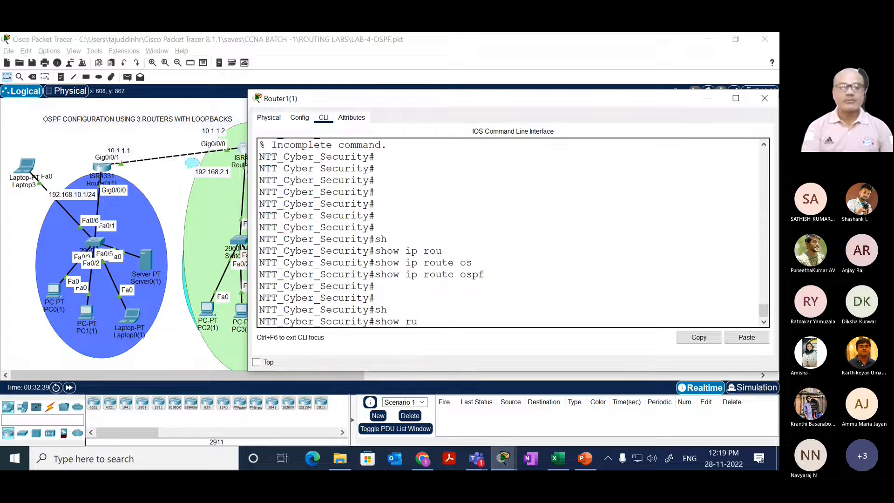
pyautogui.press('Tab')
pyautogui.press('Return')
pyautogui.press('space')
pyautogui.press('space')
pyautogui.press('space')
pyautogui.press('space')
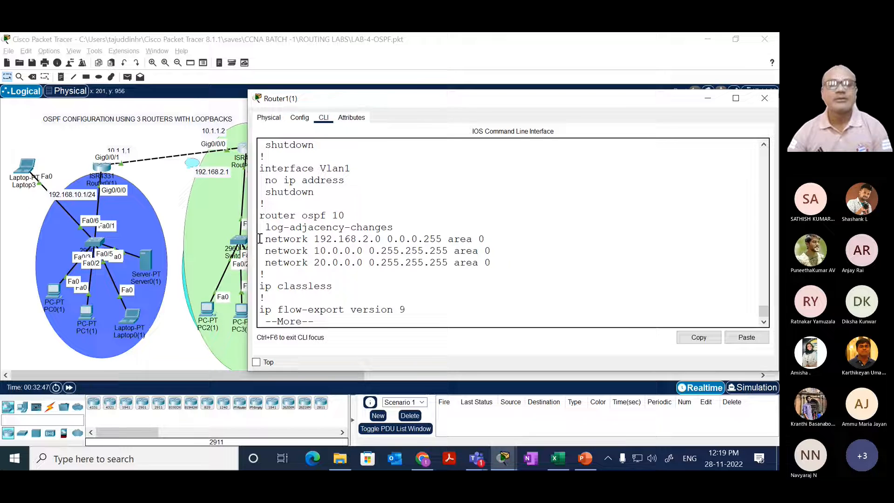
pyautogui.moveTo(260, 239); pyautogui.dragTo(494, 263)
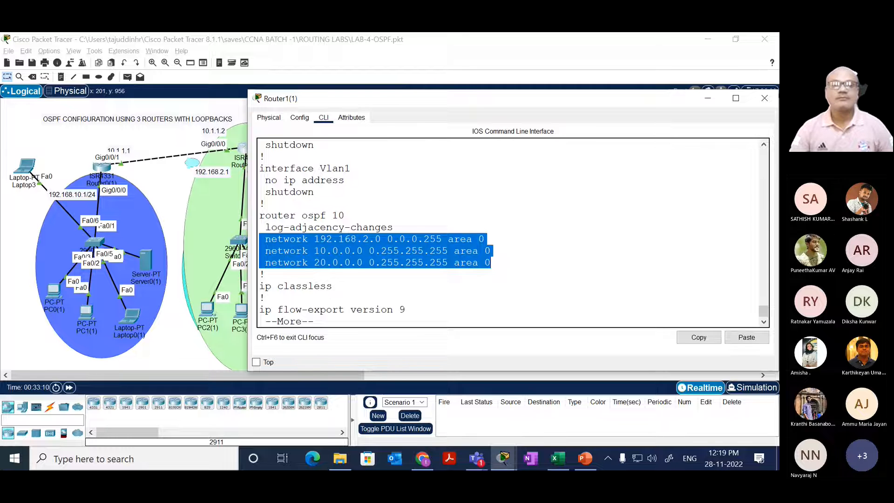
pyautogui.click(166, 171)
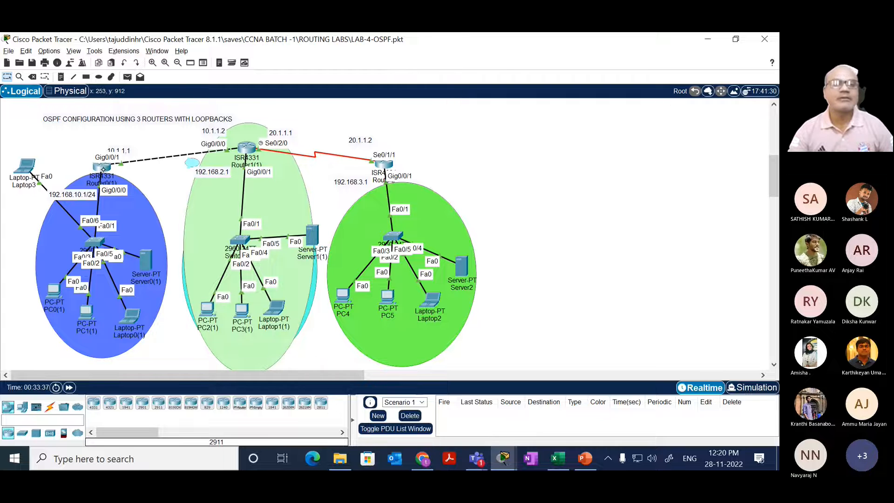
# Step: Reopen Router0(1)'s CLI and highlight the GigabitEthernet0/0/1 address in the interface summary
pyautogui.click(103, 168)
pyautogui.moveTo(303, 256); pyautogui.dragTo(316, 245)
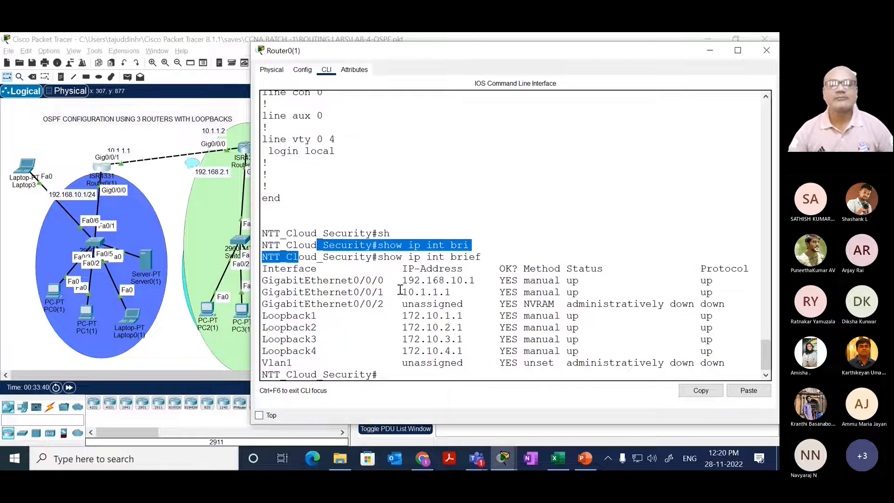
pyautogui.moveTo(402, 292); pyautogui.dragTo(453, 292)
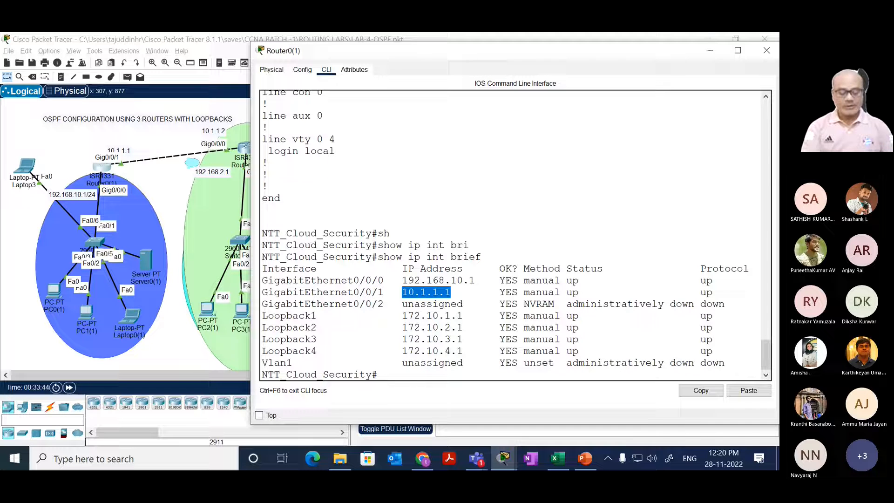
# Step: Run show running-config on Router0(1) and highlight the network statement under router ospf 10
pyautogui.write('sh')
pyautogui.press('Tab')
pyautogui.write('ru')
pyautogui.press('Tab')
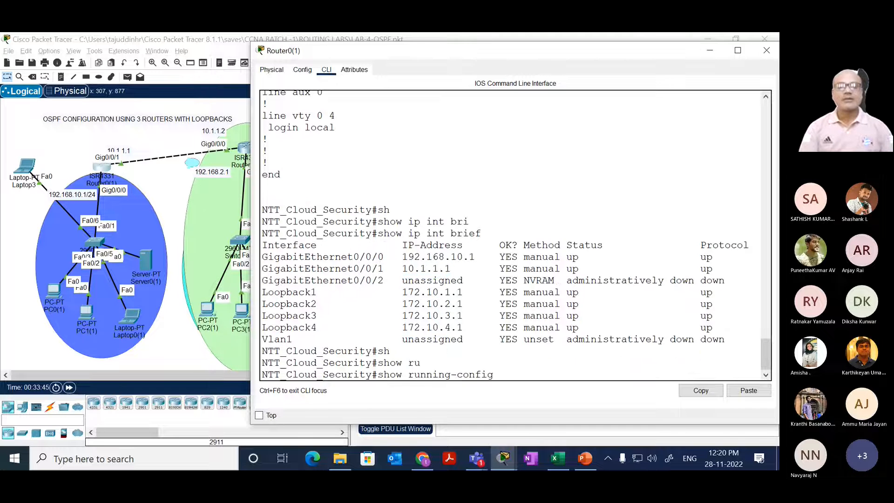
pyautogui.press('Return')
pyautogui.press('space')
pyautogui.press('space')
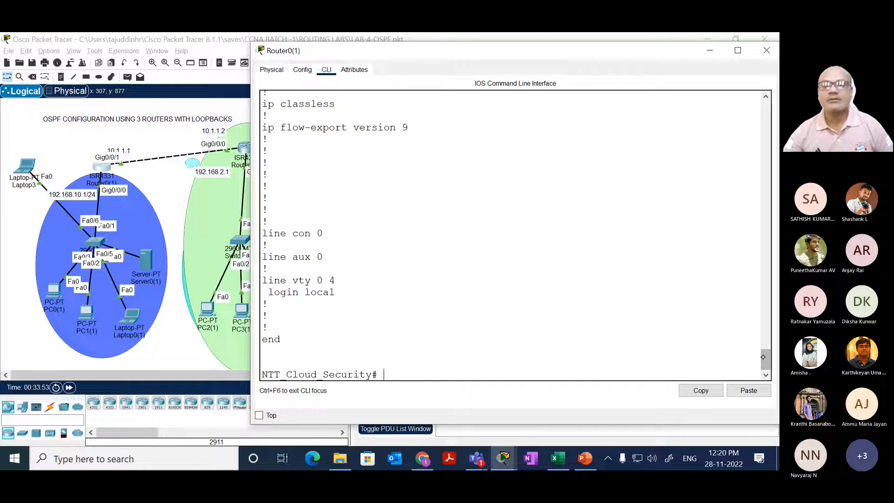
pyautogui.scroll(5, 766, 345)
pyautogui.scroll(1, 766, 345)
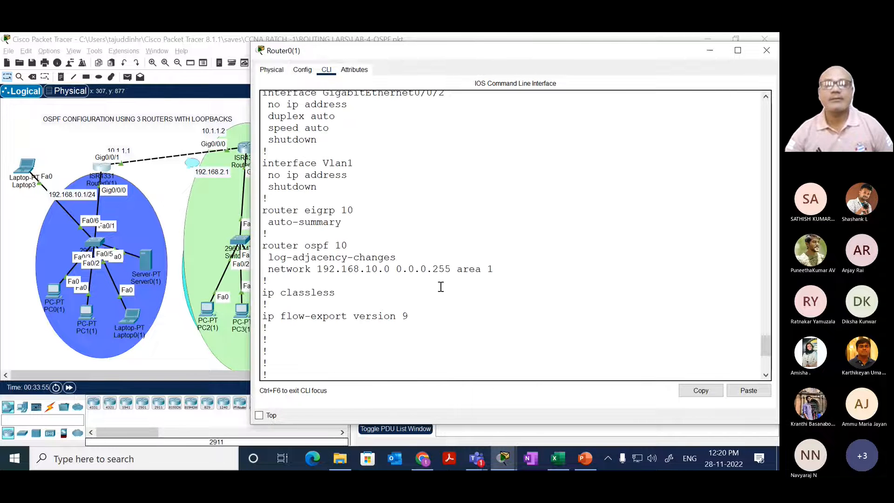
pyautogui.moveTo(505, 270); pyautogui.dragTo(267, 271)
pyautogui.moveTo(312, 291); pyautogui.dragTo(327, 281)
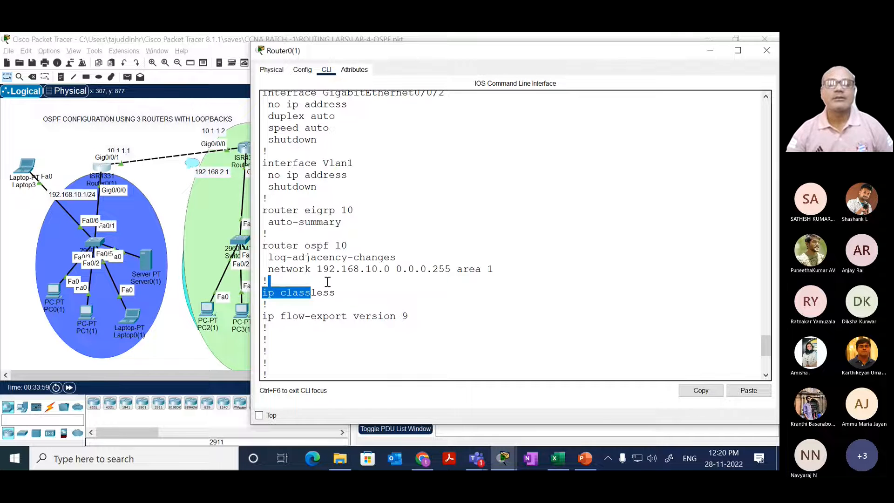
pyautogui.click(322, 292)
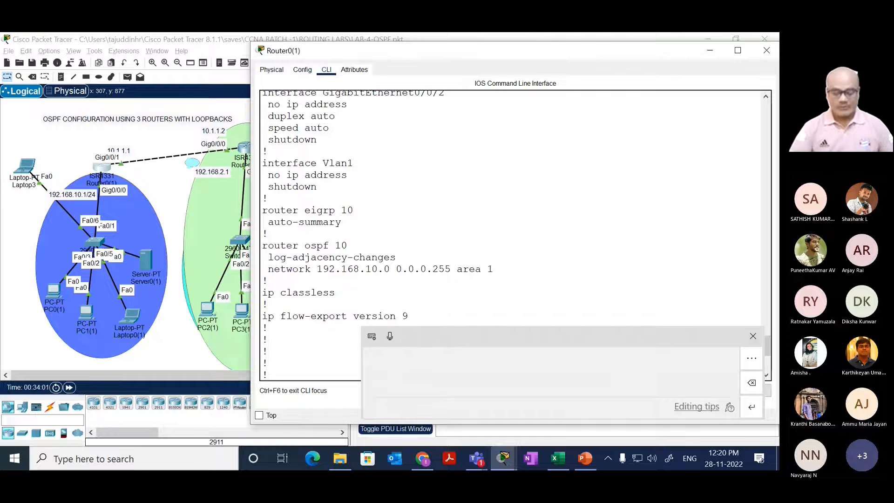
# Step: Enter global configuration mode on Router0(1) with conf t
pyautogui.press('Return')
pyautogui.press('Return')
pyautogui.press('Return')
pyautogui.press('Return')
pyautogui.write('con ft')
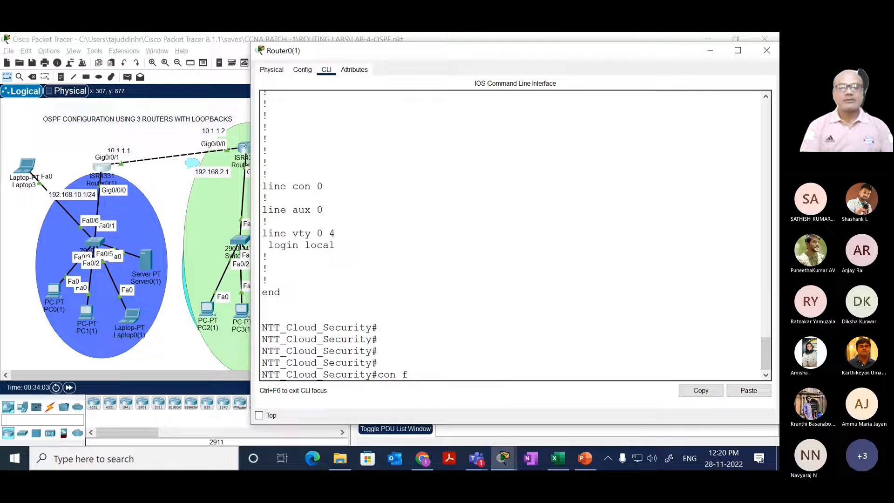
pyautogui.press('Return')
pyautogui.write(']conf t')
pyautogui.press('Return')
pyautogui.press('Return')
pyautogui.press('Return')
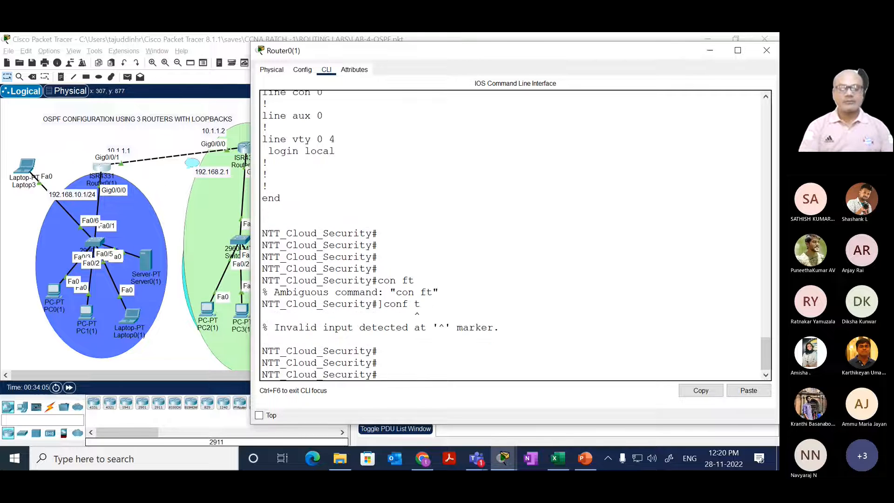
pyautogui.write('cpn')
pyautogui.press('BackSpace')
pyautogui.press('BackSpace')
pyautogui.press('BackSpace')
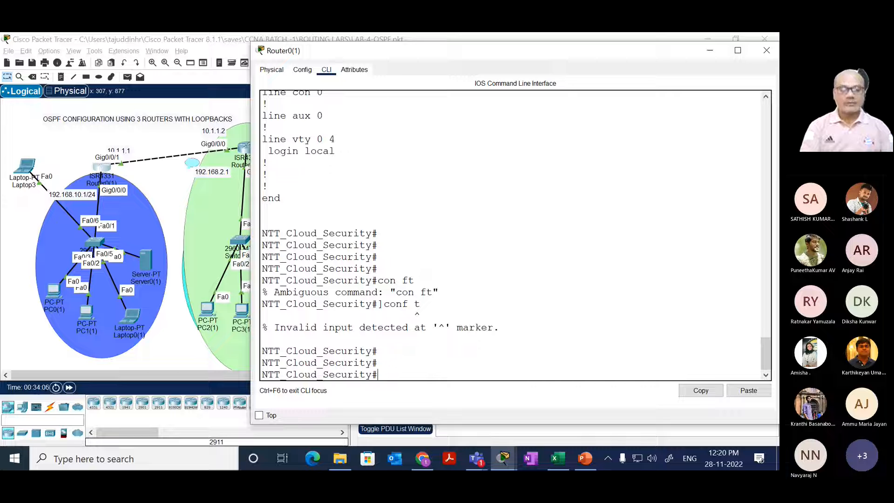
pyautogui.write('conf t')
pyautogui.press('Return')
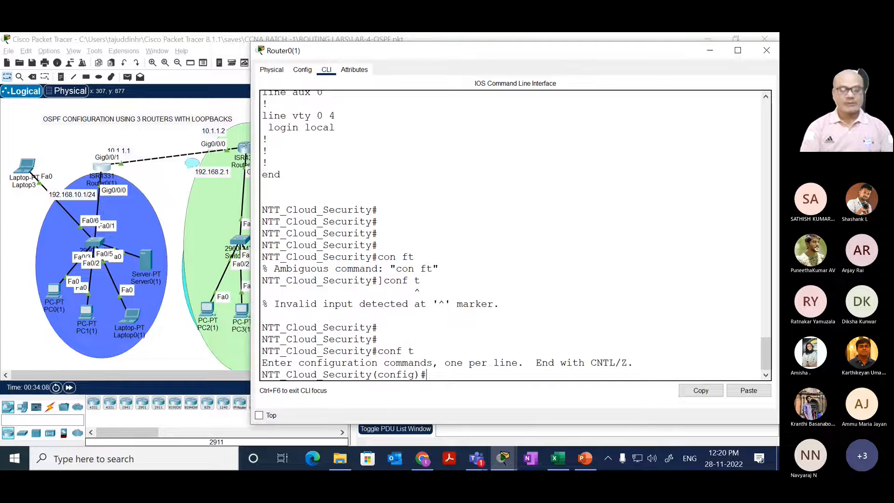
# Step: Enter the router ospf 10 configuration mode on Router0(1)
pyautogui.write('touer')
pyautogui.press('Tab')
pyautogui.press('BackSpace')
pyautogui.press('BackSpace')
pyautogui.press('BackSpace')
pyautogui.press('BackSpace')
pyautogui.press('BackSpace')
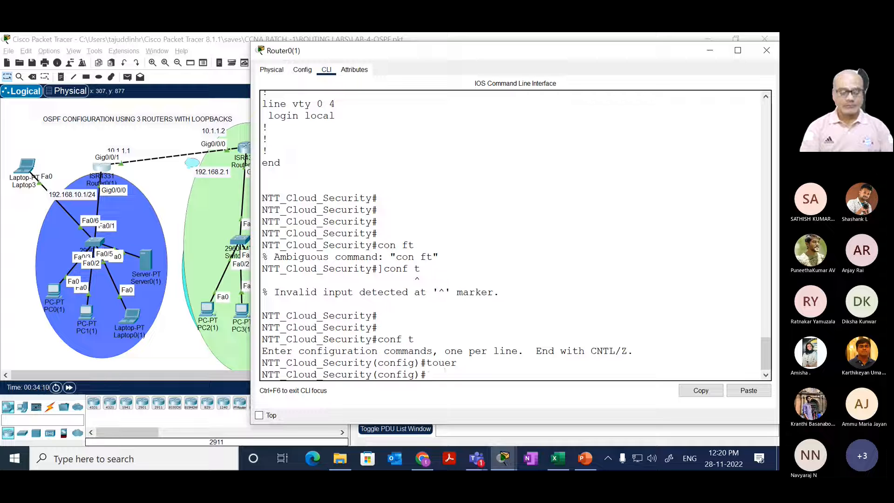
pyautogui.write('router os')
pyautogui.press('Tab')
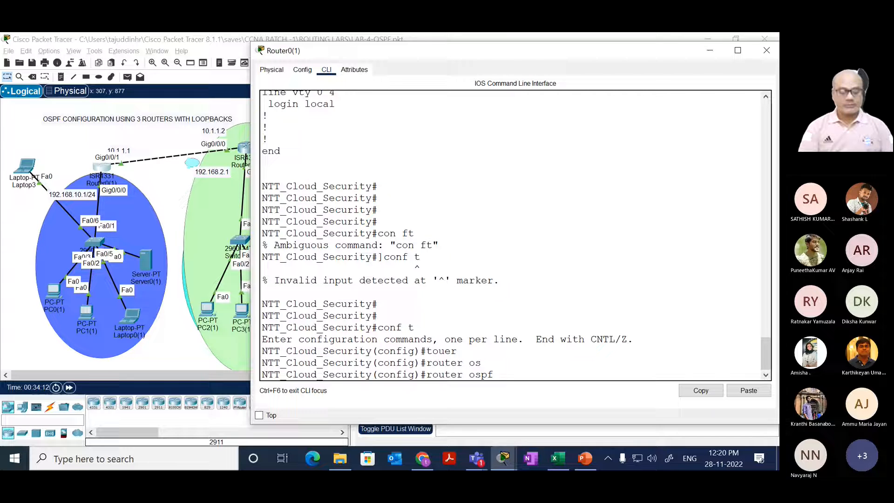
pyautogui.write('10')
pyautogui.press('Return')
# Step: Add network 10.0.0.0 0.255.255.255 area 0 to Router0(1)'s OSPF process and end configuration mode
pyautogui.write('net')
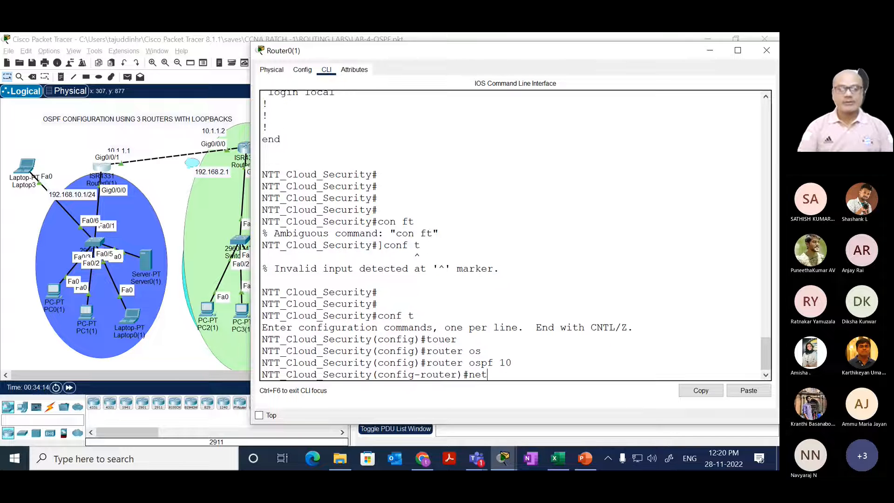
pyautogui.press('Tab')
pyautogui.write('10.0.0')
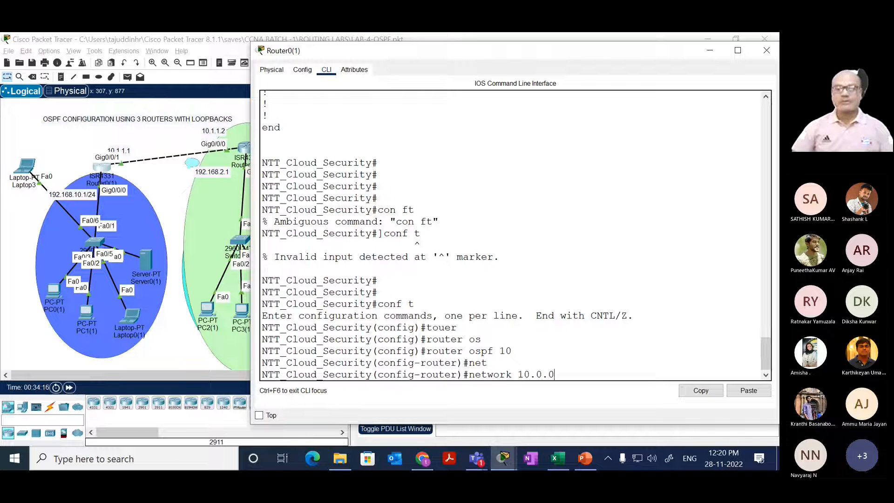
pyautogui.write('.0 ')
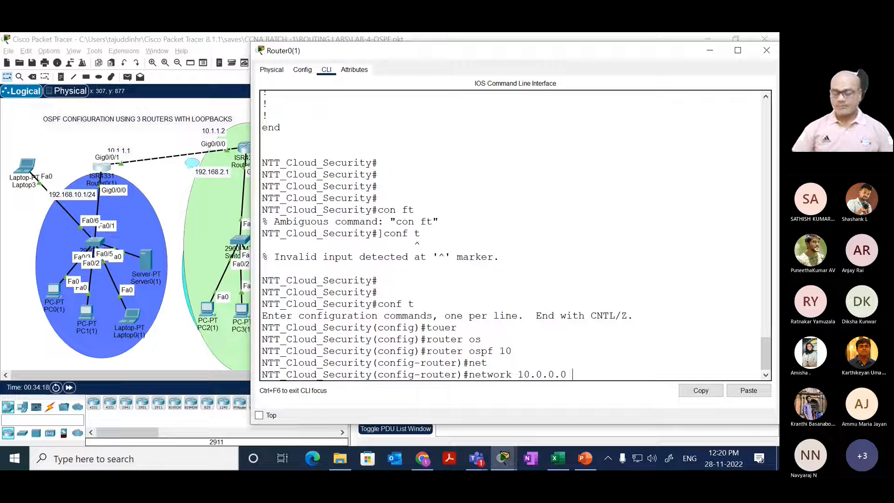
pyautogui.write('0.255.255')
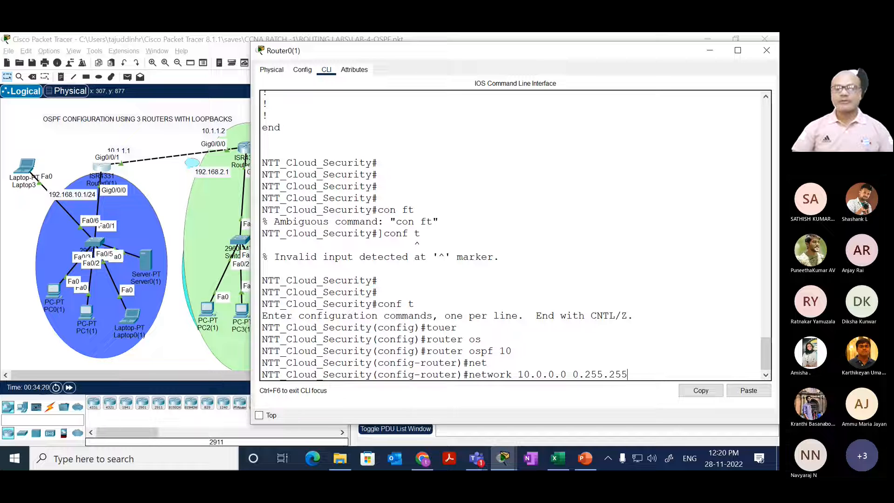
pyautogui.write('.255 ')
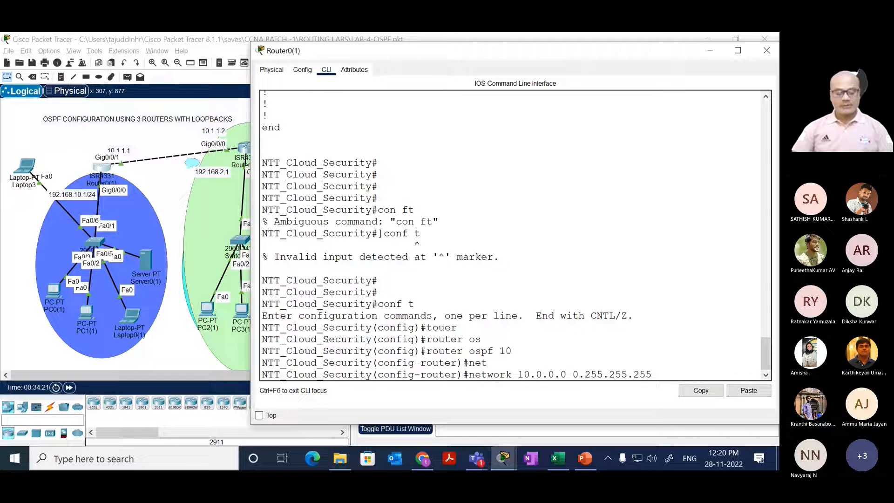
pyautogui.write('ar')
pyautogui.press('Tab')
pyautogui.write('0')
pyautogui.press('Return')
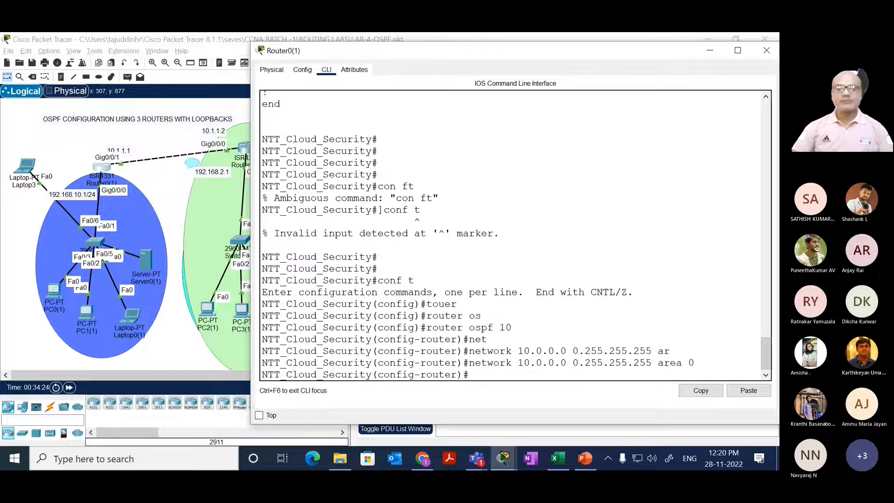
pyautogui.press('Return')
pyautogui.press('Return')
pyautogui.press('Return')
pyautogui.write('end')
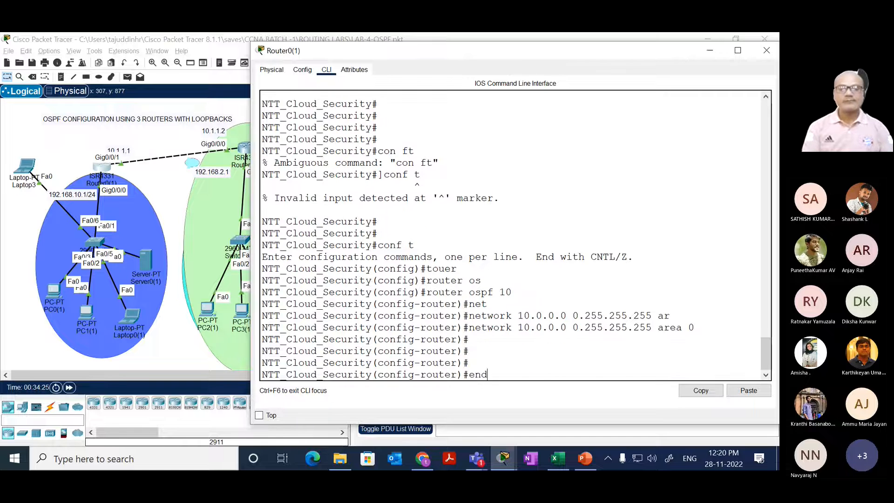
pyautogui.press('Return')
pyautogui.press('Return')
pyautogui.press('Return')
# Step: Run show ip route ospf on Router0(1) and highlight the listed OSPF routes
pyautogui.write('show')
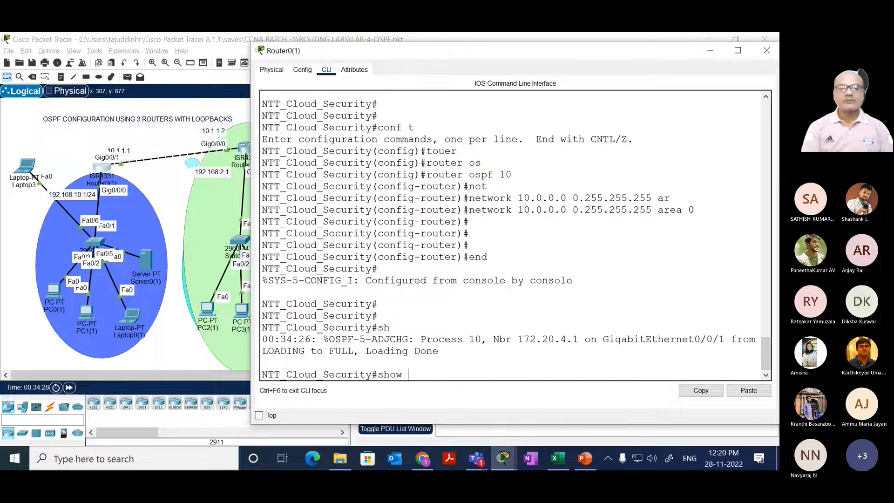
pyautogui.press('BackSpace')
pyautogui.press('BackSpace')
pyautogui.press('BackSpace')
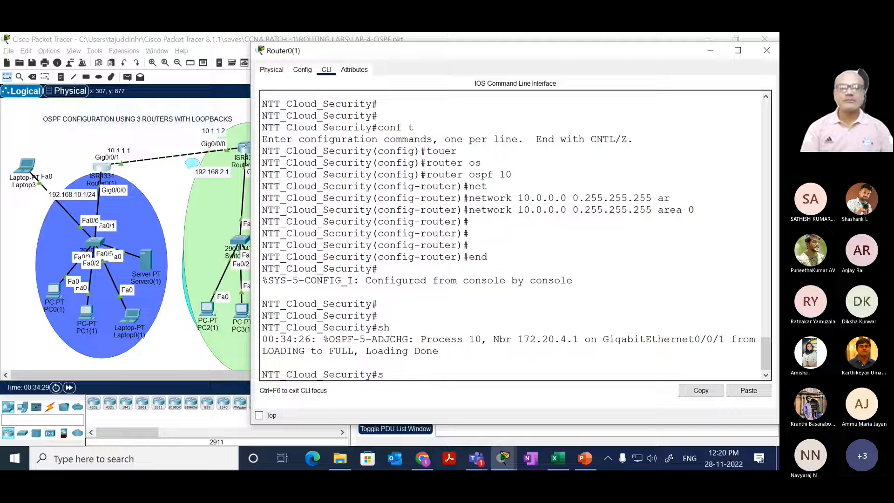
pyautogui.press('Tab')
pyautogui.write('ip rou')
pyautogui.press('Tab')
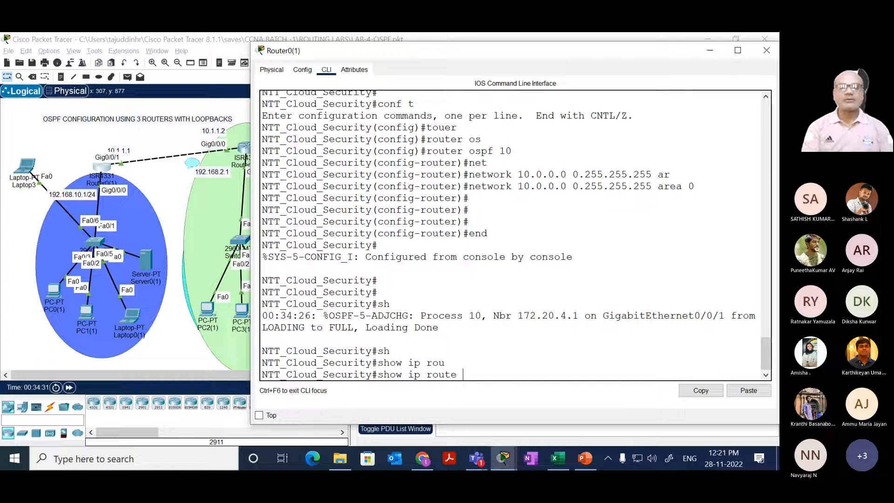
pyautogui.write('os')
pyautogui.press('Tab')
pyautogui.press('Return')
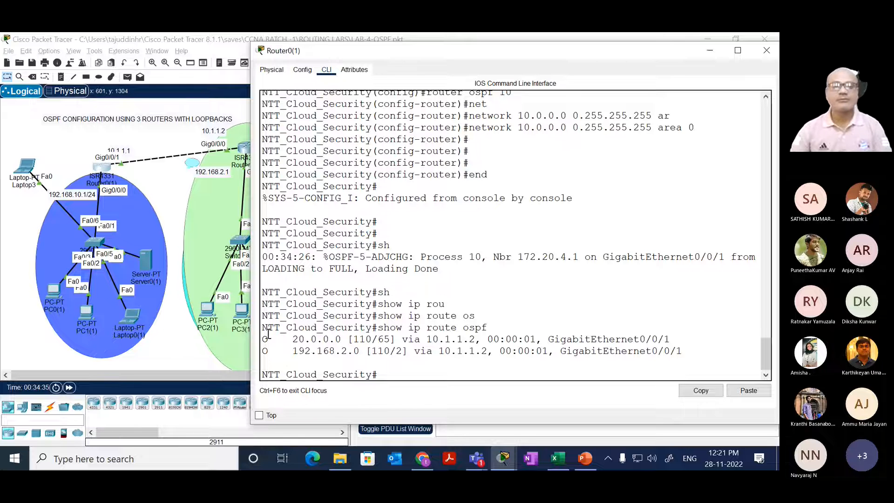
pyautogui.moveTo(264, 339); pyautogui.dragTo(683, 354)
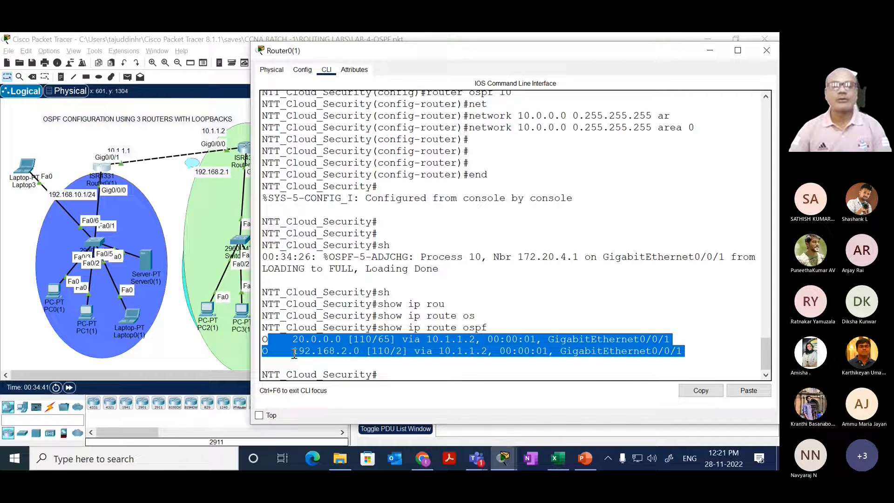
# Step: Open Router2's CLI from the topology and run show ip route ospf repeatedly to check its learned routes
pyautogui.click(220, 354)
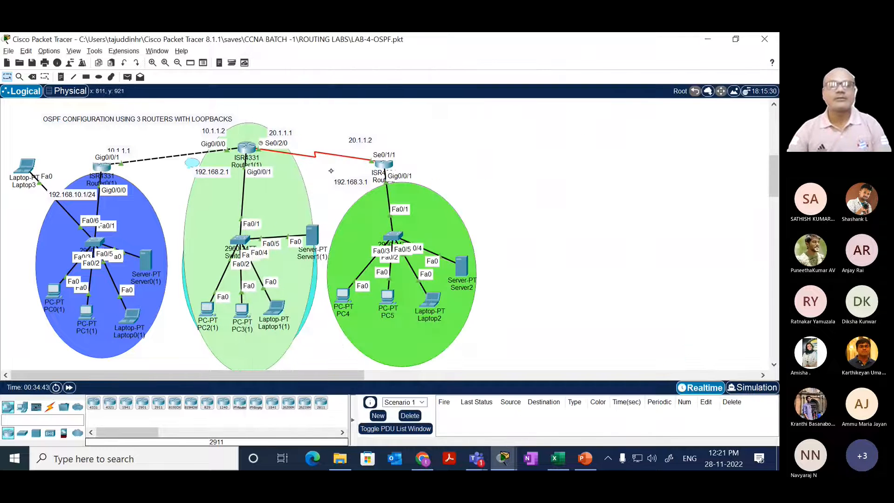
pyautogui.click(381, 163)
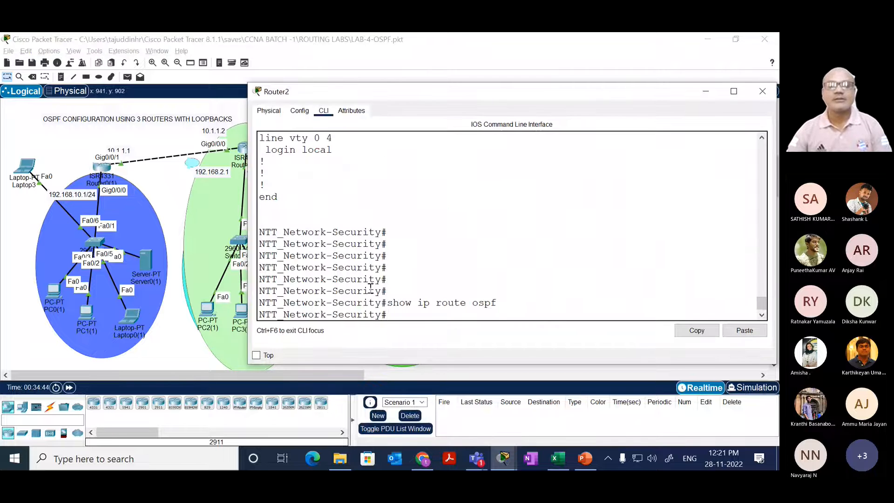
pyautogui.moveTo(363, 291); pyautogui.dragTo(389, 267)
pyautogui.press('Return')
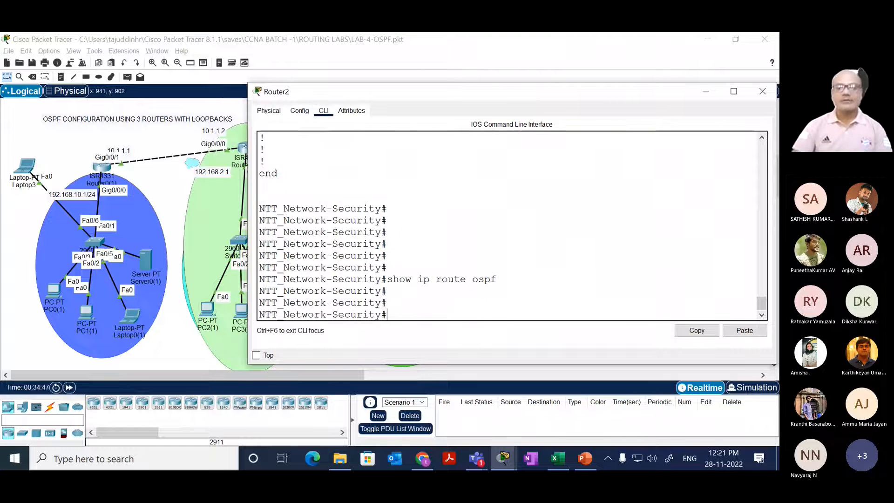
pyautogui.press('Up')
pyautogui.press('Return')
pyautogui.press('Up')
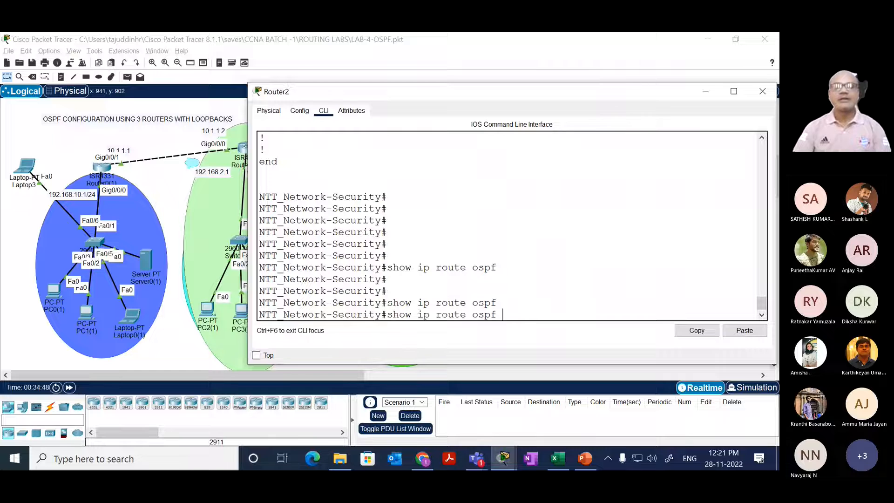
pyautogui.press('Return')
pyautogui.press('Up')
pyautogui.press('Return')
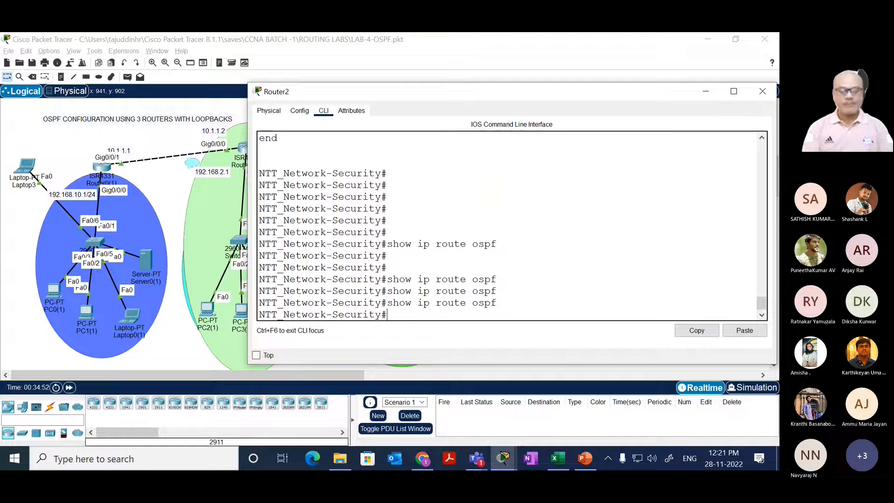
# Step: Enter global configuration mode on Router2 and open the router ospf 10 process
pyautogui.write('conf t')
pyautogui.press('Return')
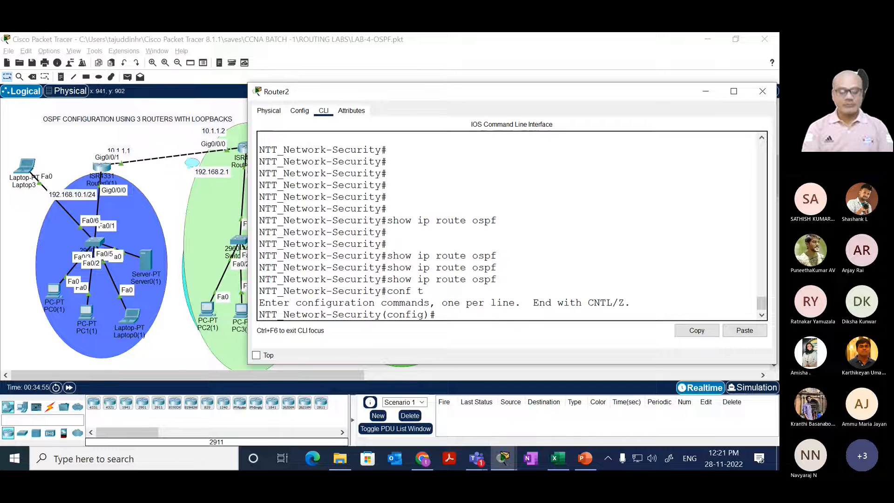
pyautogui.write('router')
pyautogui.press('Tab')
pyautogui.write('os')
pyautogui.press('Tab')
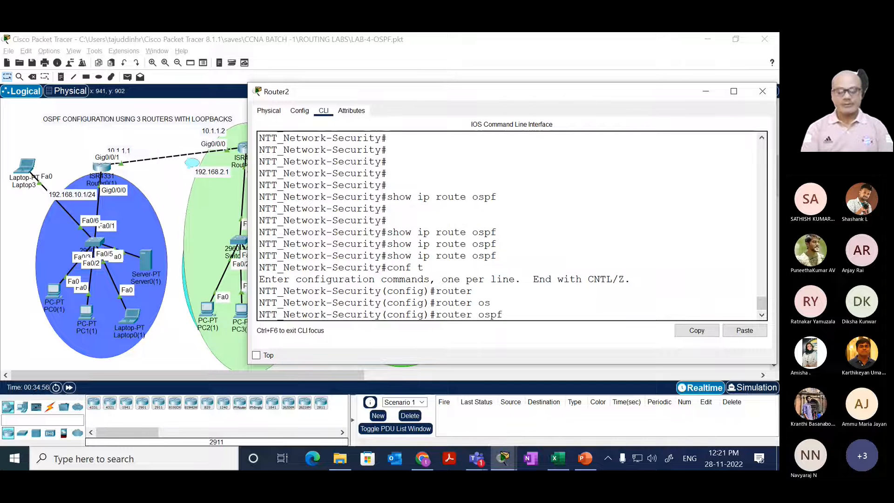
pyautogui.write('10')
pyautogui.press('Return')
# Step: Add network 20.0.0.0 0.255.255.255 area 0 to Router2's OSPF process and end configuration mode
pyautogui.write('net')
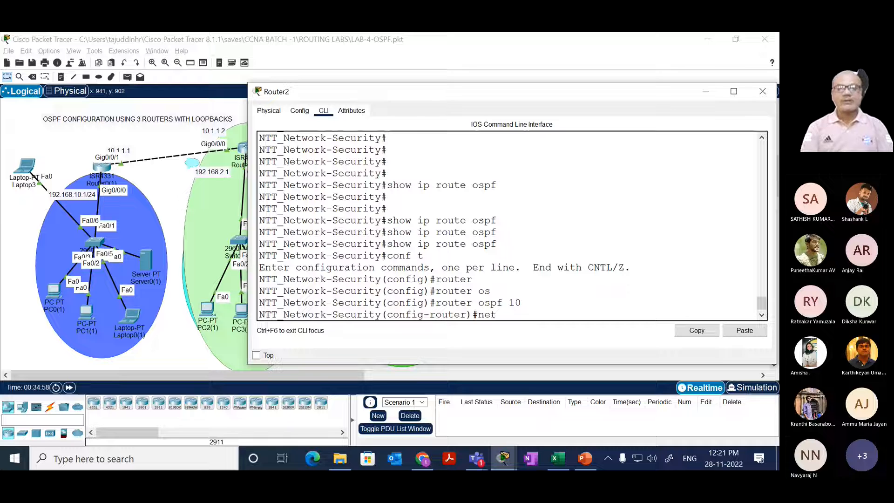
pyautogui.press('Tab')
pyautogui.write('20.0.0.0')
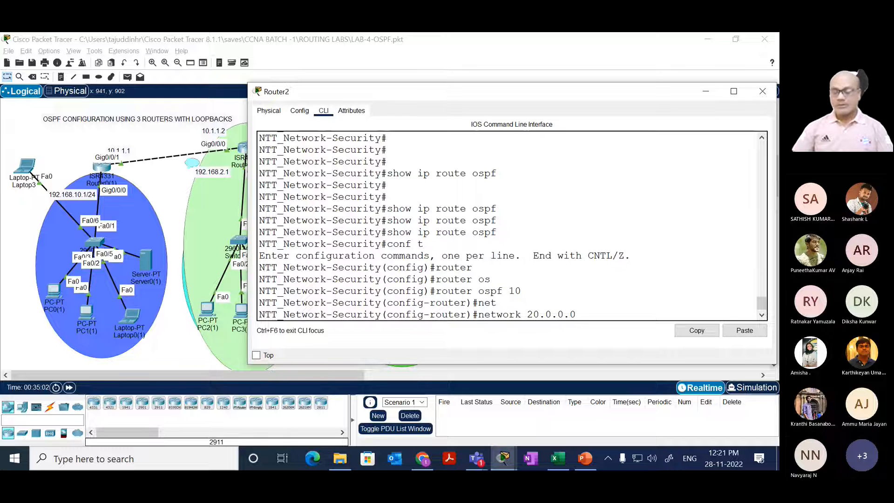
pyautogui.write(' 0.255.2')
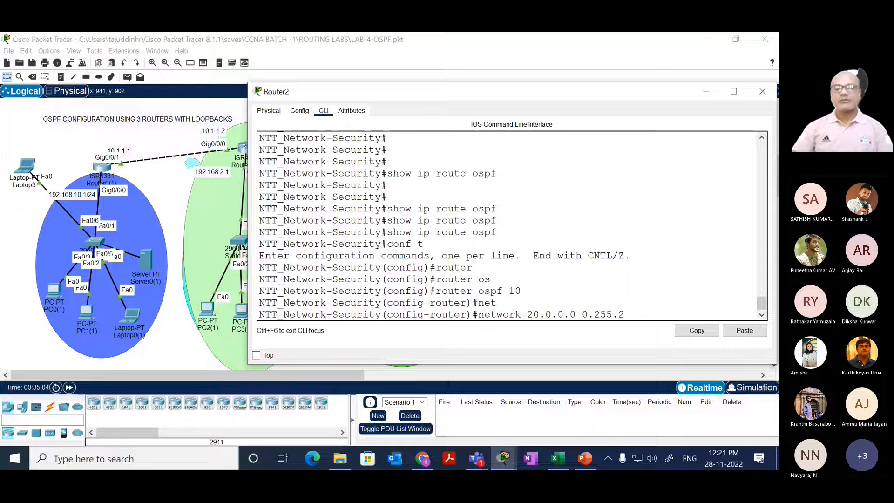
pyautogui.write('55.255')
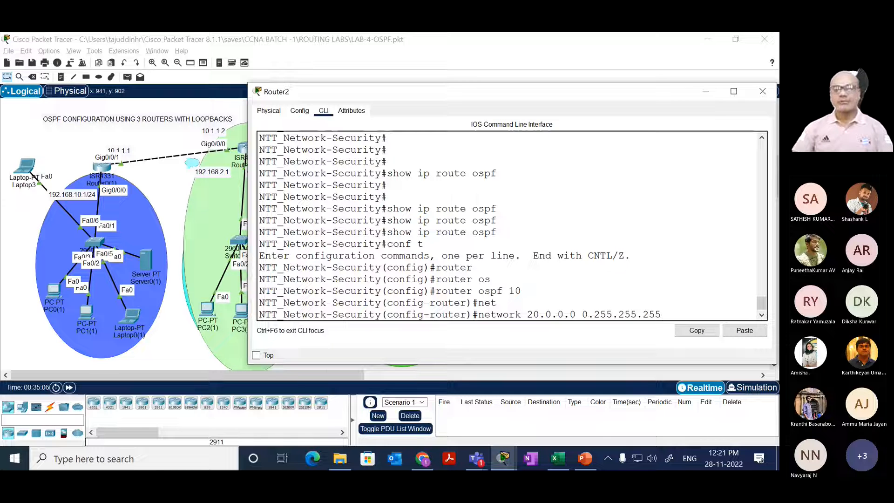
pyautogui.write(' area 0')
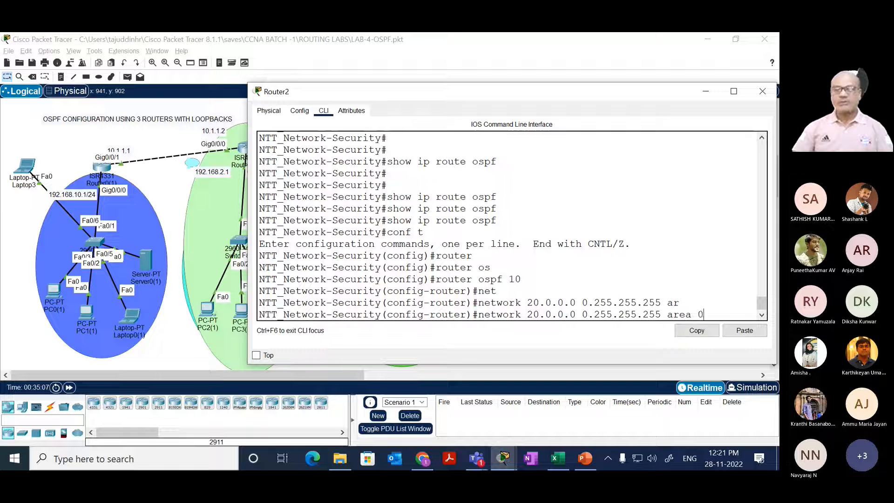
pyautogui.press('Return')
pyautogui.press('Return')
pyautogui.write('end')
pyautogui.press('Return')
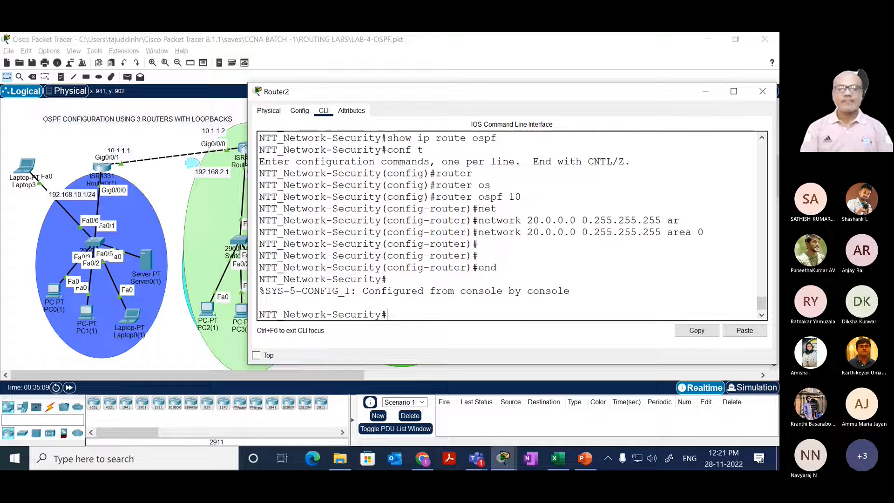
# Step: Run show ip route ospf on Router2 and highlight the neighbor address and loading status in the OSPF adjacency message
pyautogui.press('Return')
pyautogui.press('Return')
pyautogui.write('show ip route ospf')
pyautogui.press('Return')
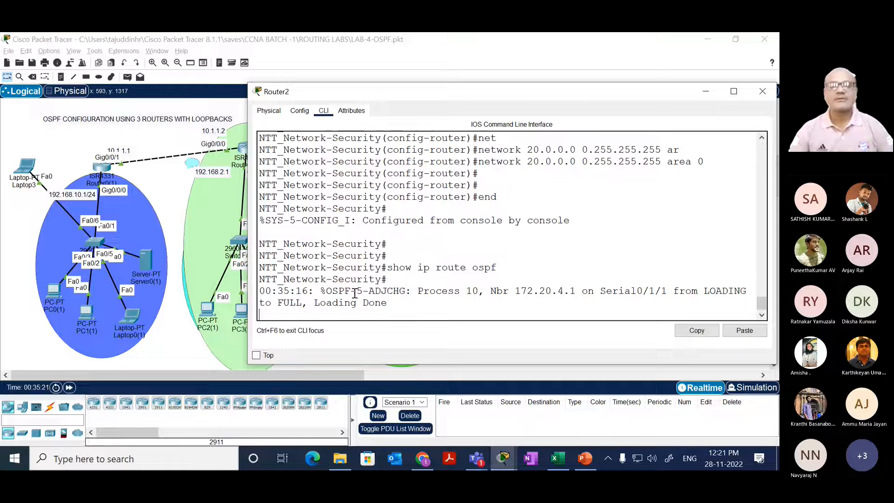
pyautogui.moveTo(320, 291); pyautogui.dragTo(582, 293)
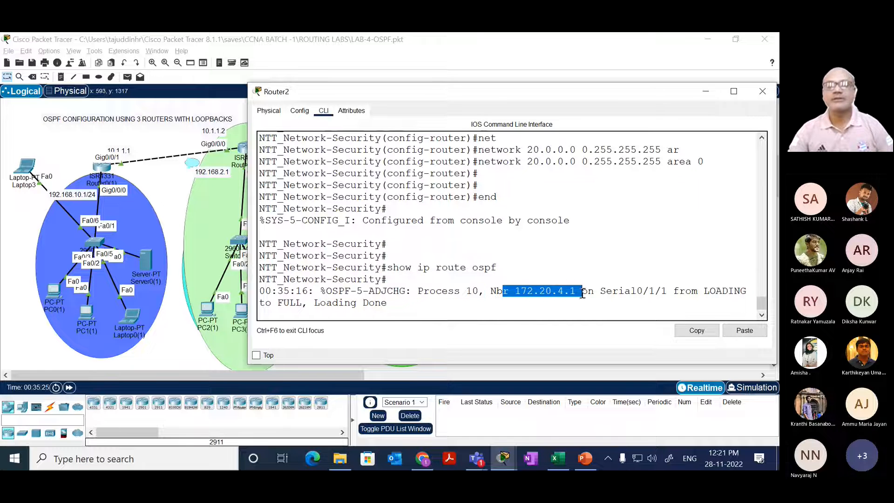
pyautogui.moveTo(386, 304); pyautogui.dragTo(320, 303)
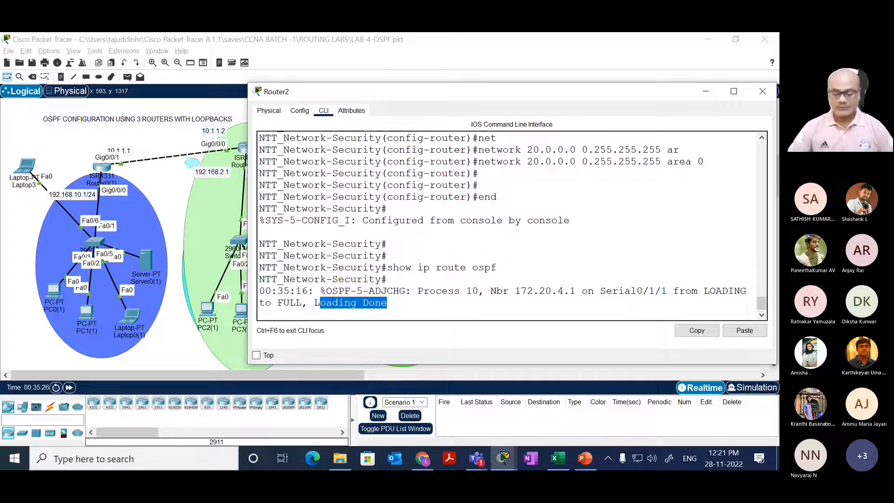
# Step: Rerun show ip route ospf on Router2 and highlight the block of OSPF routes
pyautogui.press('Return')
pyautogui.press('Return')
pyautogui.press('Return')
pyautogui.press('Up')
pyautogui.press('Return')
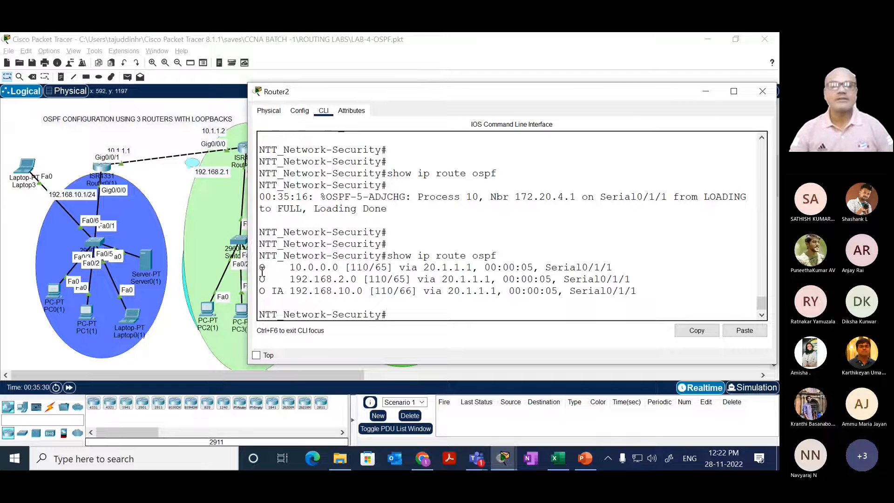
pyautogui.moveTo(260, 267); pyautogui.dragTo(435, 292)
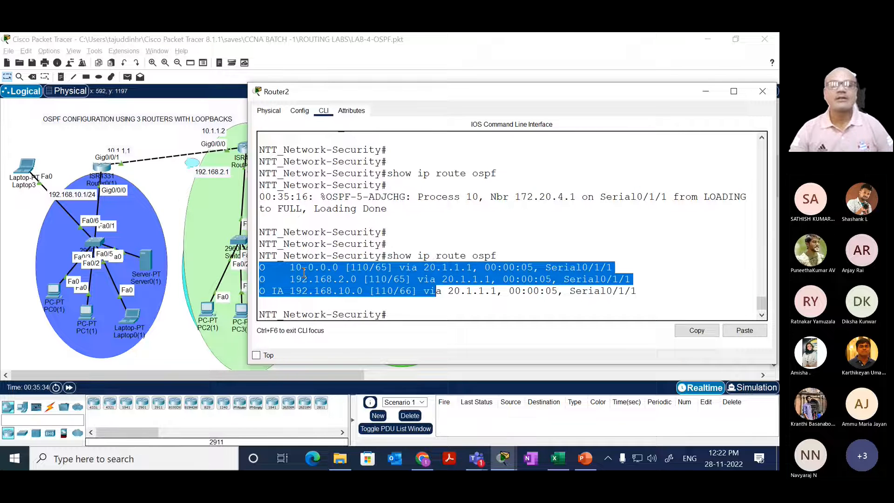
# Step: Highlight the 192.168.2.0 network, and the administrative distance and metric of the inter-area 192.168.10.0 route
pyautogui.click(283, 267)
pyautogui.moveTo(283, 268); pyautogui.dragTo(357, 279)
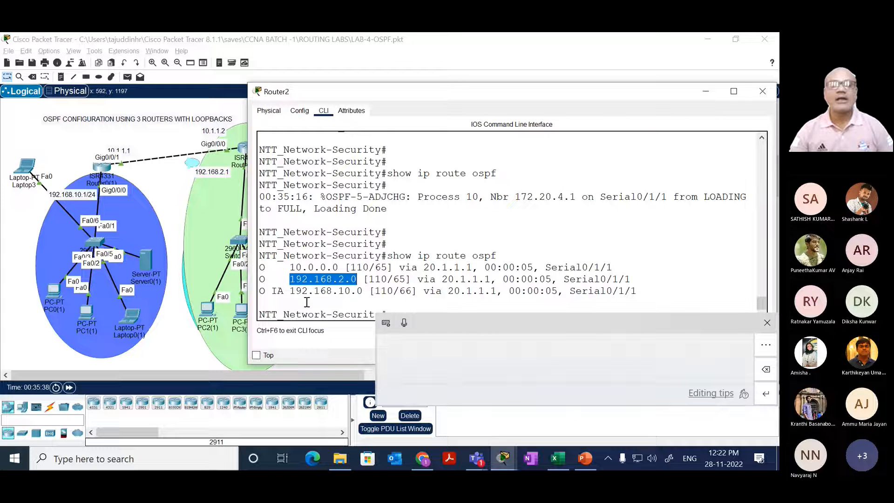
pyautogui.moveTo(291, 290); pyautogui.dragTo(395, 292)
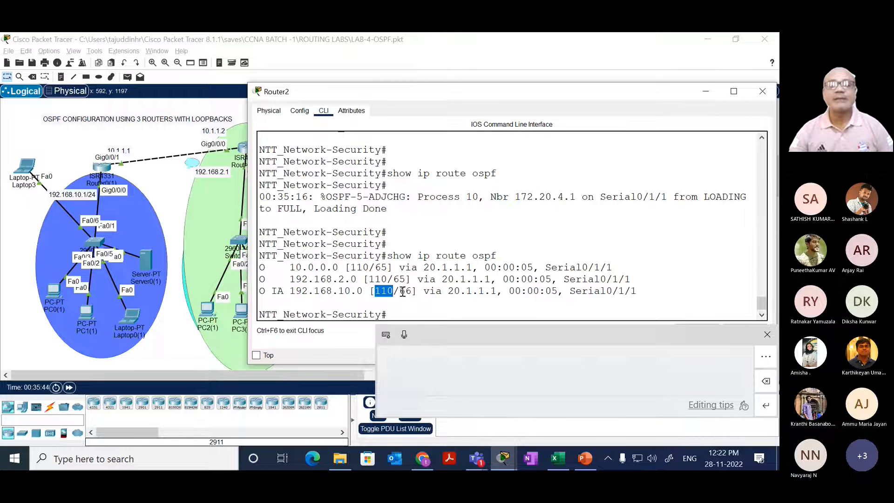
pyautogui.moveTo(400, 291); pyautogui.dragTo(413, 291)
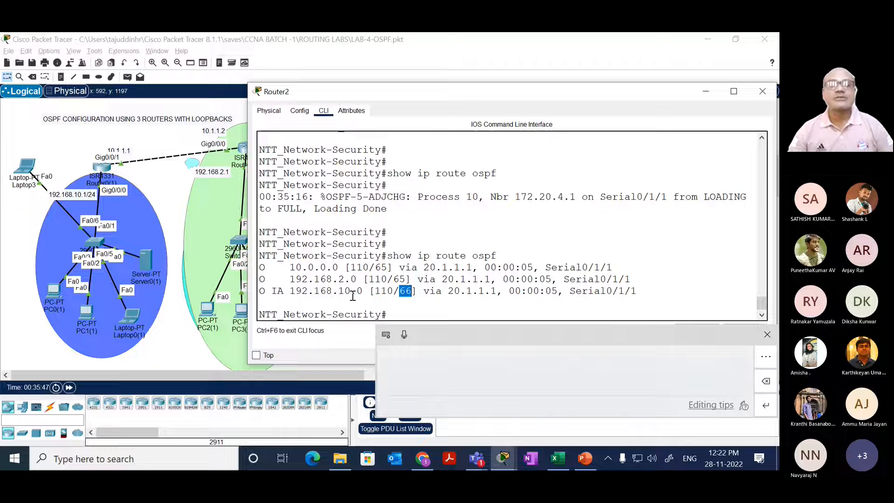
# Step: Highlight the IA code of the 192.168.10.0 route and run show ip route on Router2 through to the end of its output
pyautogui.moveTo(285, 291); pyautogui.dragTo(265, 291)
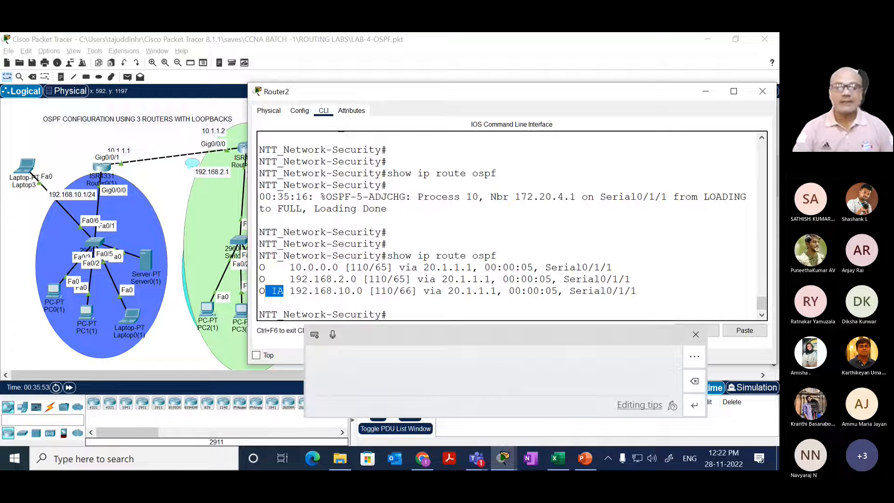
pyautogui.press('Return')
pyautogui.press('Return')
pyautogui.press('Up')
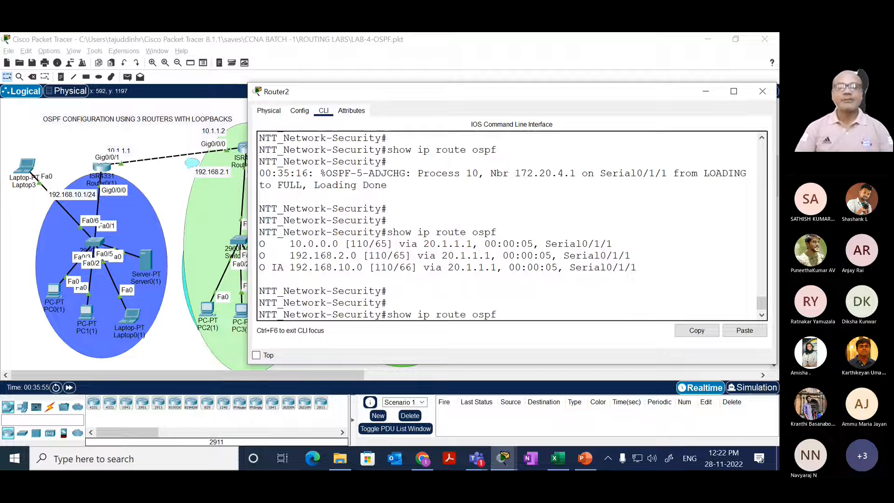
pyautogui.press('BackSpace')
pyautogui.press('BackSpace')
pyautogui.press('BackSpace')
pyautogui.press('BackSpace')
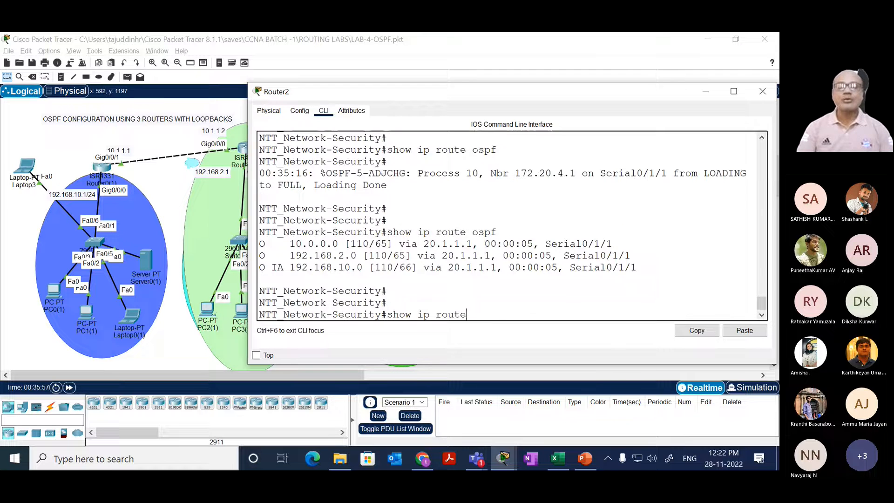
pyautogui.press('Return')
pyautogui.press('space')
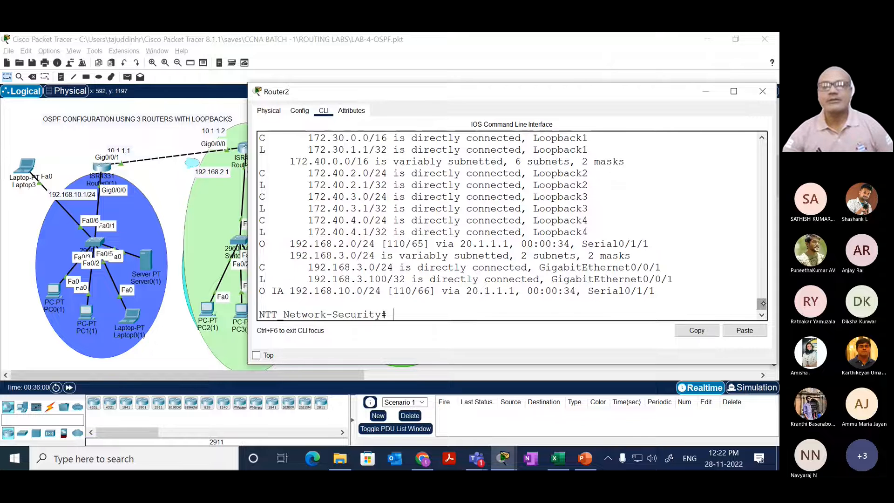
# Step: Highlight the IA - OSPF inter area entry in the route codes legend and the 192.168.10.0/24 network in Router2's routing table
pyautogui.moveTo(762, 303); pyautogui.dragTo(762, 289)
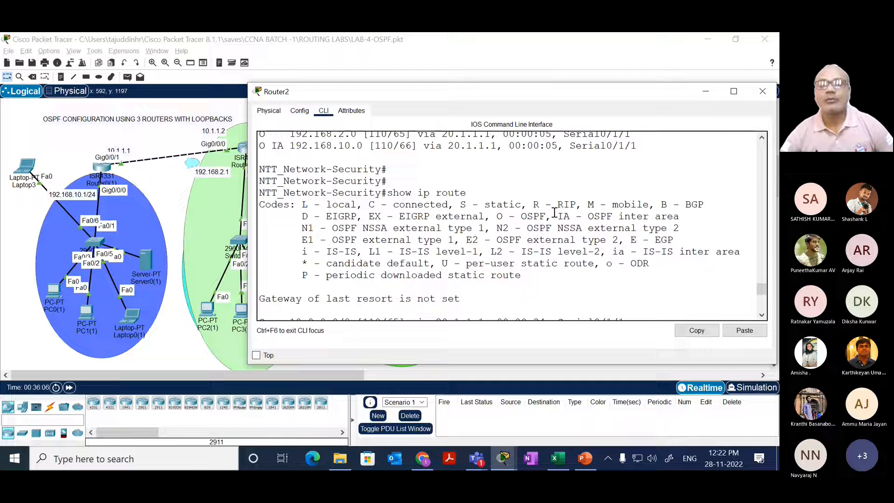
pyautogui.moveTo(557, 216); pyautogui.dragTo(684, 220)
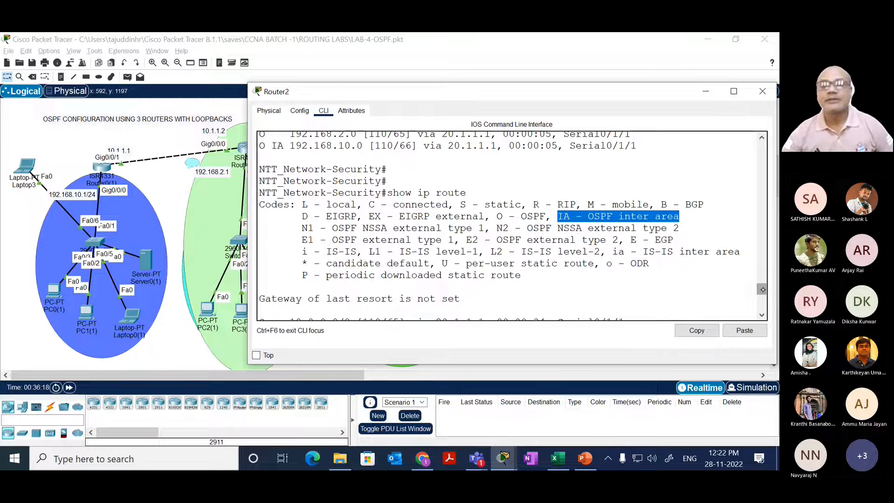
pyautogui.moveTo(762, 289); pyautogui.dragTo(762, 306)
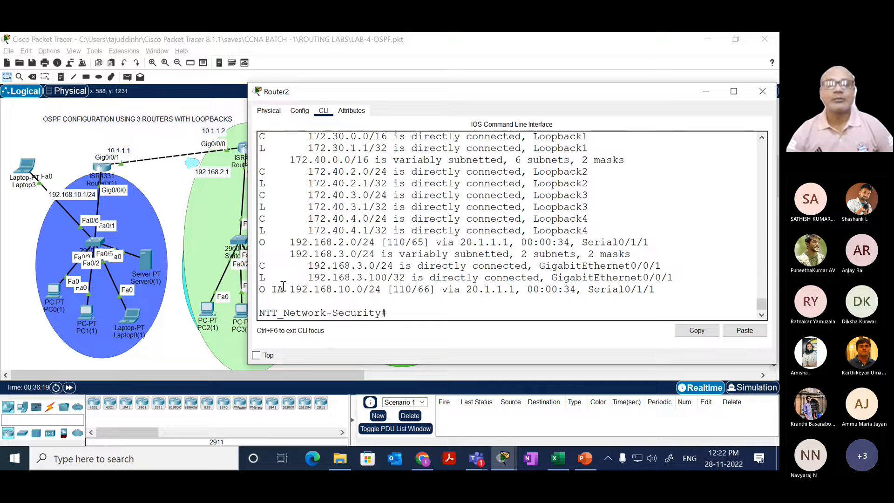
pyautogui.moveTo(289, 290); pyautogui.dragTo(383, 290)
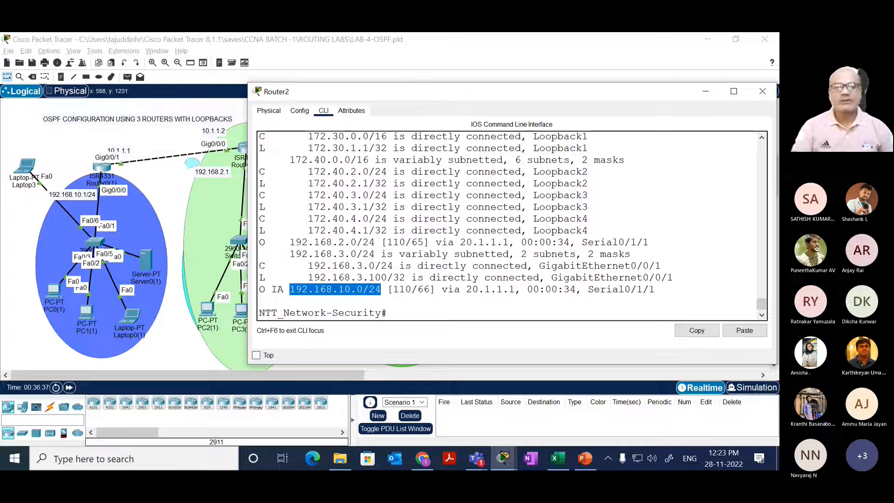
# Step: Run show ip route ospf on Router2 again to list only the OSPF routes
pyautogui.press('Up')
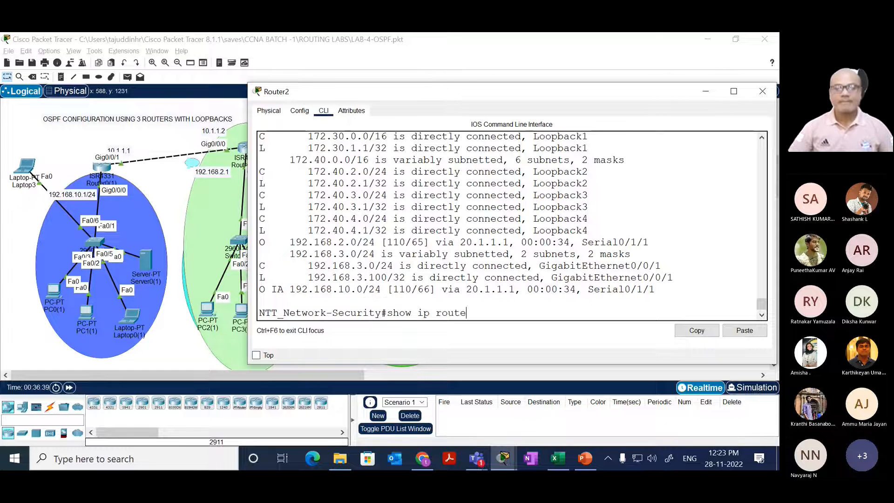
pyautogui.write('o')
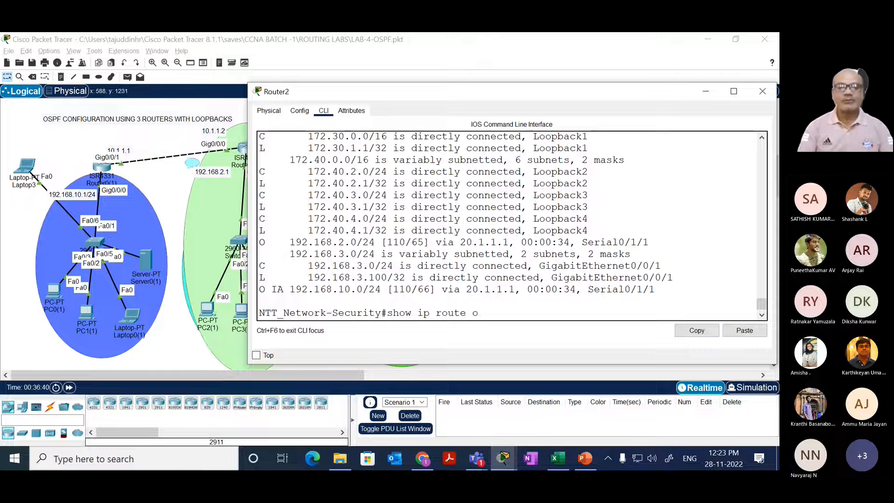
pyautogui.write('s')
pyautogui.press('Tab')
pyautogui.press('Return')
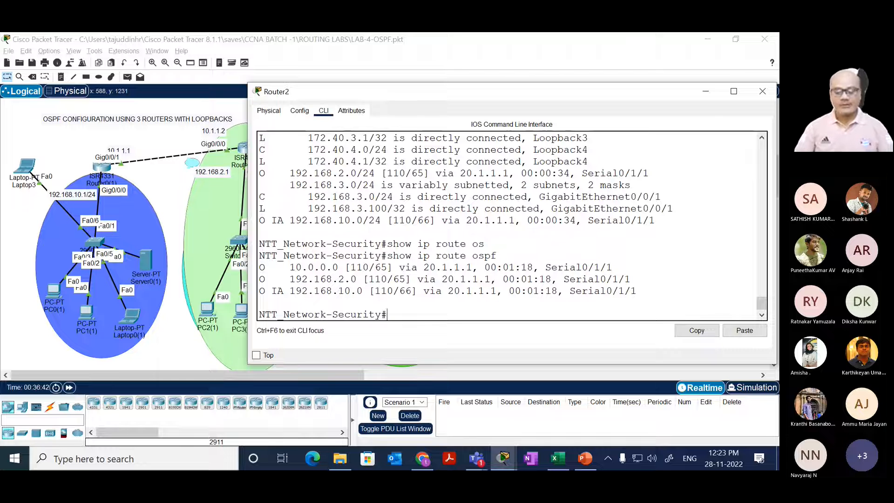
# Step: Run show ip ospf neighbor on Router2 to check its OSPF adjacency
pyautogui.press('Up')
pyautogui.press('BackSpace')
pyautogui.press('BackSpace')
pyautogui.press('BackSpace')
pyautogui.press('BackSpace')
pyautogui.press('BackSpace')
pyautogui.press('BackSpace')
pyautogui.press('BackSpace')
pyautogui.press('BackSpace')
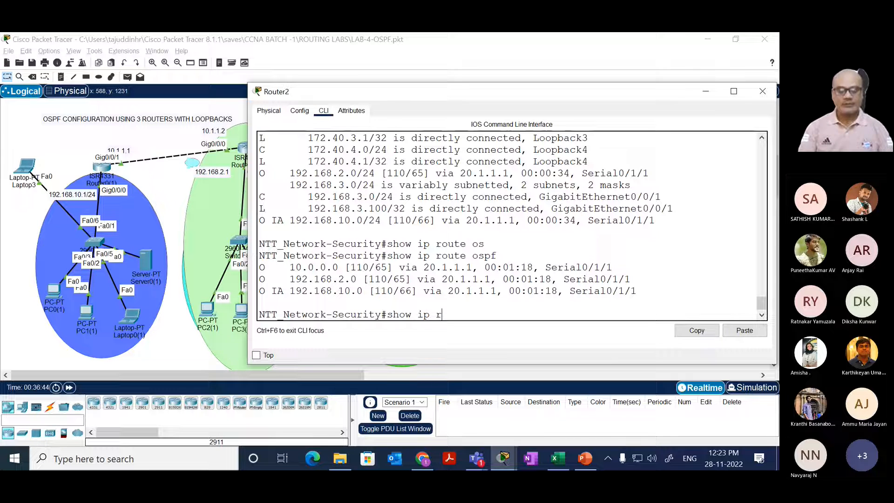
pyautogui.press('BackSpace')
pyautogui.write('os')
pyautogui.press('Tab')
pyautogui.write('ne')
pyautogui.press('Tab')
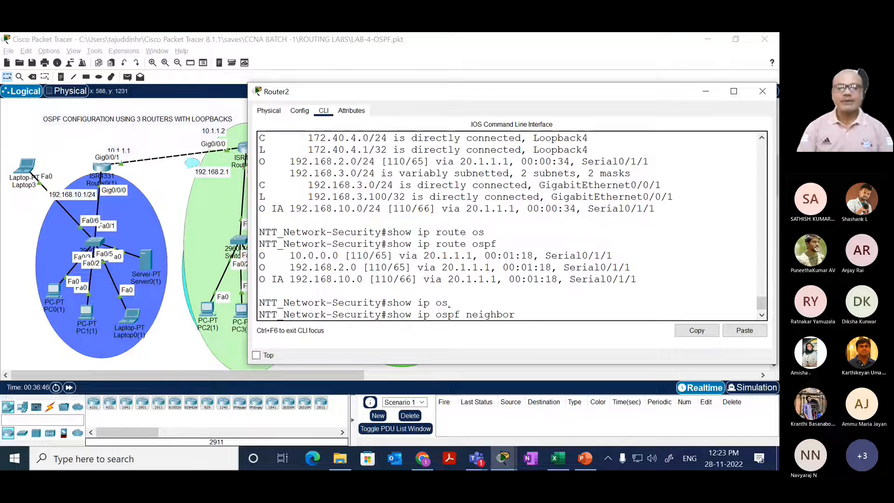
pyautogui.press('Return')
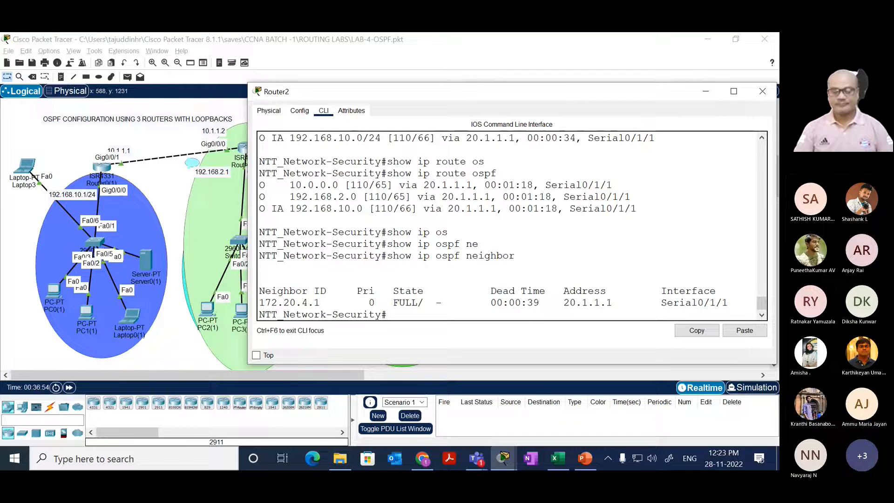
# Step: Ping 192.168.10.1 and 192.168.10.2 from Router2 to test reachability of the remote LAN
pyautogui.press('Return')
pyautogui.press('Return')
pyautogui.press('Return')
pyautogui.write('ping')
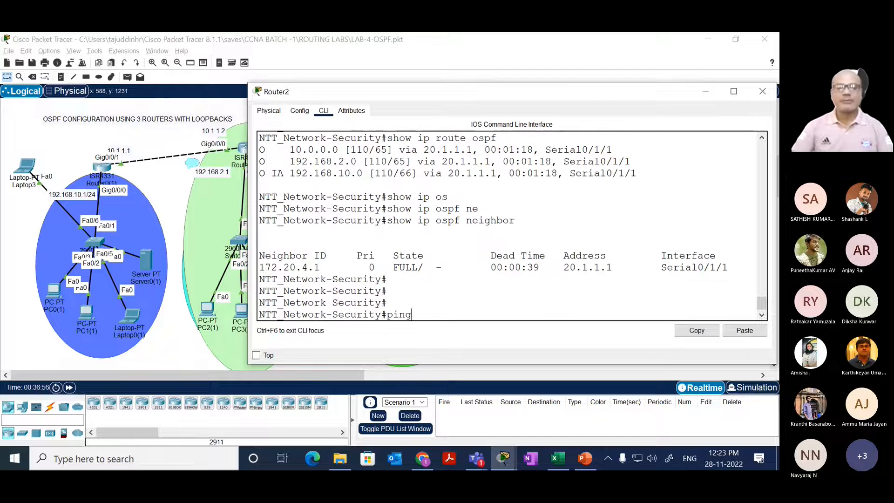
pyautogui.write(' 192.1')
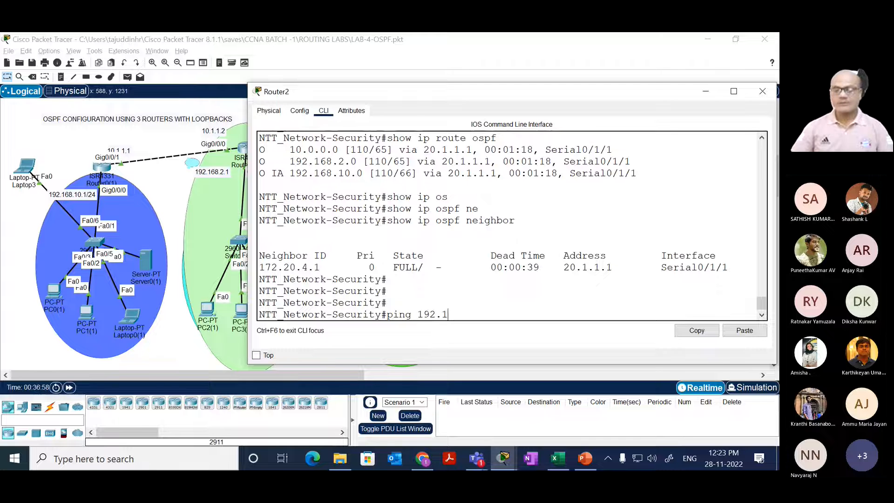
pyautogui.write('68.10')
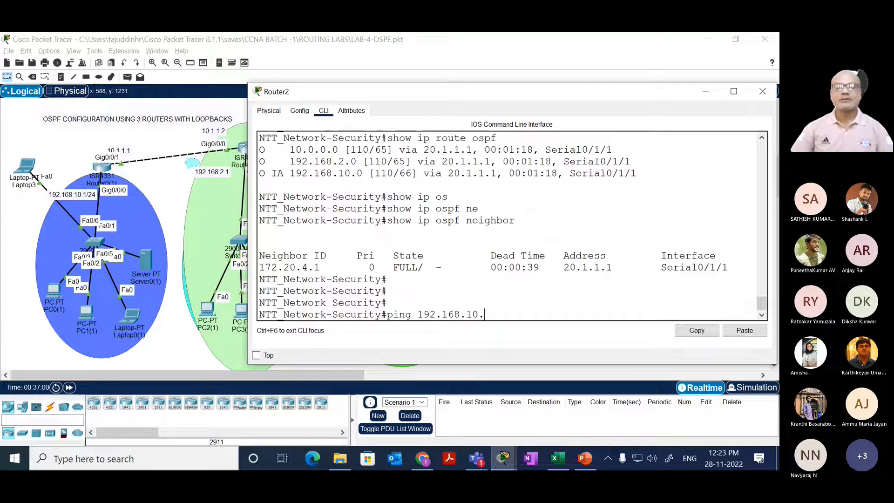
pyautogui.write('.1')
pyautogui.press('Return')
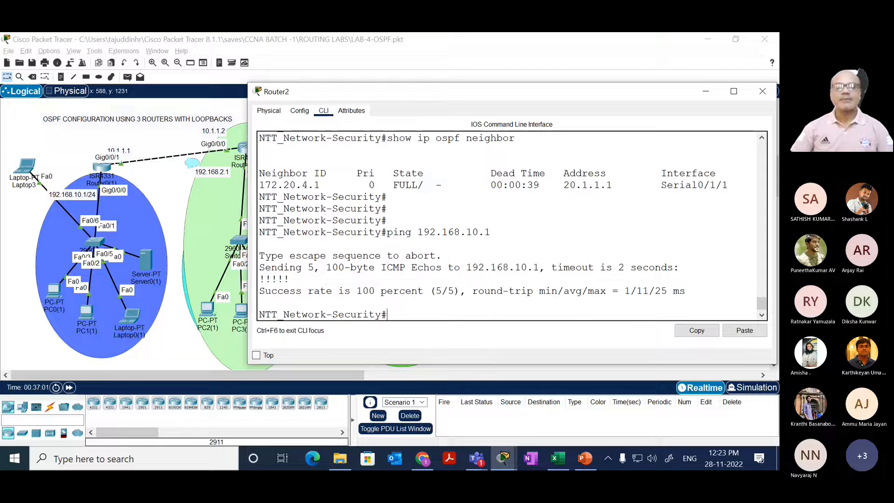
pyautogui.press('Up')
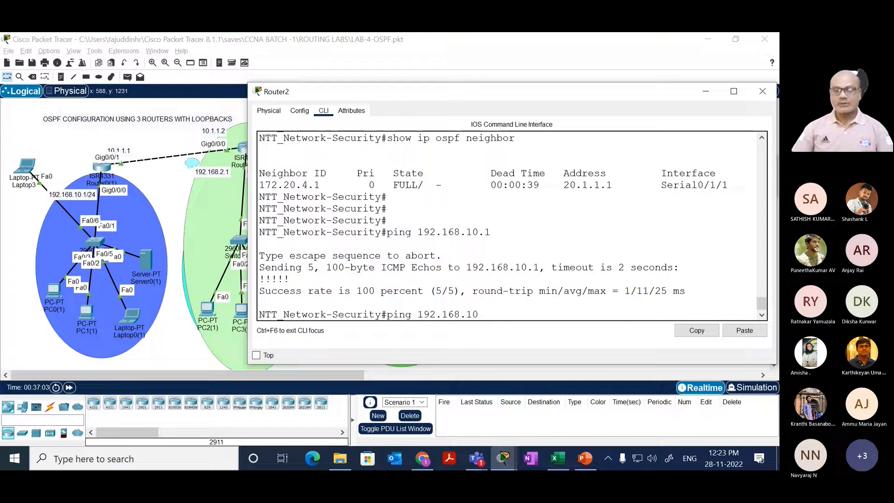
pyautogui.write('.2')
pyautogui.press('Return')
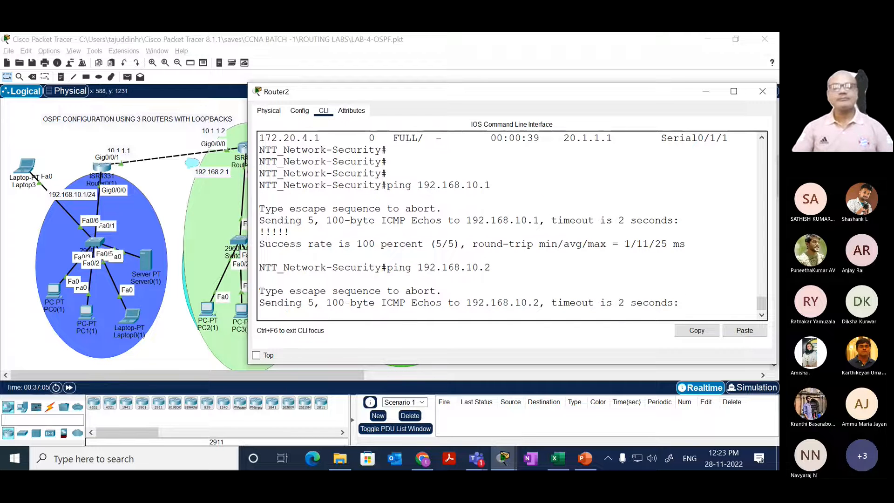
# Step: Ping 192.168.10.3 and 192.168.10.4 from Router2
pyautogui.press('Up')
pyautogui.press('BackSpace')
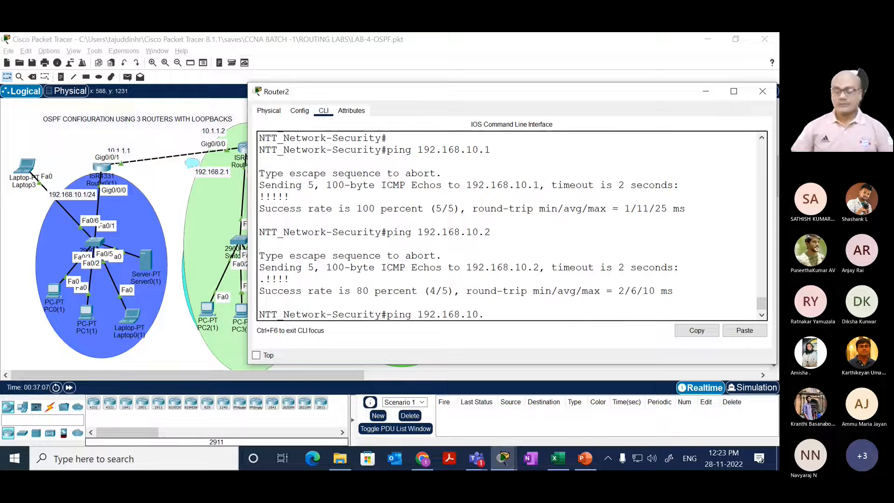
pyautogui.write('3')
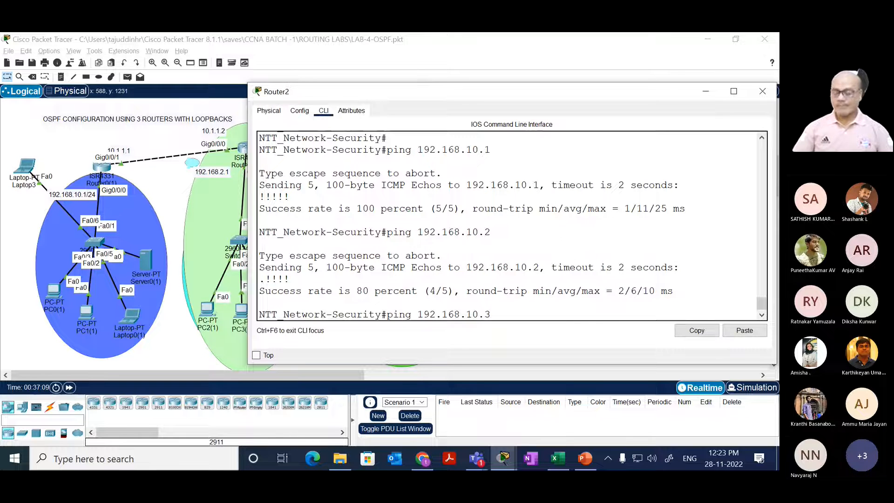
pyautogui.press('Return')
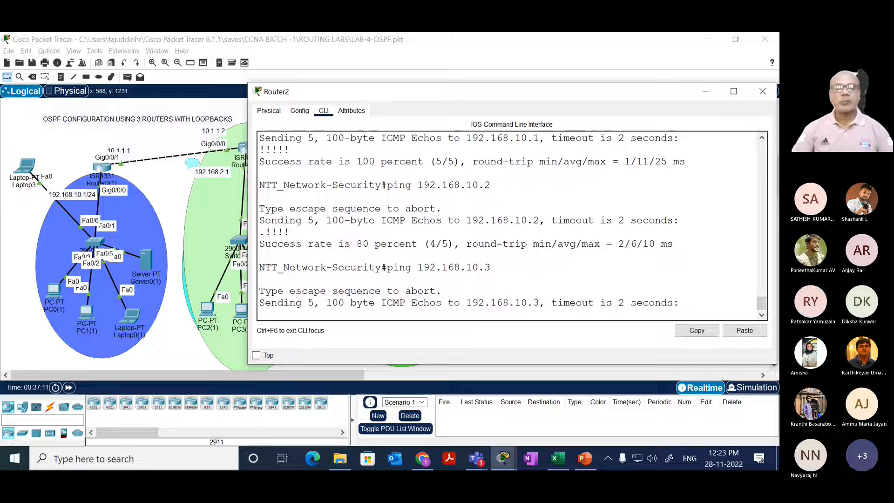
pyautogui.press('Up')
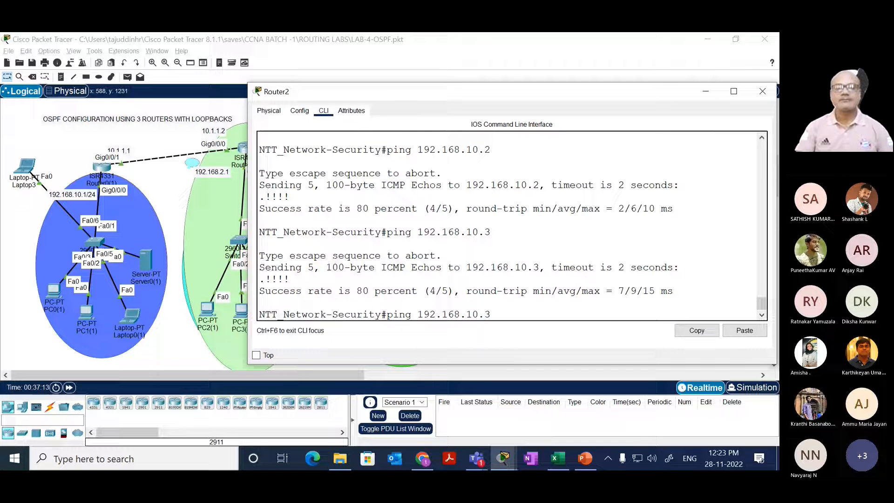
pyautogui.press('BackSpace')
pyautogui.write('4')
pyautogui.press('Return')
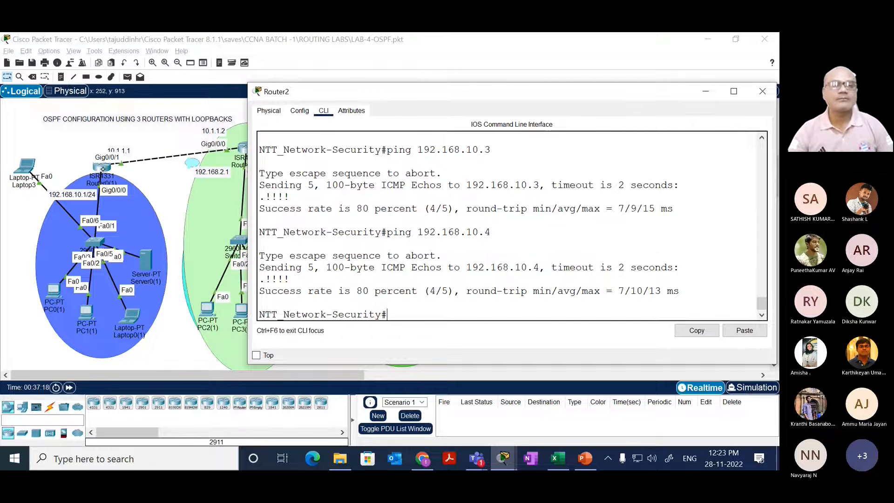
# Step: Open Router0(1)'s command line, run show ip route ospf and highlight the inter-area 192.168.3.0 route
pyautogui.click(103, 168)
pyautogui.moveTo(343, 293); pyautogui.dragTo(363, 280)
pyautogui.press('Return')
pyautogui.press('Return')
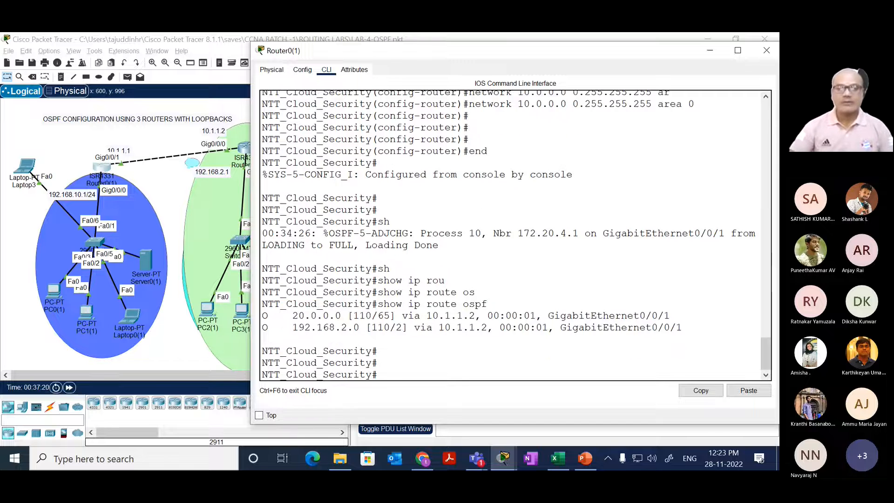
pyautogui.press('Up')
pyautogui.press('Return')
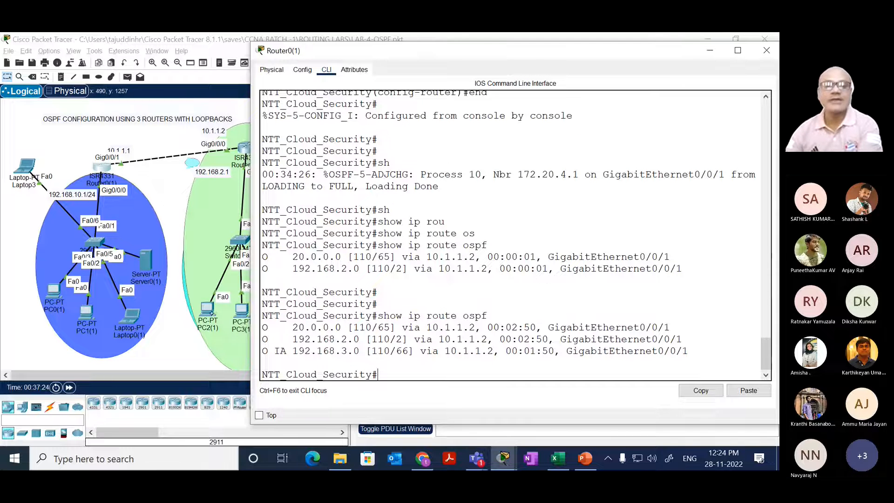
pyautogui.moveTo(261, 351); pyautogui.dragTo(682, 354)
pyautogui.moveTo(457, 371); pyautogui.dragTo(474, 351)
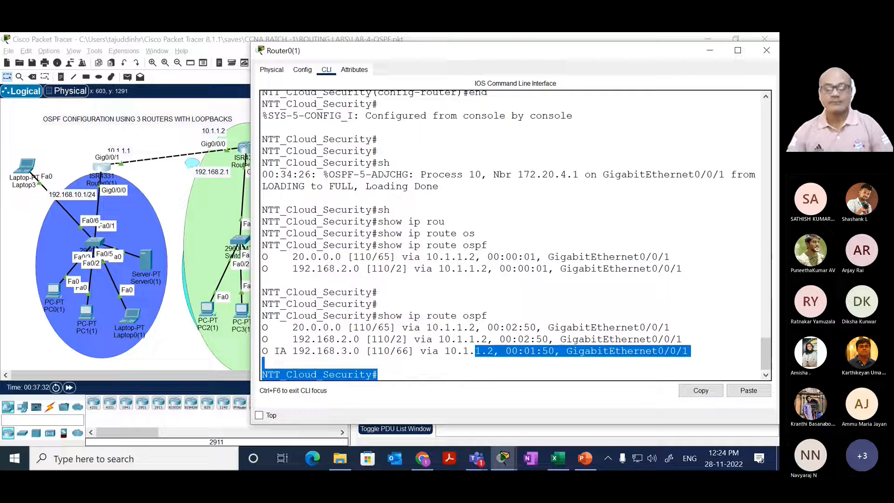
# Step: Rerun show ip route ospf on Router0(1), entering the command anew after a few blank prompts
pyautogui.press('Return')
pyautogui.press('Return')
pyautogui.press('Return')
pyautogui.press('Return')
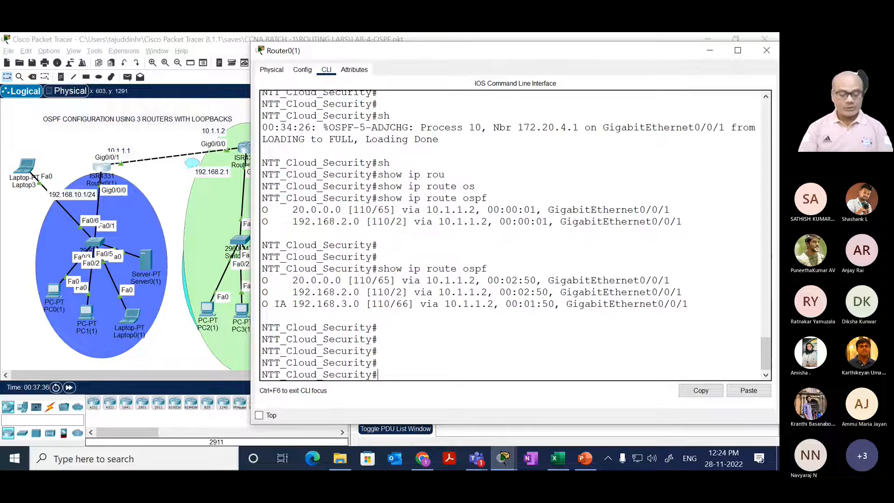
pyautogui.write('sh')
pyautogui.press('Tab')
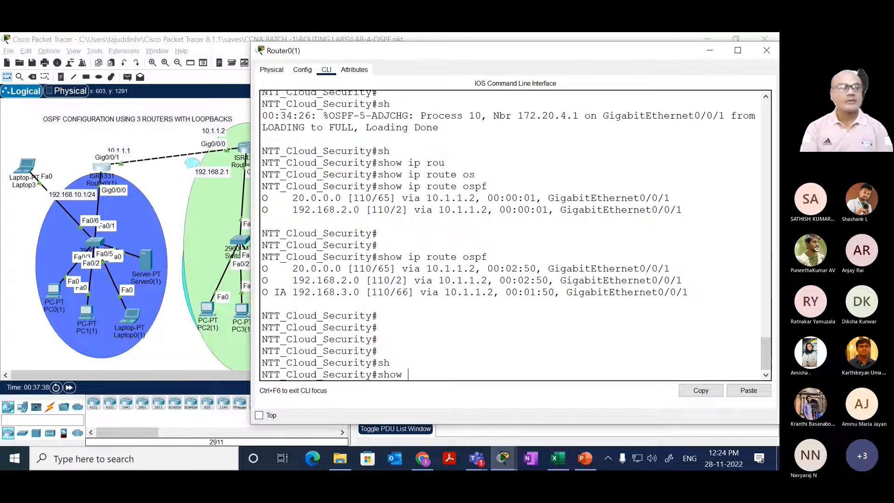
pyautogui.write('ip rou')
pyautogui.press('Tab')
pyautogui.write('os')
pyautogui.press('Tab')
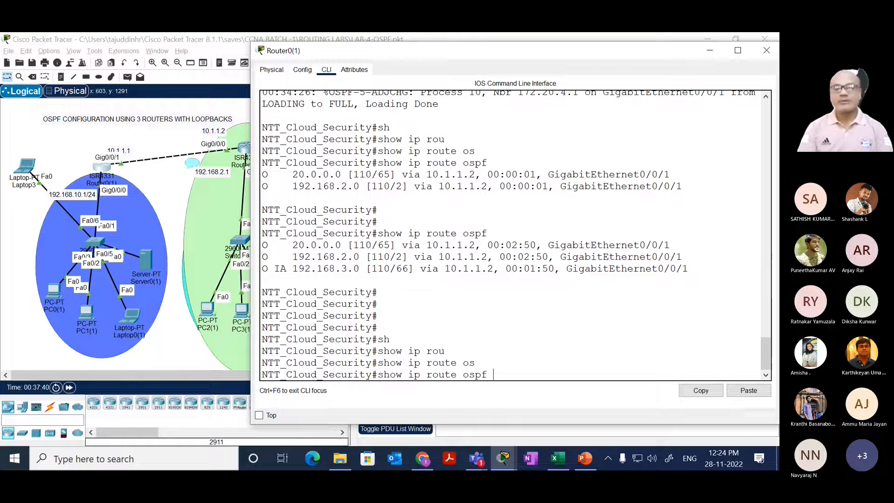
pyautogui.press('Return')
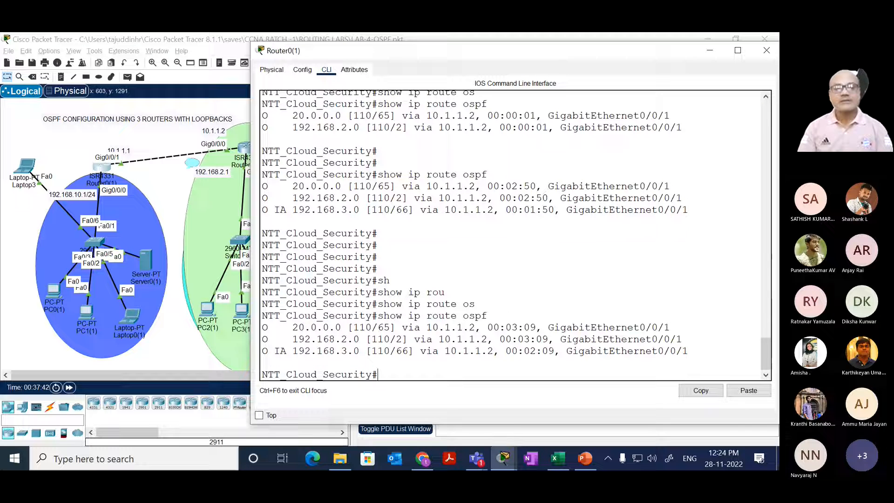
# Step: Ping 192.168.3.1 and 192.168.3.2 from Router0(1) to test reachability of Router2's LAN
pyautogui.write('png')
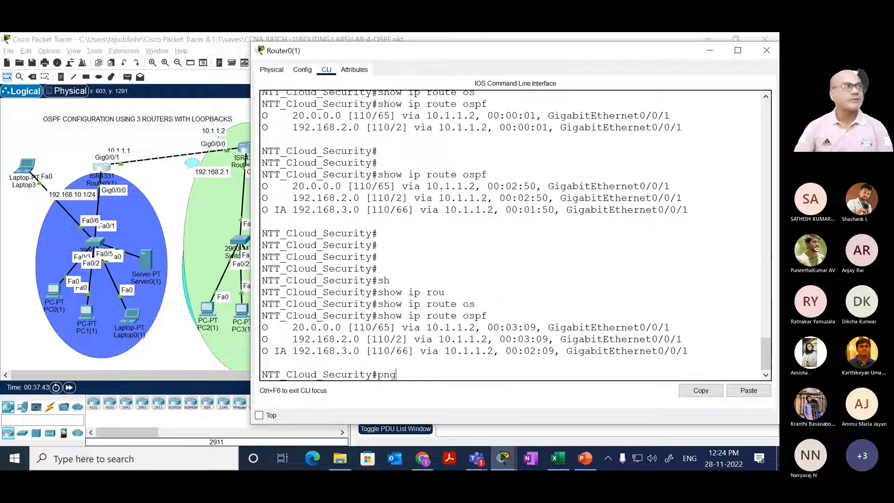
pyautogui.press('BackSpace')
pyautogui.press('BackSpace')
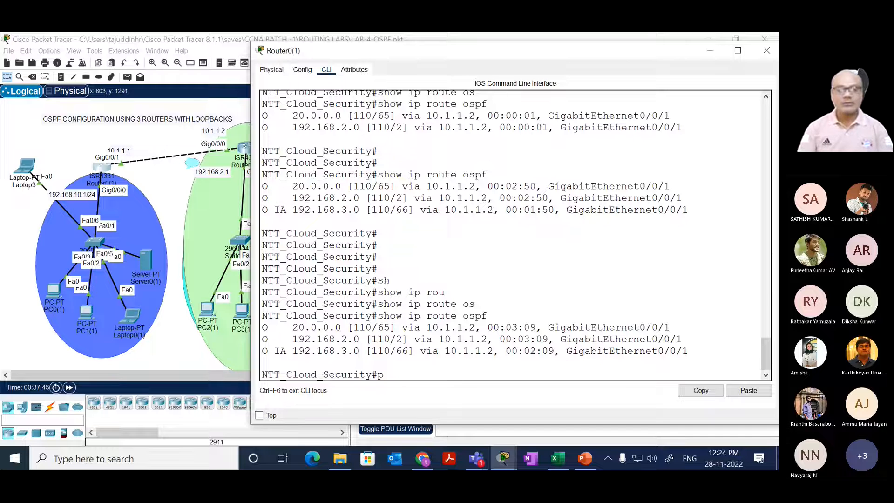
pyautogui.write('ing ')
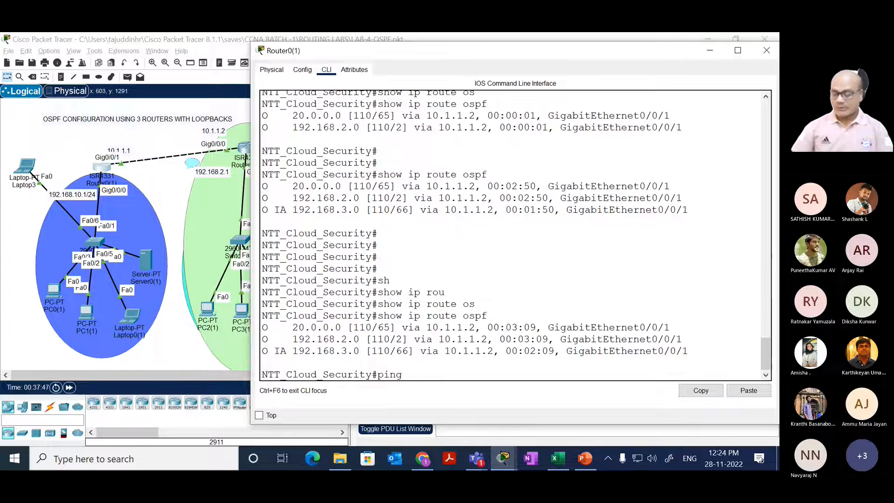
pyautogui.write('192.168.3')
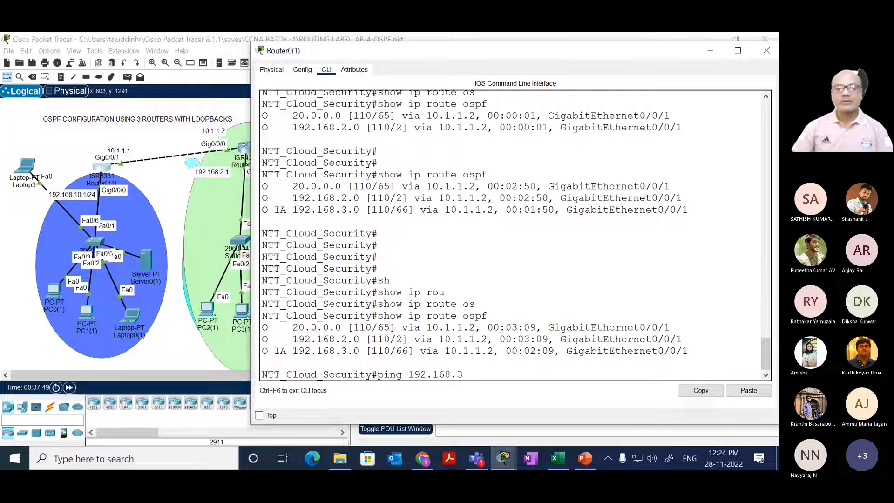
pyautogui.write('.1')
pyautogui.press('Return')
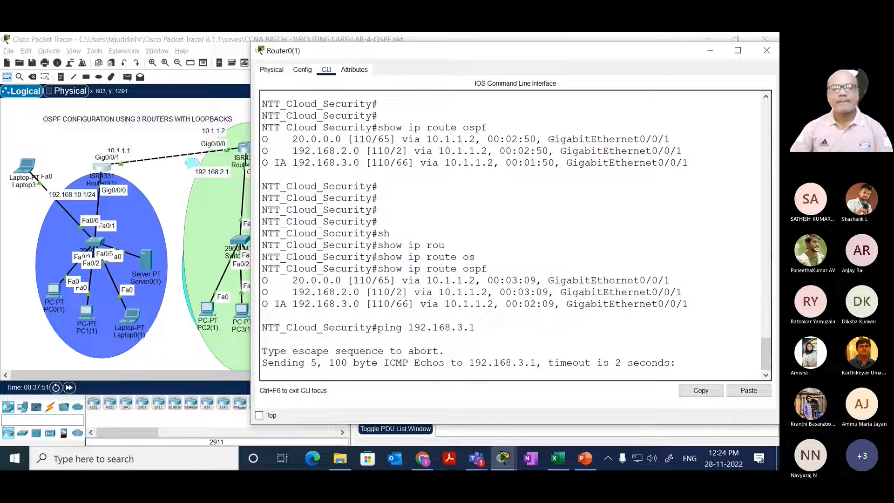
pyautogui.press('Up')
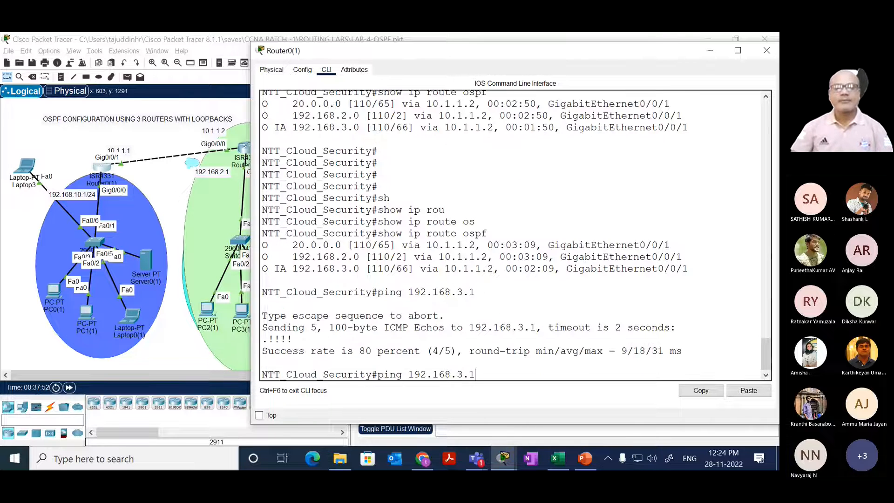
pyautogui.write('2')
pyautogui.press('Return')
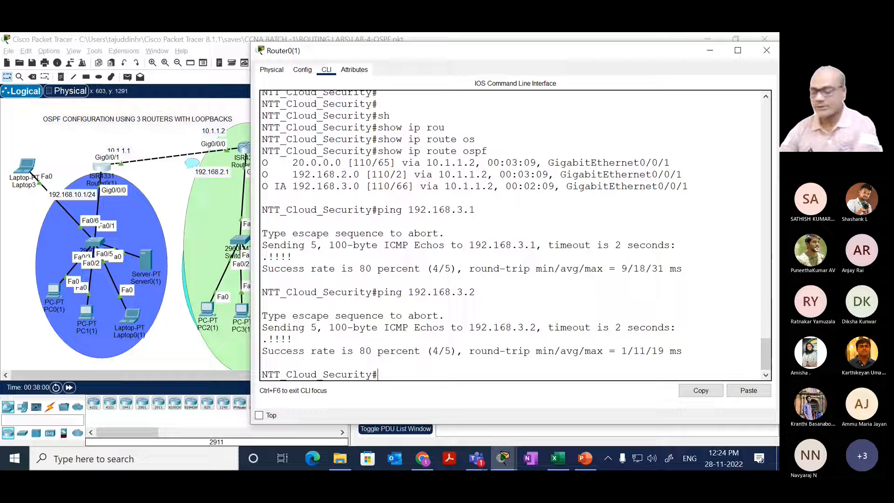
pyautogui.write('tr')
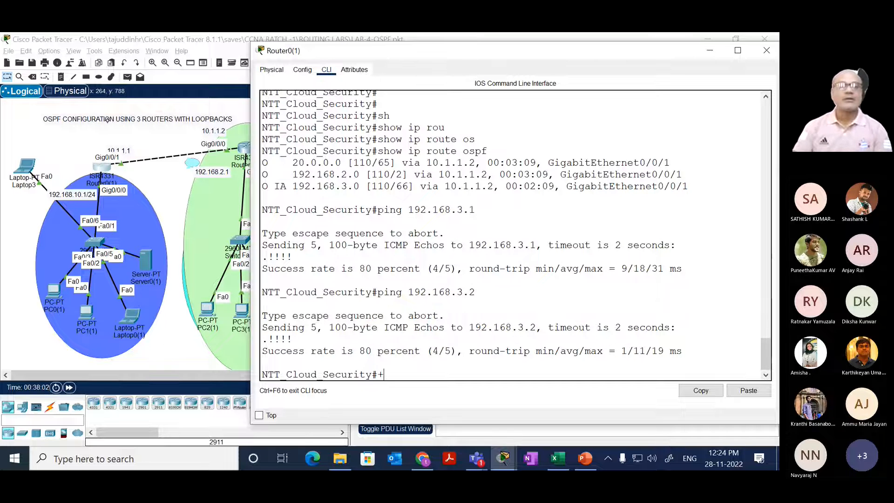
pyautogui.click(228, 197)
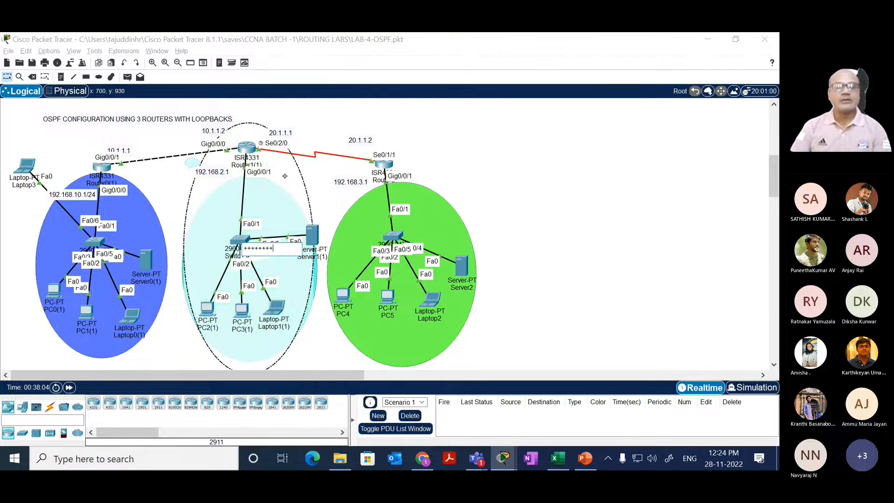
pyautogui.click(272, 183)
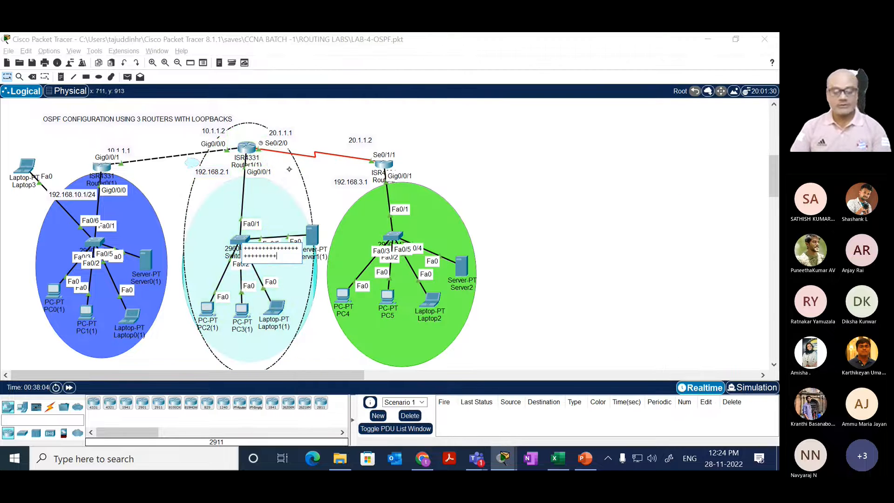
pyautogui.click(279, 193)
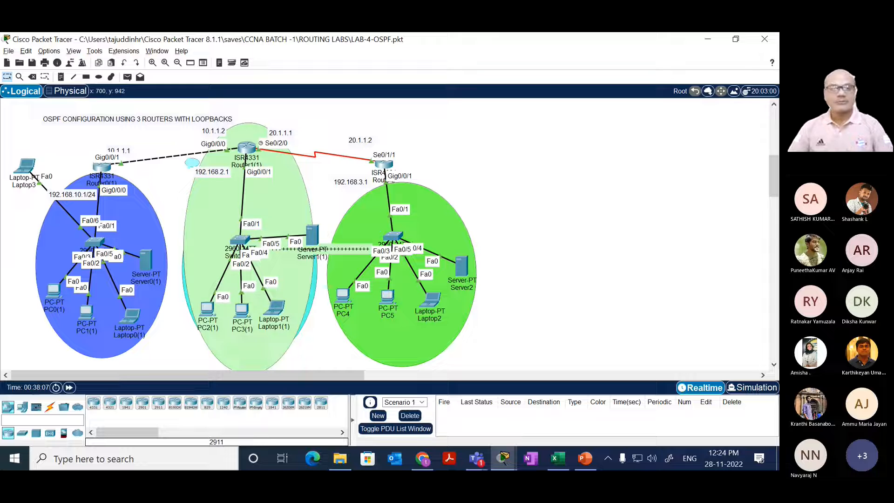
# Step: Remove the pale green, cyan, green and blue ellipses behind the three LANs, leaving only the devices and links
pyautogui.hotkey('ctrl', 'z')
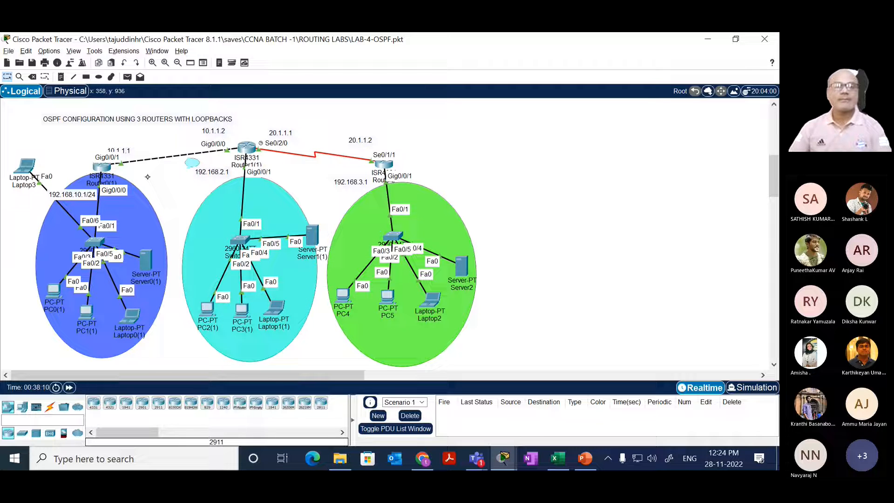
pyautogui.press('Delete')
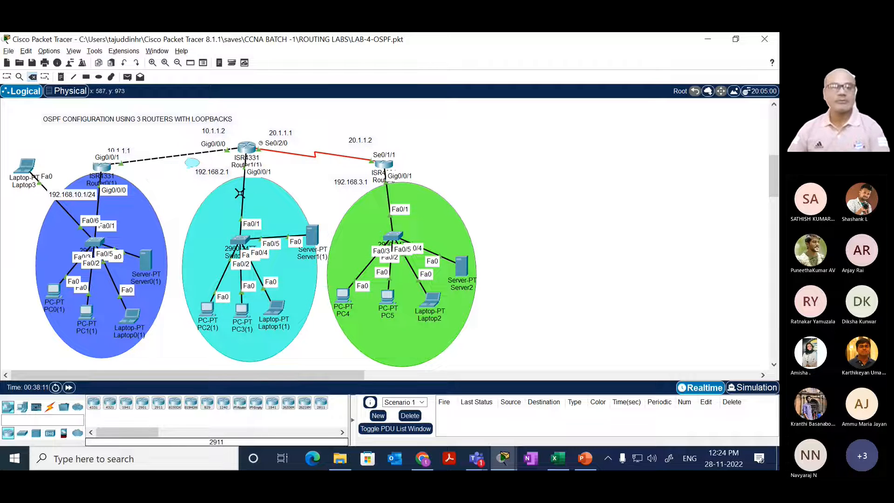
pyautogui.click(268, 199)
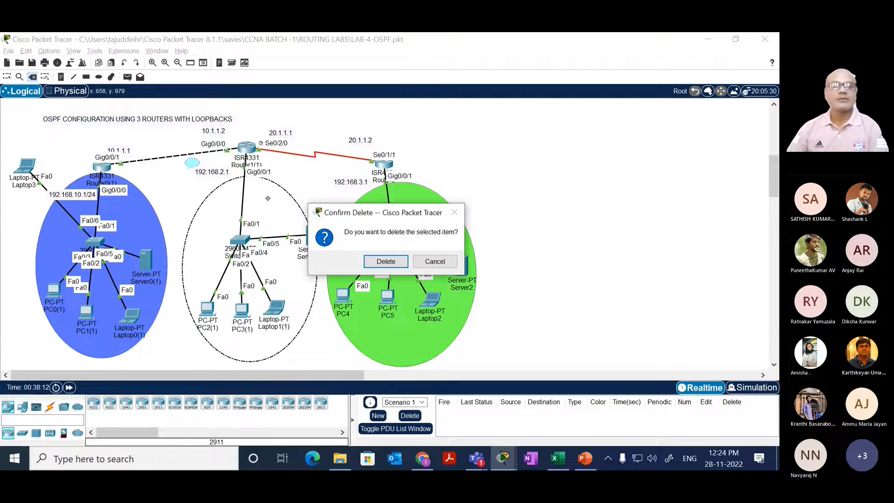
pyautogui.click(386, 261)
pyautogui.click(423, 217)
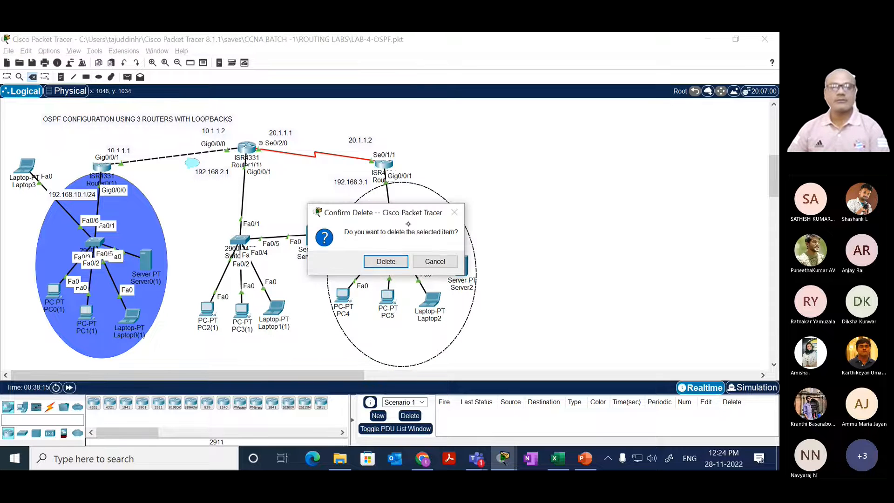
pyautogui.click(385, 261)
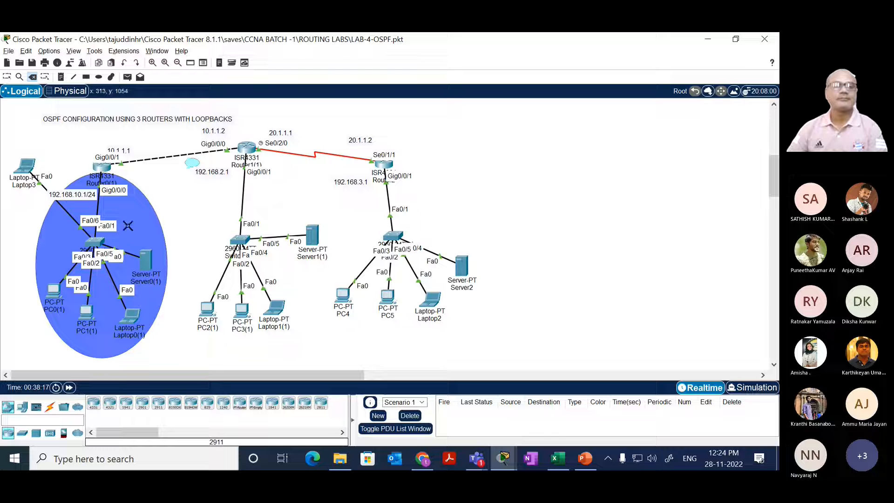
pyautogui.click(144, 228)
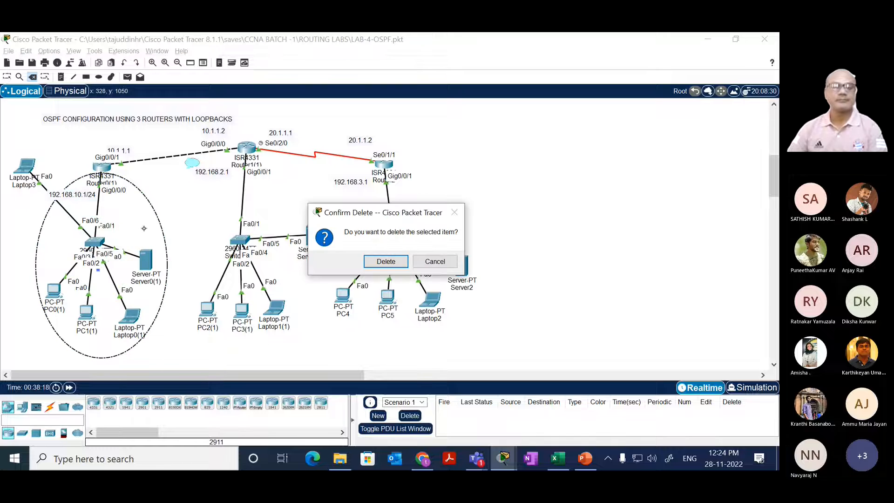
pyautogui.click(385, 261)
pyautogui.press('Escape')
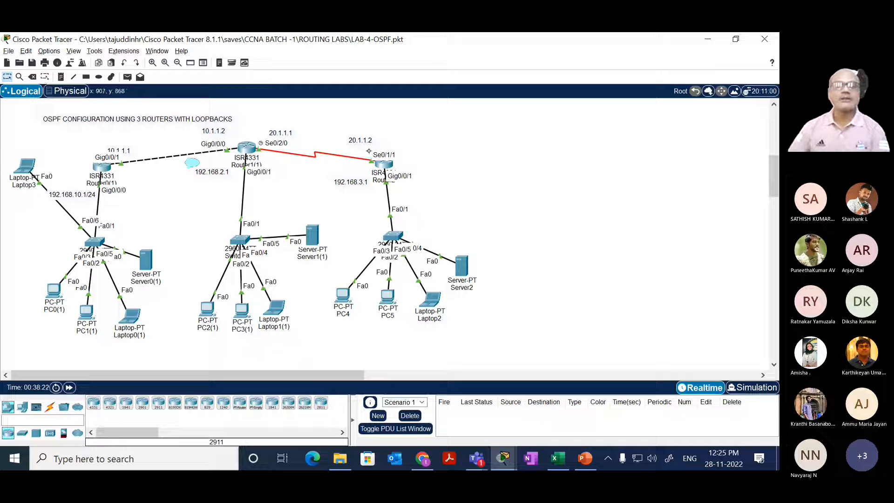
# Step: Shift Router2, its switch, Server2, Laptop2, PC5 and PC4 farther away from the middle LAN
pyautogui.moveTo(387, 163); pyautogui.dragTo(437, 146)
pyautogui.moveTo(395, 238); pyautogui.dragTo(433, 226)
pyautogui.moveTo(465, 266); pyautogui.dragTo(508, 259)
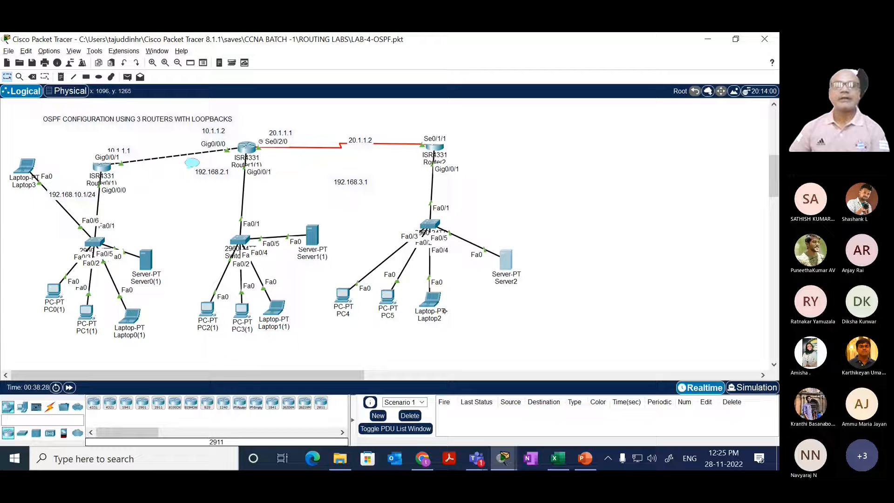
pyautogui.moveTo(445, 312); pyautogui.dragTo(491, 298)
pyautogui.moveTo(387, 319); pyautogui.dragTo(431, 312)
pyautogui.moveTo(348, 303); pyautogui.dragTo(395, 300)
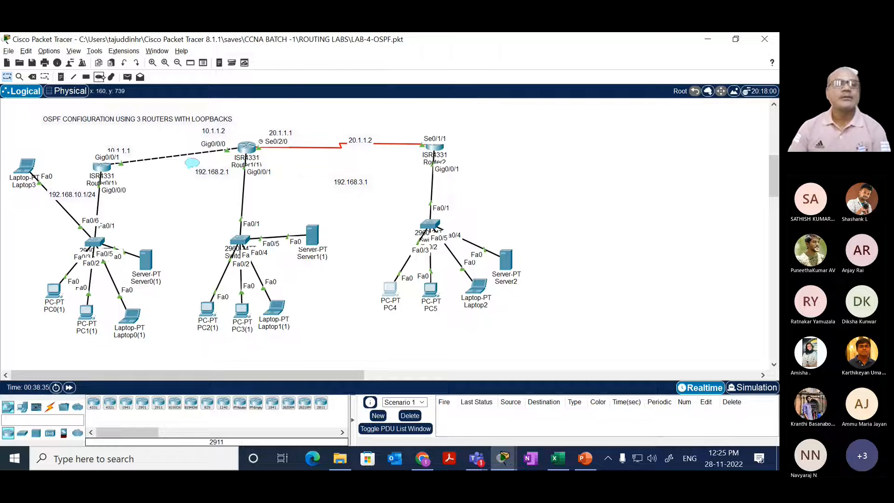
# Step: Draw a wide ellipse filled with #8c9dff across the router links from Router0(1) to Router2
pyautogui.click(100, 78)
pyautogui.click(400, 103)
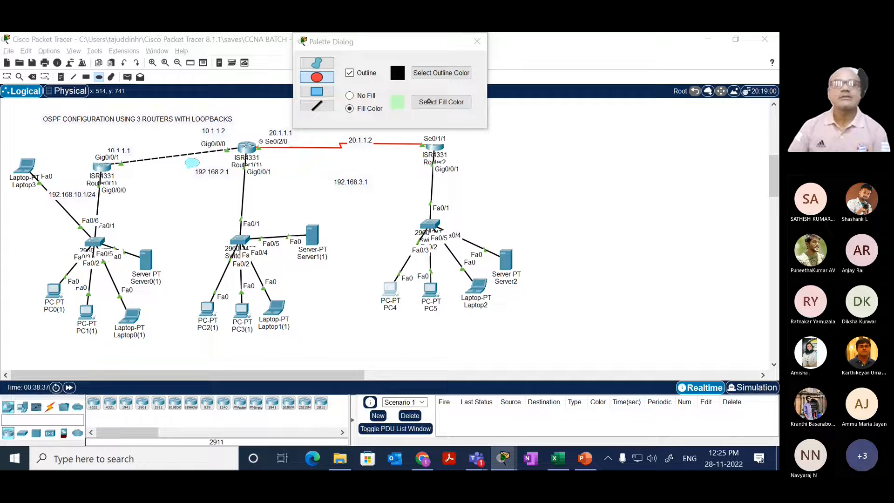
pyautogui.click(403, 202)
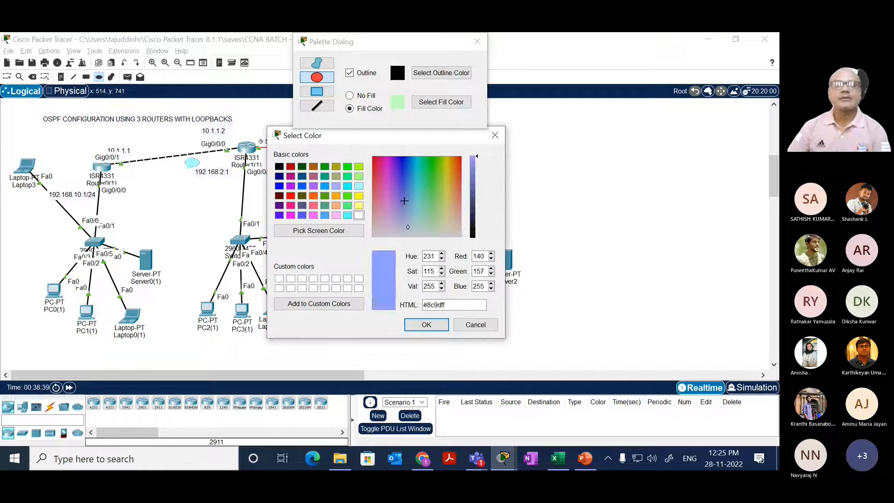
pyautogui.click(426, 325)
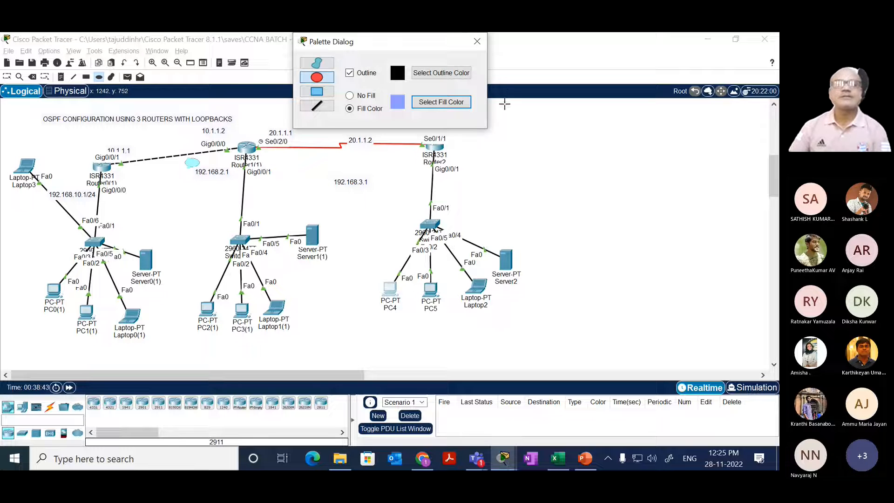
pyautogui.click(505, 105)
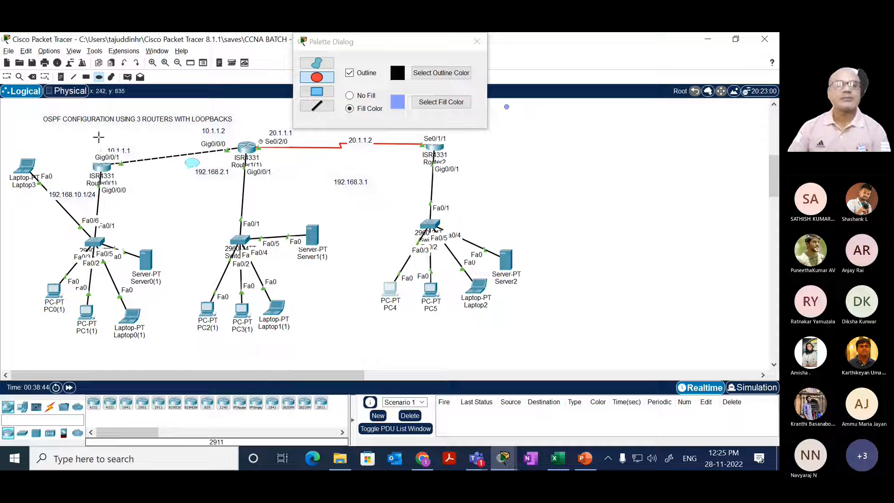
pyautogui.moveTo(99, 136); pyautogui.dragTo(434, 210)
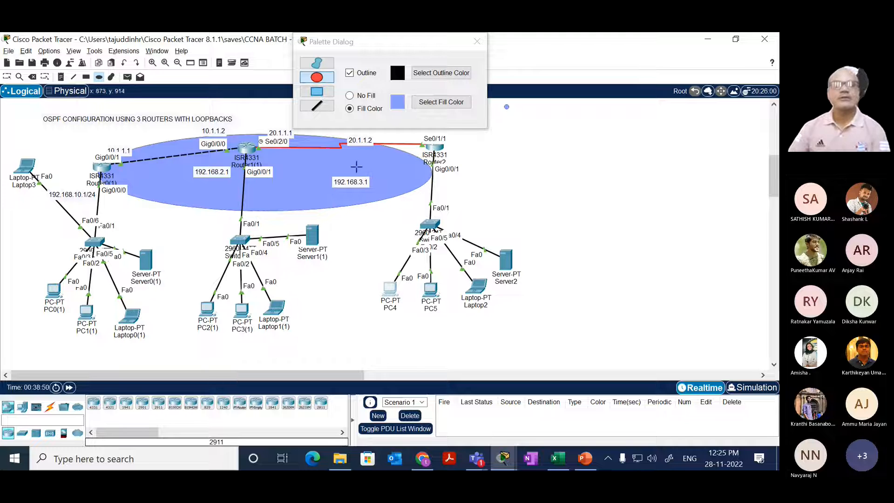
# Step: Leave ellipse drawing and move the large blue ellipse up so it surrounds the links between the three routers
pyautogui.click(481, 36)
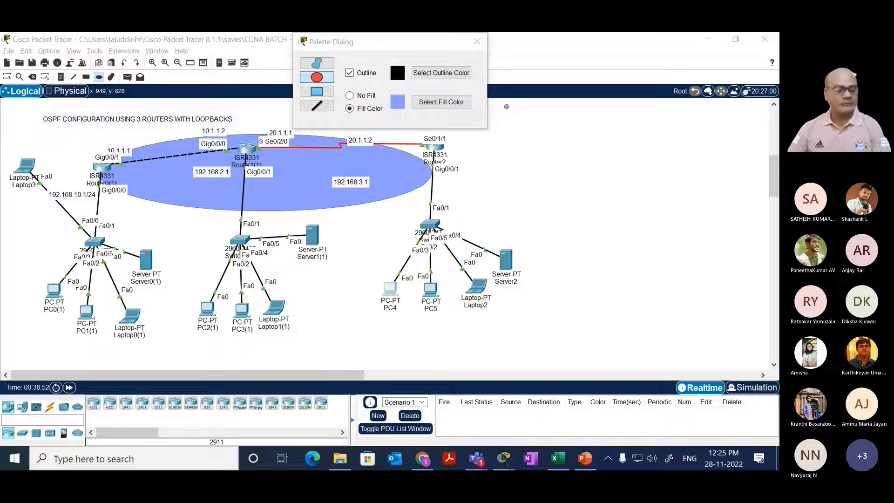
pyautogui.moveTo(319, 174); pyautogui.dragTo(332, 150)
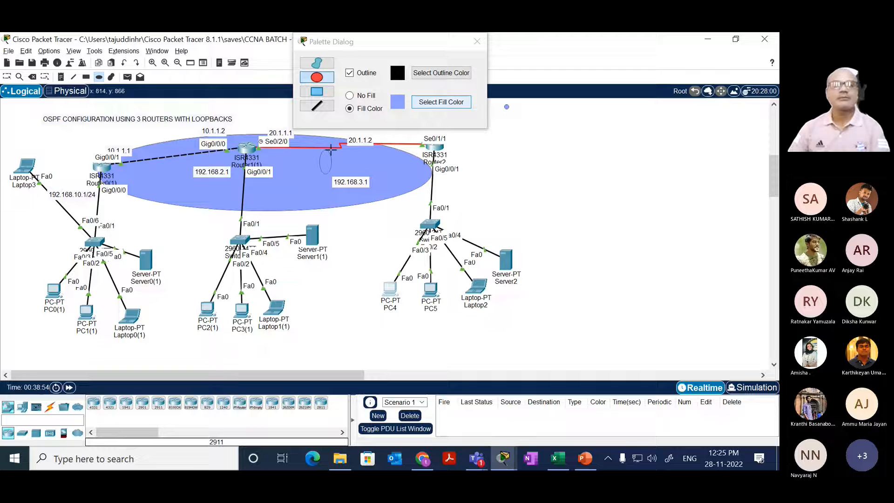
pyautogui.press('Escape')
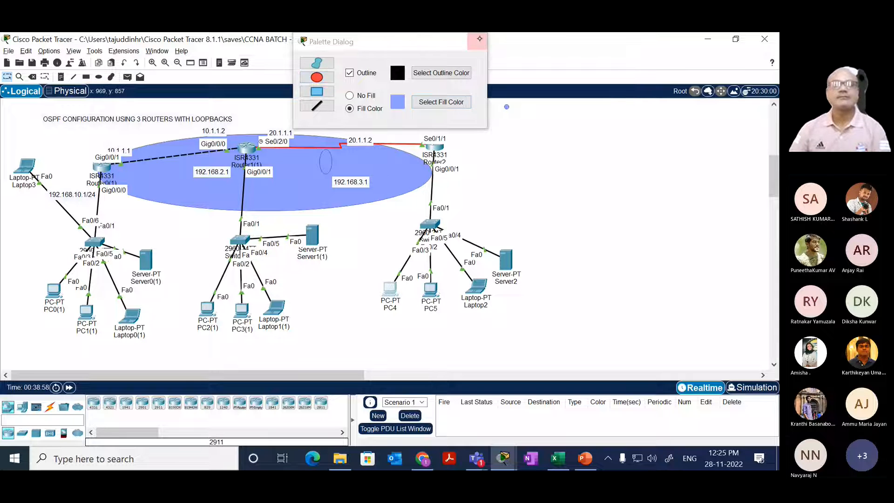
pyautogui.click(411, 159)
pyautogui.moveTo(410, 159); pyautogui.dragTo(414, 151)
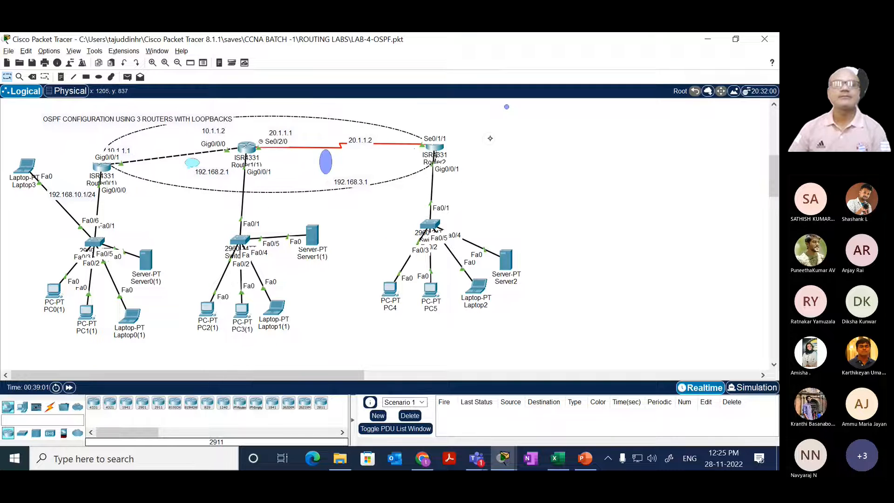
pyautogui.click(490, 138)
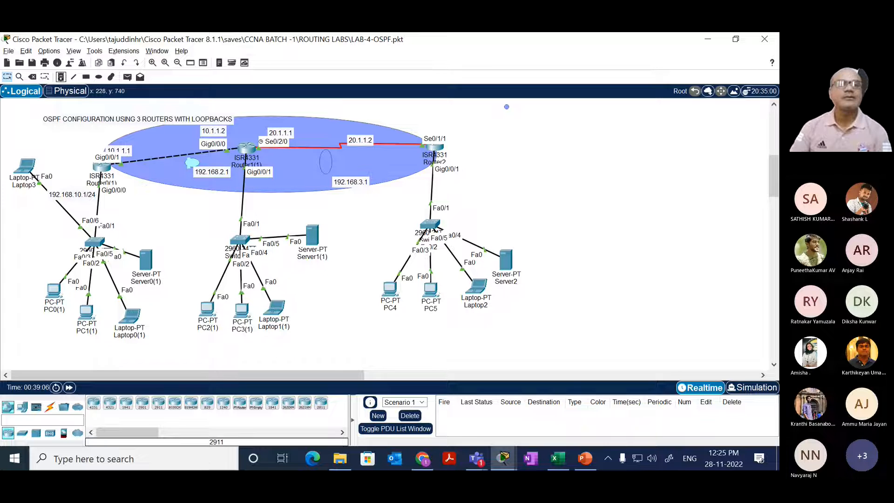
# Step: Add a text note reading AREA 0 and place it inside the blue ellipse beside Router1(1)
pyautogui.click(60, 76)
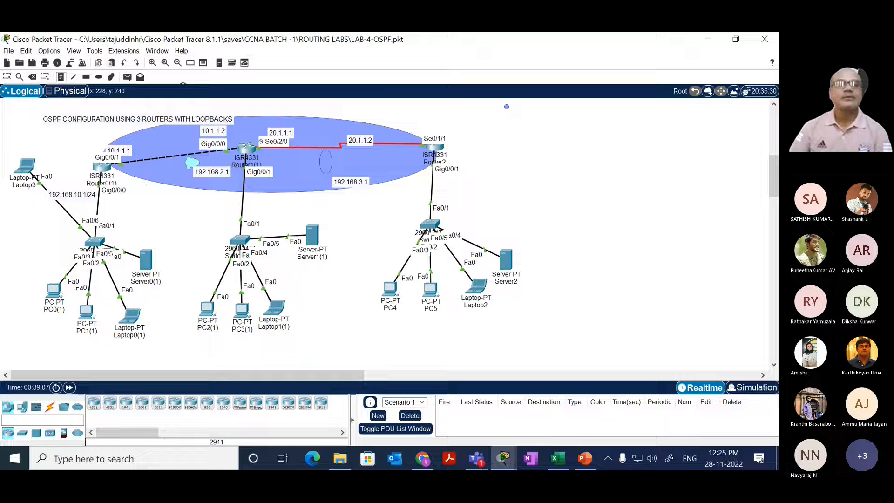
pyautogui.click(257, 186)
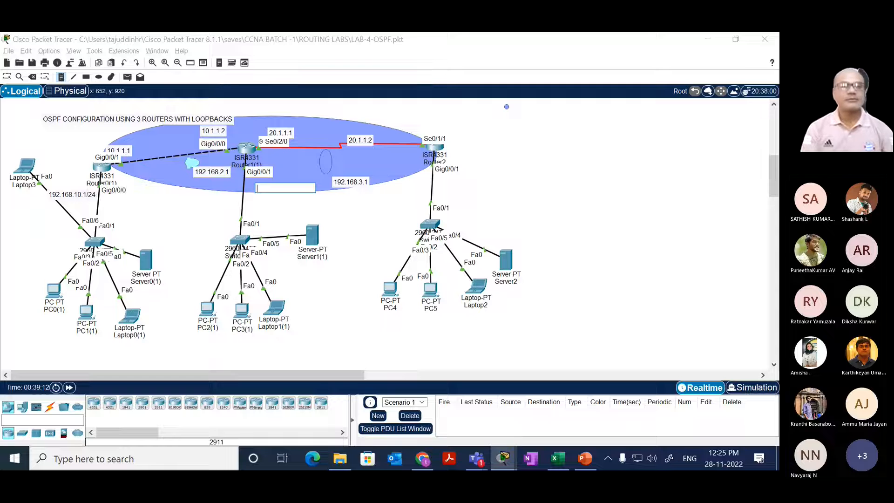
pyautogui.write('AREA 0')
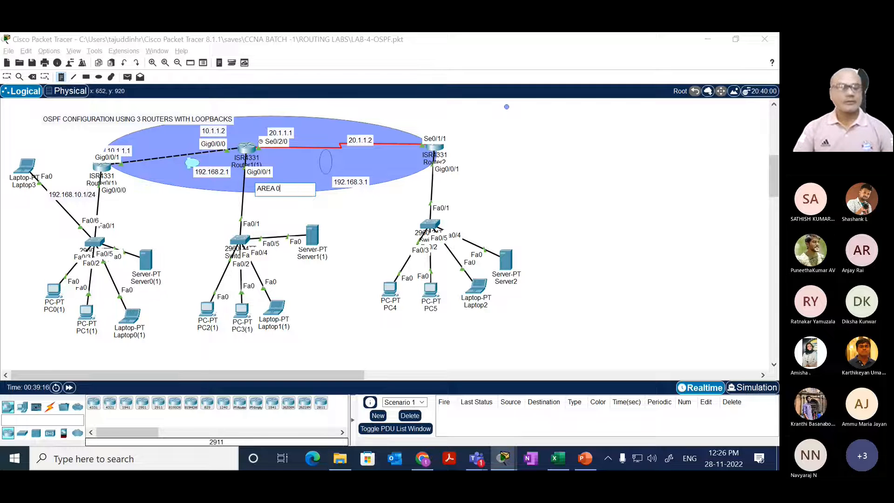
pyautogui.press('Return')
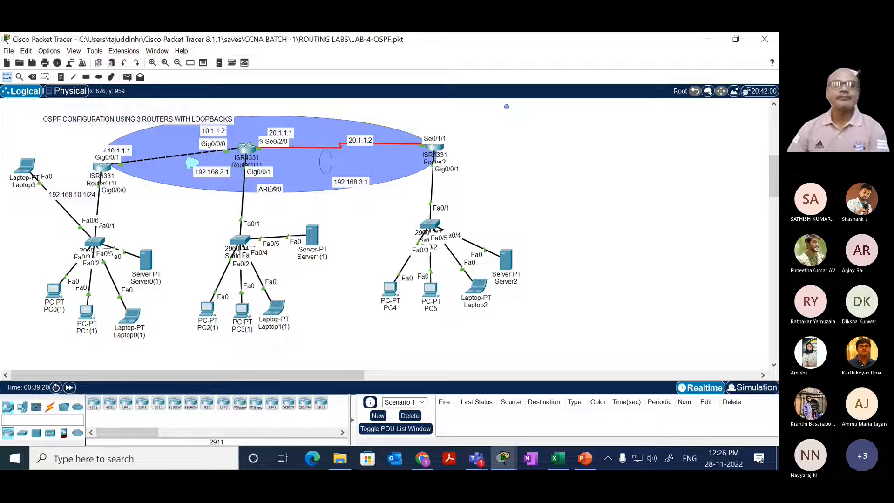
pyautogui.moveTo(274, 189); pyautogui.dragTo(291, 161)
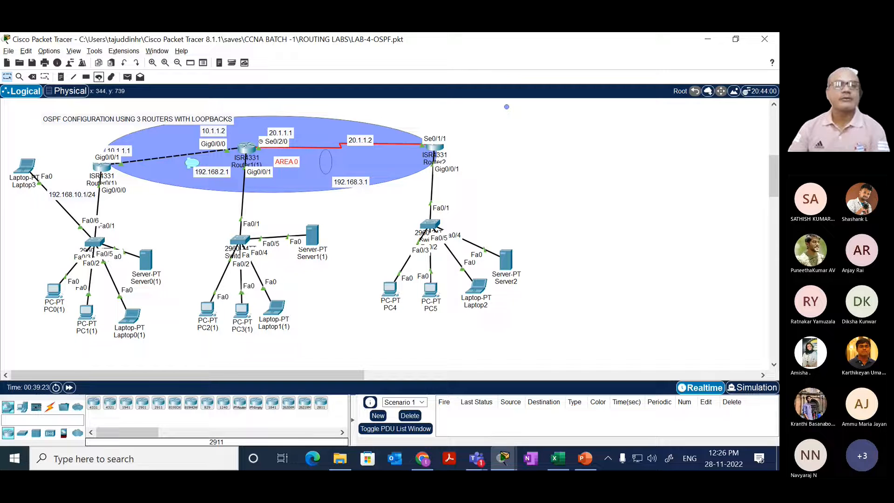
# Step: Draw a tall ellipse filled with #92fff6 over the LAN below Router0(1), enclosing its switch, PCs, Server0(1) and Laptop0(1)
pyautogui.click(99, 77)
pyautogui.click(412, 104)
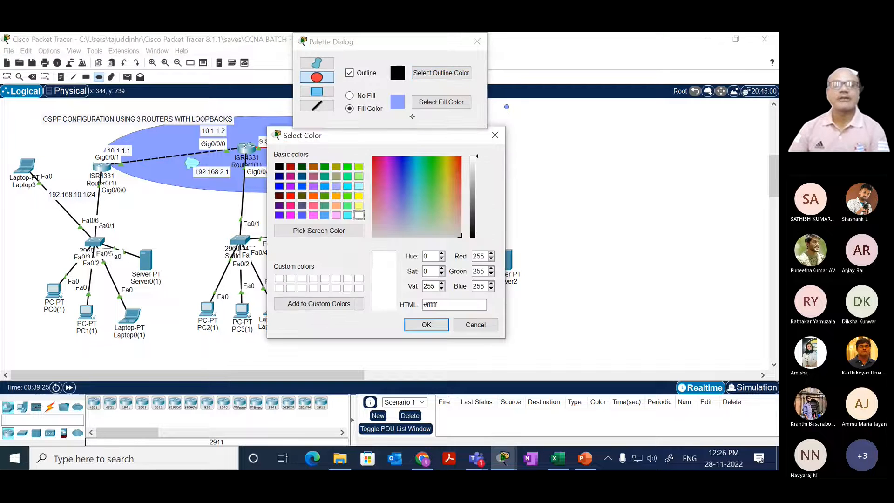
pyautogui.click(418, 202)
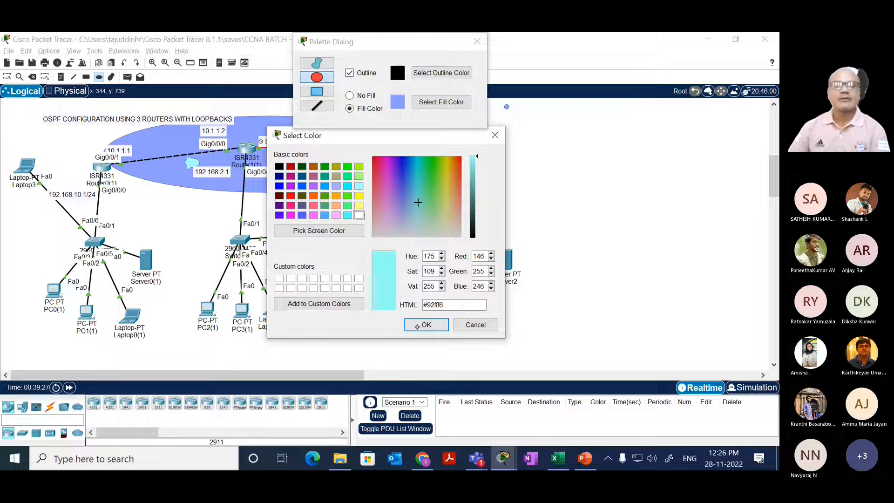
pyautogui.click(417, 325)
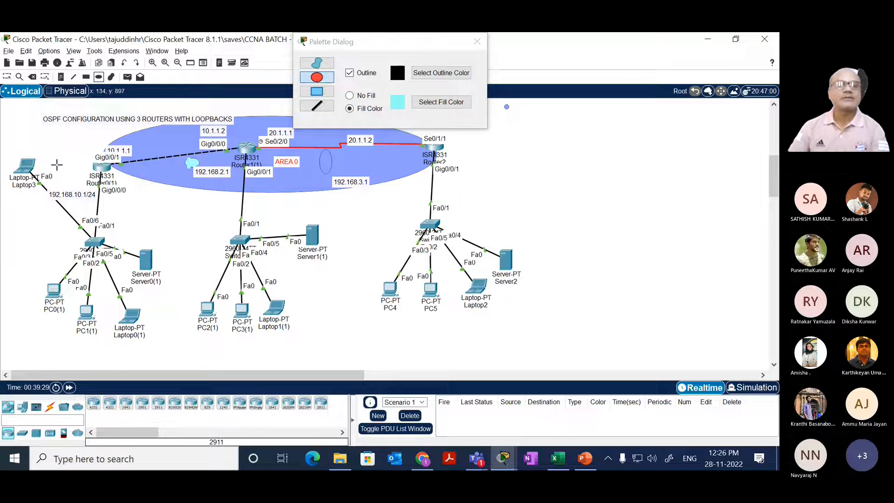
pyautogui.moveTo(57, 164); pyautogui.dragTo(163, 362)
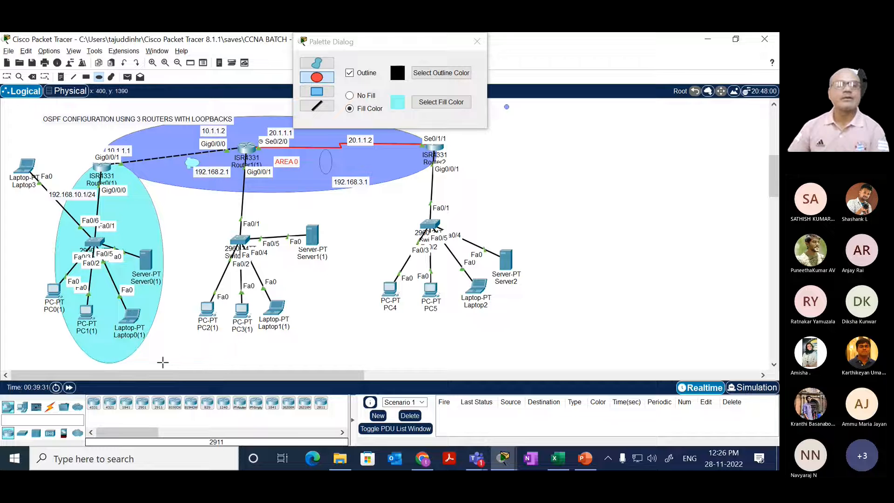
# Step: Draw a tall ellipse filled with #b6ffab over the LAN below Router2 and close the drawing palette
pyautogui.click(438, 102)
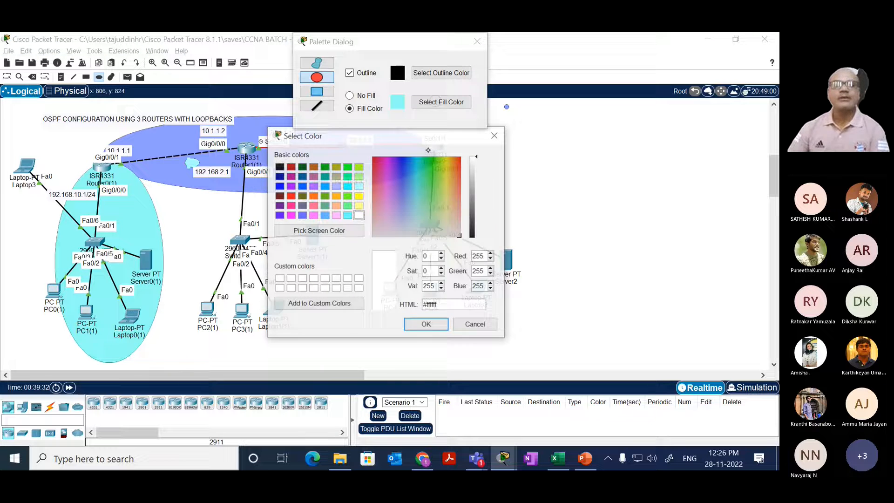
pyautogui.click(433, 210)
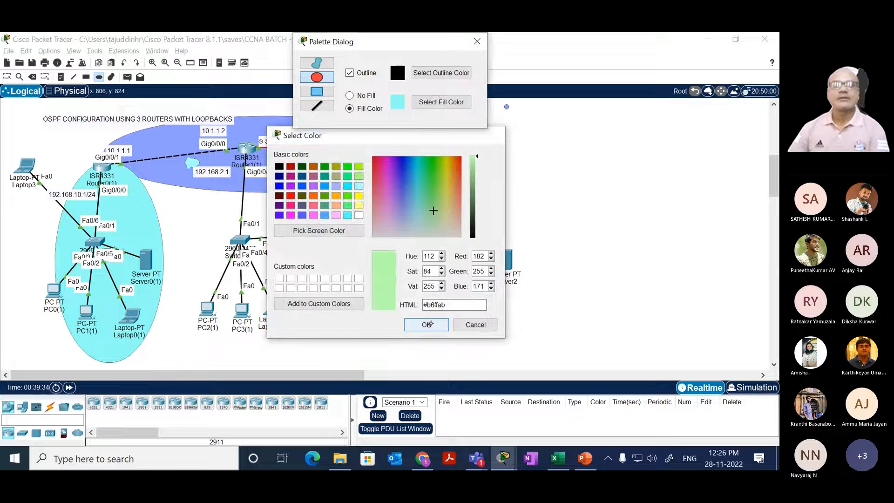
pyautogui.click(427, 324)
pyautogui.moveTo(491, 152); pyautogui.dragTo(379, 349)
pyautogui.click(482, 38)
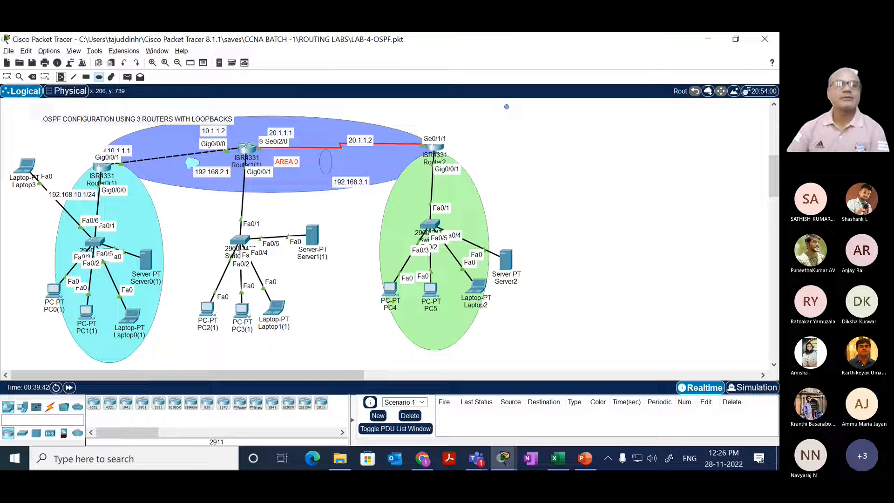
# Step: Add a text note reading AREA 1 inside the cyan ellipse, beside the switch below Router0(1)
pyautogui.click(61, 77)
pyautogui.click(120, 213)
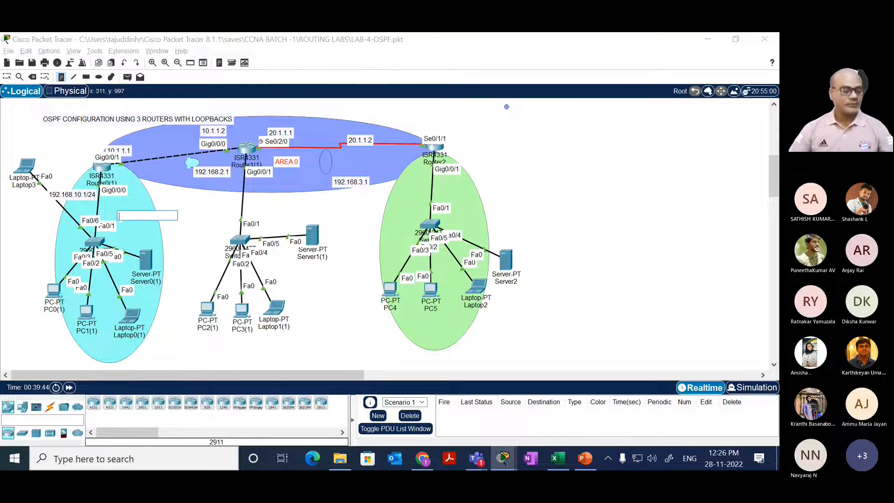
pyautogui.write('AREA 1')
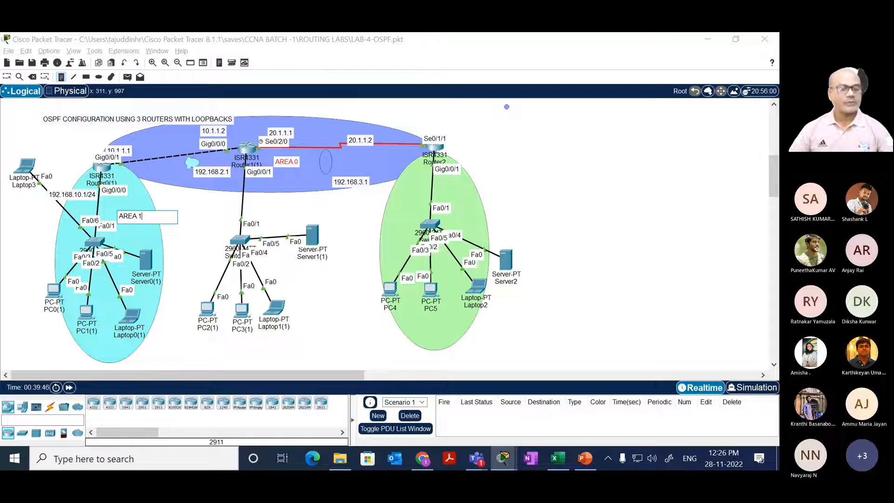
# Step: Add a text note reading AREA 2 inside the green ellipse and move the diagram title up clear of the blue ellipse
pyautogui.click(396, 212)
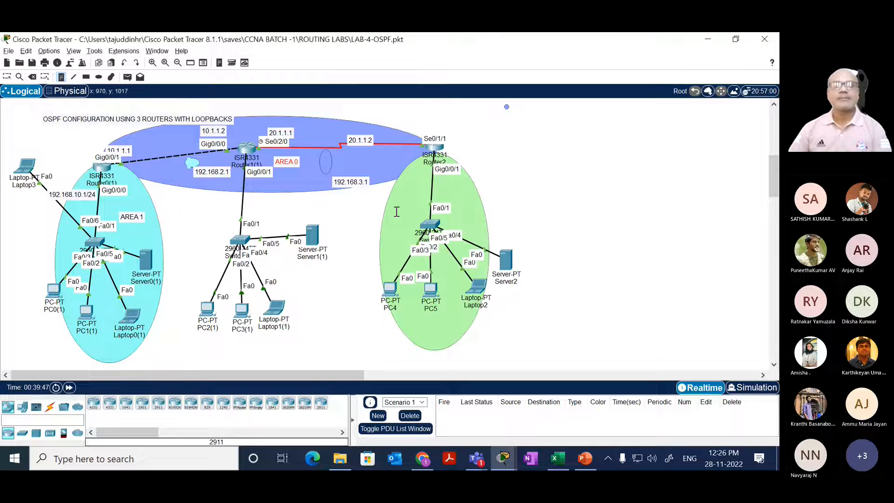
pyautogui.write('AREA2')
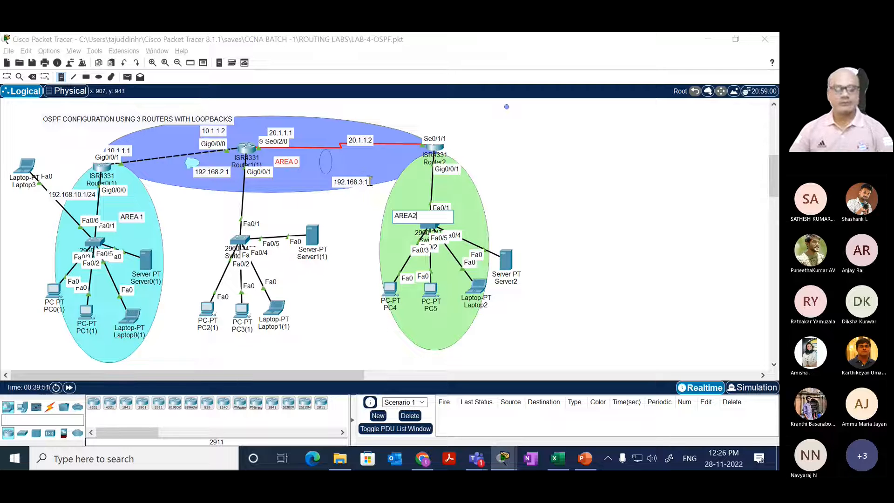
pyautogui.press('BackSpace')
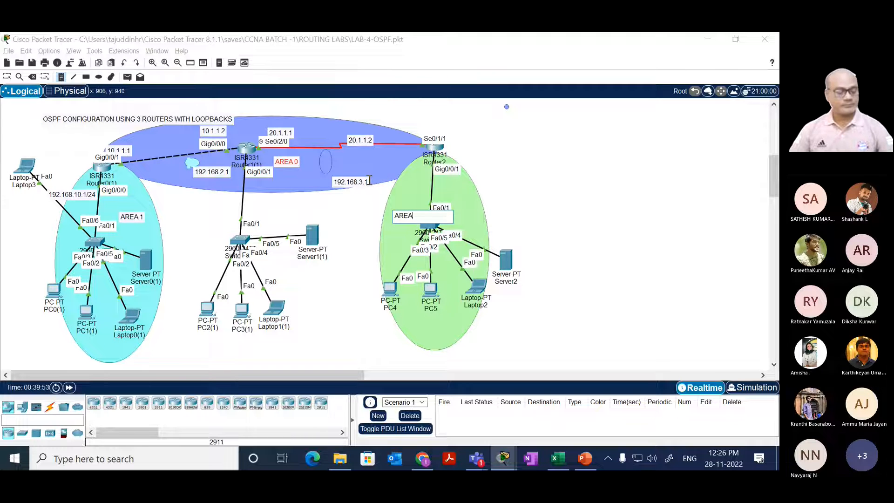
pyautogui.write('2')
pyautogui.click(371, 180)
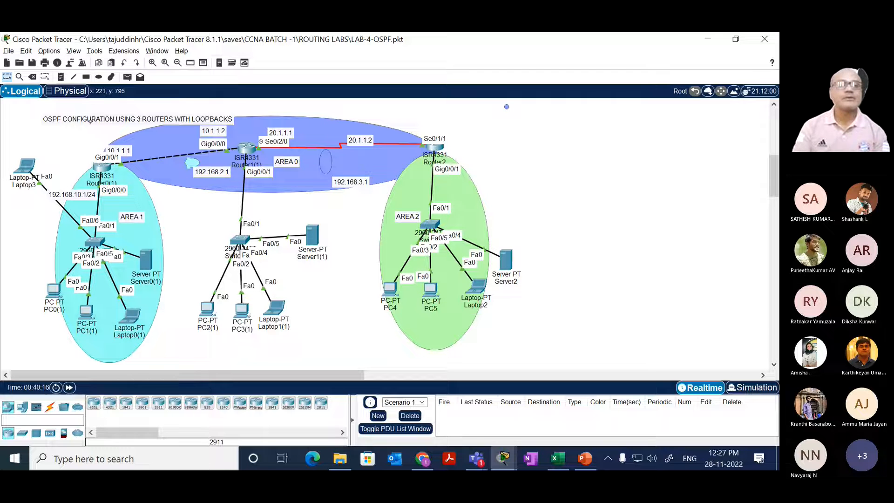
pyautogui.moveTo(92, 112); pyautogui.dragTo(92, 106)
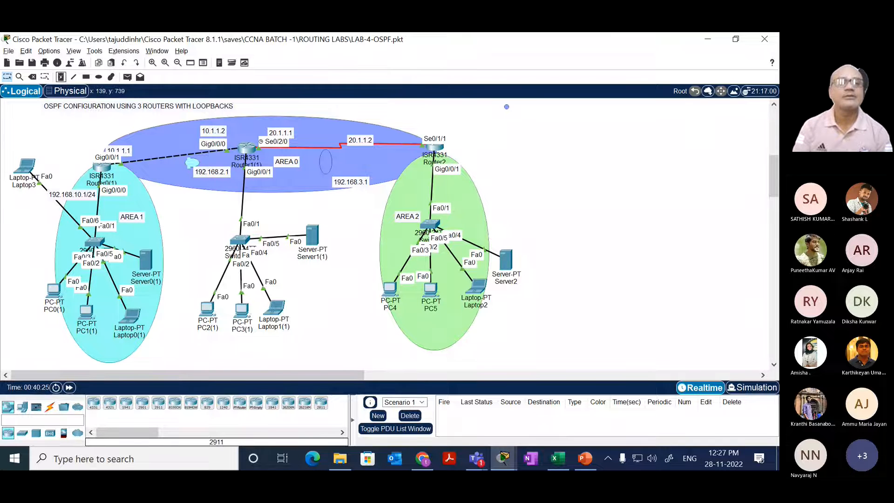
# Step: Start a text note in the empty area beyond Router2 with the heading AREA 0 NETWORDS
pyautogui.click(61, 76)
pyautogui.click(514, 123)
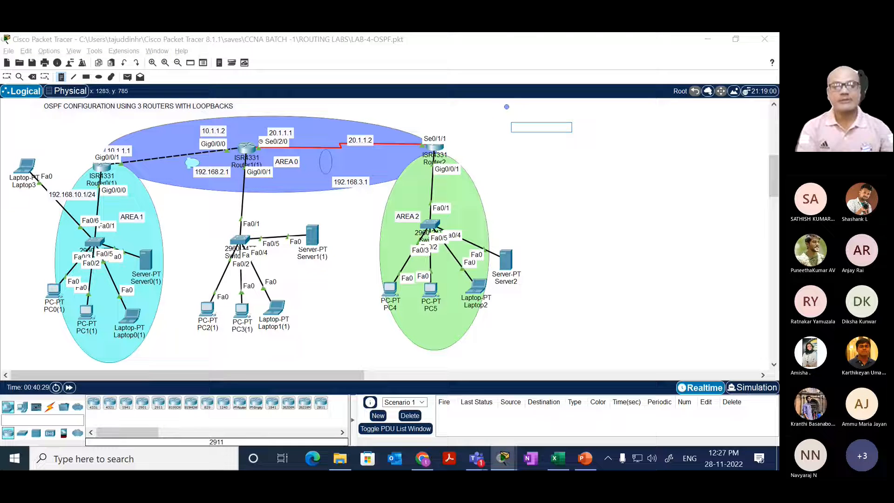
pyautogui.click(517, 128)
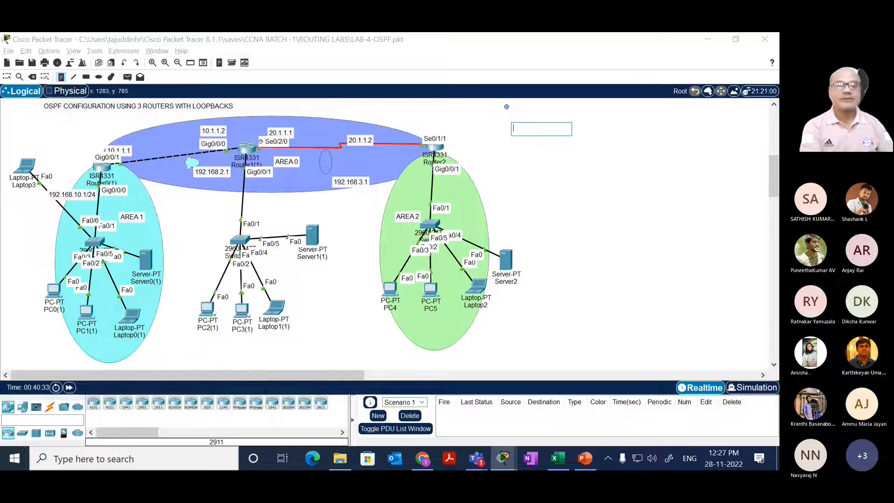
pyautogui.write('AREA 0')
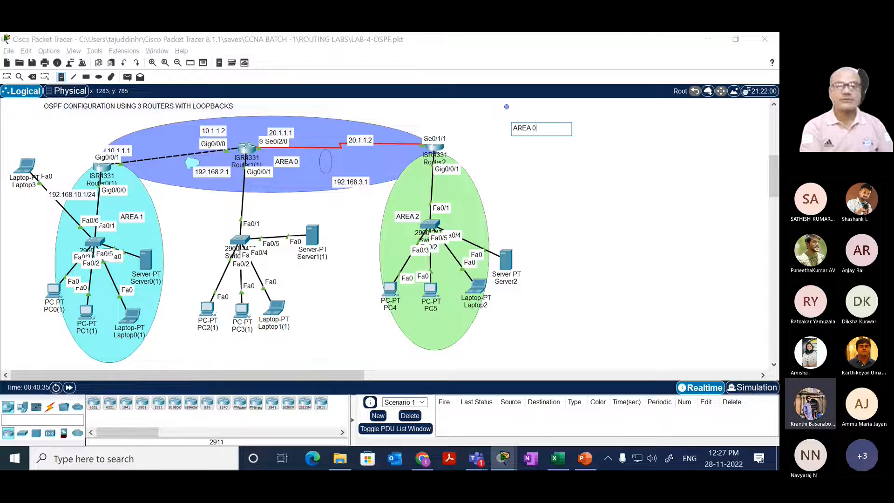
pyautogui.write(' NETWORK')
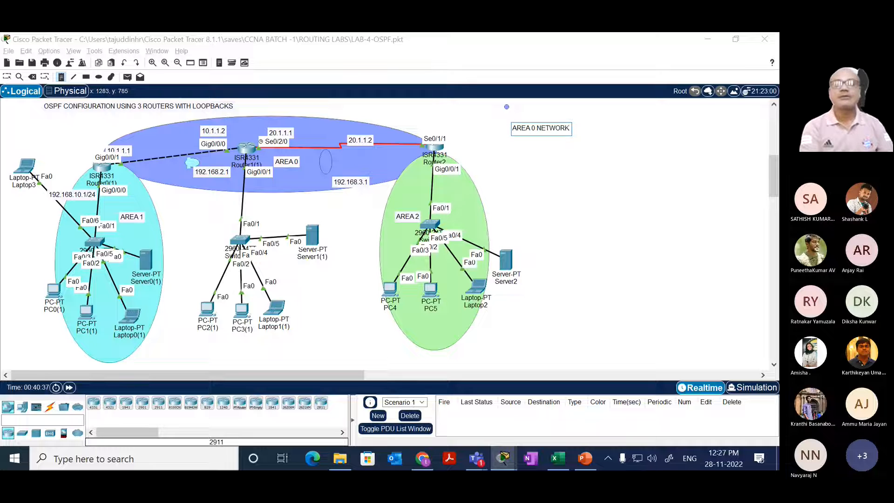
pyautogui.press('BackSpace')
pyautogui.press('BackSpace')
pyautogui.press('BackSpace')
pyautogui.write('ORDS')
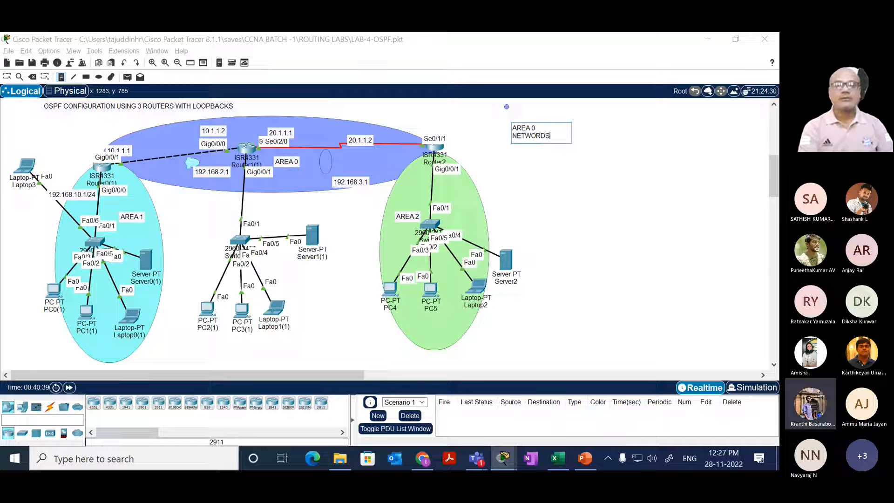
# Step: List 10.0.0.0/8 as entry 1 on a new line under the Area 0 heading
pyautogui.press('Return')
pyautogui.write('1')
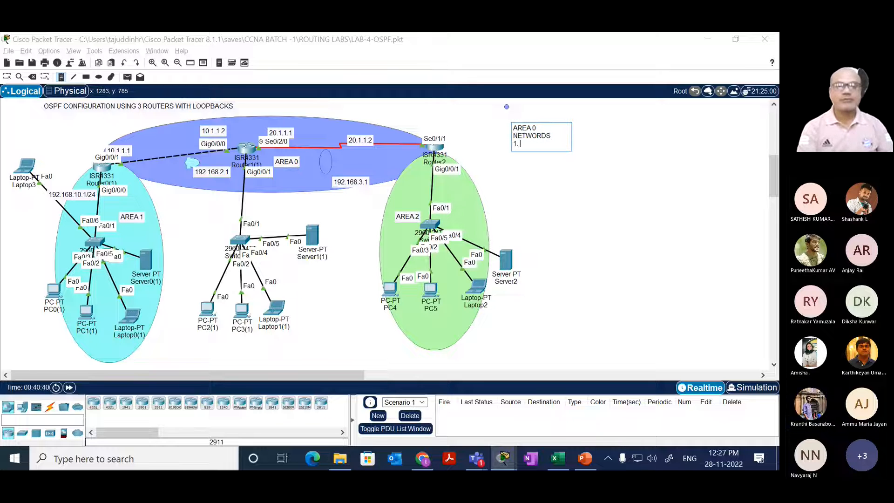
pyautogui.write('. 10')
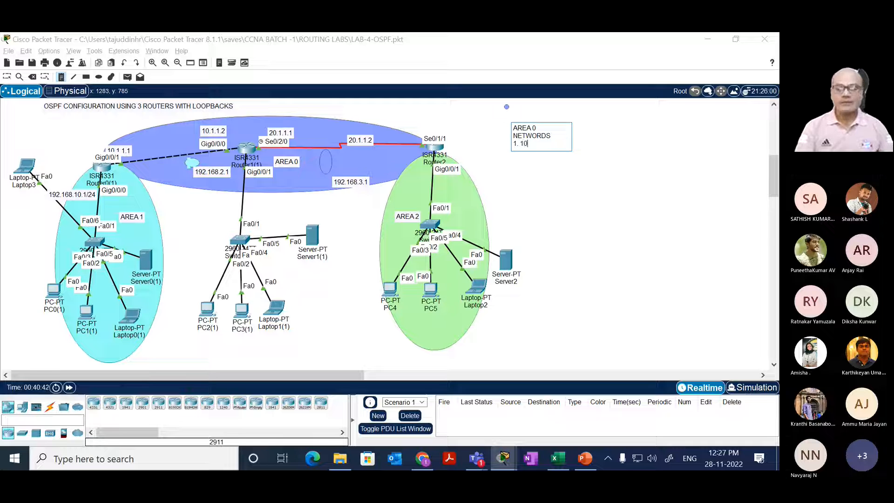
pyautogui.write('.0.0.0')
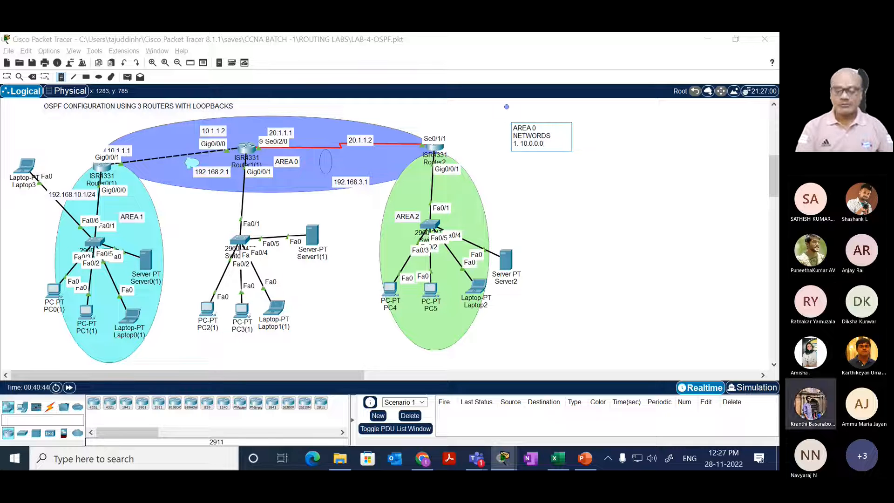
pyautogui.write('/8')
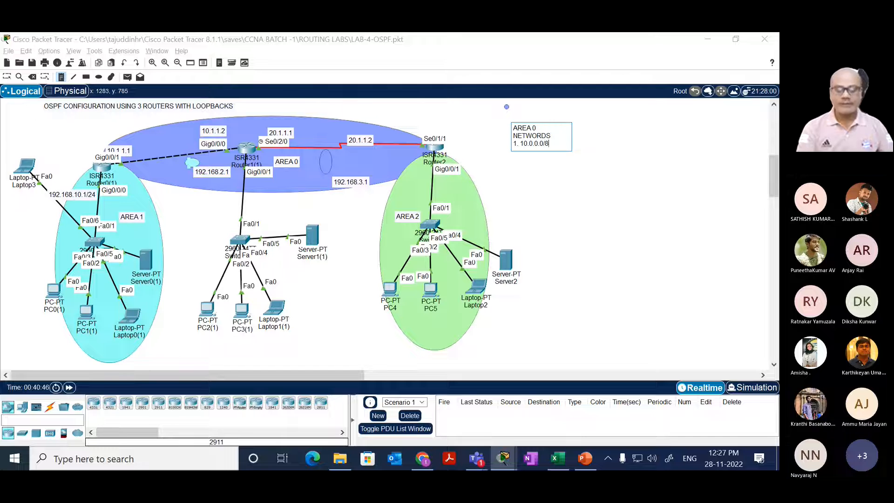
# Step: Add 192.168.2.0/24 as entry 2 and 20.0.0.0 as entry 3 of the Area 0 list, then finish the note
pyautogui.press('Return')
pyautogui.write('2. ')
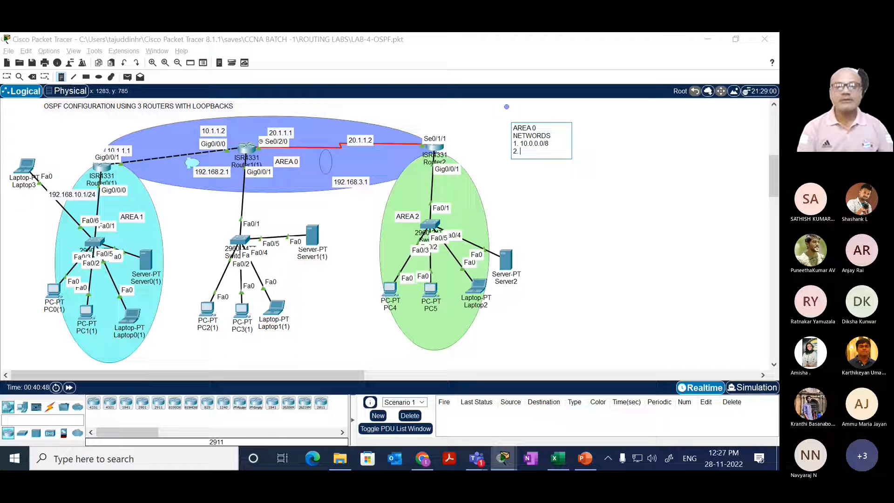
pyautogui.write('192.16')
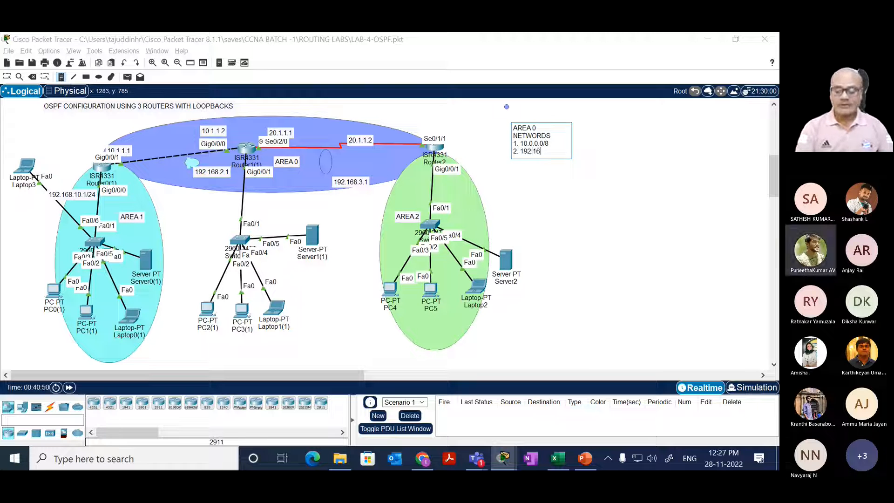
pyautogui.write('8.2.0')
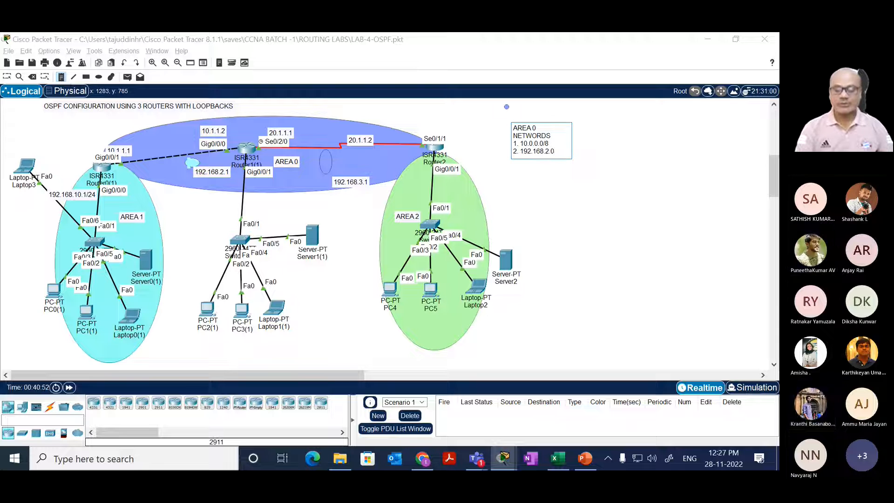
pyautogui.write('/24')
pyautogui.press('Return')
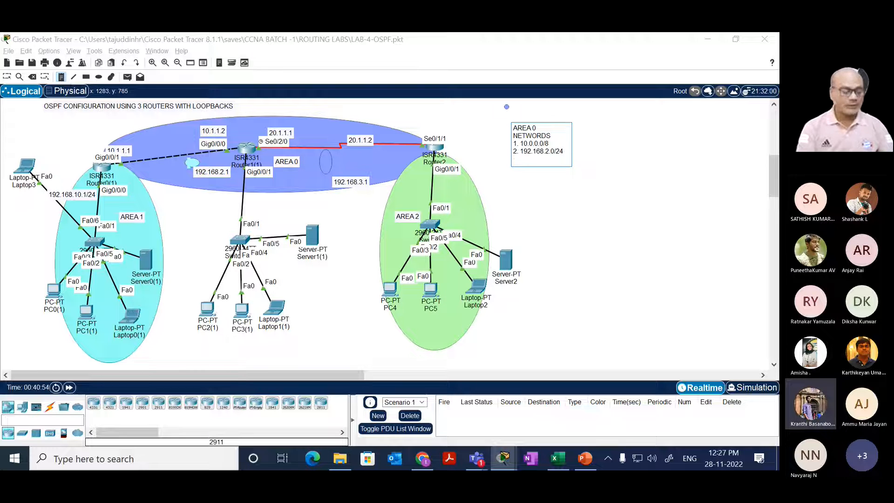
pyautogui.write('3. 2')
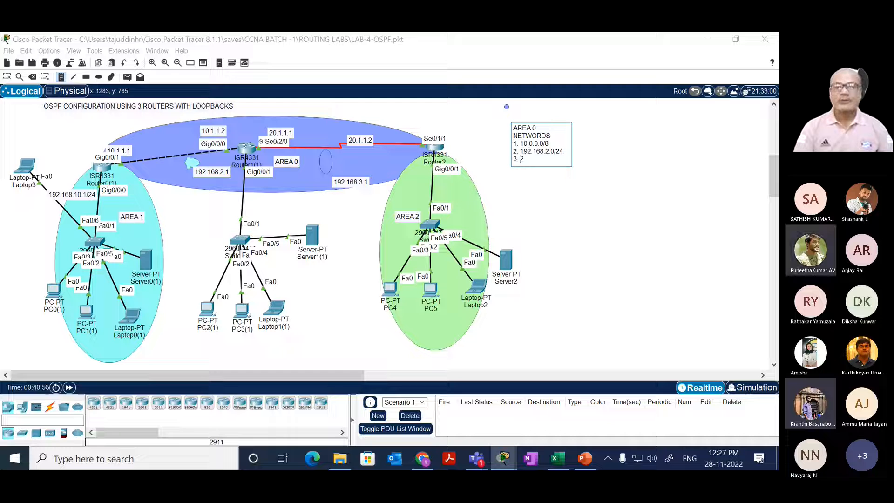
pyautogui.write('0.0.0.0')
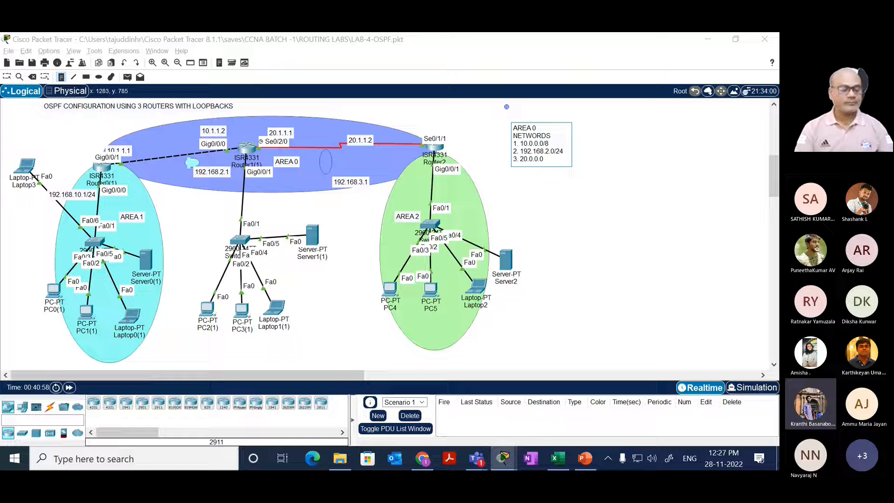
pyautogui.press('Escape')
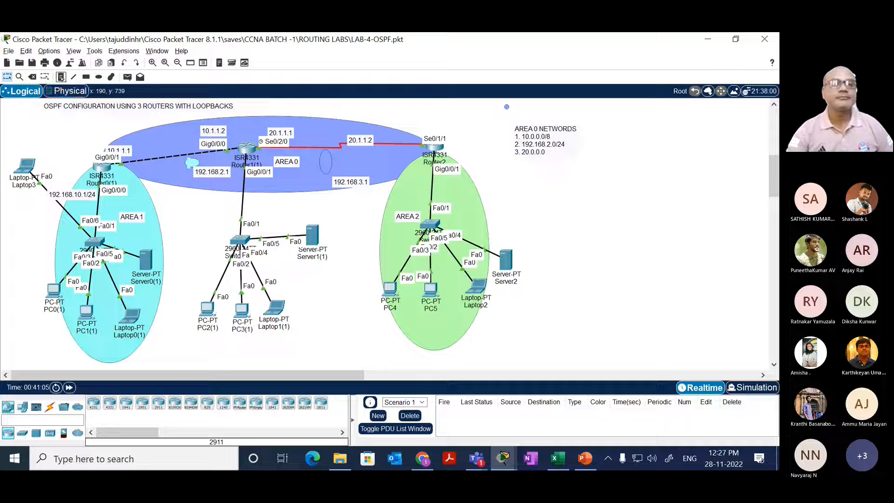
# Step: Start a text note beside the Area 0 list with the heading AREA 1 NETWORK
pyautogui.click(61, 77)
pyautogui.click(597, 127)
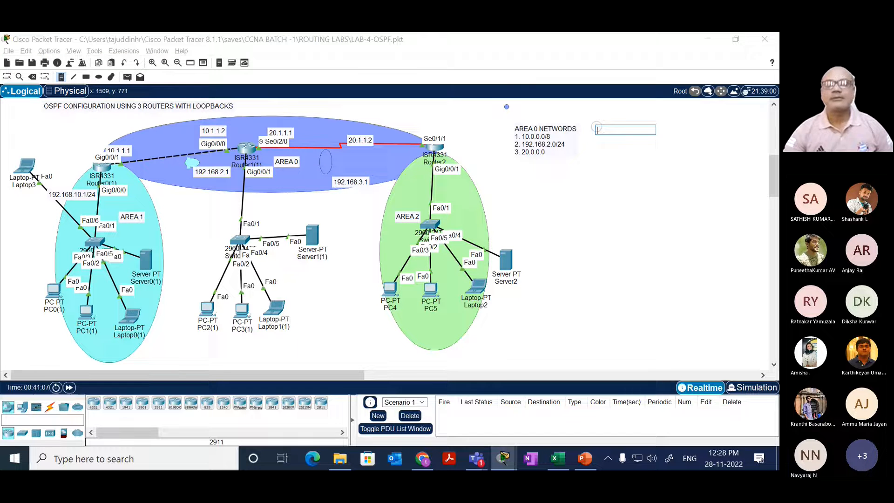
pyautogui.write('AREA 1')
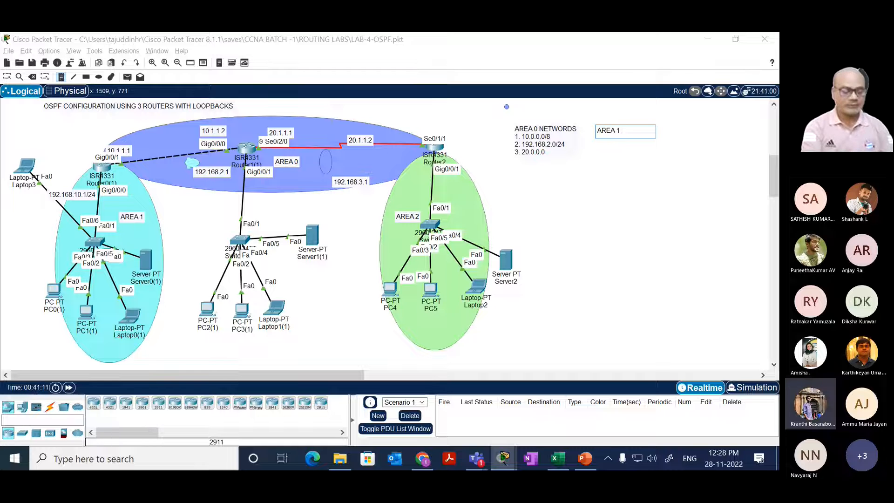
pyautogui.write(' NETWORK')
pyautogui.press('Return')
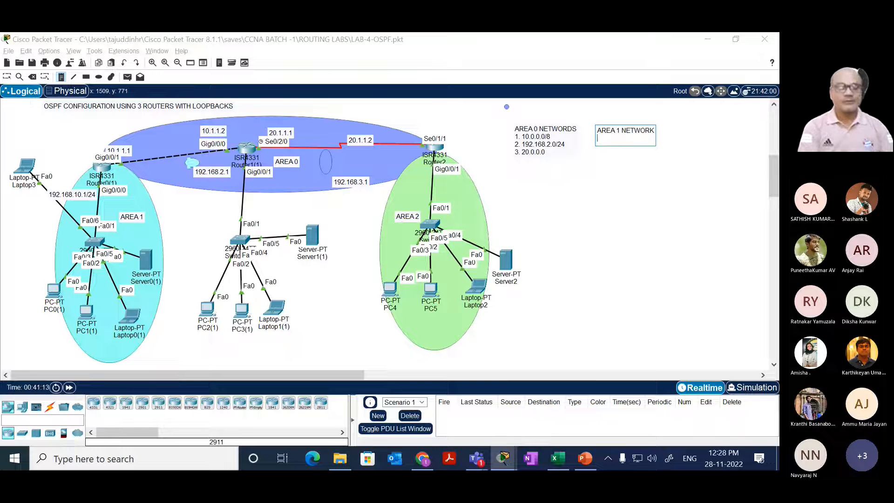
# Step: List 192.168.10.0 as entry 1 under the AREA 1 NETWORK heading
pyautogui.write('1.')
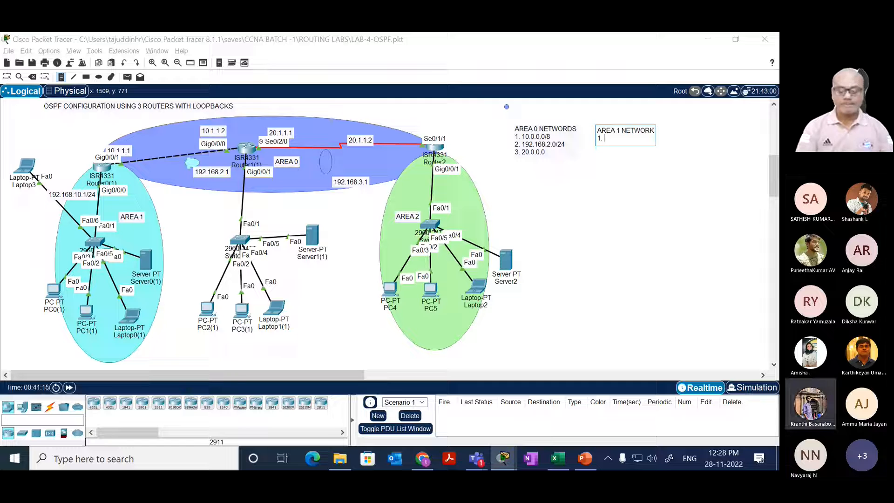
pyautogui.write(' 192.168')
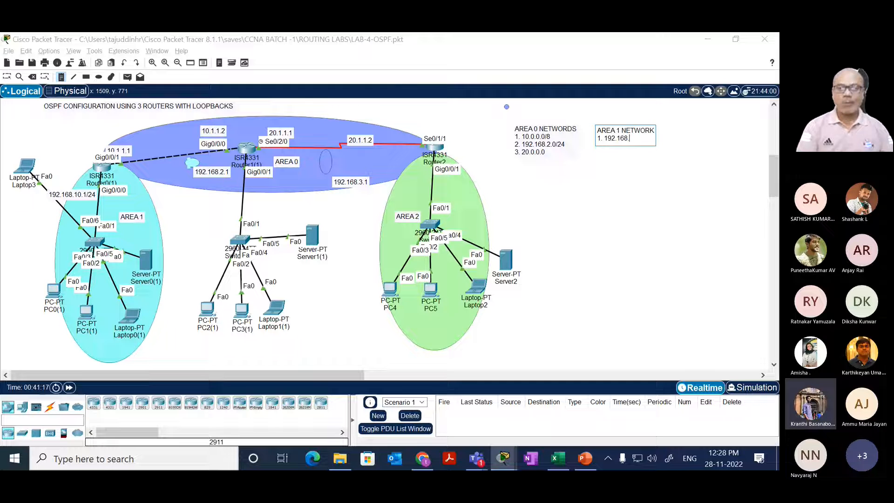
pyautogui.write('.')
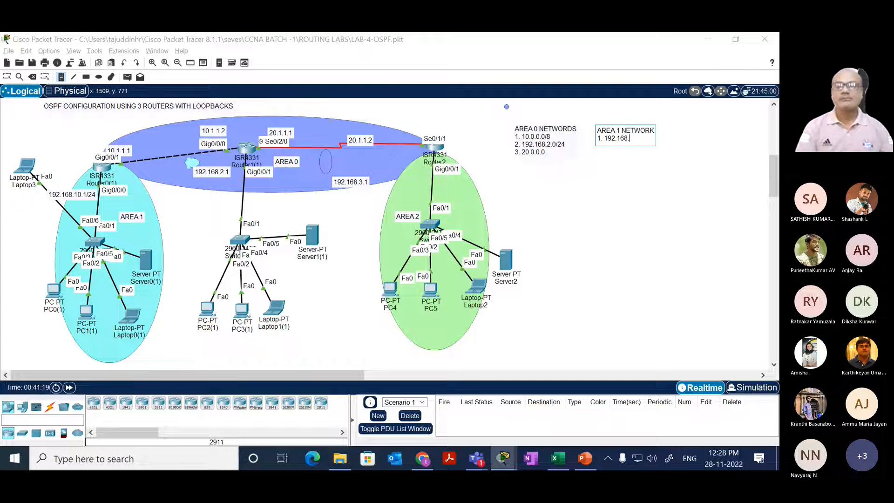
pyautogui.write('10.0')
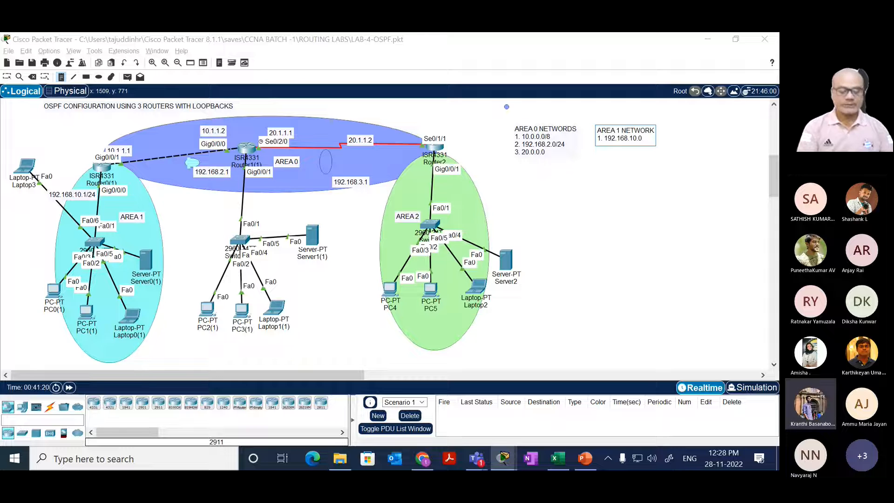
pyautogui.press('Return')
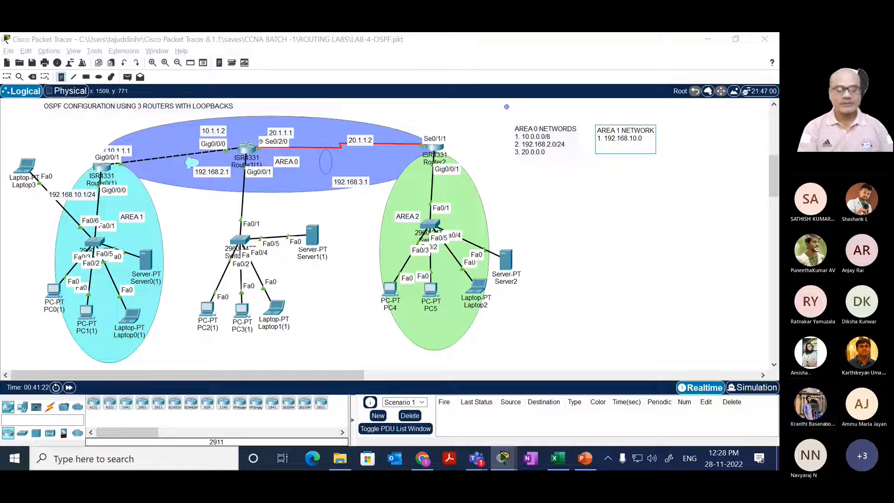
# Step: Add 10.0.0.0/8 as entry 2 of the Area 1 list and finish the note, staying in the logical workspace
pyautogui.write('2')
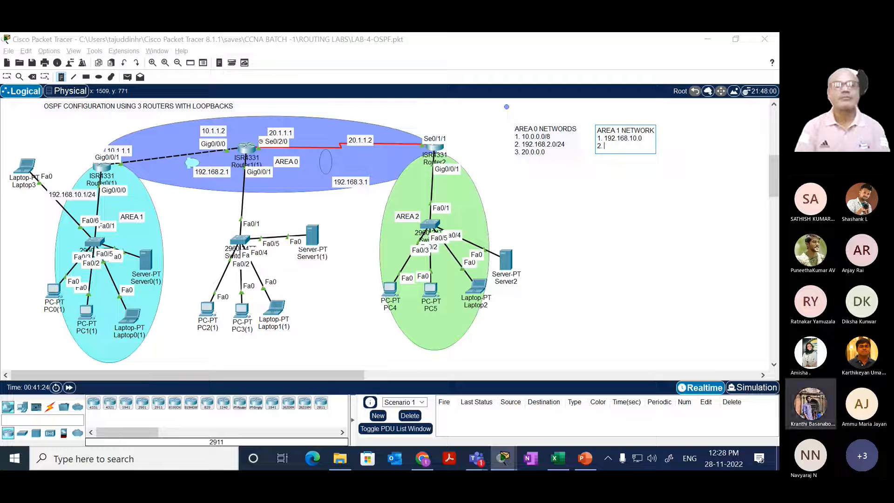
pyautogui.write('. ')
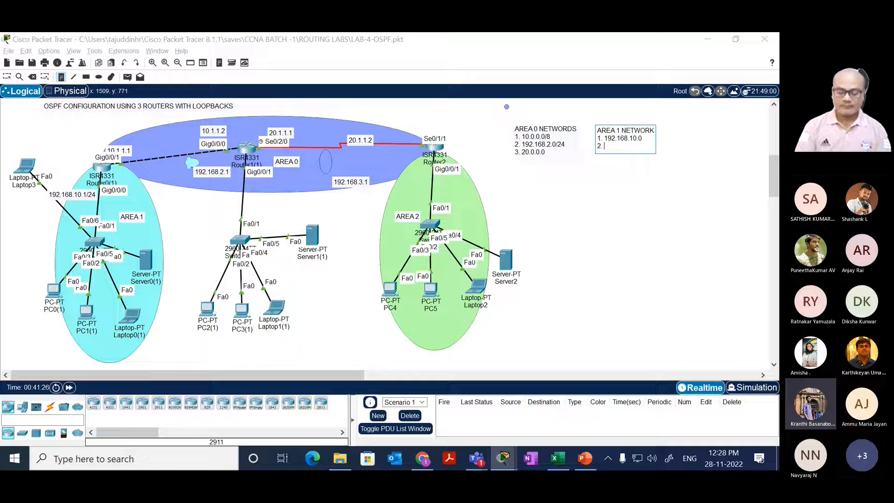
pyautogui.write('10.')
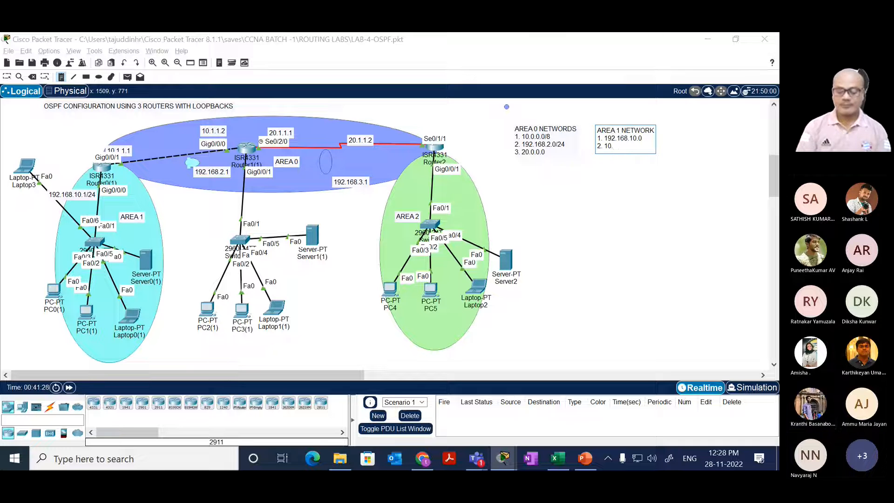
pyautogui.write('0.0.0/')
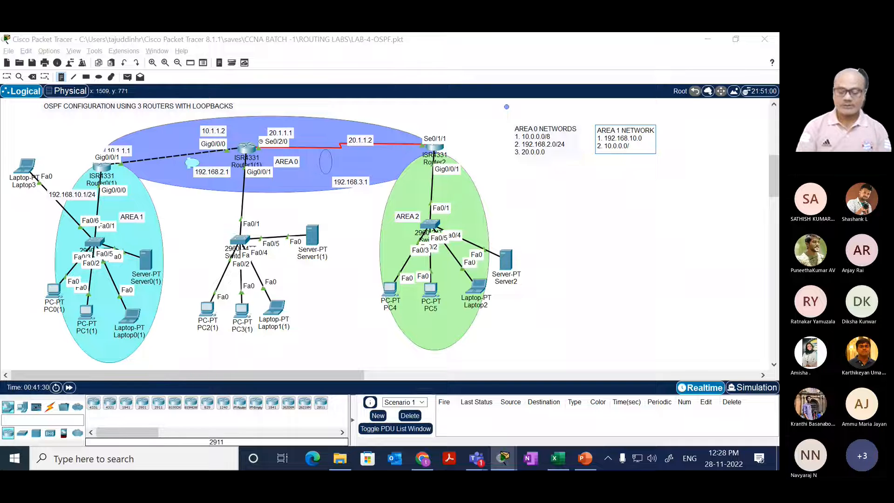
pyautogui.write('8')
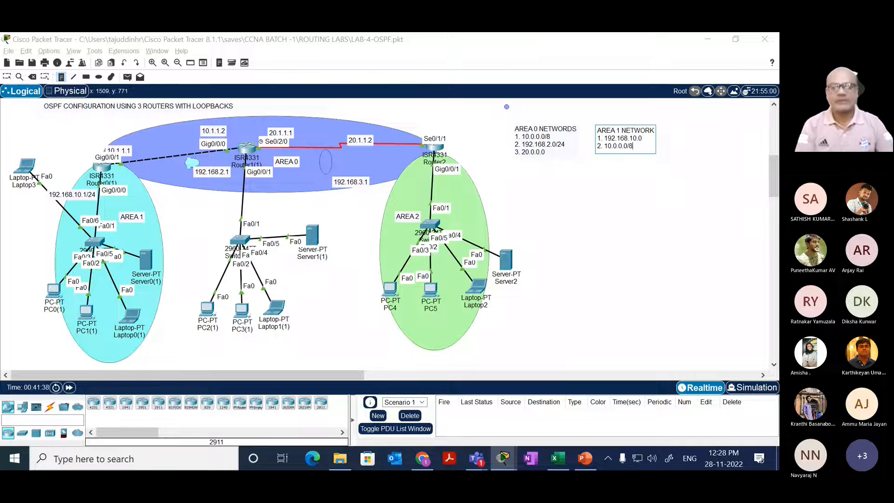
pyautogui.press('Escape')
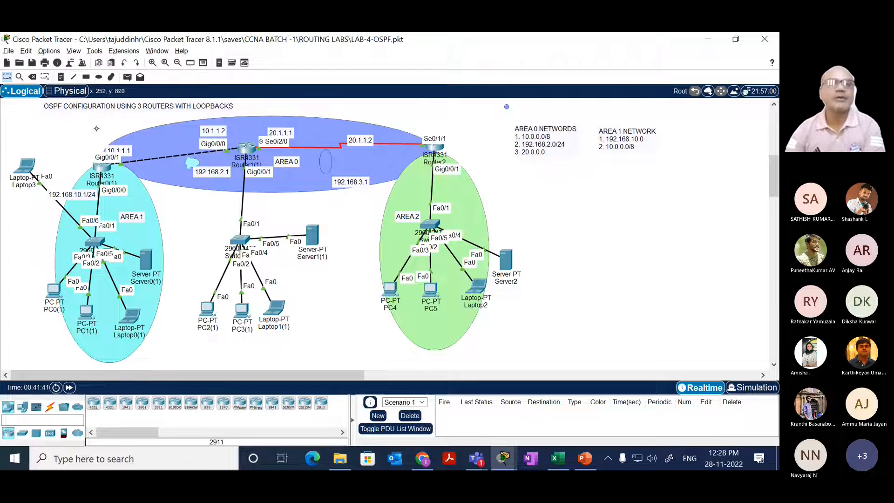
pyautogui.click(65, 93)
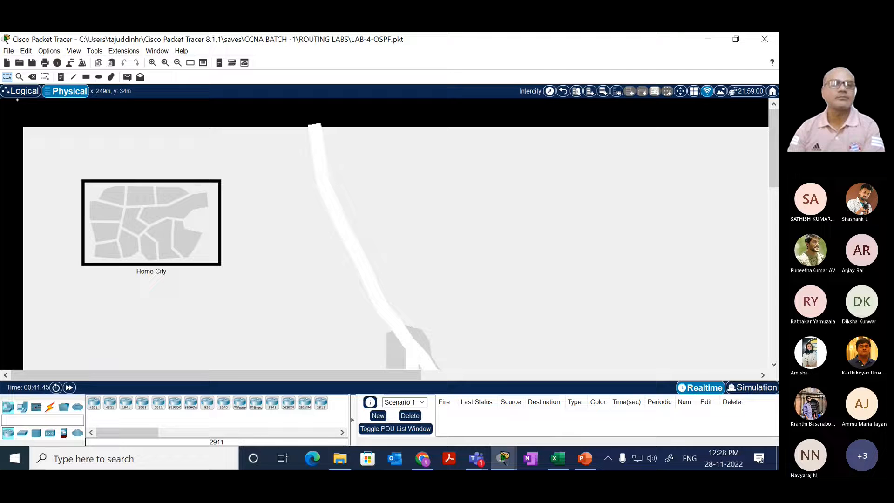
pyautogui.click(21, 91)
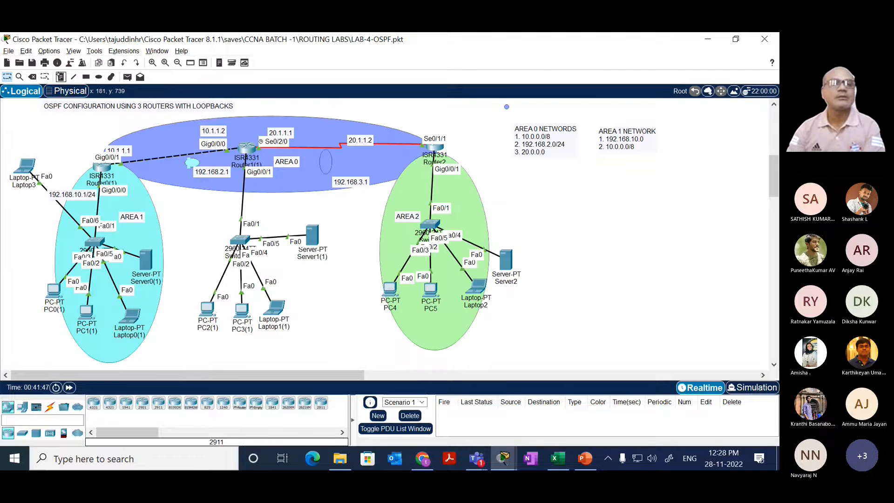
# Step: Start a text note beyond the Area 1 list with the heading AREA 2 NETWORK
pyautogui.click(60, 78)
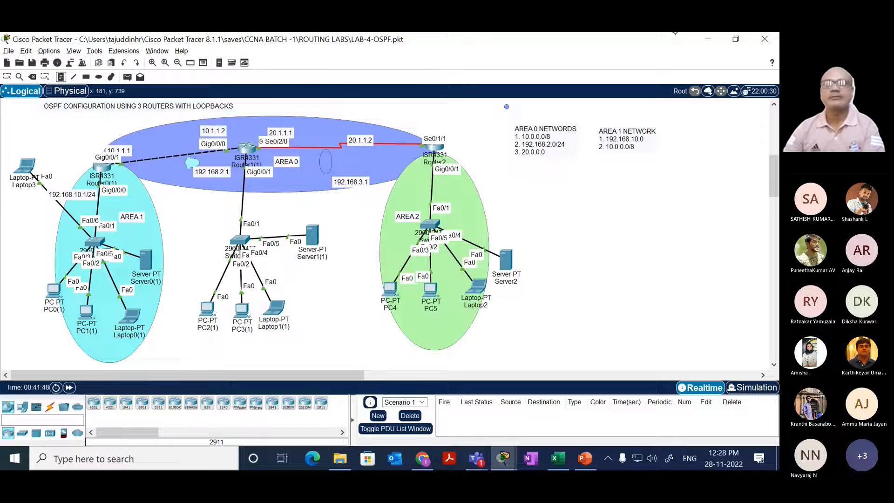
pyautogui.click(674, 131)
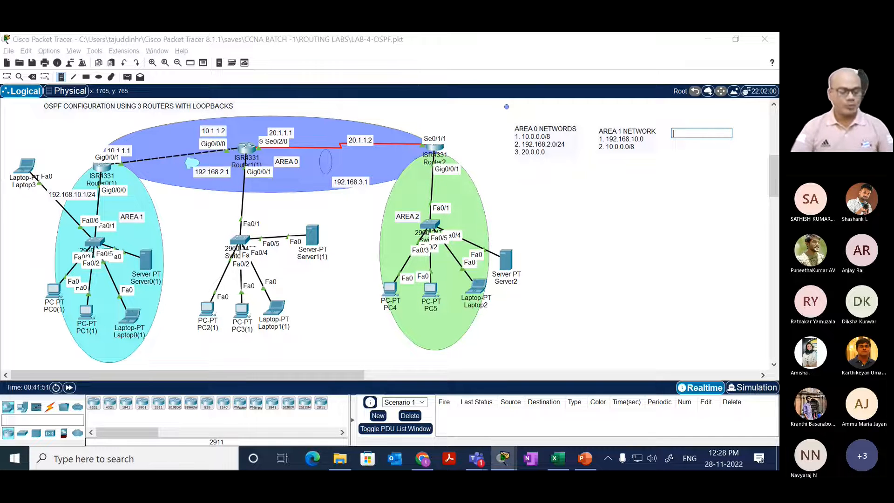
pyautogui.write('AREA')
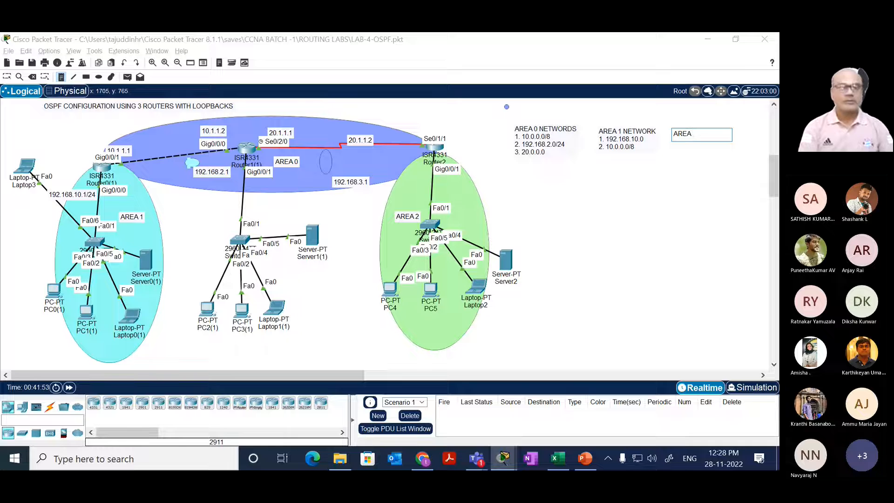
pyautogui.write(' 2 NETWORK')
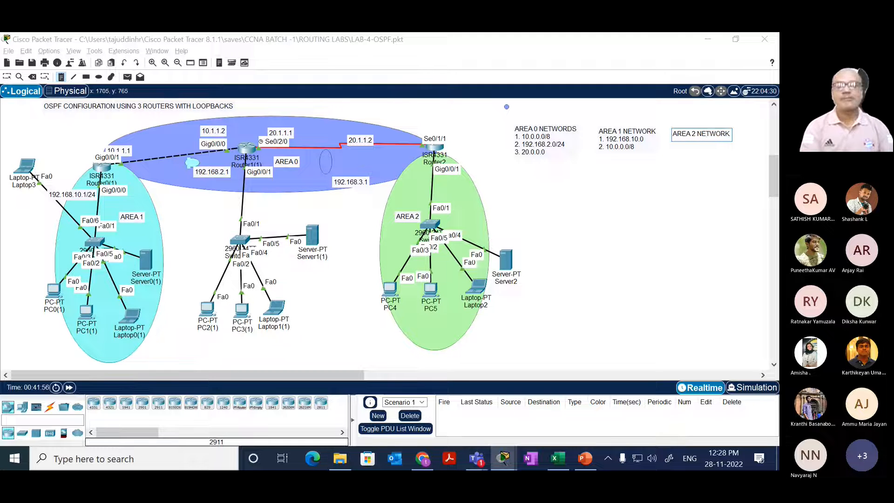
pyautogui.press('Return')
# Step: List 192.168.3.0/24 as entry 1 under the AREA 2 NETWORK heading
pyautogui.write('1')
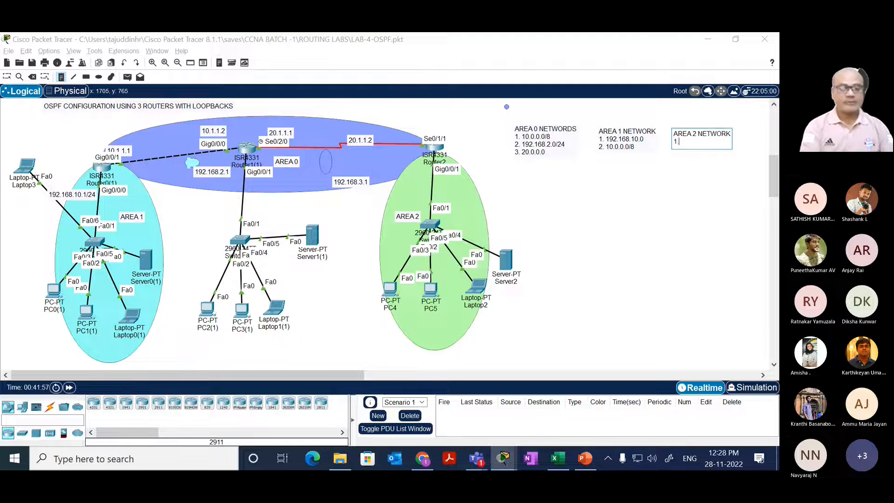
pyautogui.write('. 192')
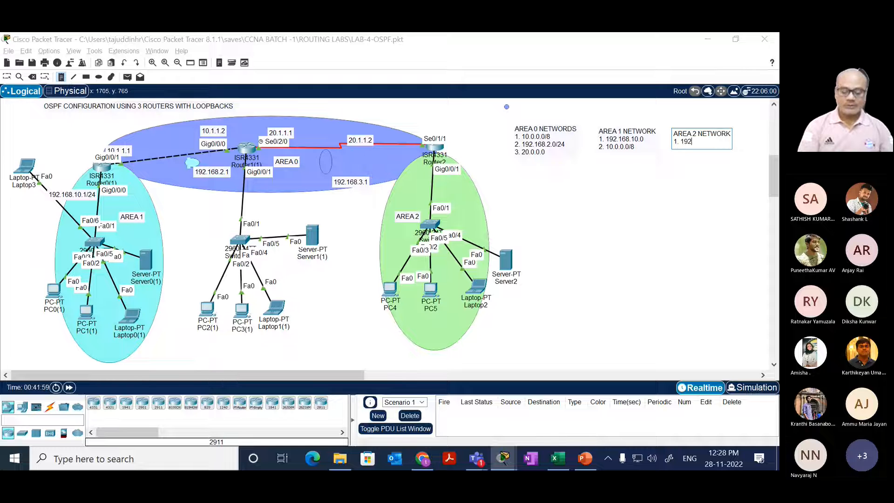
pyautogui.write('.168.3.0')
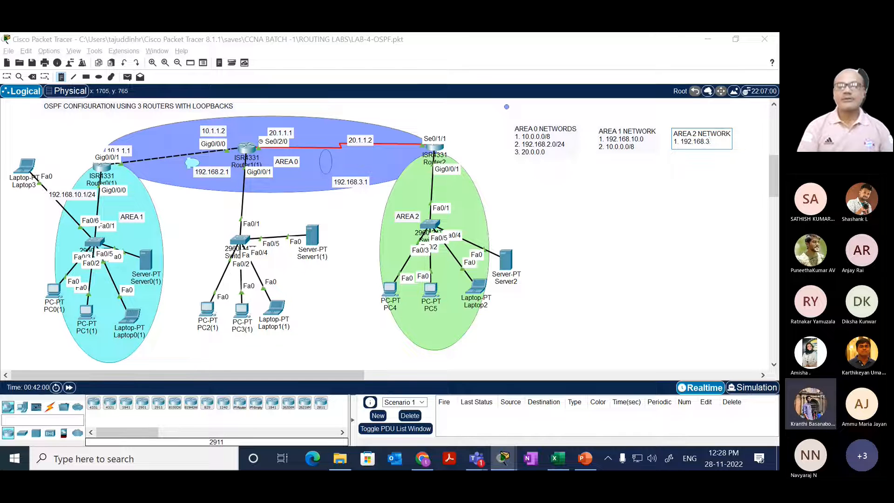
pyautogui.write('/24')
pyautogui.press('Return')
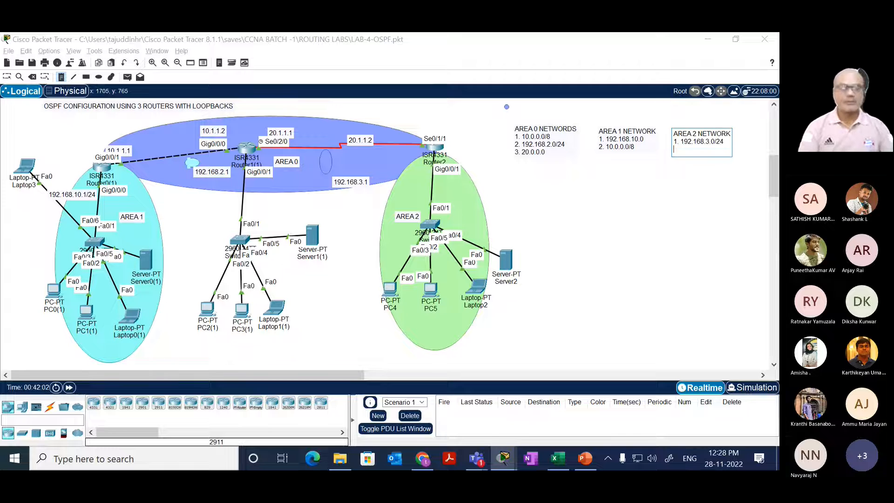
# Step: Add 20.0.0.0/8 as entry 2 of the Area 2 list and finish the note
pyautogui.write('2. 2')
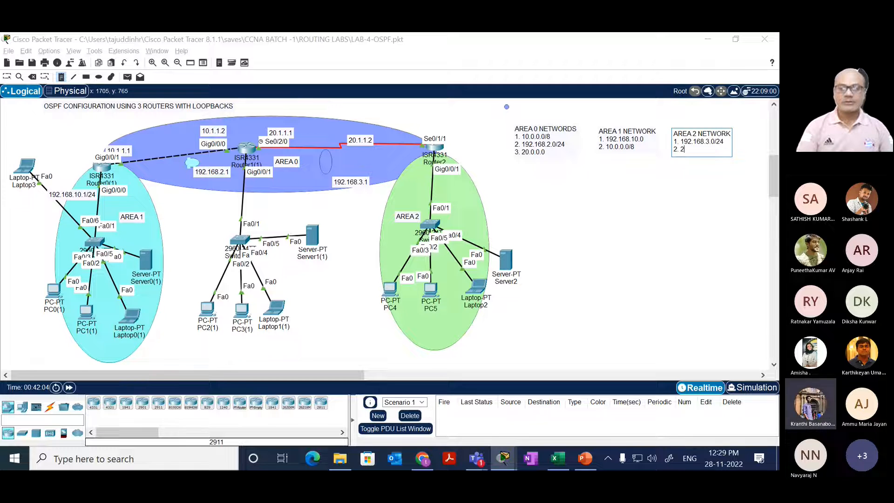
pyautogui.write('0.0.0.0/8')
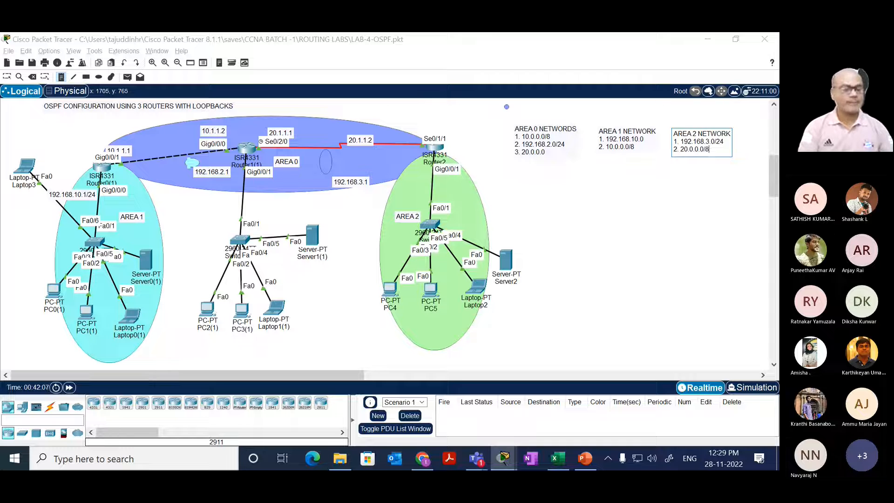
pyautogui.press('Escape')
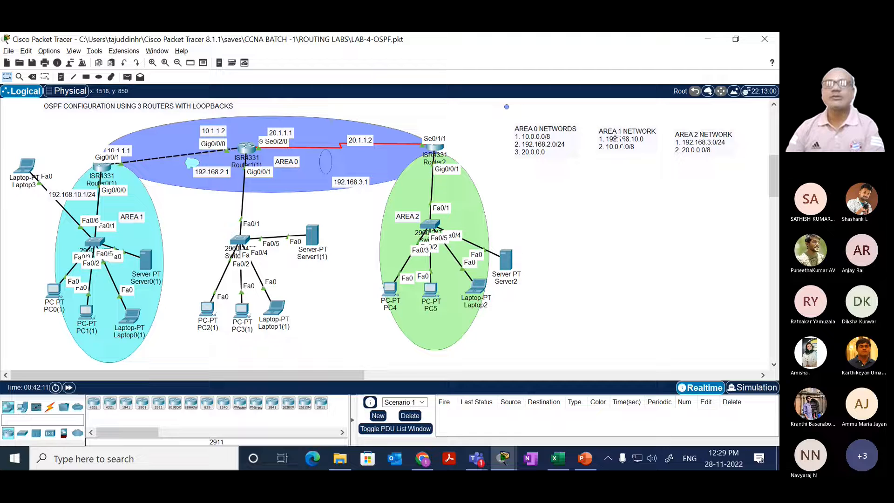
# Step: Nudge the Area 1 and Area 2 network notes so they line up in a row beside the Area 0 note
pyautogui.moveTo(618, 142)
pyautogui.mouseDown()
pyautogui.moveTo(616, 135)
pyautogui.moveTo(615, 143)
pyautogui.mouseUp()
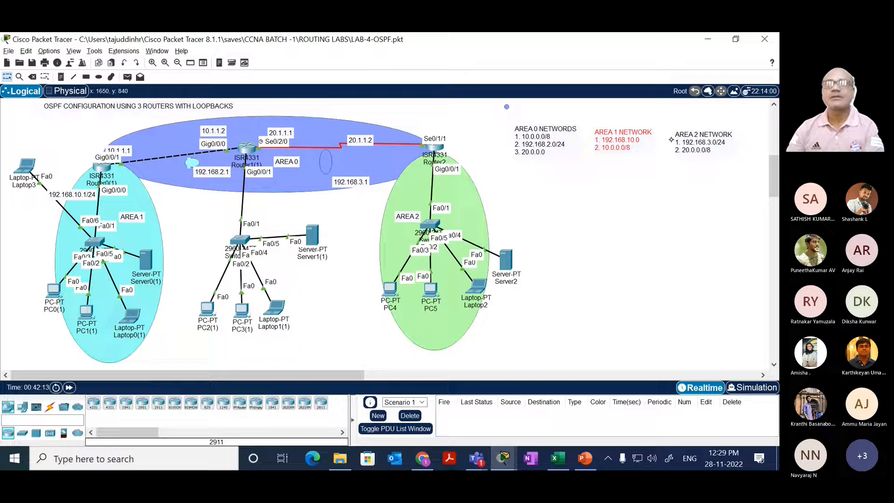
pyautogui.moveTo(676, 140); pyautogui.dragTo(672, 133)
pyautogui.click(639, 181)
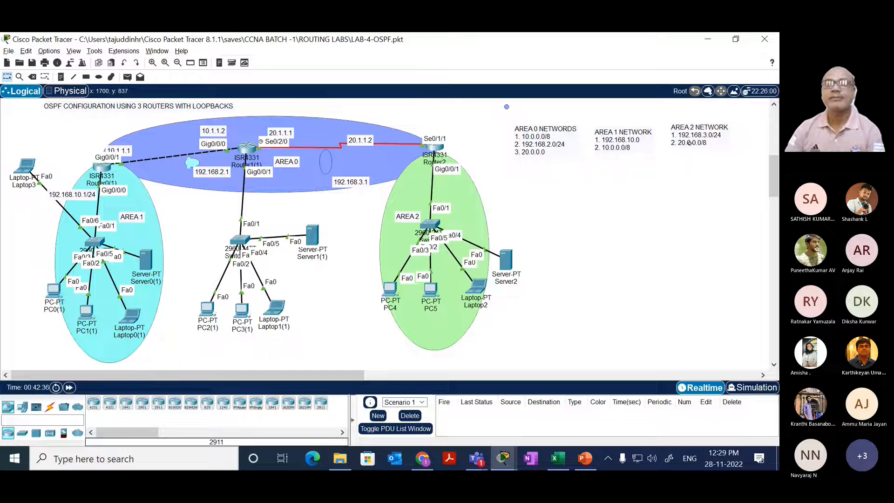
pyautogui.moveTo(691, 139); pyautogui.dragTo(691, 144)
pyautogui.click(648, 179)
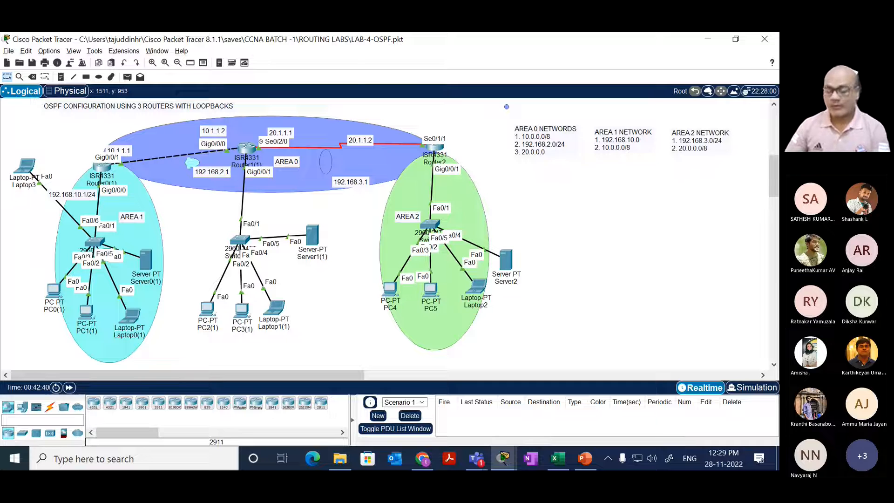
# Step: Switch to the Batch 1 - CCNA Training meeting window in Microsoft Teams
pyautogui.moveTo(476, 458)
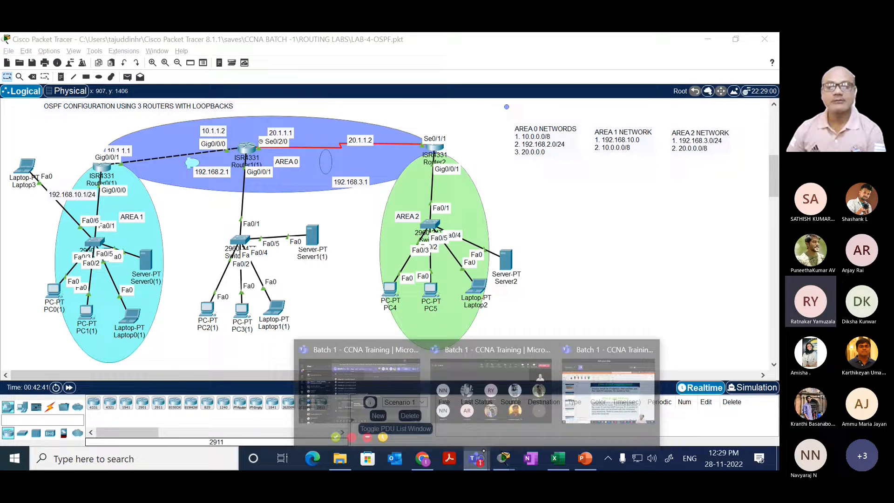
pyautogui.click(480, 378)
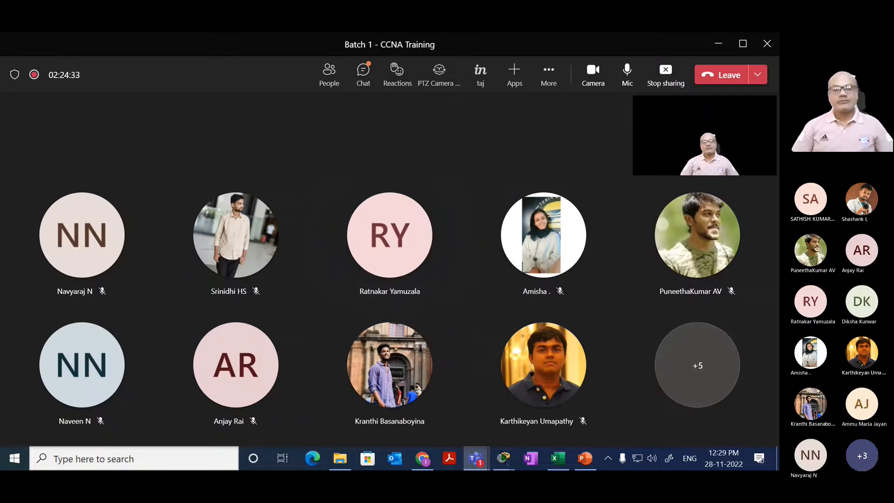
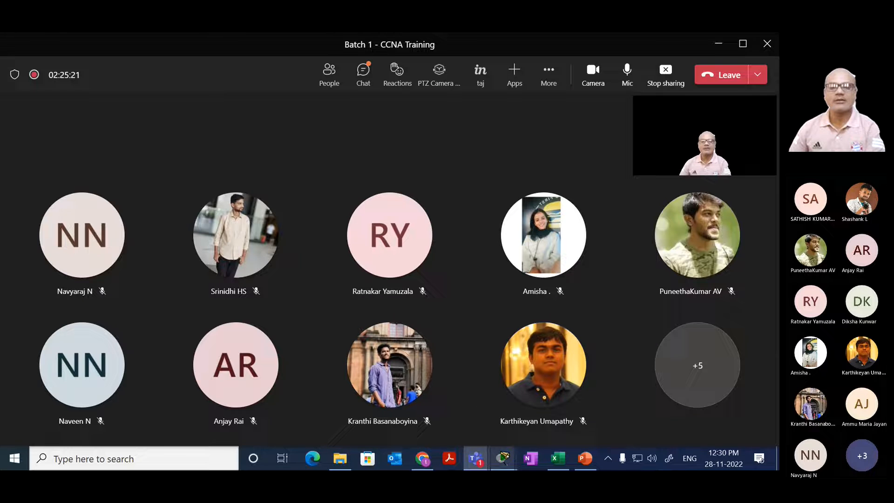
# Step: Switch to the Cisco Packet Tracer window showing the LAB-4-OSPF topology
pyautogui.click(503, 458)
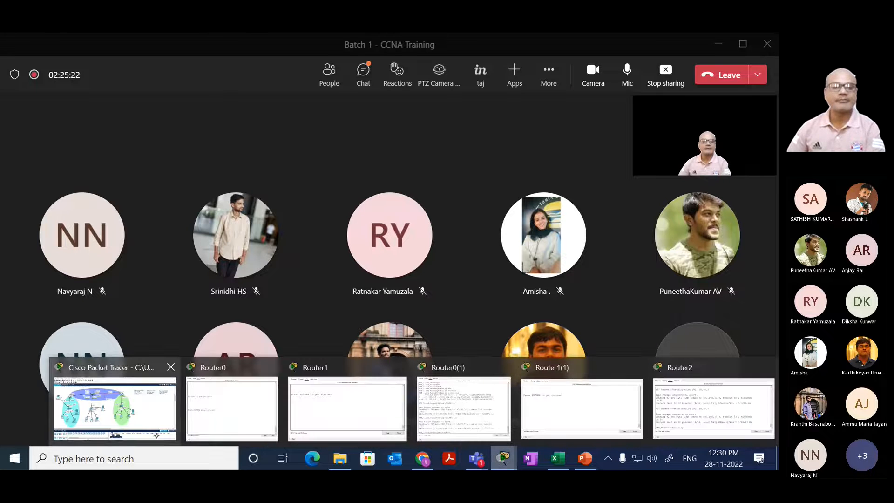
pyautogui.click(115, 408)
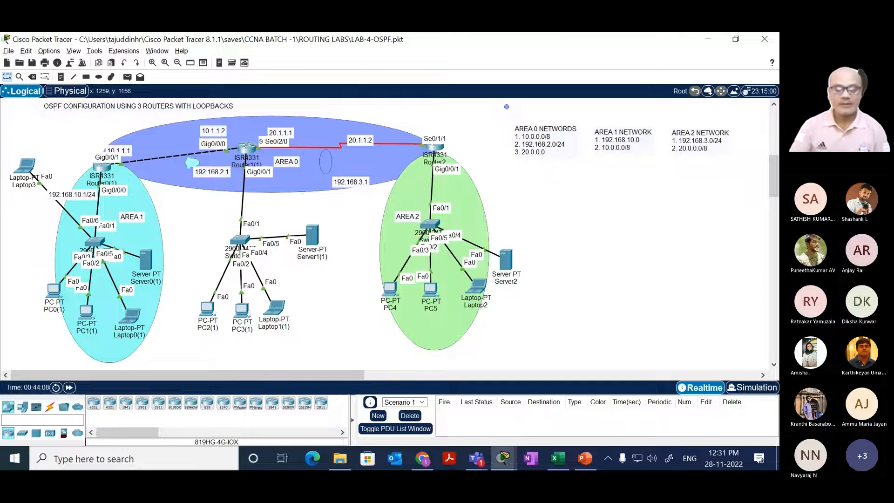
# Step: Switch to the CISCO ROUTING notes in OneNote and find the OSPF AREA 0 diagram with routers R1, R2 and R3
pyautogui.hotkey('alt', 'Tab')
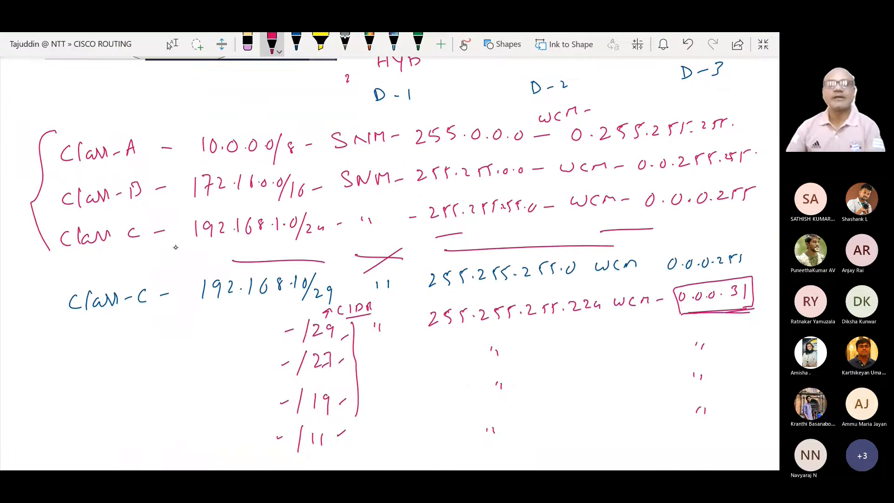
pyautogui.click(172, 44)
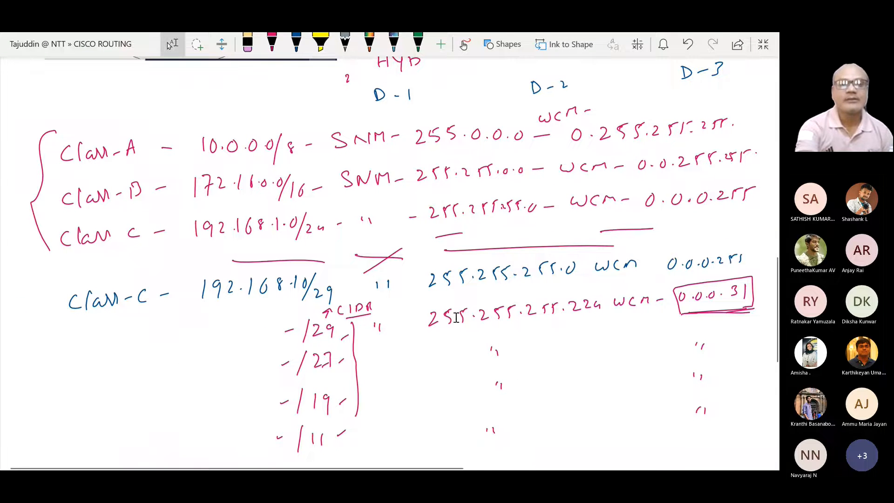
pyautogui.scroll(5, 428, 298)
pyautogui.scroll(6, 428, 298)
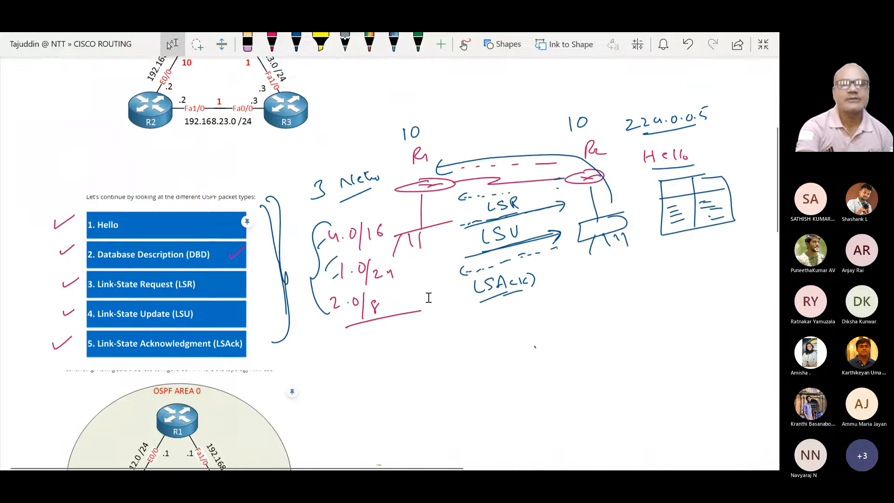
pyautogui.scroll(-3, 428, 298)
pyautogui.scroll(-4, 428, 298)
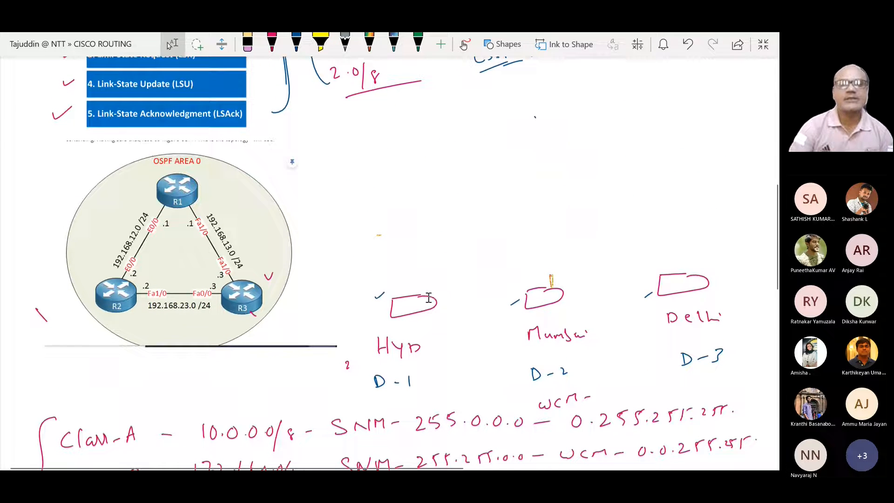
# Step: Erase the old red tick beside R3 and the stray stroke outside the OSPF AREA 0 diagram near R2
pyautogui.click(272, 43)
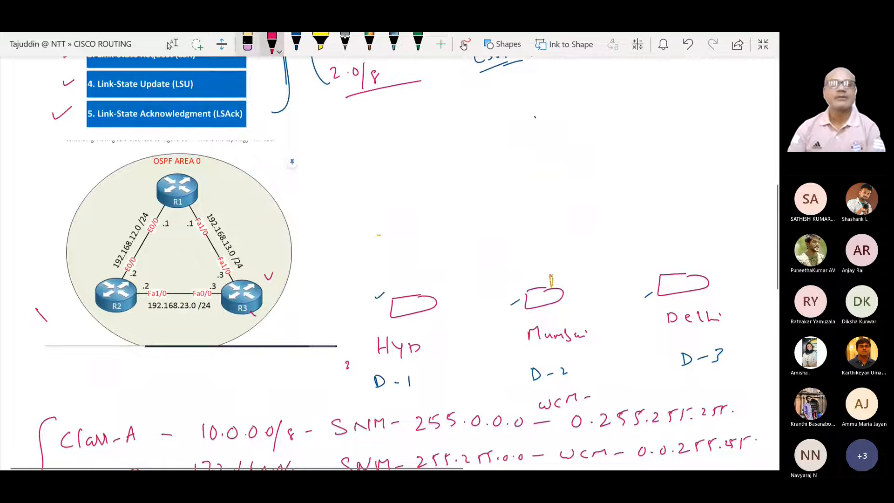
pyautogui.click(248, 44)
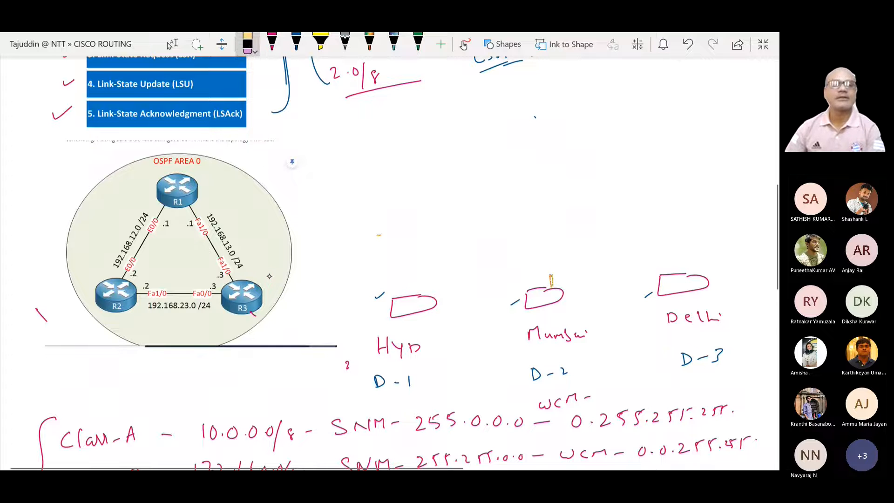
pyautogui.click(44, 314)
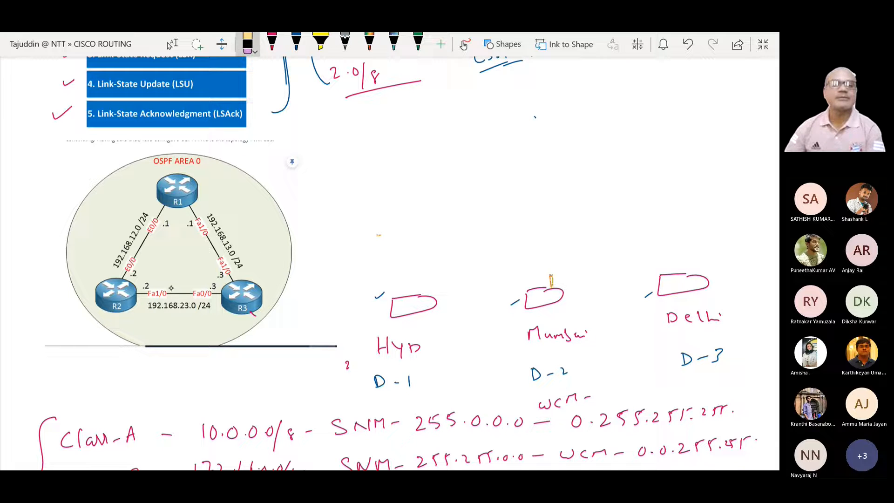
# Step: In red ink, cross out the R2–R3 link and ring both R1 links and the OSPF AREA 0 label
pyautogui.click(272, 43)
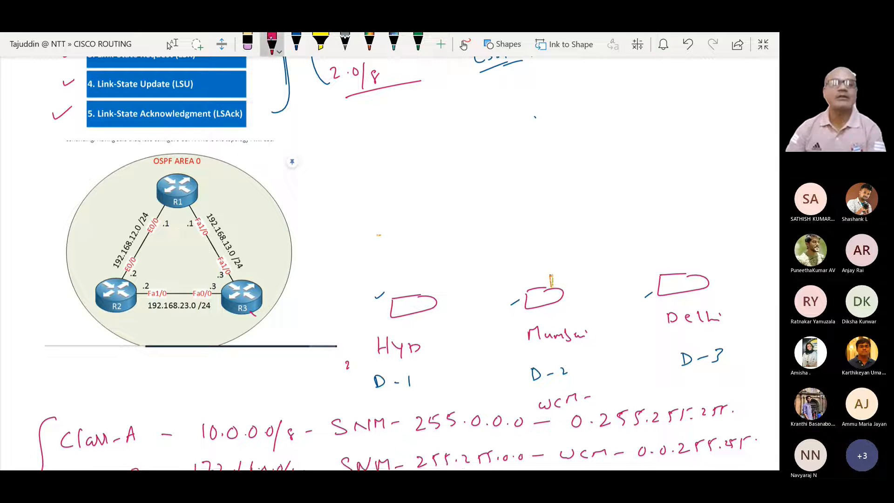
pyautogui.moveTo(168, 292)
pyautogui.mouseDown()
pyautogui.moveTo(193, 304)
pyautogui.moveTo(173, 316)
pyautogui.mouseUp()
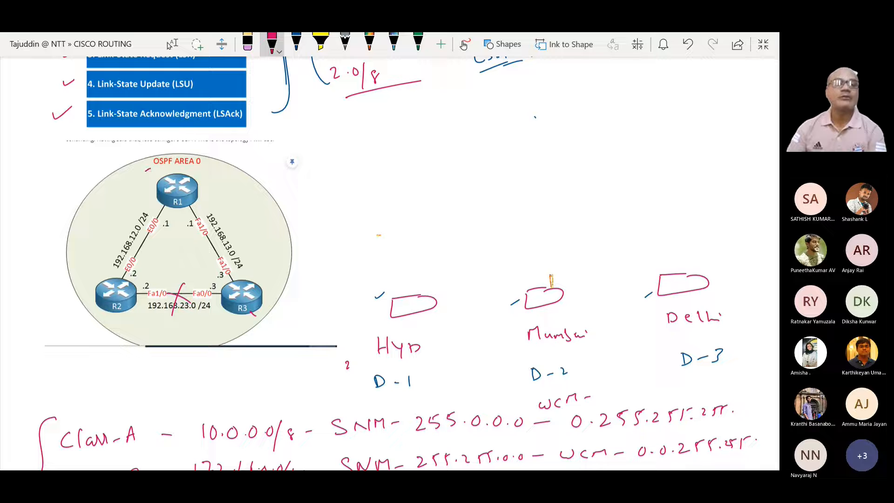
pyautogui.moveTo(149, 170)
pyautogui.mouseDown()
pyautogui.moveTo(116, 218)
pyautogui.moveTo(119, 267)
pyautogui.moveTo(215, 279)
pyautogui.moveTo(246, 243)
pyautogui.moveTo(180, 173)
pyautogui.moveTo(151, 182)
pyautogui.mouseUp()
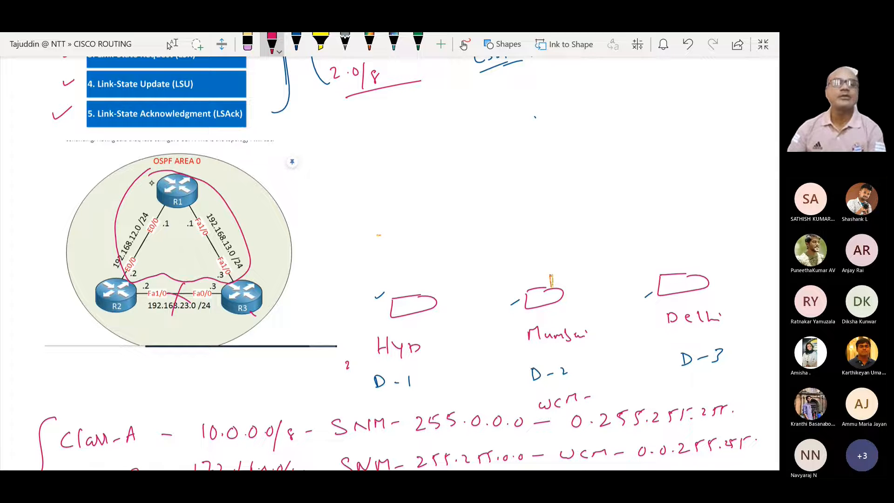
pyautogui.moveTo(197, 162)
pyautogui.mouseDown()
pyautogui.moveTo(197, 152)
pyautogui.moveTo(155, 153)
pyautogui.moveTo(150, 174)
pyautogui.moveTo(202, 150)
pyautogui.moveTo(184, 149)
pyautogui.mouseUp()
pyautogui.moveTo(223, 242); pyautogui.dragTo(228, 247)
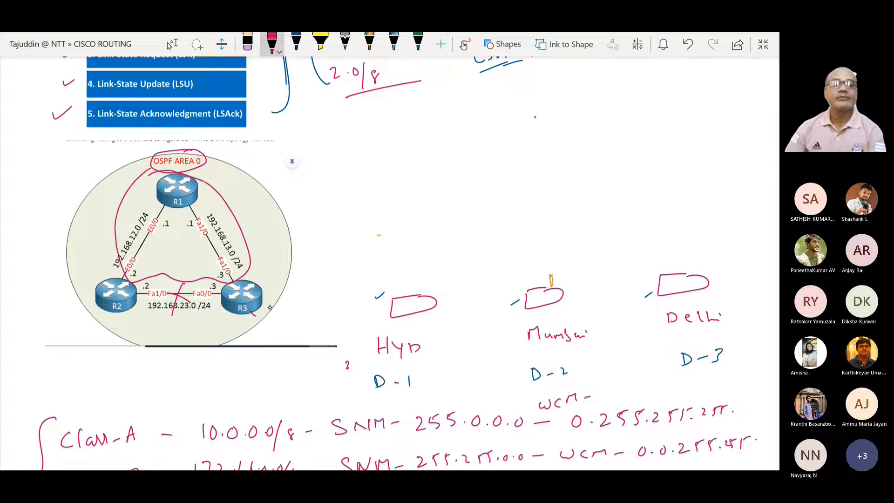
# Step: Draw red outward strokes at R2 and R3 and curved arrows from them to the R1 links
pyautogui.moveTo(263, 307); pyautogui.dragTo(292, 317)
pyautogui.moveTo(97, 306)
pyautogui.mouseDown()
pyautogui.moveTo(85, 339)
pyautogui.moveTo(66, 287)
pyautogui.moveTo(95, 237)
pyautogui.moveTo(126, 229)
pyautogui.mouseUp()
pyautogui.moveTo(276, 309)
pyautogui.mouseDown()
pyautogui.moveTo(289, 272)
pyautogui.moveTo(247, 239)
pyautogui.mouseUp()
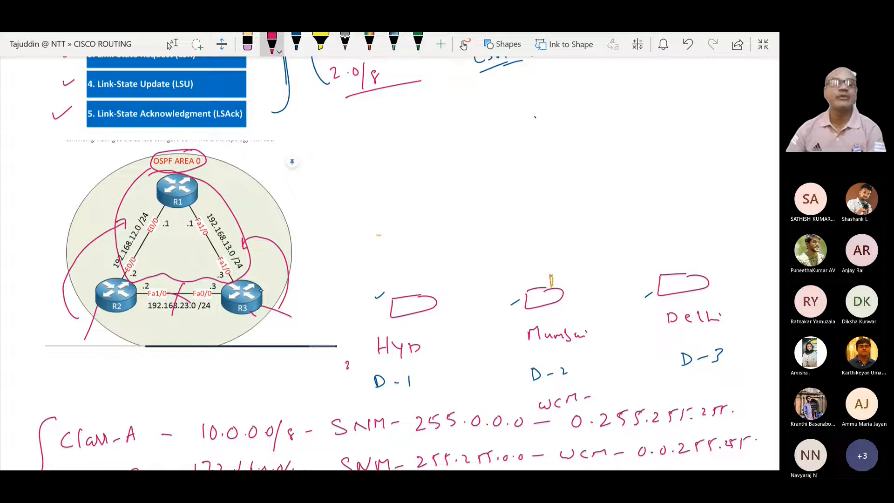
# Step: Write DR beside R1, 0/1 by the R3 link and 0/2 by the R2 link, with red arrows back to R3 and R2
pyautogui.moveTo(223, 169)
pyautogui.mouseDown()
pyautogui.moveTo(225, 185)
pyautogui.moveTo(251, 172)
pyautogui.moveTo(257, 179)
pyautogui.mouseUp()
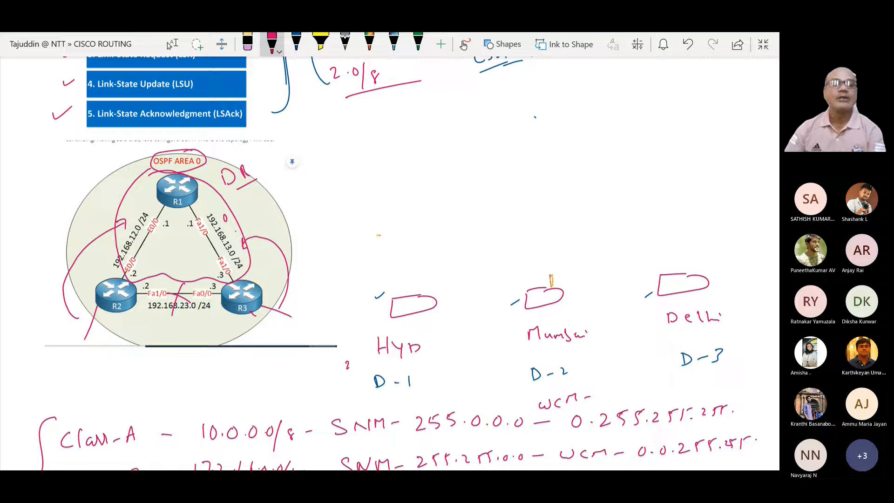
pyautogui.moveTo(236, 231)
pyautogui.mouseDown()
pyautogui.moveTo(263, 251)
pyautogui.moveTo(259, 275)
pyautogui.mouseUp()
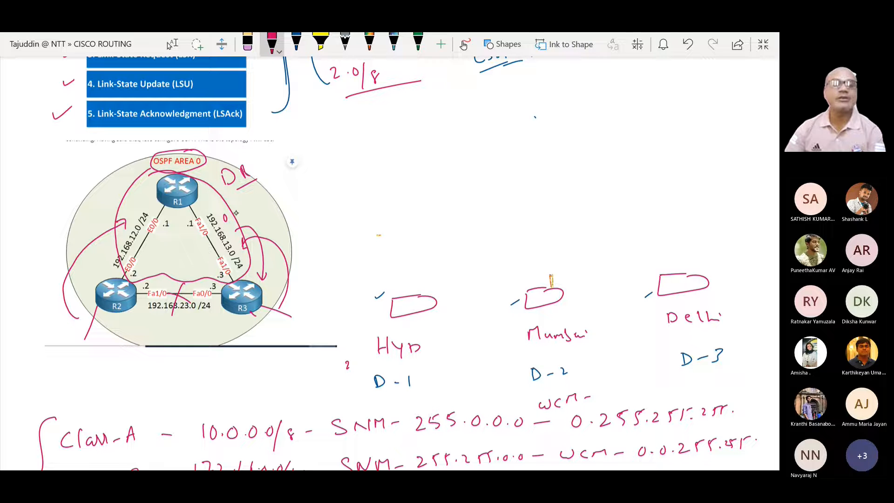
pyautogui.moveTo(234, 205)
pyautogui.mouseDown()
pyautogui.moveTo(236, 226)
pyautogui.moveTo(248, 214)
pyautogui.mouseUp()
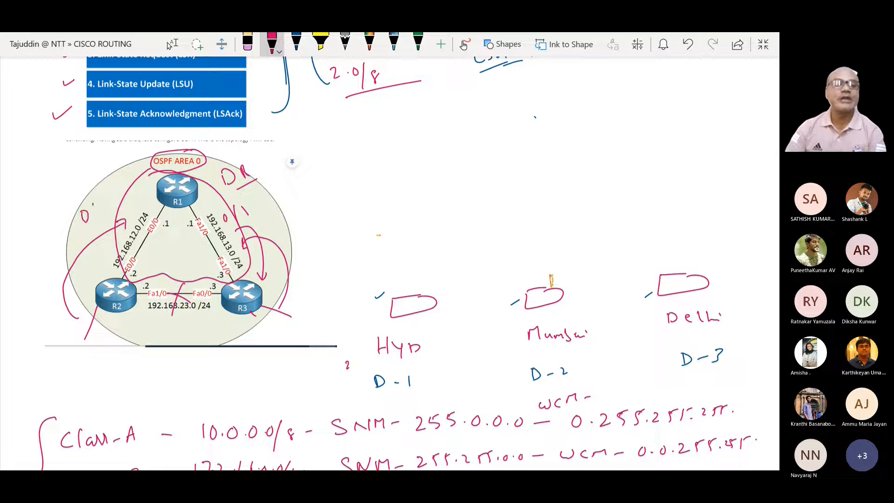
pyautogui.moveTo(95, 207)
pyautogui.mouseDown()
pyautogui.moveTo(95, 227)
pyautogui.moveTo(110, 224)
pyautogui.mouseUp()
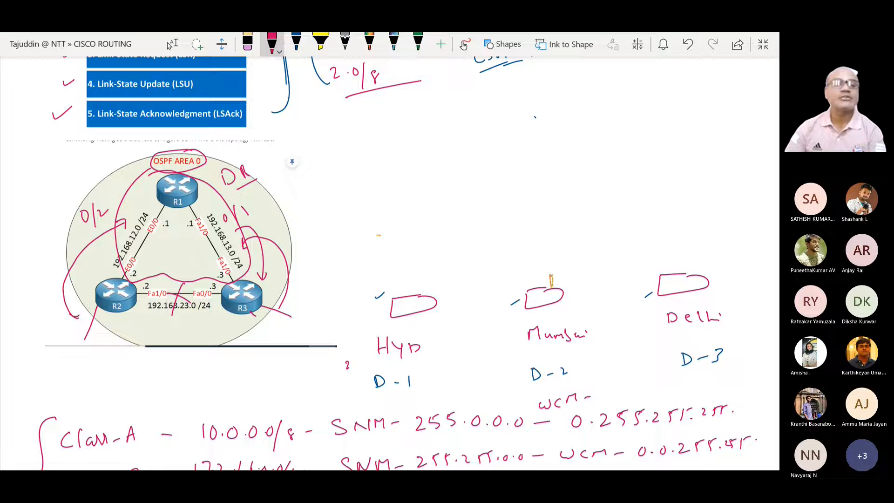
pyautogui.moveTo(68, 313)
pyautogui.mouseDown()
pyautogui.moveTo(73, 248)
pyautogui.moveTo(127, 195)
pyautogui.mouseUp()
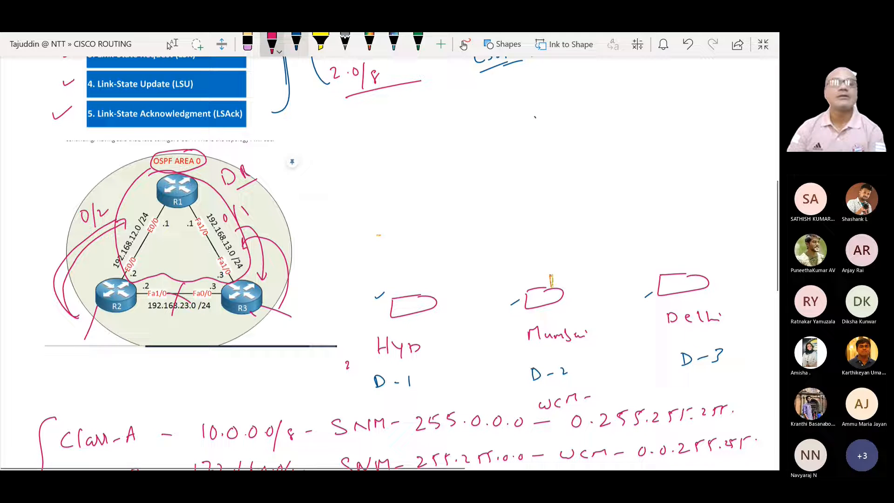
# Step: In blue ink, draw an arrow up from R2 and cross out the red paths on the R2 and R3 sides
pyautogui.click(297, 43)
pyautogui.moveTo(142, 300); pyautogui.dragTo(145, 264)
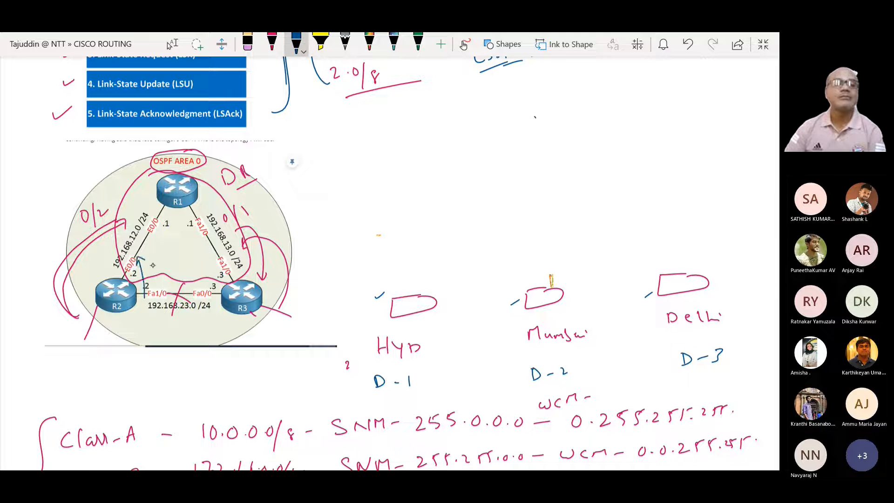
pyautogui.moveTo(69, 243)
pyautogui.mouseDown()
pyautogui.moveTo(97, 253)
pyautogui.moveTo(82, 264)
pyautogui.mouseUp()
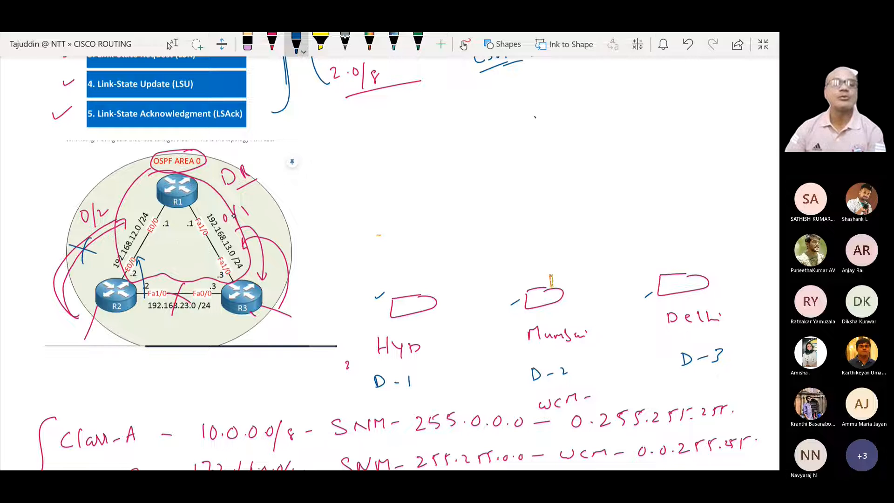
pyautogui.moveTo(238, 227)
pyautogui.mouseDown()
pyautogui.moveTo(255, 224)
pyautogui.moveTo(246, 237)
pyautogui.mouseUp()
# Step: Write and underline "Virtual-link" beside the diagram and draw two blue arrows from R2 to R3
pyautogui.moveTo(290, 187)
pyautogui.mouseDown()
pyautogui.moveTo(292, 195)
pyautogui.moveTo(302, 185)
pyautogui.moveTo(325, 185)
pyautogui.mouseUp()
pyautogui.moveTo(334, 174)
pyautogui.mouseDown()
pyautogui.moveTo(328, 186)
pyautogui.moveTo(346, 179)
pyautogui.moveTo(327, 176)
pyautogui.moveTo(393, 145)
pyautogui.mouseUp()
pyautogui.moveTo(324, 215); pyautogui.dragTo(387, 160)
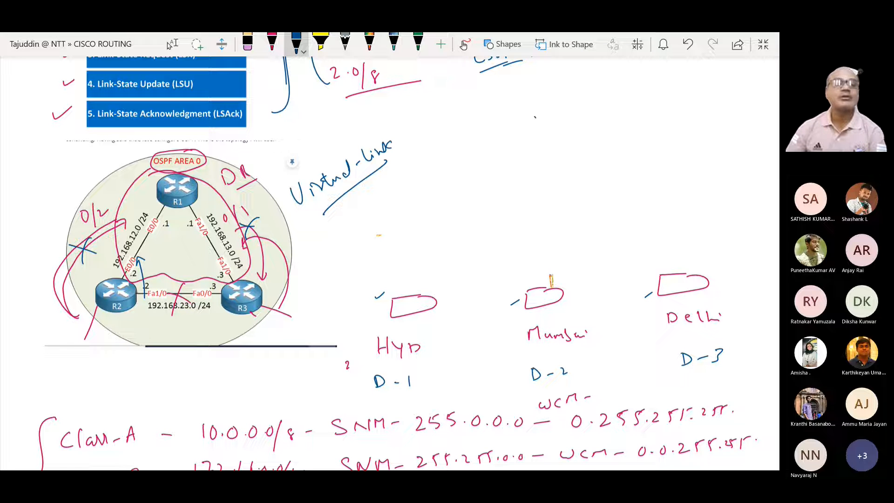
pyautogui.moveTo(138, 292)
pyautogui.mouseDown()
pyautogui.moveTo(217, 273)
pyautogui.moveTo(216, 283)
pyautogui.mouseUp()
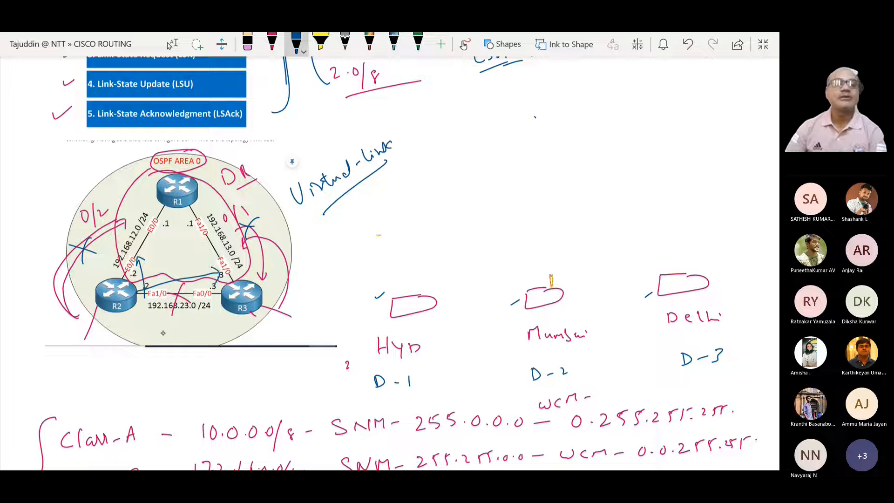
pyautogui.moveTo(129, 315); pyautogui.dragTo(222, 301)
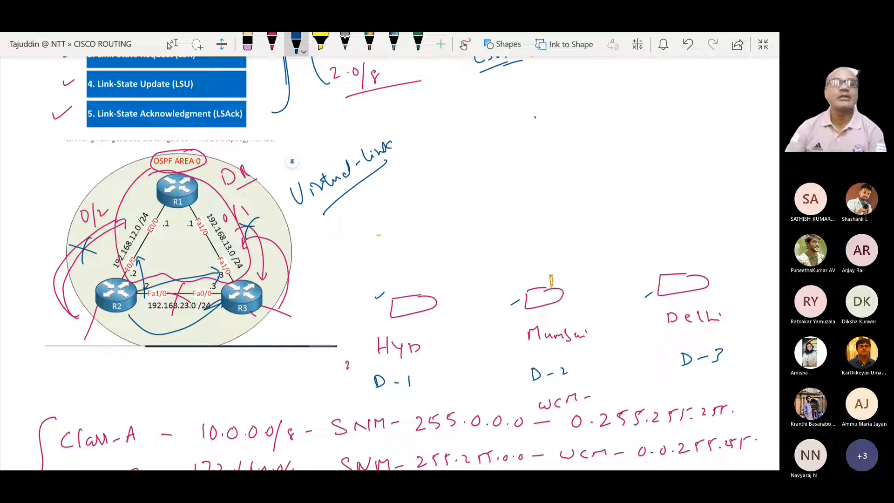
# Step: Erase the red and blue annotations on the OSPF AREA 0 diagram and the Virtual-link note beside it
pyautogui.click(248, 45)
pyautogui.moveTo(227, 207)
pyautogui.mouseDown()
pyautogui.moveTo(159, 336)
pyautogui.moveTo(88, 216)
pyautogui.moveTo(114, 221)
pyautogui.moveTo(222, 177)
pyautogui.moveTo(328, 217)
pyautogui.moveTo(214, 311)
pyautogui.moveTo(109, 344)
pyautogui.moveTo(276, 273)
pyautogui.moveTo(238, 283)
pyautogui.moveTo(195, 233)
pyautogui.mouseUp()
pyautogui.moveTo(241, 110); pyautogui.dragTo(377, 74)
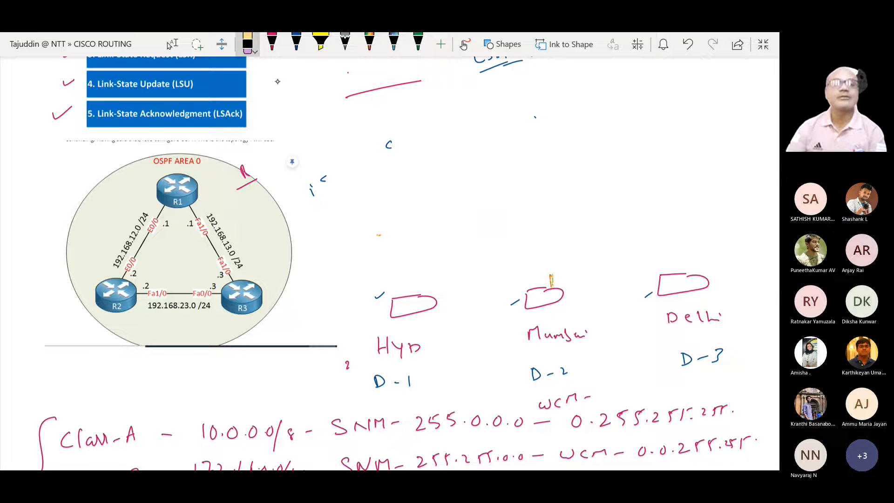
# Step: In blue ink, draw a double-headed arrow under the R2–R3 link and write A 0 beside the R1–R2 link
pyautogui.click(296, 47)
pyautogui.moveTo(139, 316); pyautogui.dragTo(213, 314)
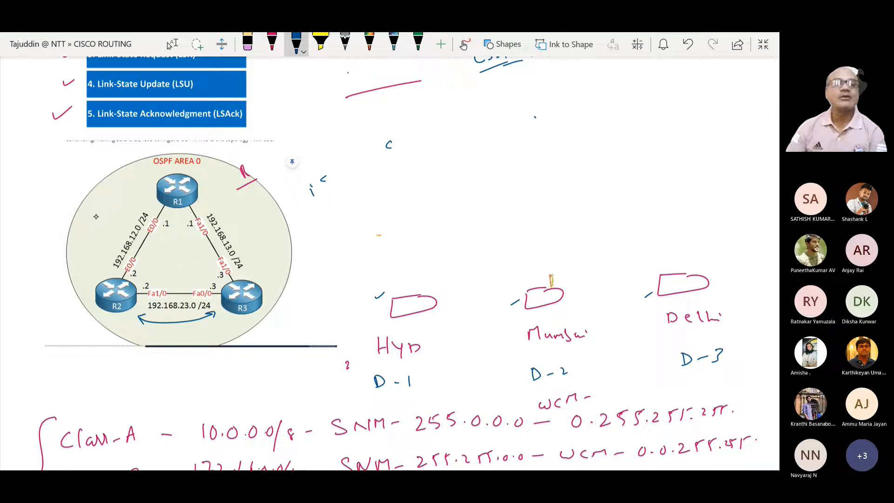
pyautogui.moveTo(96, 222)
pyautogui.mouseDown()
pyautogui.moveTo(102, 206)
pyautogui.moveTo(107, 220)
pyautogui.mouseUp()
pyautogui.moveTo(98, 215); pyautogui.dragTo(117, 202)
# Step: Write A 0 and A 2 beside the R1–R3 link and A 1 on the R2 side, erasing the extra 1 before the 2
pyautogui.moveTo(249, 227)
pyautogui.mouseDown()
pyautogui.moveTo(252, 210)
pyautogui.moveTo(256, 227)
pyautogui.mouseUp()
pyautogui.moveTo(250, 220); pyautogui.dragTo(255, 218)
pyautogui.moveTo(273, 205)
pyautogui.mouseDown()
pyautogui.moveTo(240, 240)
pyautogui.moveTo(266, 254)
pyautogui.mouseUp()
pyautogui.moveTo(258, 249); pyautogui.dragTo(300, 230)
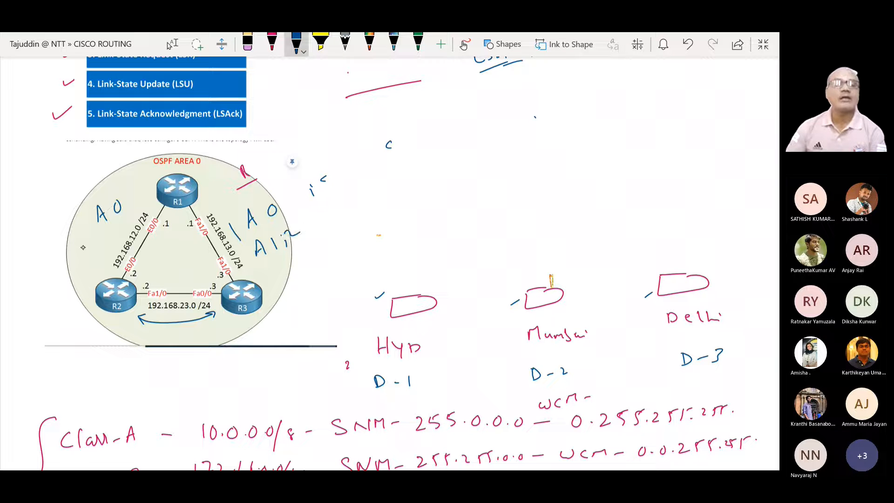
pyautogui.moveTo(78, 250); pyautogui.dragTo(93, 241)
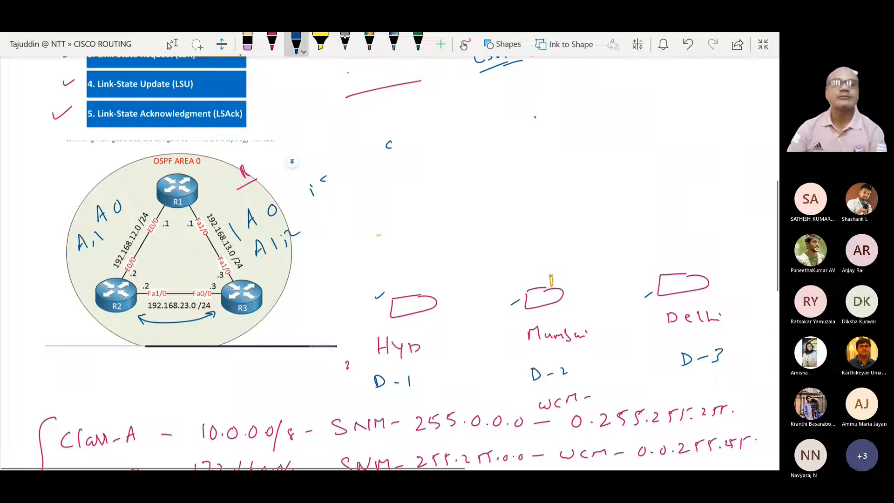
pyautogui.click(247, 43)
pyautogui.moveTo(287, 242); pyautogui.dragTo(276, 244)
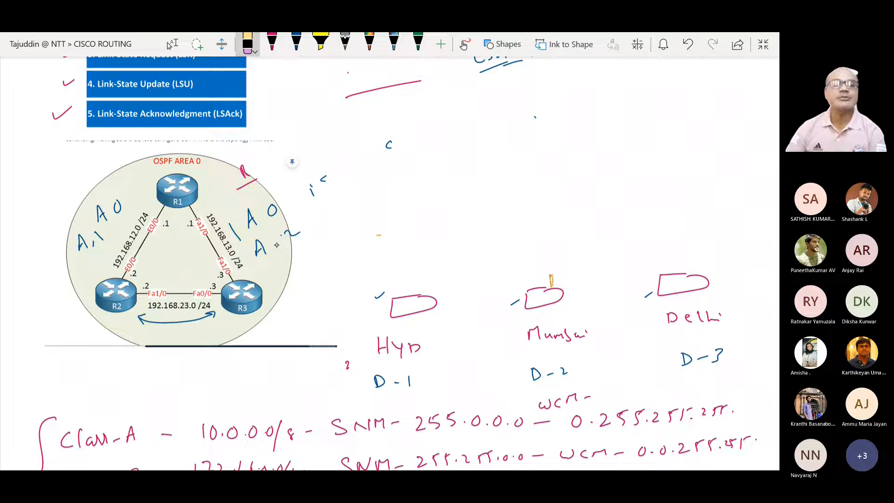
# Step: Add red ticks beside the Link-State Update (LSU) and Link-State Acknowledgment (LSAck) entries in the packet type list
pyautogui.click(272, 42)
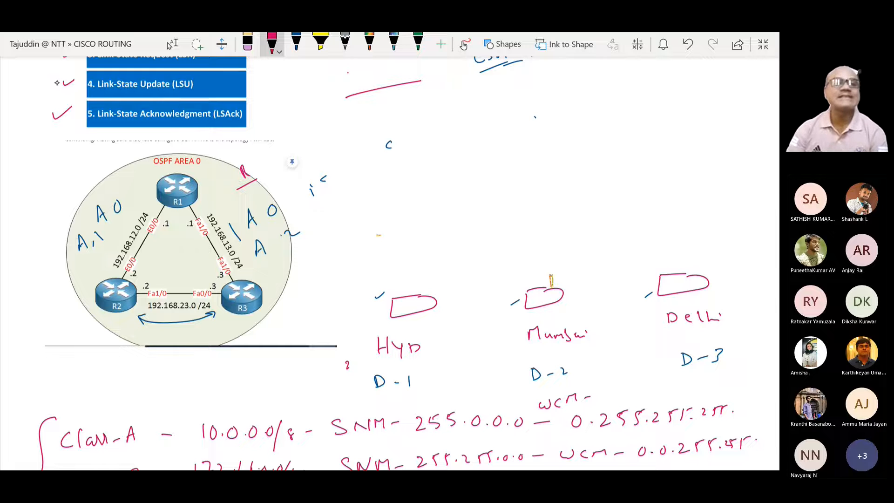
pyautogui.moveTo(54, 81); pyautogui.dragTo(80, 71)
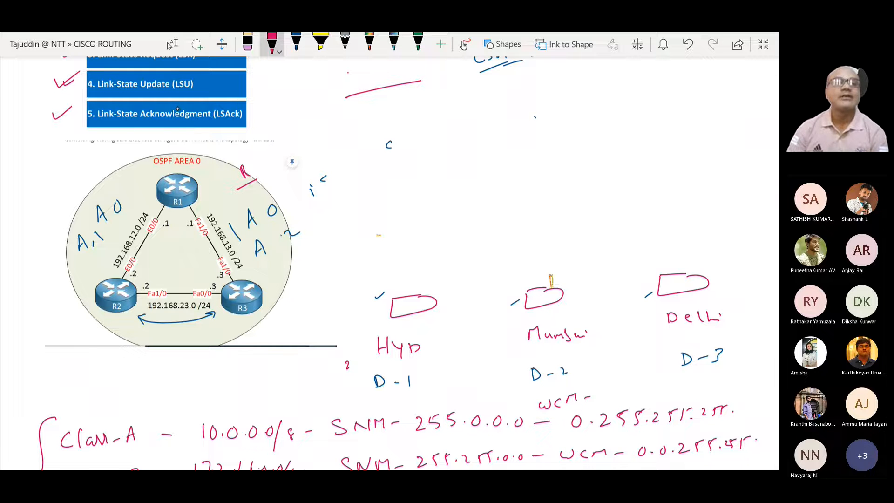
pyautogui.moveTo(254, 113); pyautogui.dragTo(274, 105)
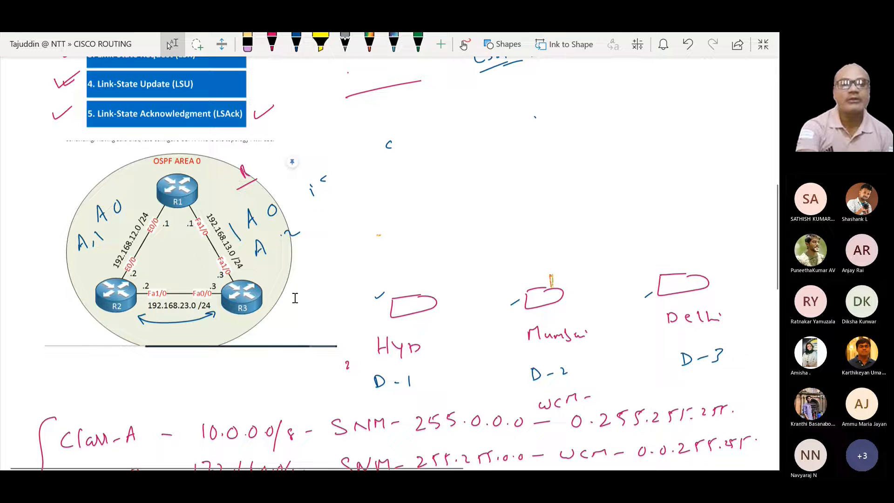
# Step: Leave inking and switch back to the LAB-4-OSPF topology in Cisco Packet Tracer
pyautogui.scroll(2, 488, 225)
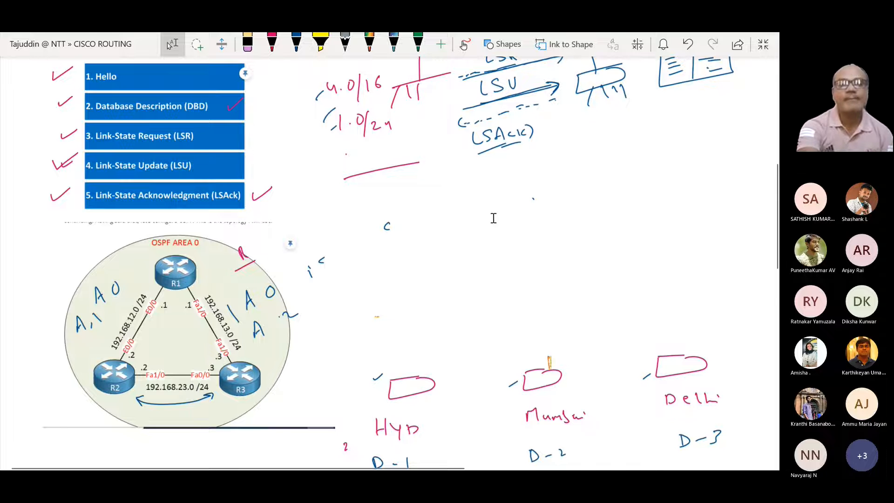
pyautogui.scroll(-3, 491, 215)
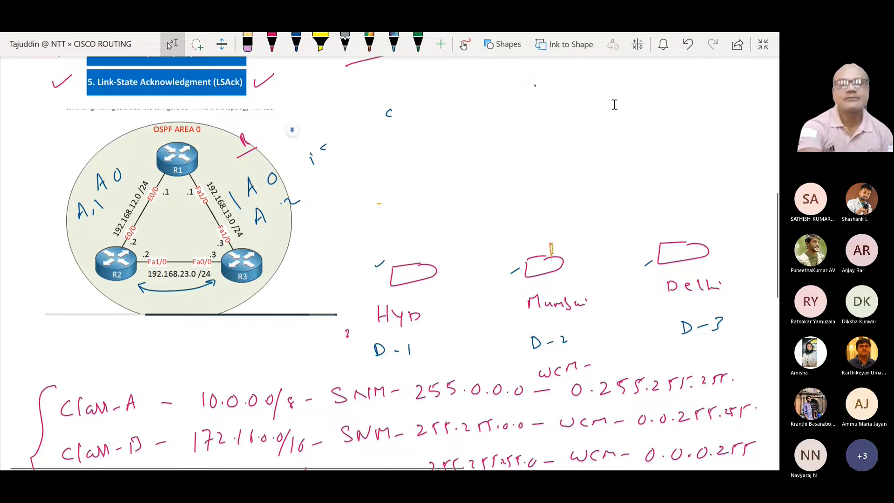
pyautogui.hotkey('alt', 'Tab')
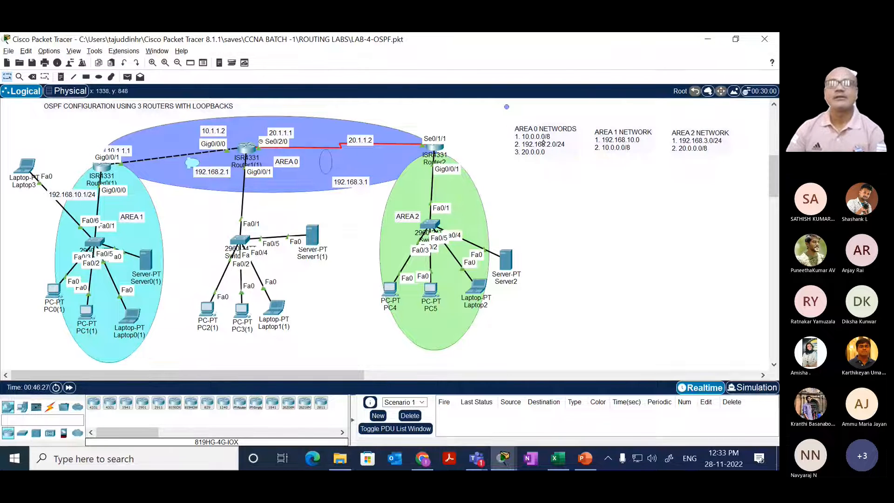
# Step: Move the Area 0, Area 1 and Area 2 network notes closer to the topology and save the lab file
pyautogui.moveTo(542, 143); pyautogui.dragTo(530, 144)
pyautogui.moveTo(644, 146); pyautogui.dragTo(634, 141)
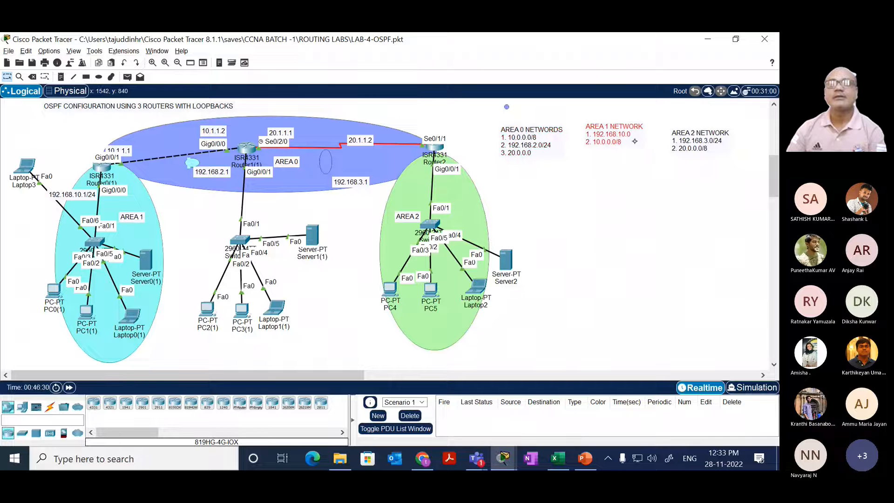
pyautogui.moveTo(697, 141); pyautogui.dragTo(690, 131)
pyautogui.click(638, 176)
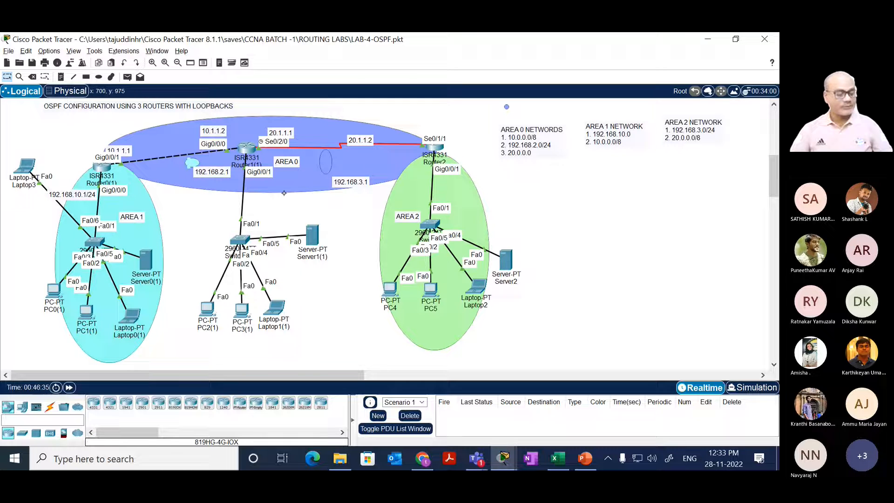
pyautogui.hotkey('ctrl', 's')
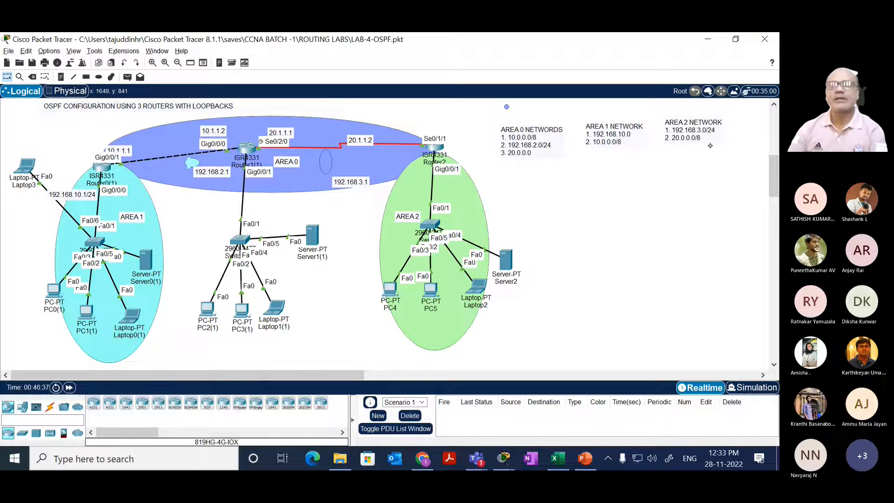
# Step: Open Router0(1)'s command line, submit the stray plus signs at the prompt, and fast-forward the simulation time
pyautogui.moveTo(775, 179)
pyautogui.mouseDown()
pyautogui.moveTo(771, 339)
pyautogui.moveTo(776, 139)
pyautogui.moveTo(776, 201)
pyautogui.moveTo(777, 145)
pyautogui.moveTo(777, 176)
pyautogui.mouseUp()
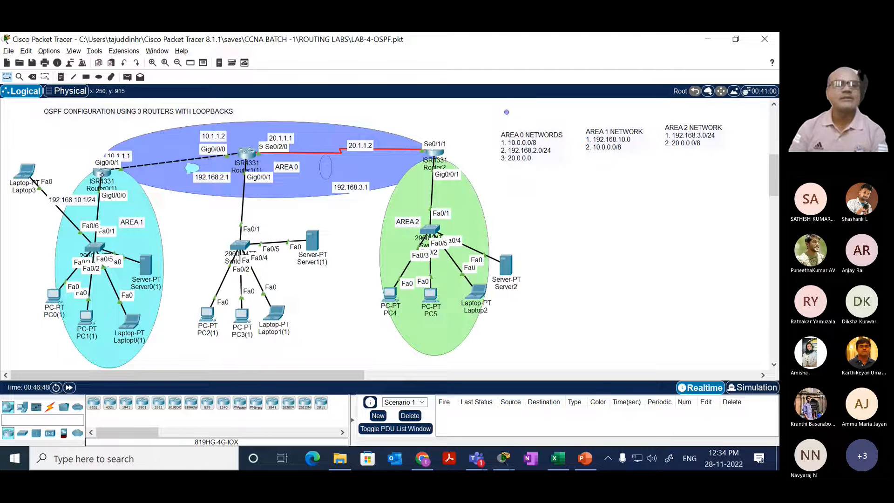
pyautogui.click(102, 174)
pyautogui.moveTo(363, 203); pyautogui.dragTo(381, 191)
pyautogui.press('Return')
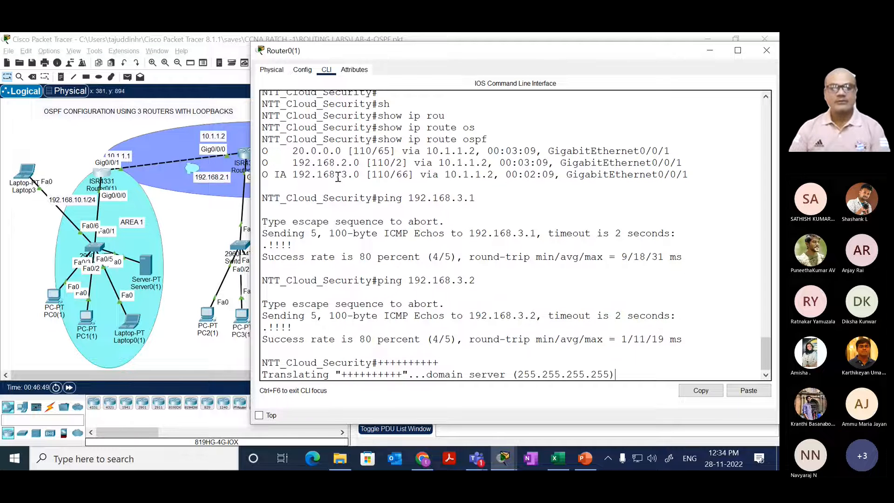
pyautogui.click(75, 394)
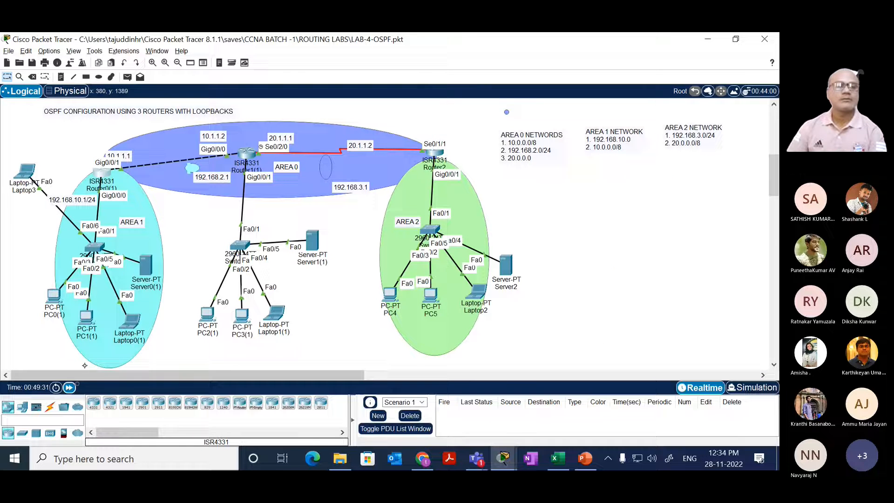
# Step: Reopen Router0(1)'s command line and display its OSPF routes with show ip route ospf
pyautogui.click(101, 174)
pyautogui.moveTo(263, 256); pyautogui.dragTo(323, 281)
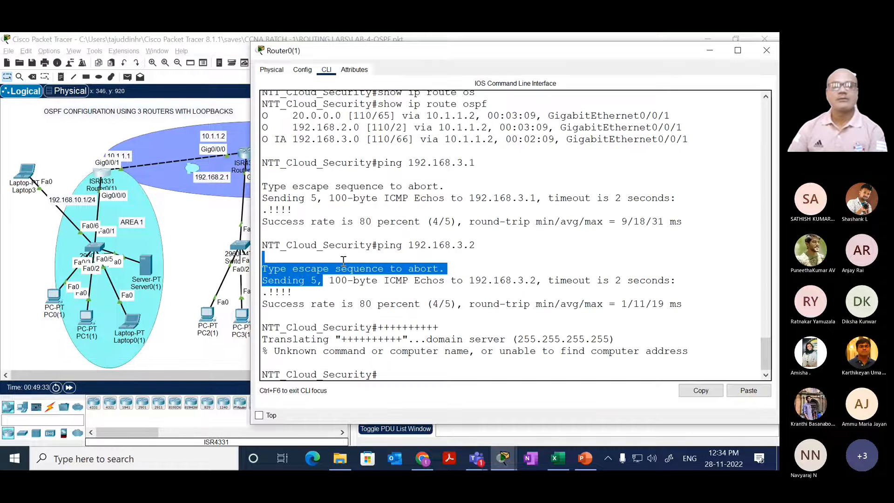
pyautogui.press('Return')
pyautogui.press('Return')
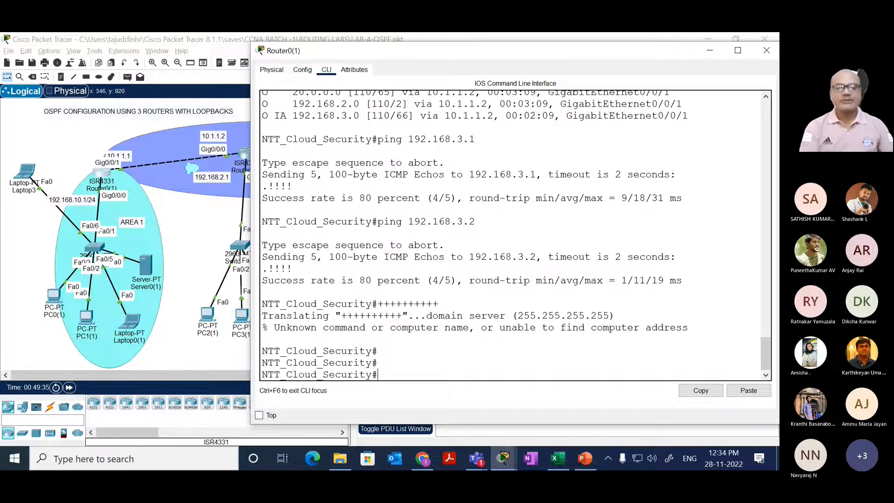
pyautogui.press('Up')
pyautogui.press('Up')
pyautogui.press('Up')
pyautogui.press('Up')
pyautogui.press('Up')
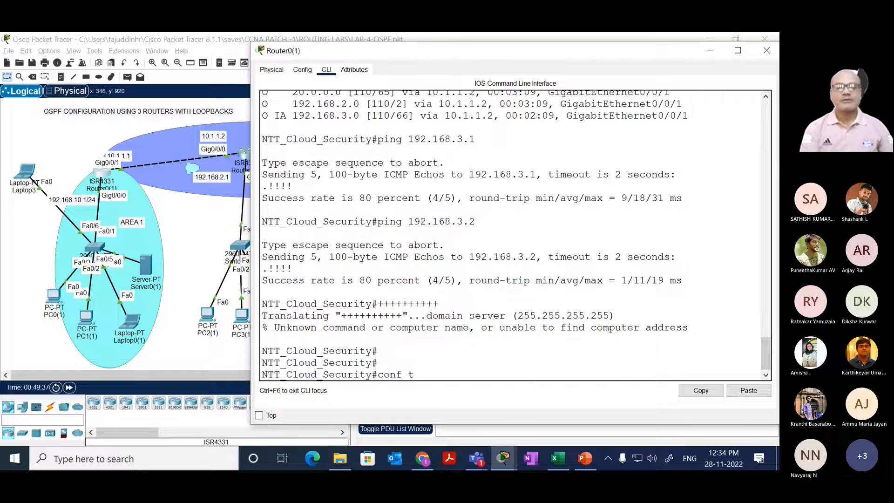
pyautogui.press('Return')
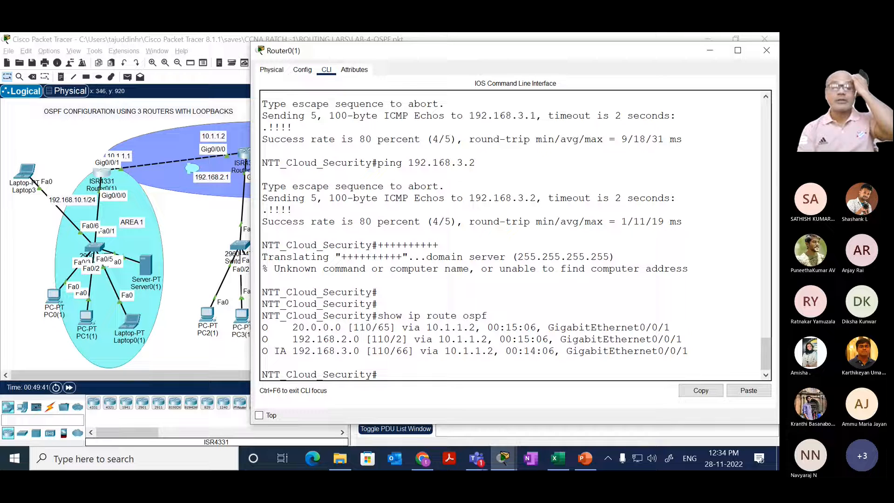
# Step: Run show ip int brief on Router0(1) and highlight the addresses of Loopback1 to Loopback4
pyautogui.write('SH')
pyautogui.press('Tab')
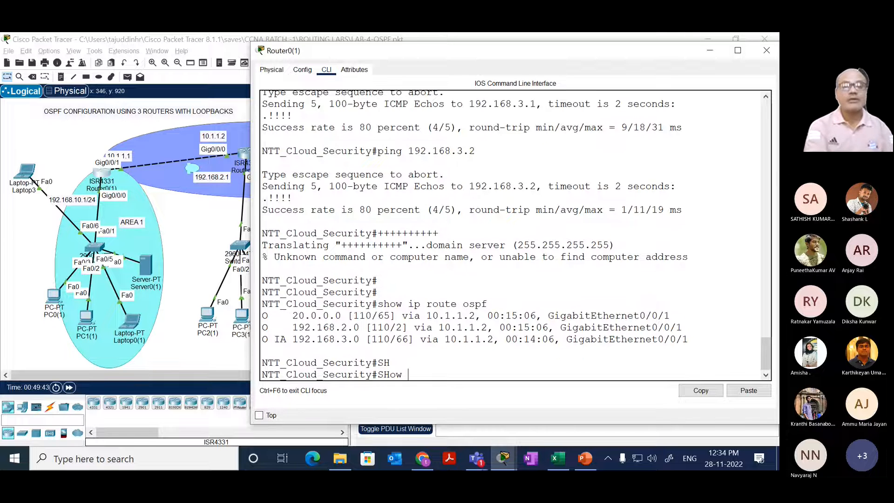
pyautogui.write('ip rou')
pyautogui.press('Tab')
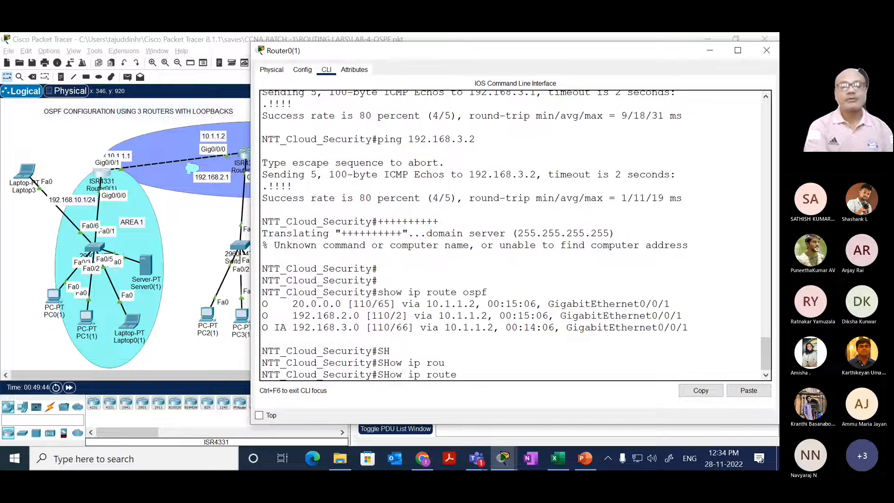
pyautogui.write('os')
pyautogui.press('BackSpace')
pyautogui.press('BackSpace')
pyautogui.press('BackSpace')
pyautogui.press('BackSpace')
pyautogui.press('BackSpace')
pyautogui.press('BackSpace')
pyautogui.press('BackSpace')
pyautogui.press('BackSpace')
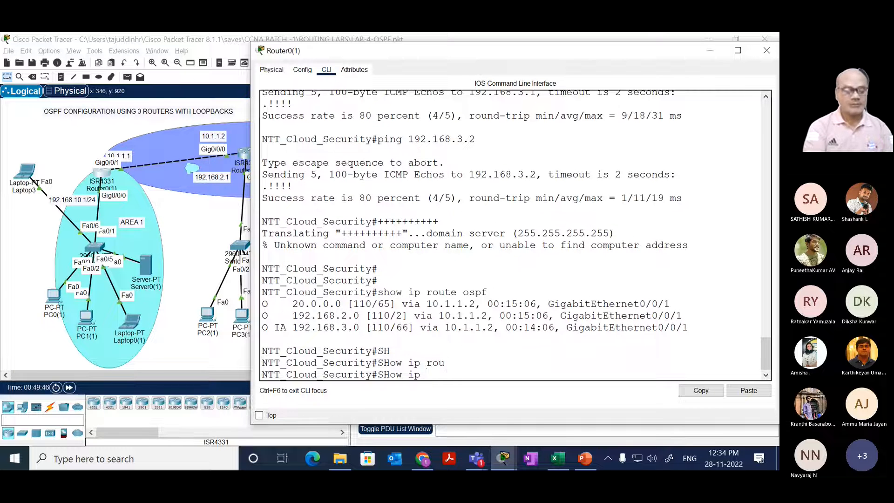
pyautogui.write('int bri')
pyautogui.press('Tab')
pyautogui.press('Return')
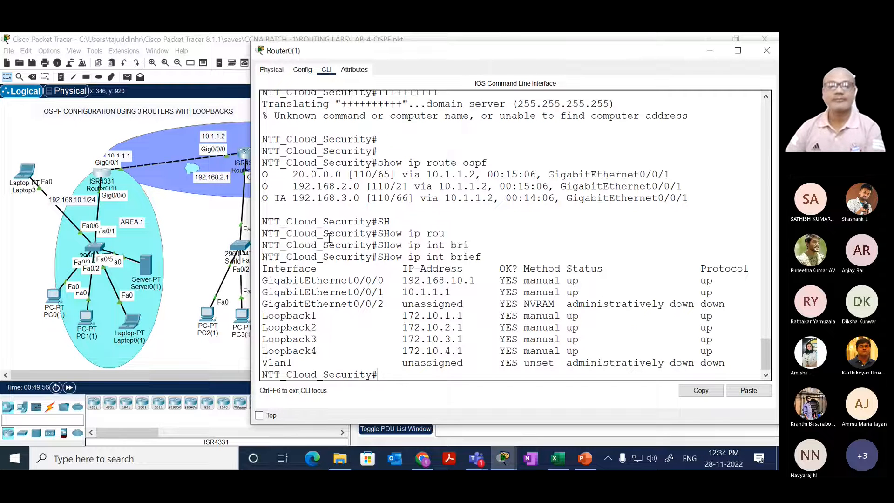
pyautogui.moveTo(397, 315); pyautogui.dragTo(467, 351)
# Step: Glance at Router1(1)'s command line, return to Router0(1) and rerun show ip int brief
pyautogui.click(216, 234)
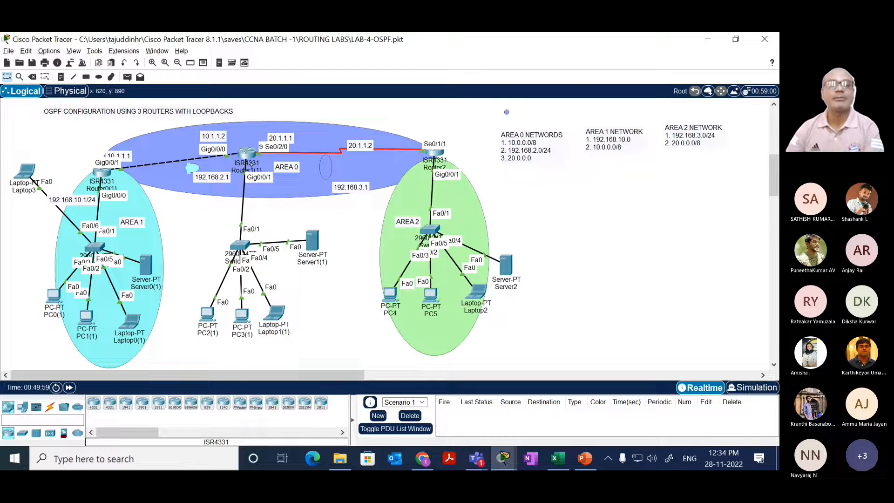
pyautogui.click(245, 153)
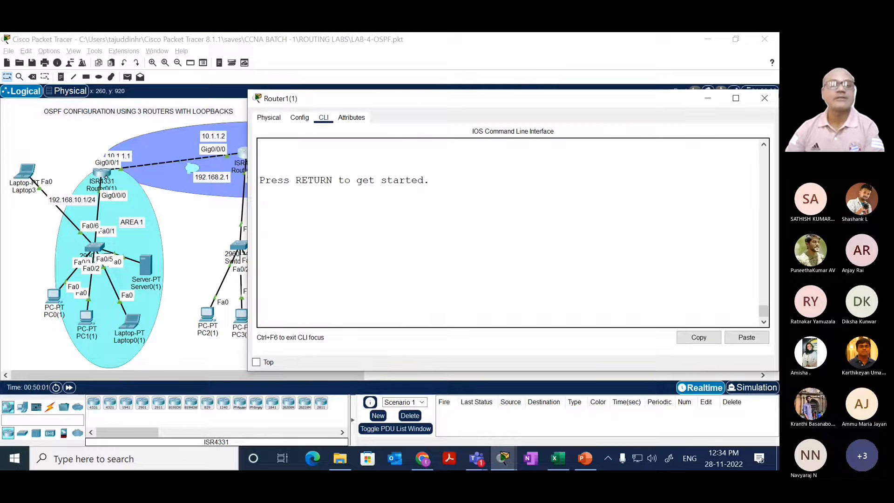
pyautogui.click(105, 172)
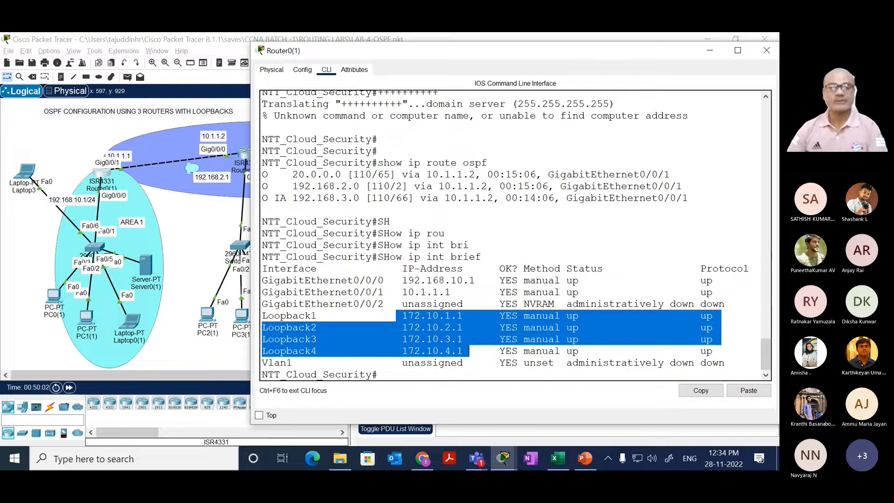
pyautogui.press('Return')
pyautogui.press('Return')
pyautogui.press('Up')
pyautogui.press('Return')
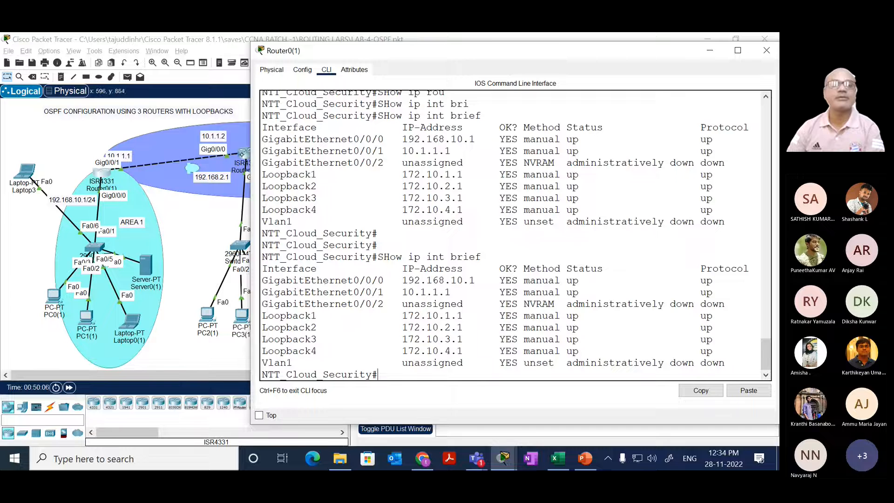
# Step: Open Router1(1)'s command line and enter privileged EXEC mode with enable
pyautogui.click(245, 155)
pyautogui.press('Return')
pyautogui.press('Return')
pyautogui.press('Return')
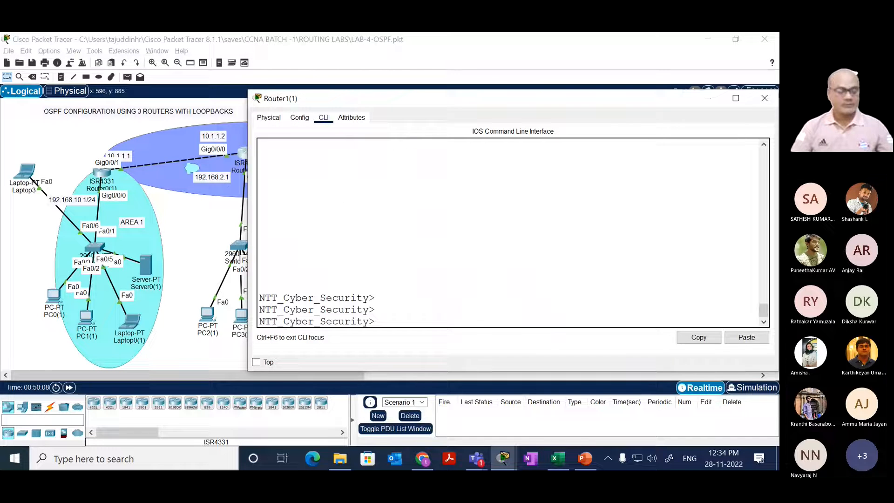
pyautogui.write('en')
pyautogui.press('Tab')
pyautogui.press('Return')
# Step: Display Router1(1)'s interface addresses and status with sh ip int brief
pyautogui.write('sh')
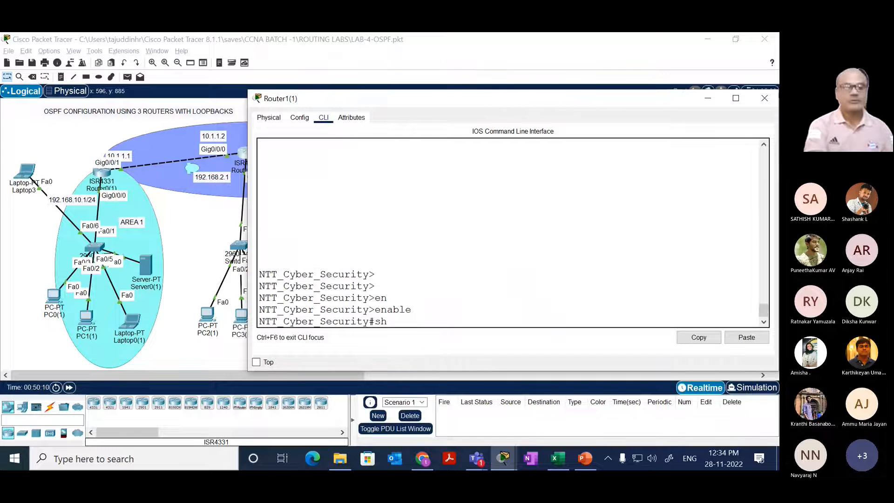
pyautogui.write(' uor')
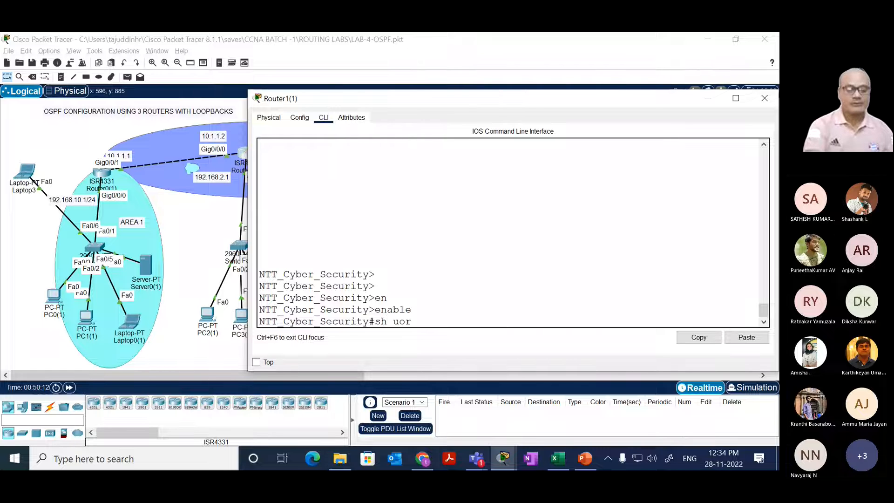
pyautogui.press('BackSpace')
pyautogui.press('BackSpace')
pyautogui.press('BackSpace')
pyautogui.press('BackSpace')
pyautogui.write('iprou')
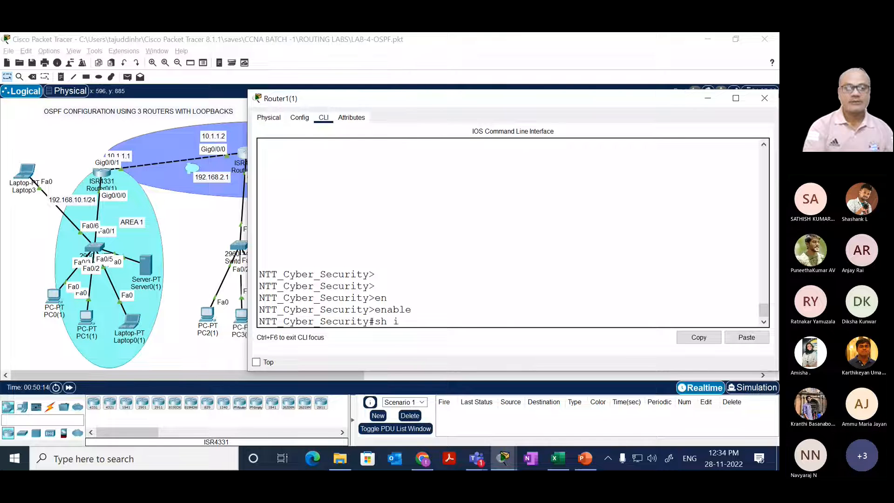
pyautogui.press('Tab')
pyautogui.press('BackSpace')
pyautogui.press('BackSpace')
pyautogui.press('BackSpace')
pyautogui.write('rou')
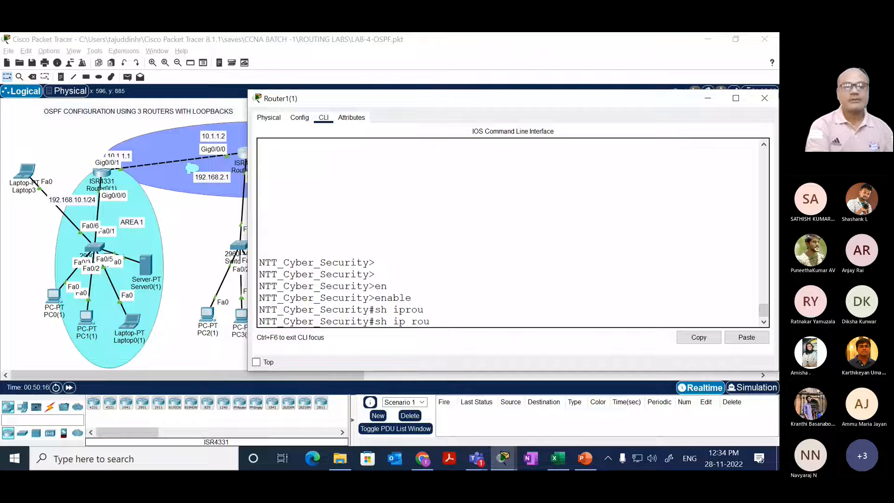
pyautogui.press('Tab')
pyautogui.press('BackSpace')
pyautogui.press('BackSpace')
pyautogui.press('BackSpace')
pyautogui.press('BackSpace')
pyautogui.press('BackSpace')
pyautogui.press('BackSpace')
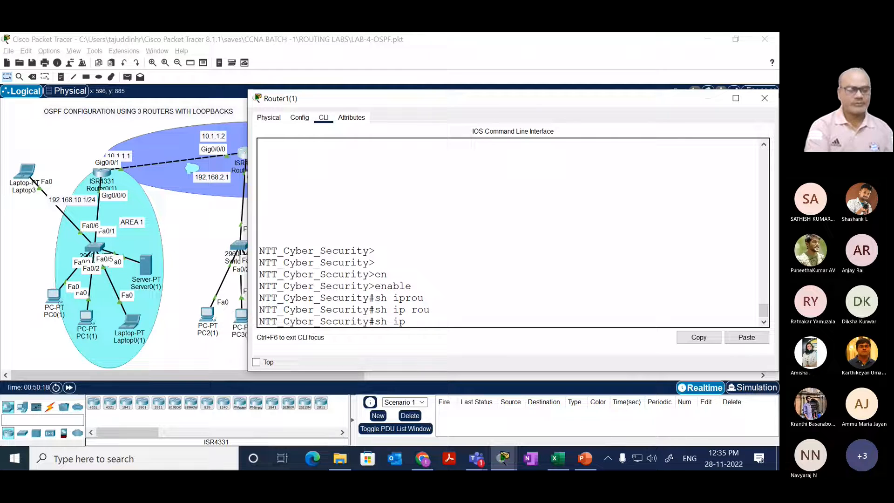
pyautogui.write('int brief')
pyautogui.press('Return')
# Step: Display Router1(1)'s OSPF routes with sh ip route ospf
pyautogui.press('Up')
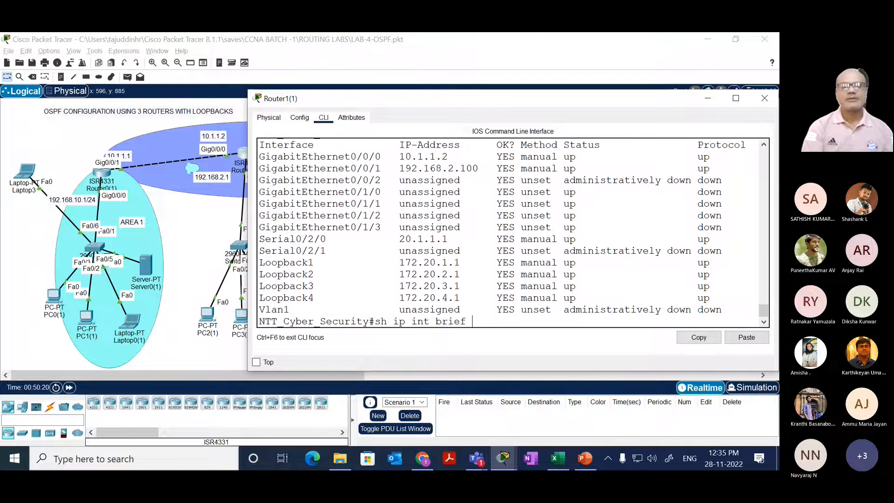
pyautogui.press('BackSpace')
pyautogui.press('BackSpace')
pyautogui.press('BackSpace')
pyautogui.press('BackSpace')
pyautogui.press('BackSpace')
pyautogui.press('BackSpace')
pyautogui.press('BackSpace')
pyautogui.press('BackSpace')
pyautogui.press('BackSpace')
pyautogui.press('BackSpace')
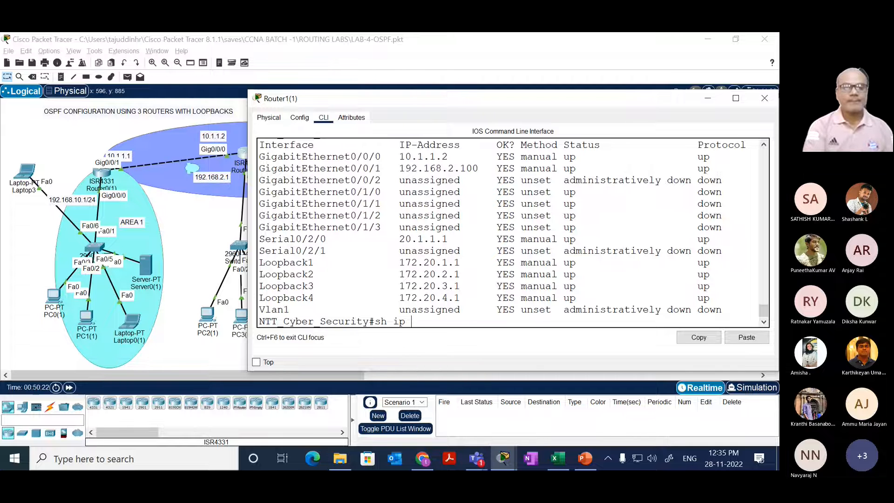
pyautogui.write('rou')
pyautogui.press('Tab')
pyautogui.write('os')
pyautogui.press('Tab')
pyautogui.press('Return')
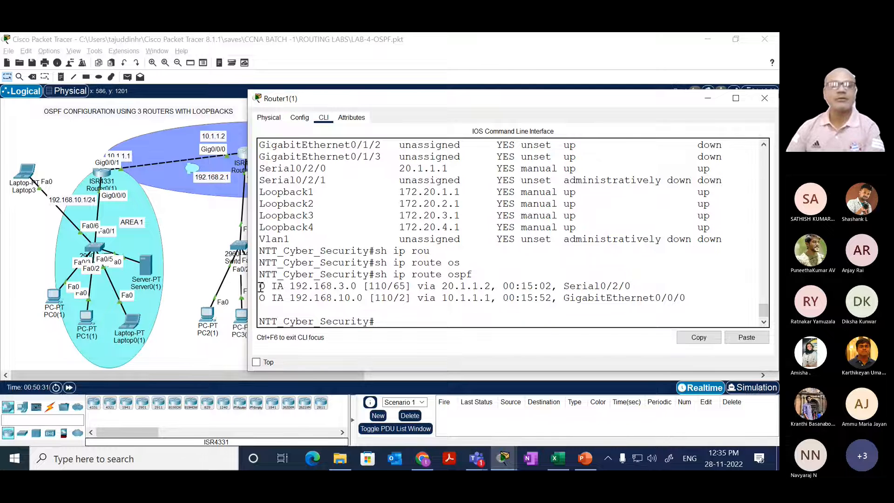
# Step: Highlight both OSPF route lines on Router1(1) and mark the IA code of each one
pyautogui.moveTo(262, 285); pyautogui.dragTo(693, 303)
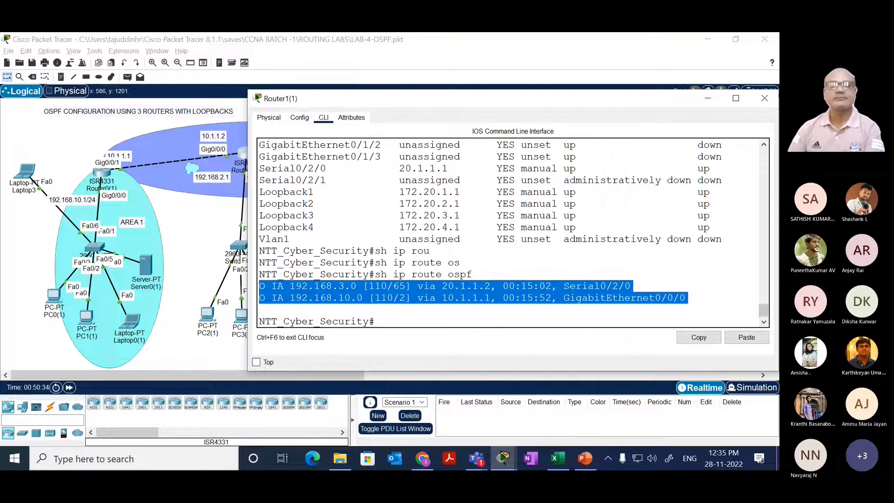
pyautogui.click(273, 286)
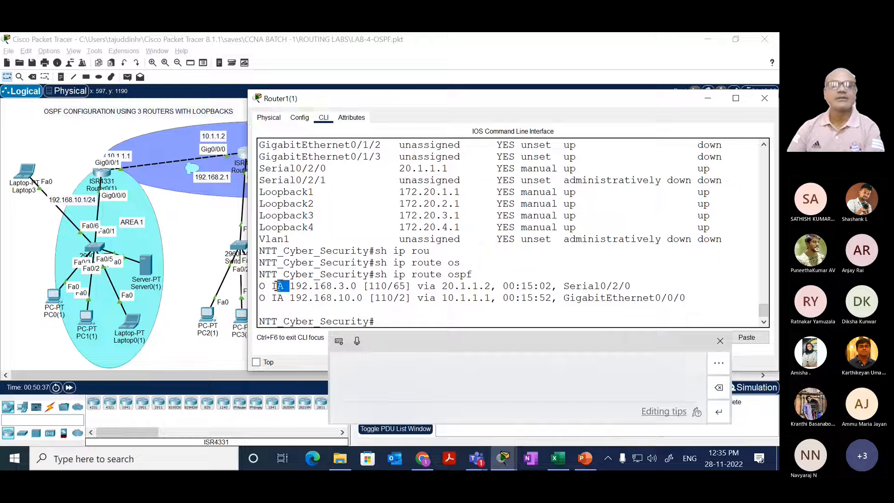
pyautogui.doubleClick(278, 286)
pyautogui.doubleClick(279, 298)
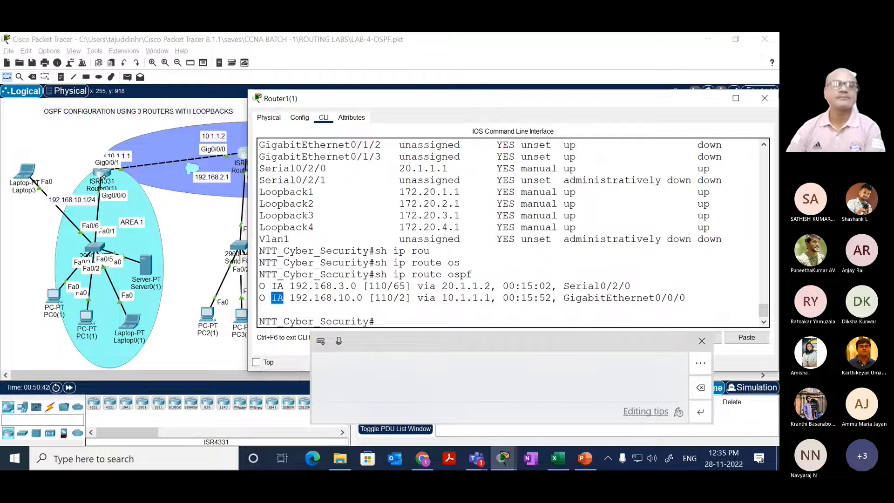
# Step: Return to Router0(1)'s command line, close the handwriting panel covering it and bring up a fresh prompt
pyautogui.click(113, 172)
pyautogui.moveTo(323, 257); pyautogui.dragTo(334, 256)
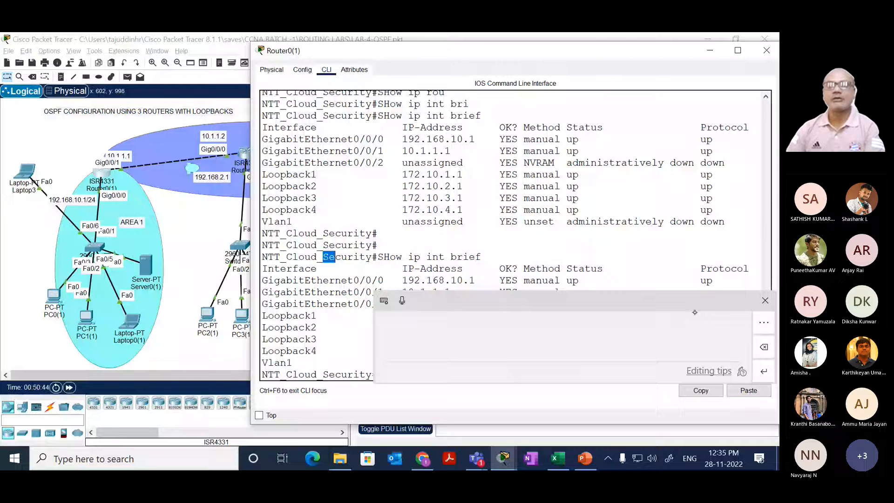
pyautogui.click(763, 299)
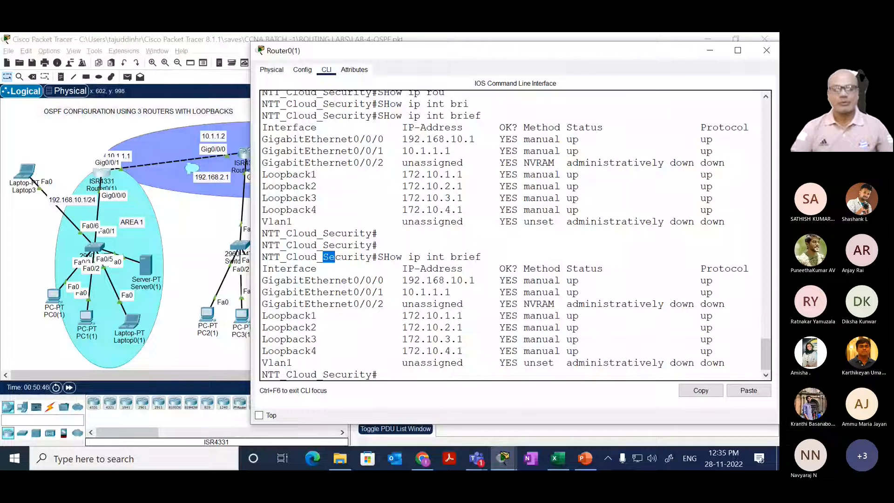
pyautogui.press('Return')
pyautogui.press('Return')
pyautogui.press('Return')
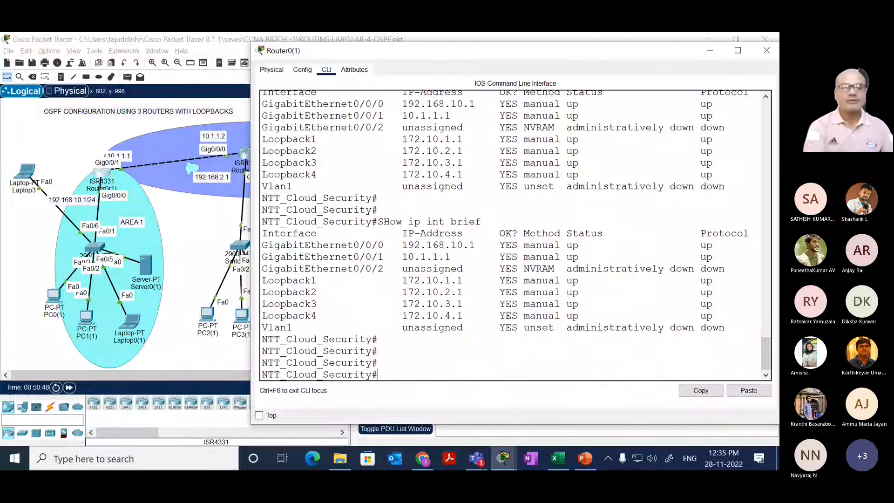
# Step: Enter global configuration mode on Router0(1) and open OSPF process 100 for configuration
pyautogui.write('conf t')
pyautogui.press('Return')
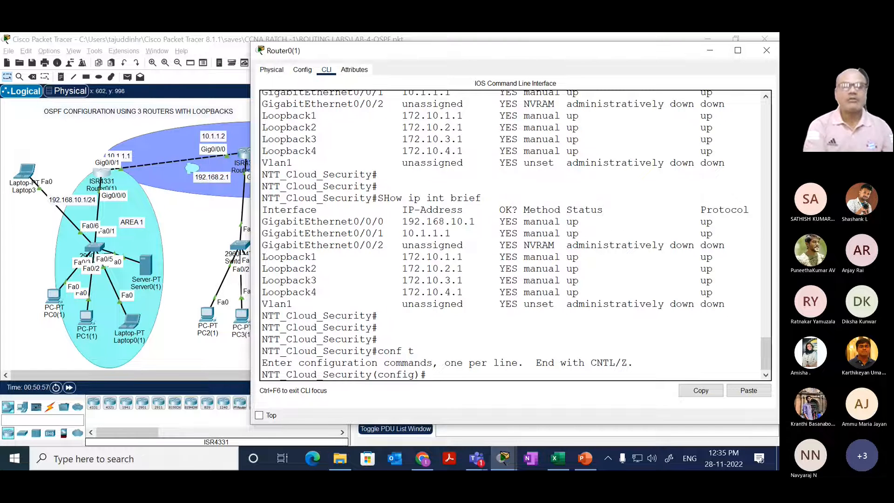
pyautogui.write('router os')
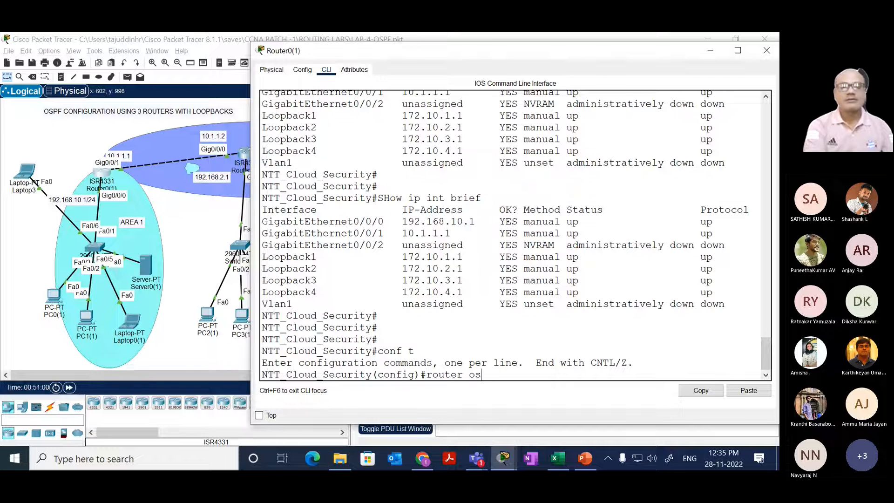
pyautogui.press('Tab')
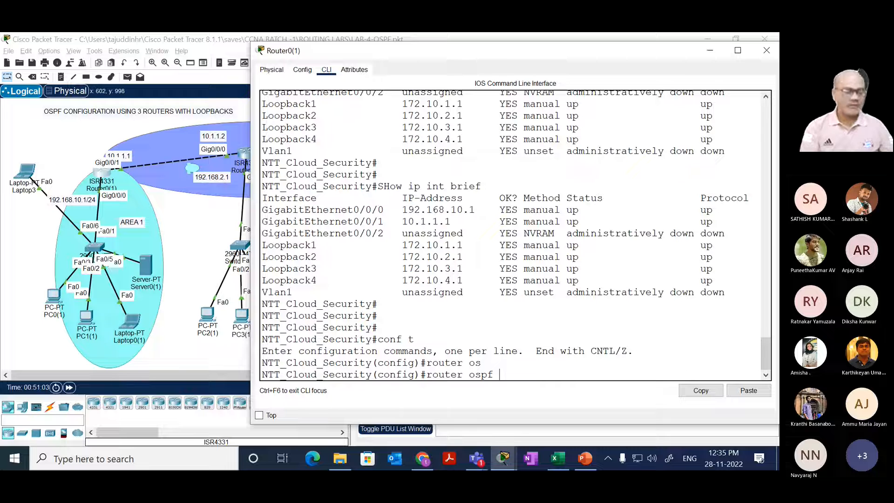
pyautogui.write('100')
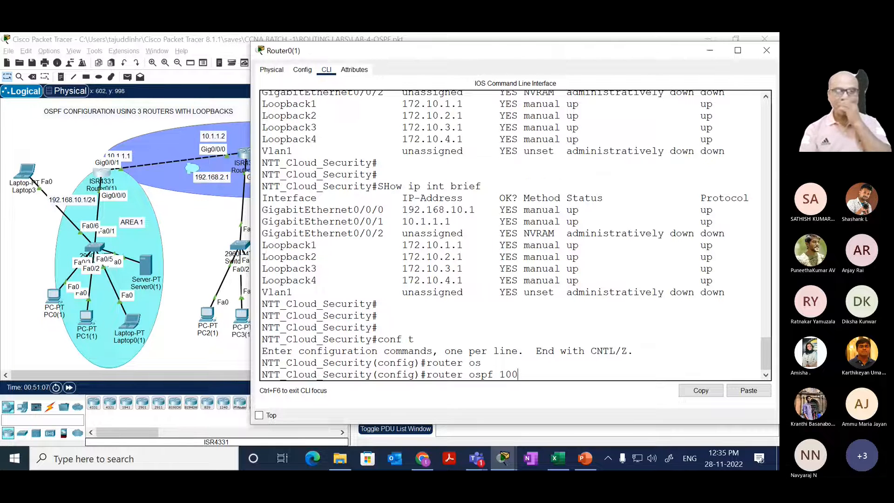
pyautogui.press('Return')
pyautogui.press('Return')
pyautogui.press('Return')
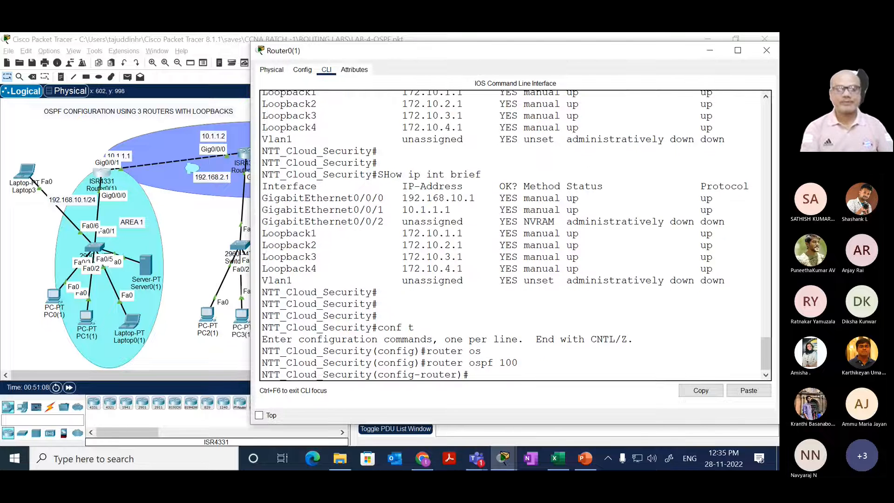
# Step: Begin an OSPF network statement for 172.10.1.0 on Router0(1) and query the help for its following parameter
pyautogui.write('net')
pyautogui.press('Tab')
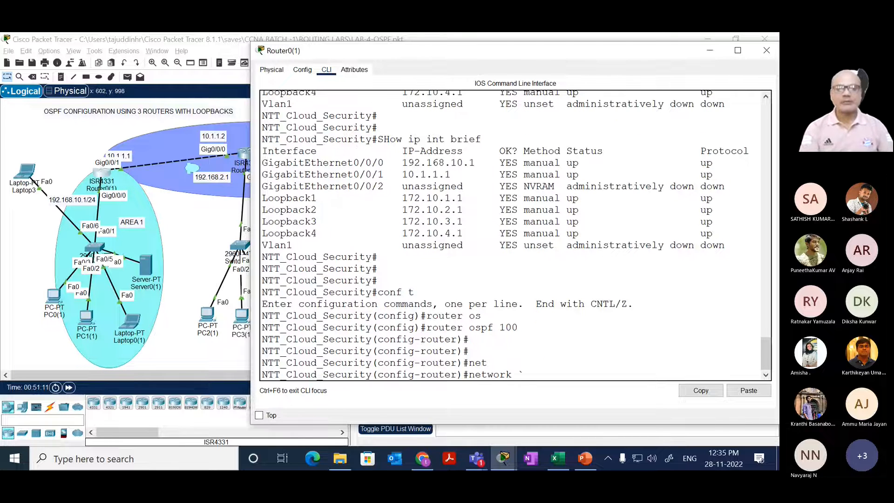
pyautogui.write('172')
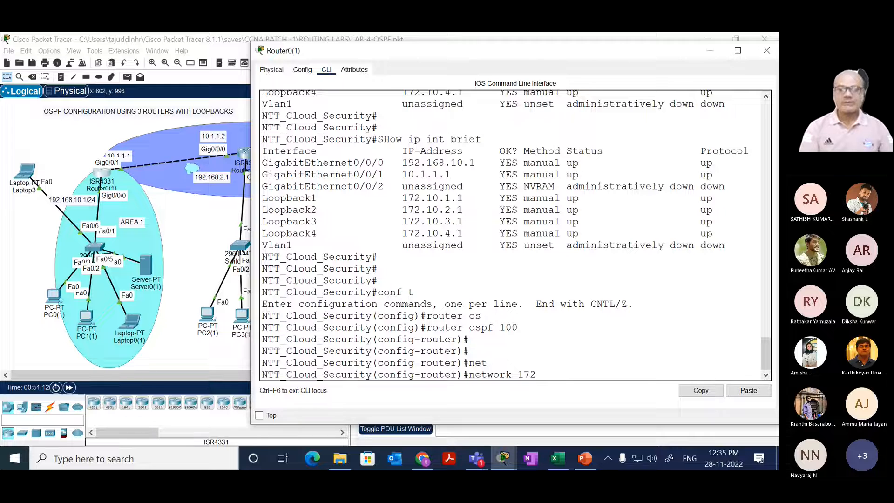
pyautogui.write('.')
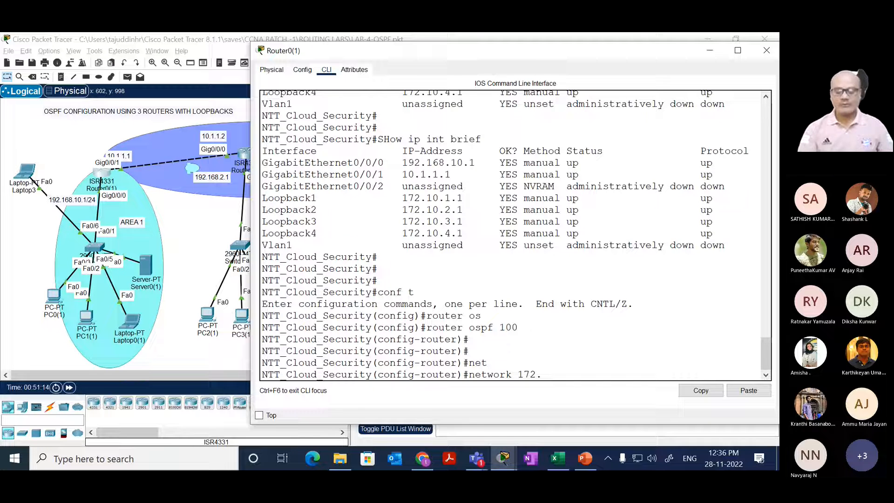
pyautogui.write('10')
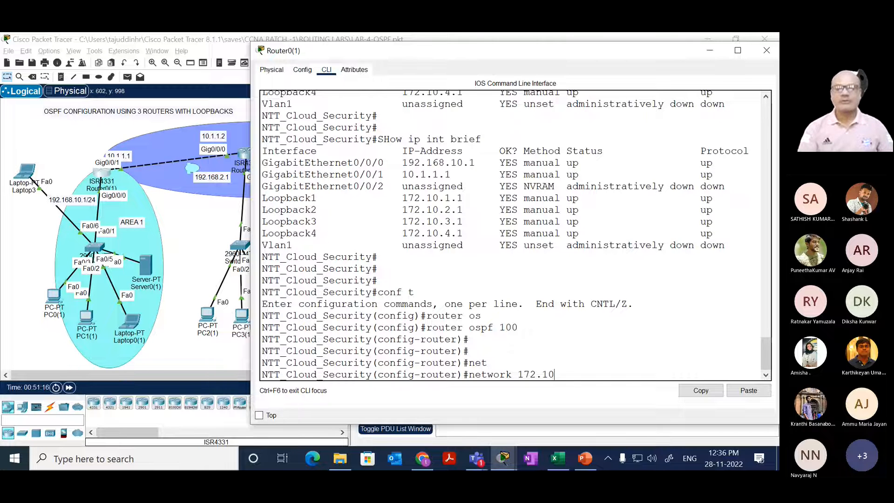
pyautogui.write('.1')
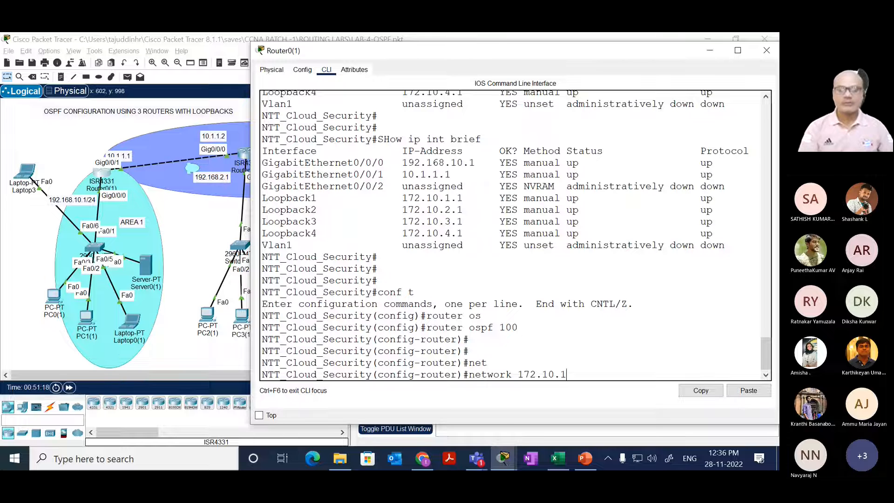
pyautogui.write('.0 ?')
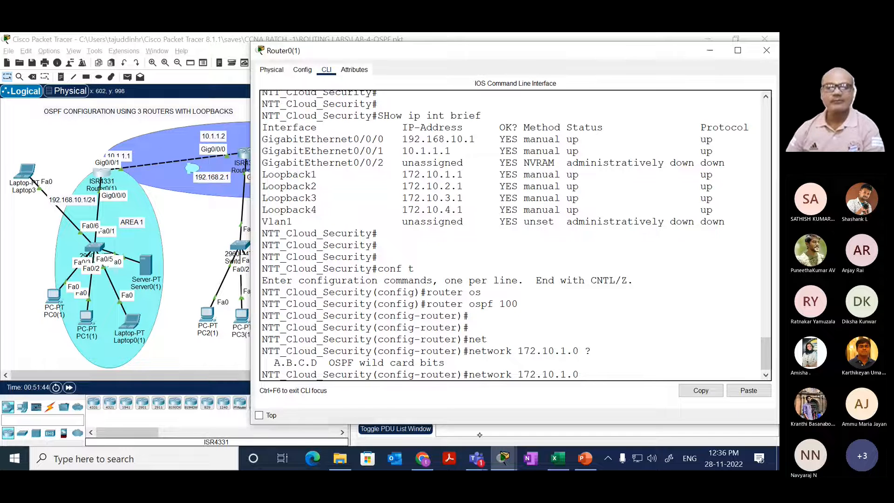
# Step: Complete the 172.10.1.0 network statement with wildcard 0.0.255.255 and area 1
pyautogui.write('0')
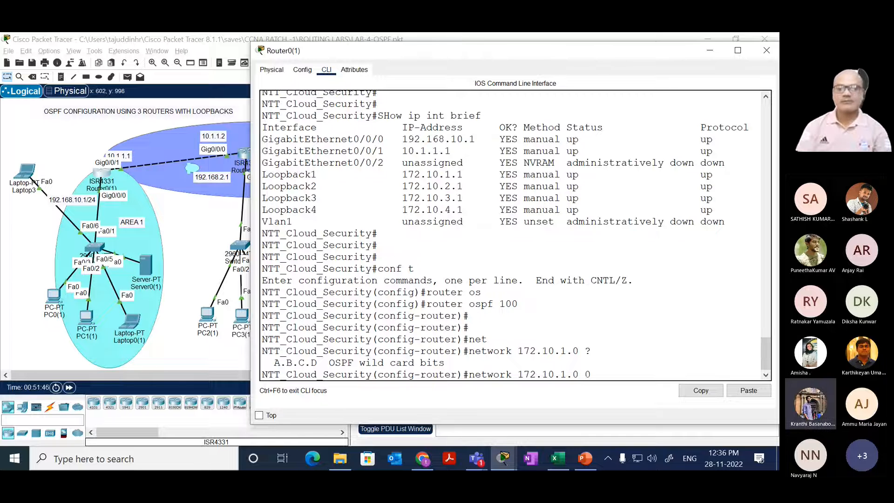
pyautogui.write('.')
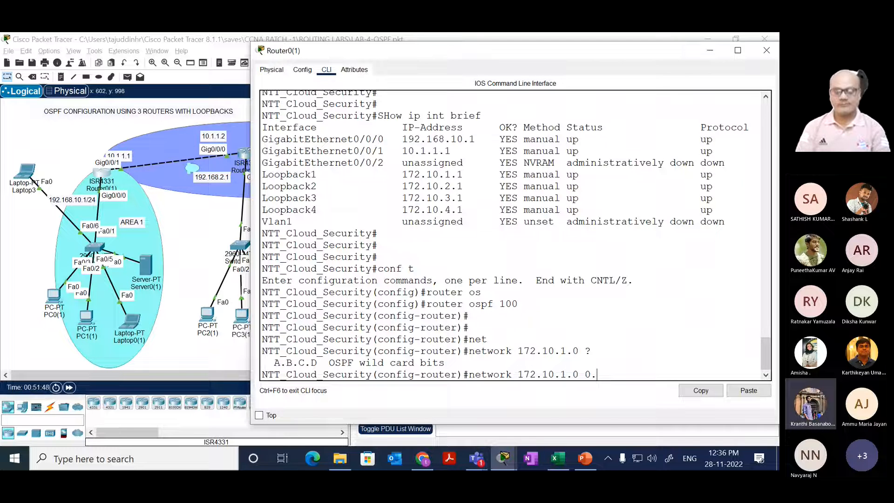
pyautogui.write('0.255.255')
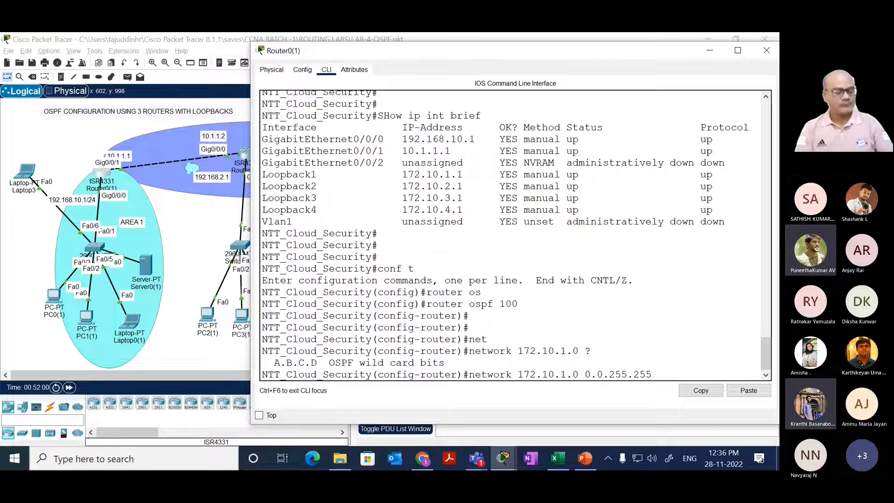
pyautogui.write('ar')
pyautogui.press('Tab')
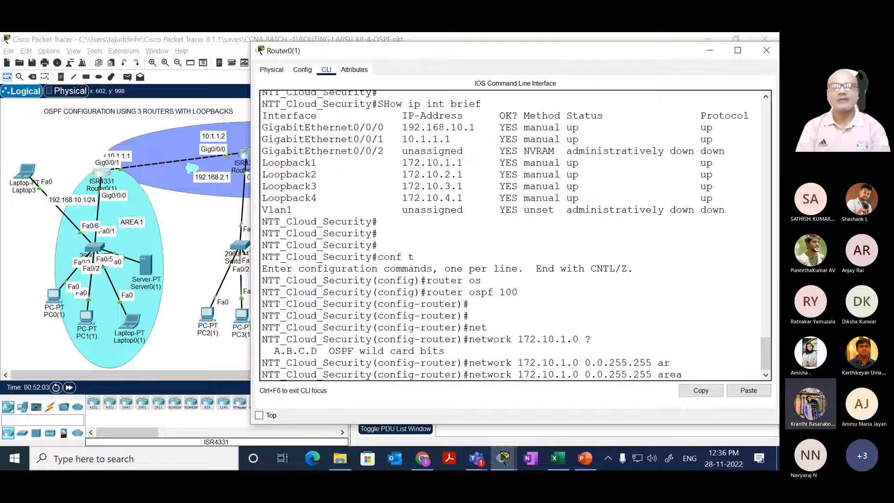
pyautogui.write('1')
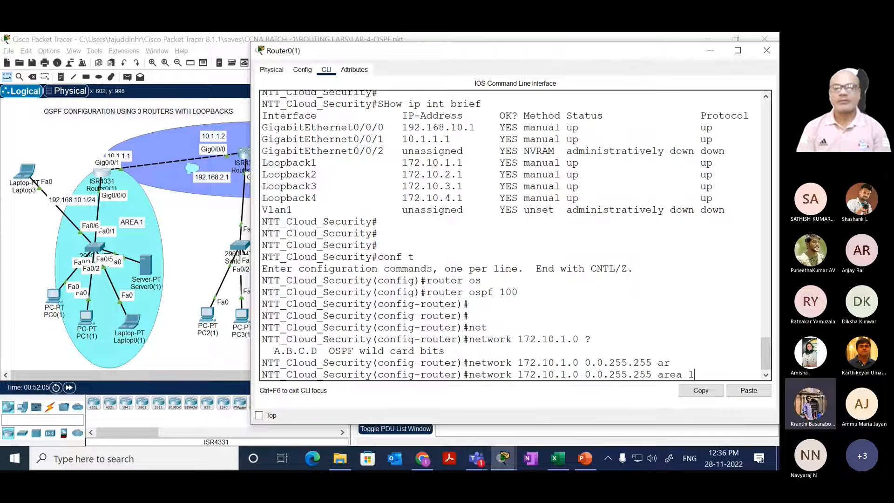
pyautogui.press('Return')
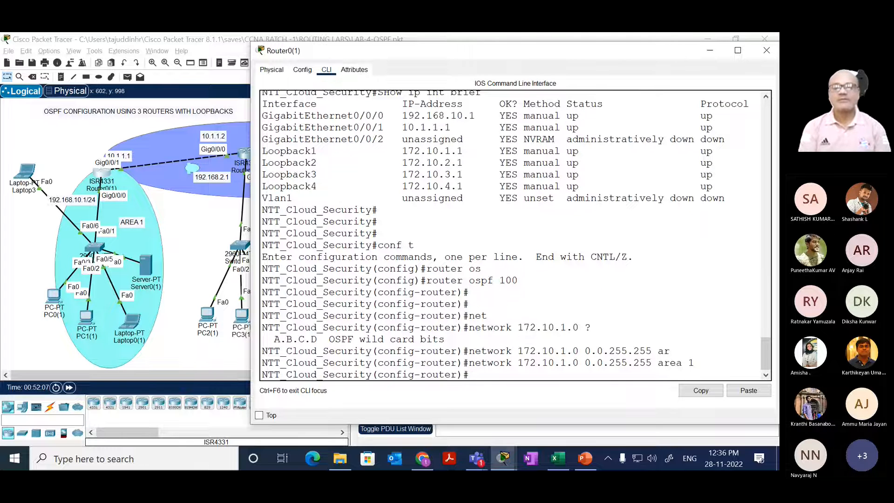
# Step: Reuse the previous statement to add network 172.10.2.0 0.0.255.255 to area 1
pyautogui.press('Up')
pyautogui.press('Left')
pyautogui.press('Left')
pyautogui.press('Left')
pyautogui.press('Left')
pyautogui.press('Left')
pyautogui.press('Left')
pyautogui.press('Left')
pyautogui.press('Left')
pyautogui.press('Left')
pyautogui.press('Left')
pyautogui.press('Left')
pyautogui.press('Left')
pyautogui.press('Left')
pyautogui.press('Left')
pyautogui.press('Left')
pyautogui.press('Left')
pyautogui.press('Left')
pyautogui.press('Left')
pyautogui.press('Left')
pyautogui.press('Left')
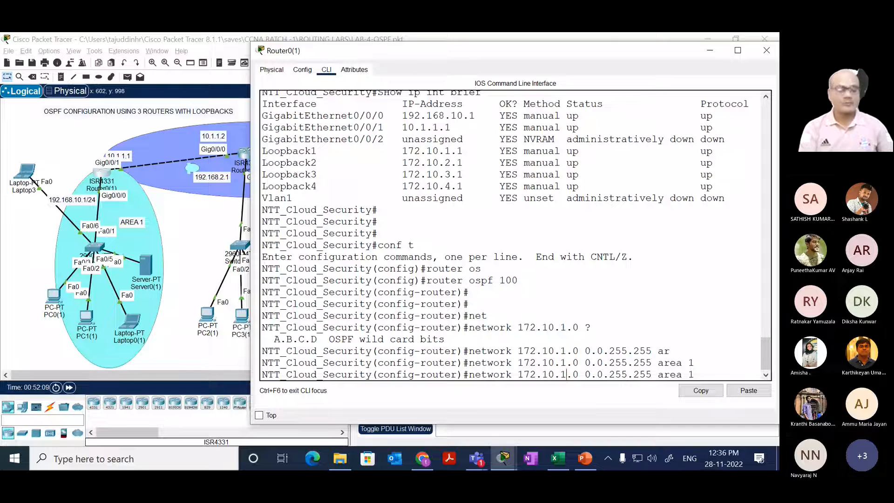
pyautogui.press('BackSpace')
pyautogui.write('2')
pyautogui.press('Return')
# Step: Add network 172.10.3.0 0.0.255.255 to area 1 by editing the recalled network statement
pyautogui.press('Up')
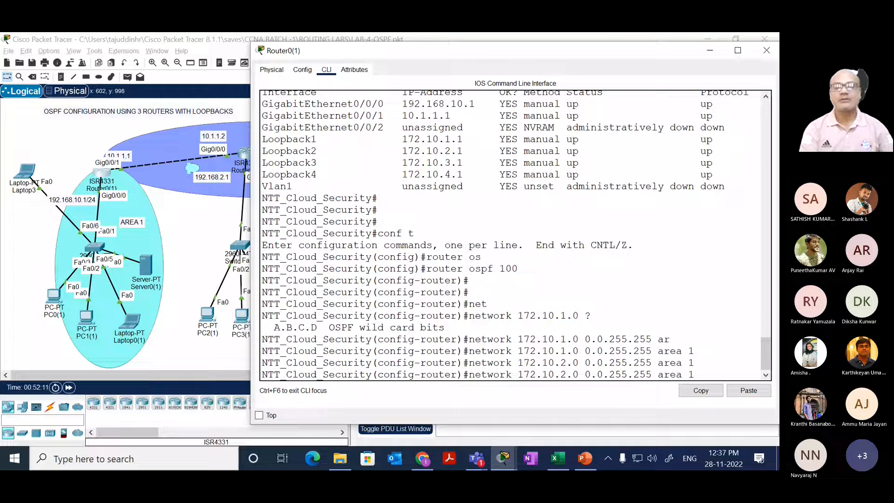
pyautogui.press('Left')
pyautogui.press('Left')
pyautogui.press('Left')
pyautogui.press('Left')
pyautogui.press('Left')
pyautogui.press('Left')
pyautogui.press('Left')
pyautogui.press('Left')
pyautogui.press('Left')
pyautogui.press('Left')
pyautogui.press('Left')
pyautogui.press('Left')
pyautogui.press('Left')
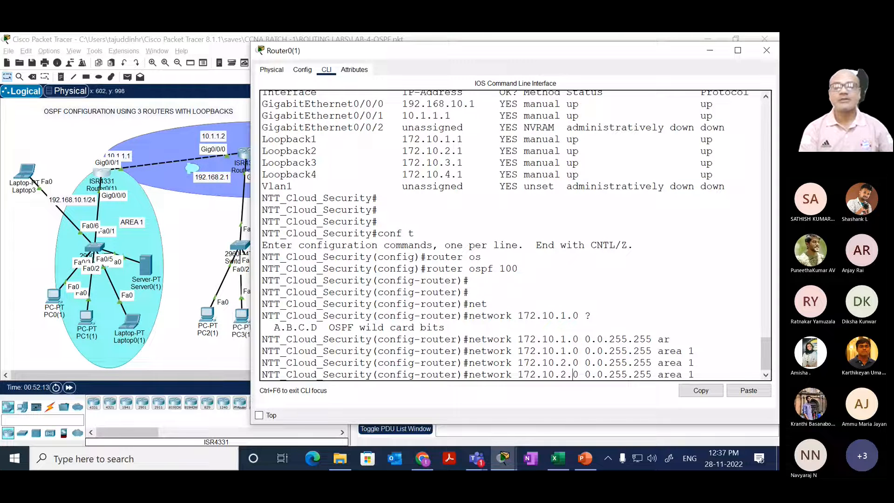
pyautogui.press('BackSpace')
pyautogui.write('3')
pyautogui.press('Return')
# Step: Add network 172.10.4.0 0.0.255.255 to area 1 by editing the recalled network statement
pyautogui.press('Up')
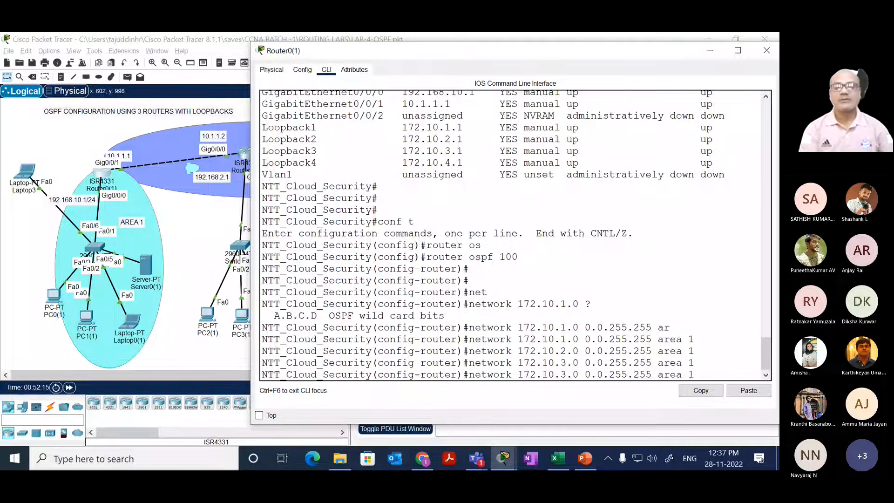
pyautogui.press('Left')
pyautogui.press('Left')
pyautogui.press('Left')
pyautogui.press('Left')
pyautogui.press('Left')
pyautogui.press('Left')
pyautogui.press('Left')
pyautogui.press('Left')
pyautogui.press('Left')
pyautogui.press('Left')
pyautogui.press('Left')
pyautogui.press('Left')
pyautogui.press('Left')
pyautogui.press('Left')
pyautogui.press('Left')
pyautogui.press('Left')
pyautogui.press('Left')
pyautogui.press('Left')
pyautogui.press('Left')
pyautogui.press('Left')
pyautogui.press('Left')
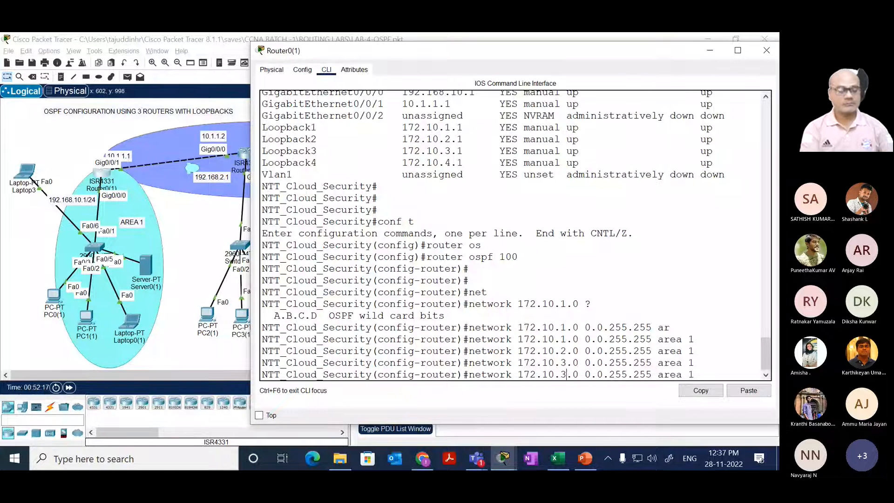
pyautogui.press('BackSpace')
pyautogui.write('4')
pyautogui.press('Return')
pyautogui.press('Return')
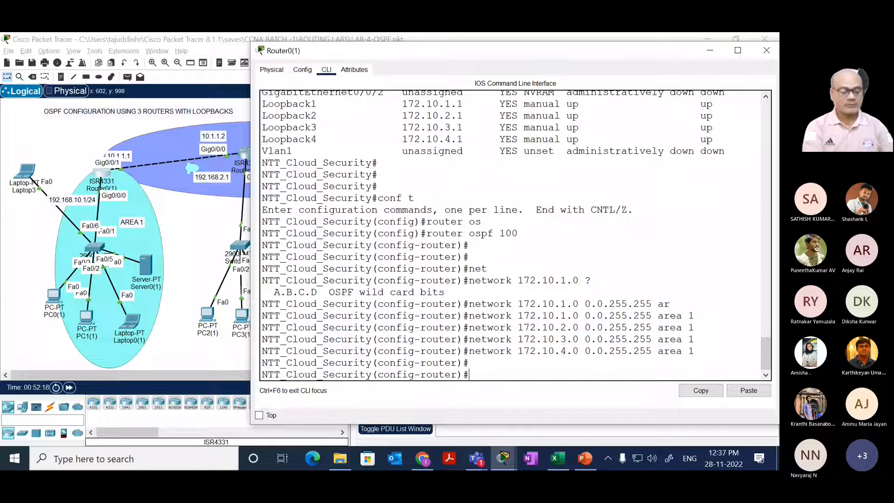
# Step: Leave configuration mode on Router0(1) and display its OSPF routes with show ip route ospf
pyautogui.write('end')
pyautogui.press('Return')
pyautogui.press('Return')
pyautogui.write('sh')
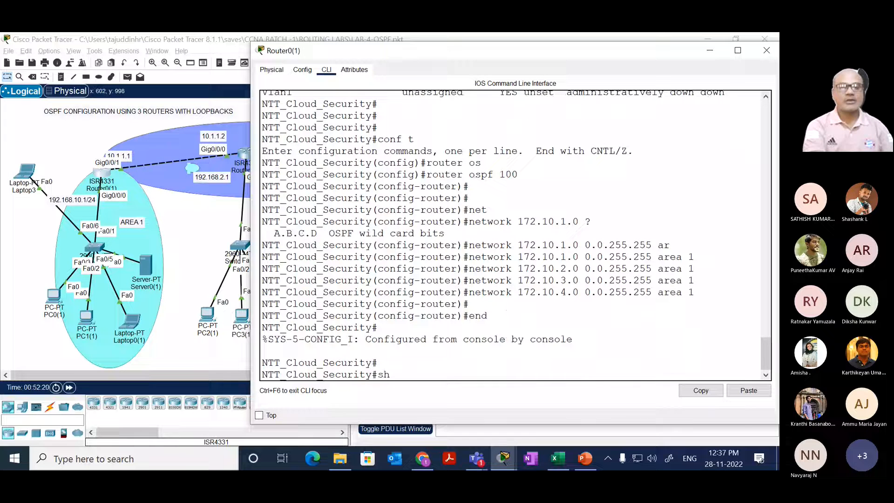
pyautogui.press('Tab')
pyautogui.write('ip rou')
pyautogui.press('Tab')
pyautogui.write('os')
pyautogui.press('Tab')
pyautogui.press('Return')
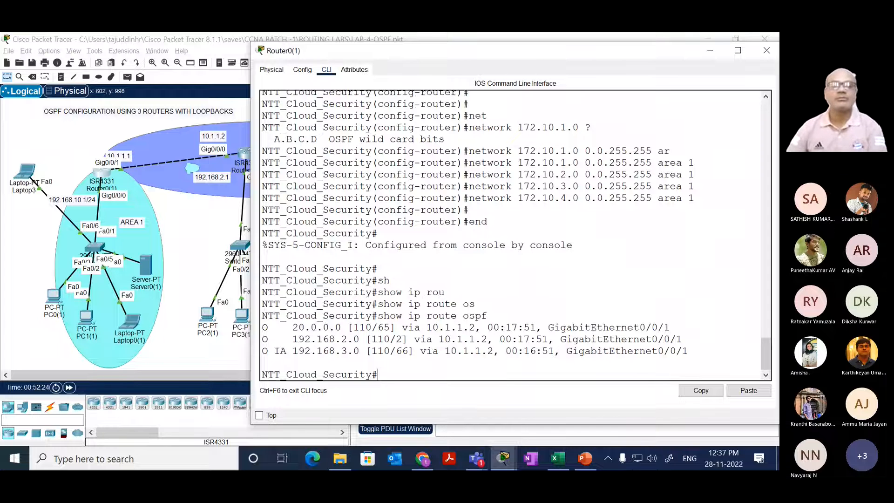
# Step: Close Router0(1)'s window and bring Router1(1)'s command line to the front
pyautogui.hotkey('alt', 'F4')
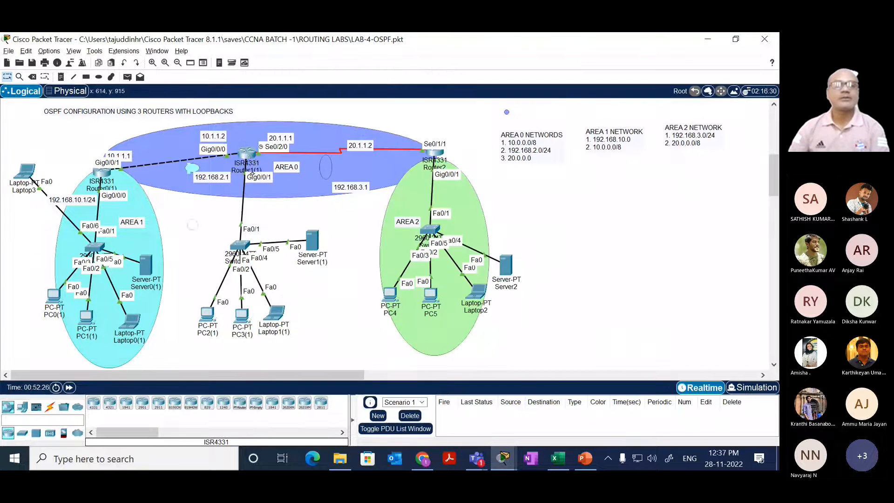
pyautogui.hotkey('alt', 'Tab')
pyautogui.moveTo(344, 227); pyautogui.dragTo(375, 215)
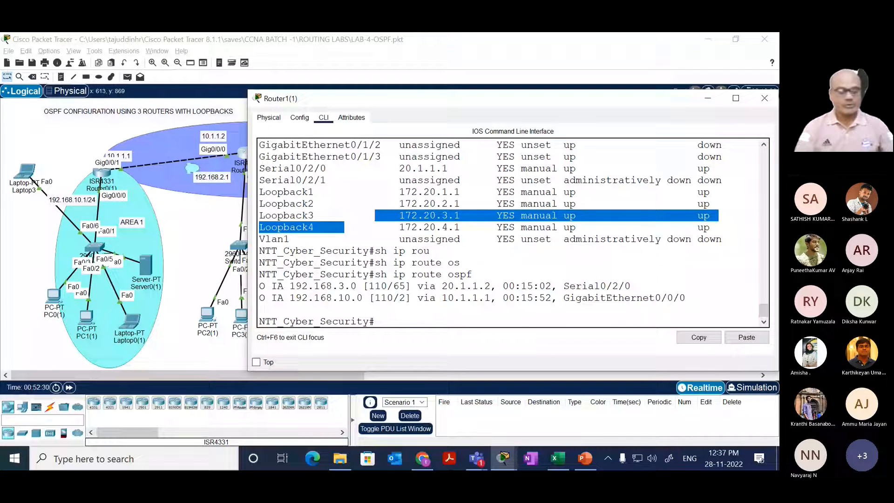
pyautogui.write('router os')
pyautogui.press('Tab')
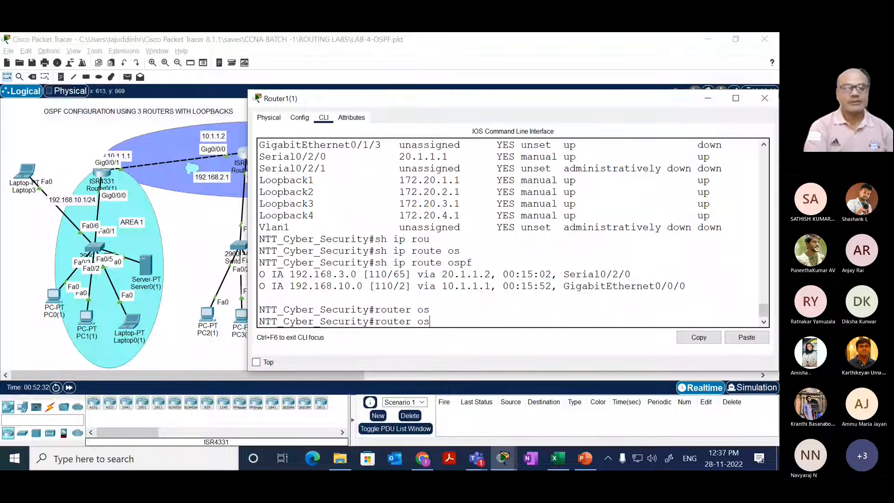
pyautogui.press('BackSpace')
pyautogui.press('BackSpace')
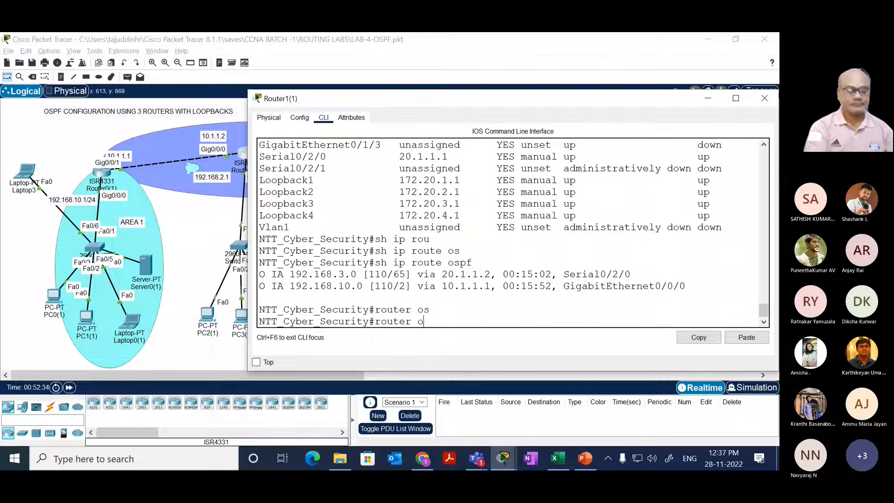
pyautogui.press('BackSpace')
pyautogui.press('BackSpace')
pyautogui.press('BackSpace')
pyautogui.press('BackSpace')
pyautogui.press('BackSpace')
pyautogui.press('BackSpace')
pyautogui.press('BackSpace')
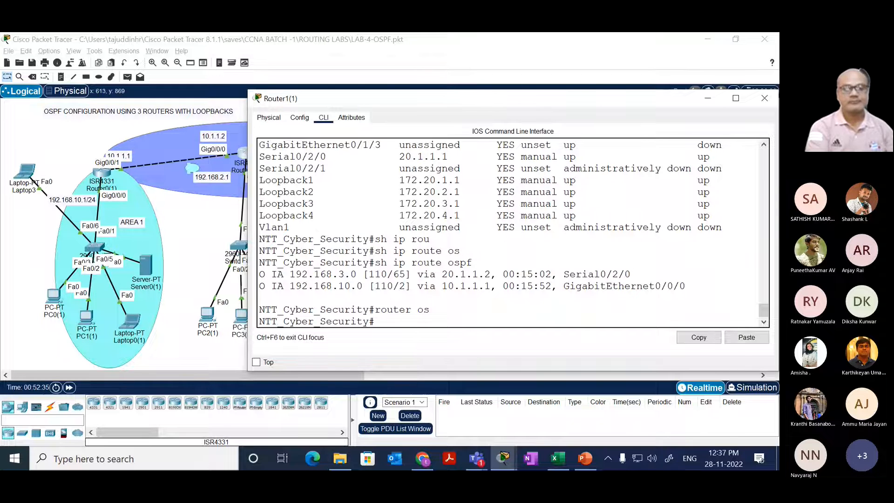
# Step: Enter global configuration mode on Router1(1) and open OSPF process 100 for configuration
pyautogui.write('conf t')
pyautogui.press('Return')
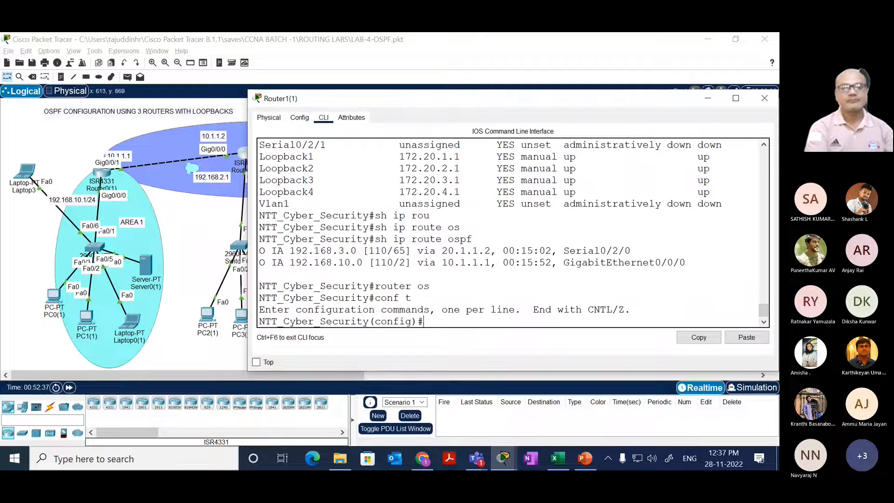
pyautogui.write('router os')
pyautogui.press('Tab')
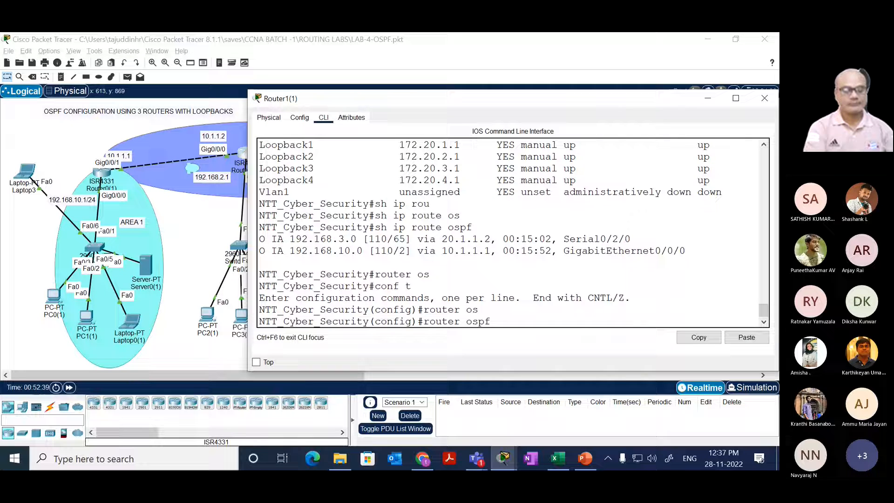
pyautogui.write('100')
pyautogui.press('Return')
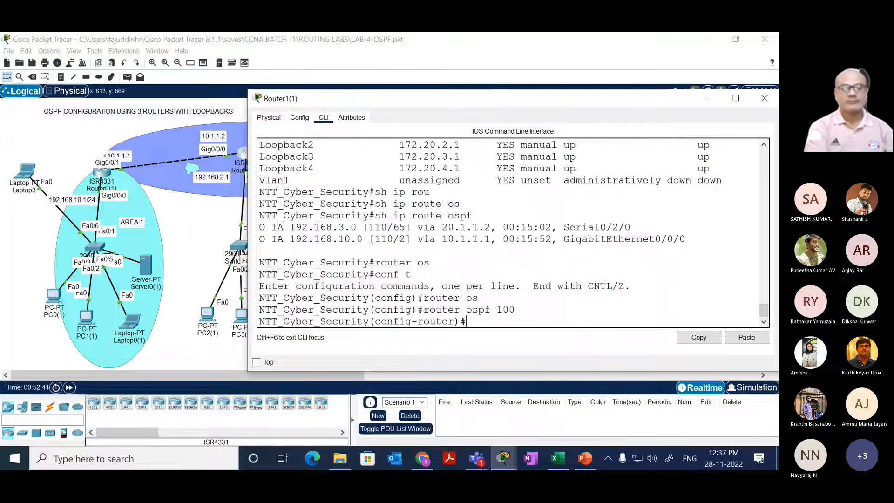
# Step: Advertise network 172.20.1.0 with wildcard 0.0.255.255 in area 0 under Router1(1)'s OSPF process
pyautogui.write('net')
pyautogui.press('Tab')
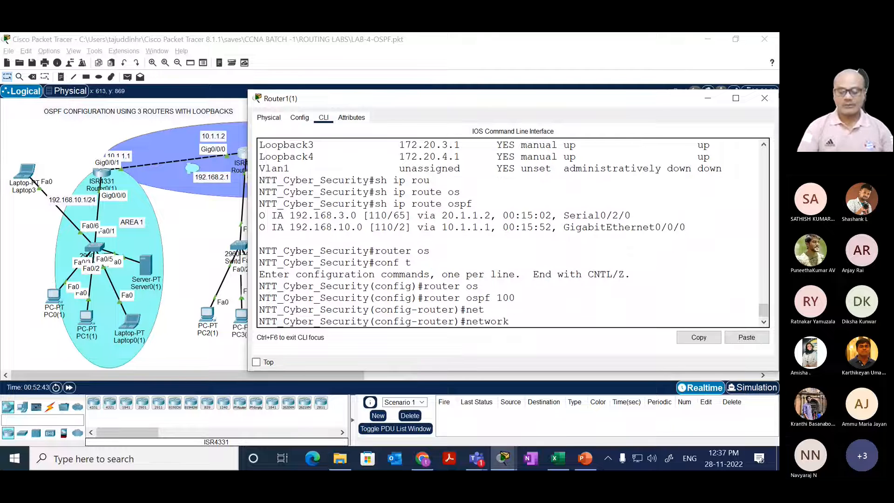
pyautogui.write('172.20.1')
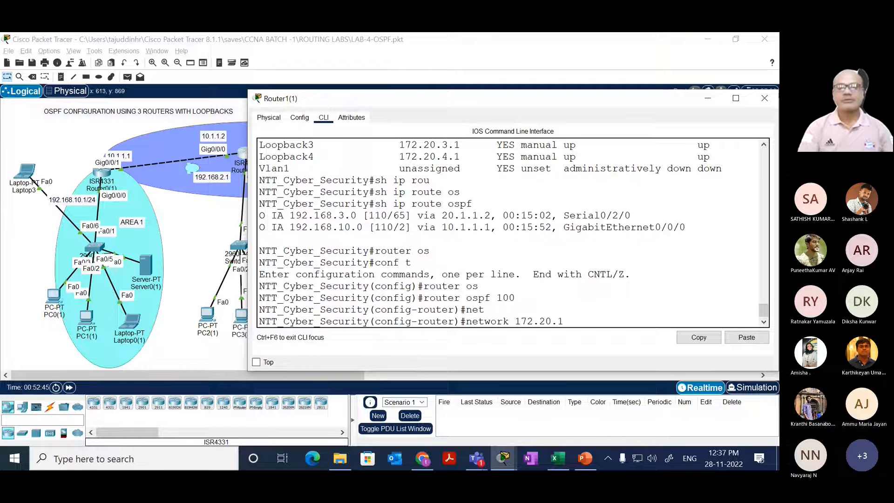
pyautogui.write('0')
pyautogui.press('BackSpace')
pyautogui.write('.0 ')
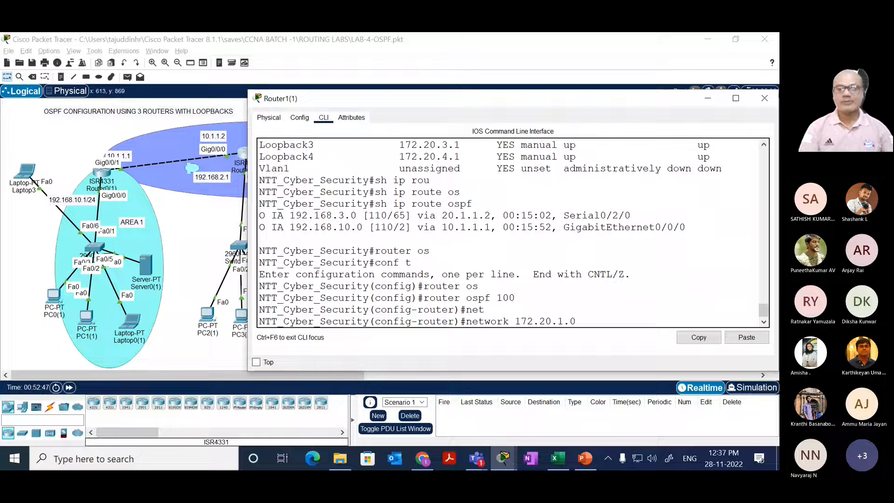
pyautogui.write('0.')
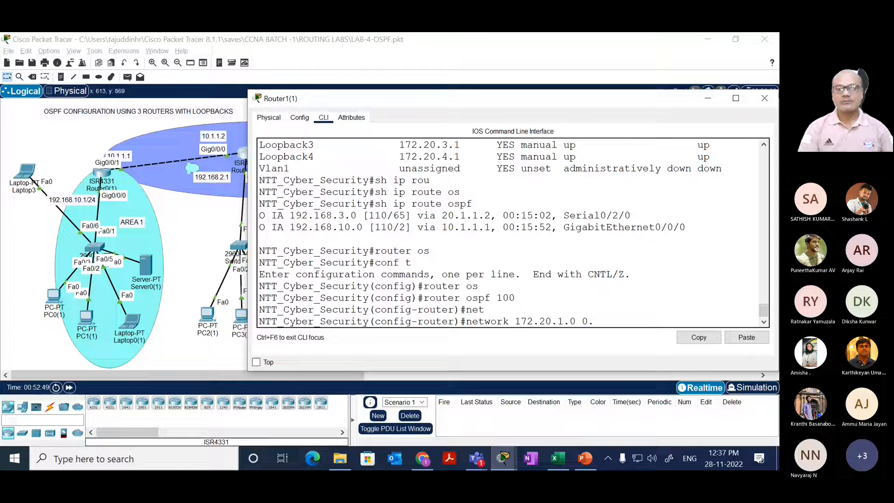
pyautogui.write('0.255')
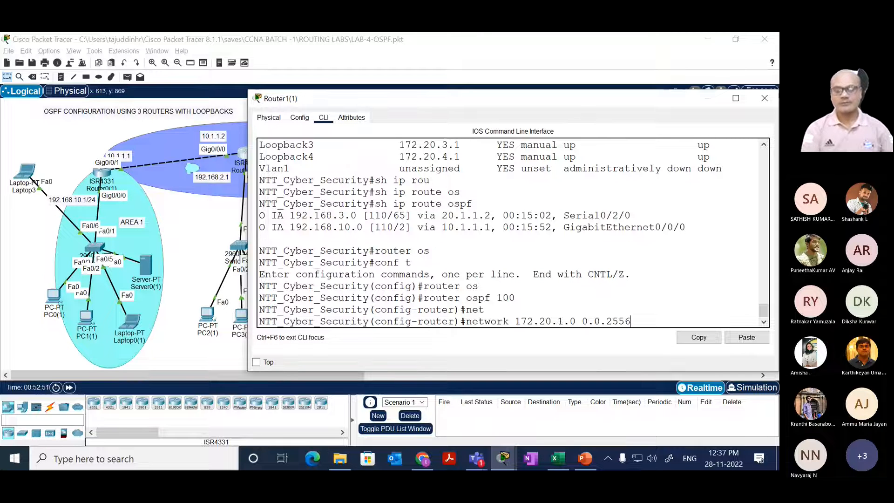
pyautogui.write('.255')
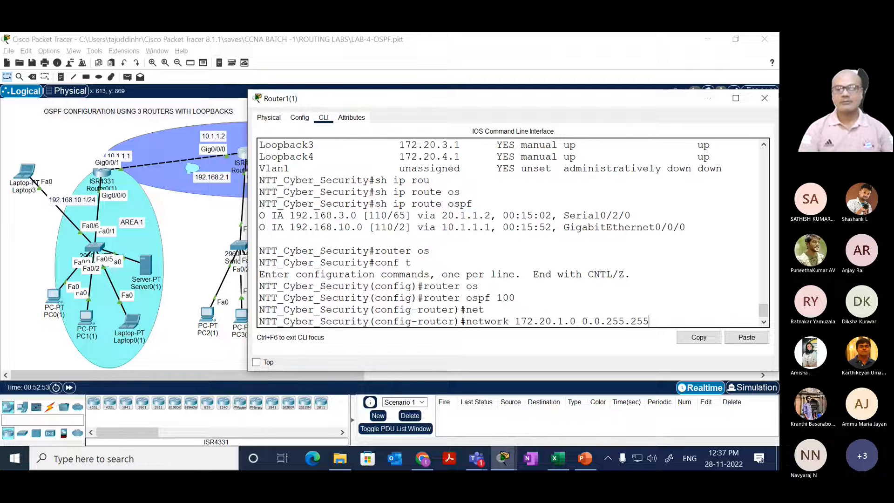
pyautogui.write(' ar')
pyautogui.press('Tab')
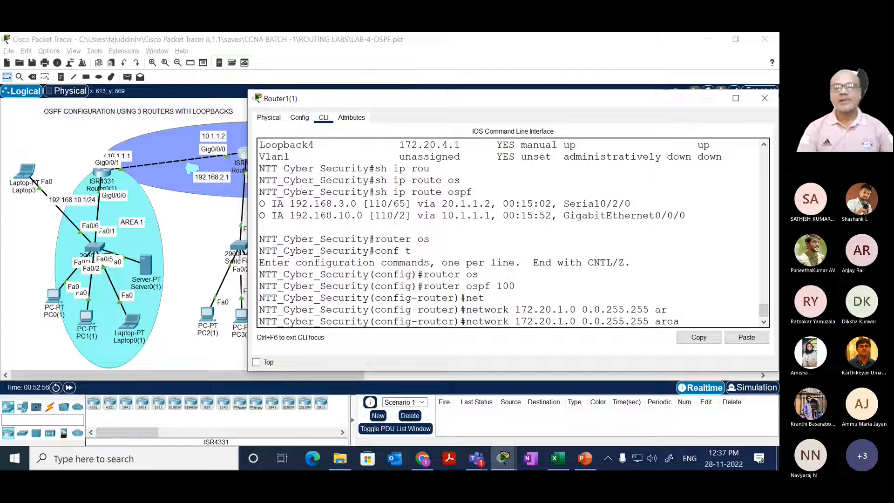
pyautogui.write('0')
pyautogui.press('Return')
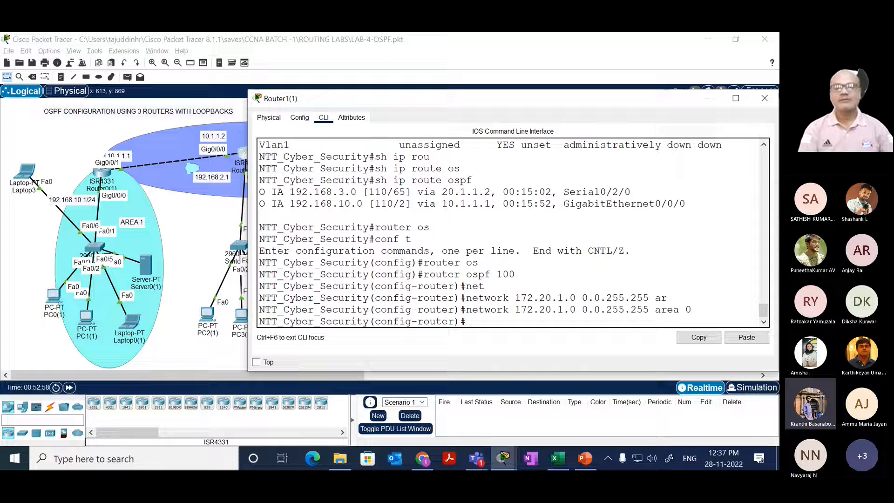
# Step: Add network 172.20.2.0 0.0.255.255 to area 0 by editing the recalled network statement
pyautogui.press('Up')
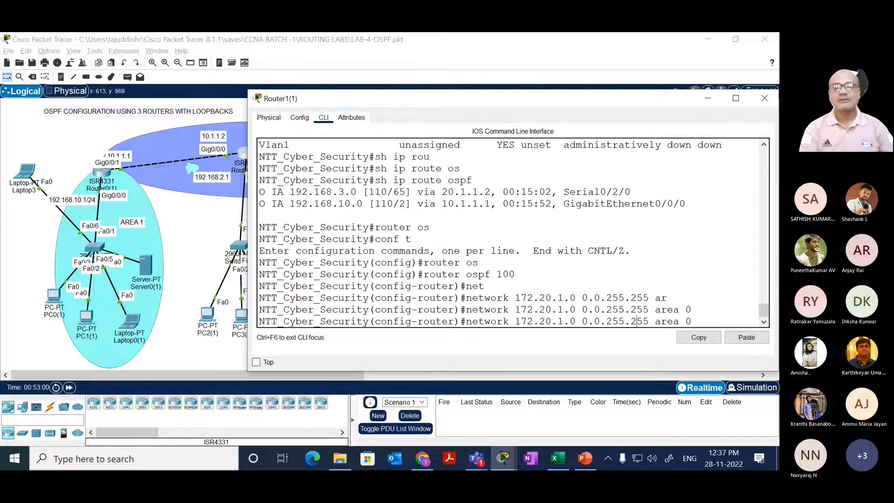
pyautogui.press('Left')
pyautogui.press('Left')
pyautogui.press('Left')
pyautogui.press('Left')
pyautogui.press('Left')
pyautogui.press('Left')
pyautogui.press('Left')
pyautogui.press('Left')
pyautogui.press('Left')
pyautogui.press('Left')
pyautogui.press('Left')
pyautogui.press('Left')
pyautogui.press('Left')
pyautogui.press('Left')
pyautogui.press('Left')
pyautogui.press('Left')
pyautogui.press('Left')
pyautogui.press('Left')
pyautogui.press('Left')
pyautogui.press('Left')
pyautogui.press('BackSpace')
pyautogui.write('2')
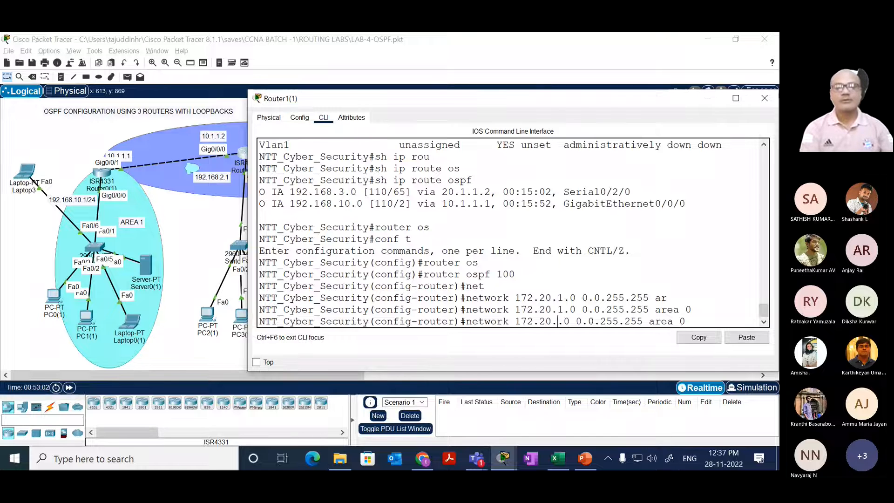
pyautogui.press('Return')
# Step: Add network 172.20.3.0 0.0.255.255 to area 0 by editing the recalled network statement
pyautogui.press('Up')
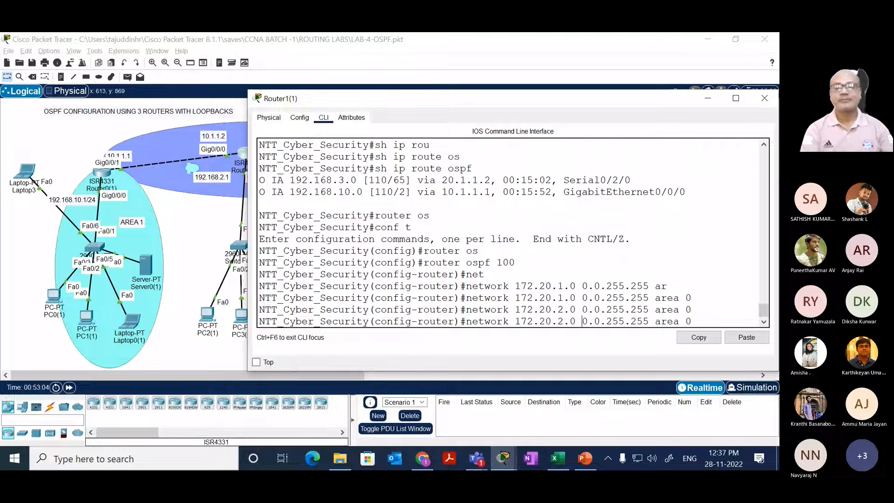
pyautogui.press('Left')
pyautogui.press('Left')
pyautogui.press('Left')
pyautogui.press('Left')
pyautogui.press('Left')
pyautogui.press('Left')
pyautogui.press('Left')
pyautogui.press('Left')
pyautogui.press('Left')
pyautogui.press('Left')
pyautogui.press('Left')
pyautogui.press('Left')
pyautogui.press('Left')
pyautogui.press('Left')
pyautogui.press('Left')
pyautogui.press('Left')
pyautogui.press('Left')
pyautogui.press('Left')
pyautogui.press('Left')
pyautogui.press('Left')
pyautogui.press('BackSpace')
pyautogui.write('3')
pyautogui.press('Return')
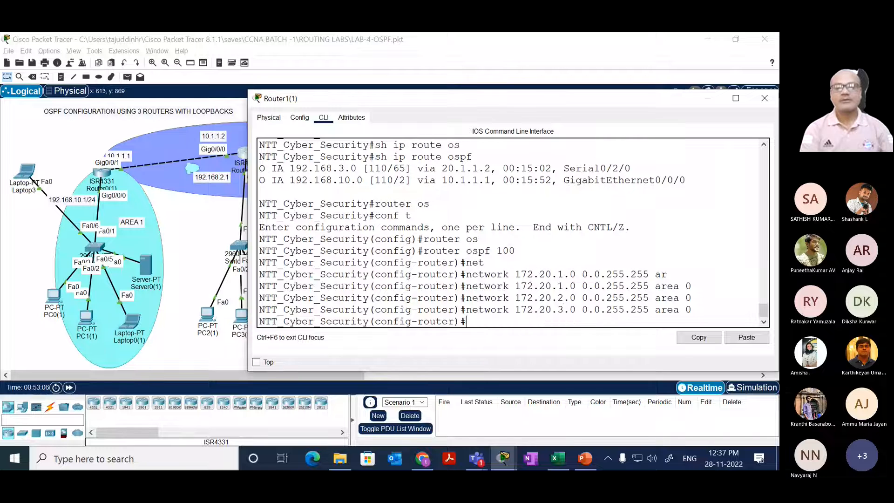
# Step: Add network 172.20.4.0 0.0.255.255 to area 0 by editing the recalled network statement
pyautogui.press('Up')
pyautogui.press('Left')
pyautogui.press('Left')
pyautogui.press('Left')
pyautogui.press('Left')
pyautogui.press('Left')
pyautogui.press('Left')
pyautogui.press('Left')
pyautogui.press('Left')
pyautogui.press('Left')
pyautogui.press('Left')
pyautogui.press('Left')
pyautogui.press('Left')
pyautogui.press('Left')
pyautogui.press('Left')
pyautogui.press('Left')
pyautogui.press('Left')
pyautogui.press('Left')
pyautogui.press('Left')
pyautogui.press('Left')
pyautogui.press('Left')
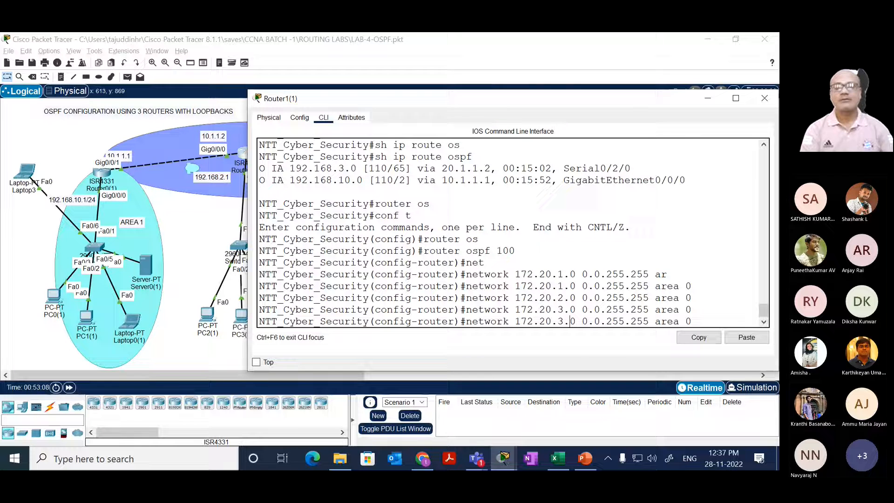
pyautogui.press('BackSpace')
pyautogui.write('4')
pyautogui.press('Return')
pyautogui.press('Return')
pyautogui.press('Return')
pyautogui.press('Return')
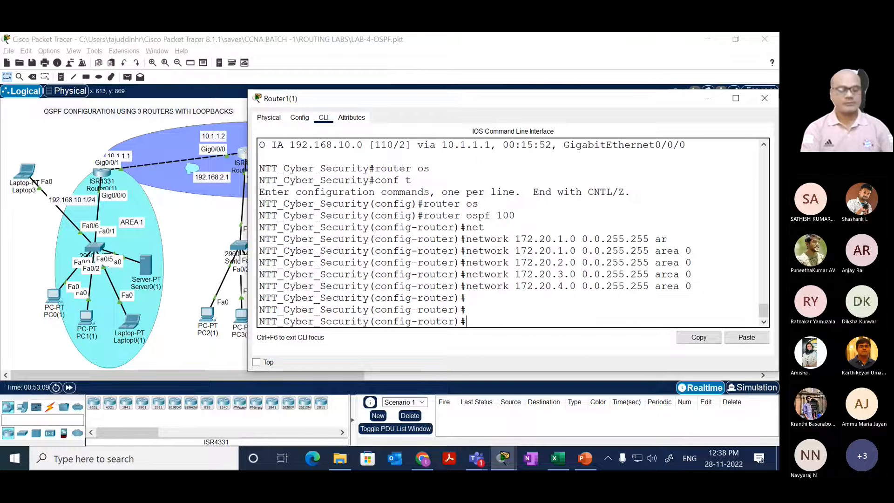
# Step: Leave configuration mode on Router1(1) and display its full routing table with show ip route
pyautogui.write('end')
pyautogui.press('Return')
pyautogui.write('sh')
pyautogui.press('Tab')
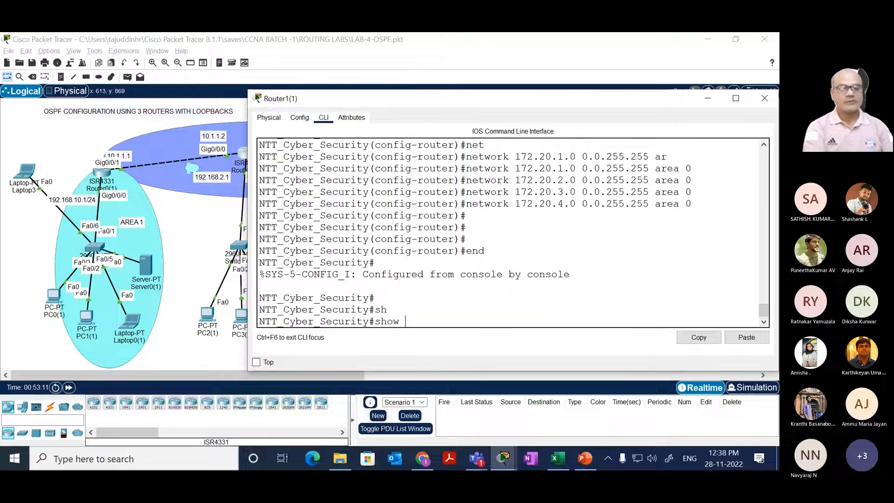
pyautogui.write('ip r')
pyautogui.press('Tab')
pyautogui.write('ou')
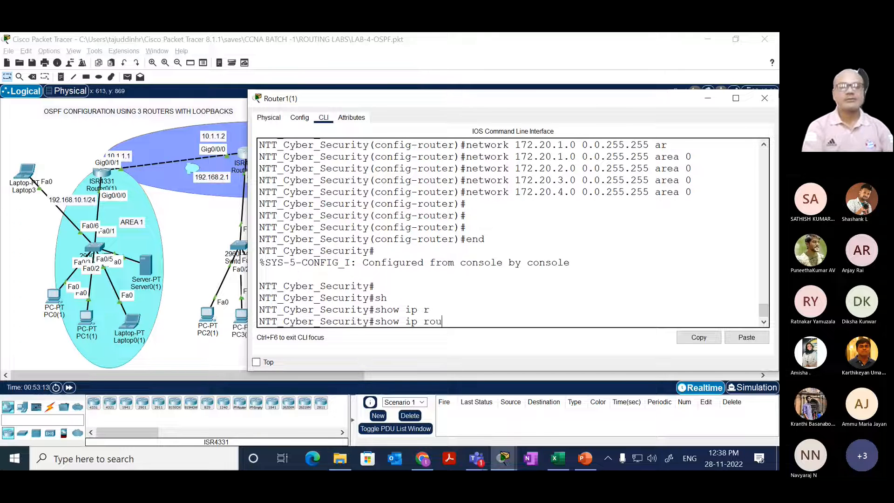
pyautogui.press('Tab')
pyautogui.press('Return')
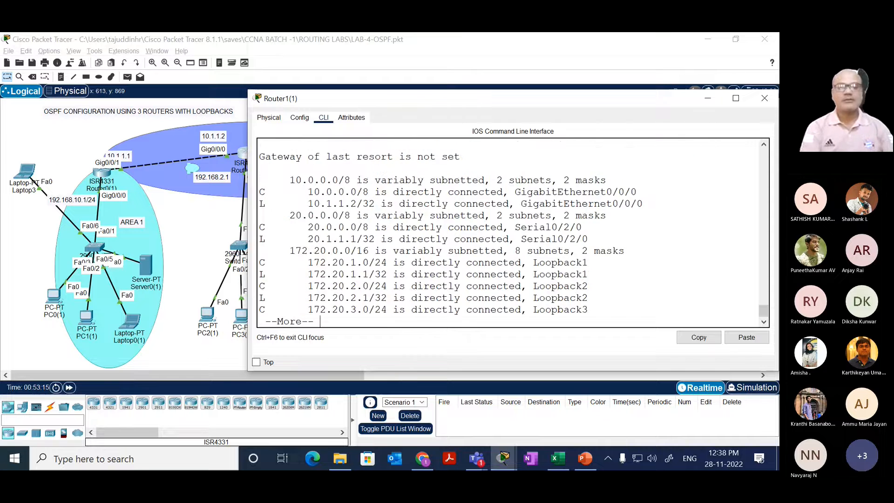
pyautogui.press('space')
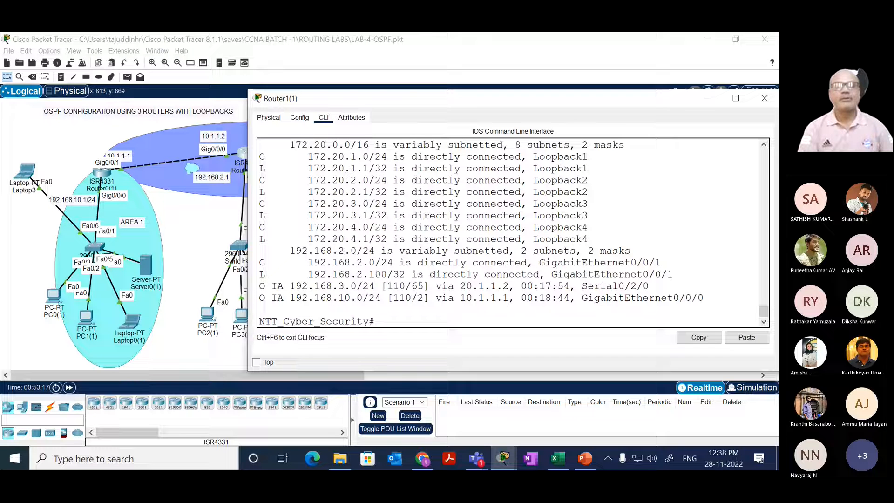
# Step: Display only the OSPF-learned routes on Router1(1) with show ip route ospf
pyautogui.press('Up')
pyautogui.write('os')
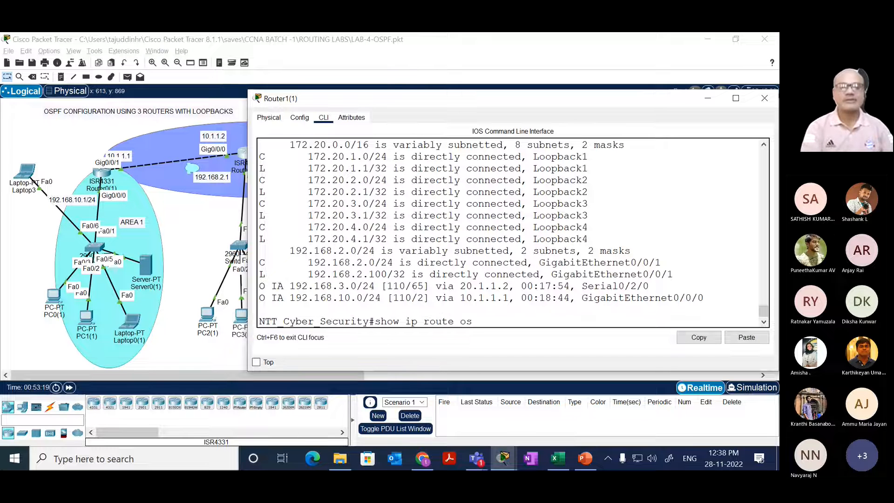
pyautogui.press('Tab')
pyautogui.press('Return')
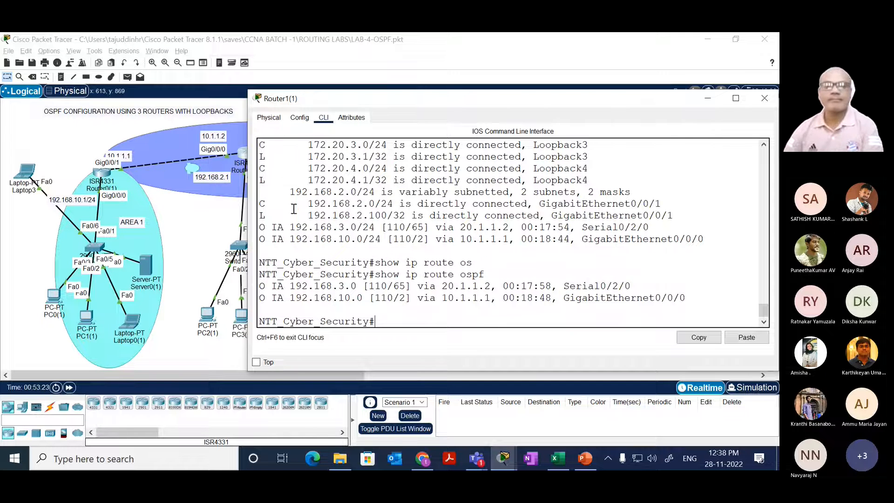
# Step: Return to the topology, open Router2's command line and start its console session
pyautogui.click(200, 248)
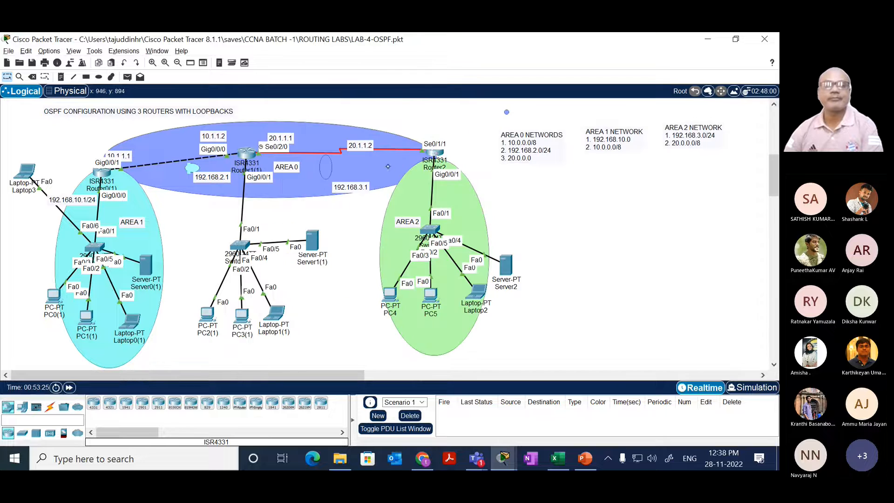
pyautogui.click(434, 152)
pyautogui.moveTo(400, 254); pyautogui.dragTo(431, 221)
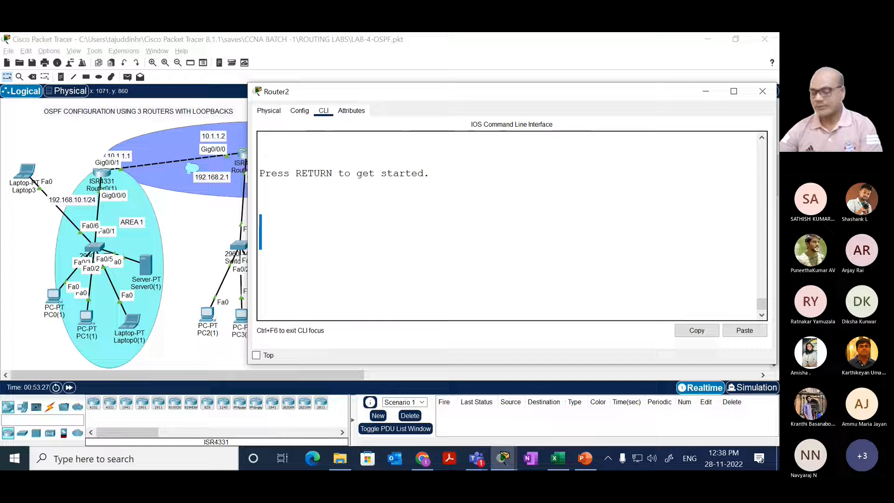
pyautogui.press('Return')
# Step: Enter privileged and global configuration mode on Router2 and open OSPF process 100 for configuration
pyautogui.press('Return')
pyautogui.press('Return')
pyautogui.write('en')
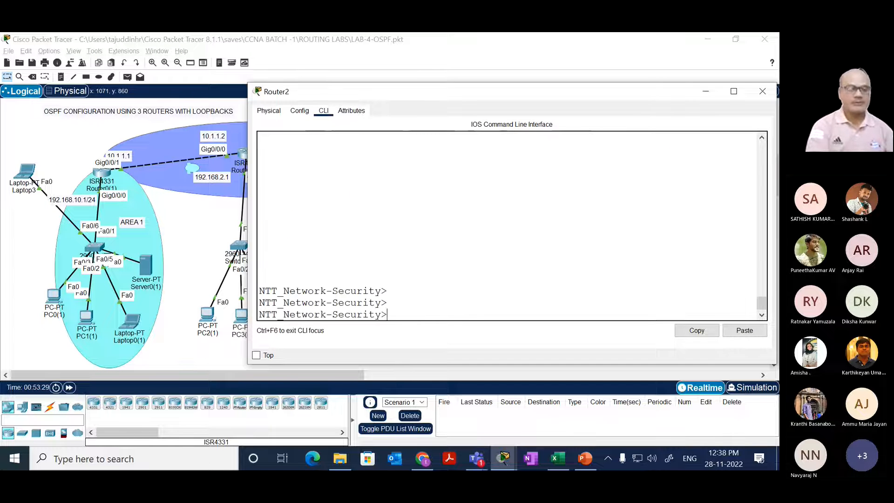
pyautogui.press('Tab')
pyautogui.press('Return')
pyautogui.write('conf t')
pyautogui.press('Return')
pyautogui.write('r')
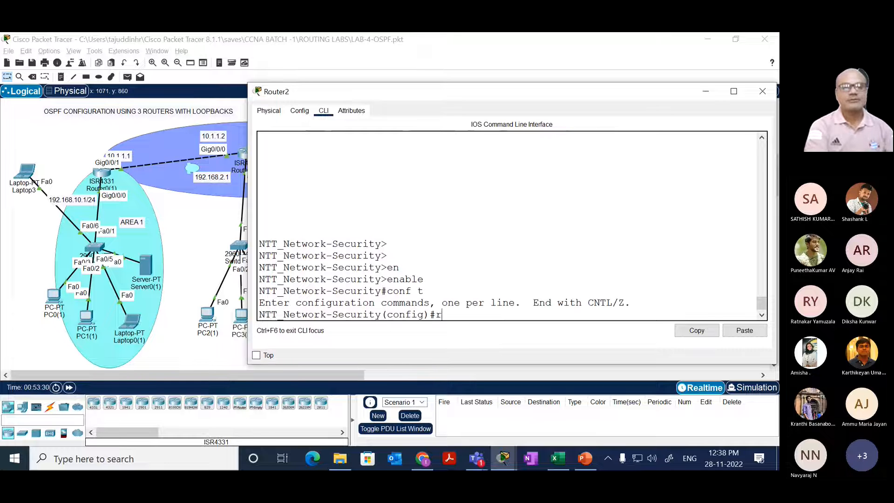
pyautogui.write('outer os')
pyautogui.press('Tab')
pyautogui.write('100')
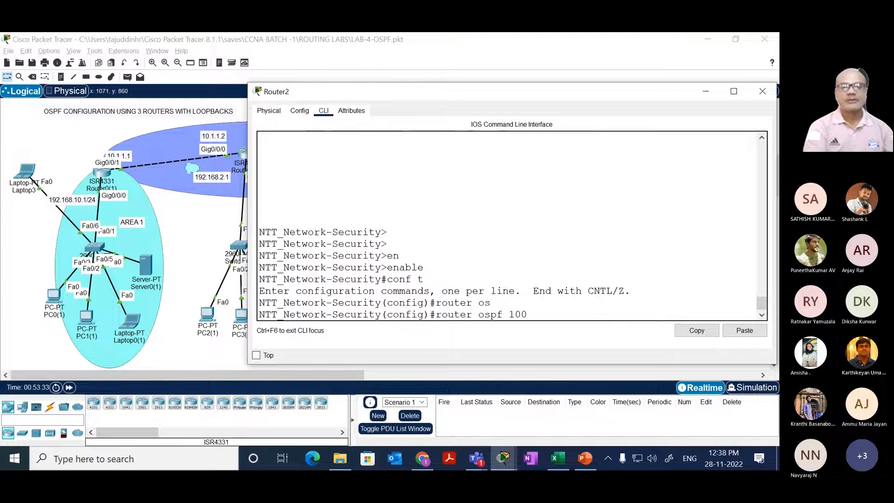
pyautogui.press('Return')
pyautogui.write('net')
pyautogui.press('Tab')
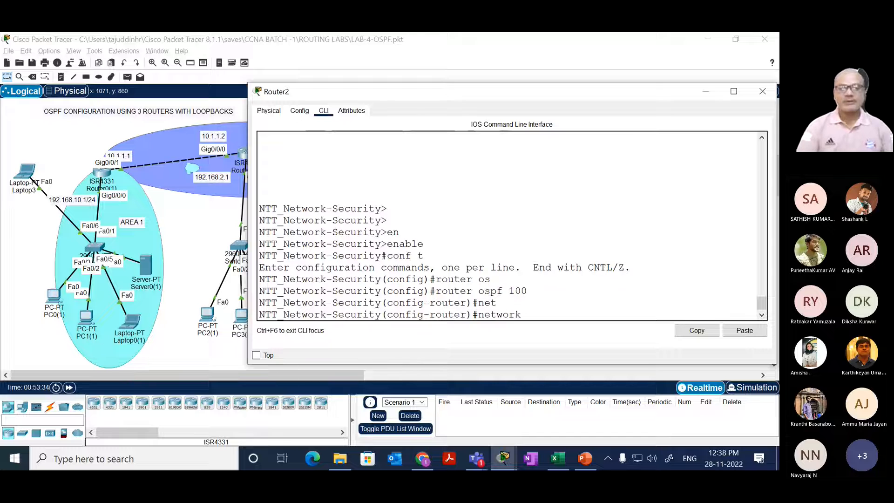
pyautogui.write('172.')
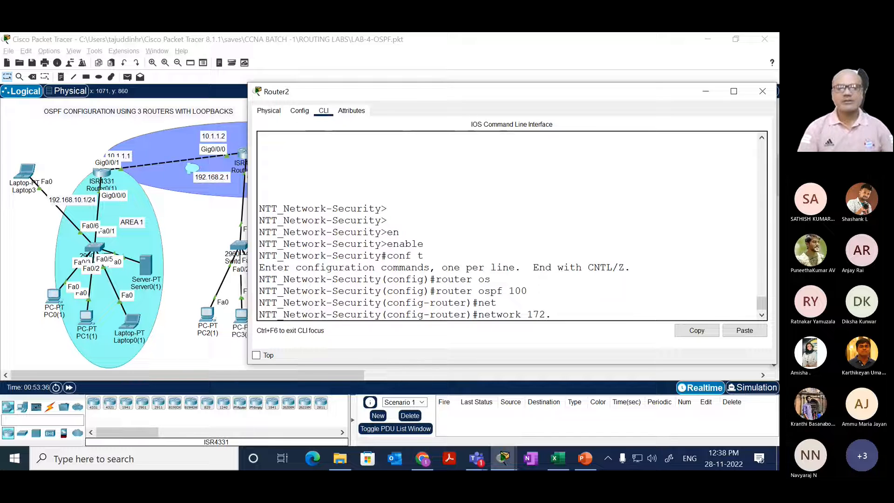
pyautogui.press('BackSpace')
pyautogui.press('BackSpace')
pyautogui.press('BackSpace')
pyautogui.press('BackSpace')
pyautogui.press('BackSpace')
pyautogui.press('BackSpace')
pyautogui.press('BackSpace')
pyautogui.press('BackSpace')
pyautogui.press('BackSpace')
pyautogui.press('BackSpace')
pyautogui.press('BackSpace')
pyautogui.press('BackSpace')
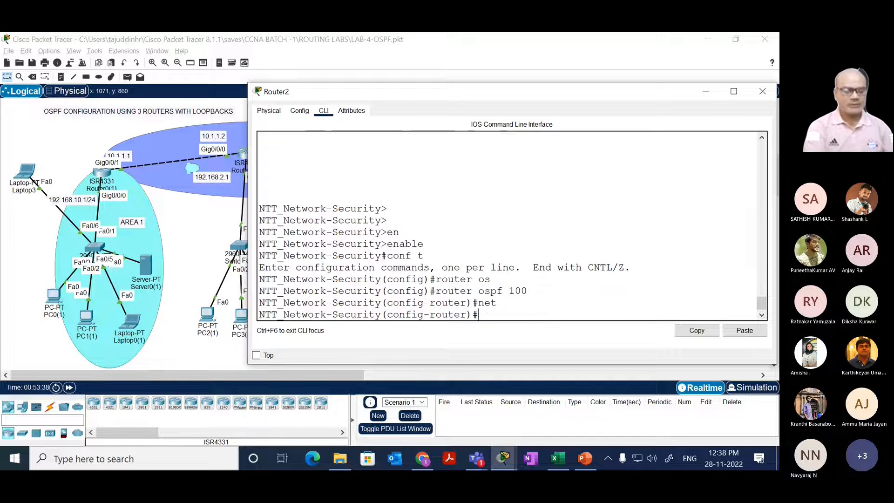
# Step: List Router2's interface addresses from within configuration mode using do sh ip int bri
pyautogui.write('sh')
pyautogui.press('Return')
pyautogui.write('do sh')
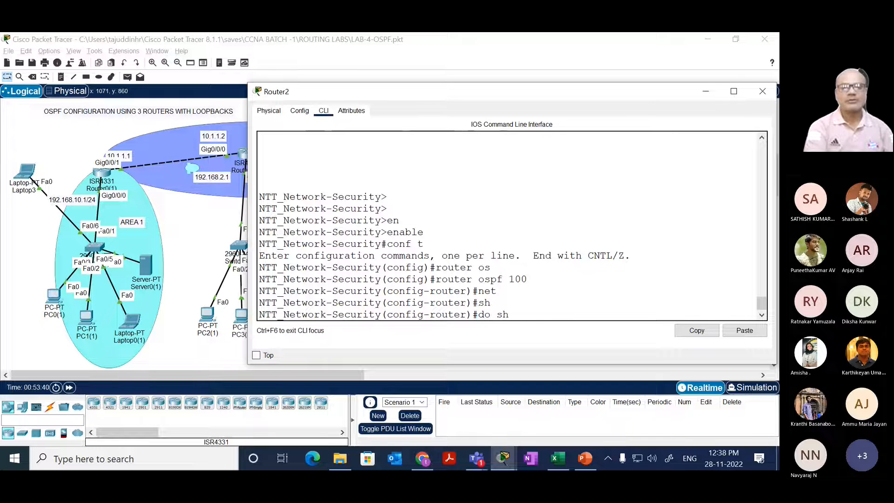
pyautogui.write(' ip int bri')
pyautogui.press('Return')
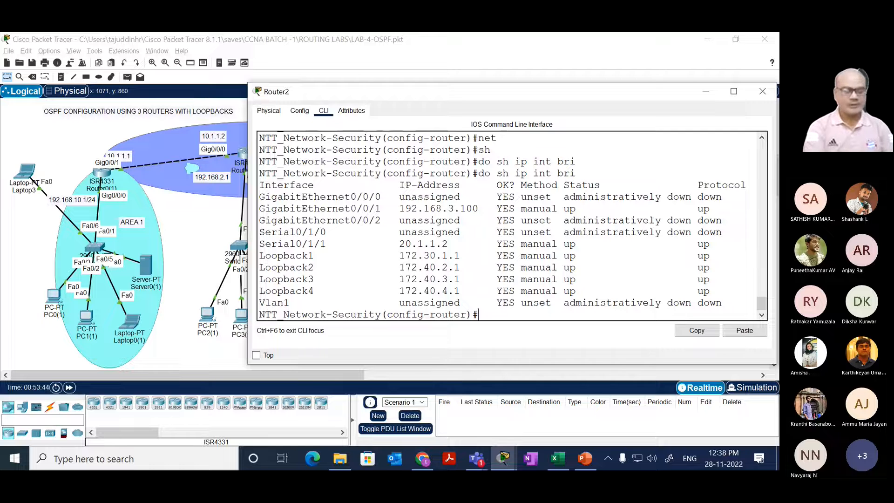
# Step: Advertise network 172.30.1.0 with wildcard mask 0.0.255.255 in area 2 under Router2's OSPF process
pyautogui.write('net')
pyautogui.press('Tab')
pyautogui.write('1')
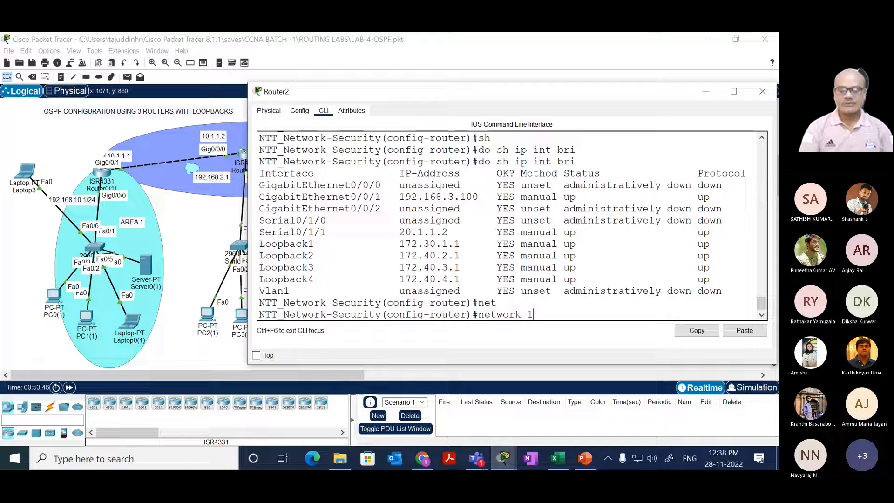
pyautogui.write('72.')
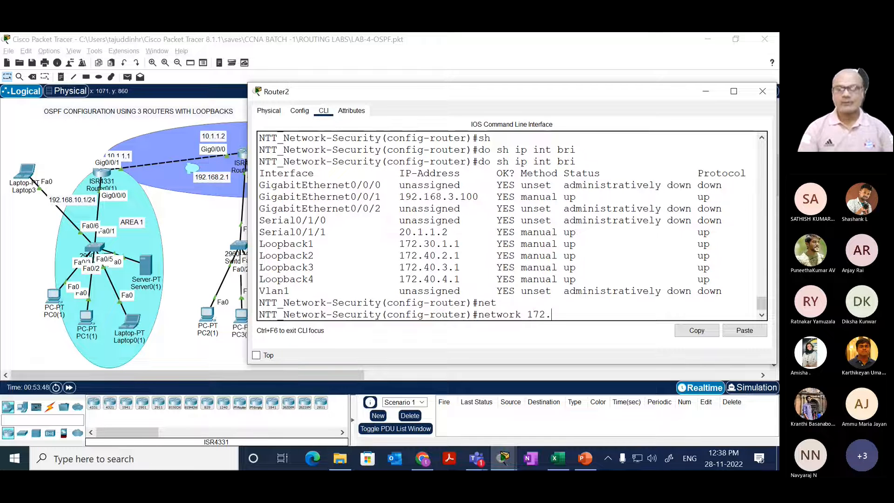
pyautogui.write('30.1.0')
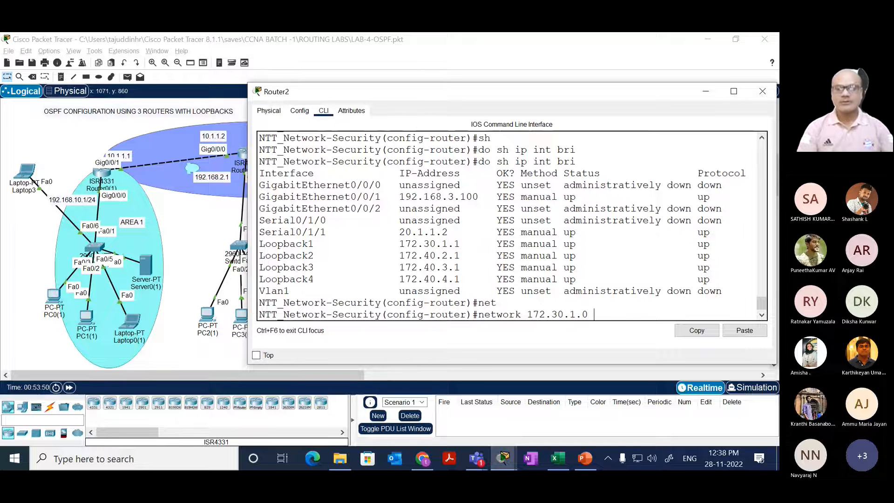
pyautogui.write(' 0.255')
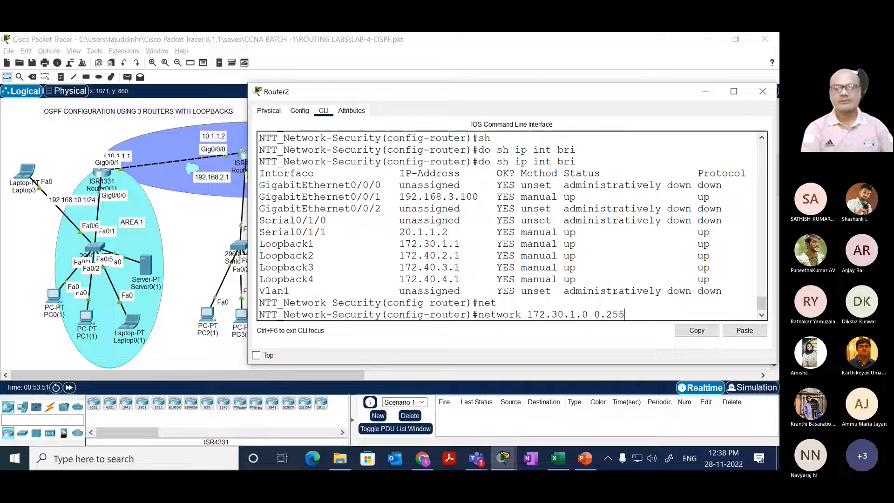
pyautogui.press('BackSpace')
pyautogui.press('BackSpace')
pyautogui.press('BackSpace')
pyautogui.write('0.255.255')
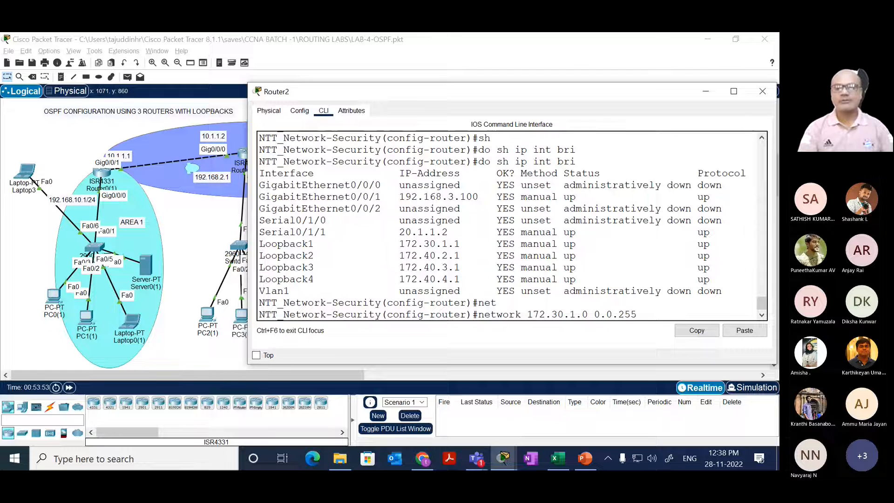
pyautogui.write(' ar')
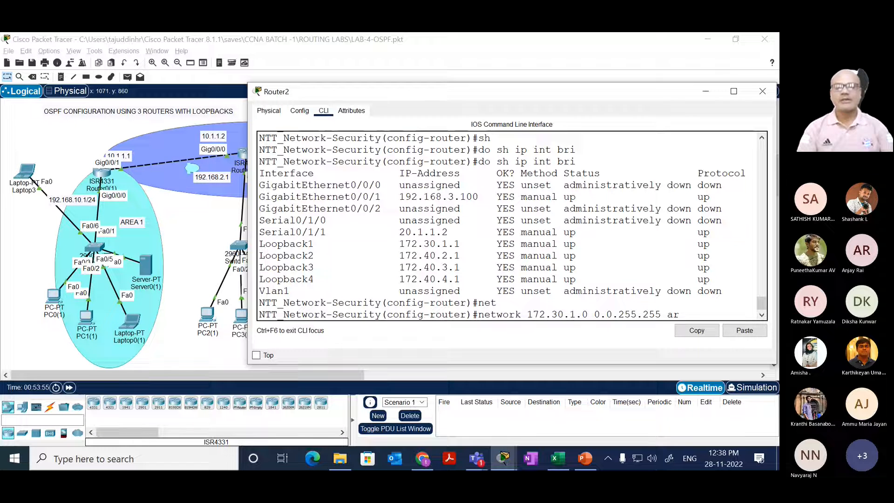
pyautogui.press('Tab')
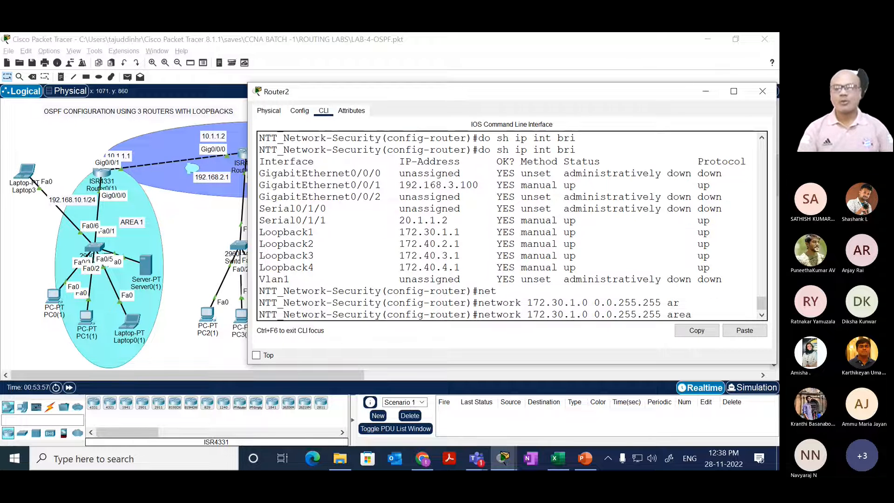
pyautogui.write('2')
pyautogui.press('Return')
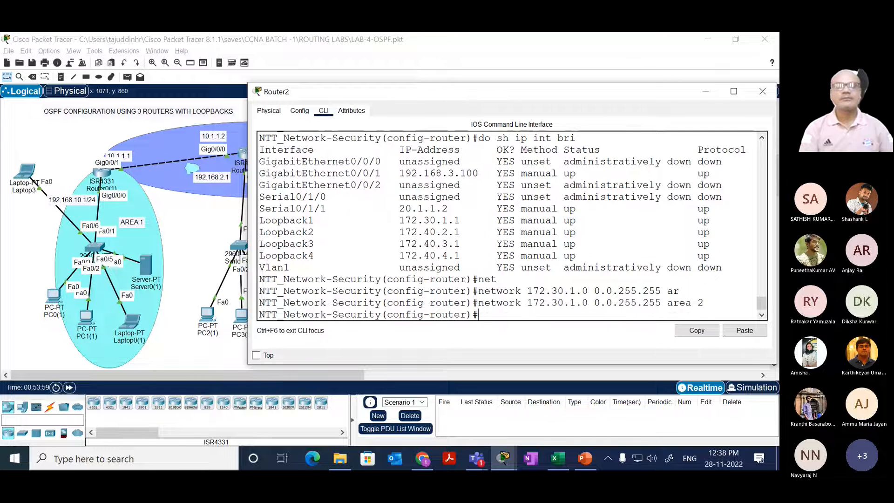
# Step: Add network 172.30.2.0 with wildcard mask 0.0.255.255 to OSPF area 2 on Router2
pyautogui.press('Up')
pyautogui.press('Left')
pyautogui.press('Left')
pyautogui.press('Left')
pyautogui.press('Left')
pyautogui.press('Left')
pyautogui.press('Left')
pyautogui.press('Left')
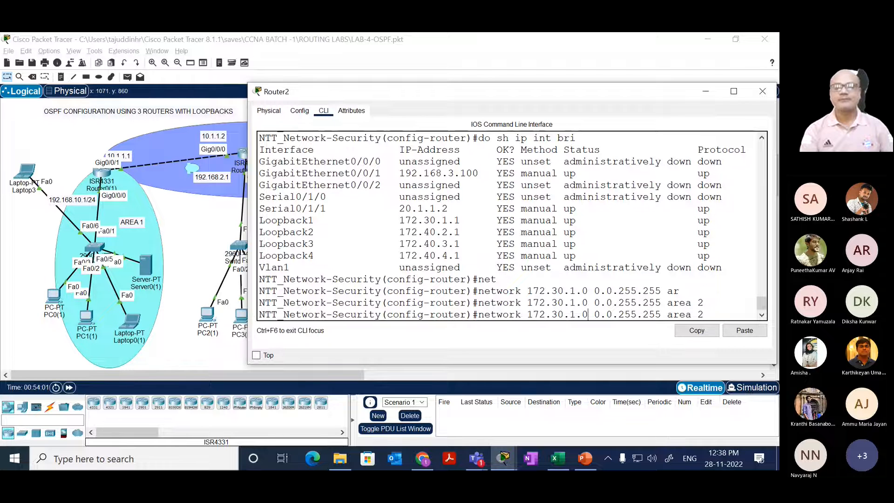
pyautogui.press('Return')
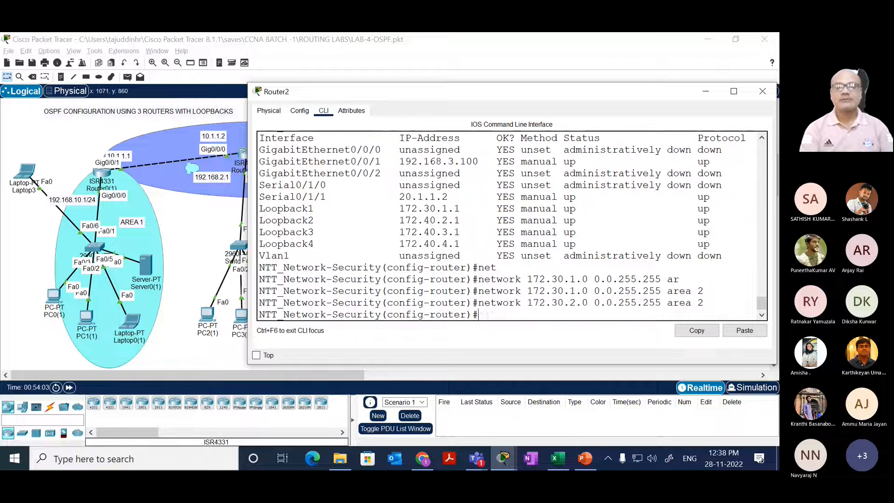
# Step: Add network 172.30.3.0 with wildcard mask 0.0.255.255 to OSPF area 2 on Router2
pyautogui.press('Up')
pyautogui.press('Left')
pyautogui.press('Left')
pyautogui.press('Left')
pyautogui.press('Left')
pyautogui.press('Left')
pyautogui.press('Left')
pyautogui.press('Left')
pyautogui.press('Left')
pyautogui.press('Left')
pyautogui.press('Left')
pyautogui.press('Left')
pyautogui.press('Left')
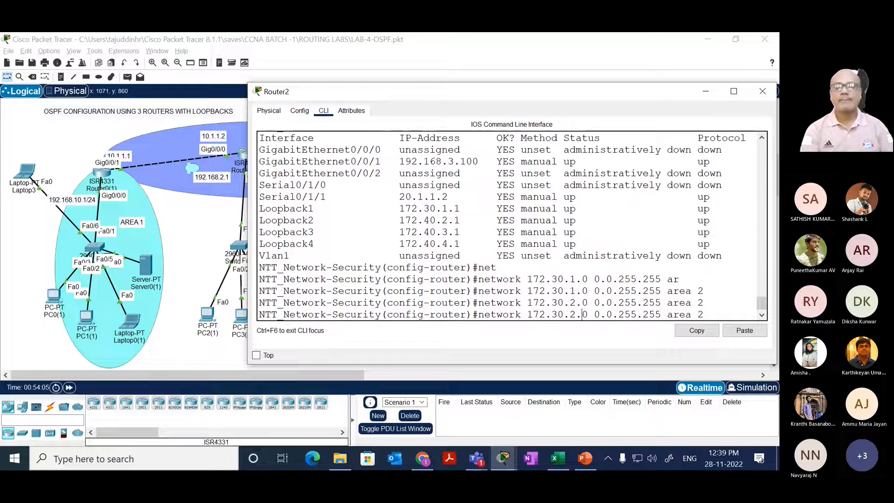
pyautogui.press('Return')
# Step: Add network 172.30.4.0 with wildcard mask 0.0.255.255 to OSPF area 2 on Router2
pyautogui.press('Up')
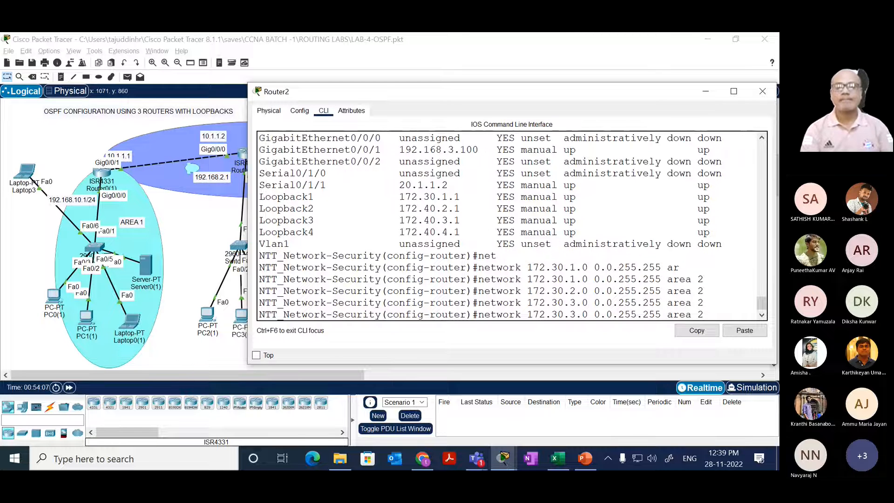
pyautogui.press('Left')
pyautogui.press('Left')
pyautogui.press('Left')
pyautogui.press('Left')
pyautogui.press('Left')
pyautogui.press('Left')
pyautogui.press('Left')
pyautogui.press('Left')
pyautogui.press('Left')
pyautogui.press('Left')
pyautogui.press('Left')
pyautogui.press('Left')
pyautogui.press('Left')
pyautogui.press('Left')
pyautogui.press('Left')
pyautogui.press('Left')
pyautogui.press('Left')
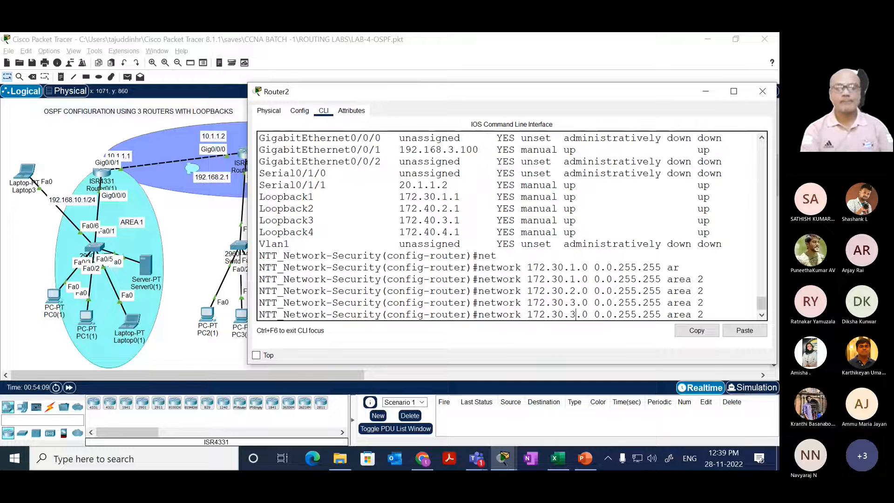
pyautogui.press('BackSpace')
pyautogui.write('4')
pyautogui.press('Return')
pyautogui.press('Return')
pyautogui.press('Return')
pyautogui.press('Return')
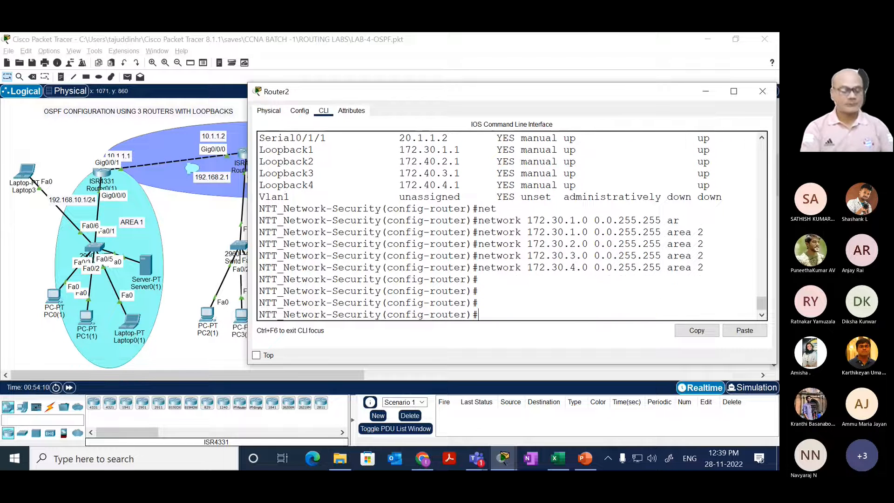
# Step: End configuration mode on Router2 and display its full routing table with show ip route
pyautogui.write('end')
pyautogui.press('Return')
pyautogui.press('Return')
pyautogui.write('sh')
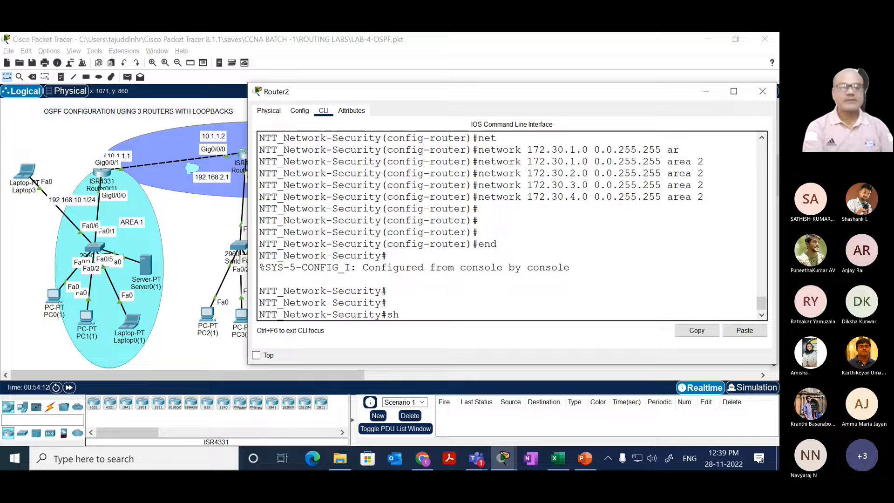
pyautogui.press('Tab')
pyautogui.write('ip')
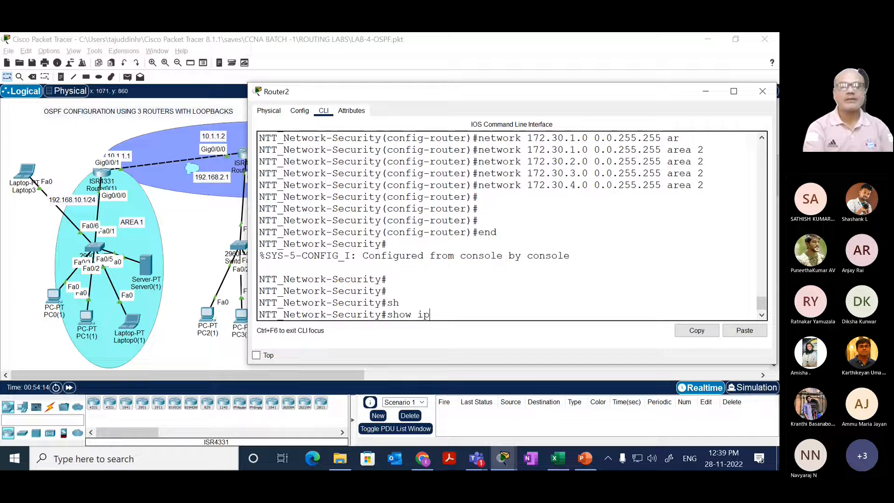
pyautogui.write(' rou')
pyautogui.press('Tab')
pyautogui.press('Return')
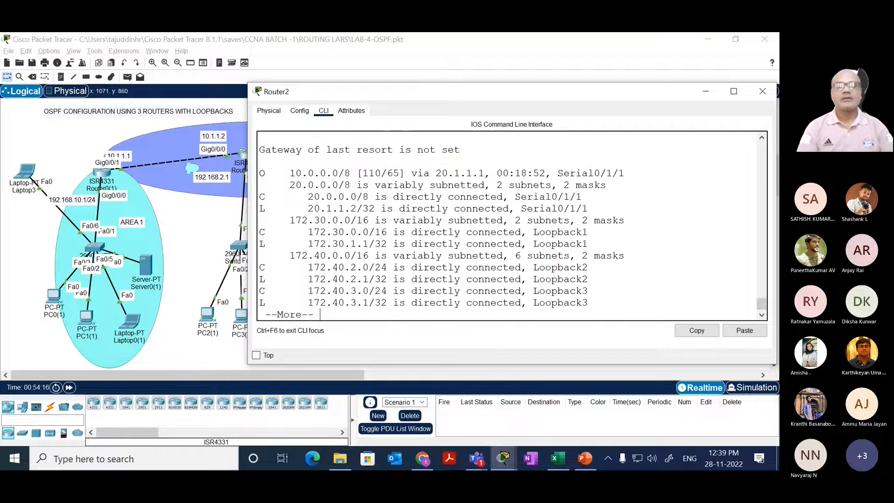
pyautogui.press('space')
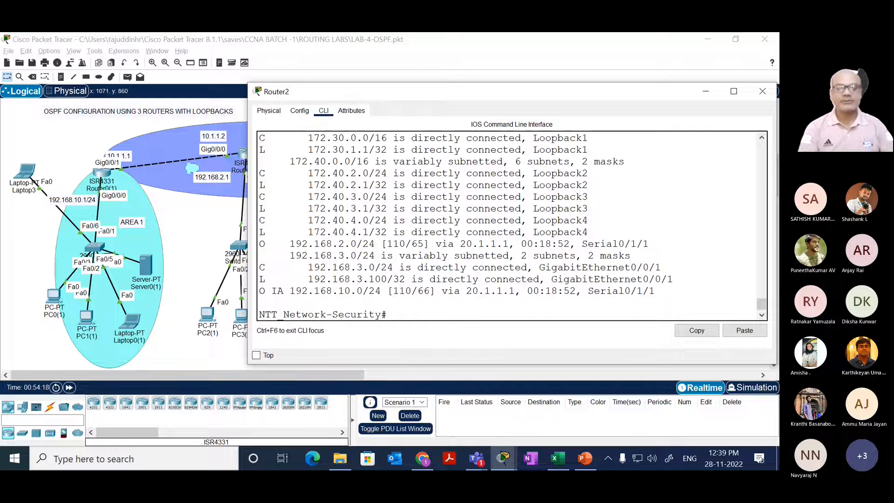
# Step: Display only the OSPF-learned routes on Router2 with show ip route ospf
pyautogui.press('Up')
pyautogui.write('os')
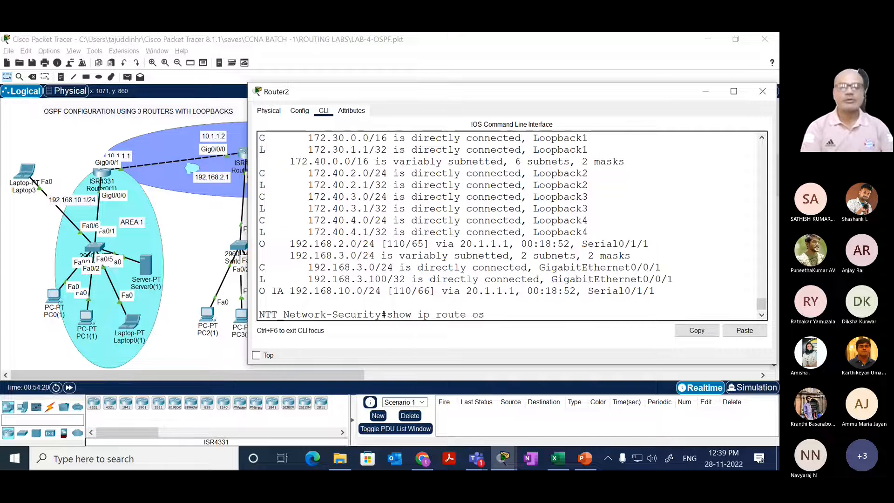
pyautogui.press('Tab')
pyautogui.press('Return')
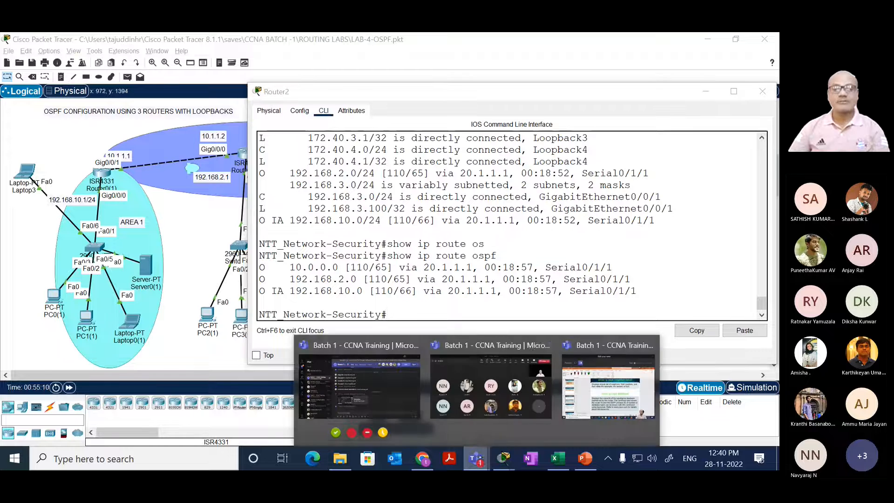
# Step: Switch to the Batch 1 - CCNA Training meeting window in Microsoft Teams
pyautogui.moveTo(476, 459)
pyautogui.click(489, 382)
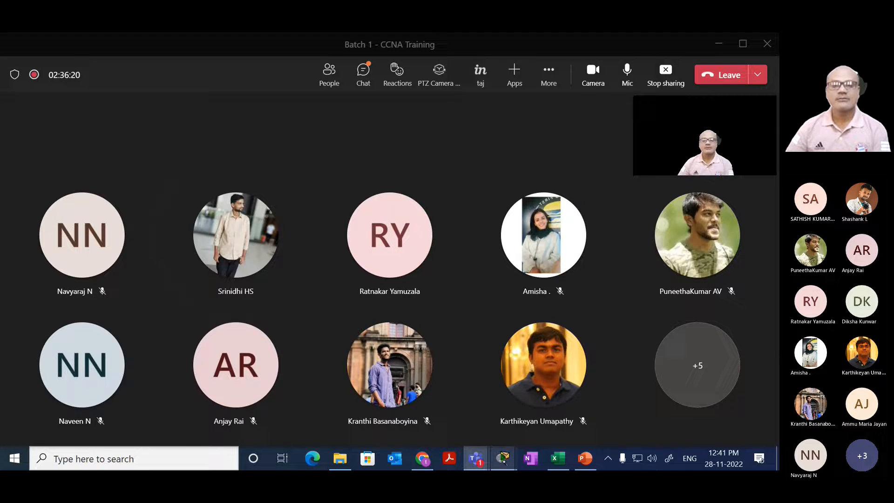
# Step: Switch back to Cisco Packet Tracer and rerun show ip route ospf in Router0(1)'s command line
pyautogui.click(503, 460)
pyautogui.click(135, 407)
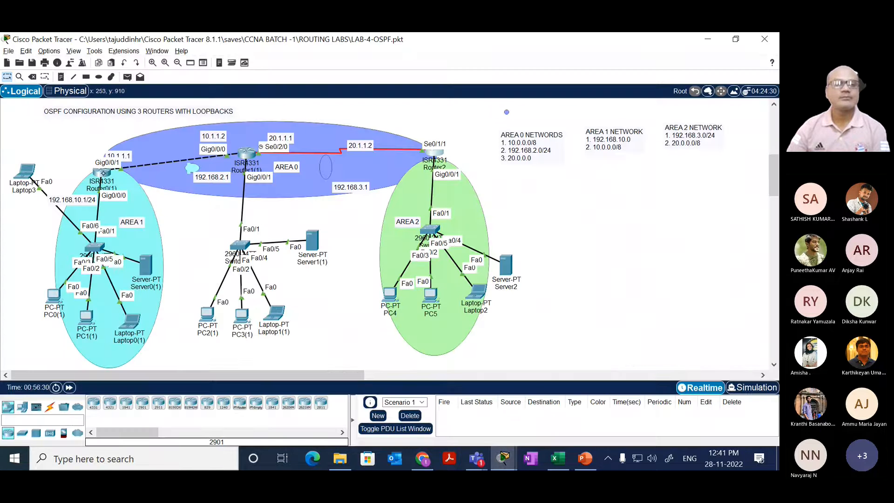
pyautogui.moveTo(389, 245); pyautogui.dragTo(353, 280)
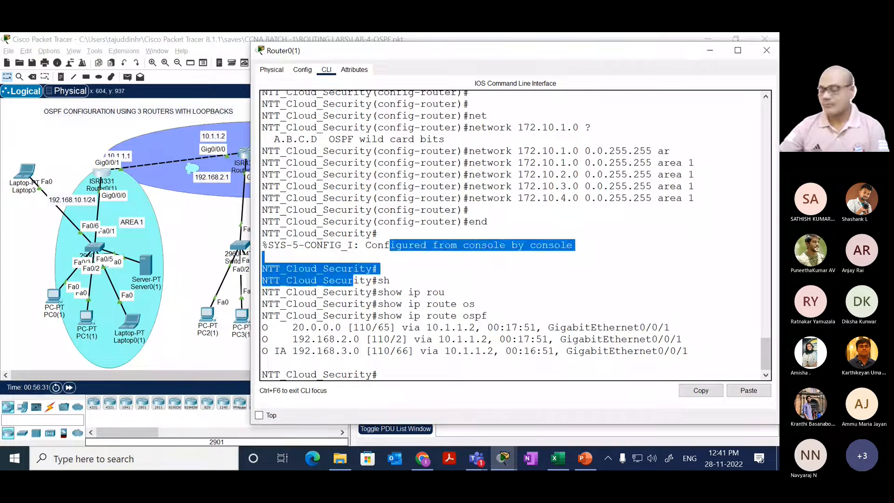
pyautogui.press('Return')
pyautogui.press('Return')
pyautogui.press('Return')
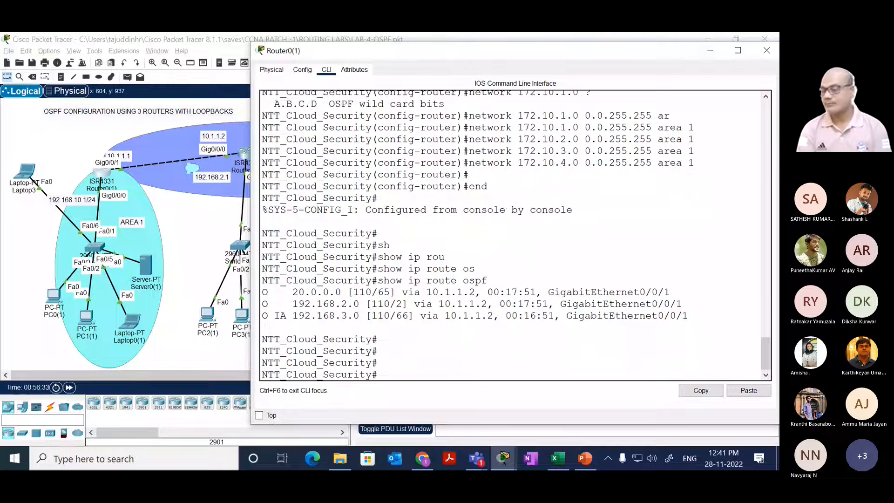
pyautogui.press('Up')
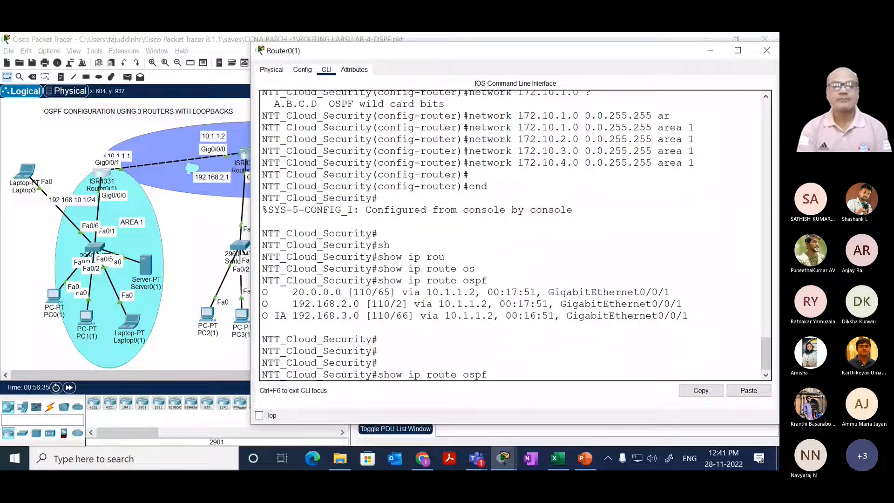
pyautogui.press('Return')
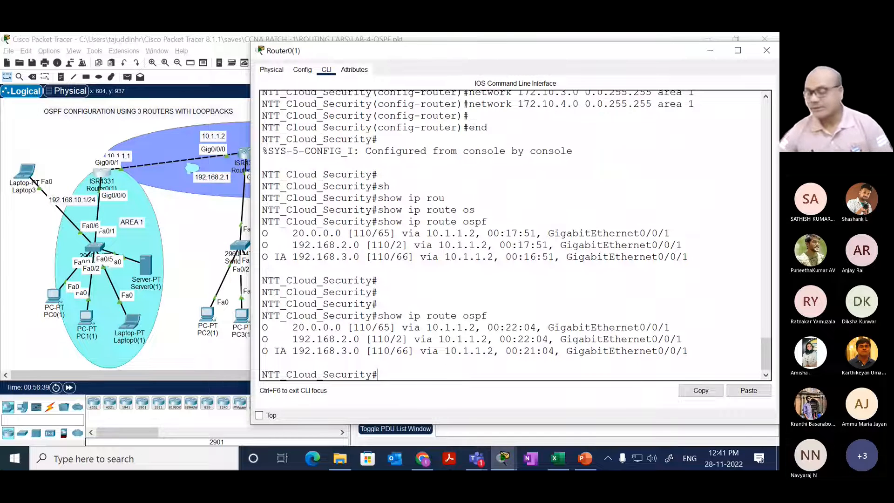
# Step: Return to the topology and reopen Router0(1)'s command line at a fresh privileged prompt
pyautogui.click(84, 146)
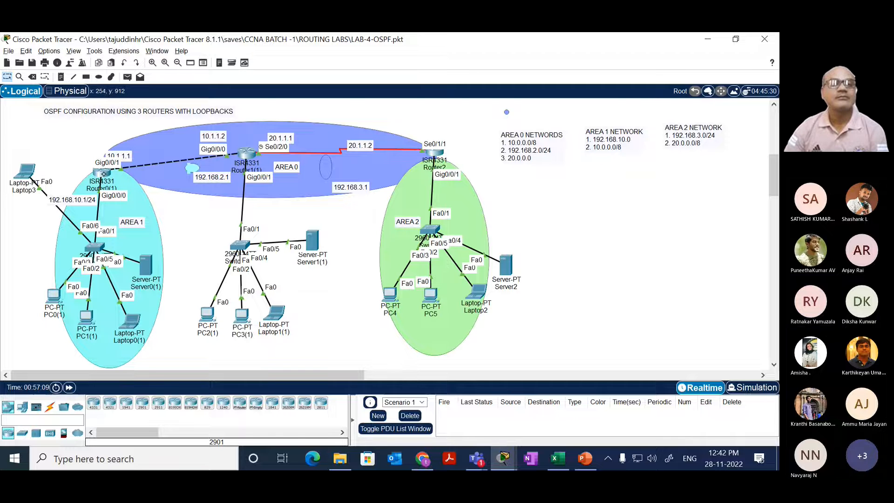
pyautogui.click(103, 173)
pyautogui.moveTo(372, 209); pyautogui.dragTo(353, 232)
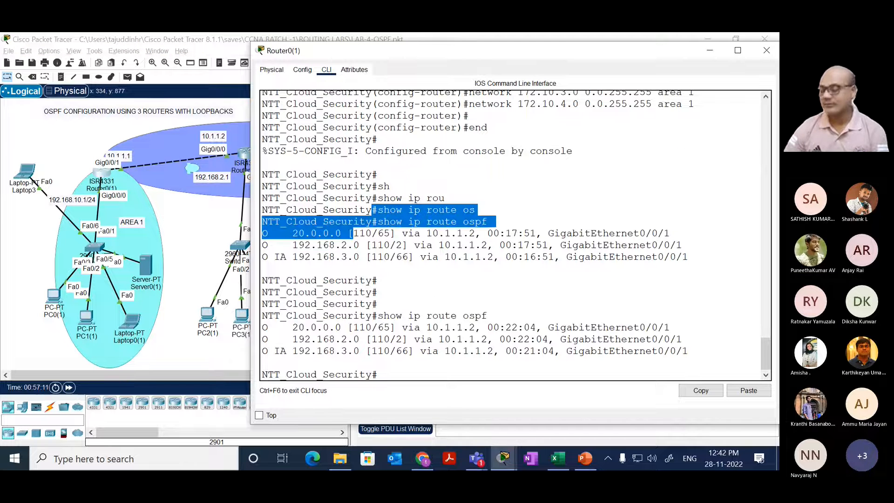
pyautogui.press('Return')
pyautogui.press('Return')
pyautogui.press('Return')
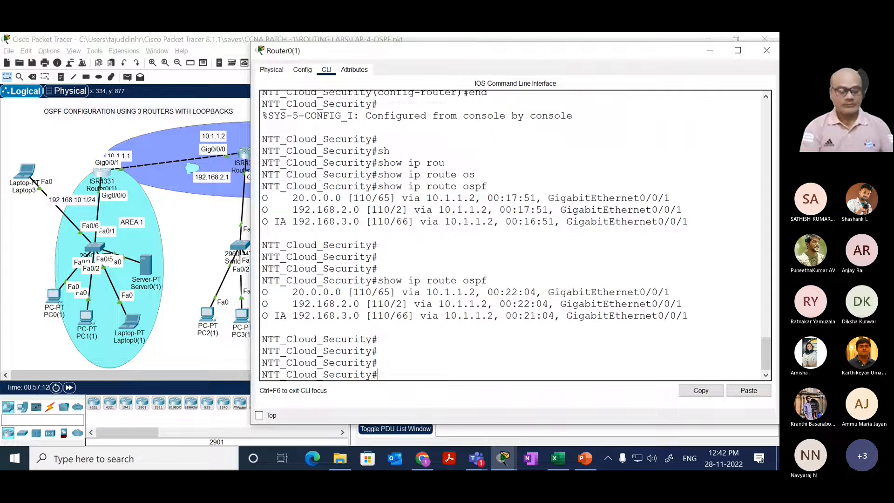
# Step: Enter global configuration mode on Router0(1) and open OSPF process 100 for configuration
pyautogui.write('con ft')
pyautogui.press('Return')
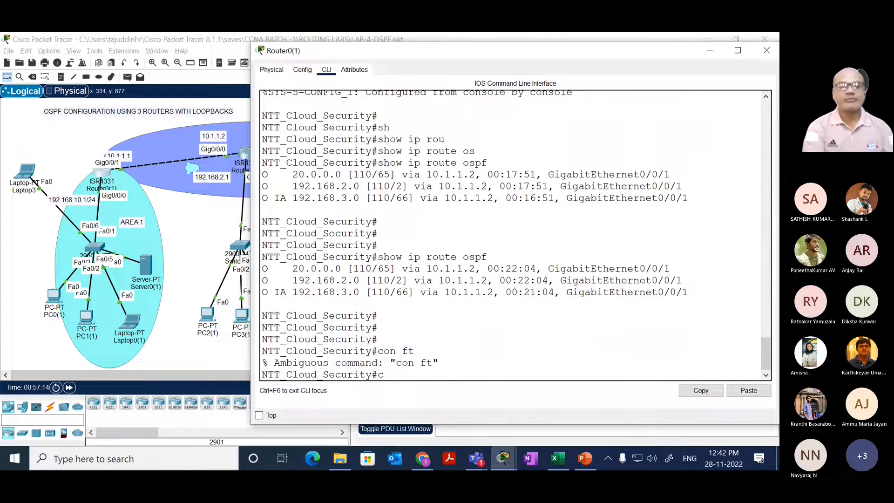
pyautogui.write('conf t')
pyautogui.press('Return')
pyautogui.write('rouer')
pyautogui.press('Tab')
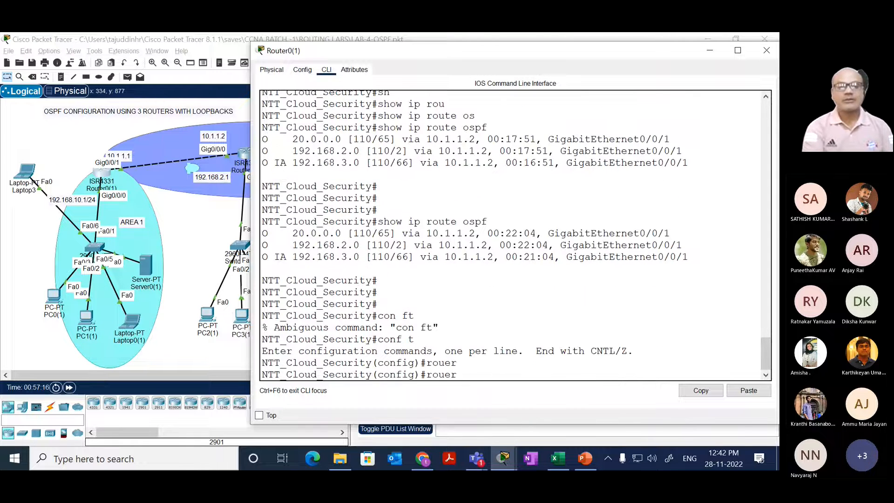
pyautogui.press('BackSpace')
pyautogui.press('BackSpace')
pyautogui.press('BackSpace')
pyautogui.press('BackSpace')
pyautogui.press('BackSpace')
pyautogui.write('router os')
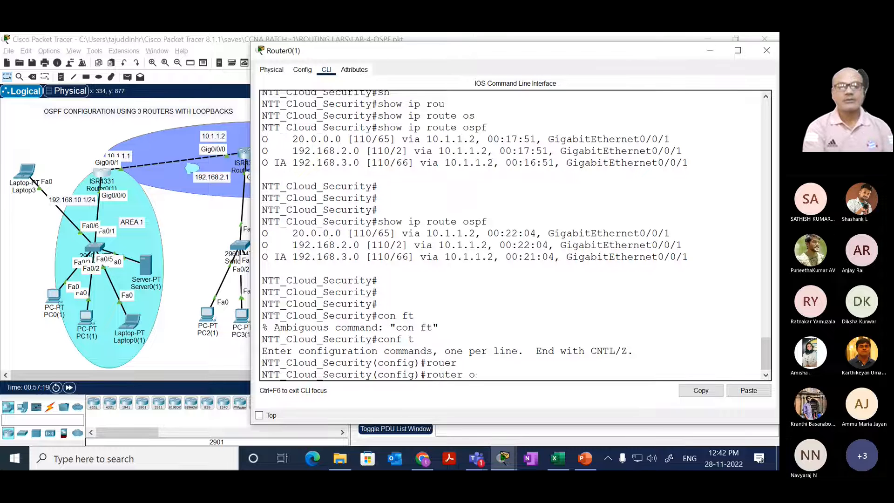
pyautogui.press('Tab')
pyautogui.write('100')
pyautogui.press('Return')
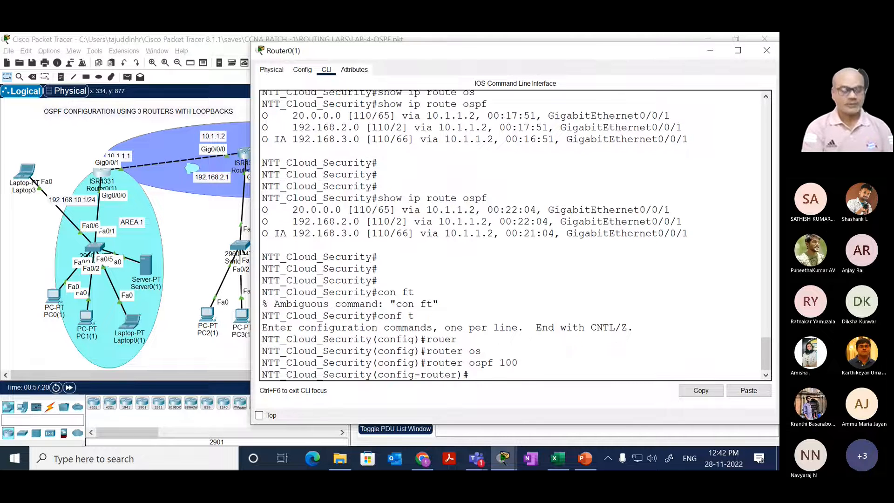
# Step: Advertise network 10.0.0.0 with wildcard mask 0.255.255.255 in area 1 under Router0(1)'s OSPF process
pyautogui.write('net')
pyautogui.press('Tab')
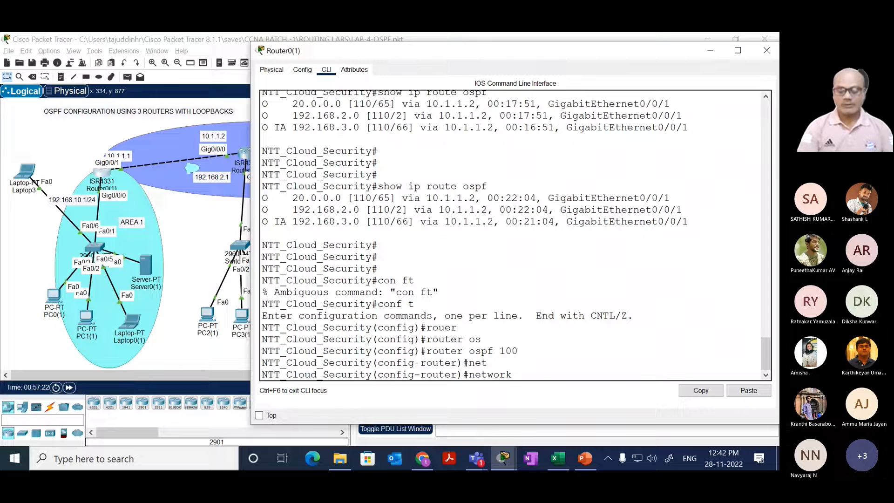
pyautogui.write('10.0.0.0')
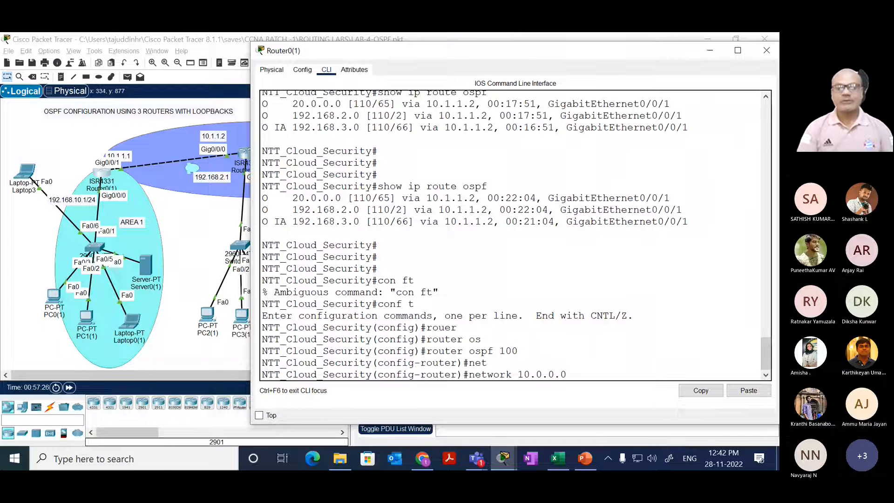
pyautogui.write(' 0.2')
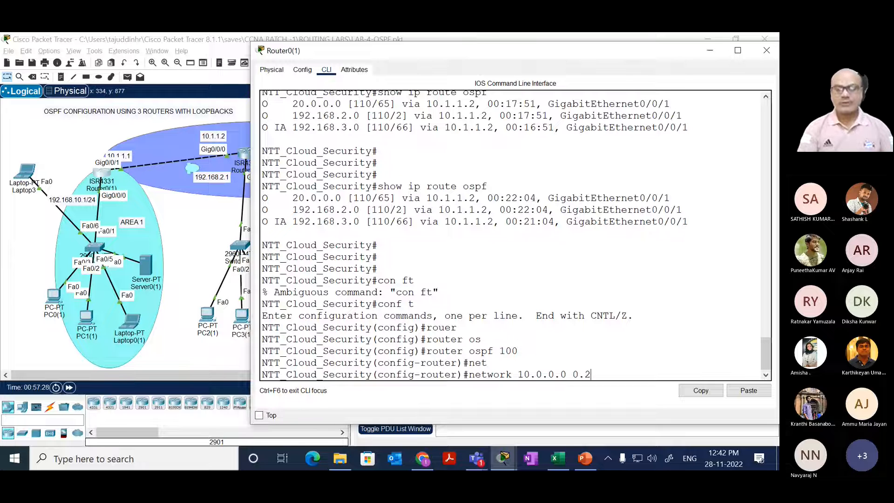
pyautogui.write('55.255.255')
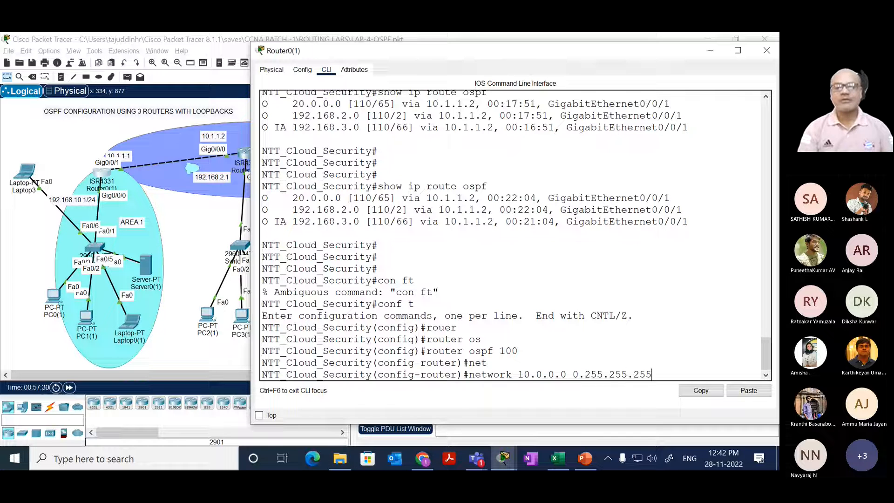
pyautogui.write(' ar')
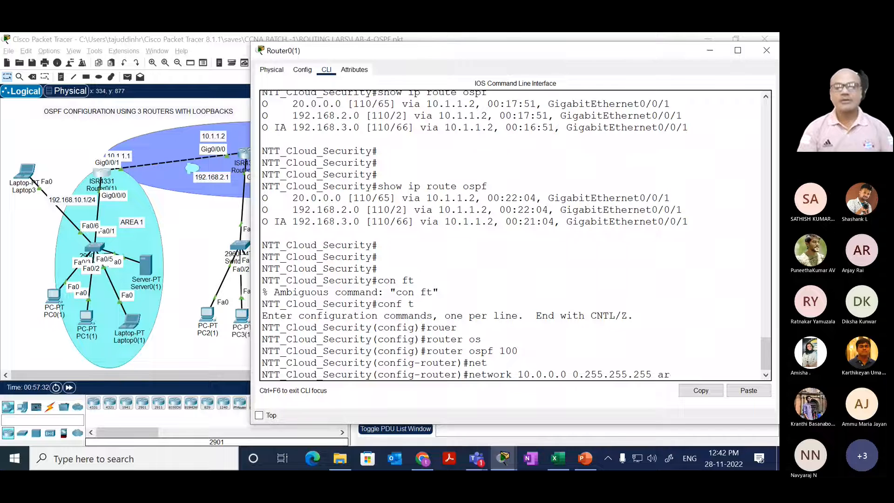
pyautogui.press('Tab')
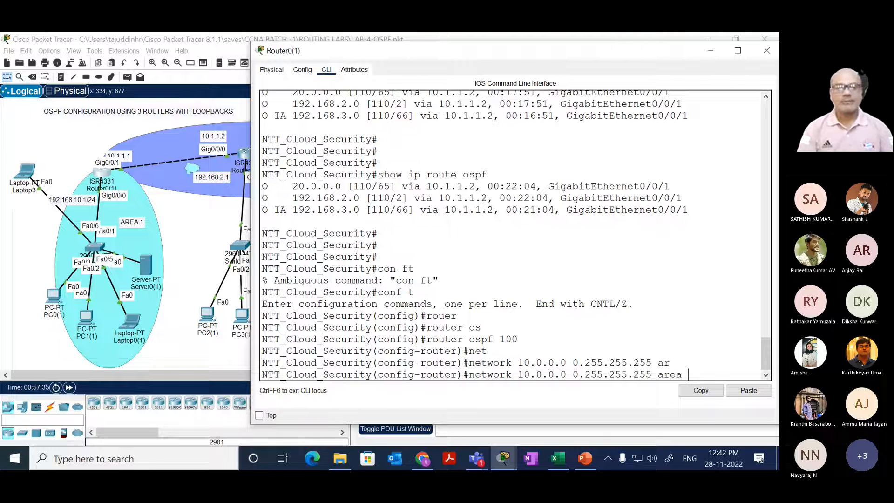
pyautogui.write('1')
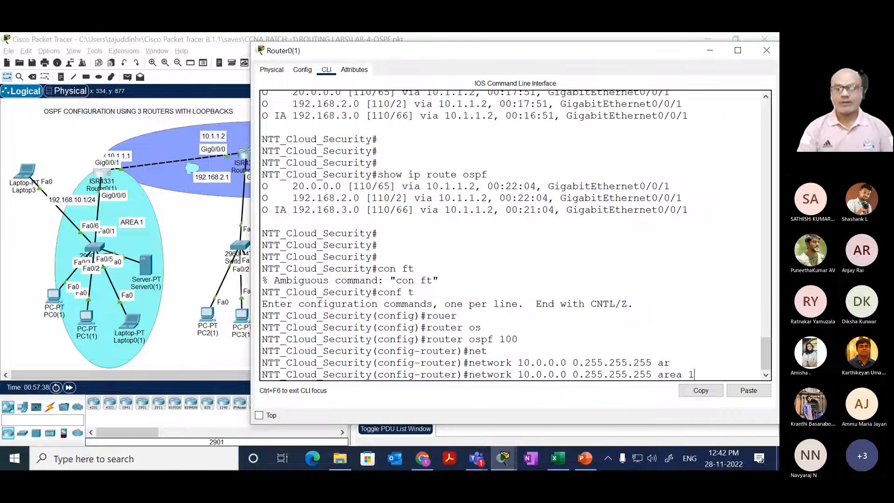
pyautogui.press('Return')
pyautogui.press('Return')
pyautogui.press('Return')
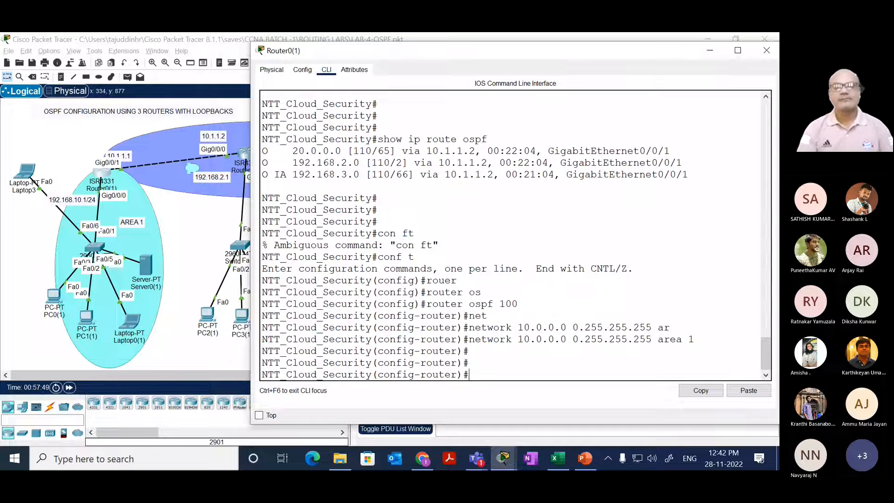
# Step: Remove the 10.0.0.0 0.255.255.255 area 1 network statement from Router0(1)'s OSPF process
pyautogui.press('Up')
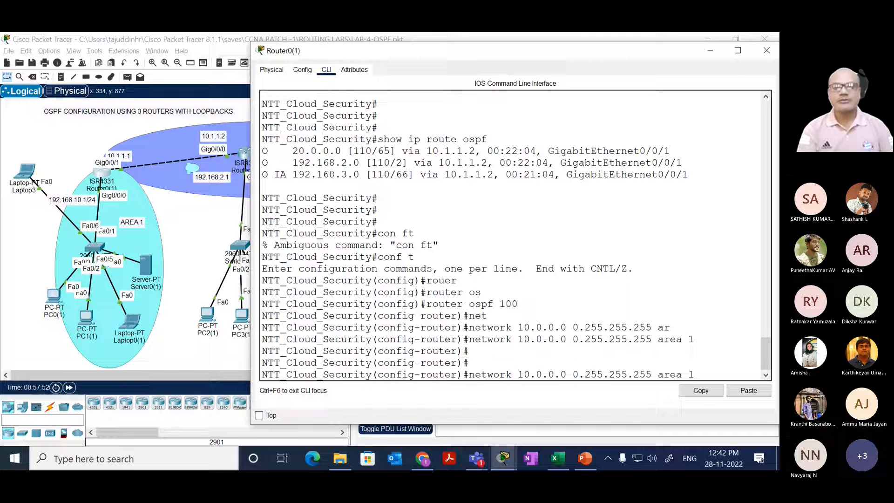
pyautogui.press('Left')
pyautogui.press('Left')
pyautogui.press('Left')
pyautogui.press('Left')
pyautogui.press('Left')
pyautogui.press('Left')
pyautogui.press('Left')
pyautogui.press('Left')
pyautogui.press('Left')
pyautogui.press('Left')
pyautogui.press('Left')
pyautogui.press('Left')
pyautogui.press('Left')
pyautogui.press('Left')
pyautogui.press('Left')
pyautogui.press('Left')
pyautogui.press('Left')
pyautogui.press('Left')
pyautogui.press('Left')
pyautogui.press('Left')
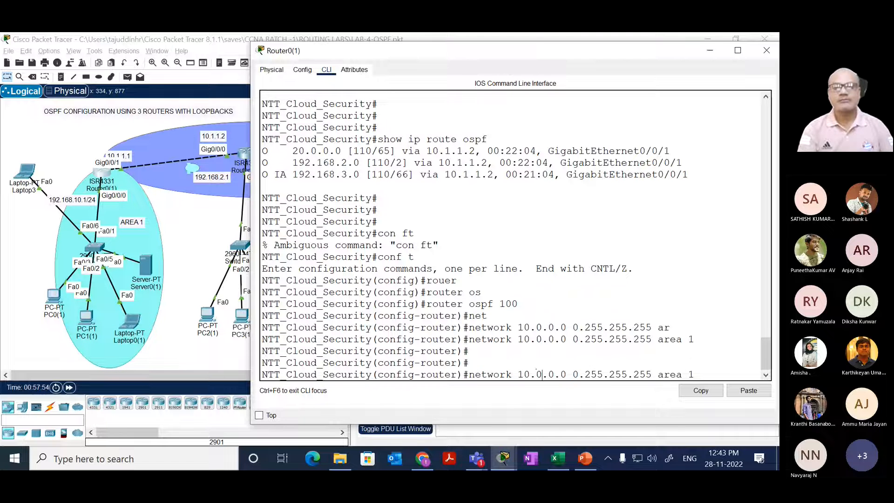
pyautogui.write('0')
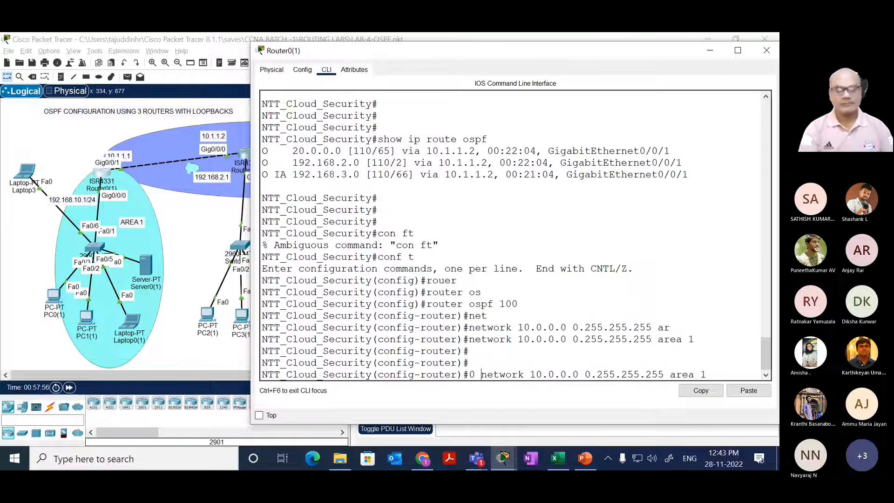
pyautogui.press('BackSpace')
pyautogui.press('BackSpace')
pyautogui.write('no')
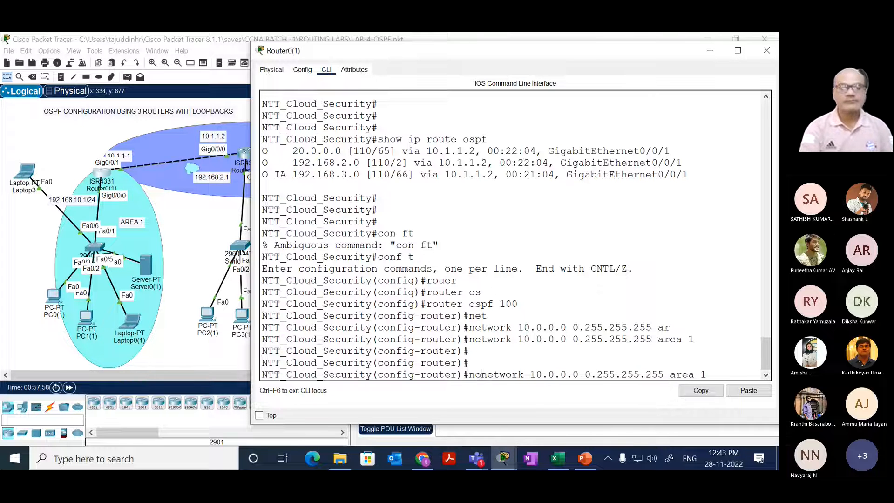
pyautogui.press('Return')
pyautogui.press('Return')
pyautogui.press('Return')
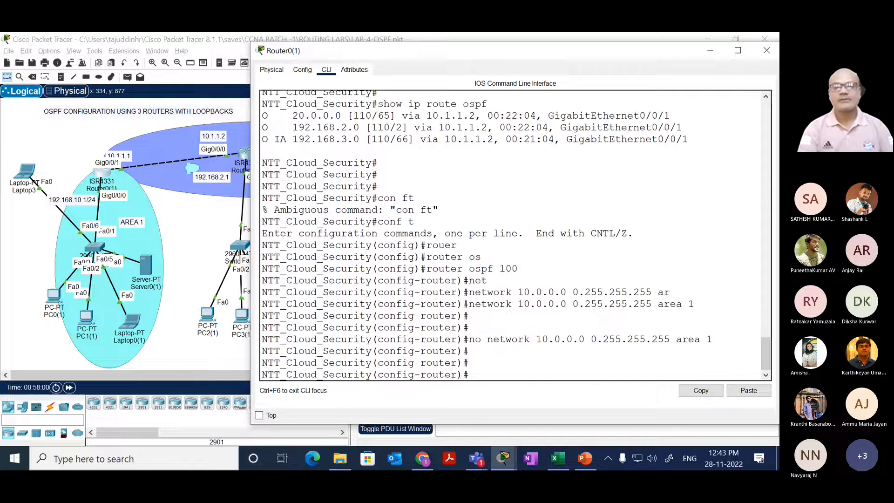
# Step: Advertise network 10.0.0.0 with wildcard mask 0.255.255.255 in area 0 on Router0(1)
pyautogui.press('Up')
pyautogui.press('Up')
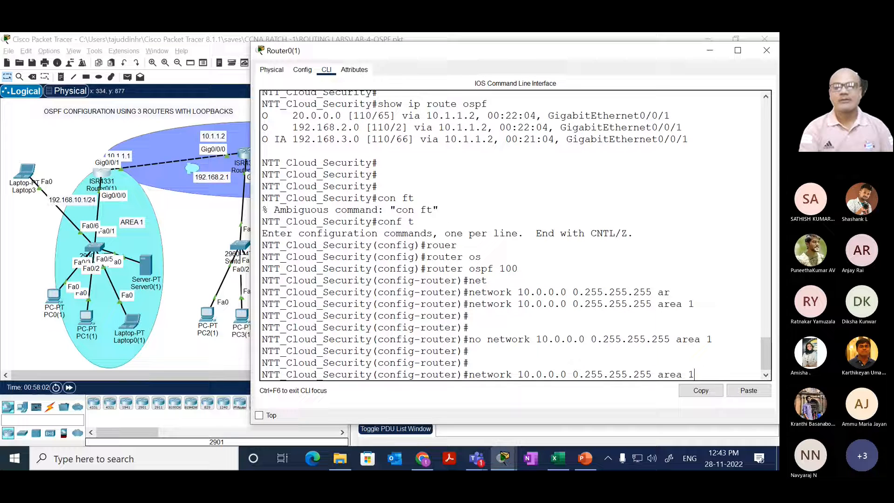
pyautogui.press('BackSpace')
pyautogui.write('0')
pyautogui.press('Return')
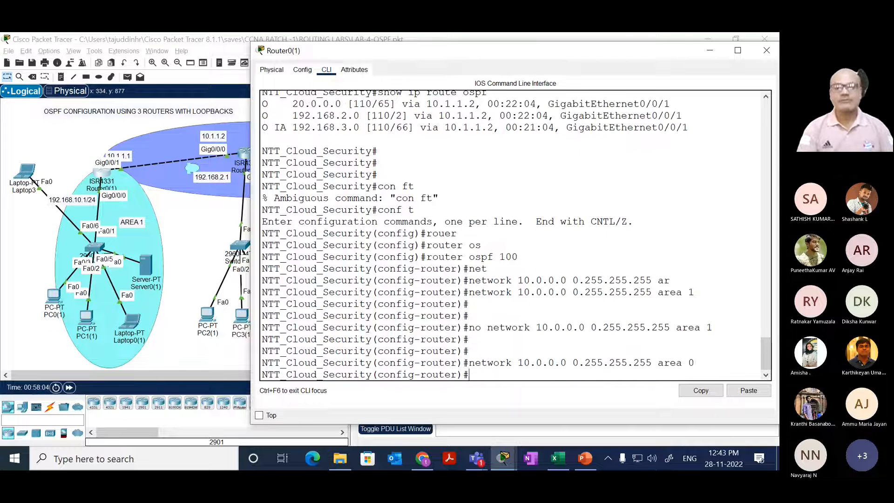
pyautogui.press('Return')
pyautogui.press('Return')
pyautogui.press('Return')
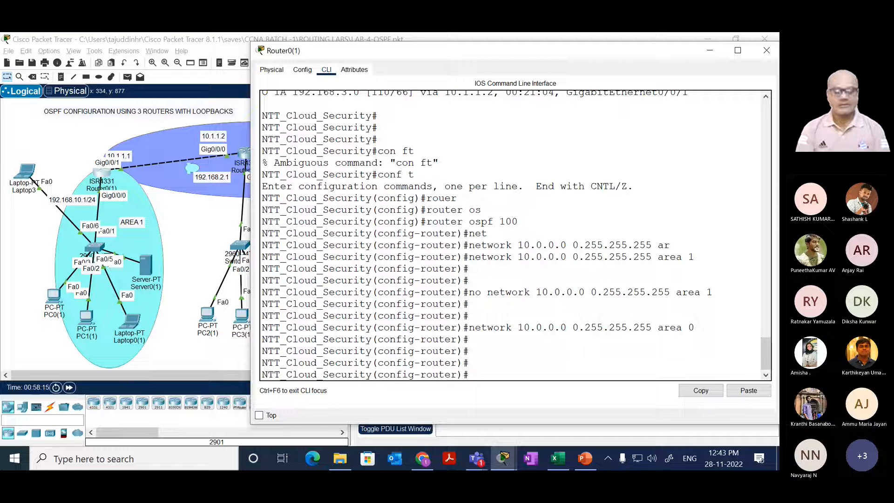
pyautogui.press('Return')
pyautogui.press('Return')
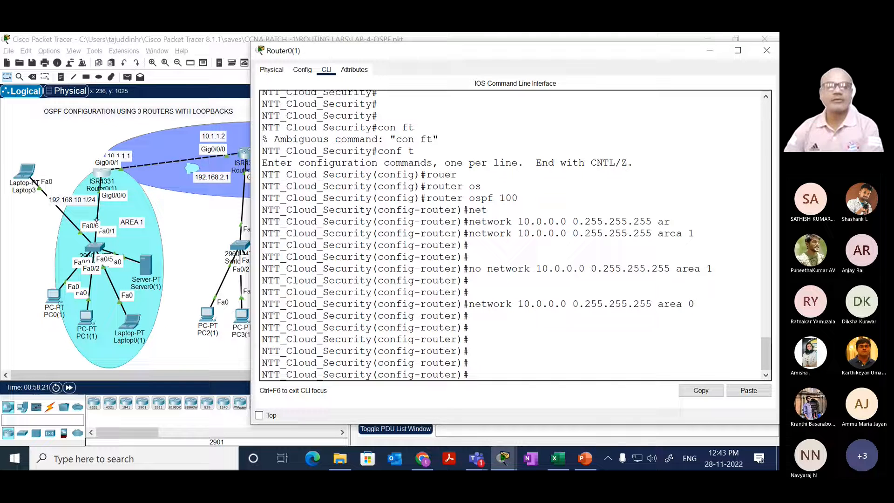
# Step: Open Router2's command line, enter global configuration mode and open OSPF process 100 for configuration
pyautogui.click(189, 216)
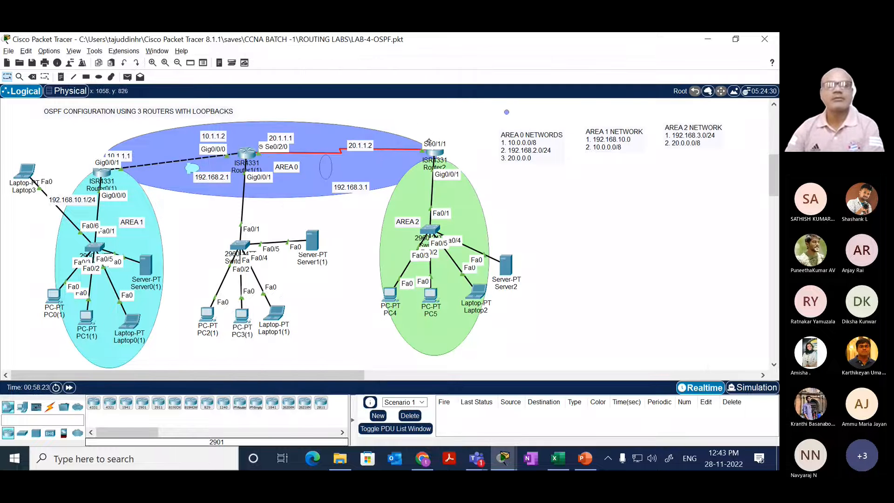
pyautogui.click(433, 154)
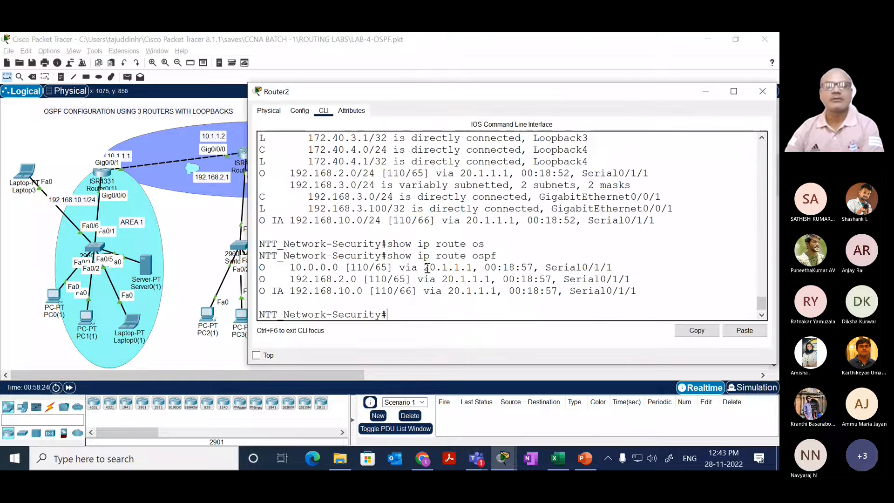
pyautogui.moveTo(429, 267); pyautogui.dragTo(448, 255)
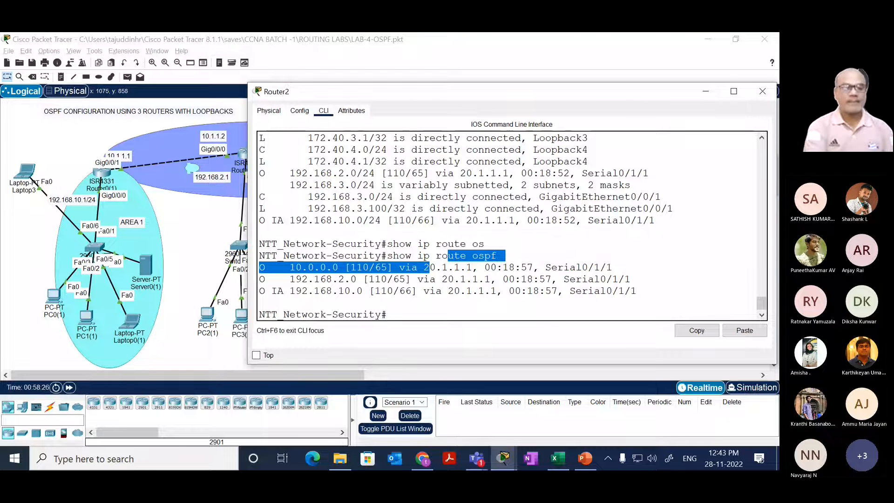
pyautogui.write('con ft')
pyautogui.press('Return')
pyautogui.write('conf t')
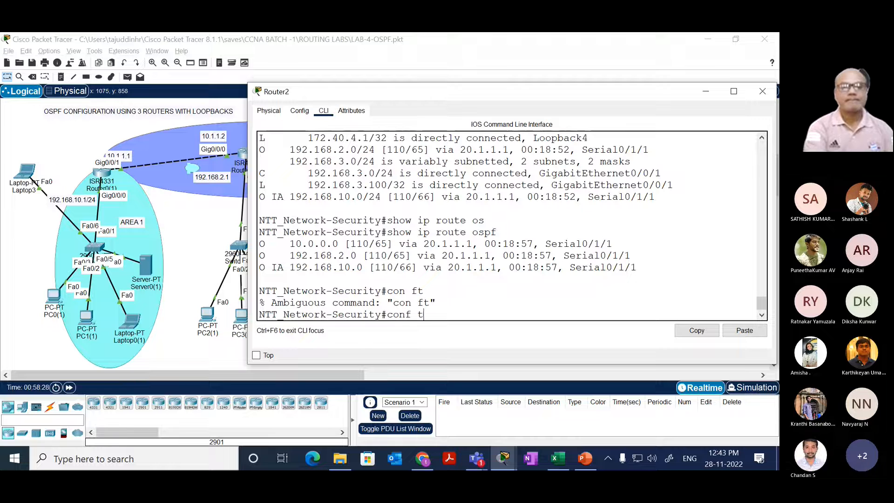
pyautogui.press('Return')
pyautogui.write('roue')
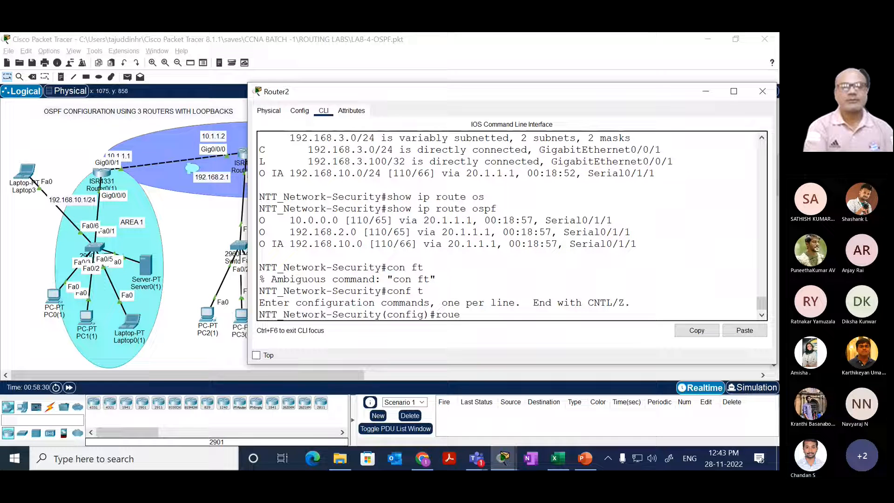
pyautogui.press('BackSpace')
pyautogui.write('ter os')
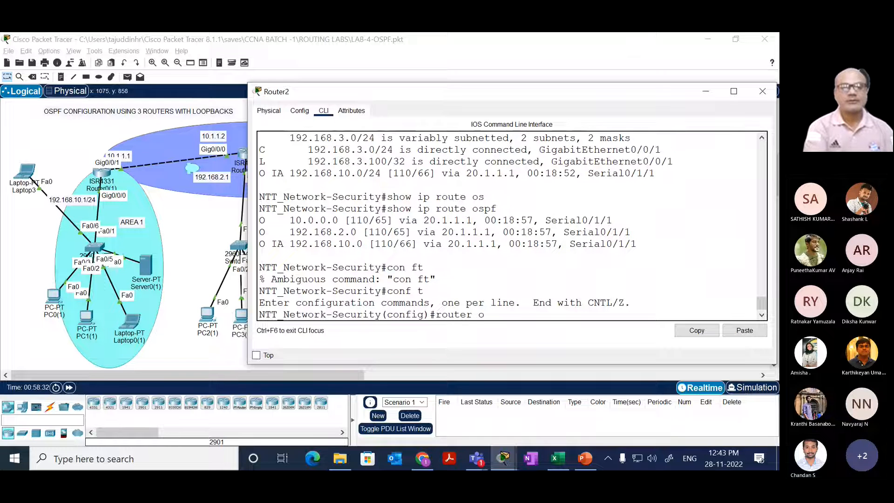
pyautogui.press('Tab')
pyautogui.write('100')
pyautogui.press('Return')
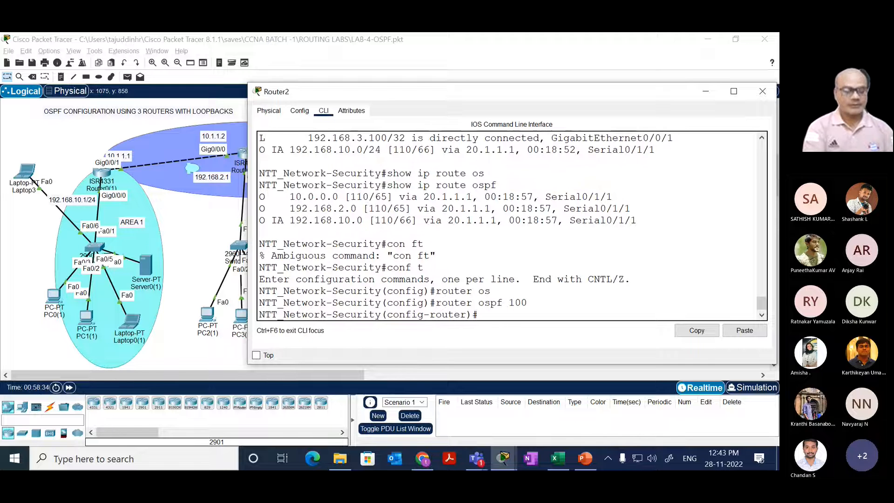
# Step: Advertise network 20.0.0.0 with wildcard mask 0.255.255.255 in area 0 on Router2 and exit to privileged mode
pyautogui.write('net')
pyautogui.press('Tab')
pyautogui.write('20.0.0')
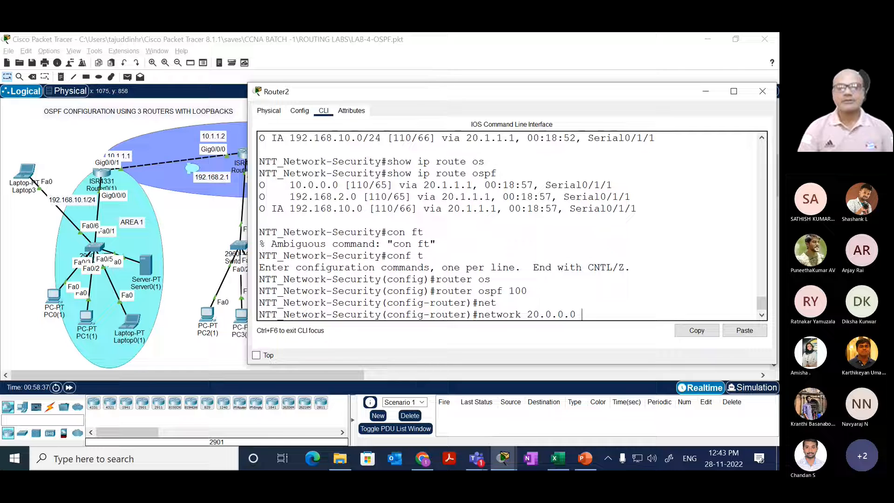
pyautogui.write('0.')
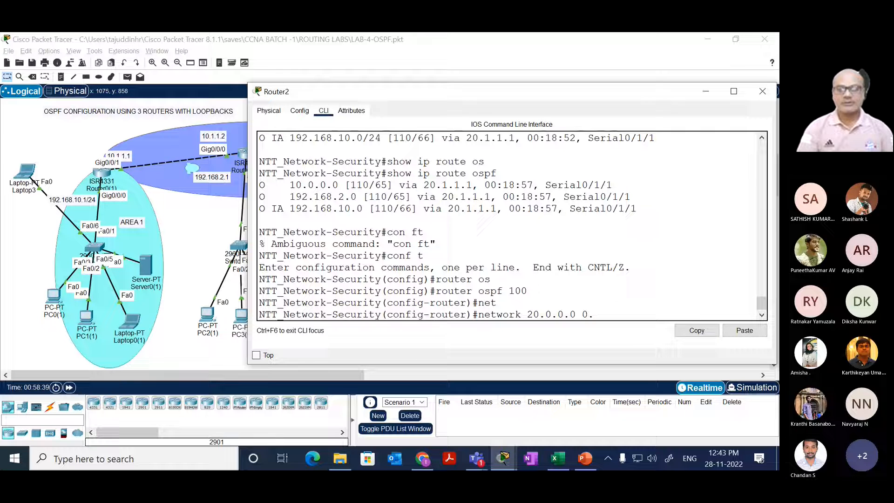
pyautogui.write('255.25')
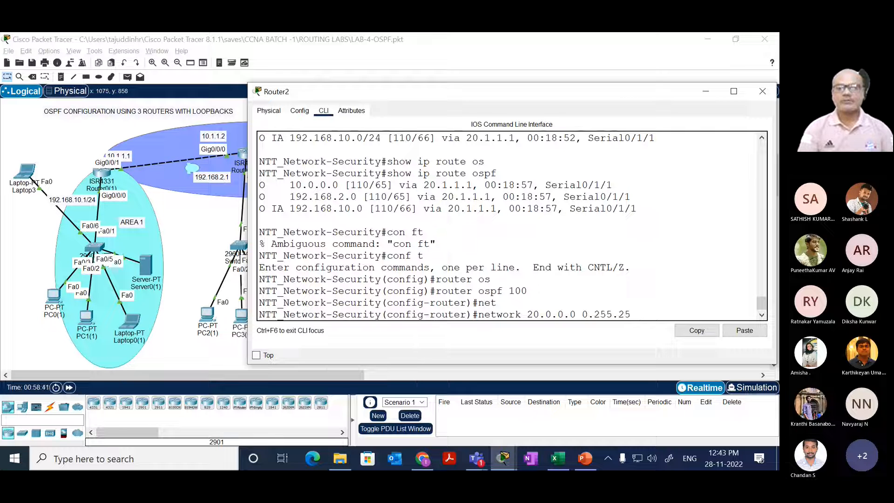
pyautogui.write('5.255')
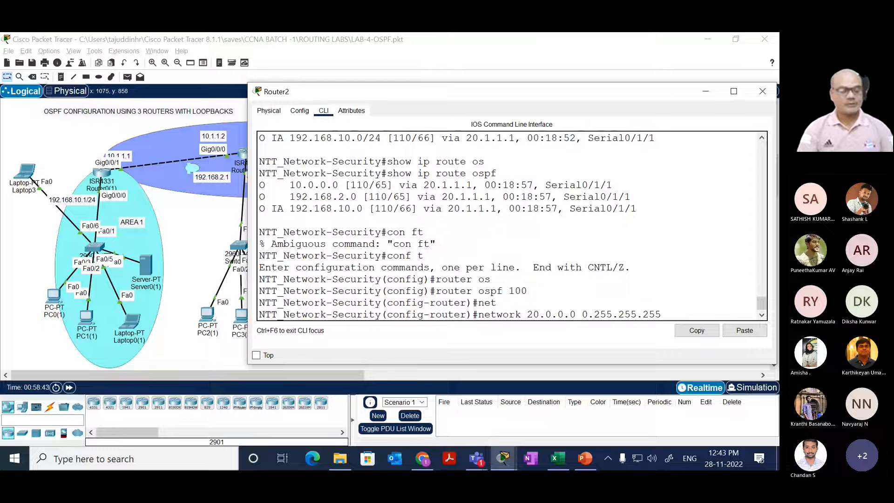
pyautogui.write(' ar')
pyautogui.press('Tab')
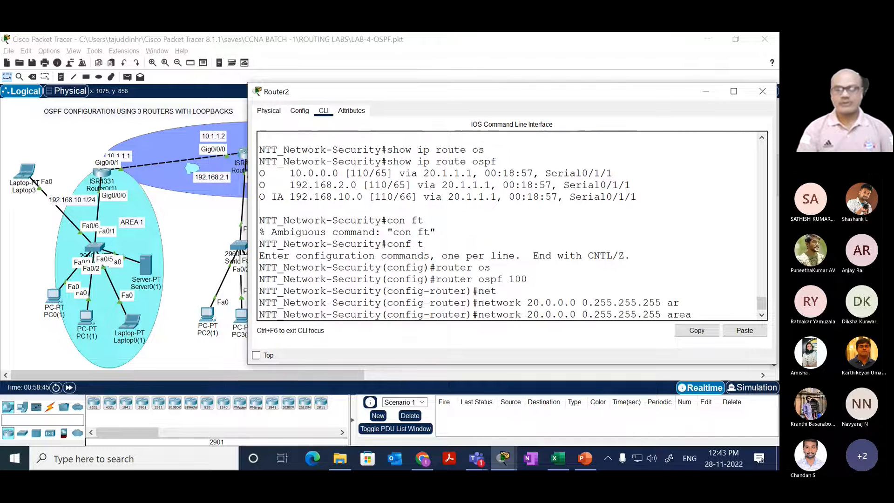
pyautogui.write('0')
pyautogui.press('Return')
pyautogui.press('Return')
pyautogui.press('Return')
pyautogui.write('end')
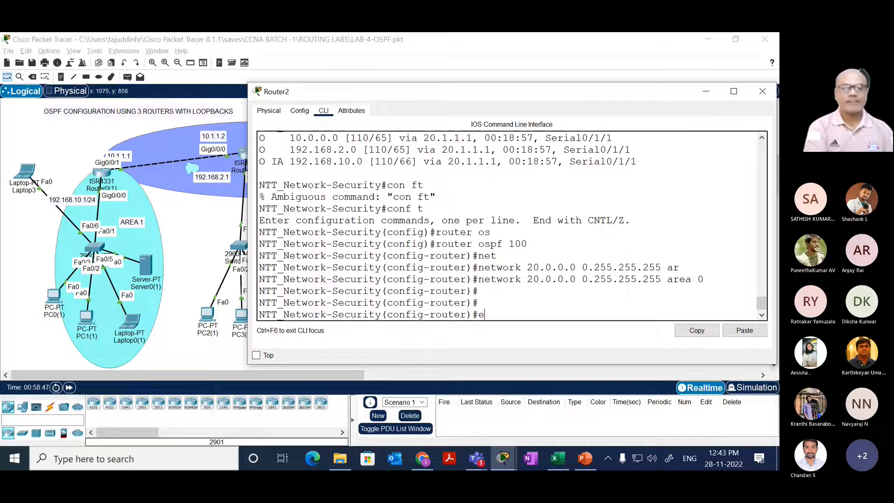
pyautogui.press('Return')
# Step: Display Router2's full IP routing table through to its end with show ip route
pyautogui.press('Return')
pyautogui.write('sh')
pyautogui.press('Tab')
pyautogui.write('ip ro')
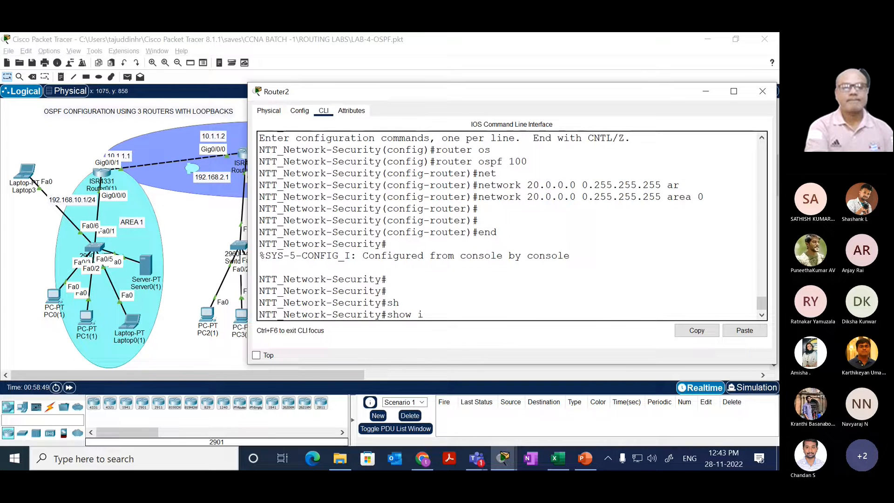
pyautogui.press('Tab')
pyautogui.press('Return')
pyautogui.press('space')
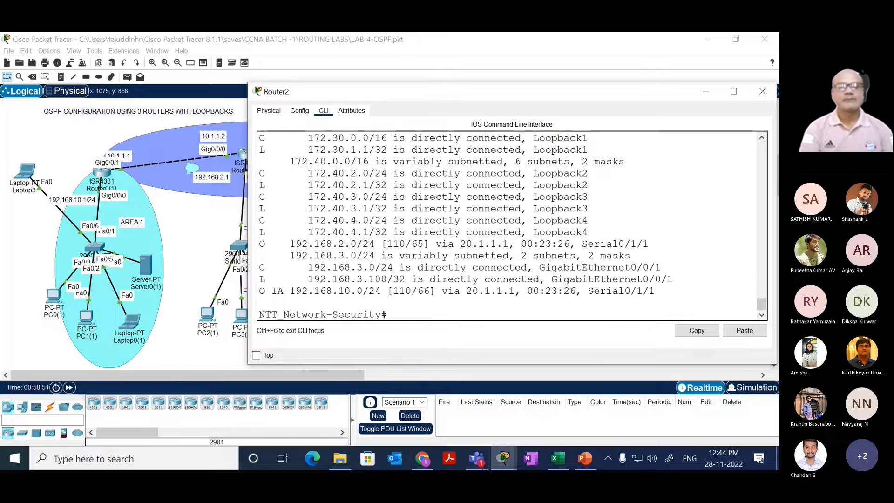
# Step: List only the OSPF-learned routes on Router2 with show ip route ospf
pyautogui.press('Up')
pyautogui.press('BackSpace')
pyautogui.press('BackSpace')
pyautogui.press('BackSpace')
pyautogui.press('BackSpace')
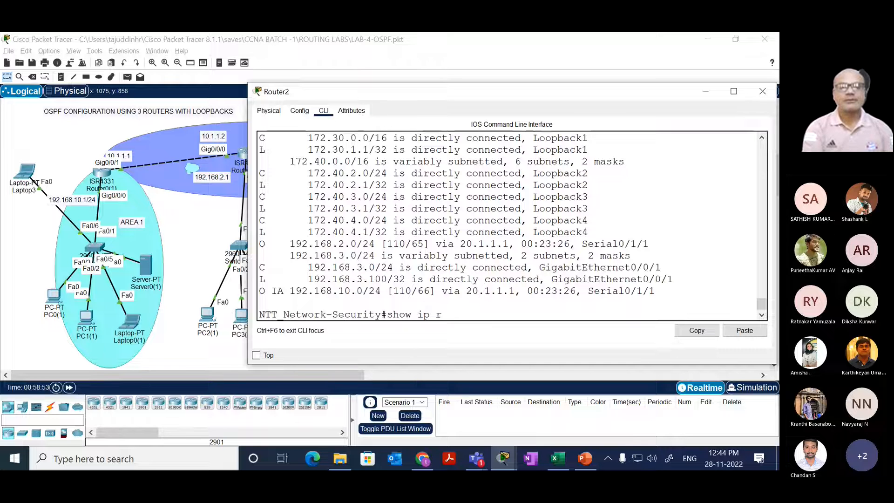
pyautogui.write('ou')
pyautogui.press('Tab')
pyautogui.write('os')
pyautogui.press('Tab')
pyautogui.press('Return')
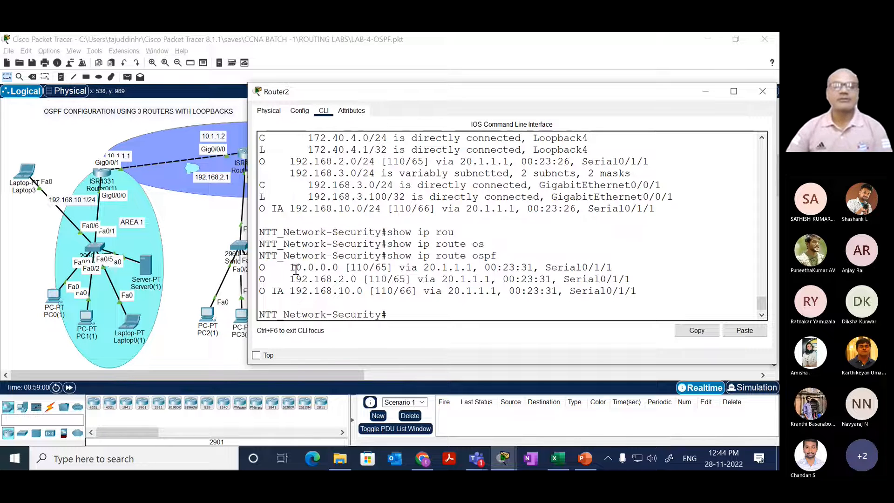
# Step: Open Router0(1)'s command line and leave OSPF router configuration for privileged mode with end
pyautogui.click(109, 182)
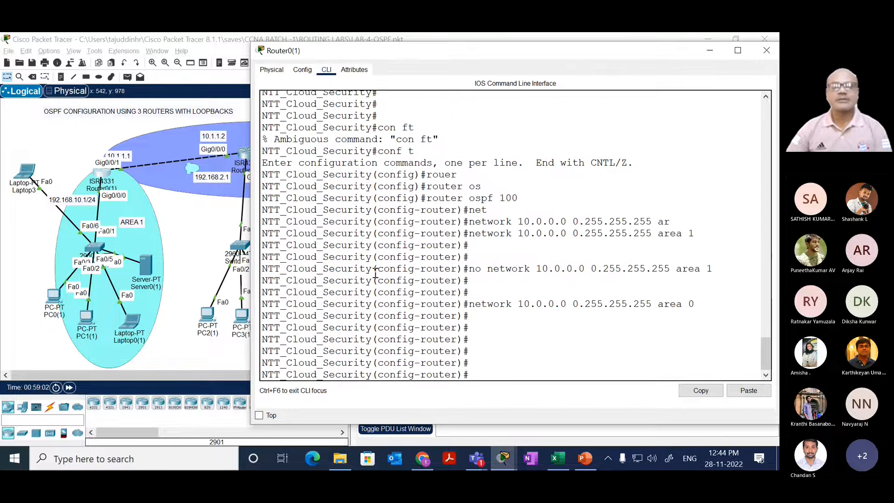
pyautogui.moveTo(365, 281); pyautogui.dragTo(390, 257)
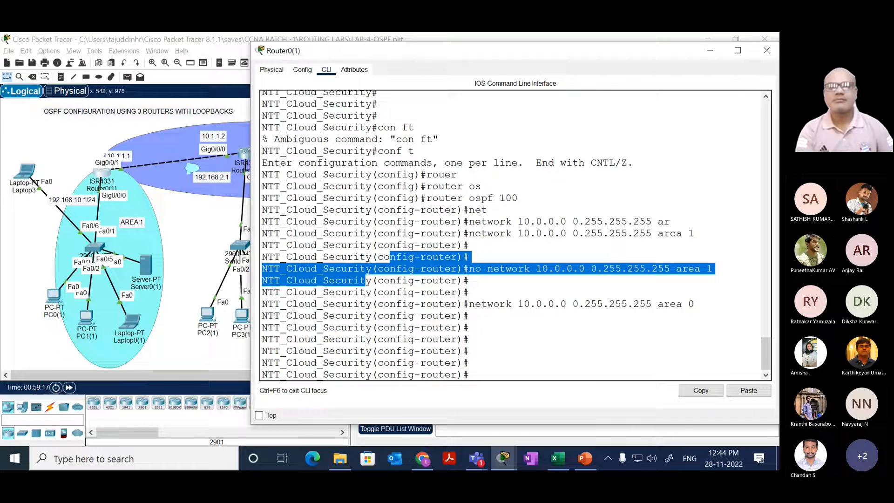
pyautogui.press('Return')
pyautogui.press('Return')
pyautogui.press('Return')
pyautogui.press('Return')
pyautogui.press('Return')
pyautogui.press('Return')
pyautogui.write('end')
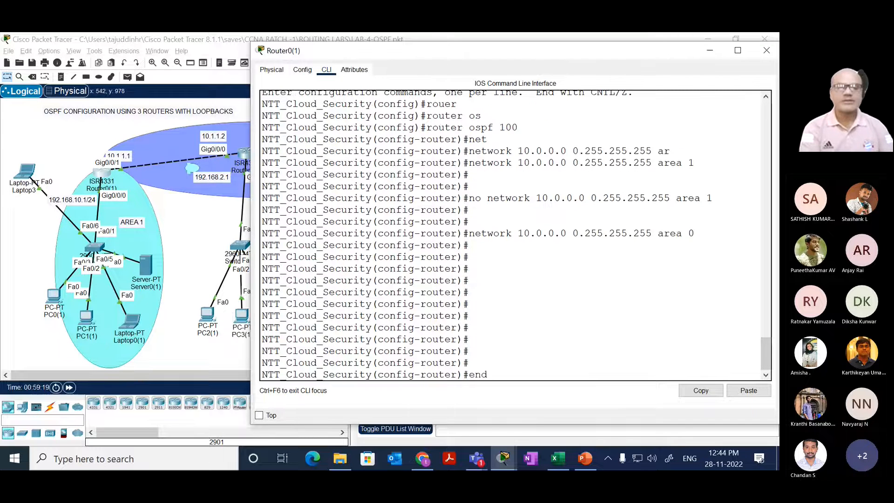
pyautogui.press('Return')
pyautogui.press('Return')
pyautogui.press('Return')
# Step: List only the OSPF-learned routes on Router0(1) with show ip route ospf
pyautogui.write('sh')
pyautogui.press('Tab')
pyautogui.write('i prou')
pyautogui.press('Tab')
pyautogui.press('BackSpace')
pyautogui.press('BackSpace')
pyautogui.press('BackSpace')
pyautogui.press('BackSpace')
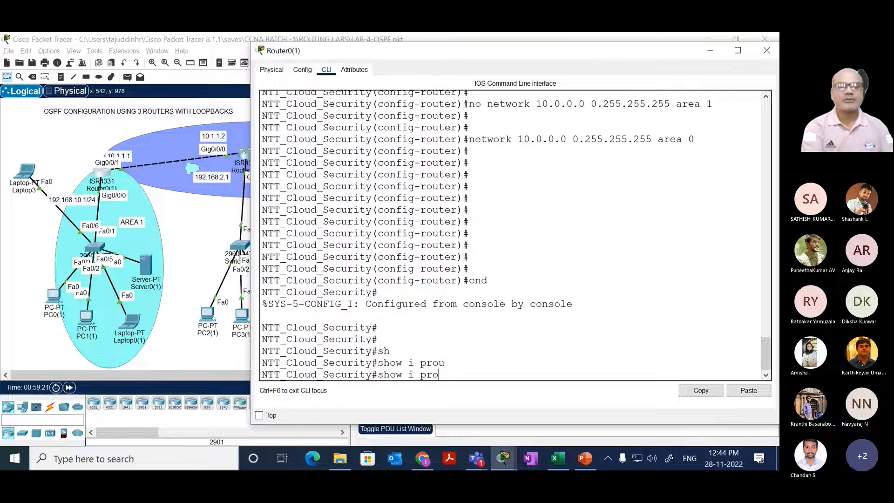
pyautogui.write('ip rous')
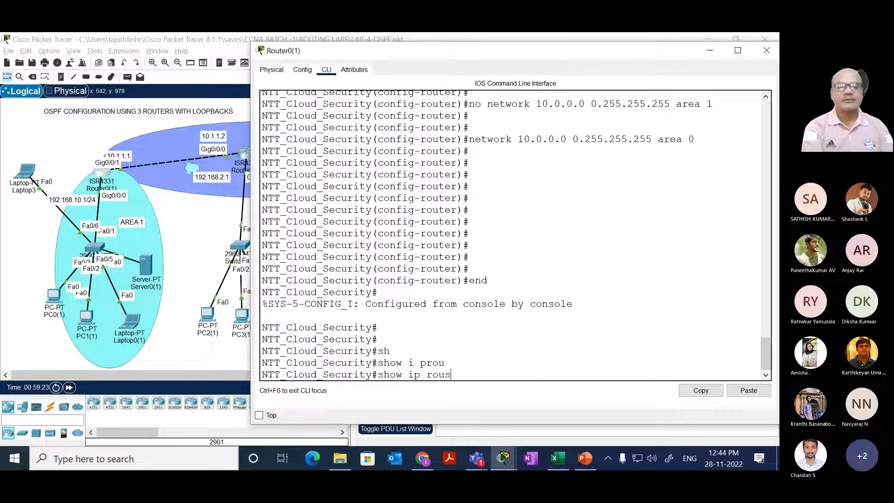
pyautogui.press('Tab')
pyautogui.press('BackSpace')
pyautogui.press('BackSpace')
pyautogui.press('Tab')
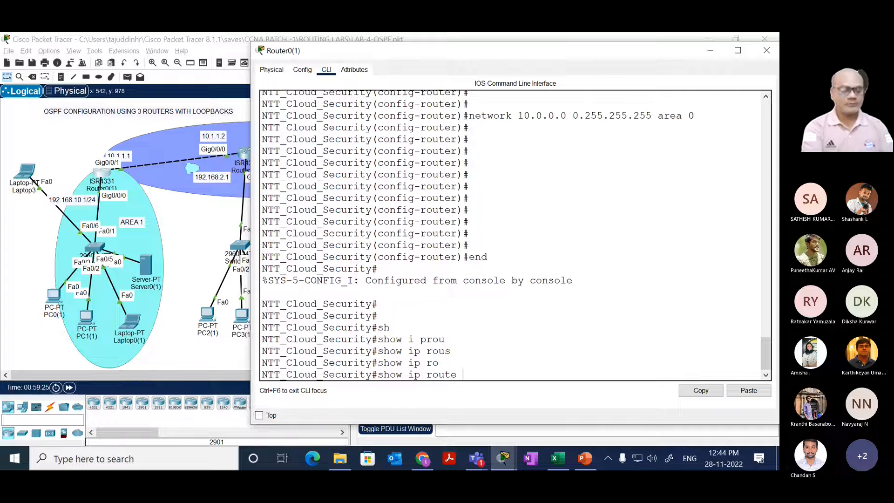
pyautogui.write('os')
pyautogui.press('Tab')
pyautogui.press('Return')
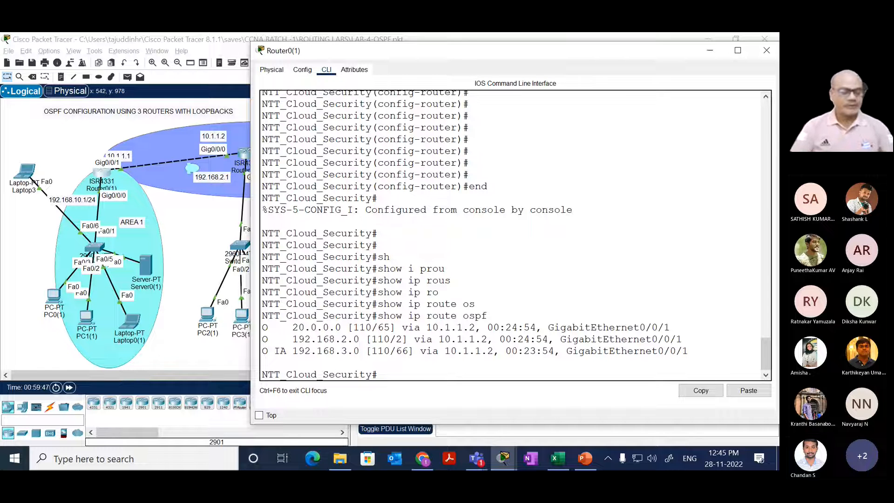
# Step: Display Router0(1)'s running configuration with show running-config and examine the network statements under OSPF processes 10 and 100
pyautogui.write('sh')
pyautogui.press('Tab')
pyautogui.write('running-config')
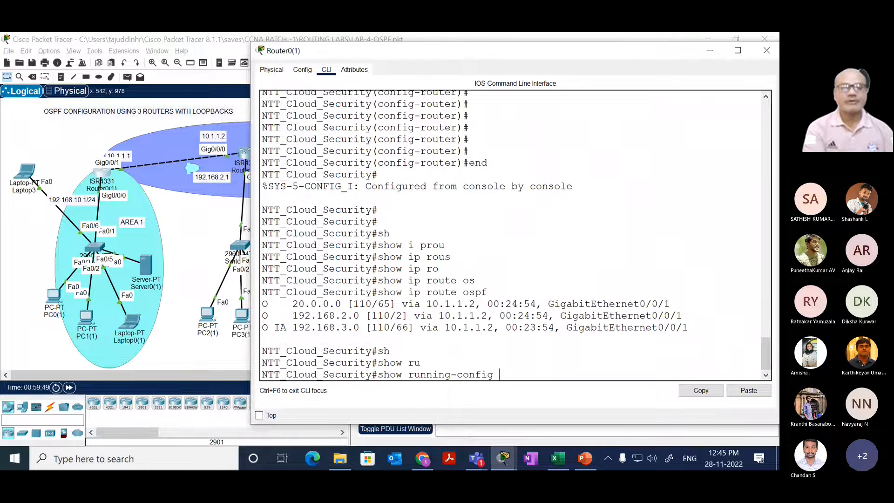
pyautogui.press('Return')
pyautogui.press('space')
pyautogui.press('space')
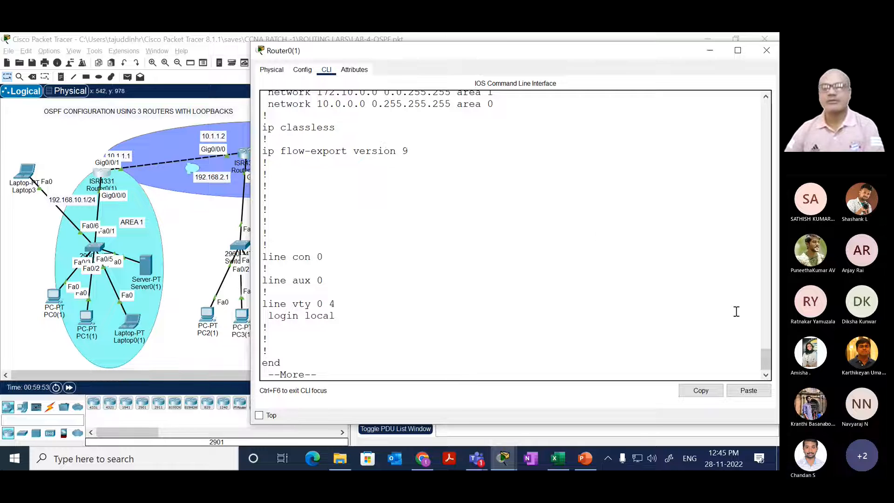
pyautogui.scroll(5, 765, 355)
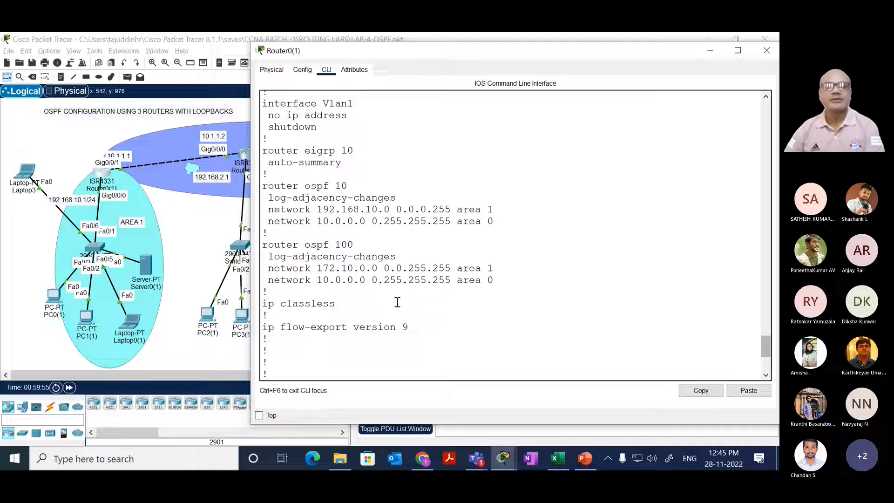
pyautogui.moveTo(496, 282); pyautogui.dragTo(263, 246)
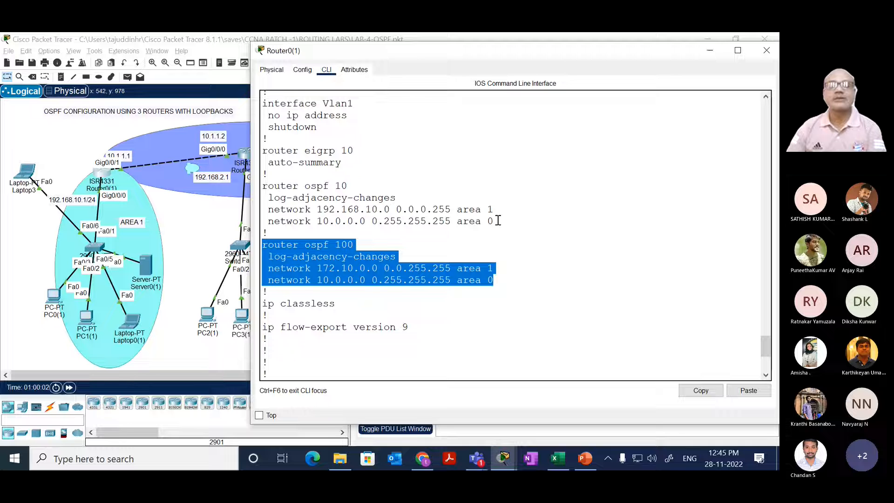
pyautogui.moveTo(496, 221); pyautogui.dragTo(261, 186)
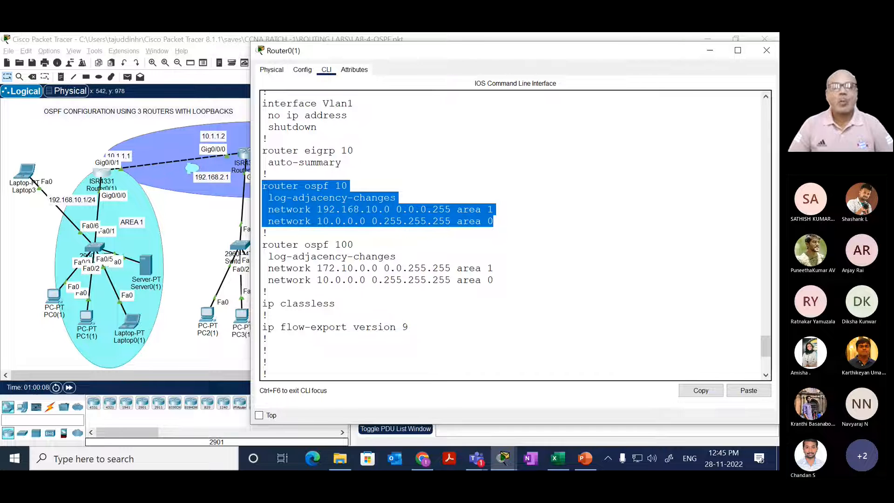
# Step: Open Router1(1)'s command line and display its running configuration through to the end with show running-config
pyautogui.click(244, 153)
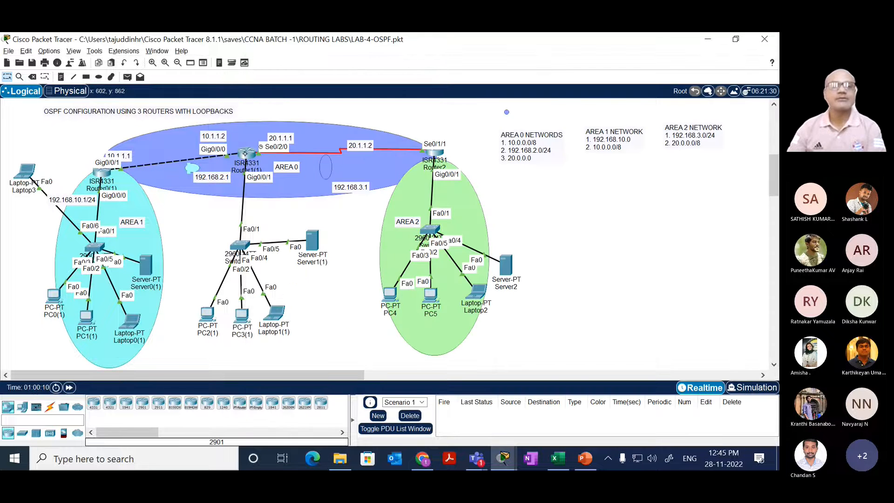
pyautogui.moveTo(706, 238); pyautogui.dragTo(387, 215)
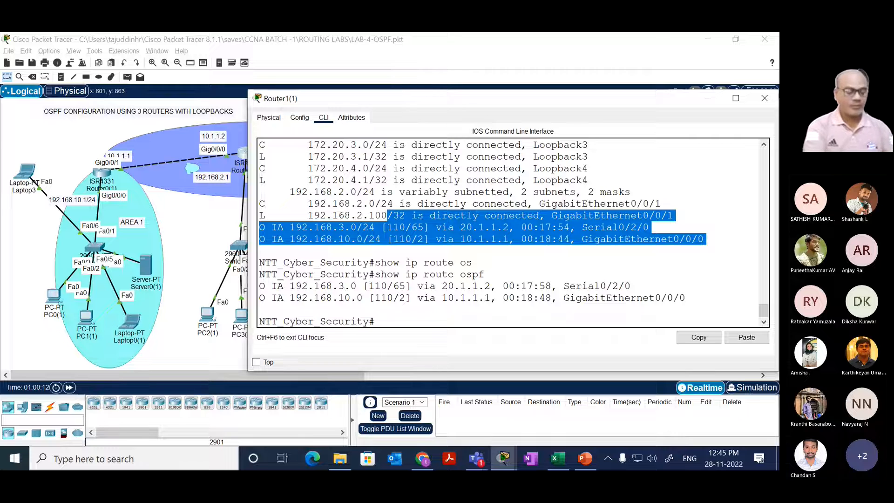
pyautogui.write('sh')
pyautogui.press('Tab')
pyautogui.write('reu')
pyautogui.press('BackSpace')
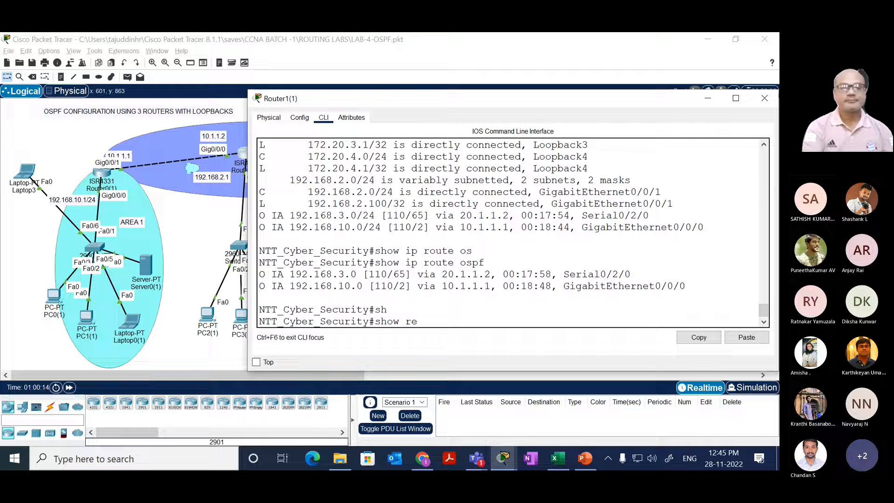
pyautogui.write('u')
pyautogui.press('Return')
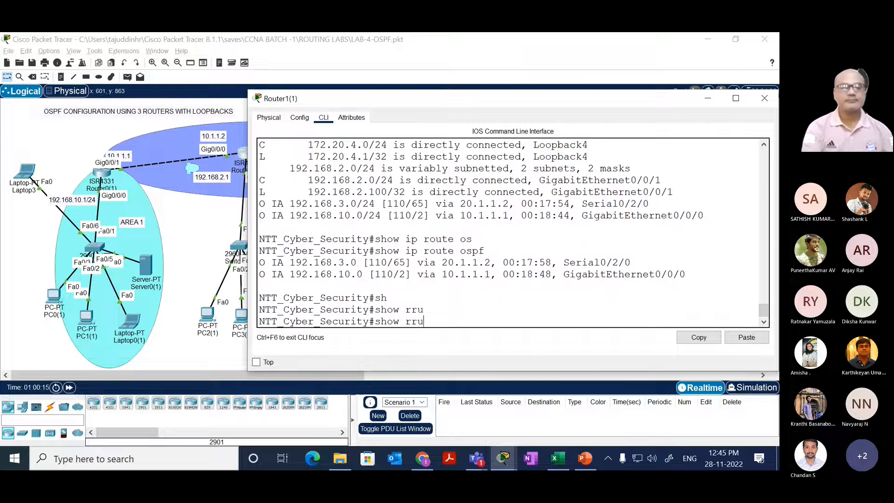
pyautogui.write('sh')
pyautogui.press('Tab')
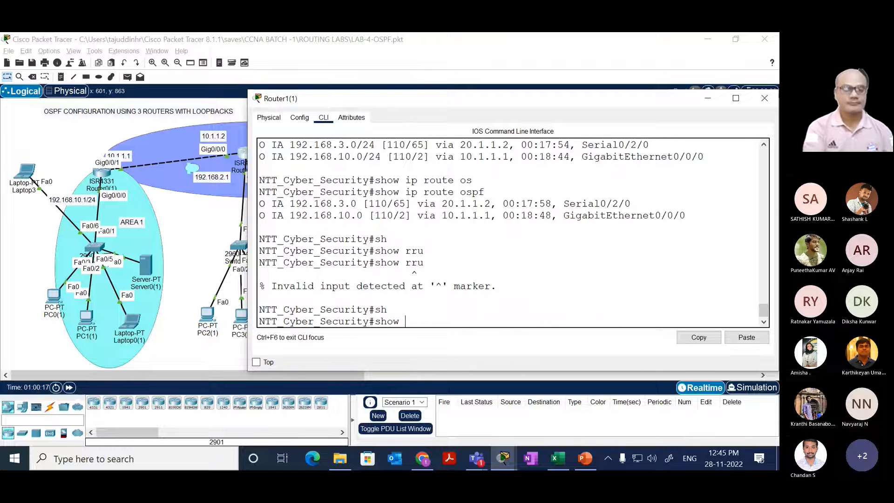
pyautogui.write('run')
pyautogui.press('Tab')
pyautogui.press('Return')
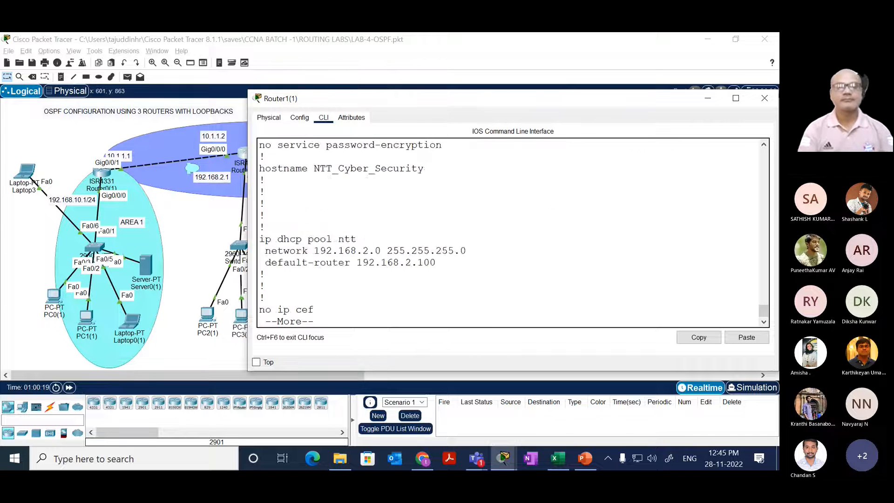
pyautogui.press('space')
pyautogui.press('space')
pyautogui.press('space')
pyautogui.press('space')
pyautogui.press('space')
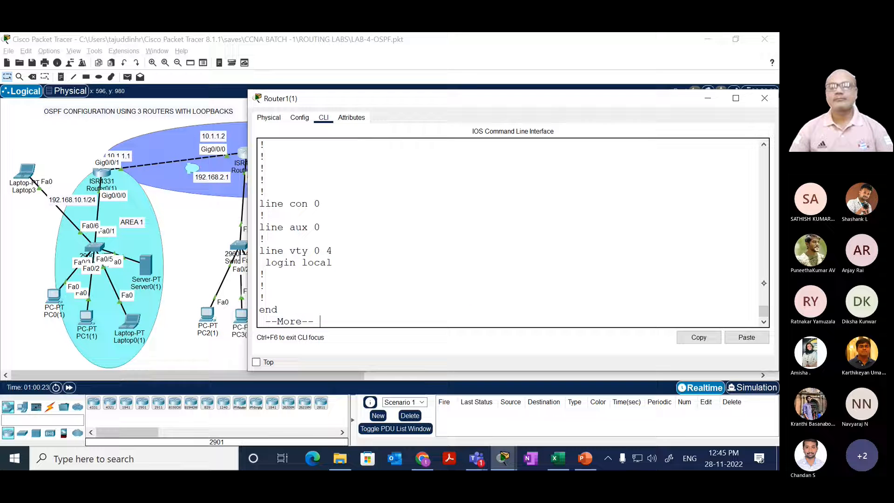
# Step: Compare the network statements and areas under OSPF process 10 and OSPF process 100 in Router1(1)'s running configuration
pyautogui.scroll(5, 758, 304)
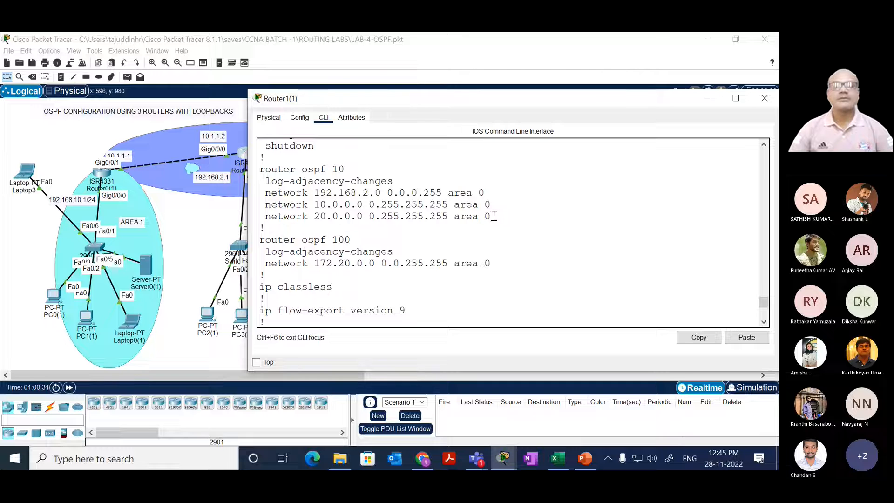
pyautogui.moveTo(494, 217); pyautogui.dragTo(260, 168)
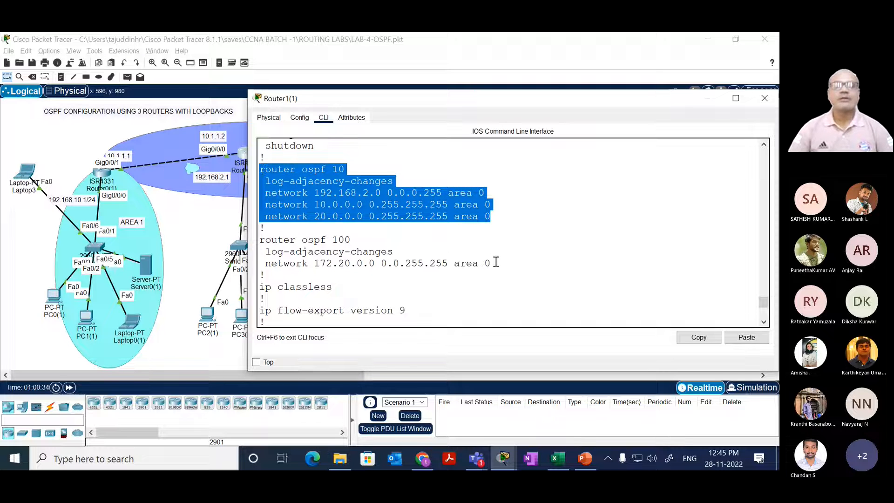
pyautogui.moveTo(493, 264); pyautogui.dragTo(259, 235)
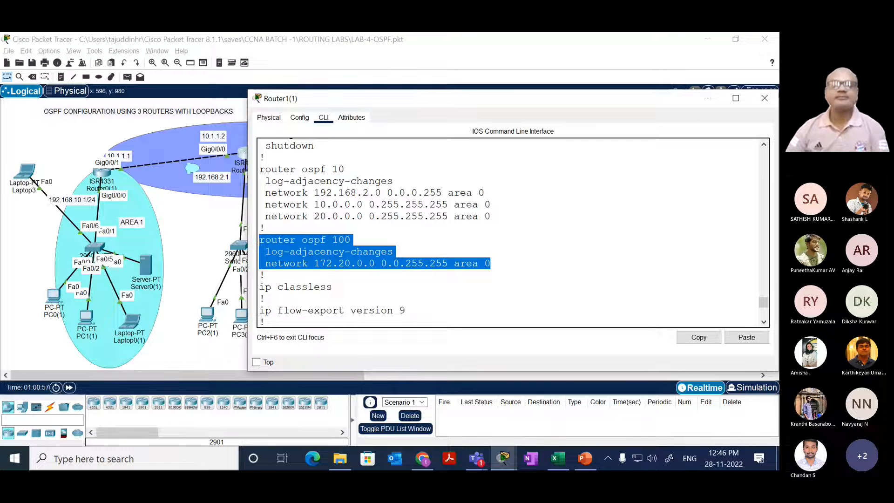
pyautogui.click(266, 205)
pyautogui.moveTo(266, 205); pyautogui.dragTo(492, 216)
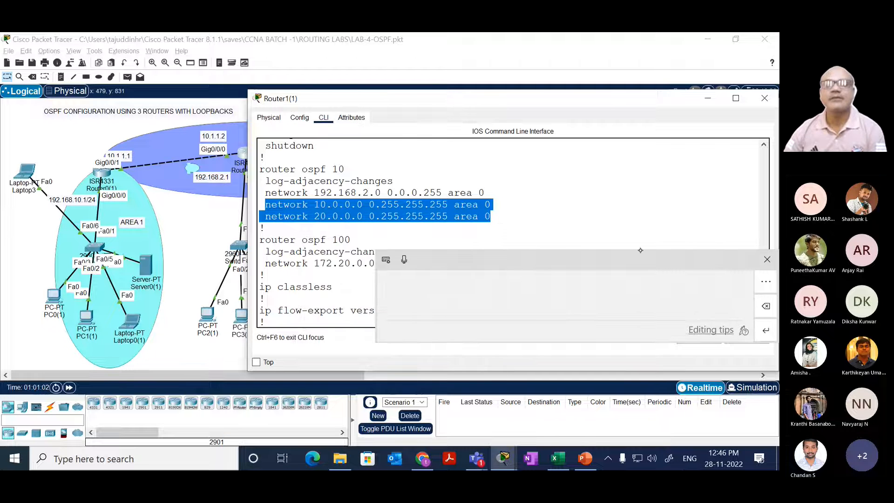
pyautogui.click(767, 259)
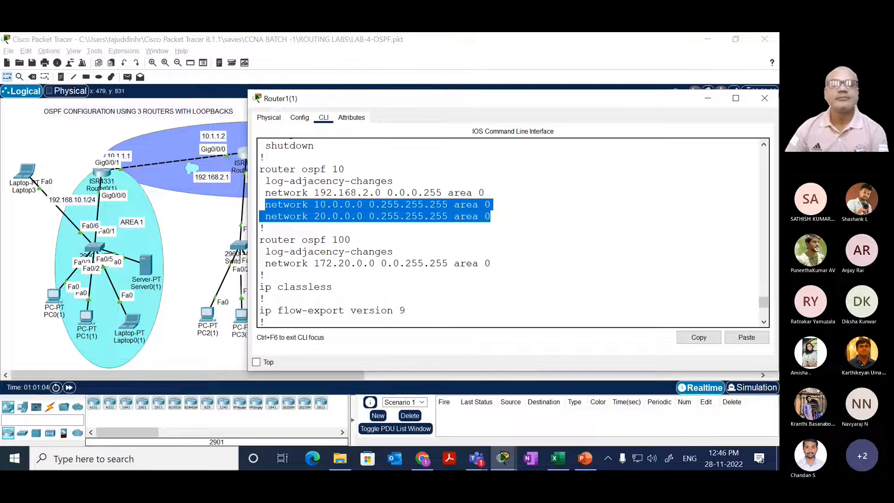
pyautogui.doubleClick(335, 168)
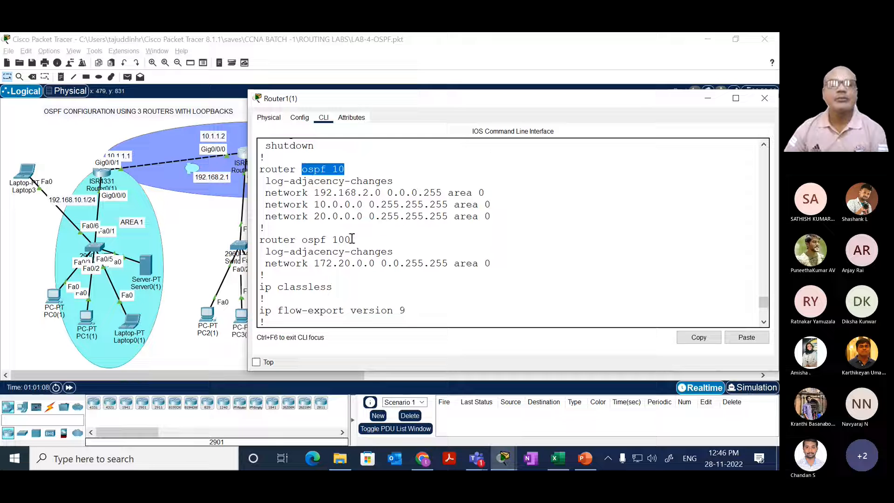
pyautogui.doubleClick(336, 240)
pyautogui.moveTo(336, 240); pyautogui.dragTo(303, 240)
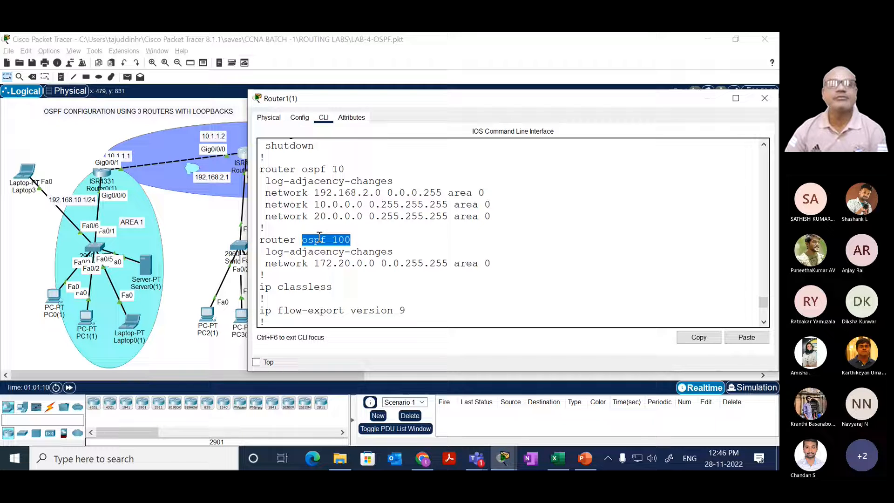
pyautogui.doubleClick(336, 169)
pyautogui.doubleClick(353, 240)
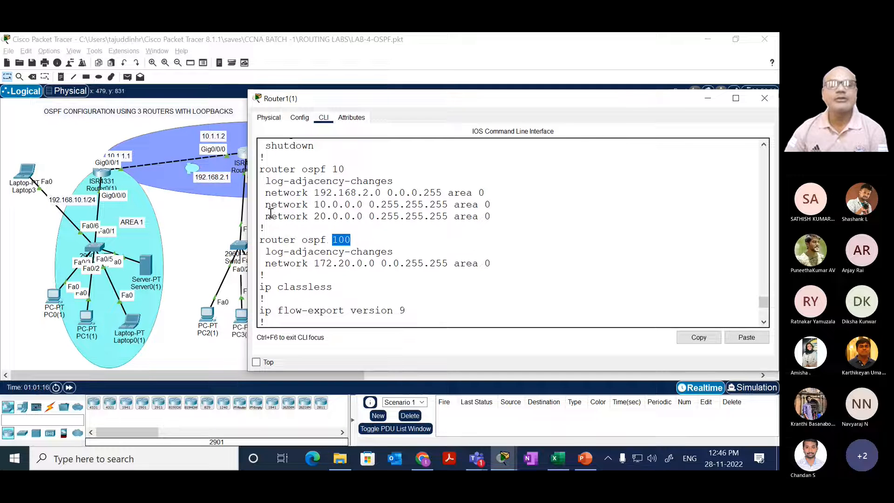
pyautogui.moveTo(262, 204); pyautogui.dragTo(492, 217)
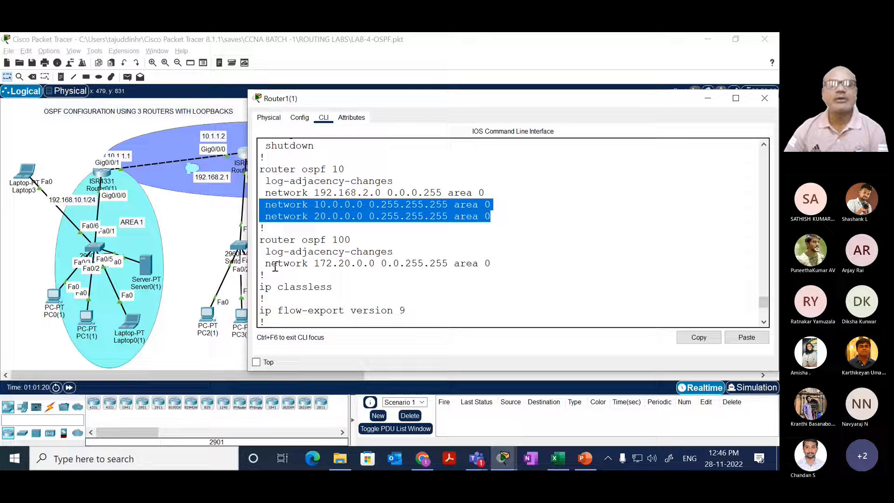
pyautogui.moveTo(263, 263); pyautogui.dragTo(511, 261)
pyautogui.moveTo(374, 252); pyautogui.dragTo(263, 275)
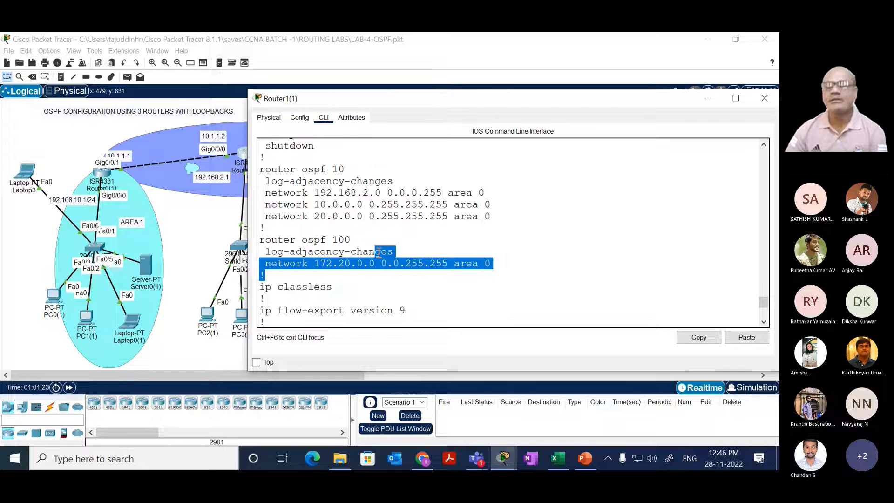
# Step: Leave the configuration listing on Router1(1), enter global configuration mode and open OSPF process 100 for configuration
pyautogui.press('Return')
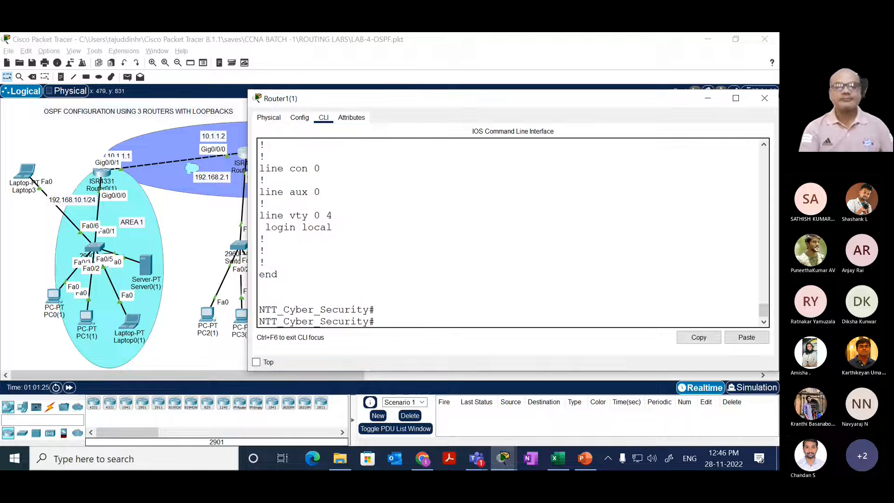
pyautogui.write('conf t')
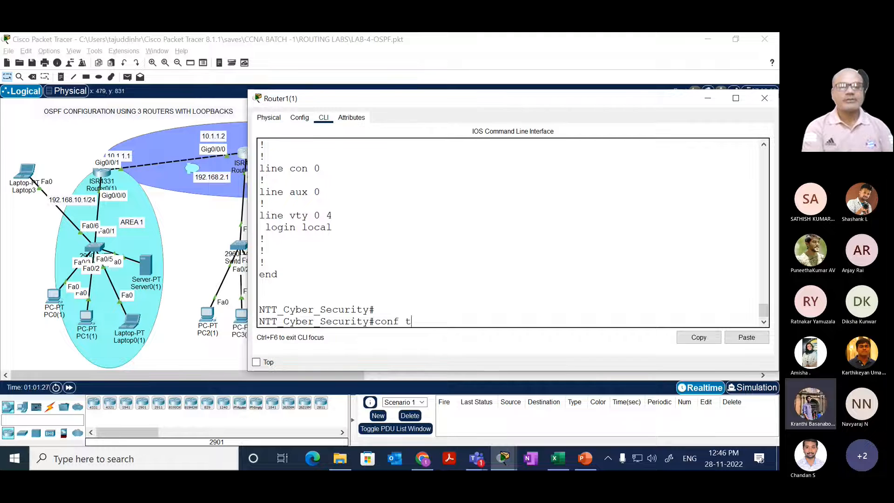
pyautogui.press('Return')
pyautogui.write('router ')
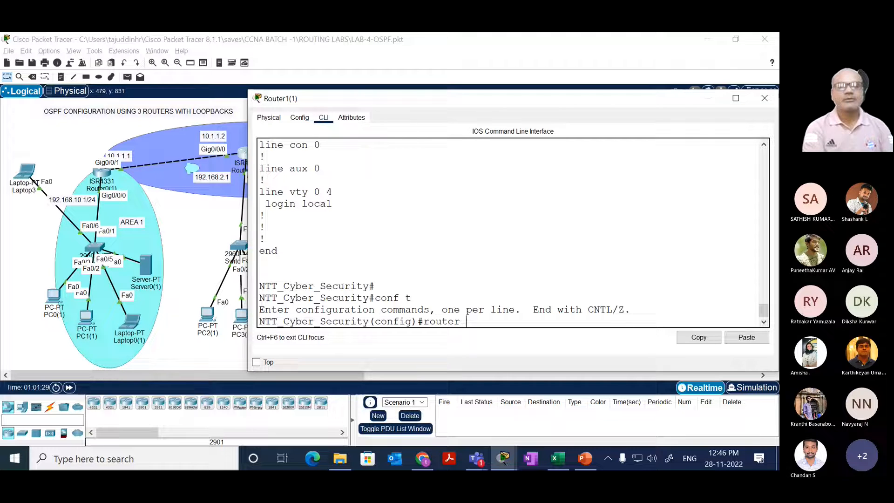
pyautogui.write('os')
pyautogui.press('Tab')
pyautogui.write('100')
pyautogui.press('Return')
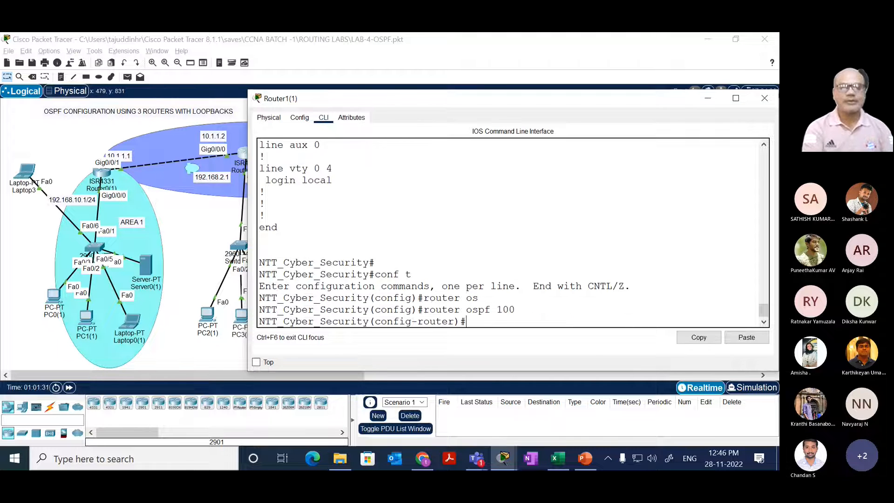
# Step: Advertise network 10.0.0.0 with wildcard mask 0.255.255.255 in area 0 under OSPF process 100 on Router1(1)
pyautogui.write('netq')
pyautogui.press('Tab')
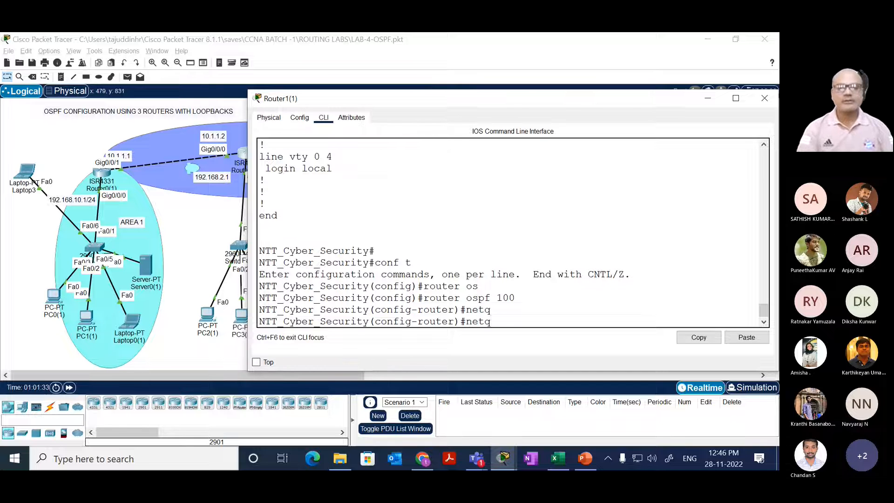
pyautogui.press('BackSpace')
pyautogui.press('Tab')
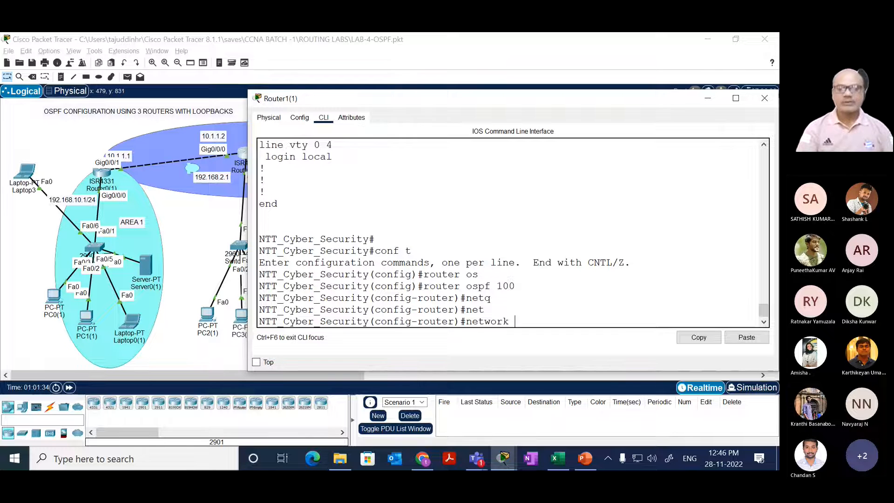
pyautogui.write('10.0.0.0 ')
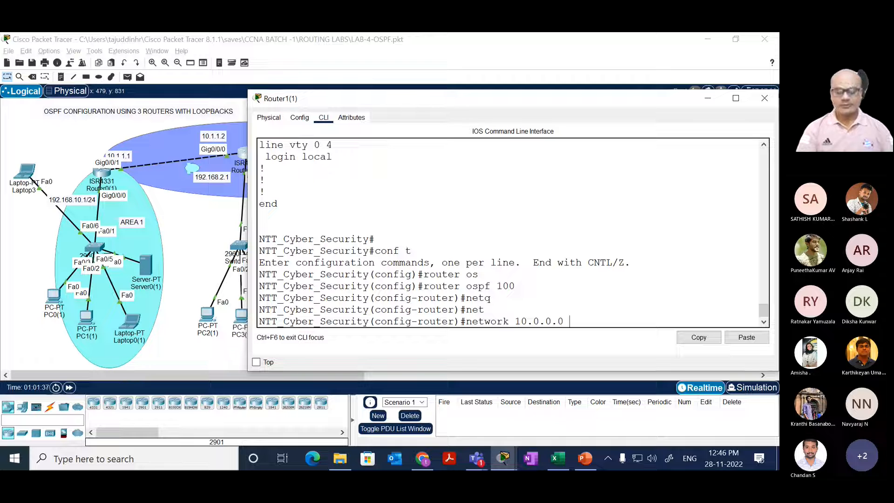
pyautogui.write('0.2')
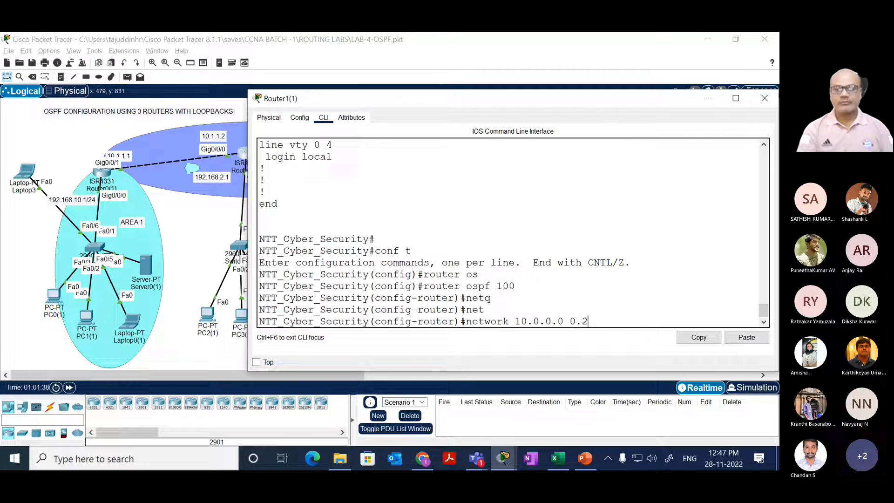
pyautogui.write('55.255.255')
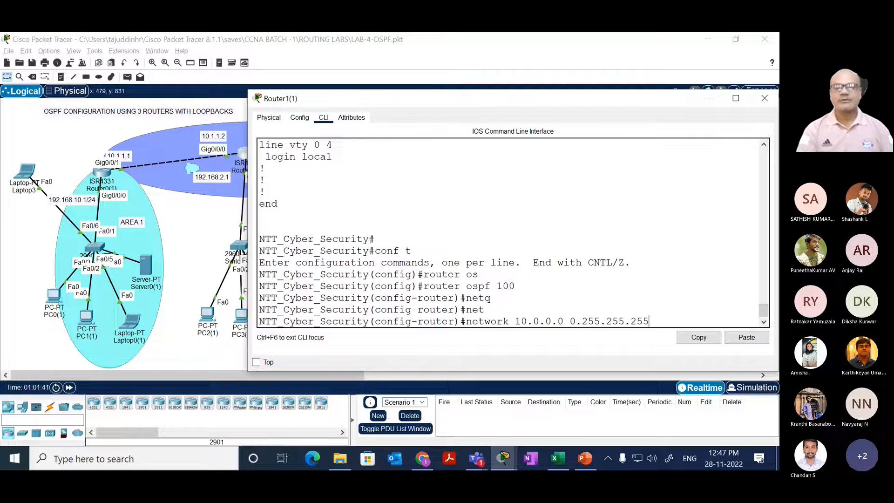
pyautogui.write(' ar')
pyautogui.press('Tab')
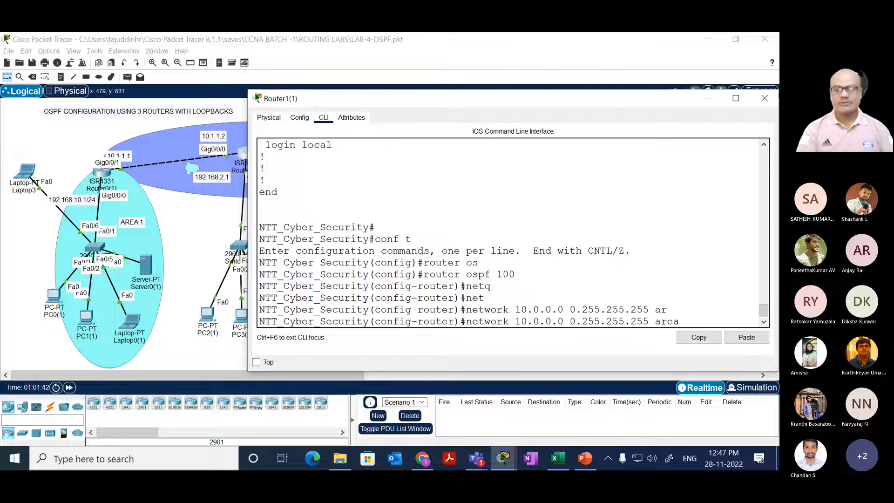
pyautogui.write('0')
pyautogui.press('Return')
# Step: Advertise network 20.0.0.0 with wildcard mask 0.255.255.255 in area 0 under OSPF process 100 and return to privileged mode
pyautogui.press('Up')
pyautogui.press('Left')
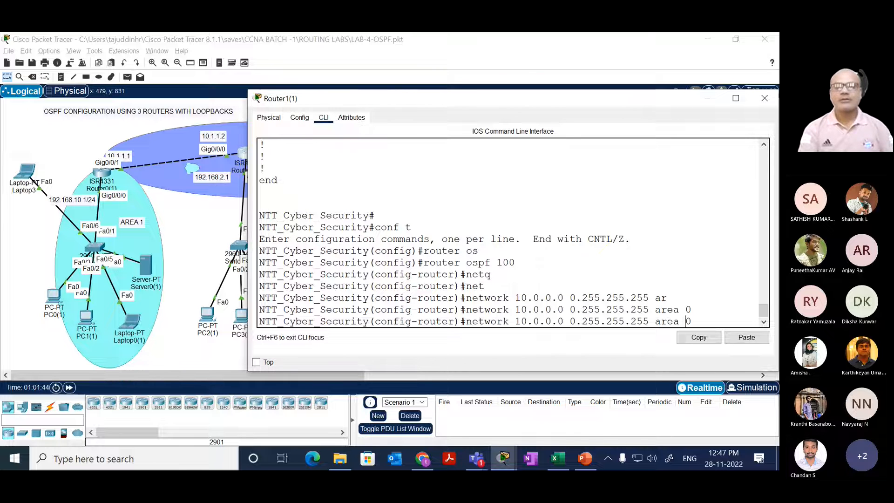
pyautogui.press('Left')
pyautogui.press('Left')
pyautogui.press('Left')
pyautogui.press('Left')
pyautogui.press('Left')
pyautogui.press('Left')
pyautogui.press('Left')
pyautogui.press('Left')
pyautogui.press('Left')
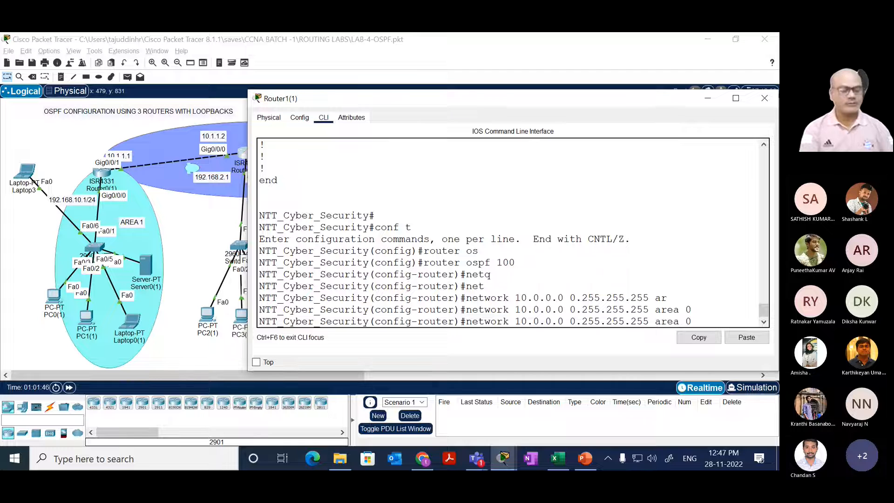
pyautogui.press('BackSpace')
pyautogui.write('2')
pyautogui.press('Return')
pyautogui.press('Return')
pyautogui.press('Return')
pyautogui.write('en')
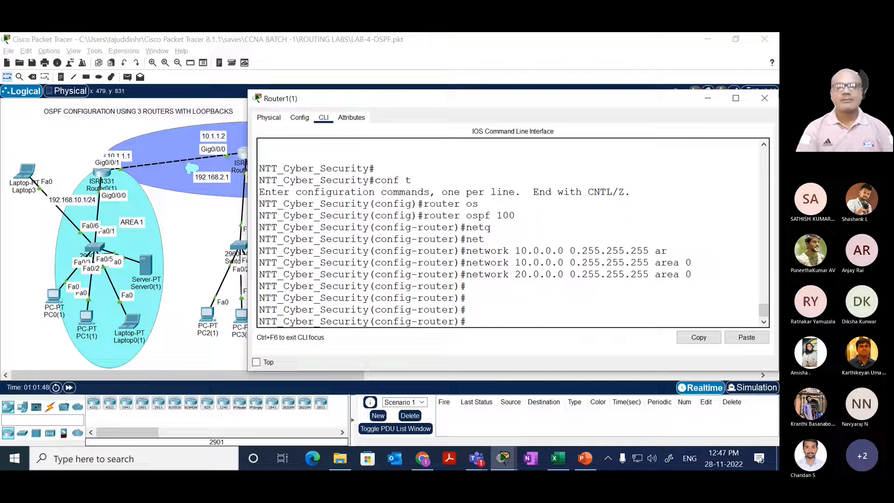
pyautogui.write('d')
# Step: List the options of show ip route ospf and display Router1(1)'s OSPF routes several times
pyautogui.press('Return')
pyautogui.press('Return')
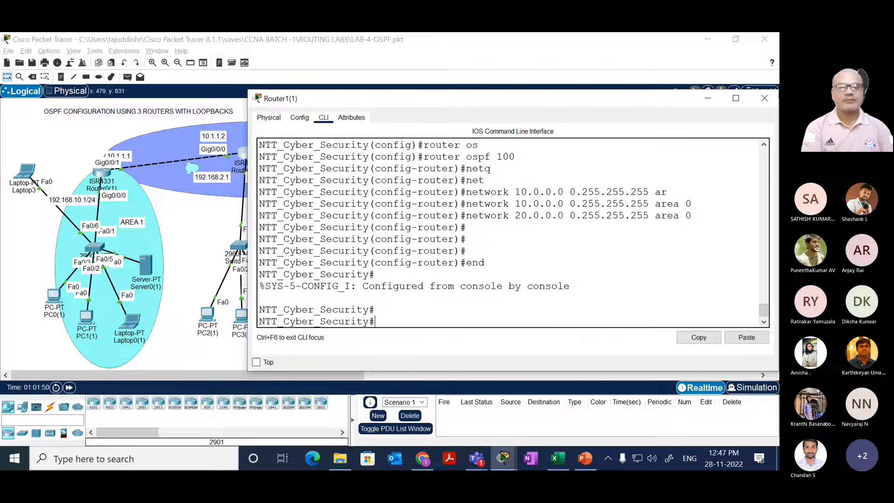
pyautogui.press('Return')
pyautogui.write('sh')
pyautogui.press('Tab')
pyautogui.write('ip rou')
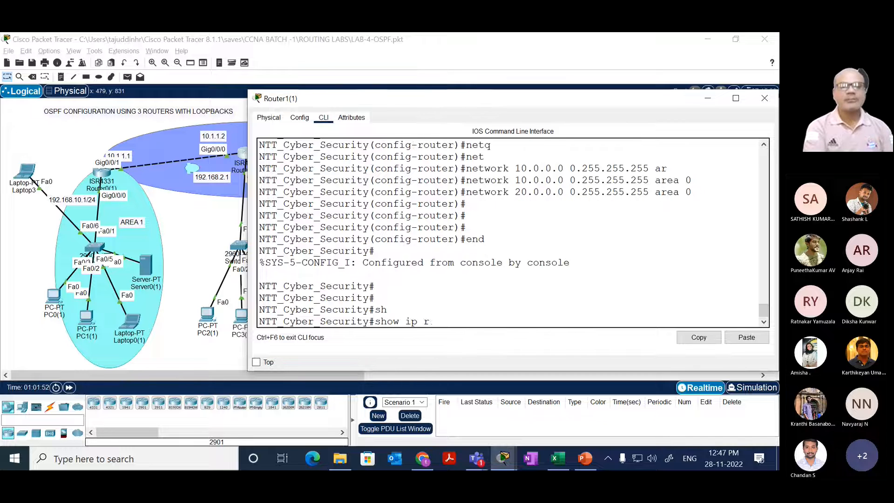
pyautogui.press('Tab')
pyautogui.write('os')
pyautogui.press('Tab')
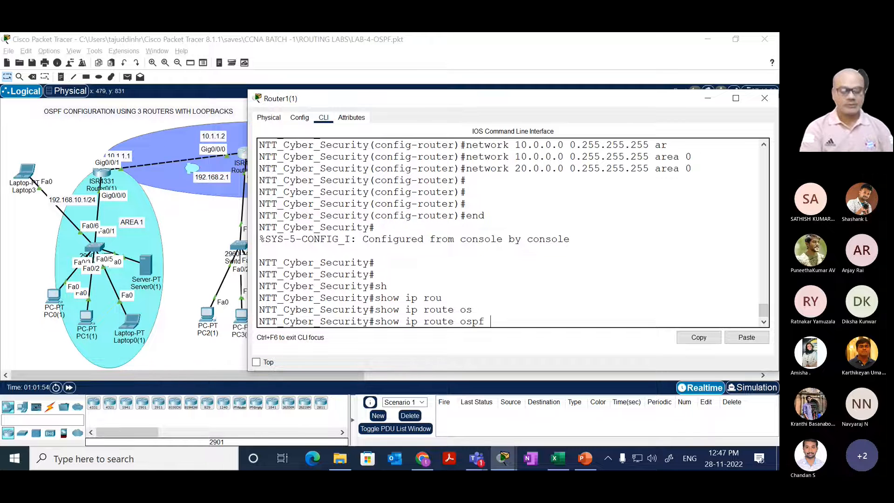
pyautogui.write('?')
pyautogui.press('Return')
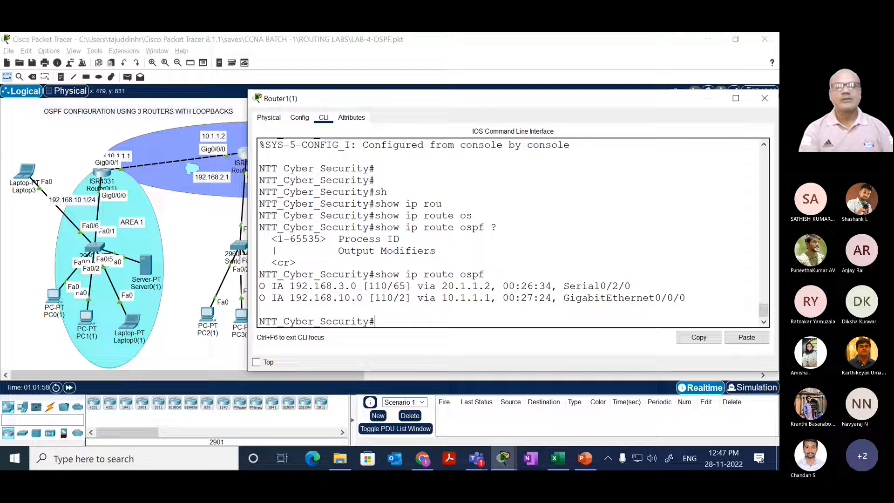
pyautogui.press('Up')
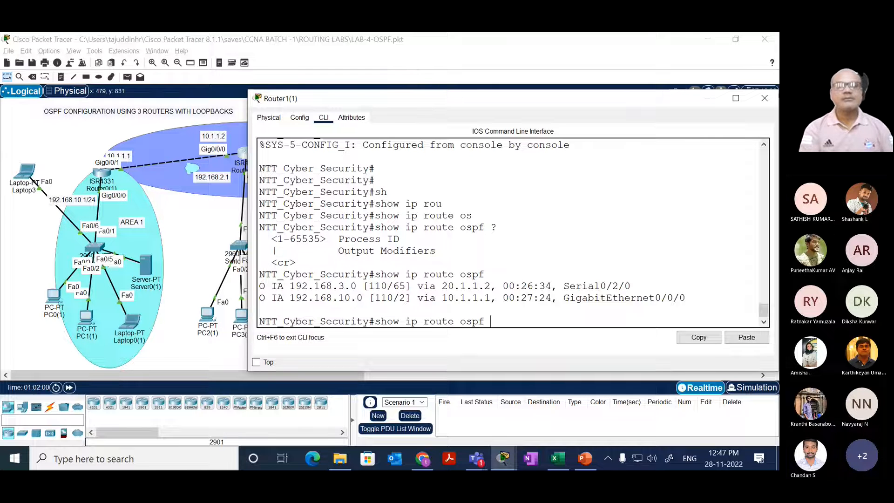
pyautogui.press('Return')
pyautogui.press('Up')
pyautogui.press('Return')
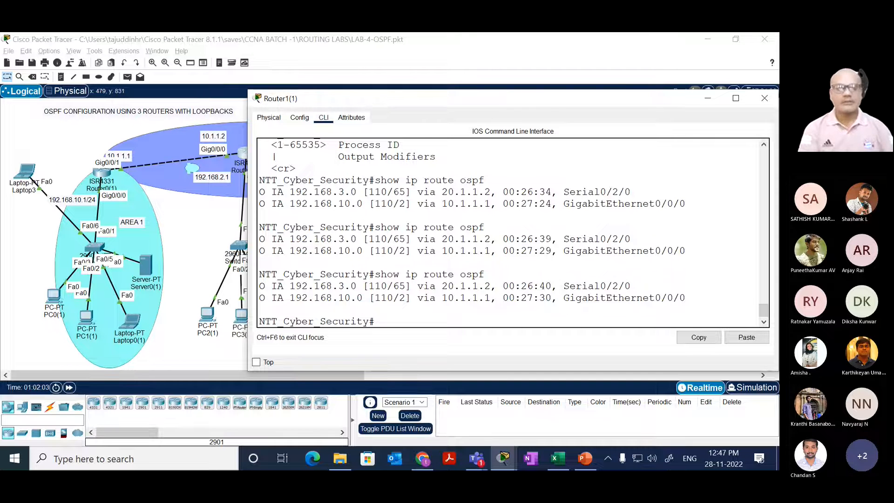
# Step: Display the brief summary of Router1(1)'s IP interfaces, including the loopback addresses, with show ip int br
pyautogui.write('sh')
pyautogui.press('Tab')
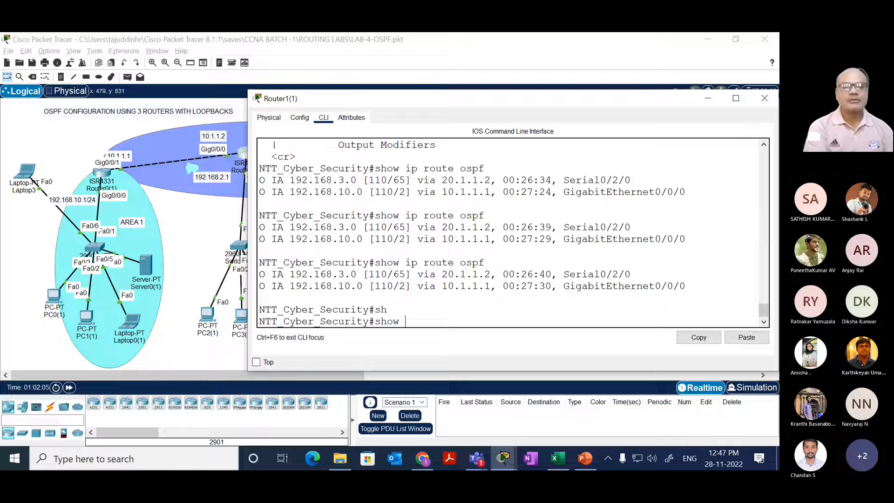
pyautogui.write('ip ro')
pyautogui.press('Tab')
pyautogui.write('u')
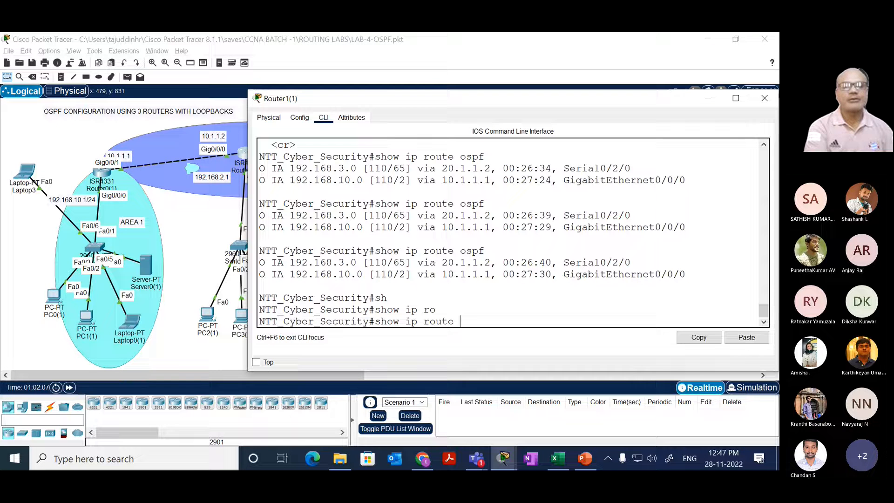
pyautogui.press('BackSpace')
pyautogui.press('BackSpace')
pyautogui.press('BackSpace')
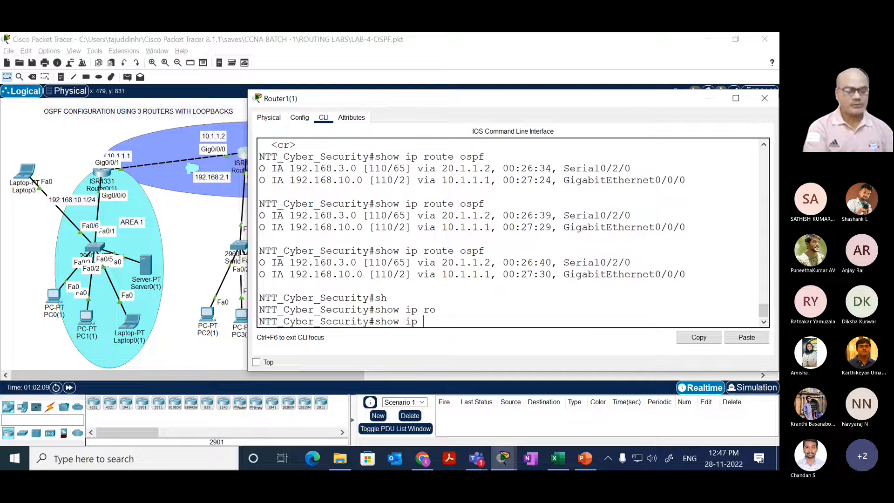
pyautogui.write('int bri')
pyautogui.press('Return')
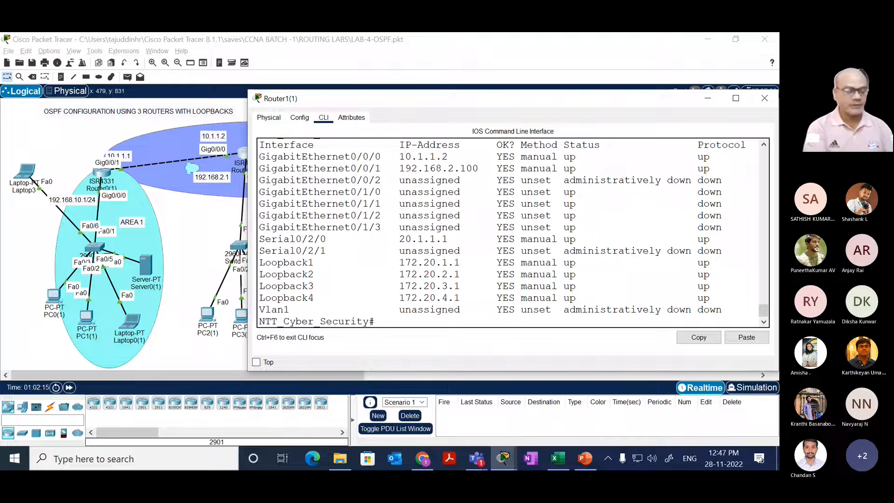
# Step: Display Router1(1)'s running configuration with show running-config and page past the OSPF sections
pyautogui.write('sh')
pyautogui.press('Tab')
pyautogui.write('ru')
pyautogui.press('Tab')
pyautogui.press('Return')
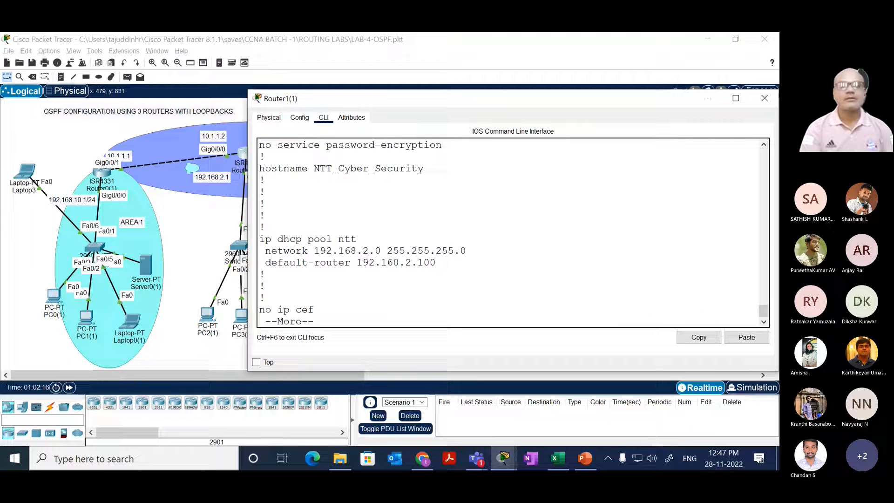
pyautogui.press('space')
pyautogui.press('space')
pyautogui.press('space')
pyautogui.press('space')
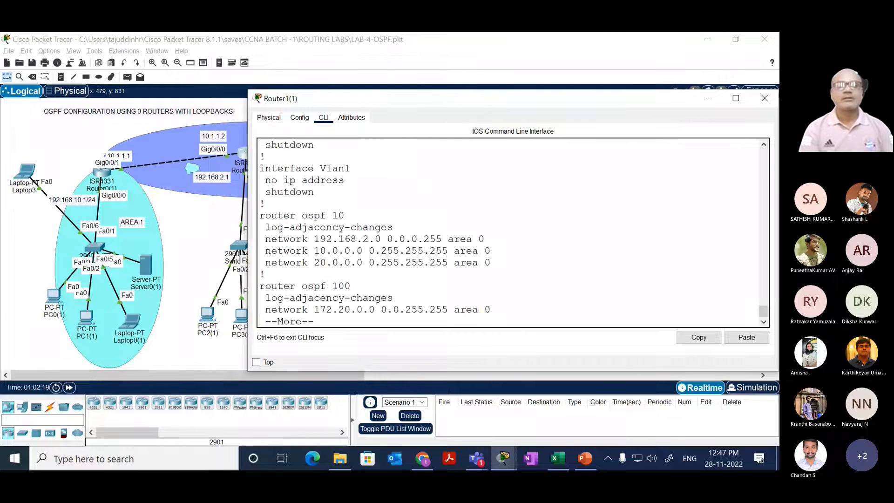
pyautogui.press('space')
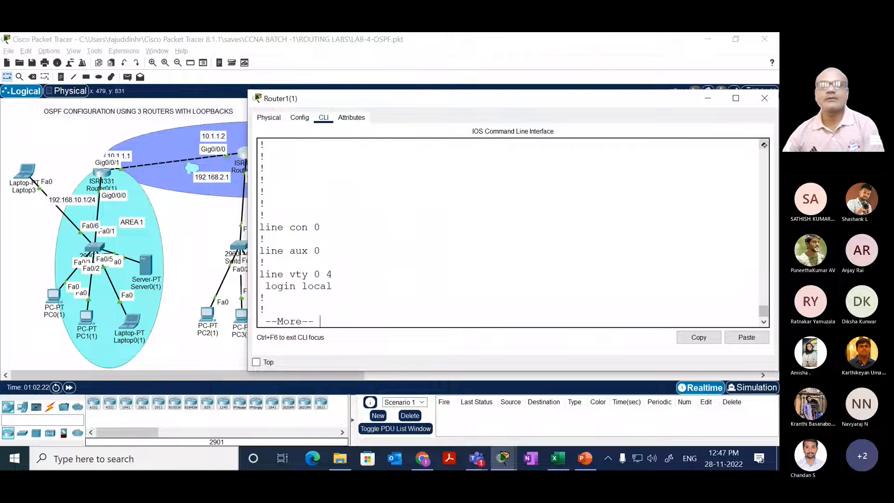
# Step: Examine the network statements under OSPF process 100, especially the 172.20.0.0 line, and finish the configuration listing
pyautogui.click(764, 145)
pyautogui.click(764, 144)
pyautogui.rightClick(767, 148)
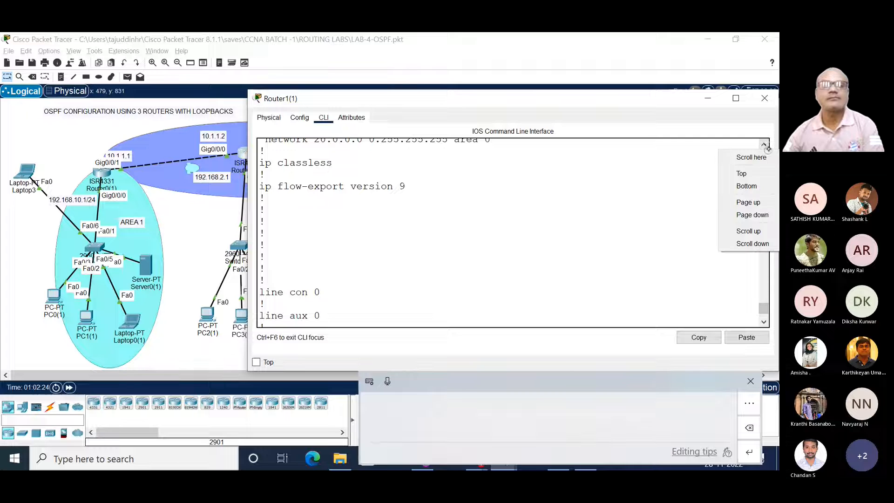
pyautogui.click(708, 244)
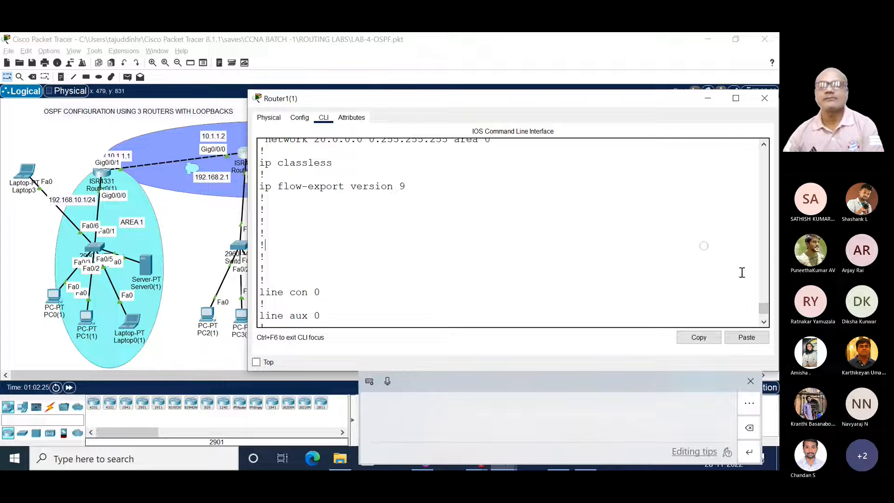
pyautogui.rightClick(764, 308)
pyautogui.click(763, 145)
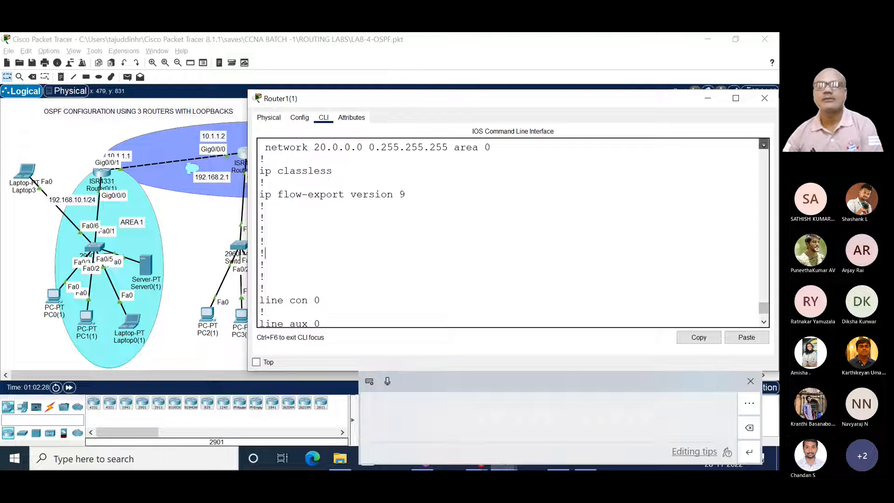
pyautogui.click(764, 145)
pyautogui.click(764, 145)
pyautogui.click(763, 145)
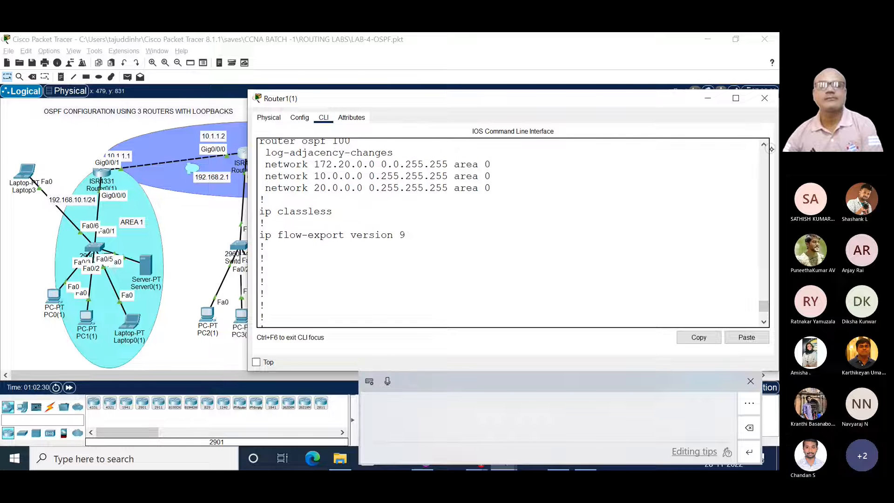
pyautogui.moveTo(494, 167); pyautogui.dragTo(265, 165)
pyautogui.click(350, 171)
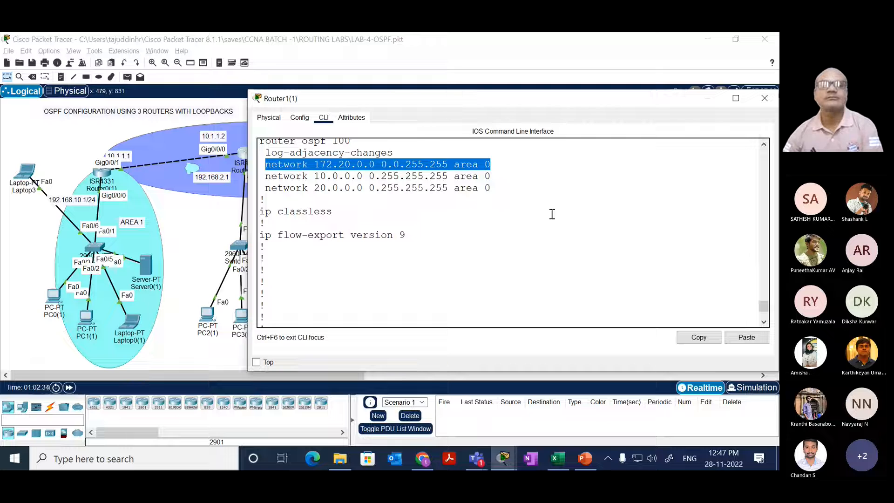
pyautogui.moveTo(496, 254); pyautogui.dragTo(511, 236)
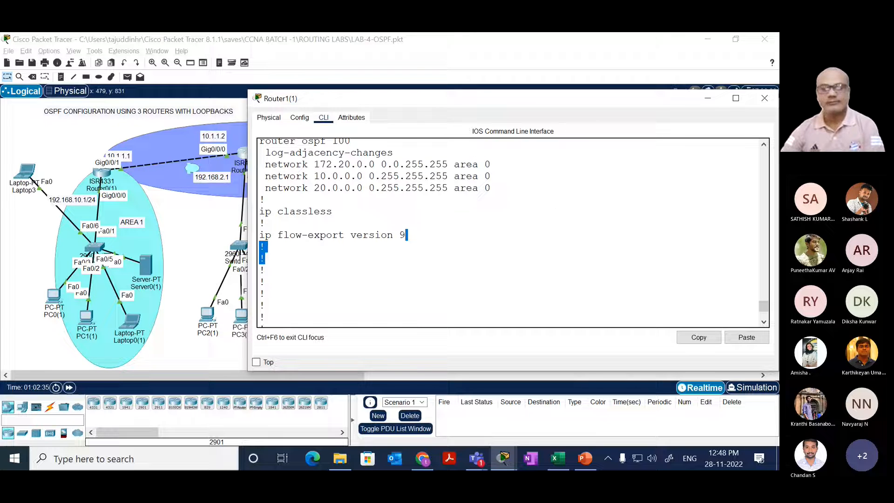
pyautogui.press('space')
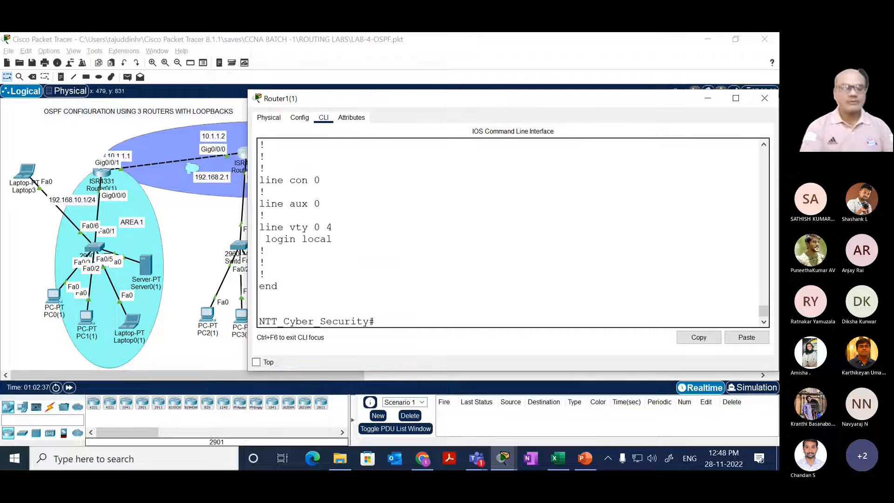
# Step: Enter global configuration mode on Router1(1) and open OSPF process 100 for configuration
pyautogui.write('conf t')
pyautogui.press('Return')
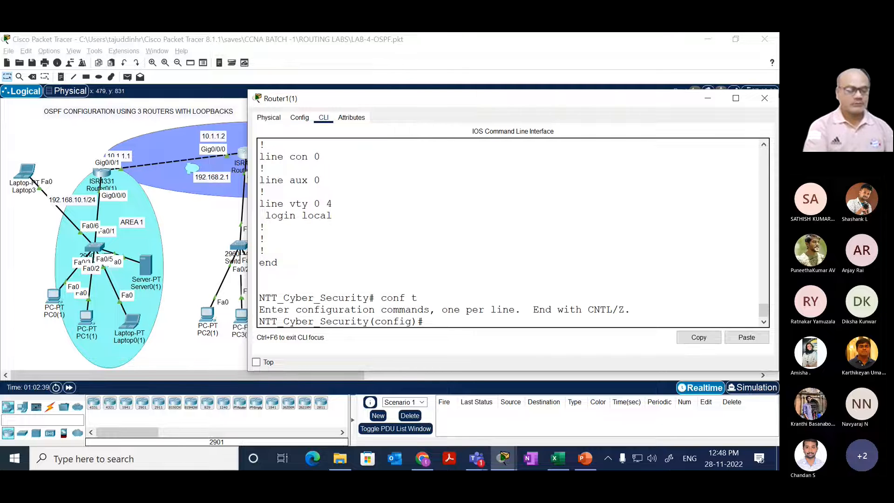
pyautogui.write('rouer')
pyautogui.press('Tab')
pyautogui.press('BackSpace')
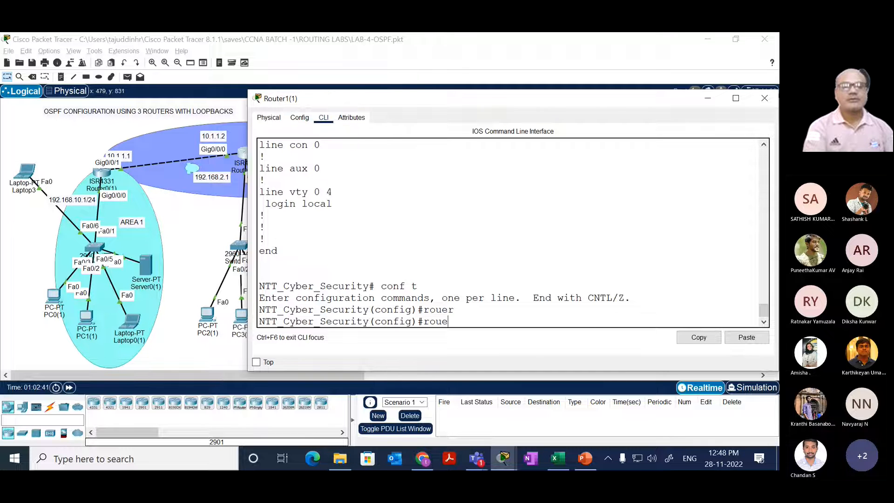
pyautogui.press('BackSpace')
pyautogui.write('ter')
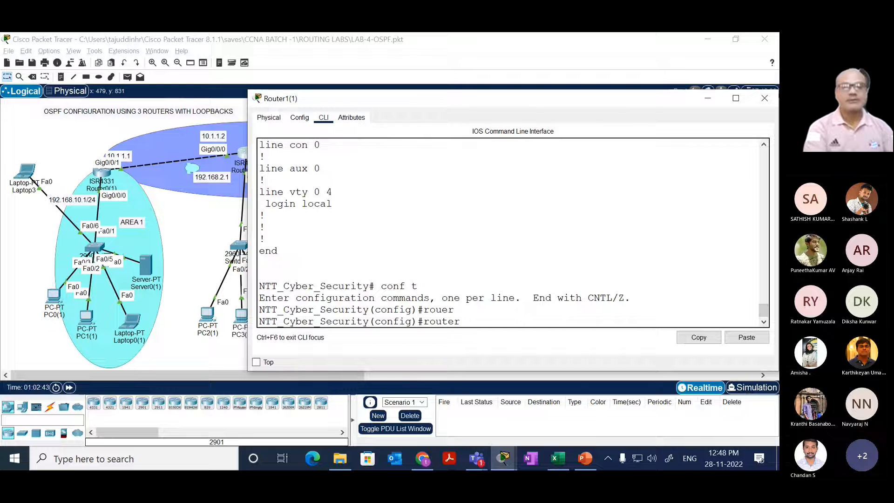
pyautogui.write(' so')
pyautogui.press('Tab')
pyautogui.press('BackSpace')
pyautogui.press('BackSpace')
pyautogui.write('os')
pyautogui.press('Tab')
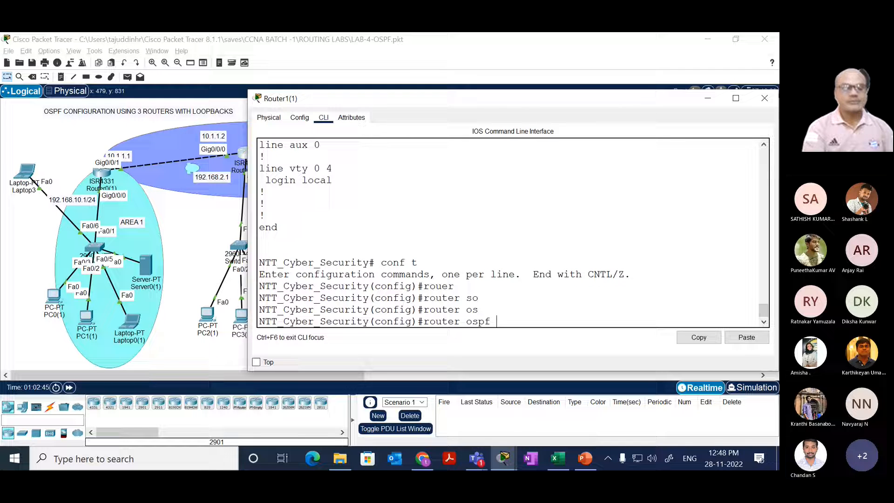
pyautogui.write('100')
pyautogui.press('Return')
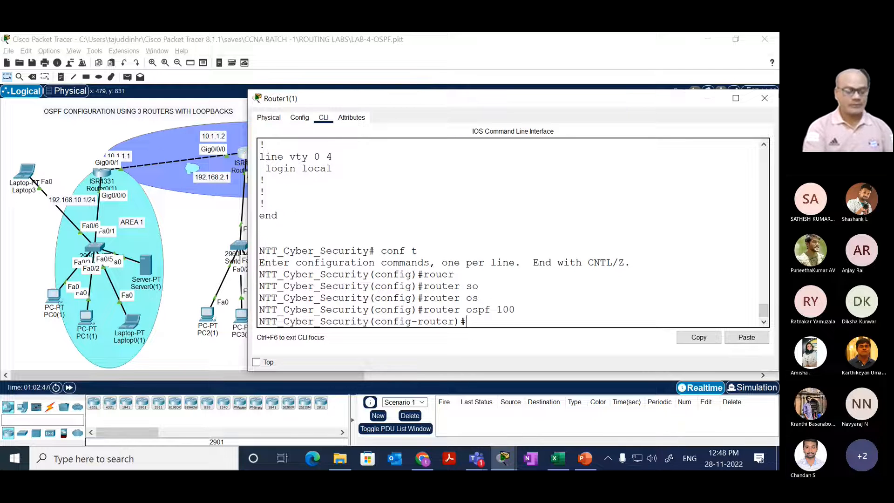
# Step: Advertise network 172.20.2.0 with wildcard 0.0.255.255 in area 0 under OSPF process 100 on Router1(1)
pyautogui.write('net')
pyautogui.press('Tab')
pyautogui.write('17')
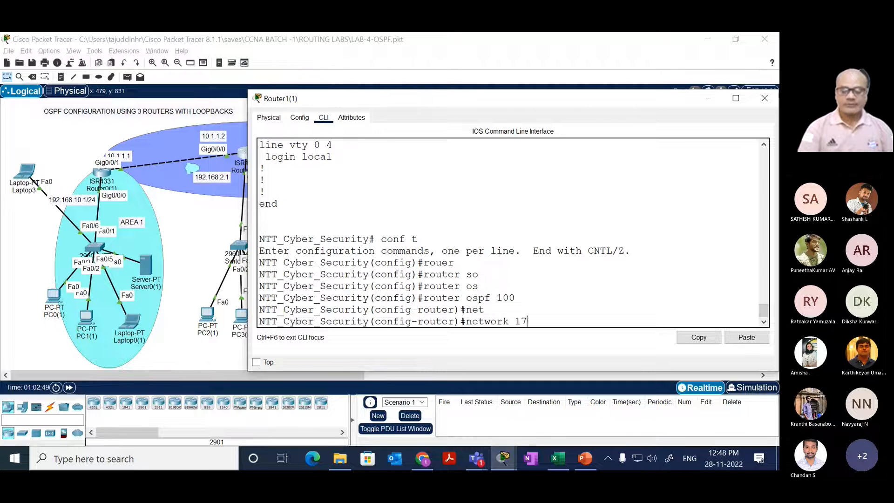
pyautogui.write('2.2')
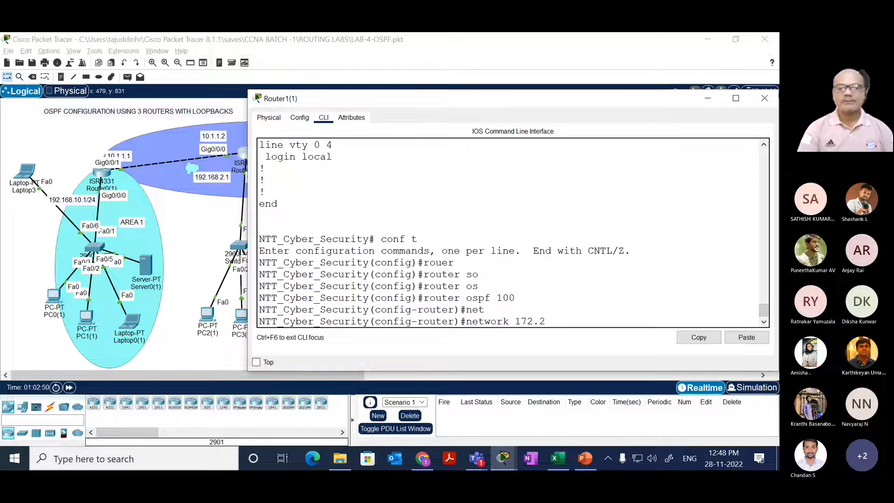
pyautogui.write('0.2.')
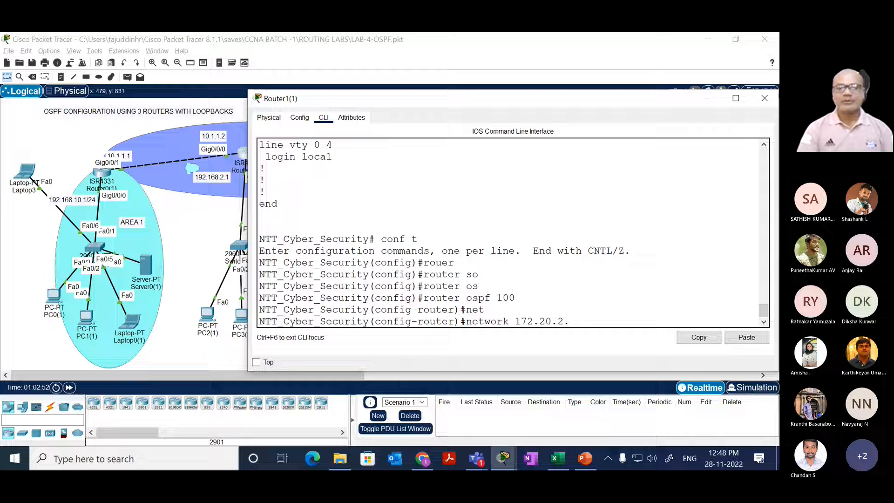
pyautogui.write('0')
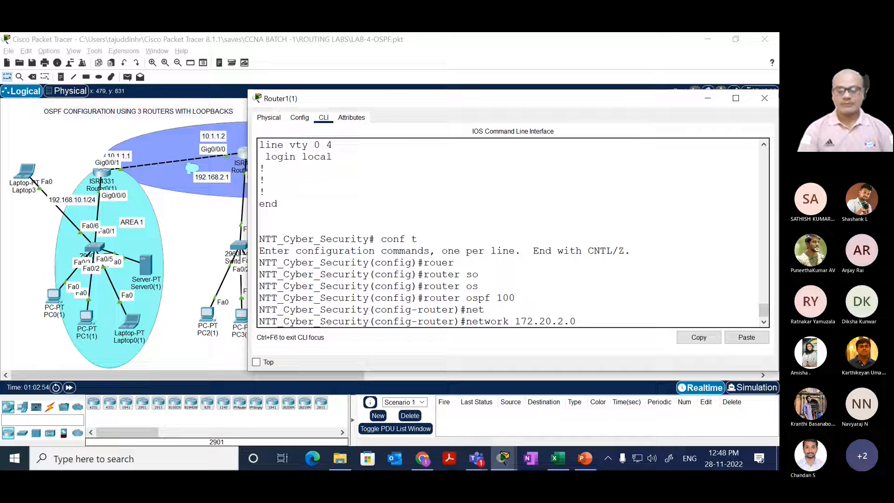
pyautogui.write(' 0.0.255')
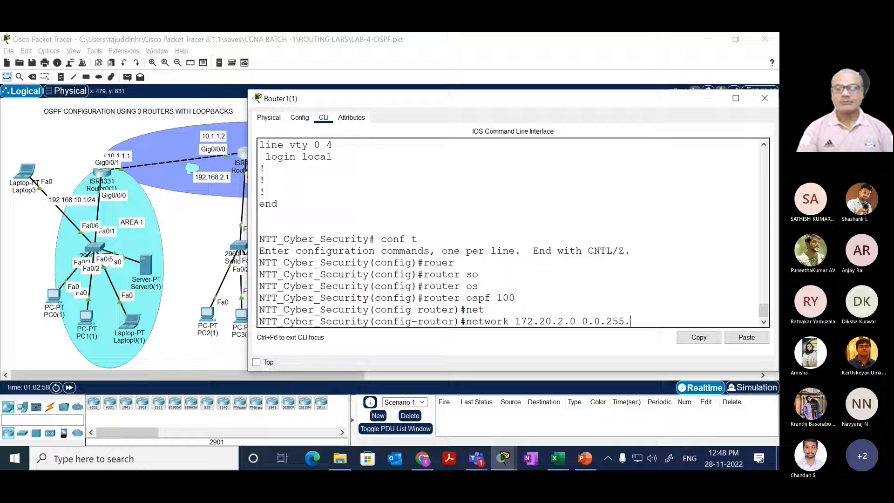
pyautogui.write('.255')
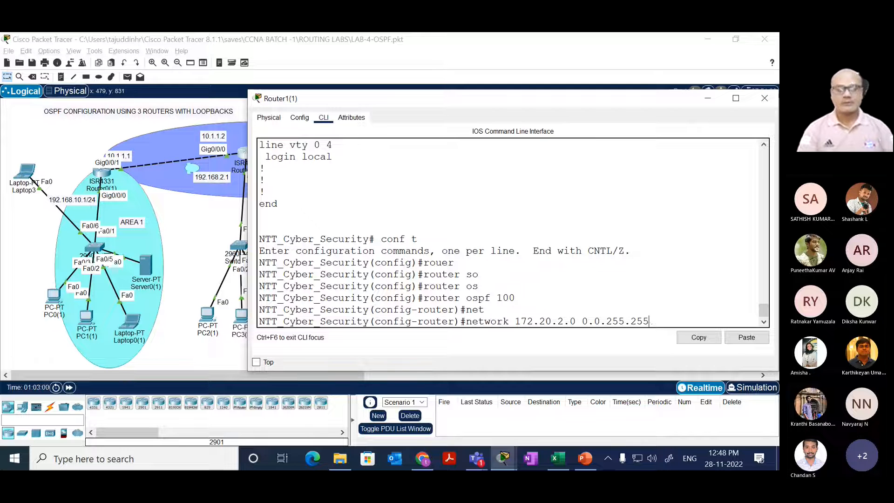
pyautogui.write(' ar')
pyautogui.press('Tab')
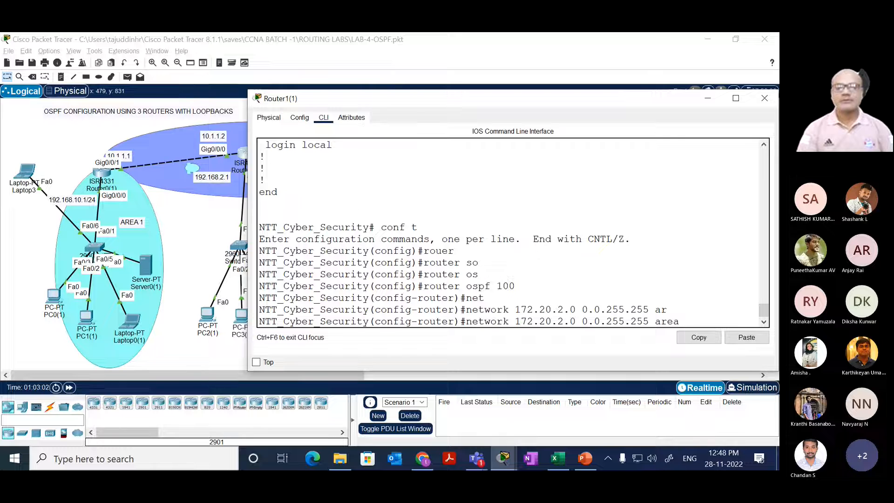
pyautogui.write('0')
pyautogui.press('Return')
# Step: Reuse the previous network command to advertise 172.20.3.0 0.0.255.255 in area 0 on Router1(1)
pyautogui.press('Up')
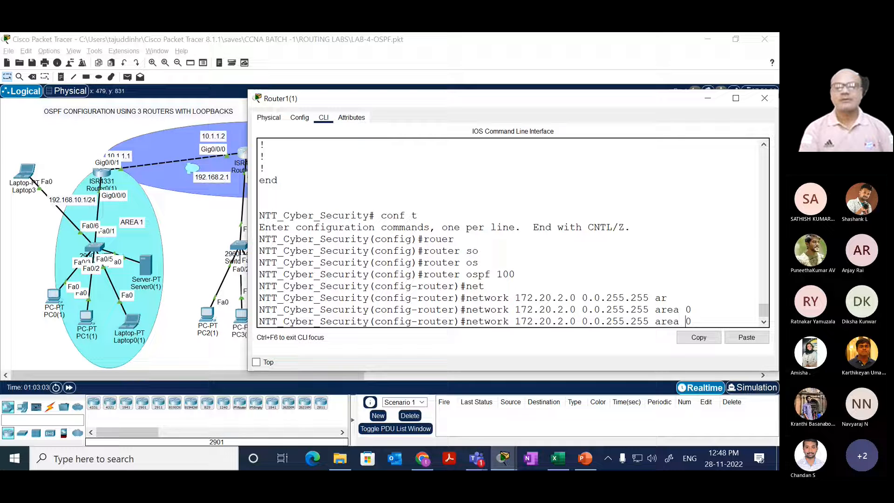
pyautogui.press('Left')
pyautogui.press('Left')
pyautogui.press('Left')
pyautogui.press('Left')
pyautogui.press('Left')
pyautogui.press('Left')
pyautogui.press('Left')
pyautogui.press('Left')
pyautogui.press('Left')
pyautogui.press('Left')
pyautogui.press('Left')
pyautogui.press('Left')
pyautogui.press('Left')
pyautogui.press('Left')
pyautogui.press('Left')
pyautogui.press('Left')
pyautogui.press('Left')
pyautogui.press('Left')
pyautogui.press('Left')
pyautogui.press('Left')
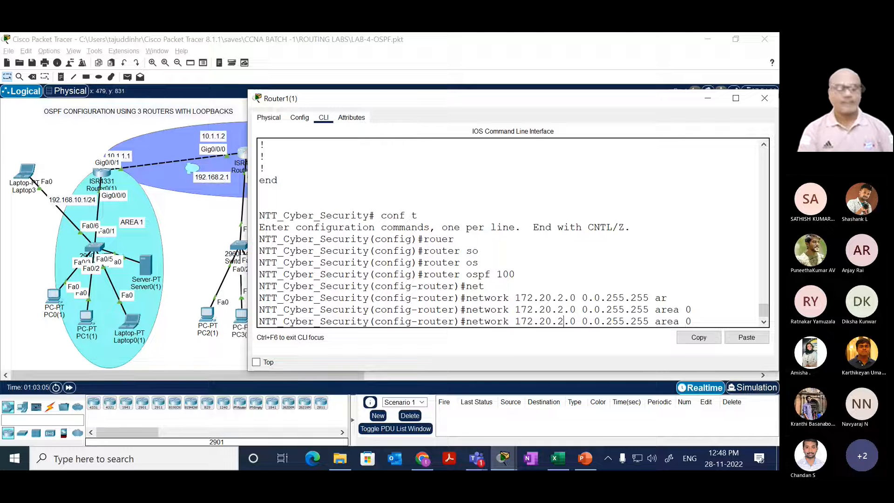
pyautogui.press('BackSpace')
pyautogui.write('3')
pyautogui.press('Return')
# Step: Advertise network 172.20.4.0 0.0.255.255 in area 0 on Router1(1), and return to privileged EXEC mode with end
pyautogui.press('Up')
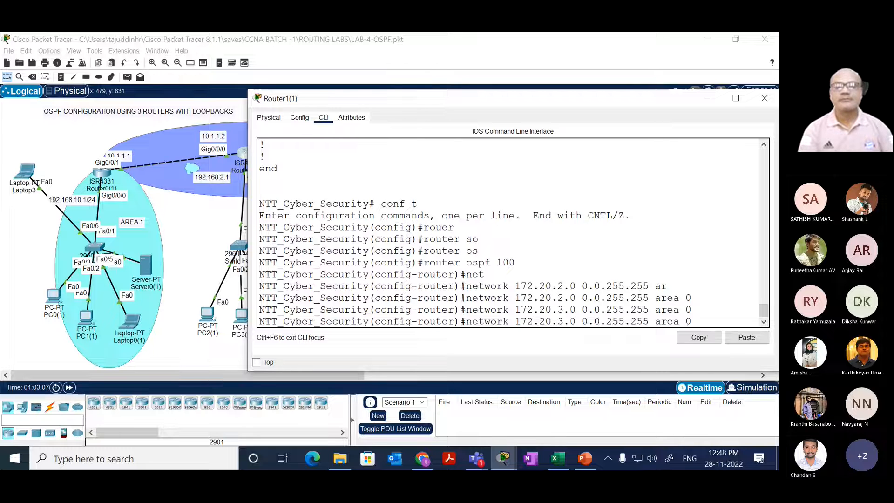
pyautogui.press('Left')
pyautogui.press('Left')
pyautogui.press('Left')
pyautogui.press('Left')
pyautogui.press('Left')
pyautogui.press('Left')
pyautogui.press('Left')
pyautogui.press('Left')
pyautogui.press('Left')
pyautogui.press('Left')
pyautogui.press('Left')
pyautogui.press('Left')
pyautogui.press('BackSpace')
pyautogui.write('4')
pyautogui.press('Return')
pyautogui.press('Return')
pyautogui.press('Return')
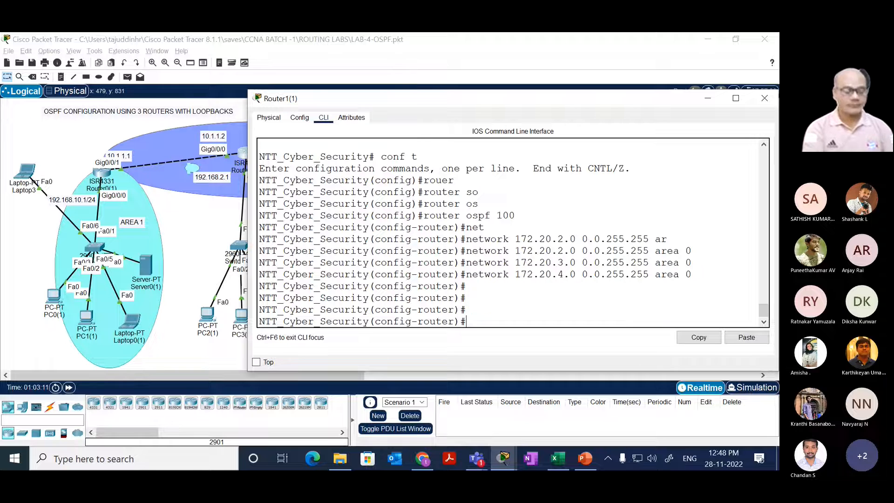
pyautogui.write('end')
# Step: Display the OSPF routes on Router1(1) with show ip route ospf
pyautogui.press('Return')
pyautogui.press('Return')
pyautogui.press('Return')
pyautogui.write('sh')
pyautogui.press('Tab')
pyautogui.write('ip rou')
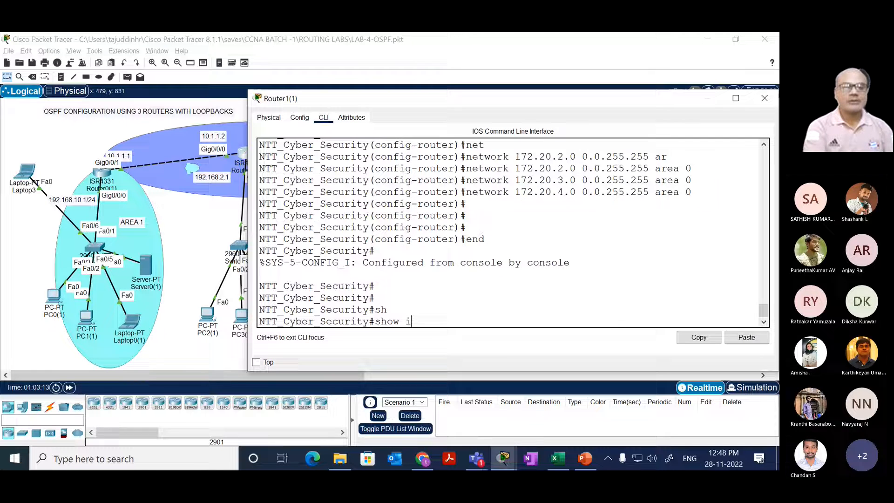
pyautogui.press('Tab')
pyautogui.write('os')
pyautogui.press('Tab')
pyautogui.press('Return')
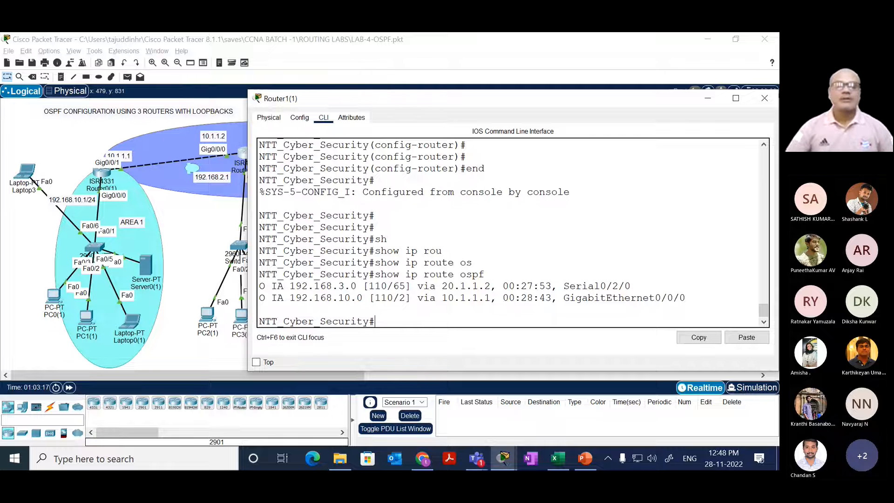
# Step: Switch to Router0(1)'s command line and list its OSPF routes with show ip route ospf
pyautogui.click(104, 178)
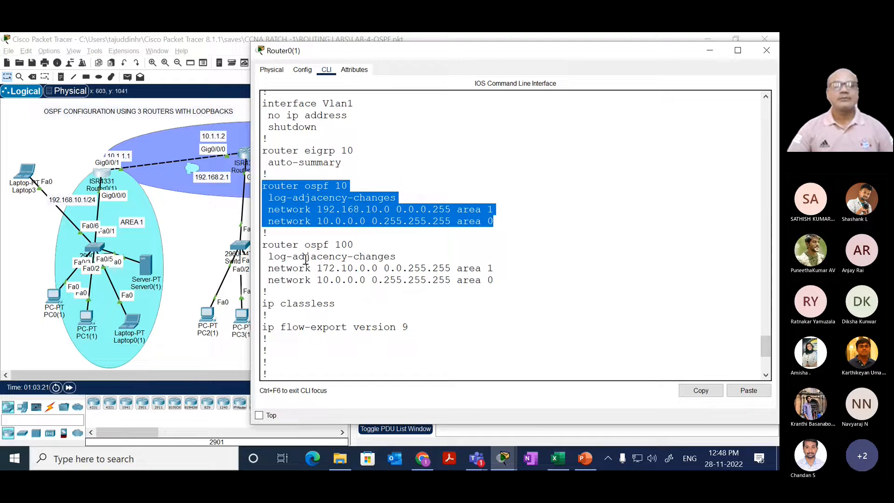
pyautogui.moveTo(270, 232); pyautogui.dragTo(298, 268)
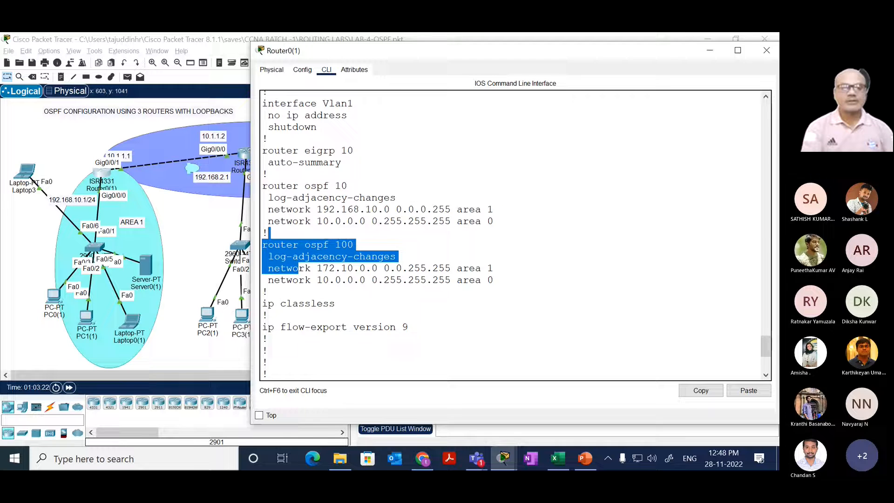
pyautogui.press('Return')
pyautogui.write('sh')
pyautogui.press('Tab')
pyautogui.write('ip rou')
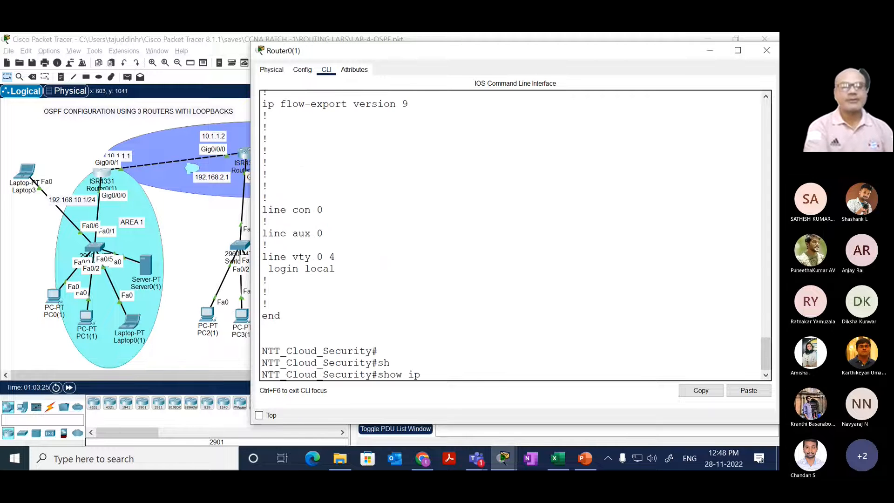
pyautogui.press('Tab')
pyautogui.write('os')
pyautogui.press('Tab')
pyautogui.press('Return')
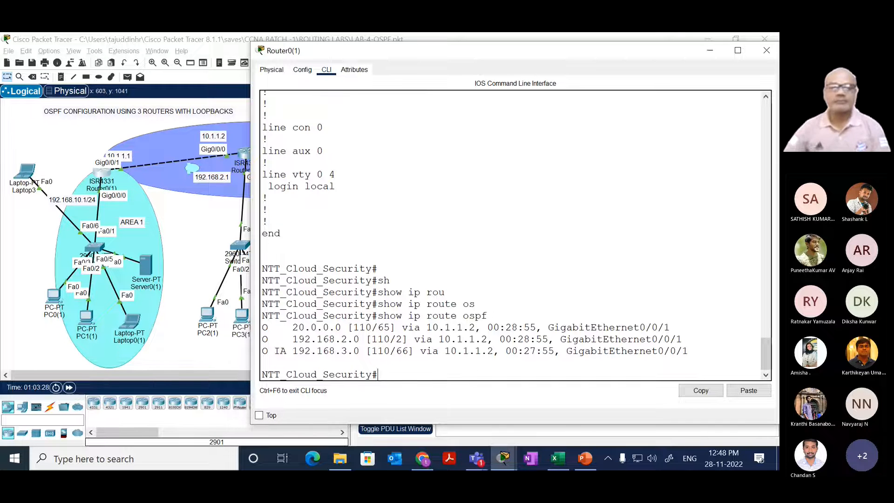
# Step: Open Router2's command line and rerun show ip route ospf to list its current OSPF routes
pyautogui.click(205, 225)
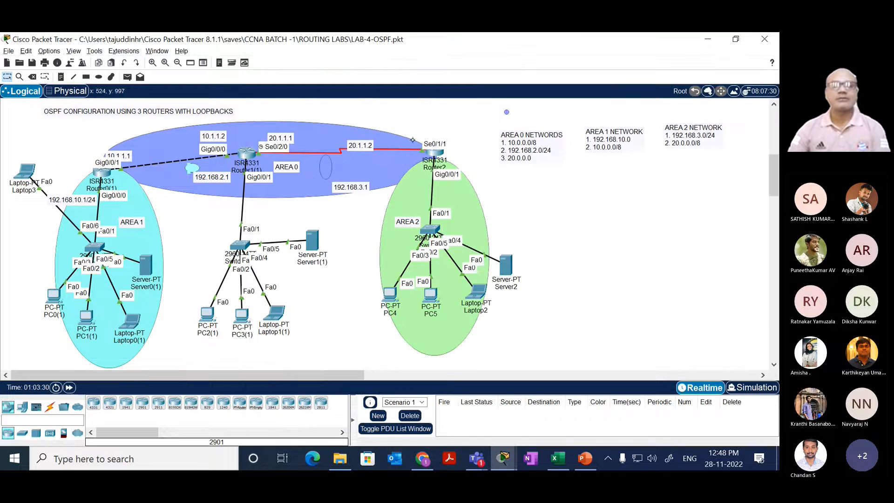
pyautogui.click(432, 154)
pyautogui.moveTo(425, 244); pyautogui.dragTo(443, 219)
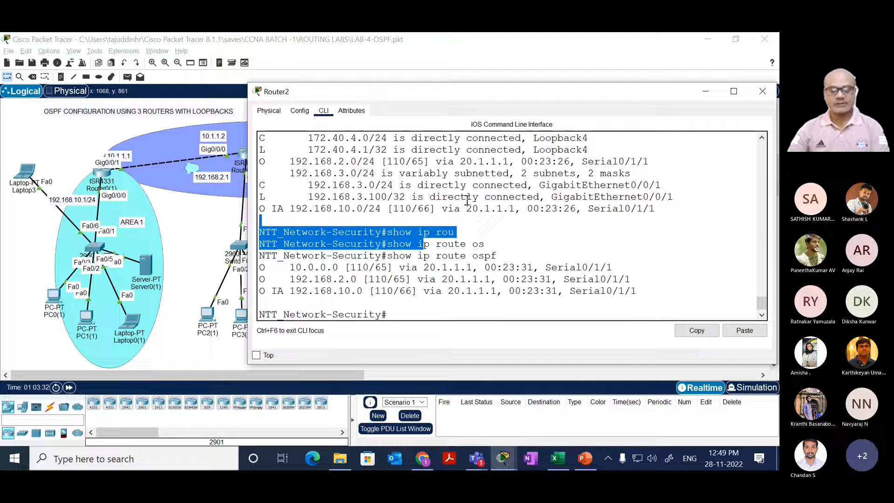
pyautogui.press('Up')
pyautogui.press('Return')
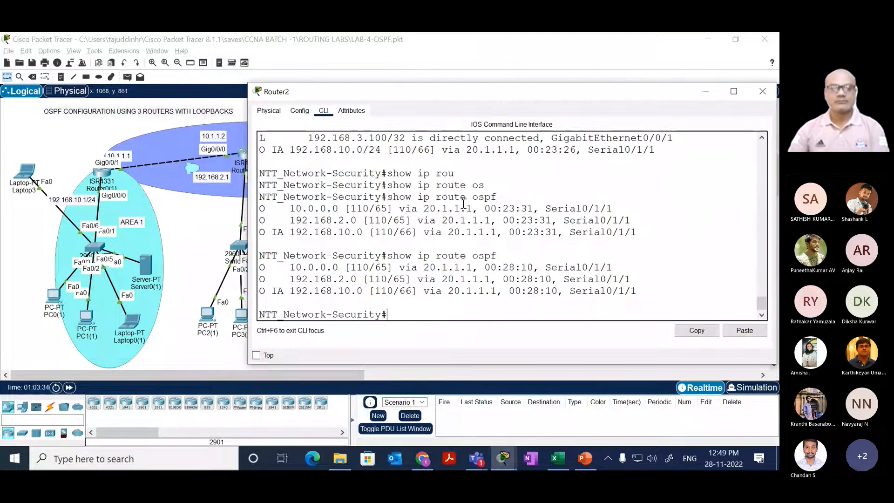
# Step: Display Router2's running configuration with show run and page through to the end of the listing
pyautogui.write('sh')
pyautogui.press('Tab')
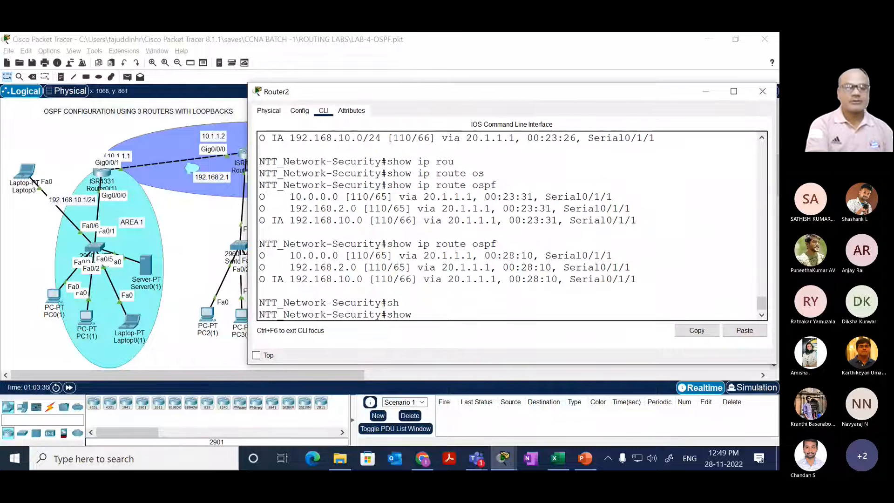
pyautogui.write('ip in t')
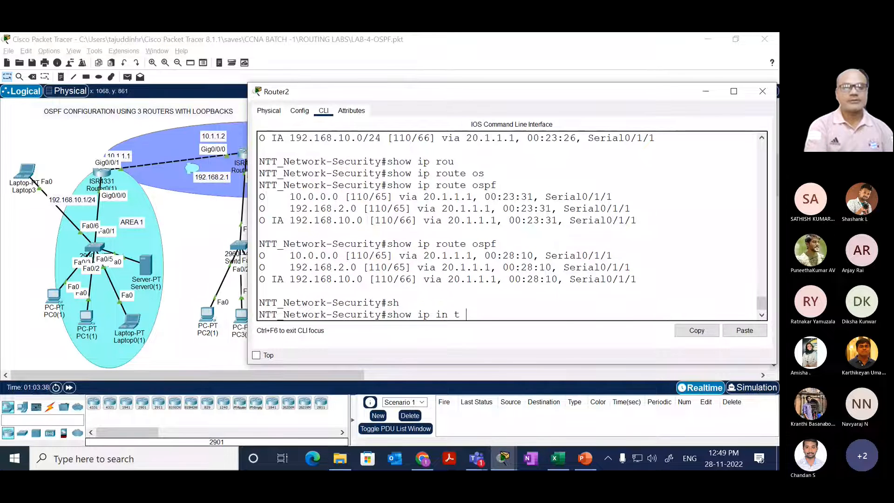
pyautogui.press('BackSpace')
pyautogui.press('BackSpace')
pyautogui.press('BackSpace')
pyautogui.press('BackSpace')
pyautogui.press('BackSpace')
pyautogui.write('run')
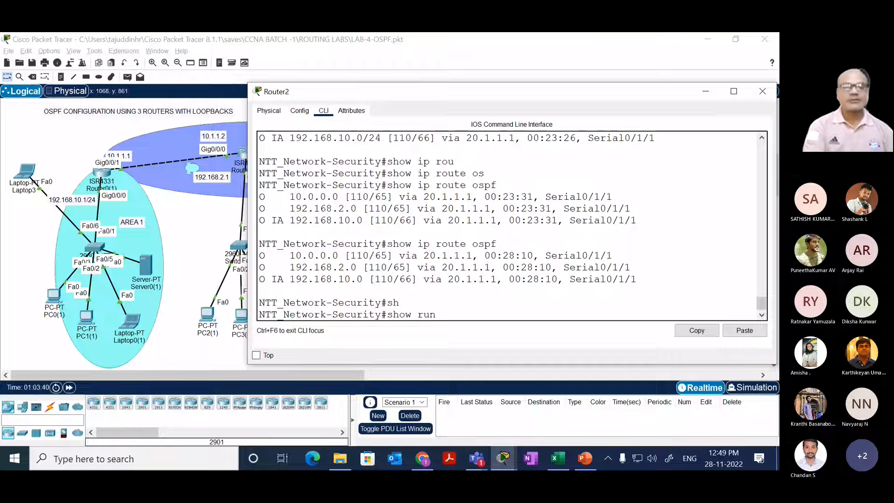
pyautogui.press('Return')
pyautogui.press('space')
pyautogui.press('space')
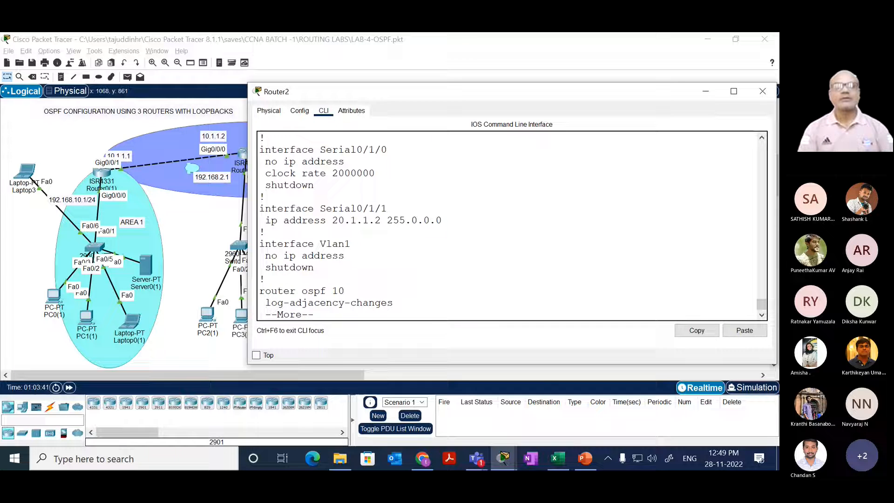
pyautogui.press('space')
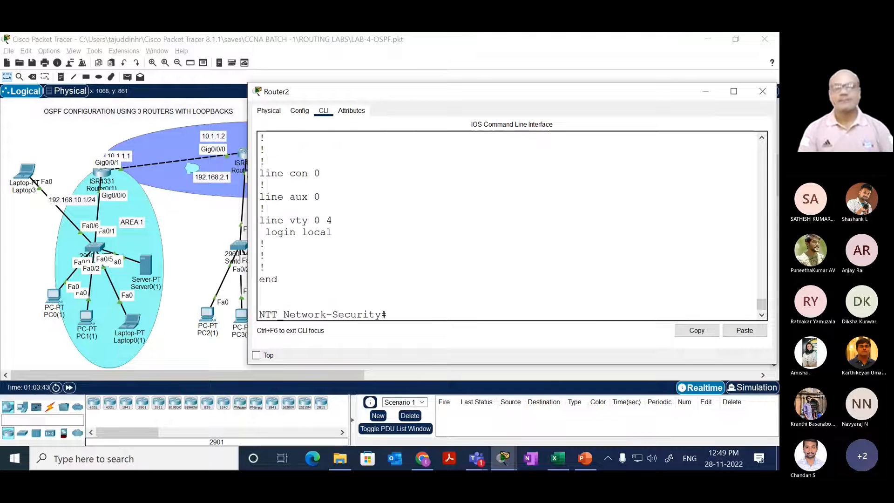
pyautogui.press('space')
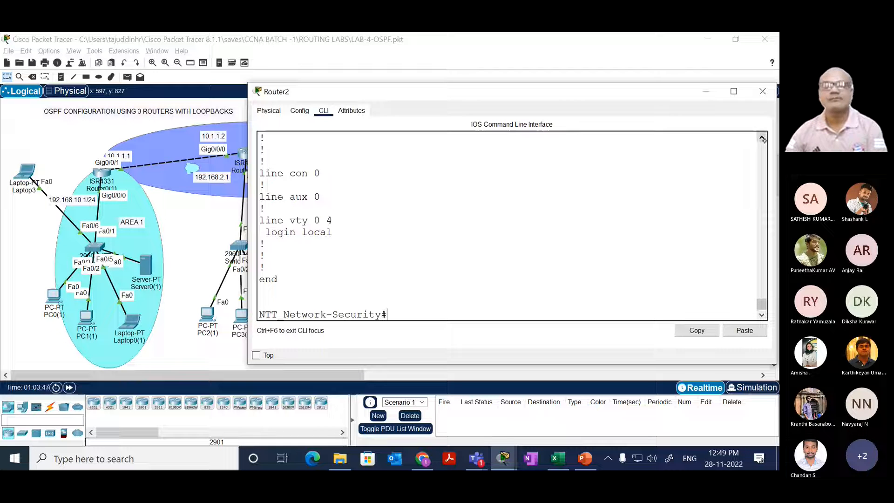
# Step: Examine Router2's loopback interface addresses and the network statements under its OSPF processes 10 and 100 in the configuration listing
pyautogui.moveTo(530, 84); pyautogui.dragTo(531, 33)
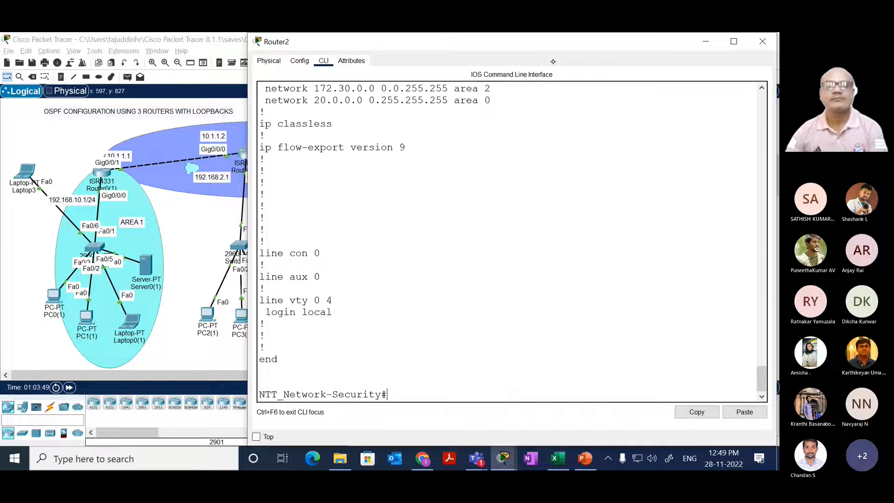
pyautogui.click(760, 88)
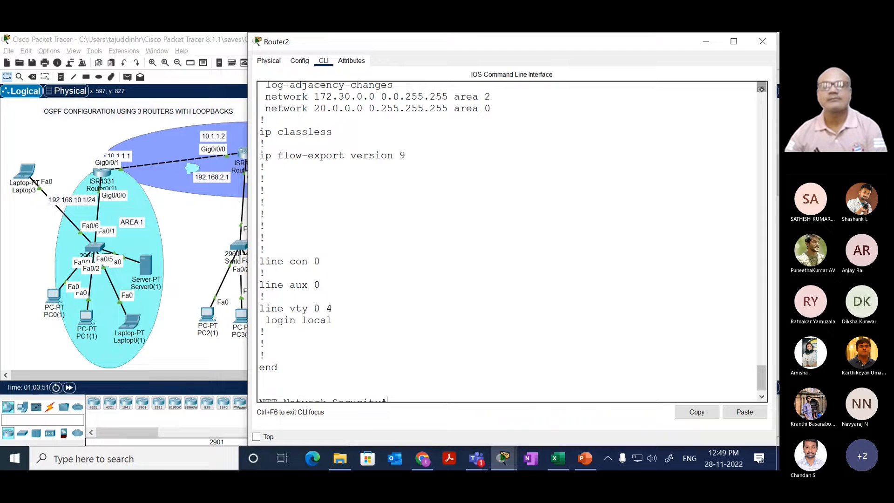
pyautogui.click(761, 89)
pyautogui.click(761, 125)
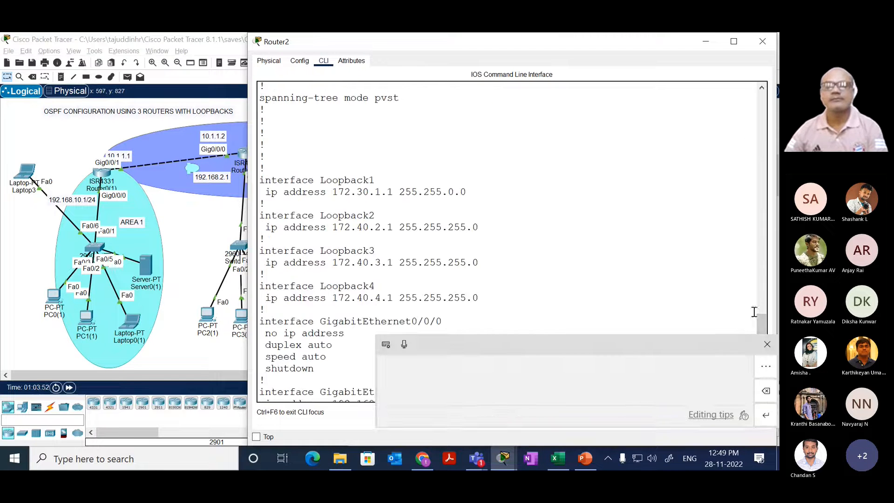
pyautogui.click(766, 344)
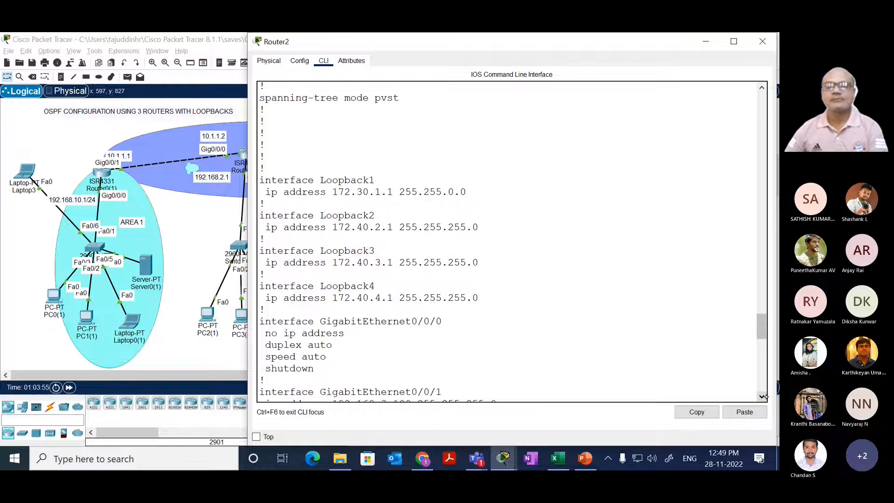
pyautogui.click(762, 397)
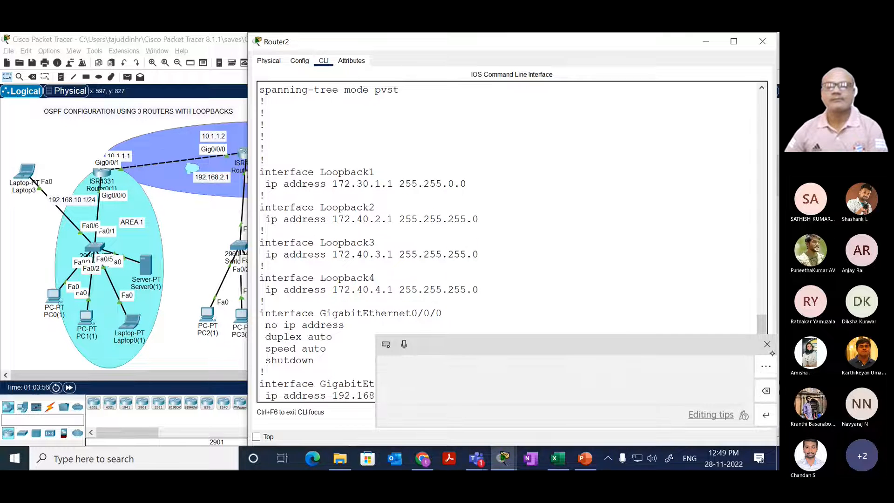
pyautogui.click(767, 345)
pyautogui.moveTo(762, 331); pyautogui.dragTo(764, 372)
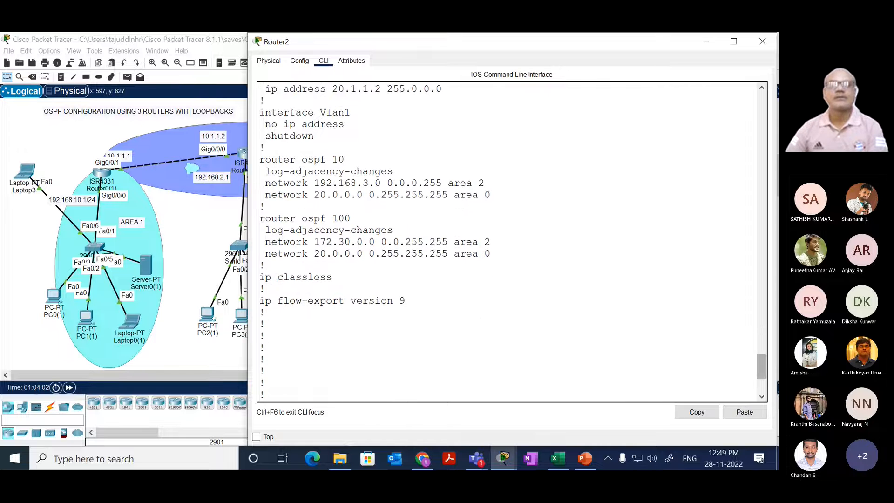
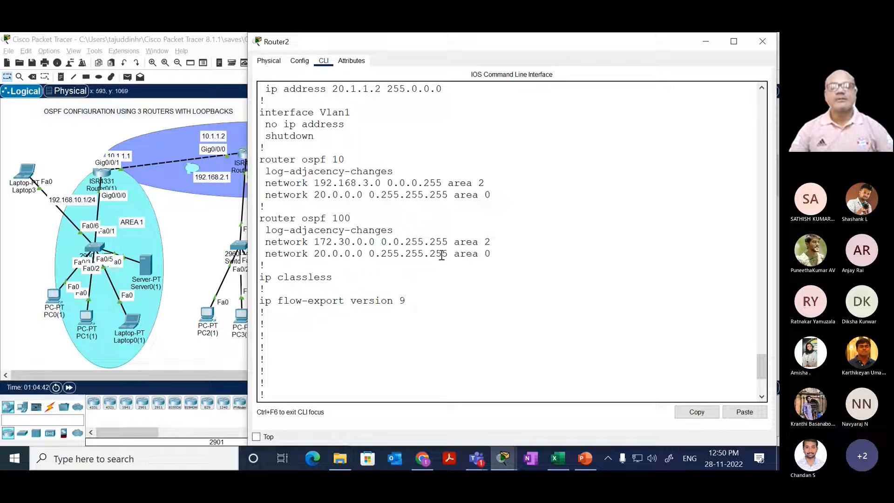
# Step: Examine the OSPF 100 network statements in Router2's running configuration and the matching OSPF 100 block on Router0(1)
pyautogui.moveTo(448, 254); pyautogui.dragTo(265, 257)
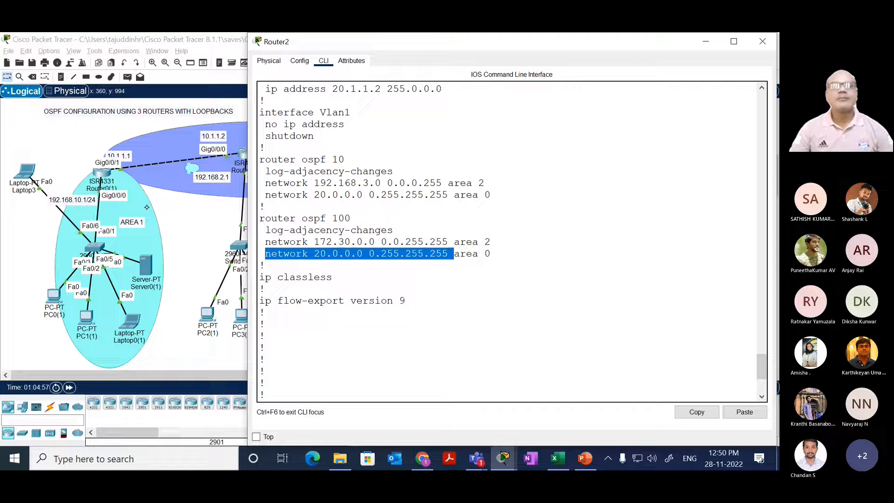
pyautogui.click(101, 172)
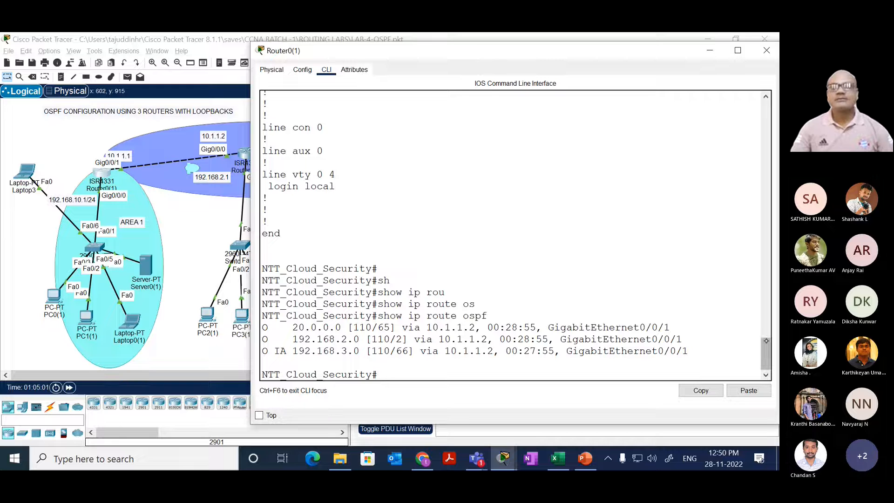
pyautogui.moveTo(766, 353); pyautogui.dragTo(772, 311)
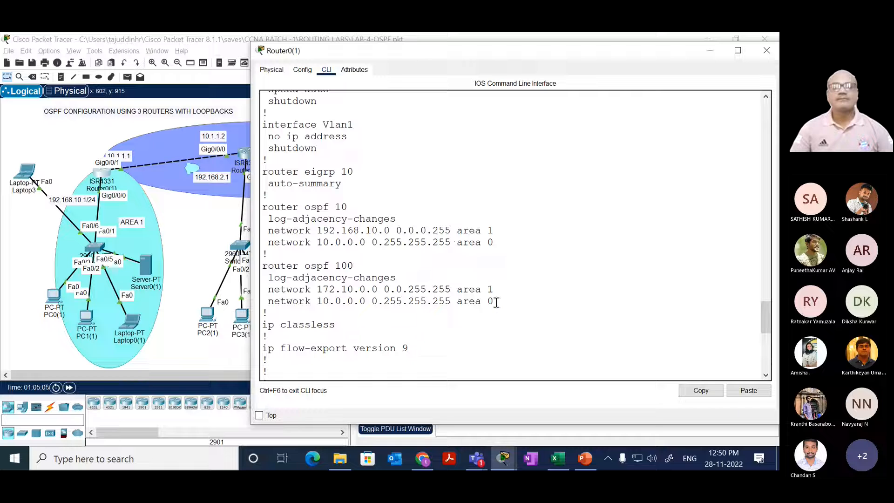
pyautogui.moveTo(499, 303); pyautogui.dragTo(260, 267)
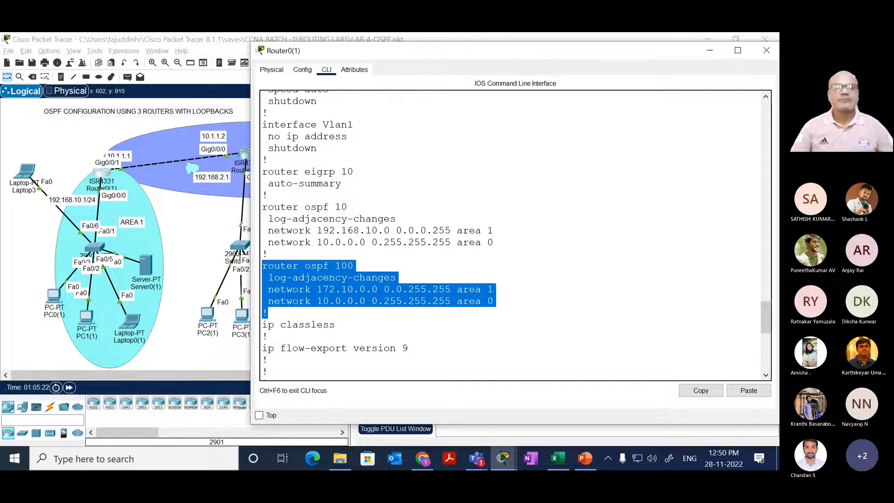
# Step: Save the LAB-4-OSPF topology and start a new blank network
pyautogui.click(193, 234)
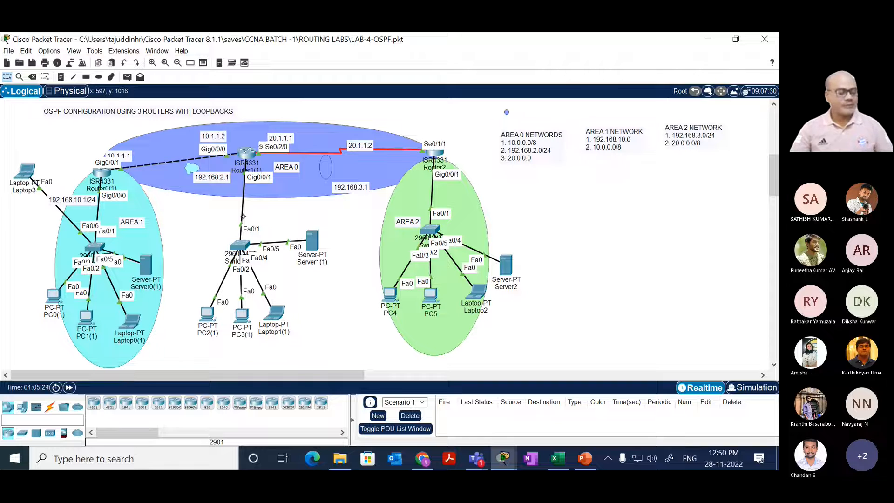
pyautogui.hotkey('ctrl', 's')
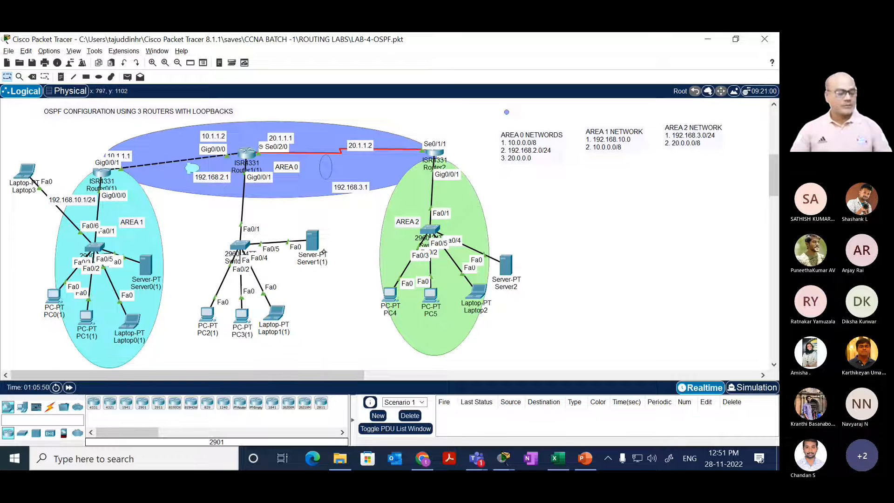
pyautogui.hotkey('ctrl', 's')
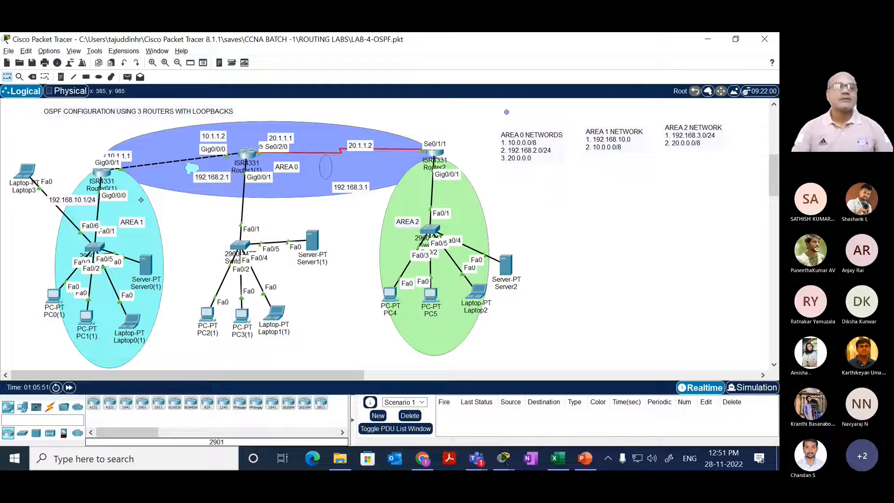
pyautogui.click(7, 62)
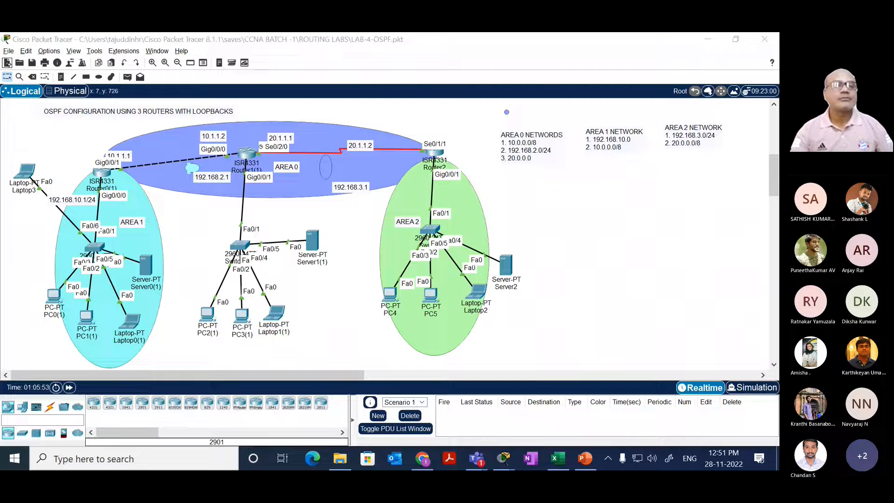
pyautogui.click(363, 266)
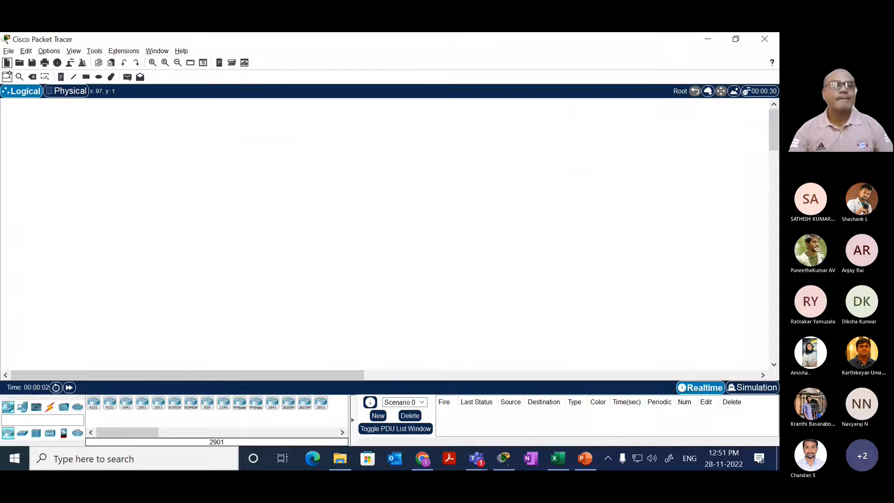
# Step: Send LAB-4-OSPF.pkt from the CCNA BATCH -1 ROUTING LABS folder, found through Packet Tracer's file opener, to the Batch 1 - CCNA Training chat in Teams
pyautogui.click(476, 458)
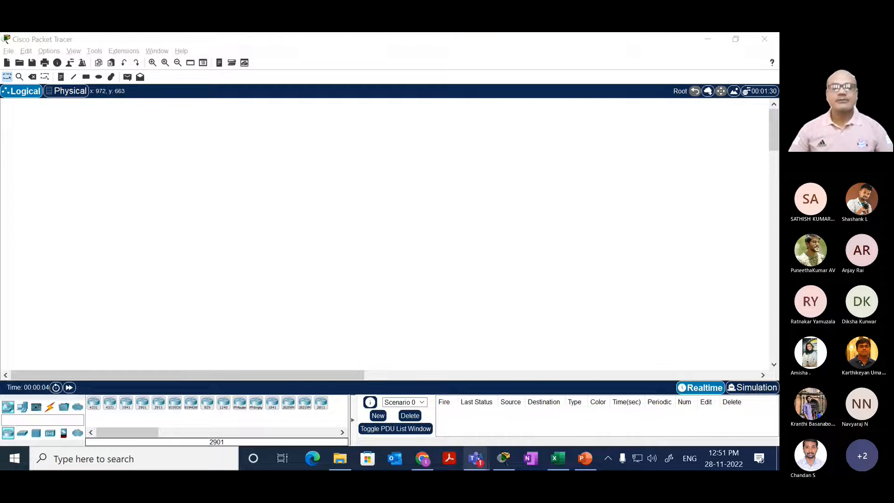
pyautogui.click(359, 386)
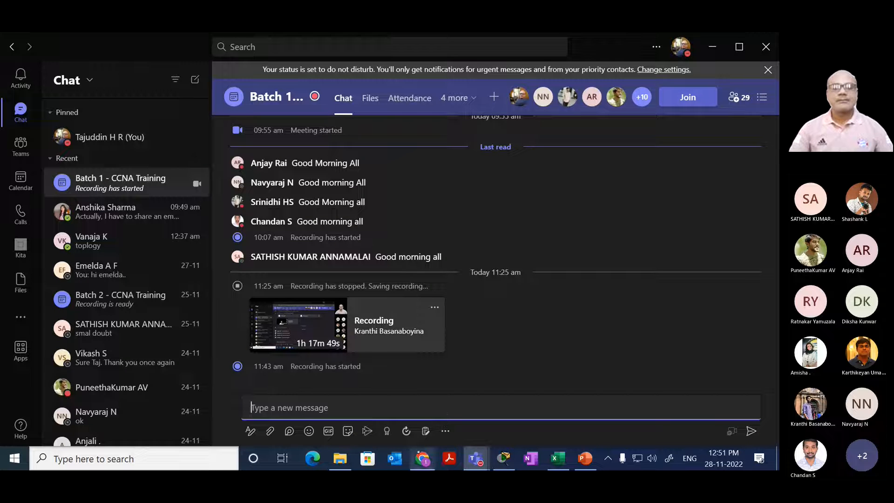
pyautogui.click(503, 459)
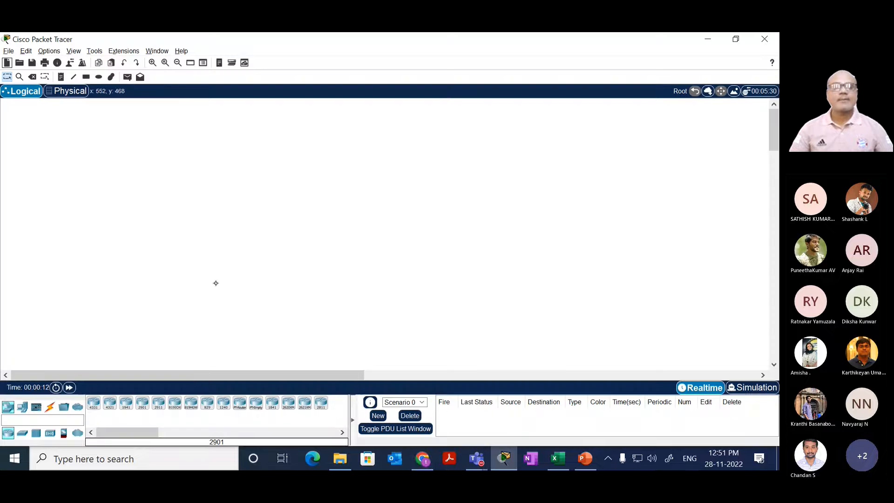
pyautogui.click(19, 62)
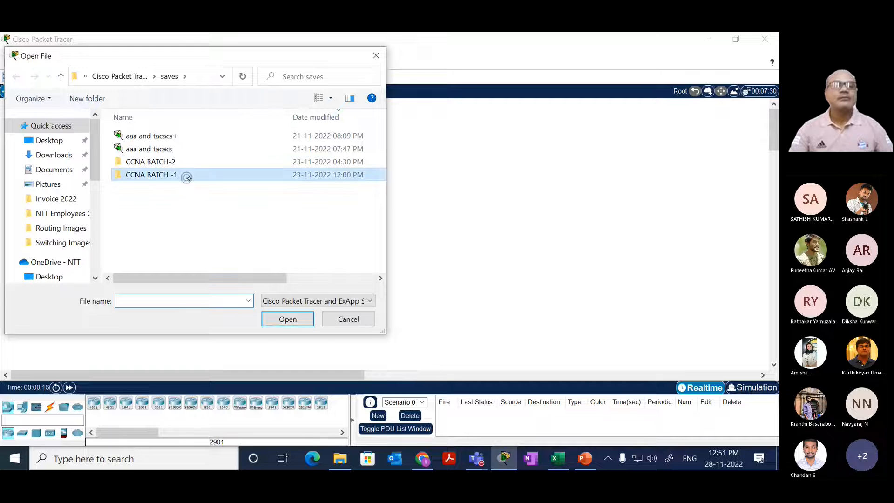
pyautogui.doubleClick(186, 175)
pyautogui.doubleClick(175, 137)
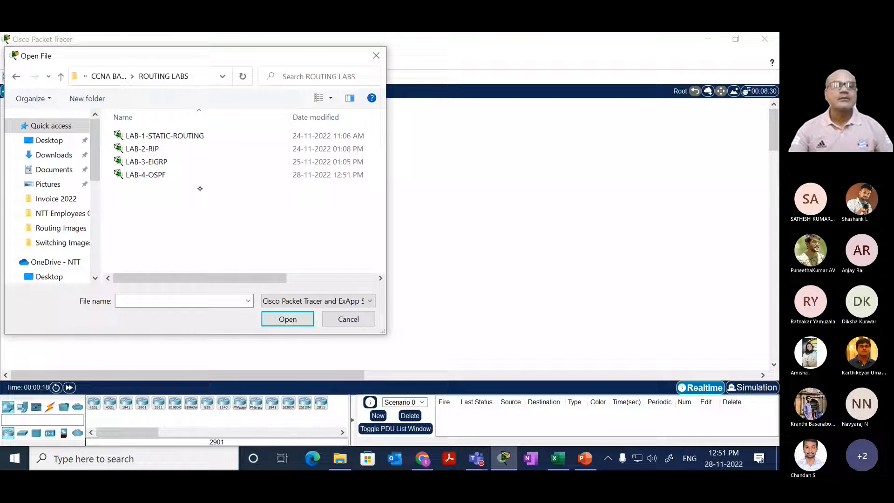
pyautogui.moveTo(130, 180); pyautogui.dragTo(391, 409)
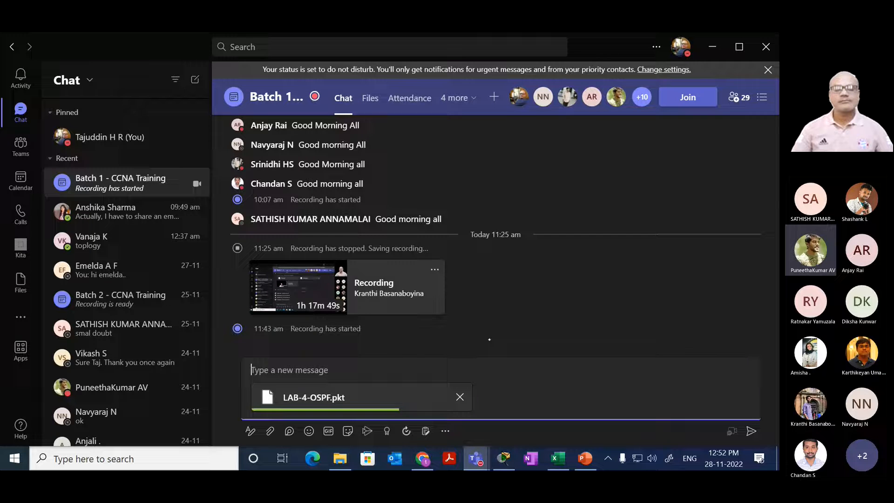
pyautogui.click(751, 431)
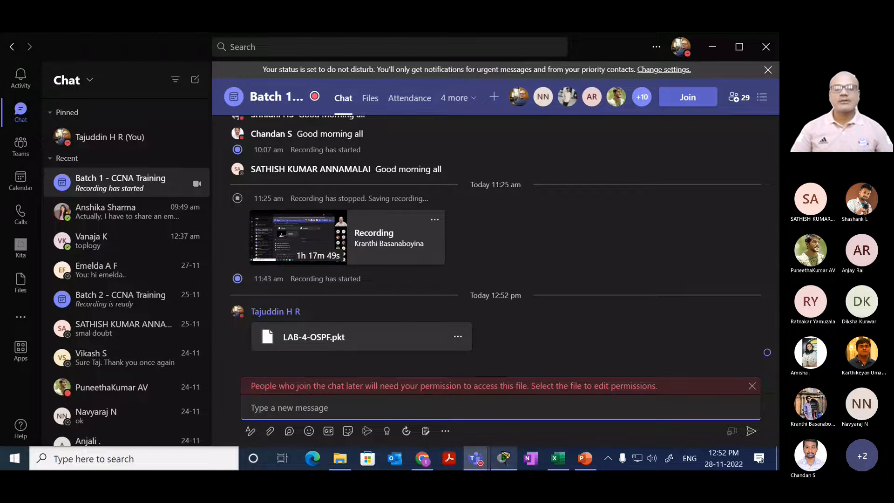
# Step: Send LAB-3-EIGRP.pkt from Packet Tracer's ROUTING LABS file listing to the Batch 1 - CCNA Training chat in Teams
pyautogui.click(504, 458)
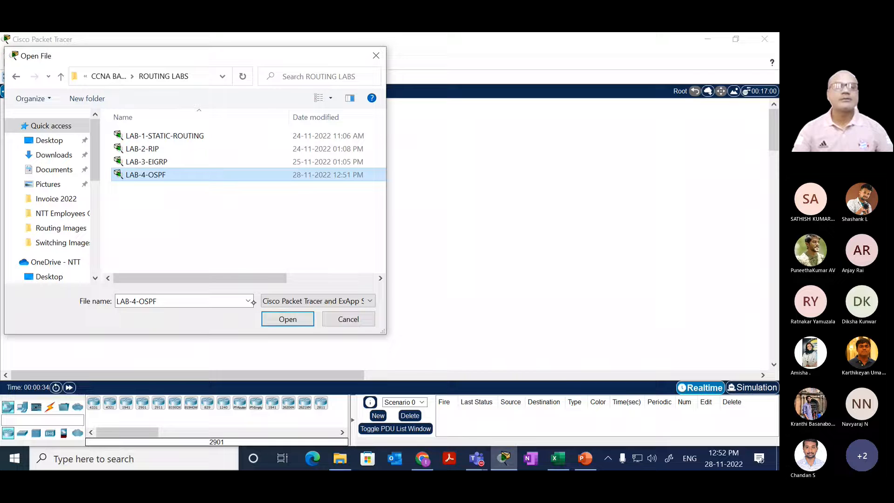
pyautogui.click(146, 161)
pyautogui.moveTo(146, 162); pyautogui.dragTo(385, 409)
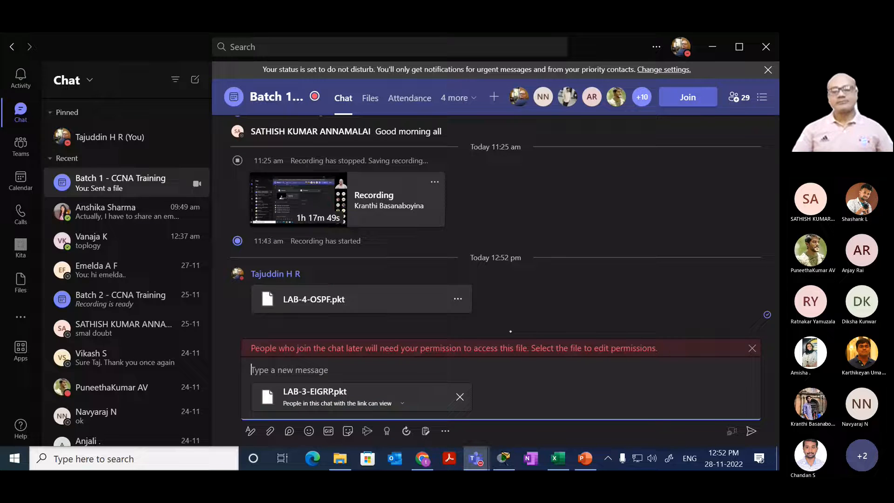
pyautogui.click(751, 431)
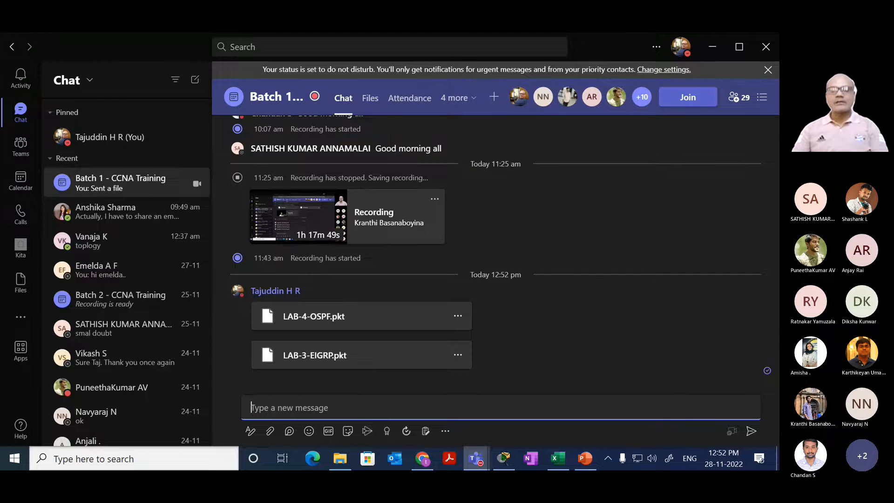
pyautogui.click(751, 430)
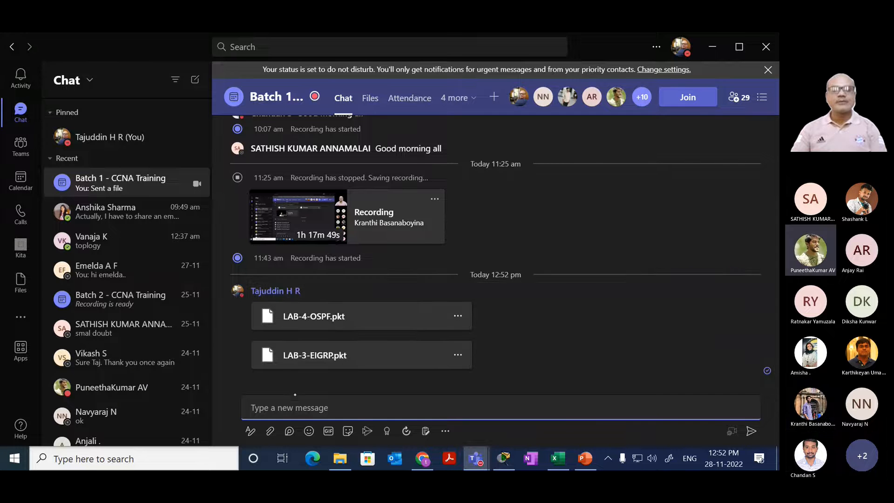
# Step: Send LAB-2-RIP.pkt from Packet Tracer's ROUTING LABS file listing to the same Teams chat and dismiss the handwriting input panel
pyautogui.click(504, 459)
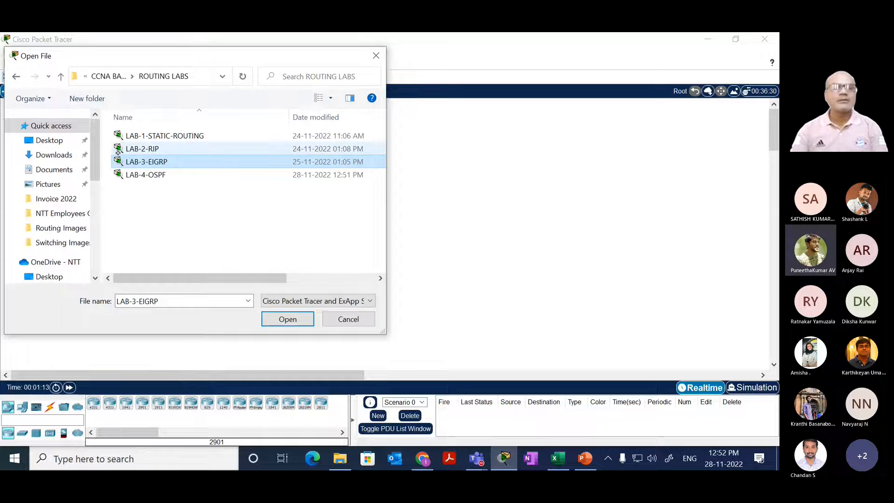
pyautogui.moveTo(142, 149); pyautogui.dragTo(396, 399)
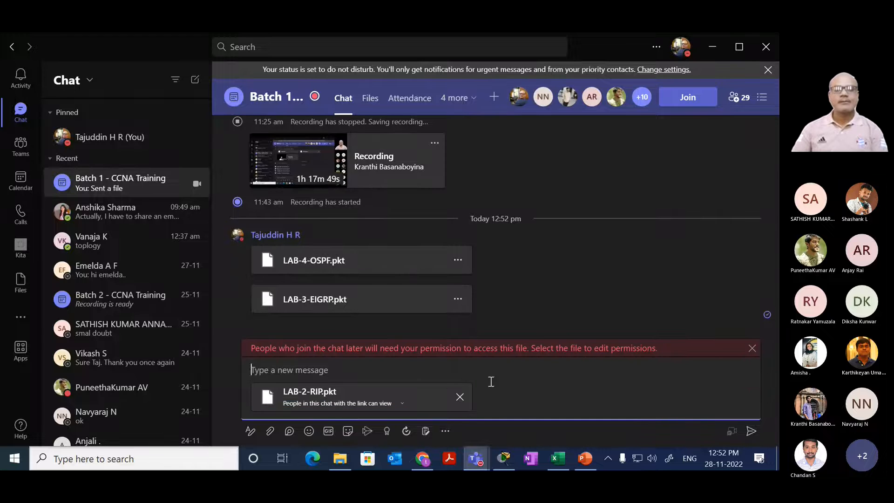
pyautogui.click(750, 430)
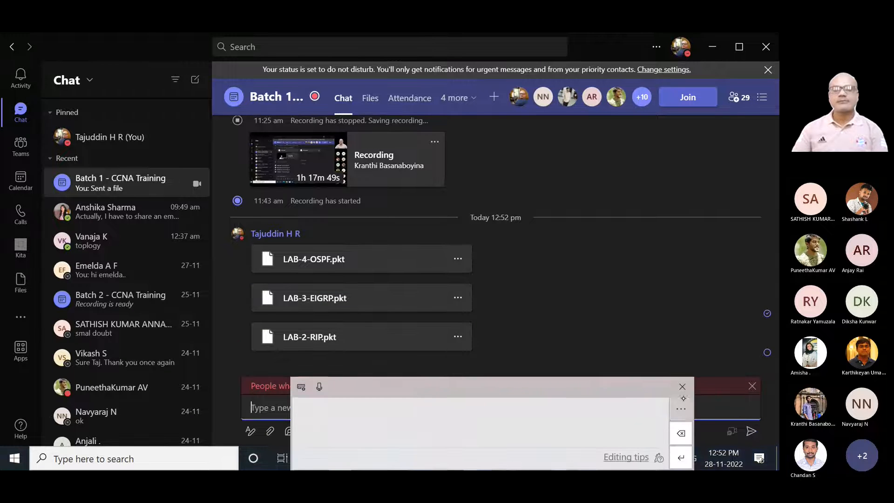
pyautogui.click(684, 386)
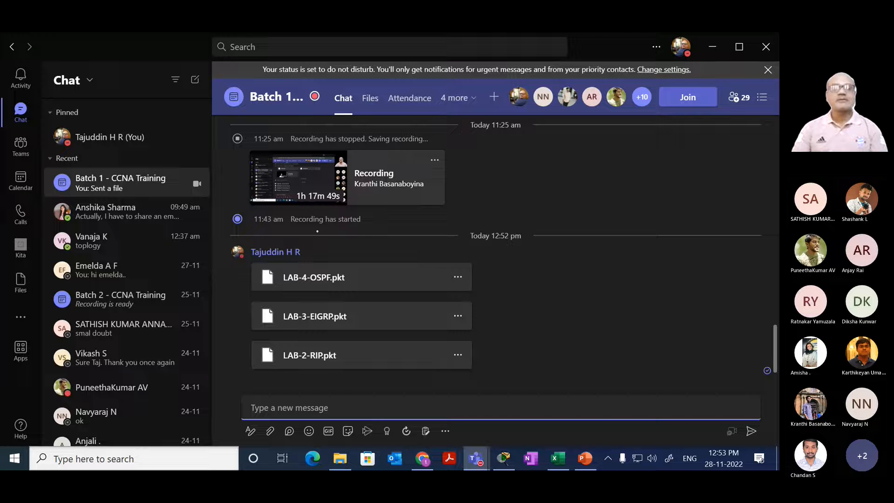
# Step: Switch to the Batch 1 - CCNA Training meeting window and stop sharing the screen
pyautogui.moveTo(475, 458)
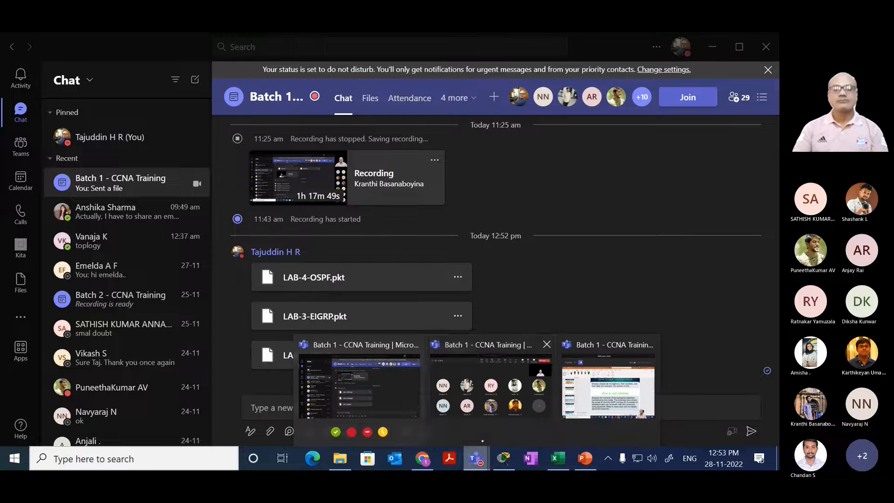
pyautogui.click(491, 379)
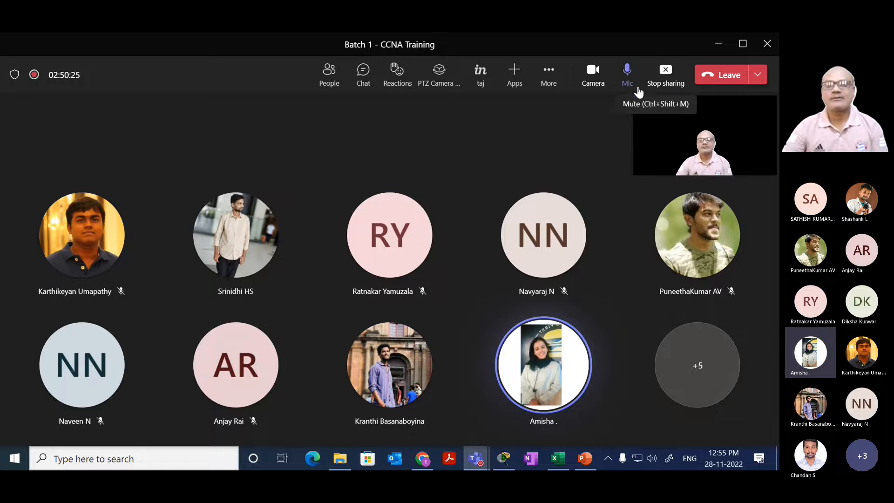
pyautogui.click(665, 82)
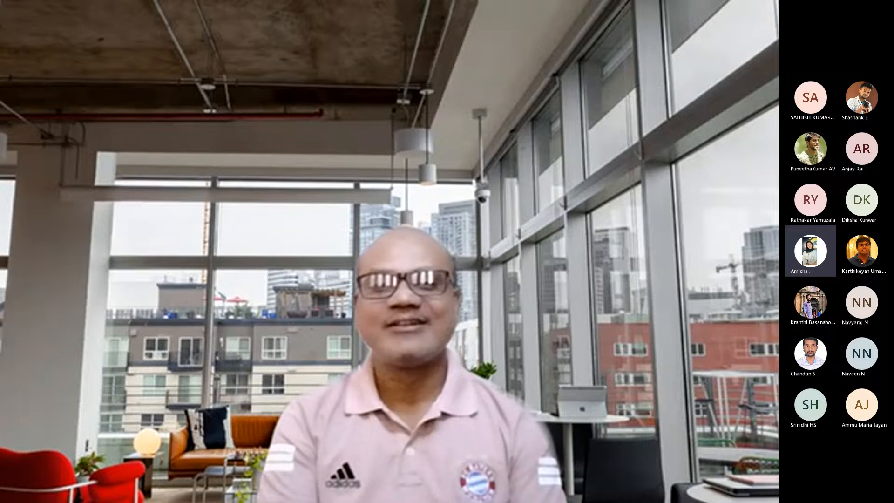